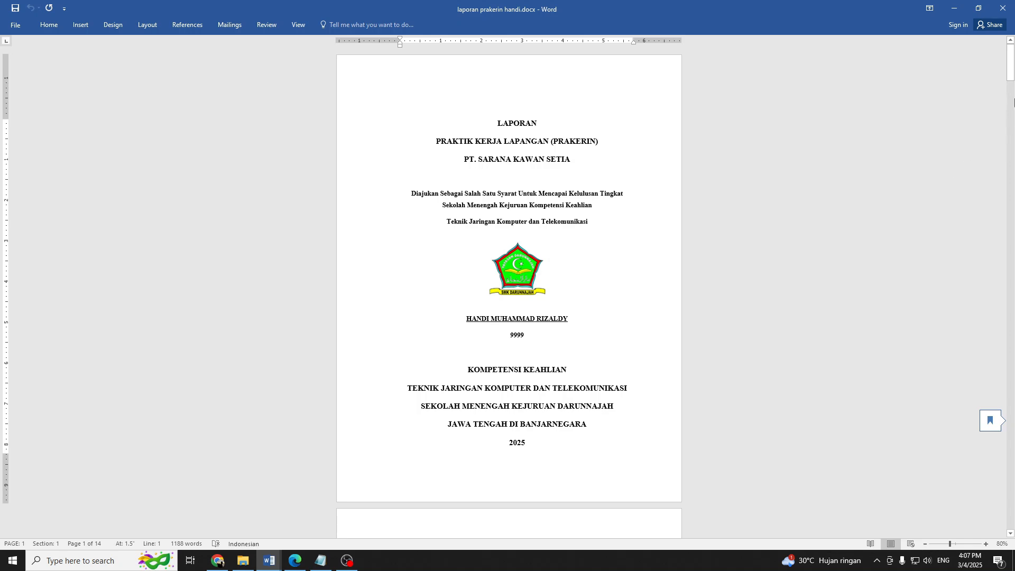
# Copy the "BAB II: TINJAUAN PUSTAKA" line from section 1.4 Sistematika Penulisan onto the blank last page.
pyautogui.moveTo(1010, 74); pyautogui.dragTo(1010, 464)
pyautogui.moveTo(411, 169); pyautogui.dragTo(508, 168)
pyautogui.hotkey('ctrl', 'c')
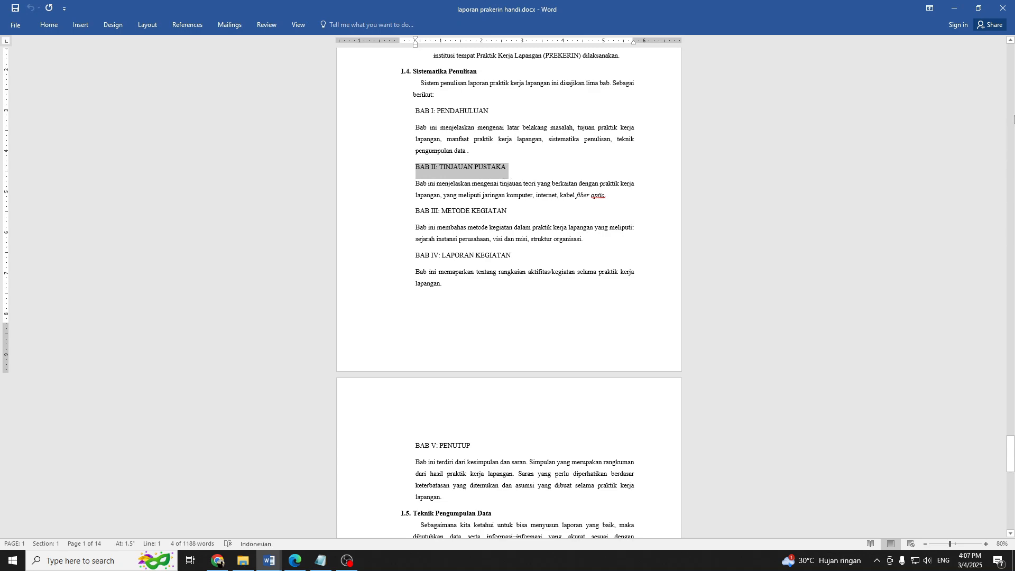
pyautogui.click(1013, 121)
pyautogui.moveTo(1010, 431); pyautogui.dragTo(978, 516)
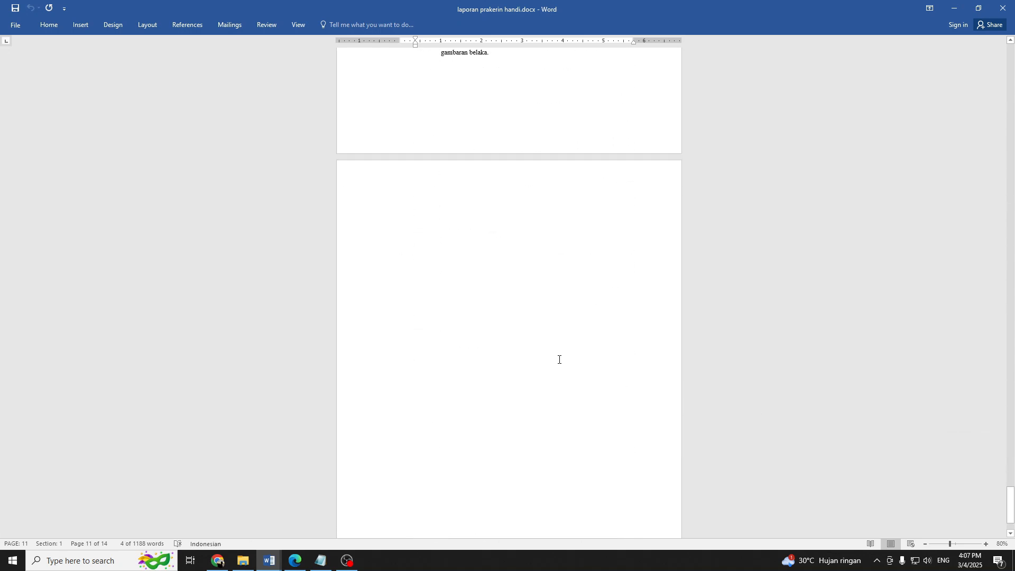
pyautogui.click(559, 360)
pyautogui.hotkey('ctrl', 'v')
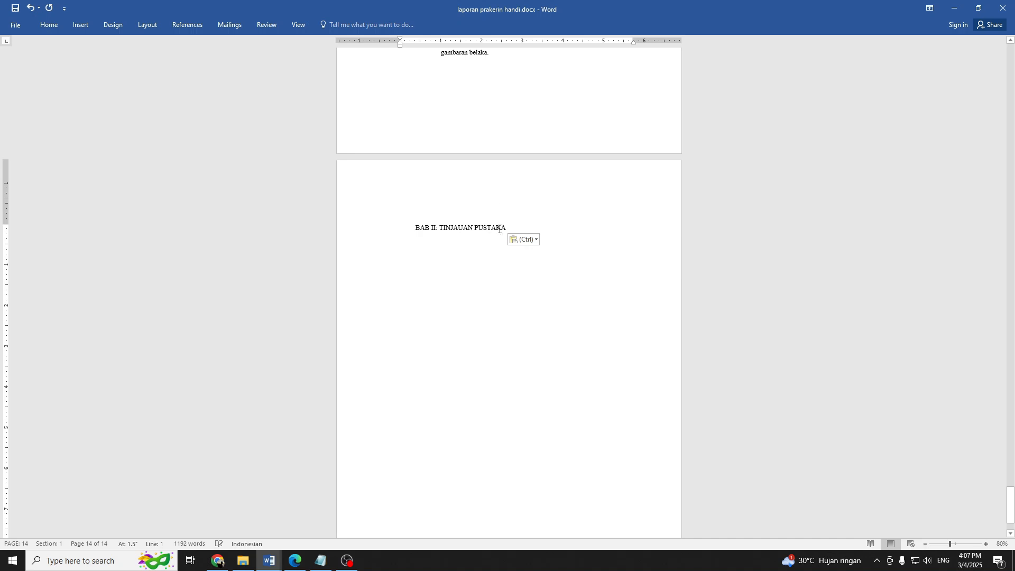
# Split the pasted heading into two lines, "BAB II" and "TINJAUAN PUSTAKA", removing the colon and extra space.
pyautogui.click(438, 227)
pyautogui.press('BackSpace')
pyautogui.press('BackSpace')
pyautogui.press('Return')
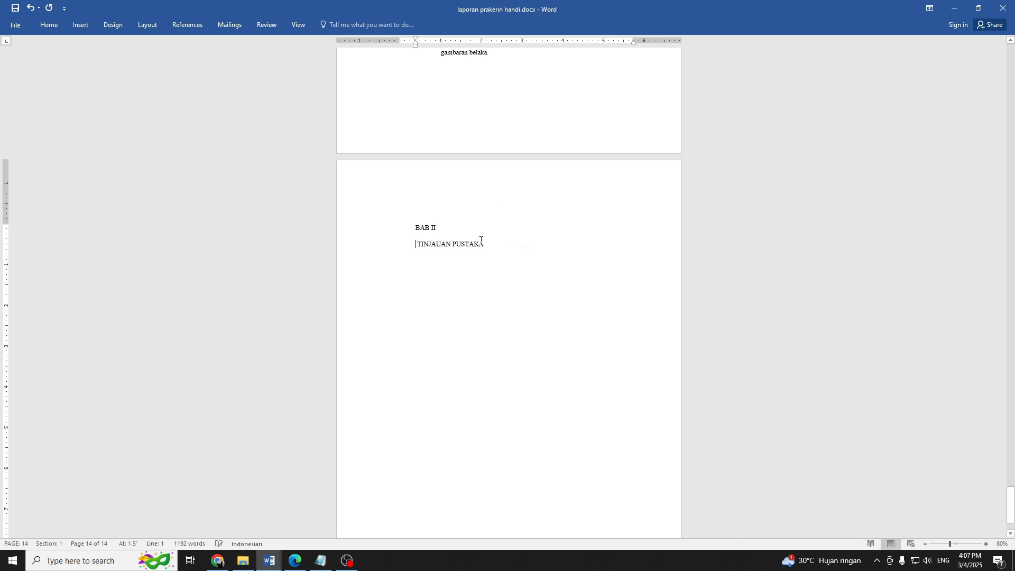
pyautogui.press('Delete')
# Center both lines of the BAB II TINJAUAN PUSTAKA heading and make them bold.
pyautogui.moveTo(382, 227); pyautogui.dragTo(383, 239)
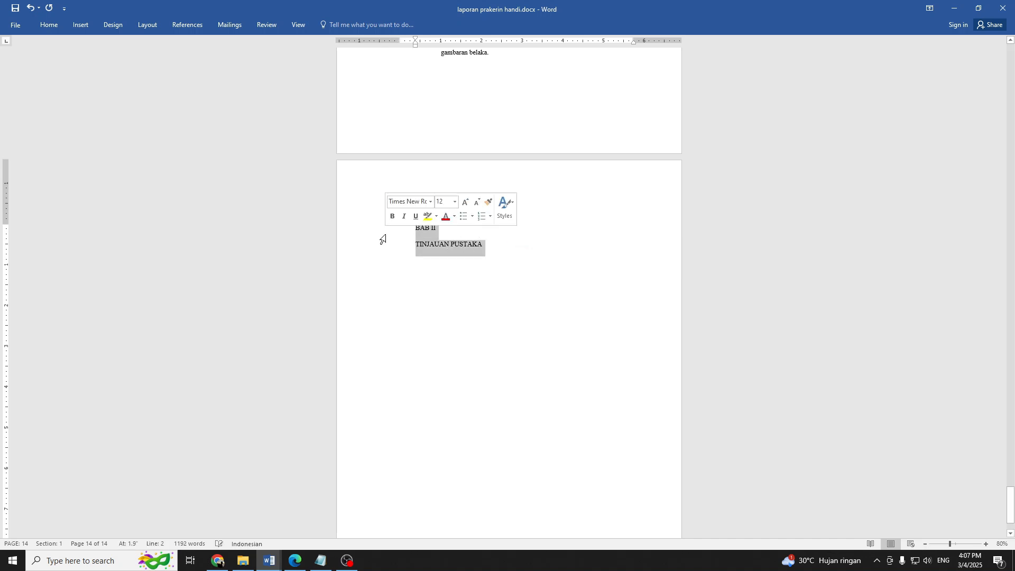
pyautogui.hotkey('ctrl', 'e')
pyautogui.hotkey('ctrl', 'v')
pyautogui.hotkey('ctrl', 'z')
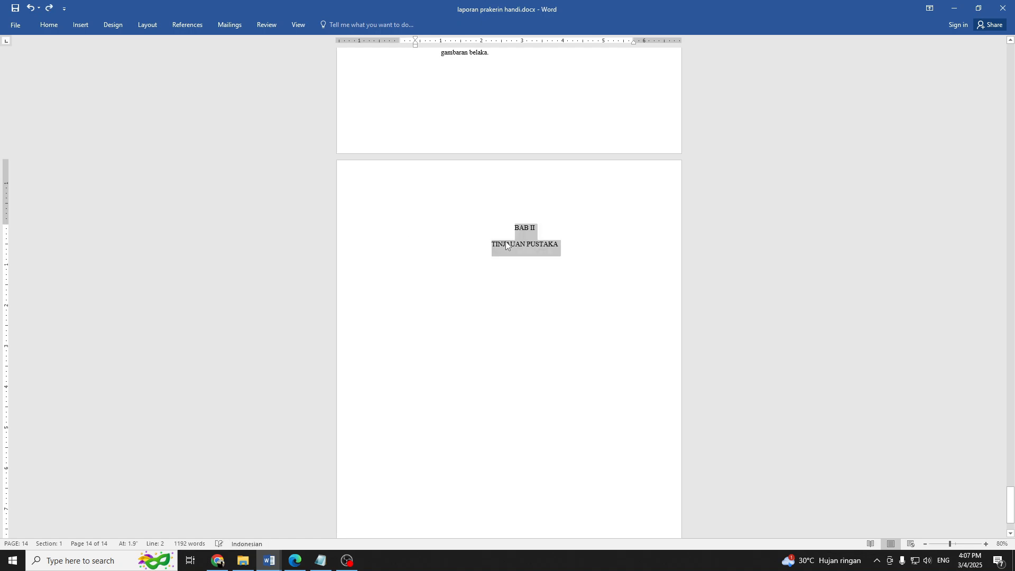
pyautogui.hotkey('ctrl', 'b')
# Apply a line spacing preset to the two selected chapter heading lines.
pyautogui.click(46, 27)
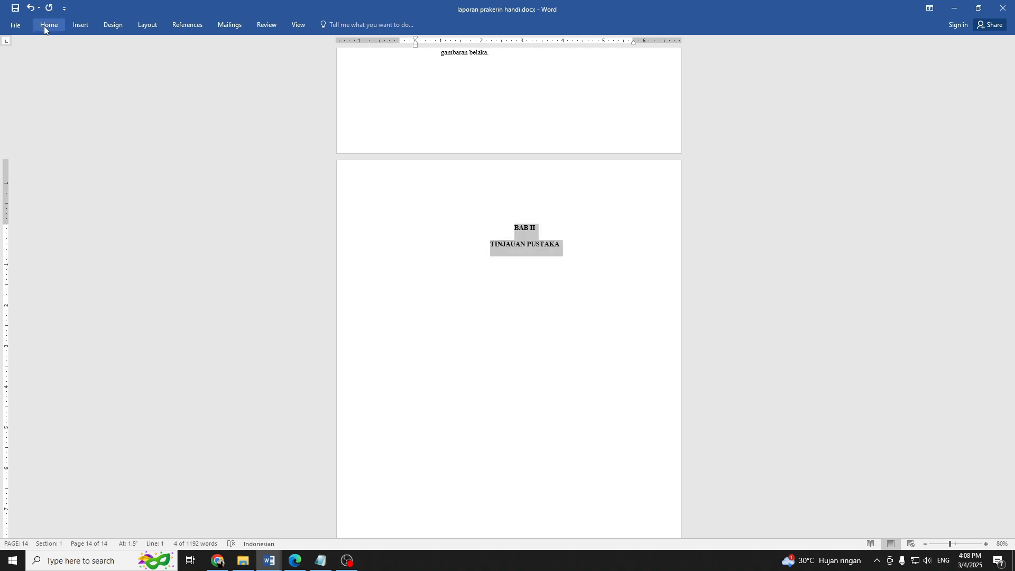
pyautogui.click(1007, 76)
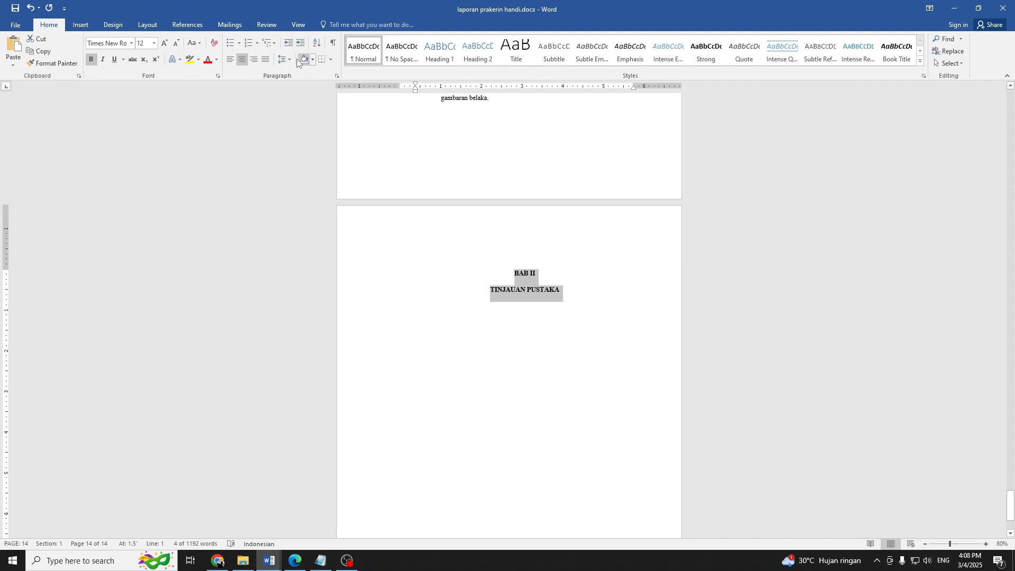
pyautogui.click(285, 60)
pyautogui.click(297, 107)
# Add a left-aligned empty line directly below the "TINJAUAN PUSTAKA" heading.
pyautogui.click(573, 292)
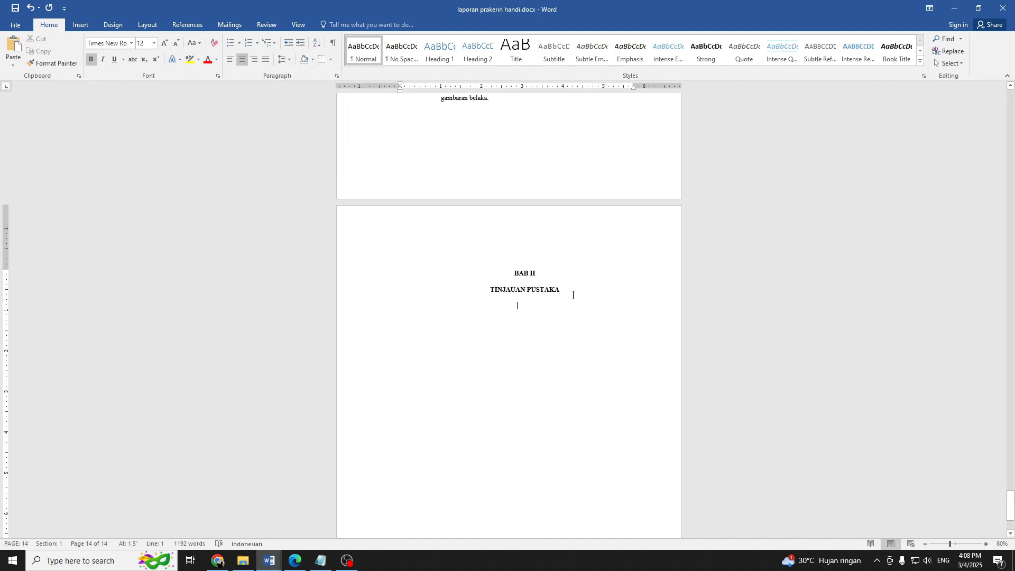
pyautogui.press('BackSpace')
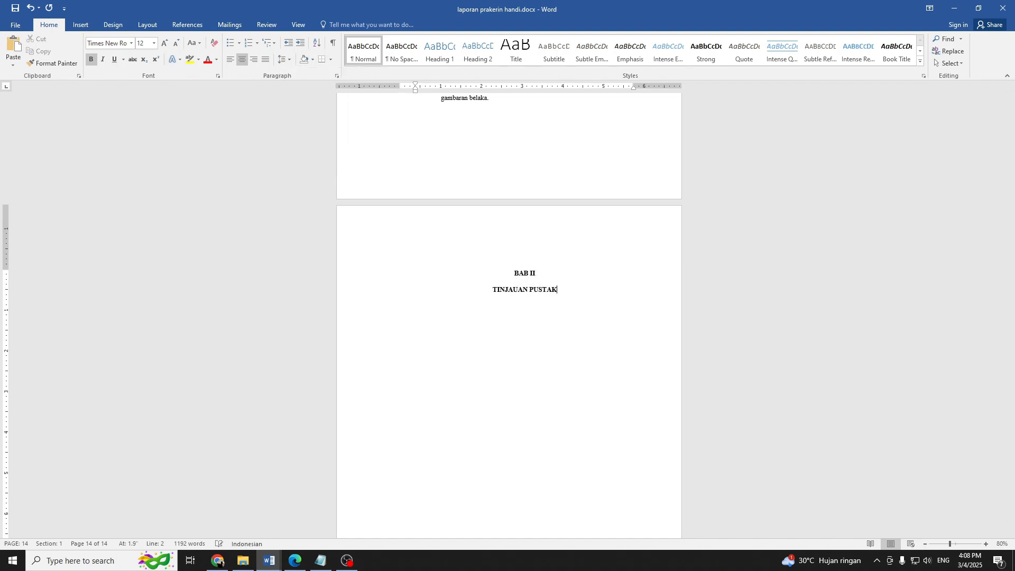
pyautogui.hotkey('ctrl', 'z')
pyautogui.press('Return')
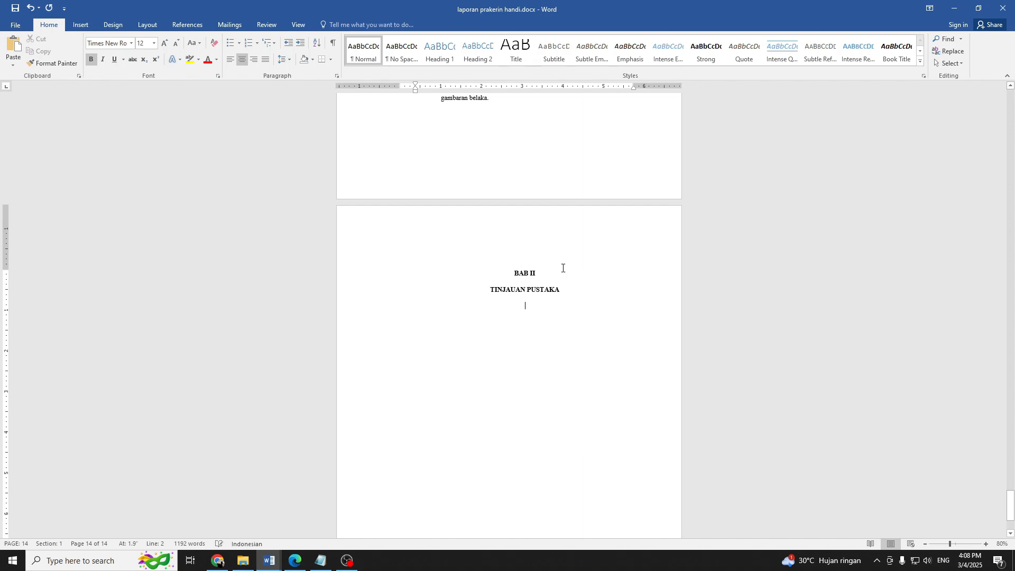
pyautogui.hotkey('ctrl', 'l')
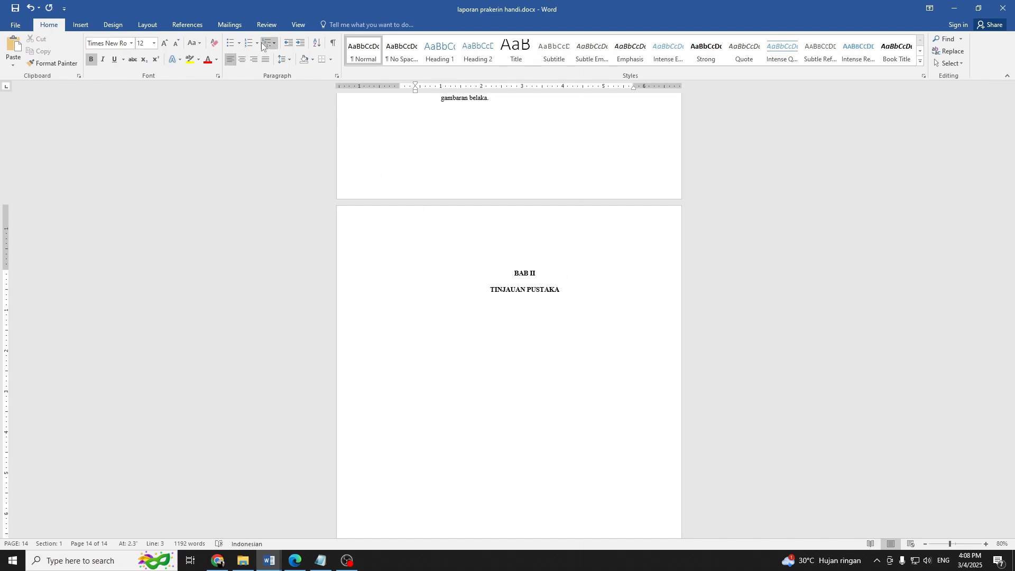
pyautogui.click(272, 47)
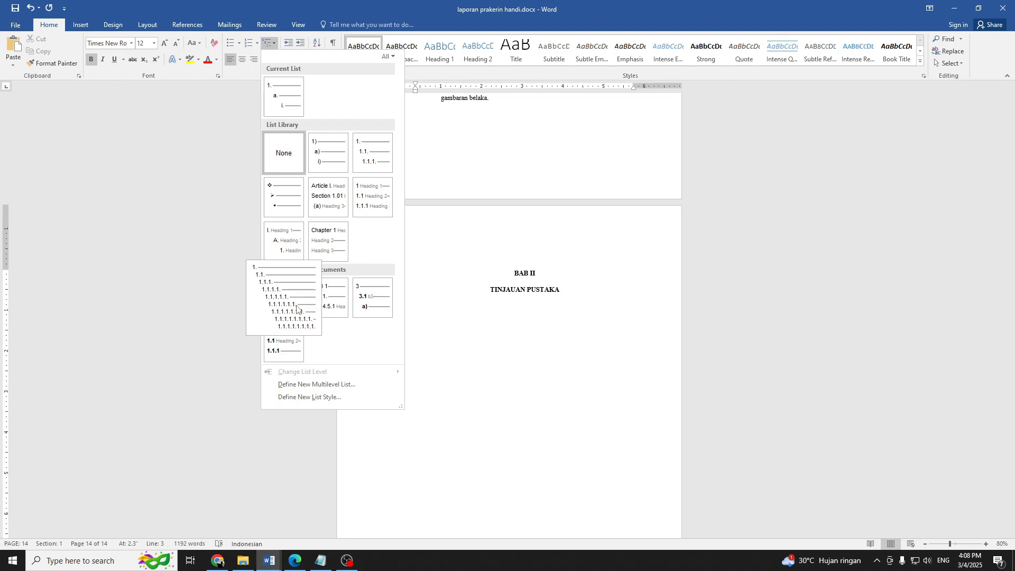
pyautogui.click(437, 304)
pyautogui.press('Up')
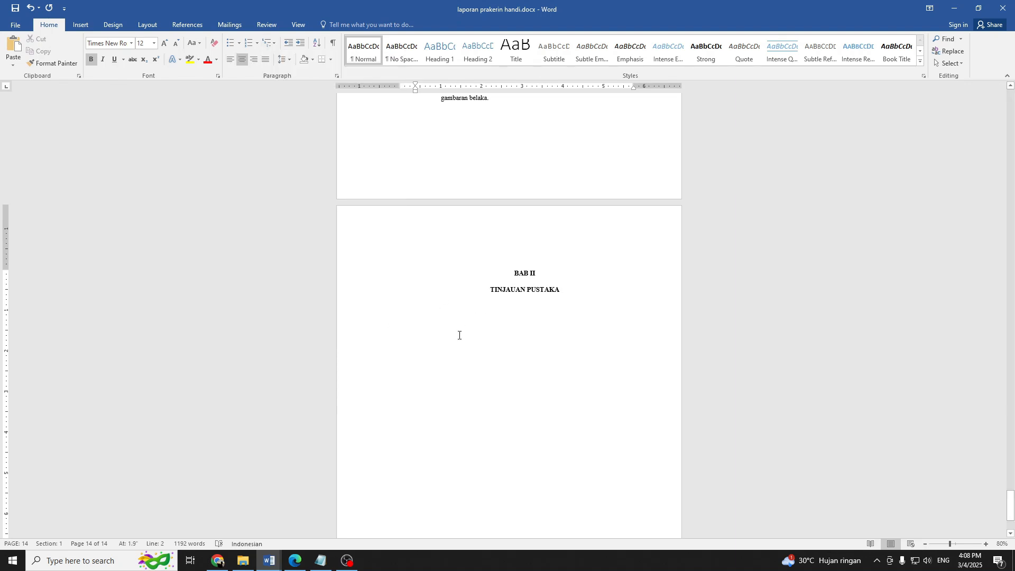
# Move the left indent of the empty line below the chapter heading back to the page's left margin.
pyautogui.click(439, 313)
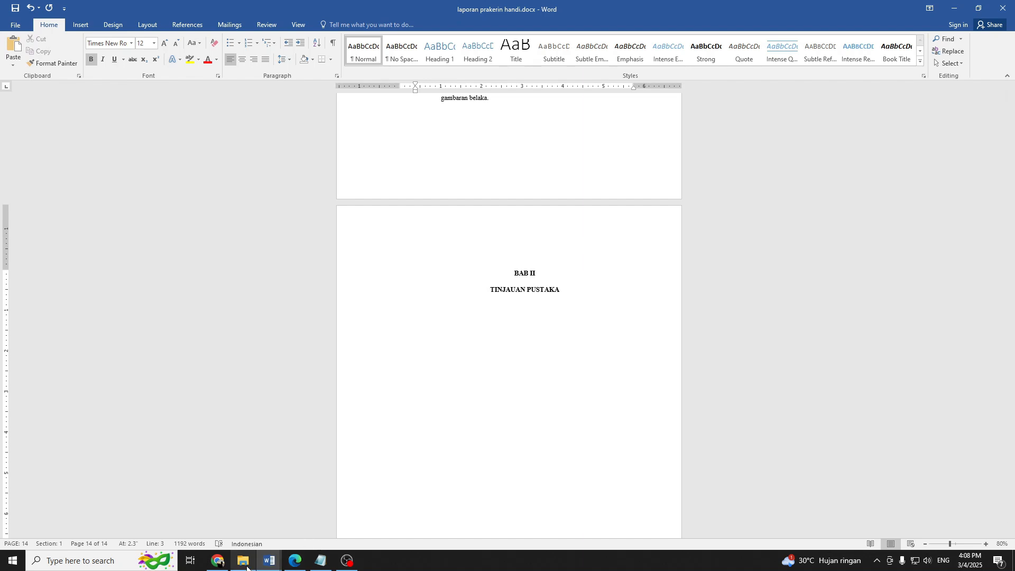
pyautogui.moveTo(236, 564)
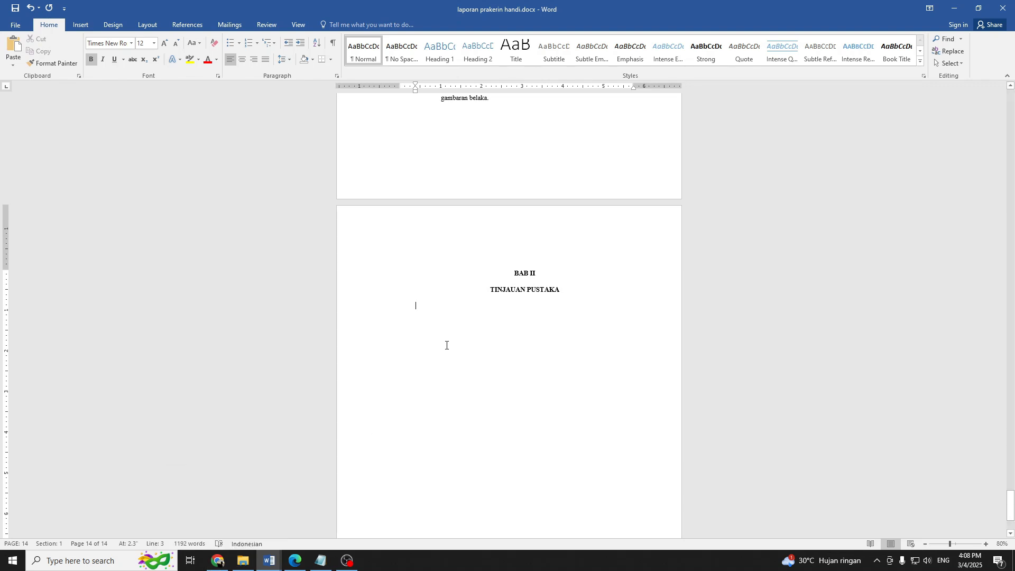
pyautogui.moveTo(415, 90); pyautogui.dragTo(400, 90)
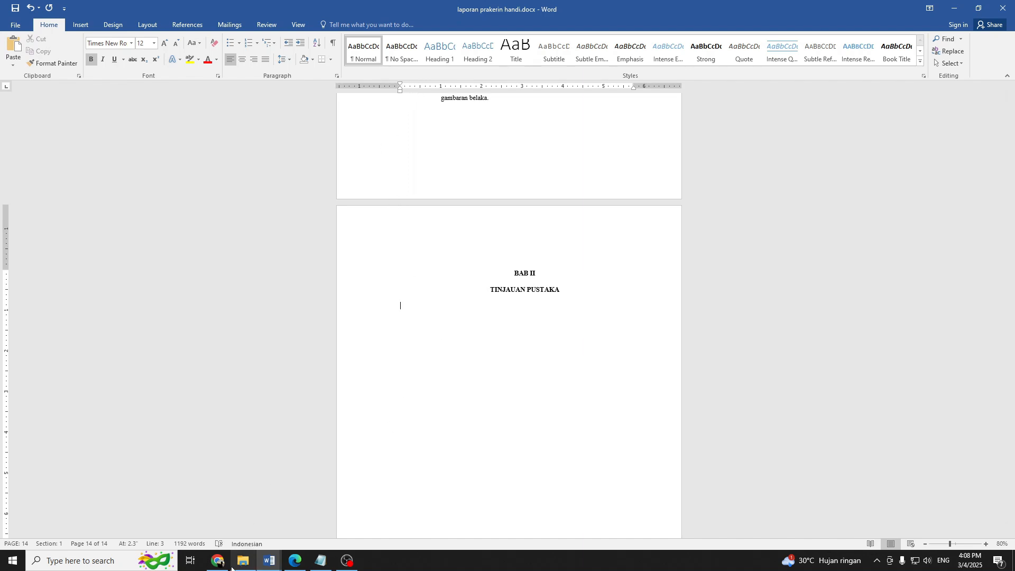
# Switch to Chrome and examine the chapter title and the 2.1 Jaringan Komputer heading at the start of BAB 2.pdf.
pyautogui.moveTo(232, 568)
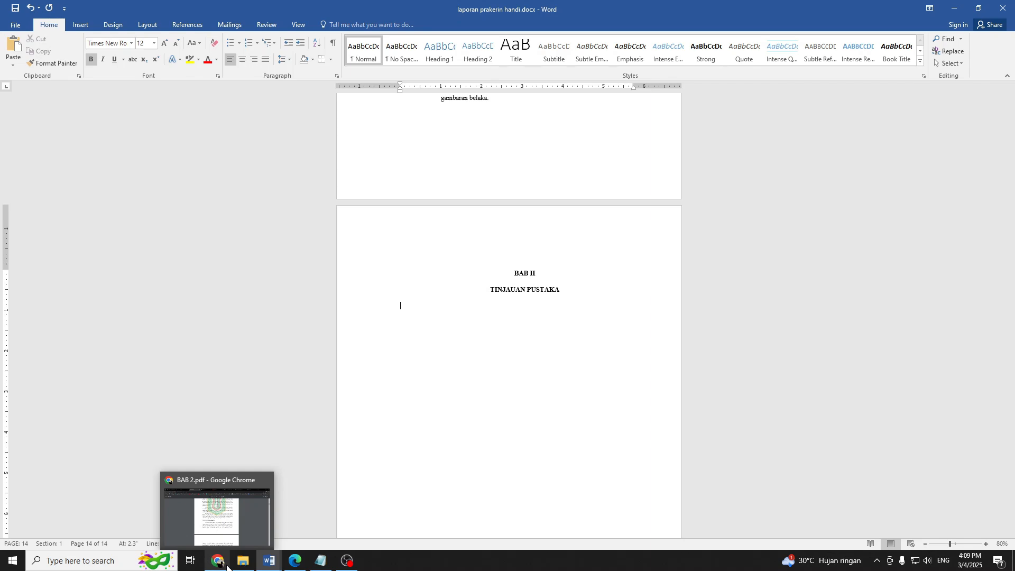
pyautogui.click(226, 566)
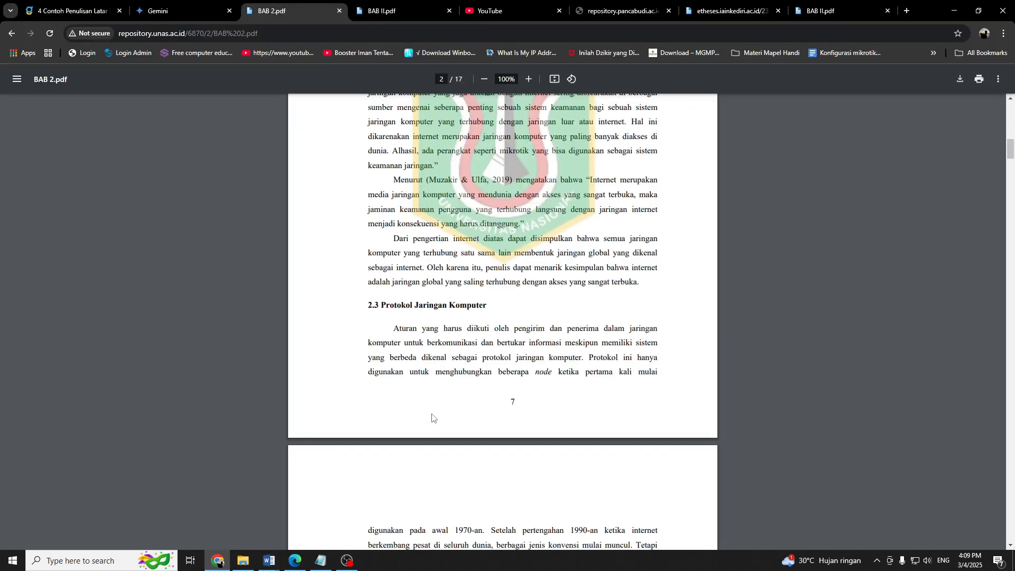
pyautogui.scroll(5, 432, 413)
pyautogui.scroll(6, 432, 413)
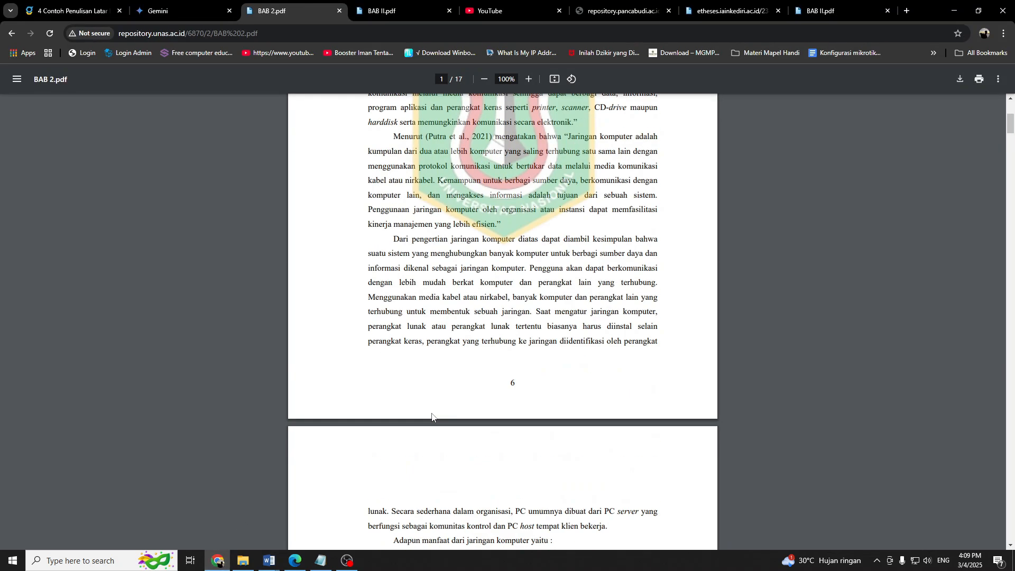
pyautogui.scroll(5, 431, 413)
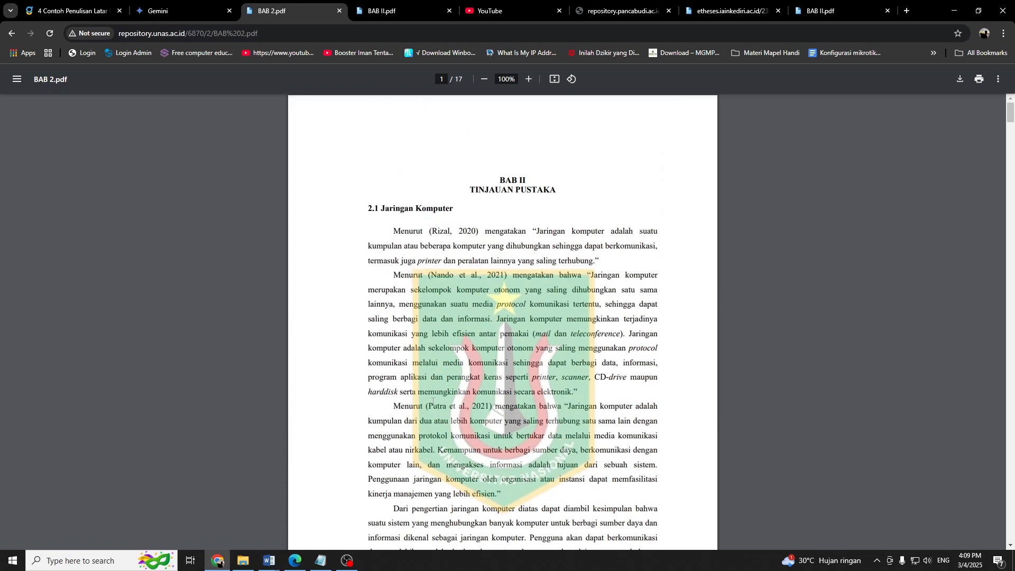
pyautogui.scroll(-1, 429, 379)
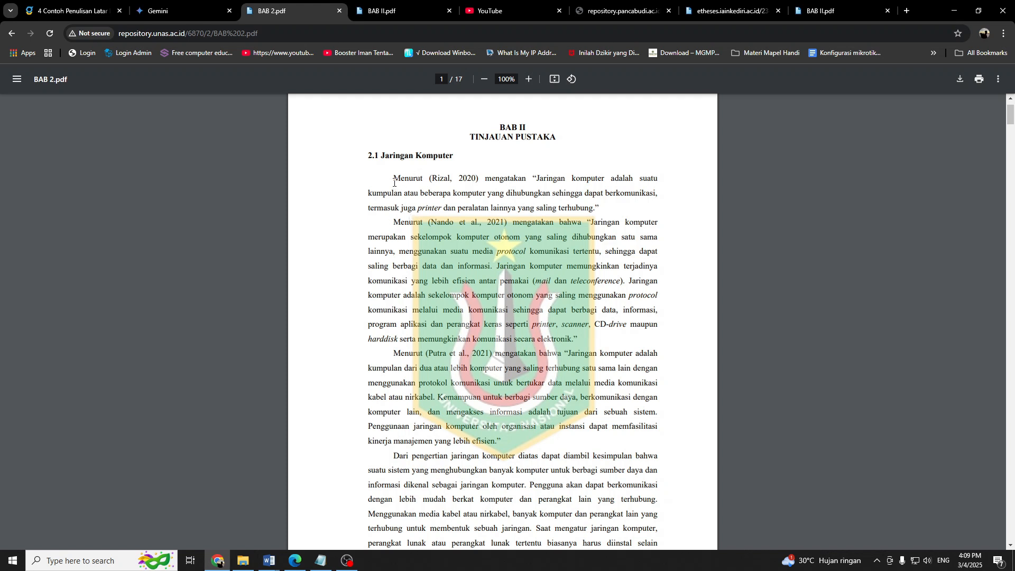
pyautogui.moveTo(385, 155); pyautogui.dragTo(439, 159)
pyautogui.moveTo(502, 135); pyautogui.dragTo(544, 140)
pyautogui.click(486, 231)
# Examine section 2.1's cited definitions, its concluding paragraph across the page break, and the introduction to the benefits list.
pyautogui.scroll(-2, 486, 231)
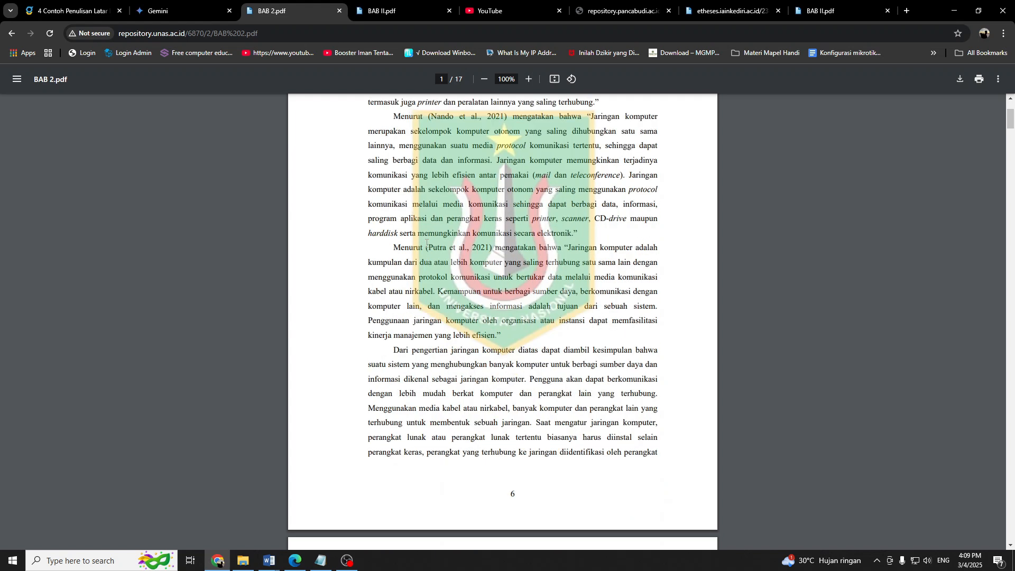
pyautogui.scroll(1, 476, 212)
pyautogui.moveTo(391, 127); pyautogui.dragTo(509, 392)
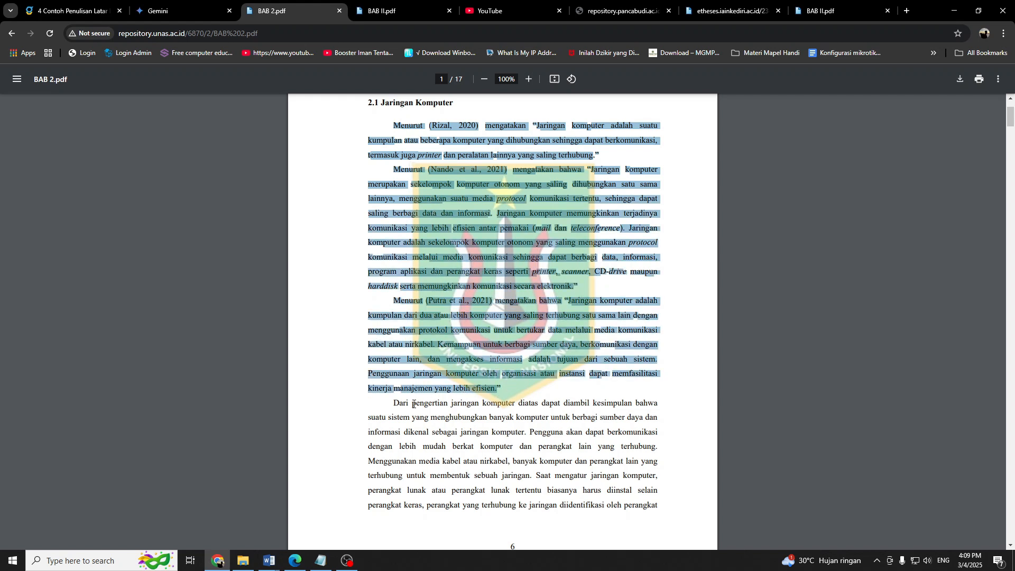
pyautogui.moveTo(413, 404); pyautogui.dragTo(637, 526)
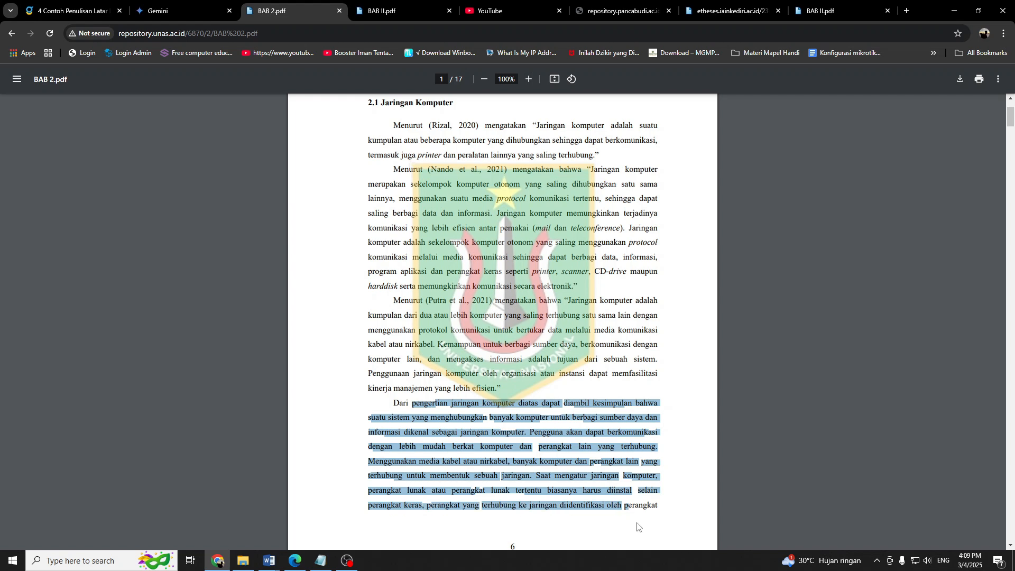
pyautogui.scroll(-2, 475, 369)
pyautogui.scroll(-3, 539, 330)
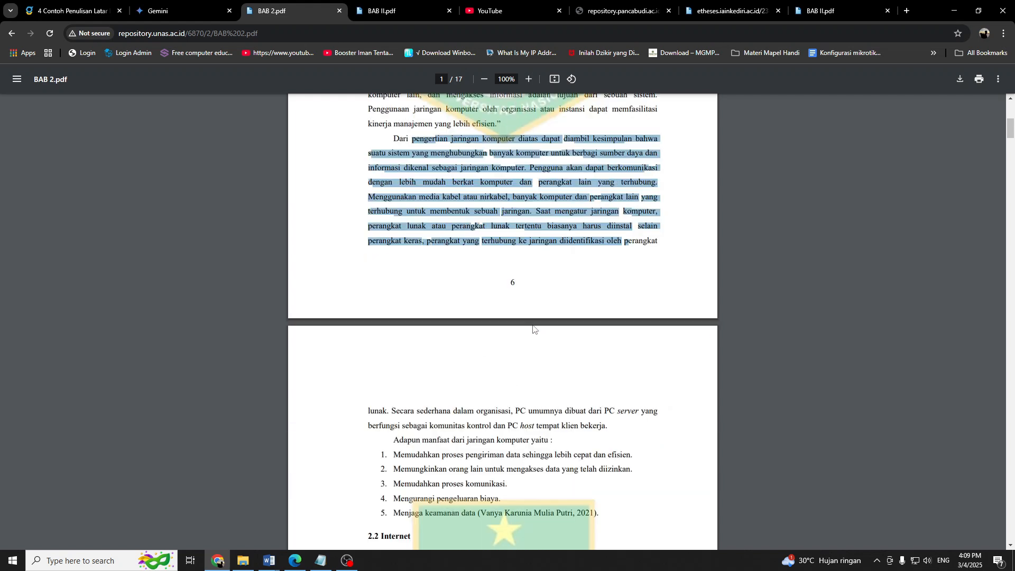
pyautogui.click(597, 429)
pyautogui.moveTo(597, 429); pyautogui.dragTo(510, 411)
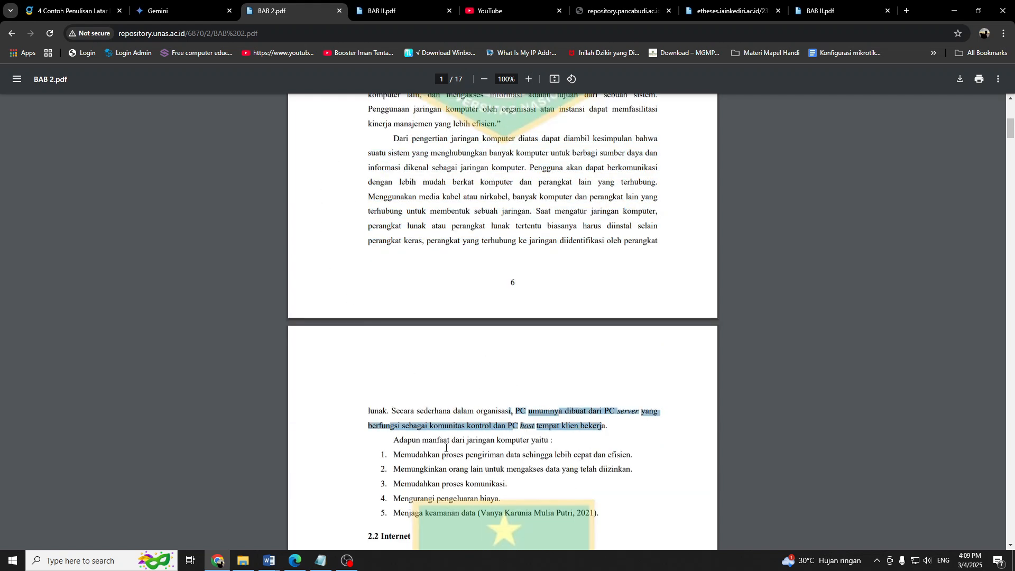
pyautogui.moveTo(405, 440); pyautogui.dragTo(469, 446)
# Review how section 2.1 is structured again, from the quoted definitions to the numbered list of computer network benefits.
pyautogui.scroll(6, 375, 271)
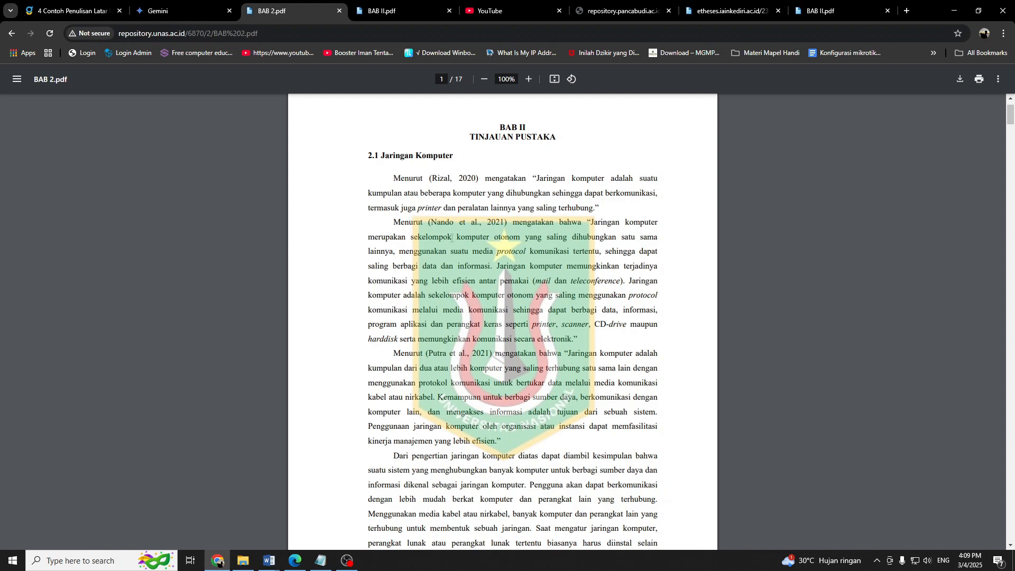
pyautogui.scroll(-9, 452, 238)
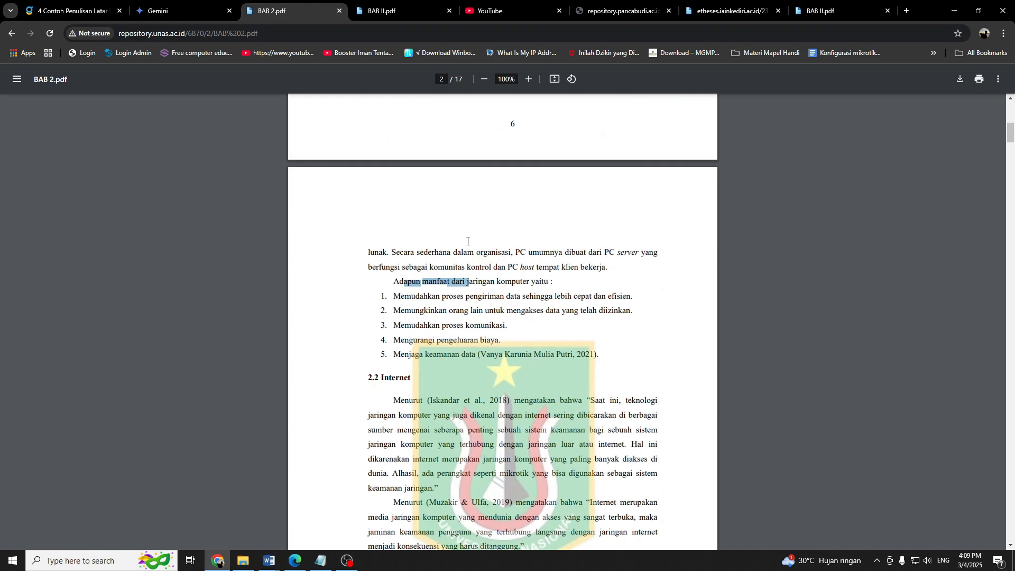
pyautogui.scroll(8, 467, 241)
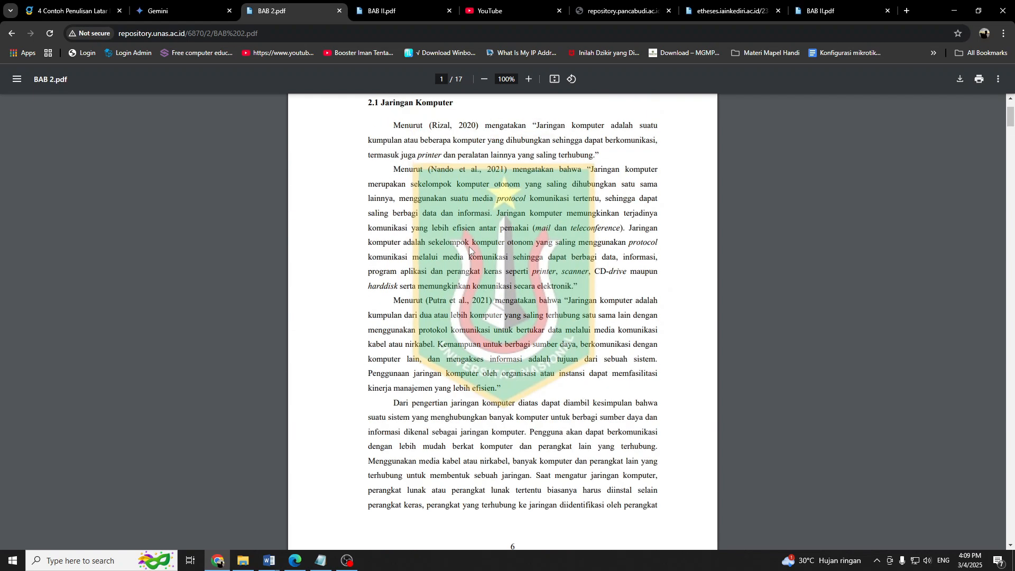
pyautogui.scroll(2, 470, 250)
pyautogui.moveTo(391, 233); pyautogui.dragTo(534, 508)
pyautogui.scroll(-4, 491, 321)
pyautogui.scroll(-4, 446, 277)
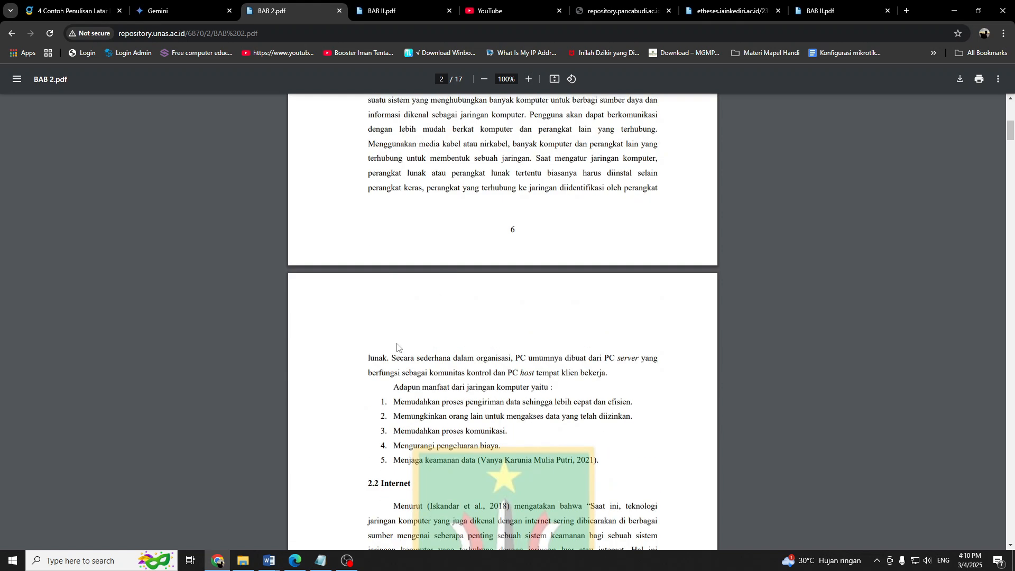
pyautogui.moveTo(393, 401); pyautogui.dragTo(503, 458)
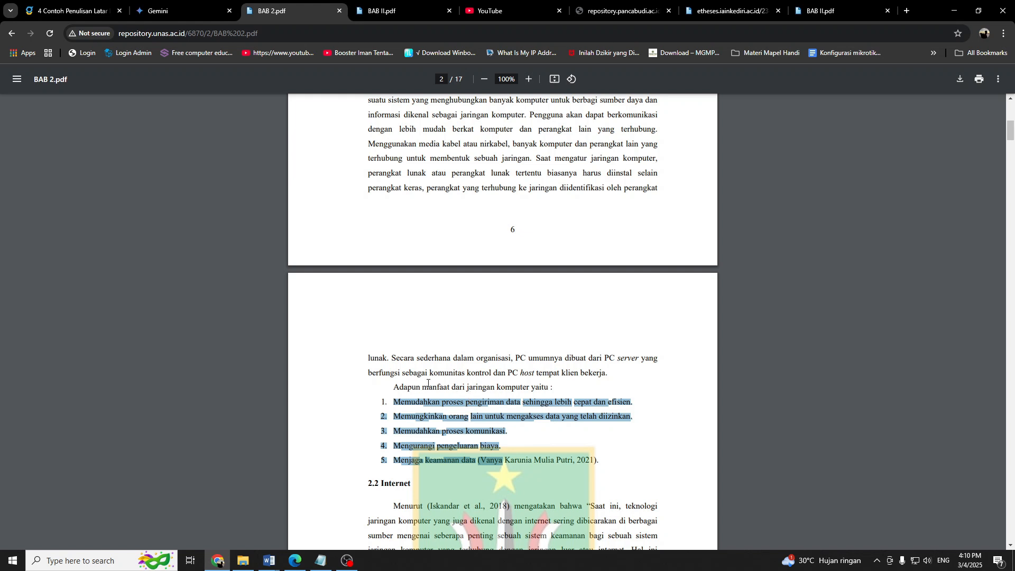
pyautogui.moveTo(422, 387); pyautogui.dragTo(465, 391)
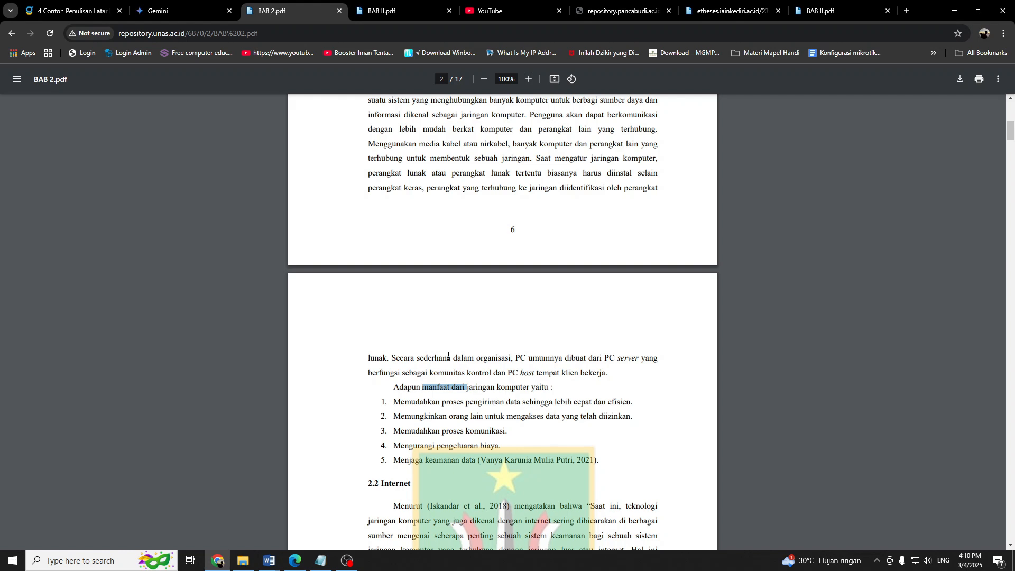
pyautogui.scroll(4, 457, 360)
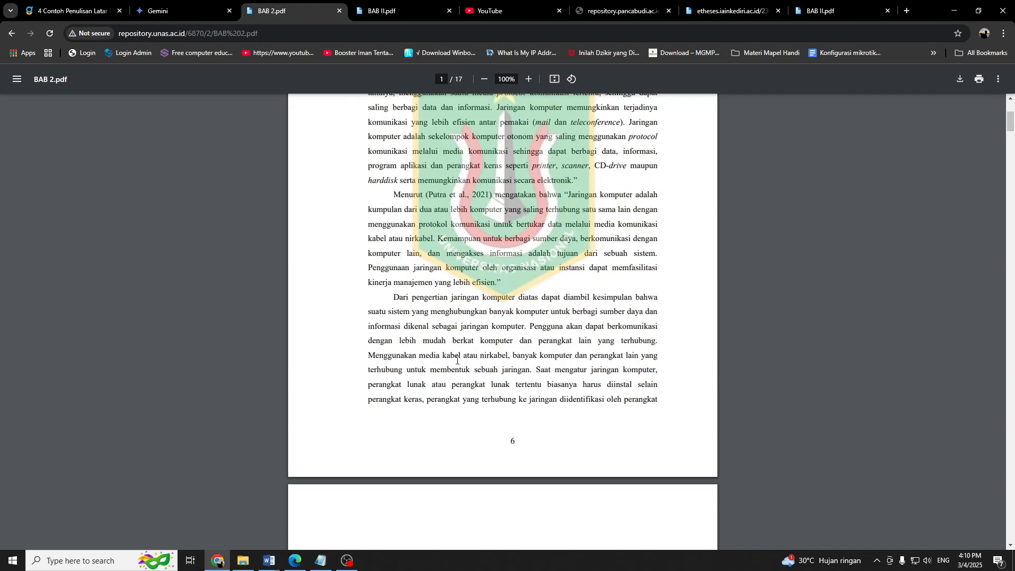
pyautogui.scroll(2, 457, 360)
pyautogui.scroll(-1, 449, 296)
pyautogui.scroll(1, 447, 272)
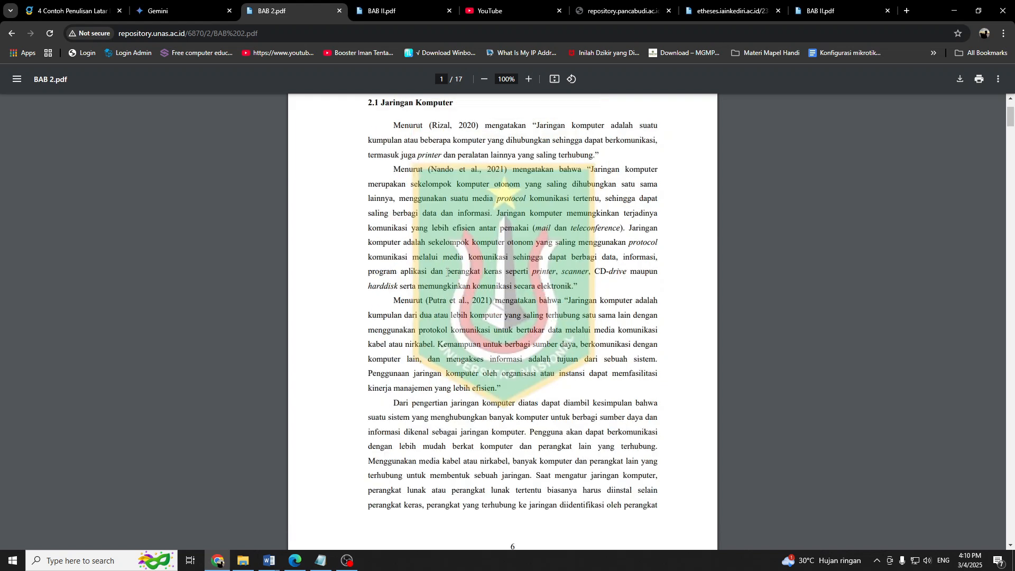
# Examine the definitions in section 2.1 of the PDF and continue through to the 2.3 Protokol Jaringan Komputer section.
pyautogui.moveTo(385, 109); pyautogui.dragTo(650, 415)
pyautogui.scroll(-3, 582, 140)
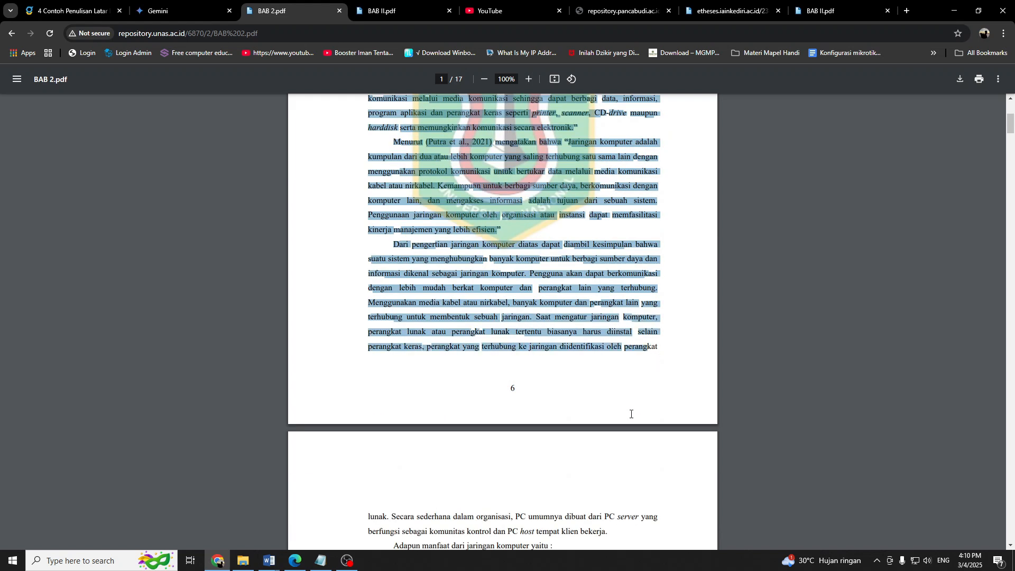
pyautogui.scroll(-10, 631, 414)
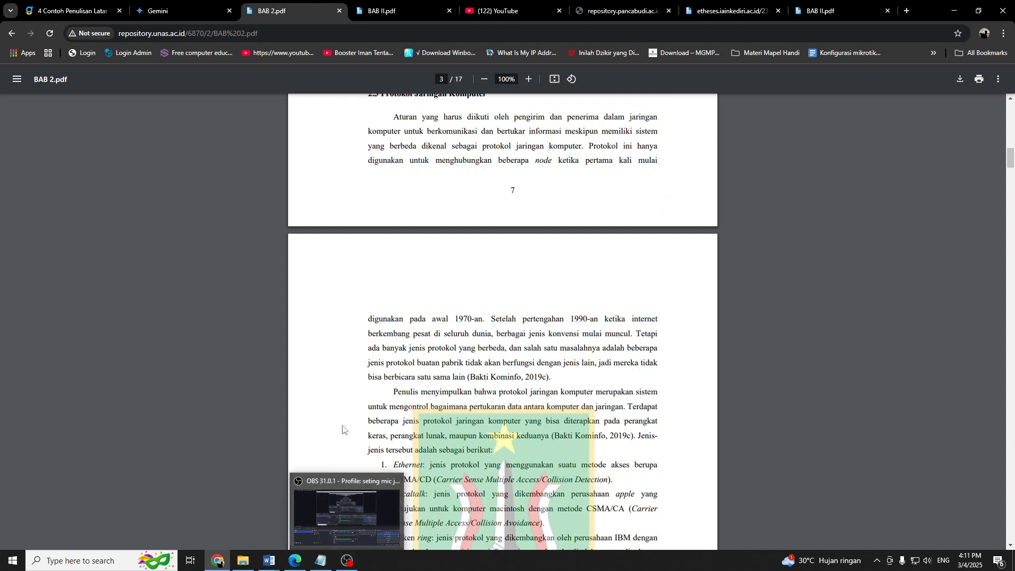
# Switch to laporan prakerin handi.docx in Word and left-align an insertion line directly below the TINJAUAN PUSTAKA title.
pyautogui.moveTo(271, 561)
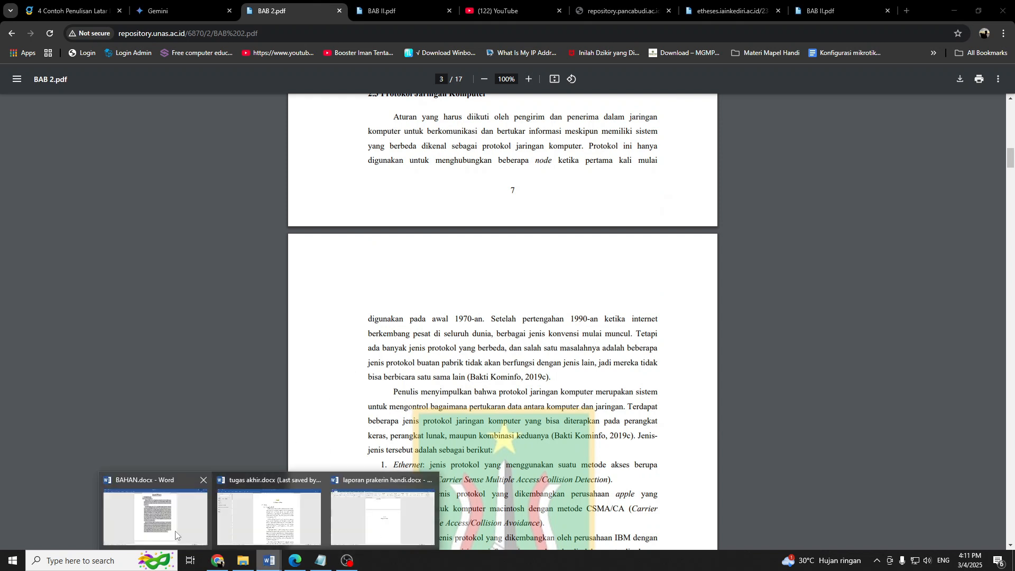
pyautogui.click(382, 518)
pyautogui.hotkey('ctrl', 'e')
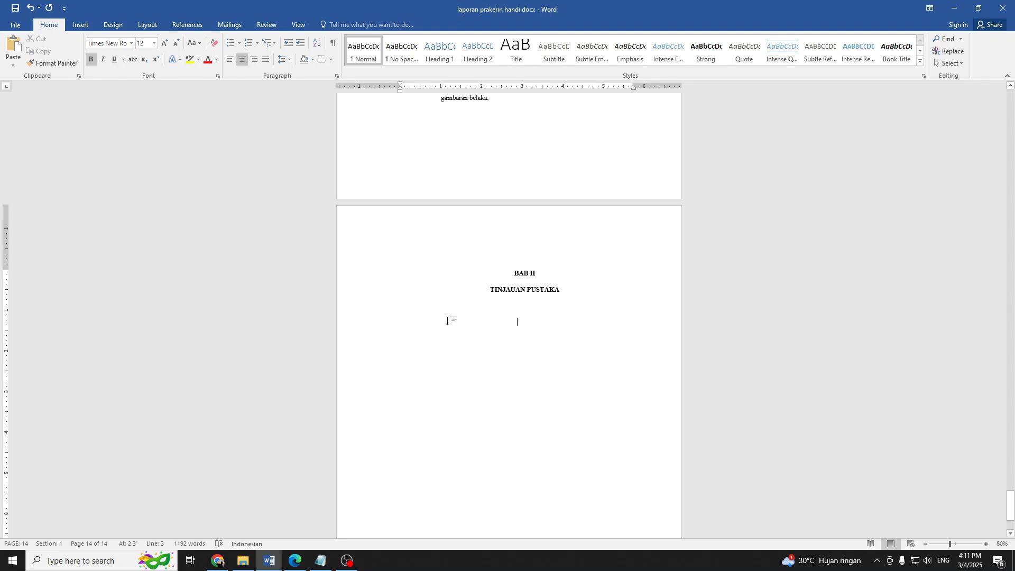
pyautogui.click(399, 303)
pyautogui.click(398, 291)
pyautogui.moveTo(416, 94); pyautogui.dragTo(401, 92)
pyautogui.hotkey('ctrl', 'z')
pyautogui.click(453, 312)
pyautogui.click(576, 281)
pyautogui.click(507, 304)
# Write the section heading "Jaringan komputer" on the line below the chapter title.
pyautogui.write('jarin')
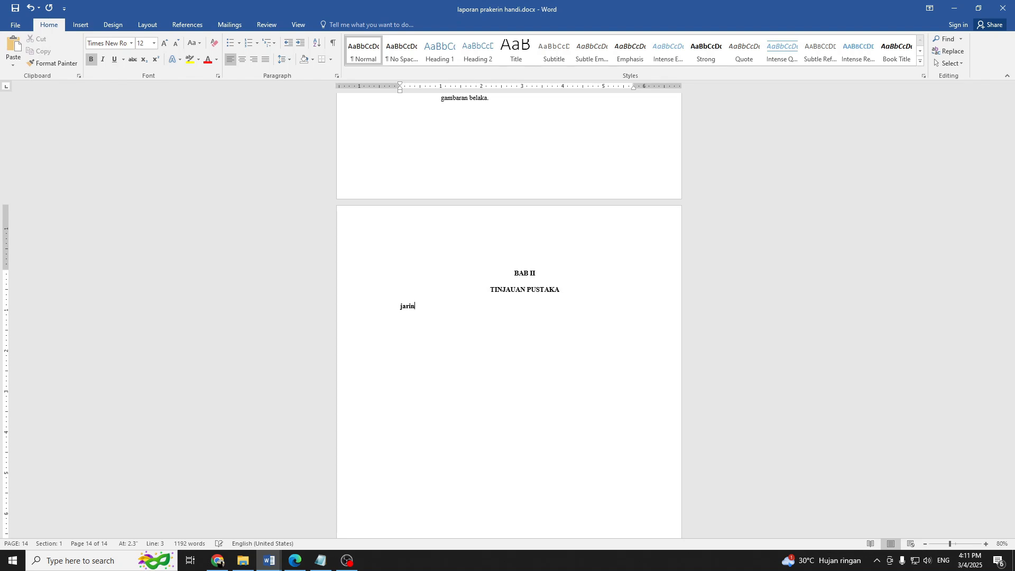
pyautogui.write('ga n komputer')
# Copy the numbered heading format from "Teknik Pengumpulan Data" onto the "Jaringan komputer" heading with Format Painter.
pyautogui.scroll(6, 600, 285)
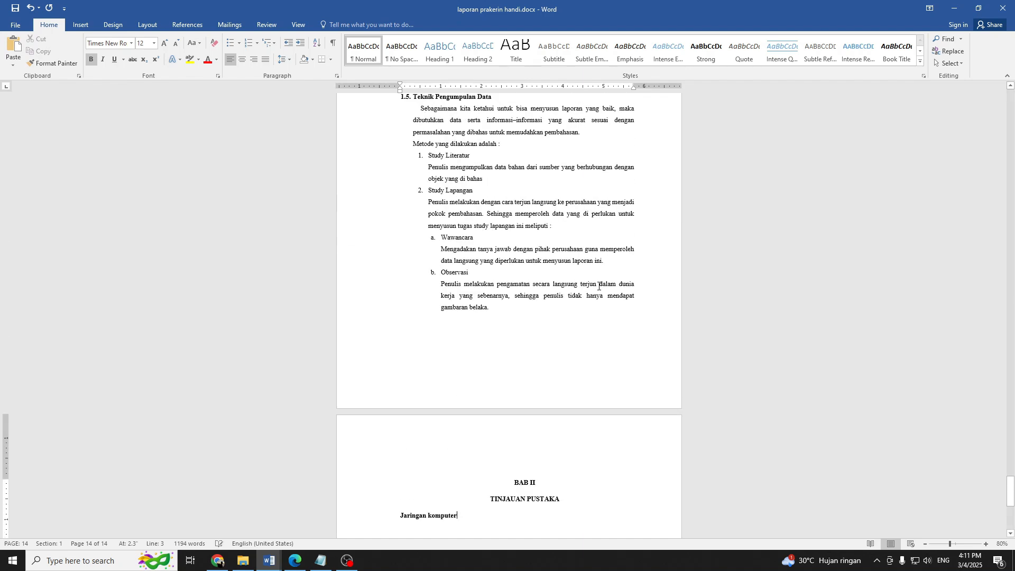
pyautogui.moveTo(492, 154); pyautogui.dragTo(412, 154)
pyautogui.click(58, 66)
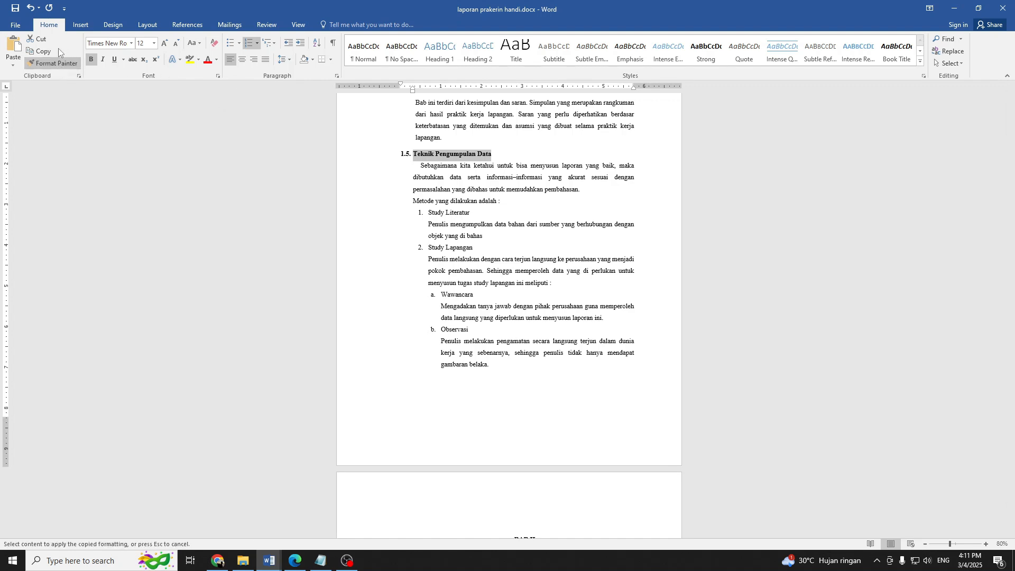
pyautogui.scroll(-3, 363, 199)
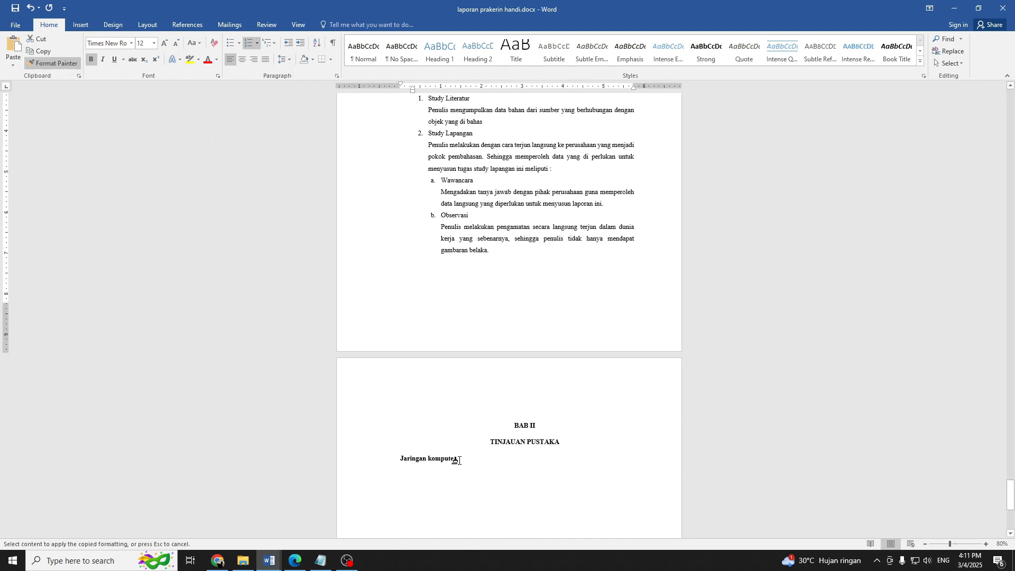
pyautogui.moveTo(458, 460); pyautogui.dragTo(371, 460)
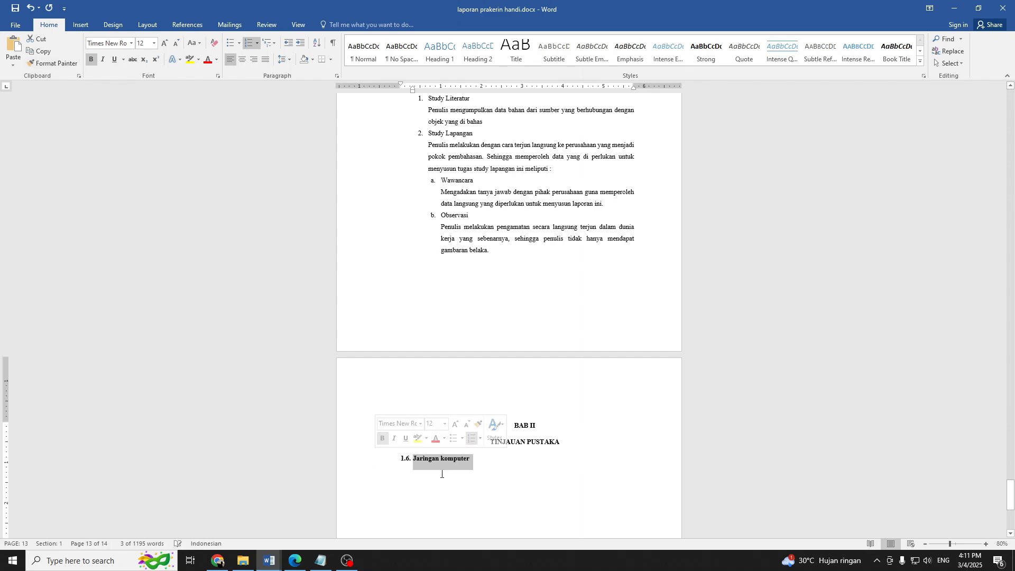
# Set the "Jaringan komputer" heading's number to 2.1, continuing from the previous list with advanced (skipped) numbering values.
pyautogui.click(407, 460)
pyautogui.scroll(8, 407, 460)
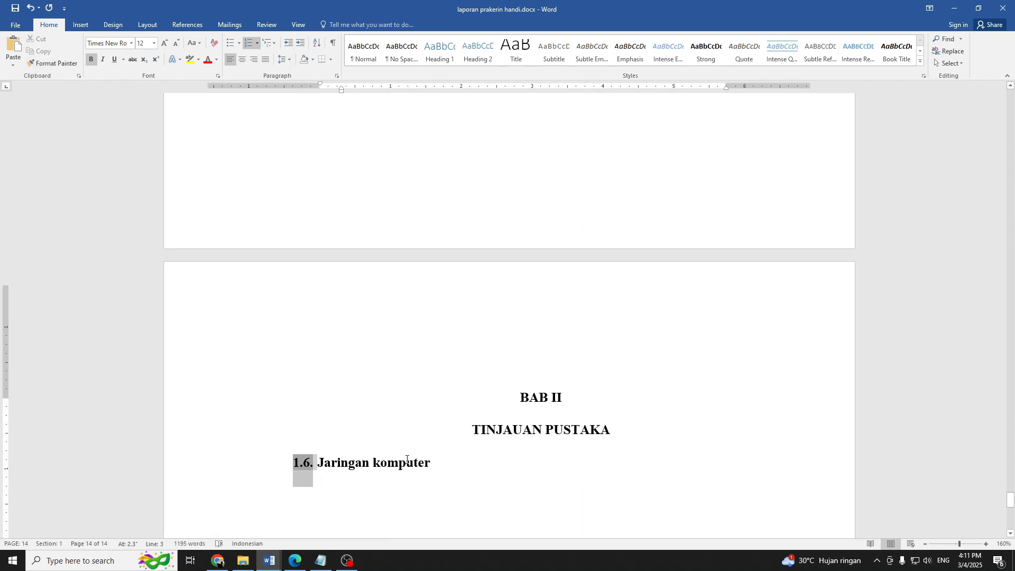
pyautogui.scroll(-1, 399, 362)
pyautogui.scroll(2, 319, 308)
pyautogui.rightClick(276, 201)
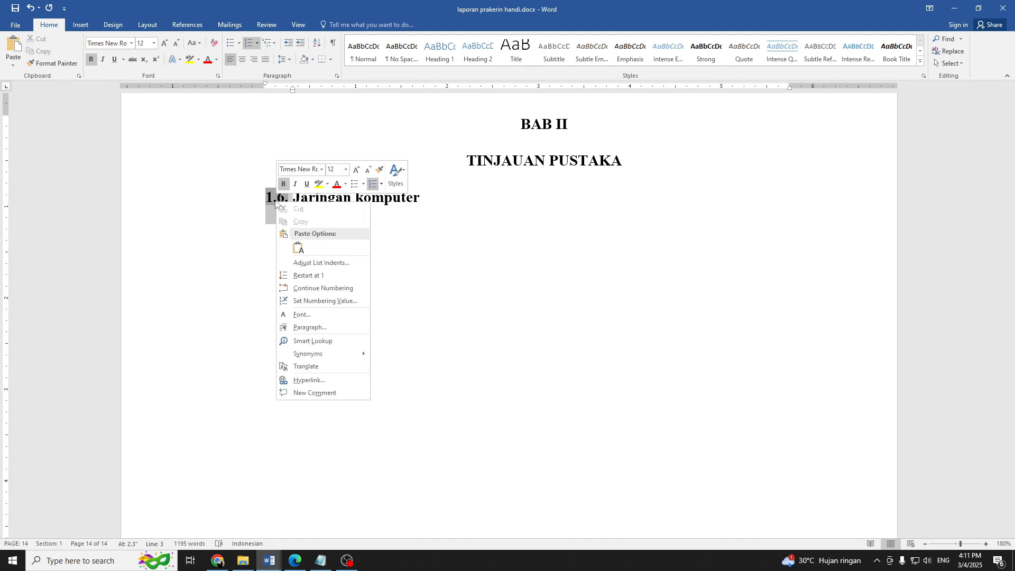
pyautogui.click(308, 301)
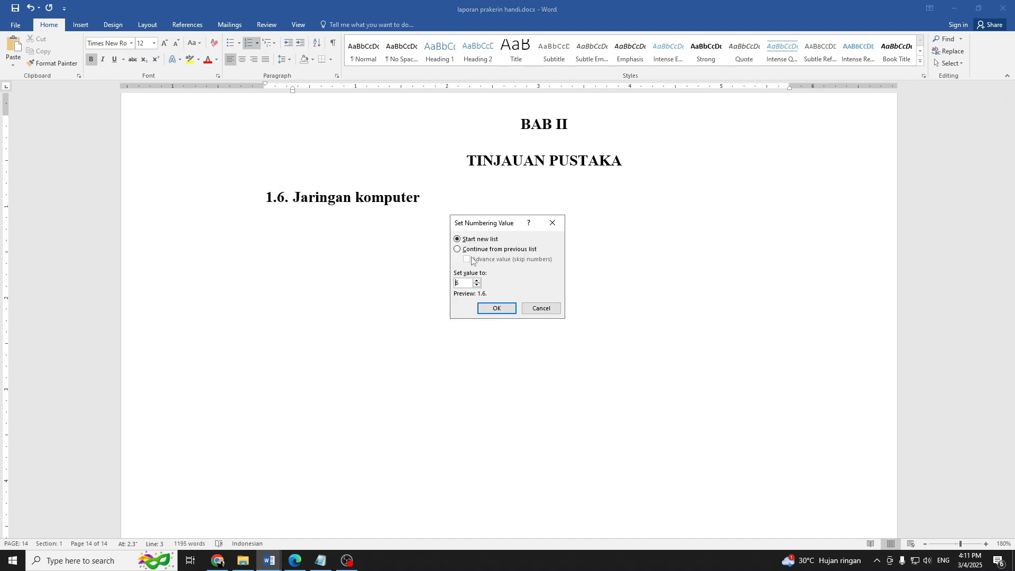
pyautogui.click(465, 249)
pyautogui.click(466, 259)
pyautogui.click(477, 281)
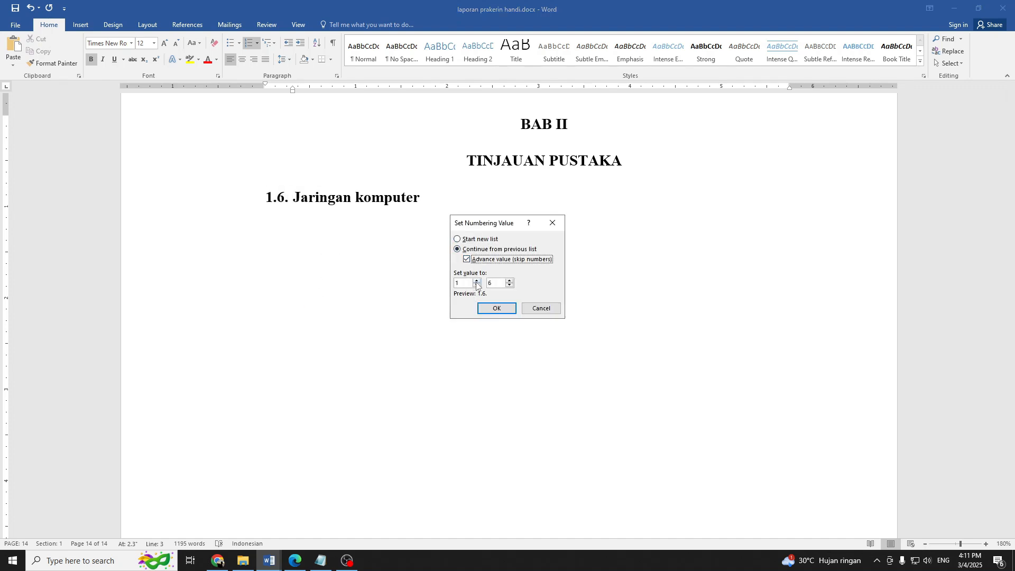
pyautogui.click(509, 281)
pyautogui.click(508, 281)
pyautogui.click(509, 280)
pyautogui.click(510, 286)
pyautogui.click(510, 285)
pyautogui.click(509, 285)
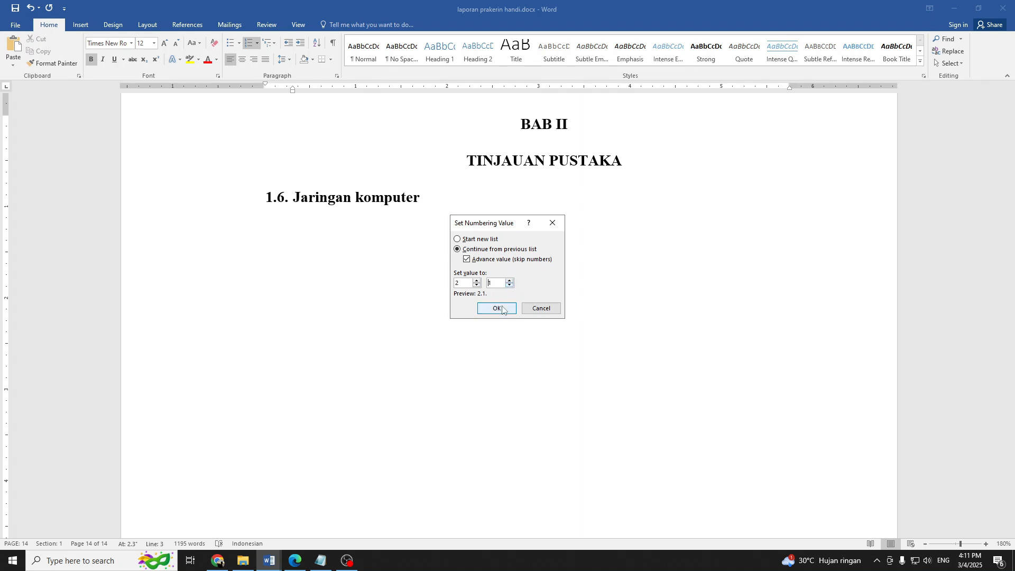
pyautogui.click(497, 308)
# Add the second-level numbered subheading 2.1.1 "Pengertian Jaringan Komputer" below the 2.1 heading.
pyautogui.click(419, 212)
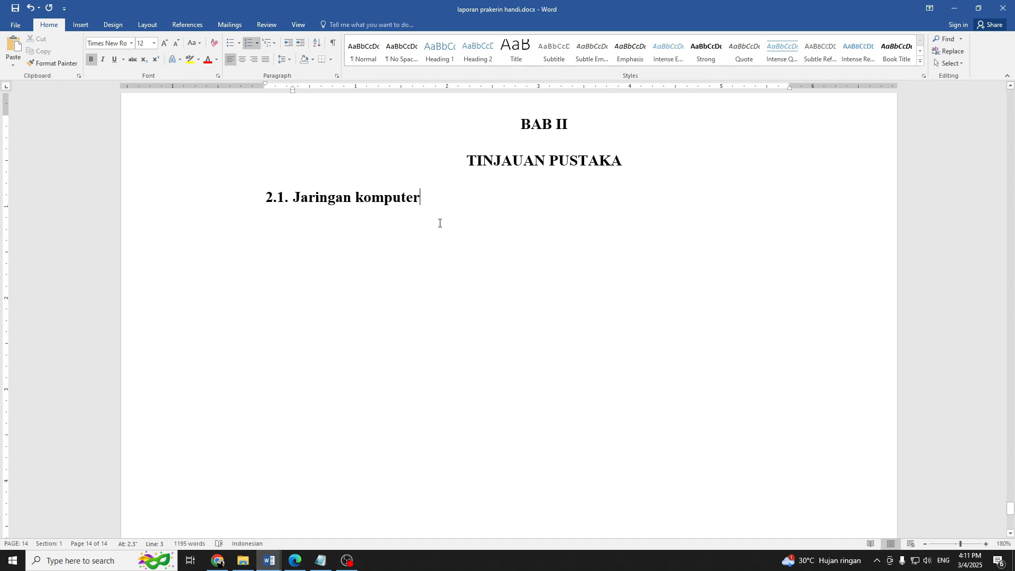
pyautogui.press('Return')
pyautogui.press('Tab')
pyautogui.write('Peng')
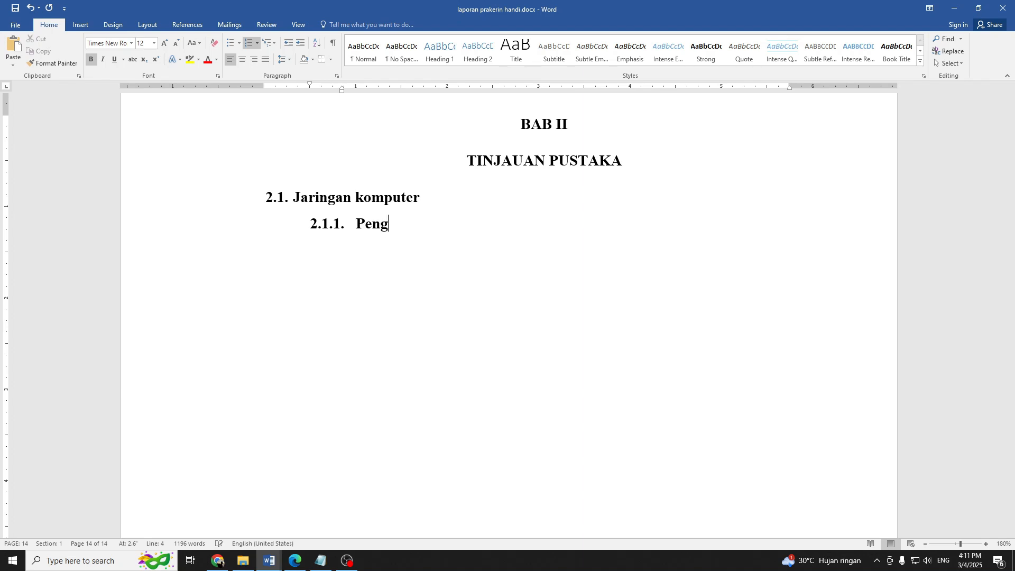
pyautogui.write('ertian Jaringan KOm')
pyautogui.press('BackSpace')
pyautogui.press('BackSpace')
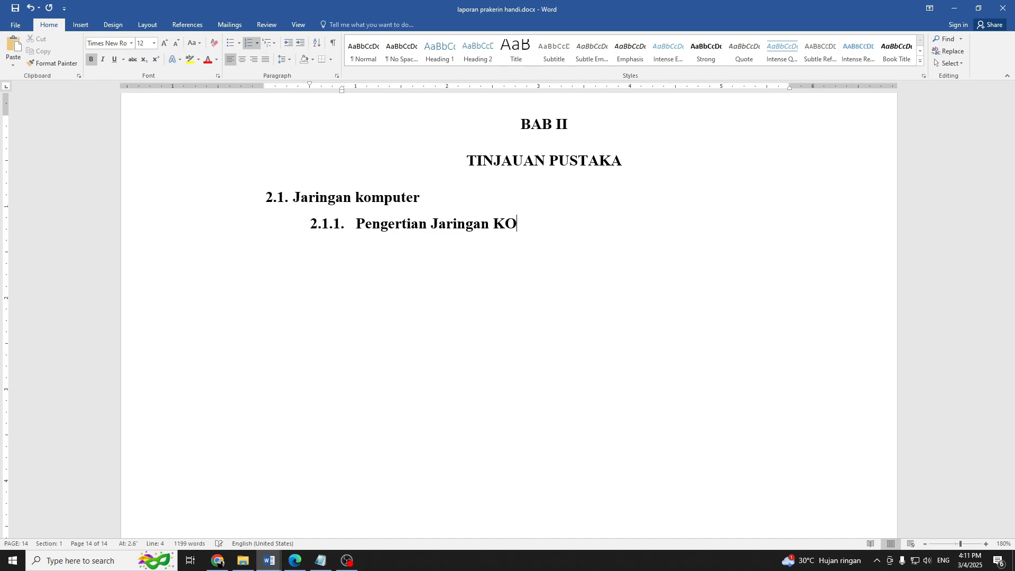
pyautogui.write('omputer')
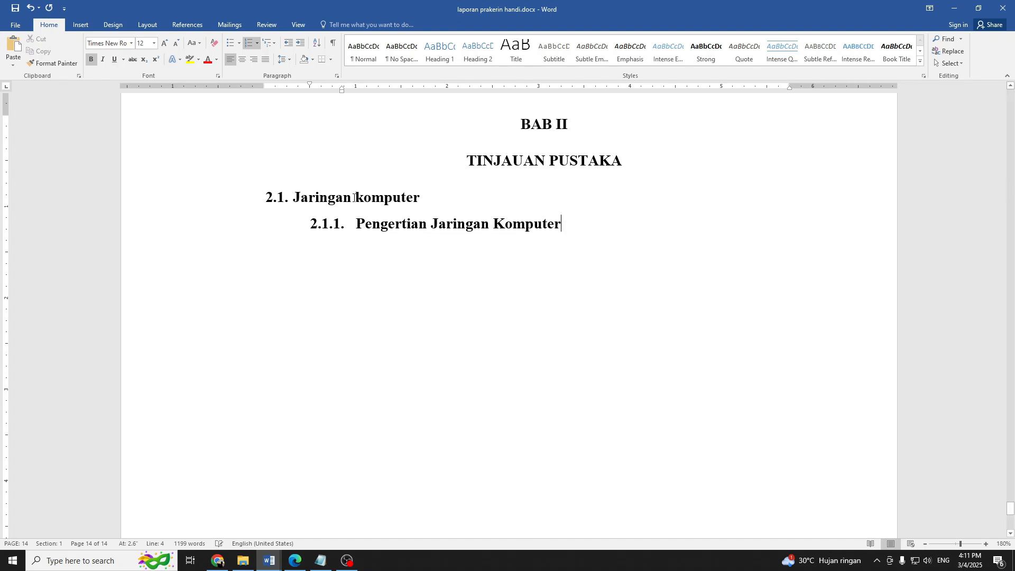
# Capitalize the first letter of "komputer" in the 2.1 heading.
pyautogui.moveTo(355, 197); pyautogui.dragTo(413, 198)
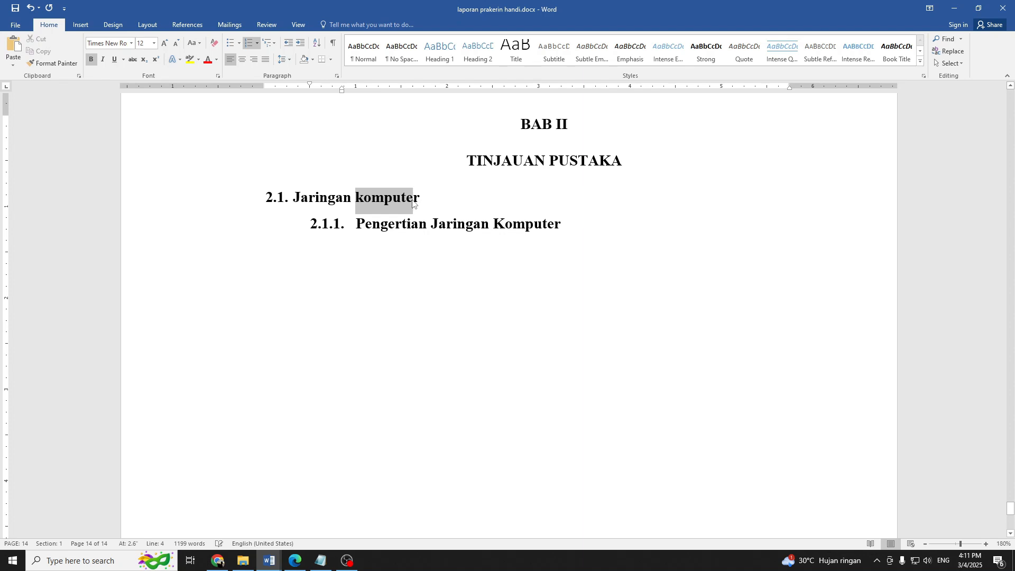
pyautogui.click(194, 43)
pyautogui.click(220, 93)
# Add subheading 2.1.2 by pasting "Manfaat/fungsi jaringan komputer" as text only.
pyautogui.click(385, 242)
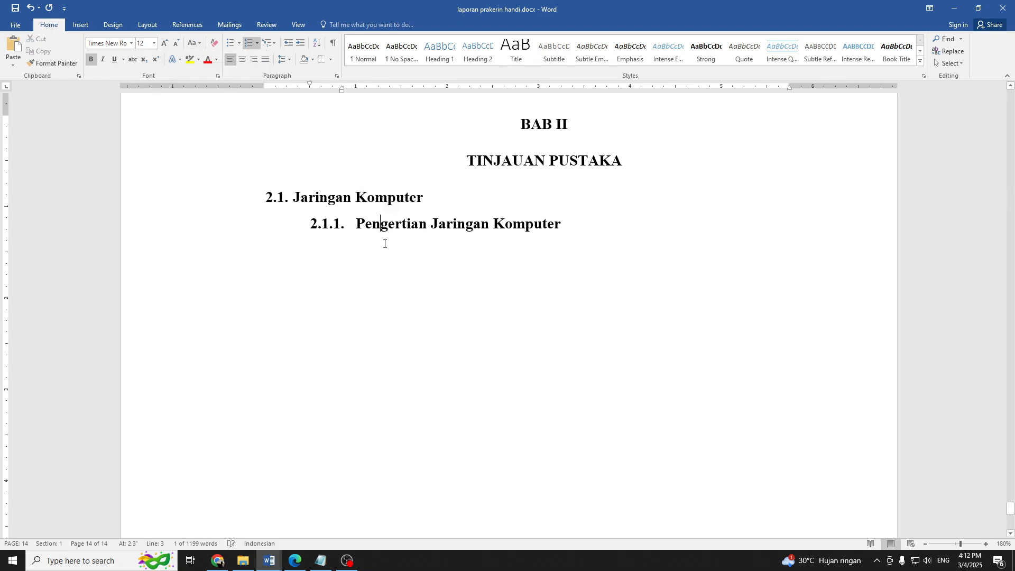
pyautogui.press('Return')
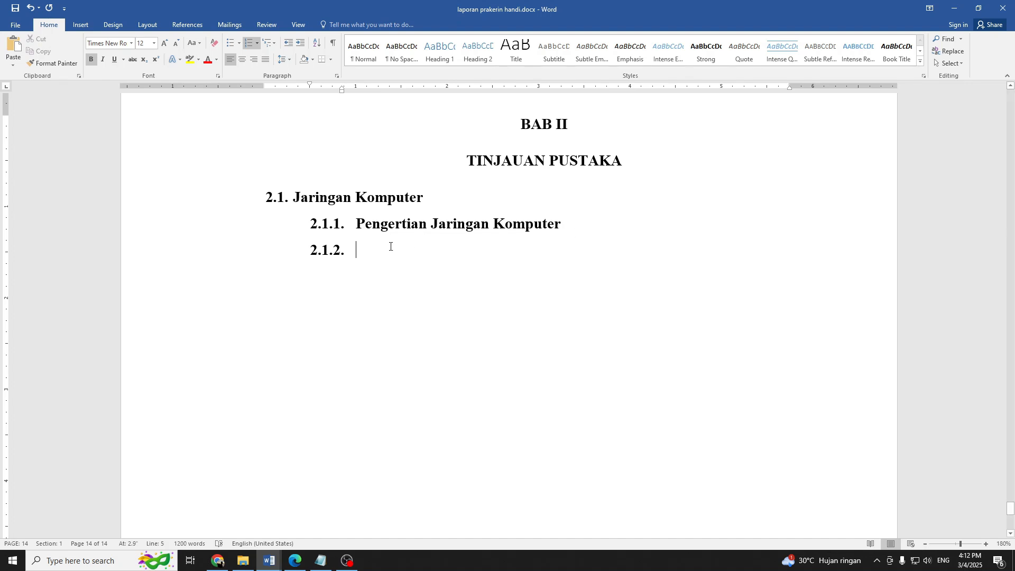
pyautogui.click(369, 264)
pyautogui.rightClick(368, 255)
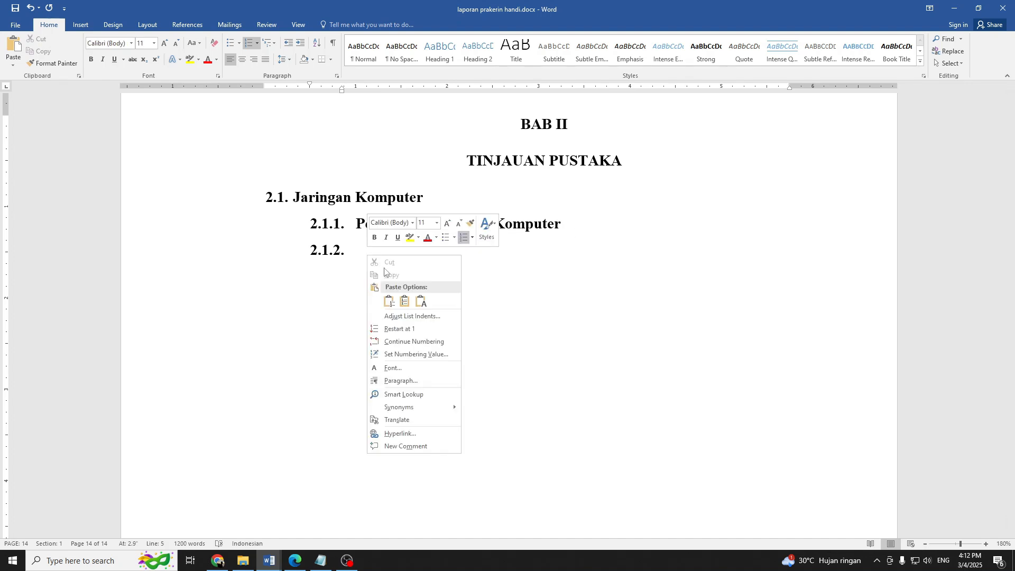
pyautogui.click(411, 302)
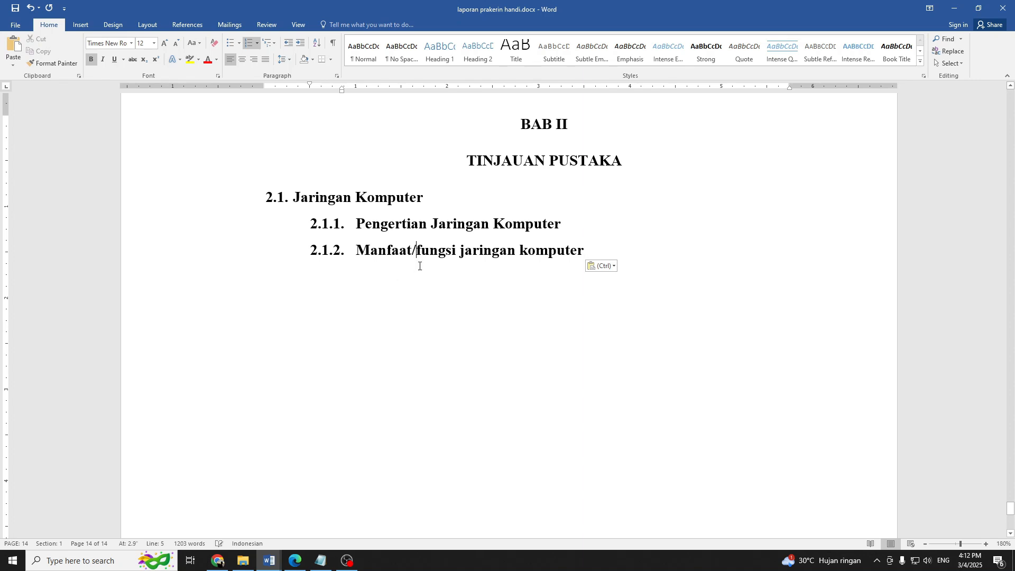
# Insert a space on each side of the slash in subheading 2.1.2 so it reads "Manfaat / fungsi jaringan komputer".
pyautogui.moveTo(424, 247); pyautogui.dragTo(435, 249)
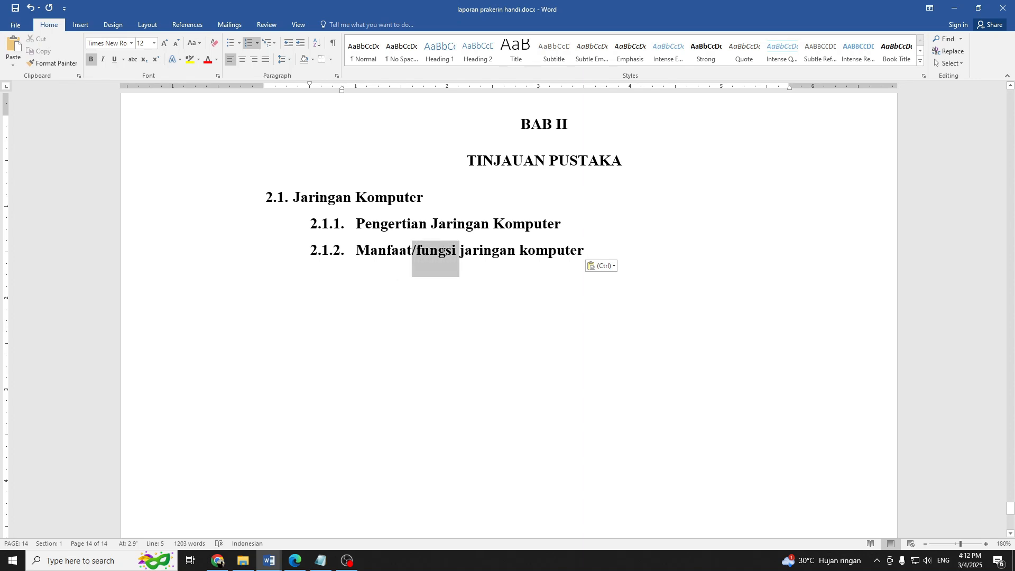
pyautogui.click(419, 251)
pyautogui.click(413, 250)
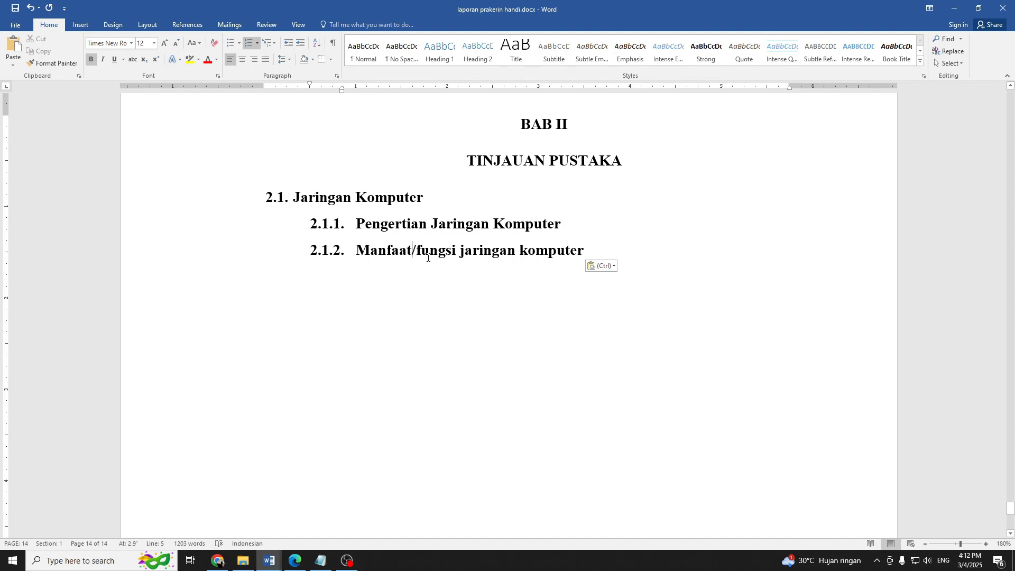
pyautogui.click(422, 250)
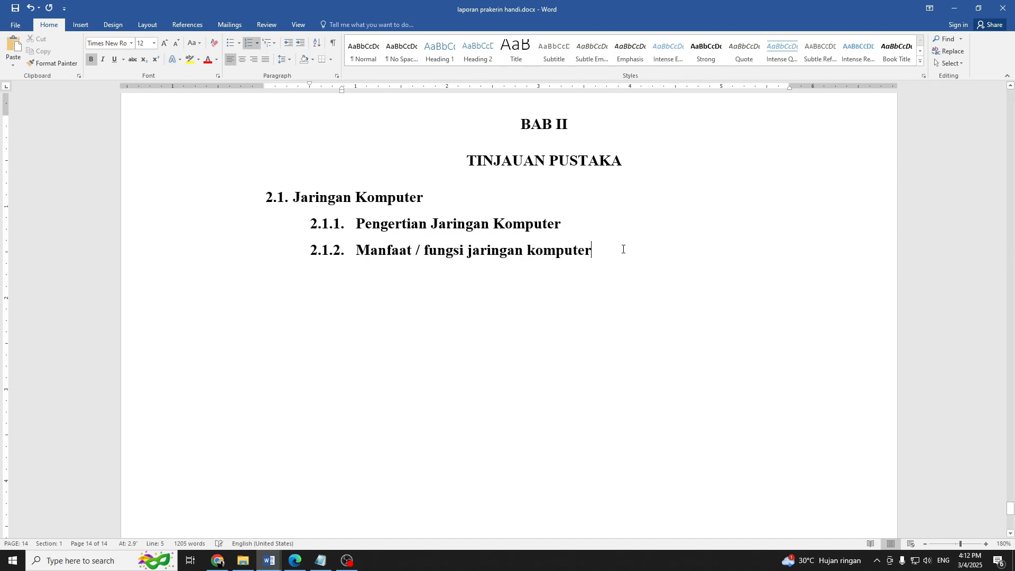
# Switch the keyboard input language to Indonesian and add an empty numbered line 2.1.3 below subheading 2.1.2.
pyautogui.click(942, 560)
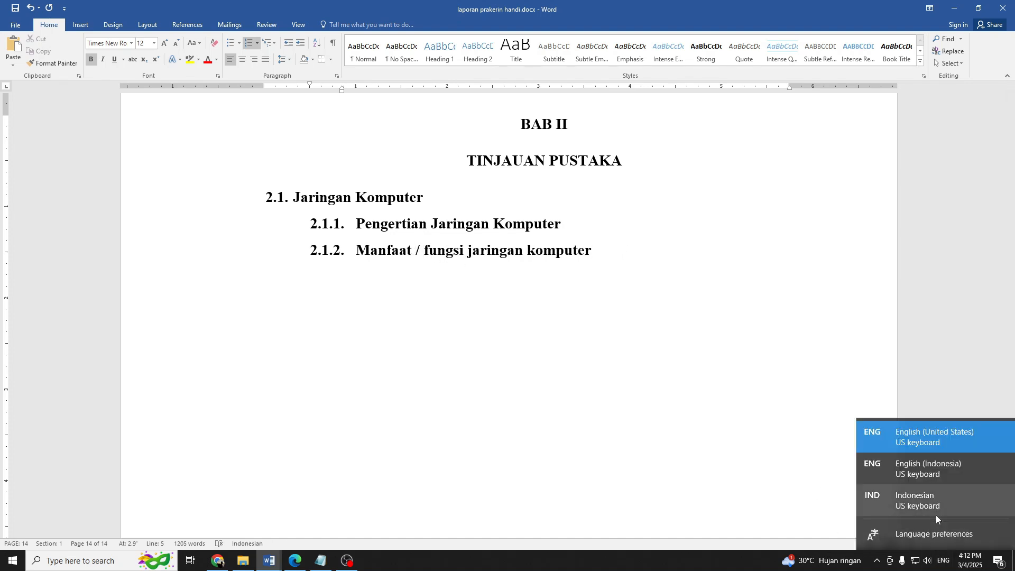
pyautogui.click(935, 502)
pyautogui.doubleClick(498, 324)
pyautogui.click(606, 254)
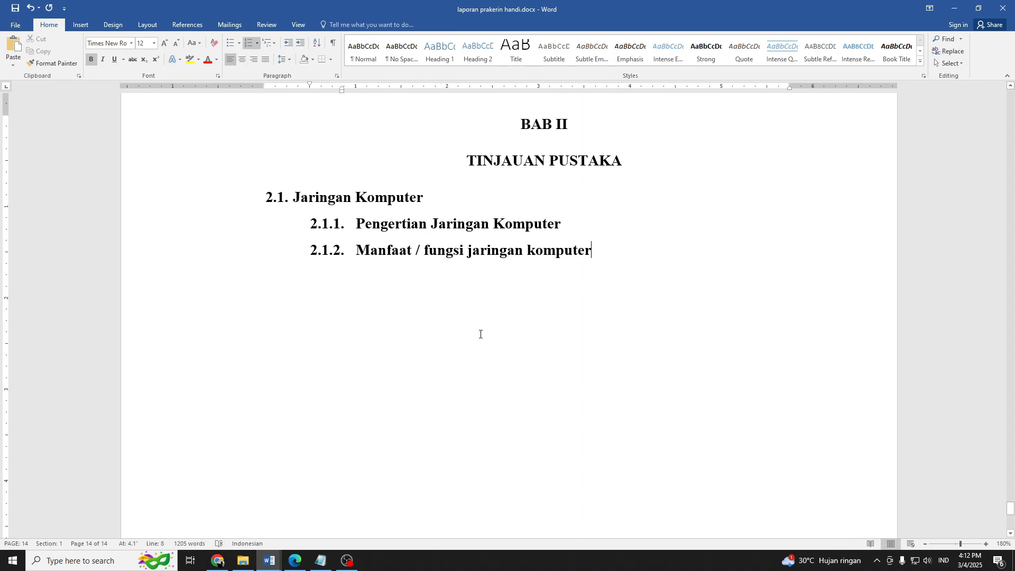
pyautogui.press('Return')
# Set the proofing language of the entire document to Indonesian and make it the default language for new documents.
pyautogui.hotkey('ctrl', 'a')
pyautogui.click(197, 26)
pyautogui.click(230, 24)
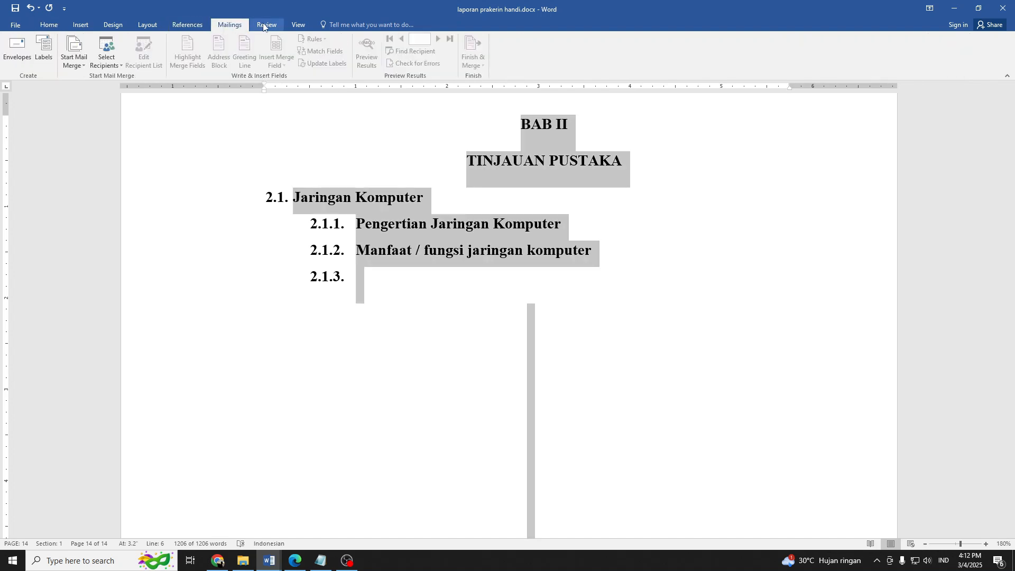
pyautogui.click(266, 25)
pyautogui.click(158, 58)
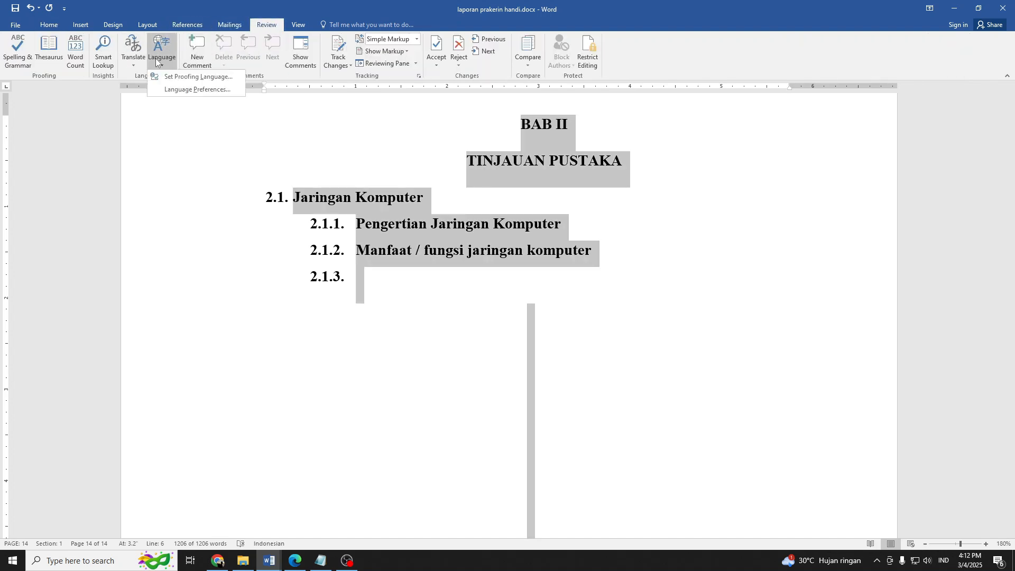
pyautogui.click(177, 80)
pyautogui.click(459, 237)
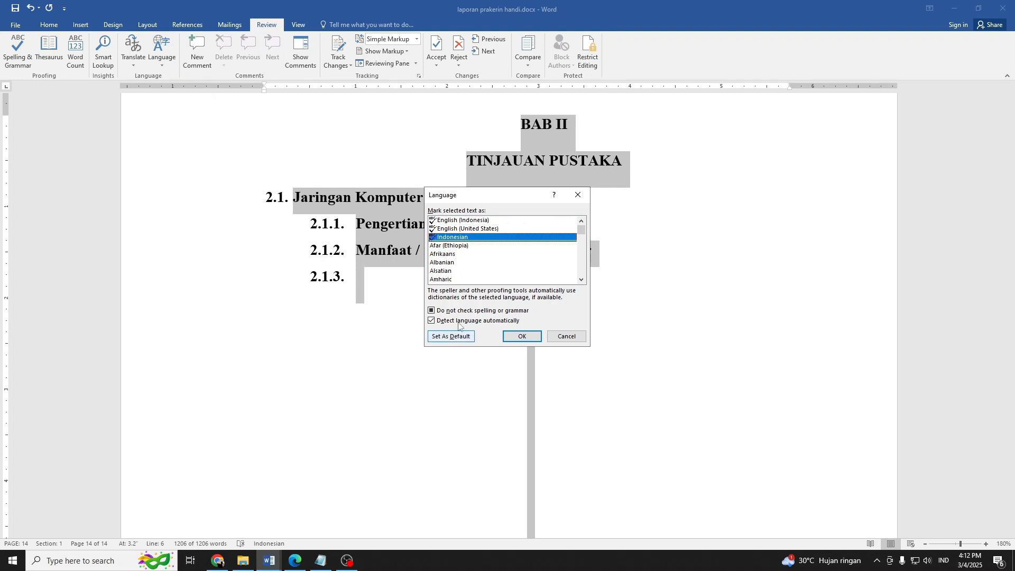
pyautogui.click(457, 311)
pyautogui.click(450, 336)
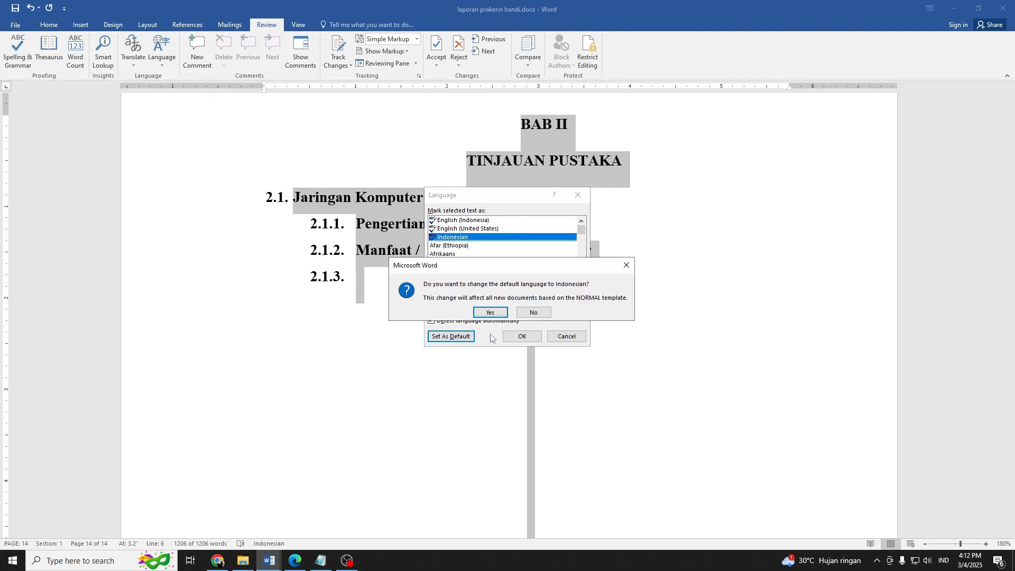
pyautogui.click(491, 311)
pyautogui.click(513, 342)
# Fill the empty subheading 2.1.3 by pasting "Tipe - Tipe Jaringan Komputer".
pyautogui.click(382, 280)
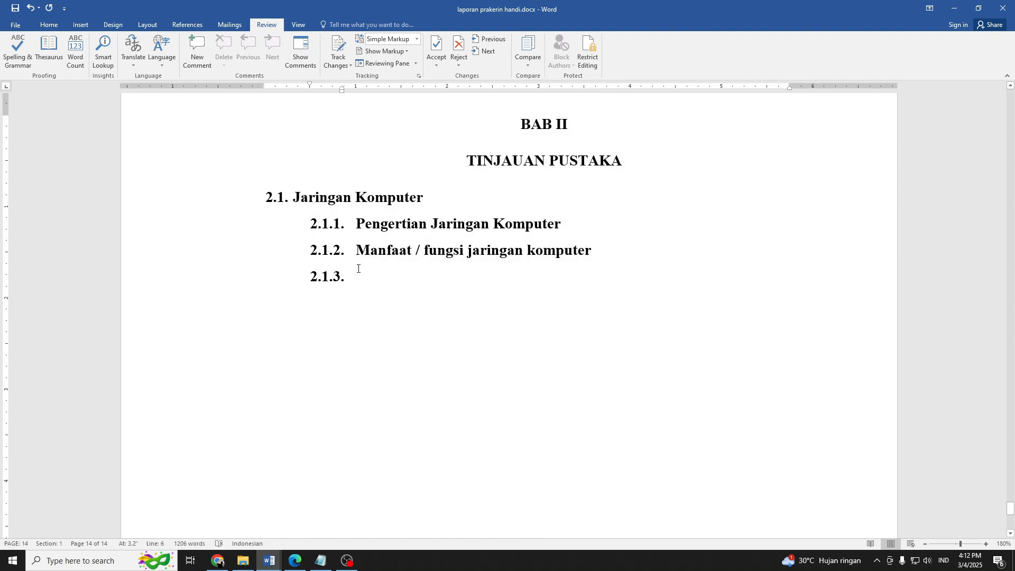
pyautogui.rightClick(363, 283)
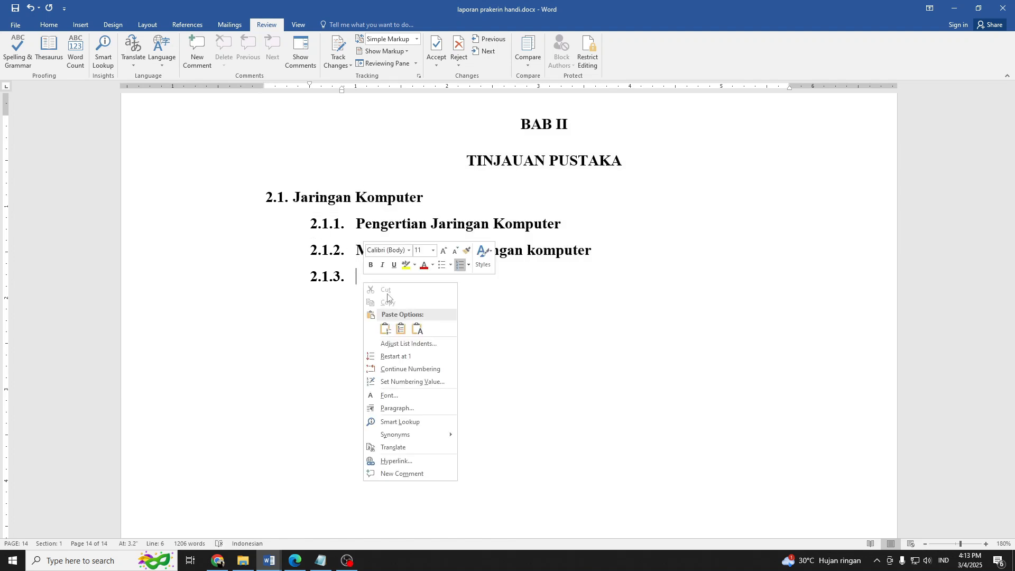
pyautogui.click(401, 327)
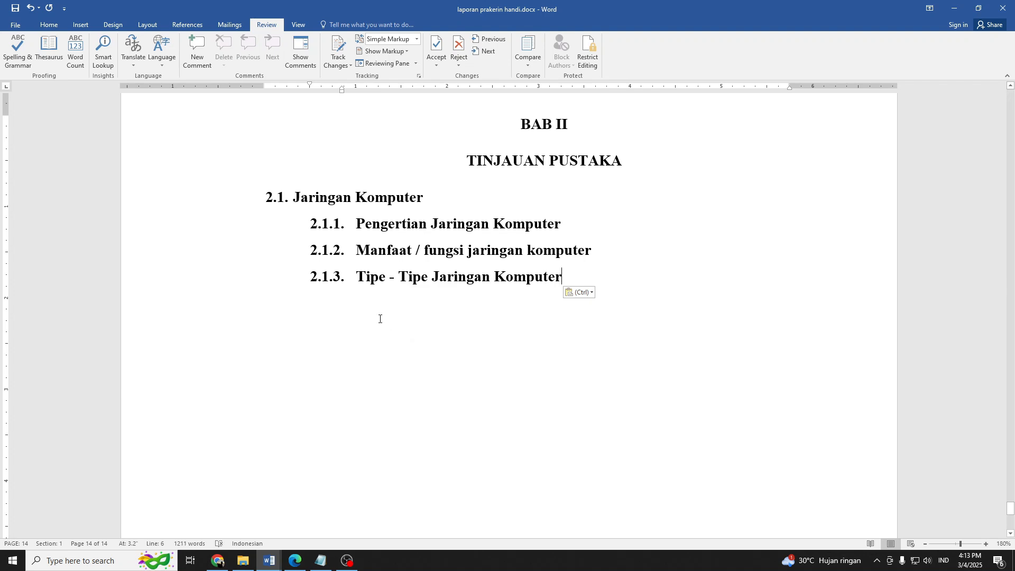
pyautogui.click(282, 204)
pyautogui.click(318, 204)
pyautogui.moveTo(424, 198); pyautogui.dragTo(317, 186)
pyautogui.click(401, 226)
pyautogui.moveTo(358, 221); pyautogui.dragTo(390, 272)
pyautogui.click(426, 239)
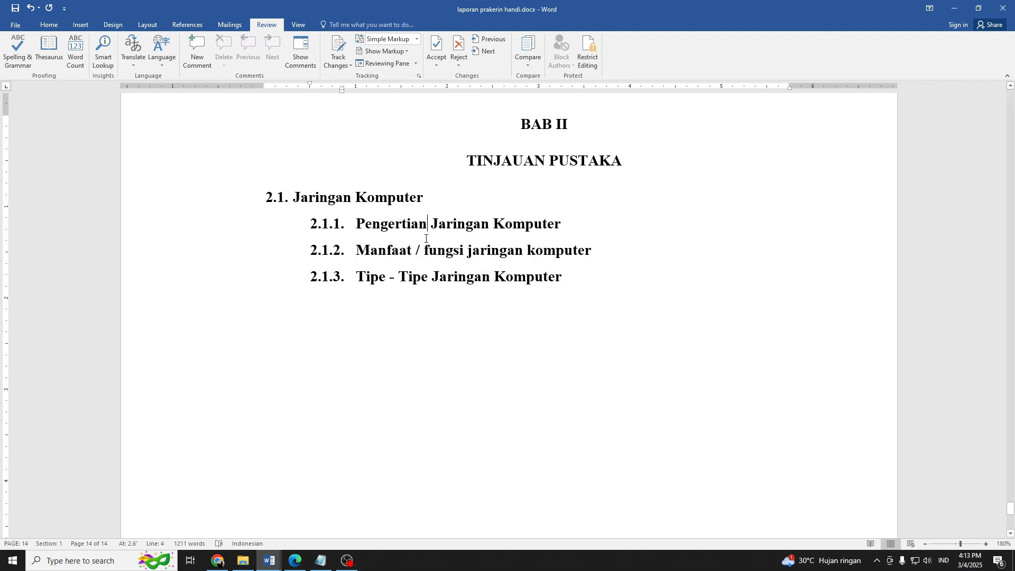
pyautogui.click(394, 275)
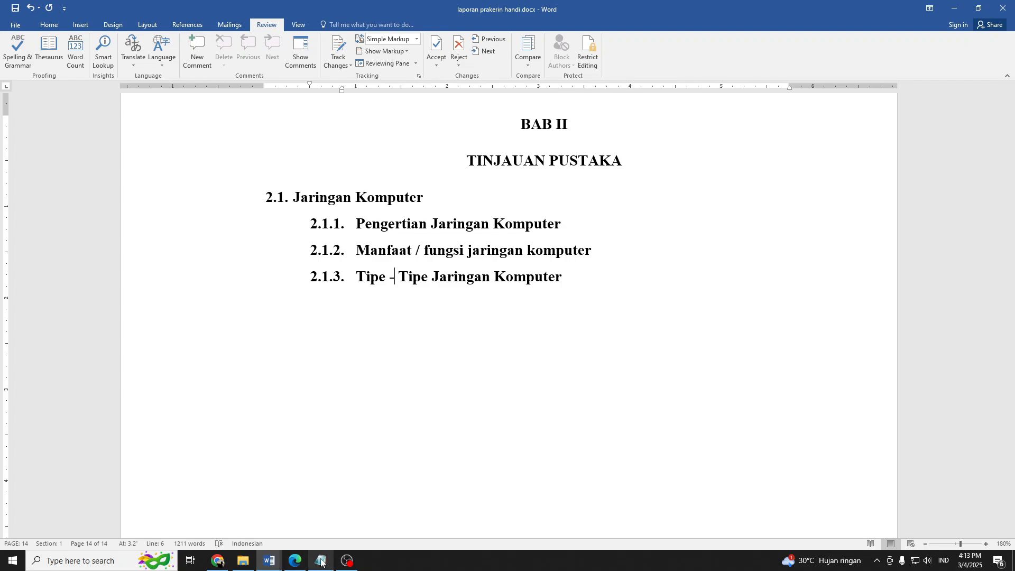
# Switch to Chrome and examine section 2.1 Jaringan Komputer in BAB 2.pdf, from its definitions through the list of benefits.
pyautogui.click(217, 560)
pyautogui.scroll(19, 450, 333)
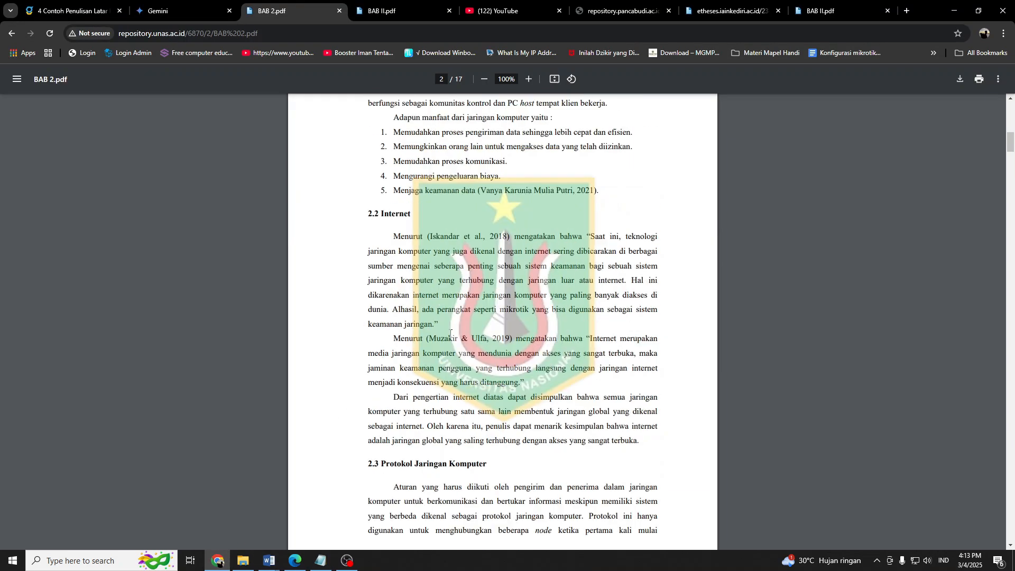
pyautogui.scroll(-5, 451, 334)
pyautogui.scroll(4, 451, 333)
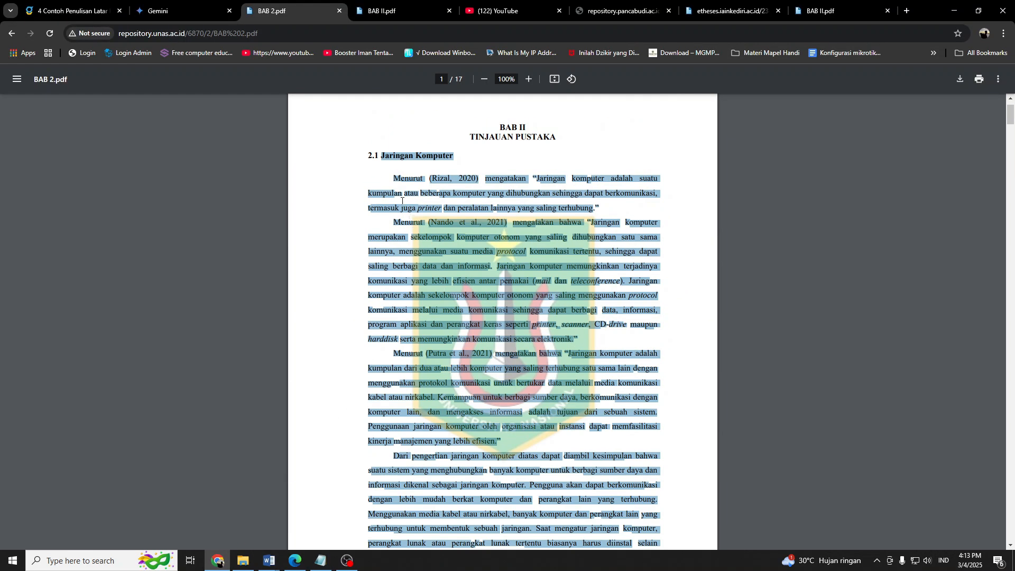
pyautogui.click(396, 191)
pyautogui.moveTo(395, 178); pyautogui.dragTo(514, 296)
pyautogui.scroll(-6, 515, 295)
pyautogui.scroll(-4, 514, 295)
pyautogui.moveTo(400, 229); pyautogui.dragTo(533, 302)
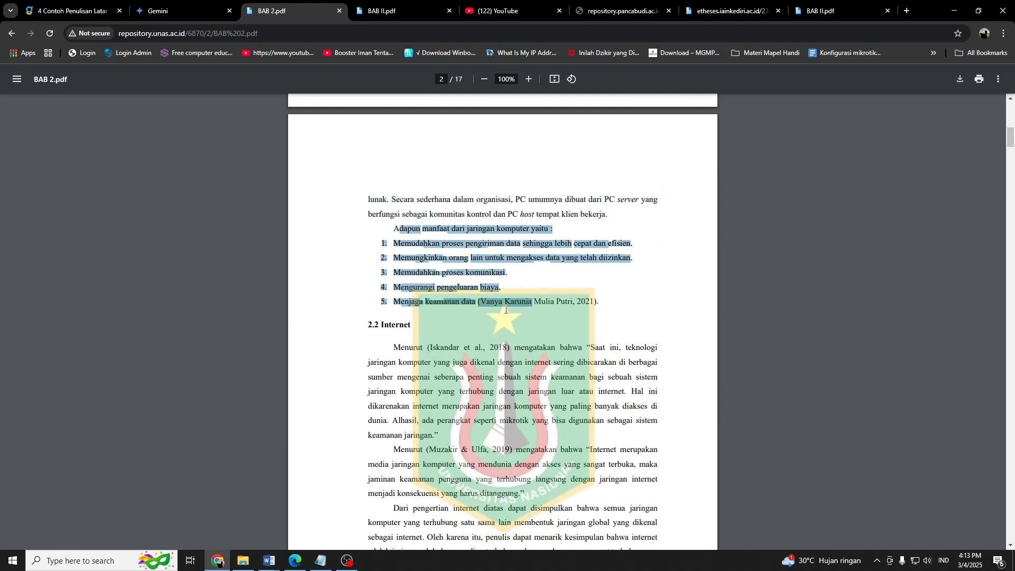
# Look through the other open reference PDFs, examining how 7.BAB II.pdf structures its sections on internet use and learning resources.
pyautogui.click(401, 12)
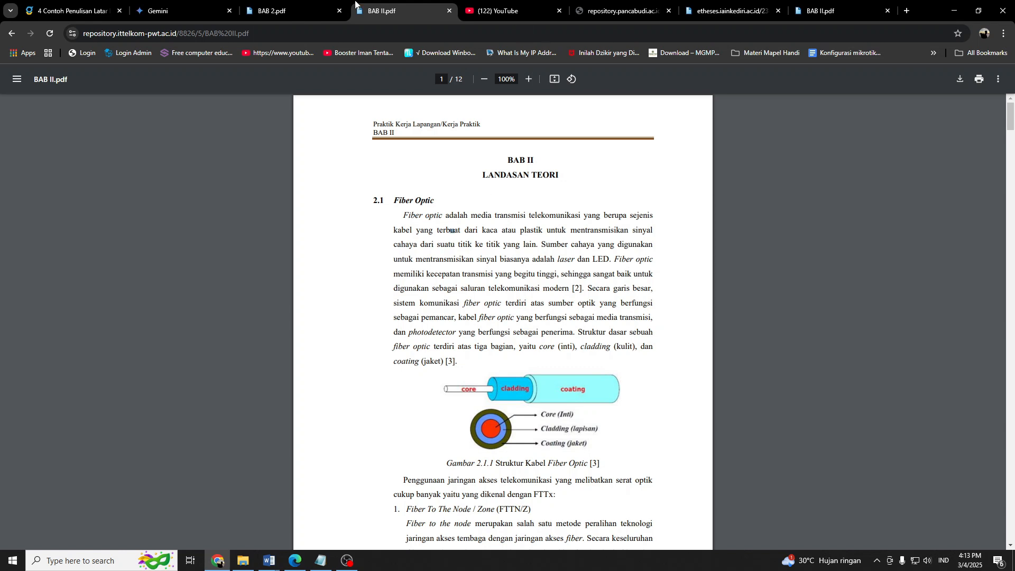
pyautogui.click(280, 7)
pyautogui.click(690, 8)
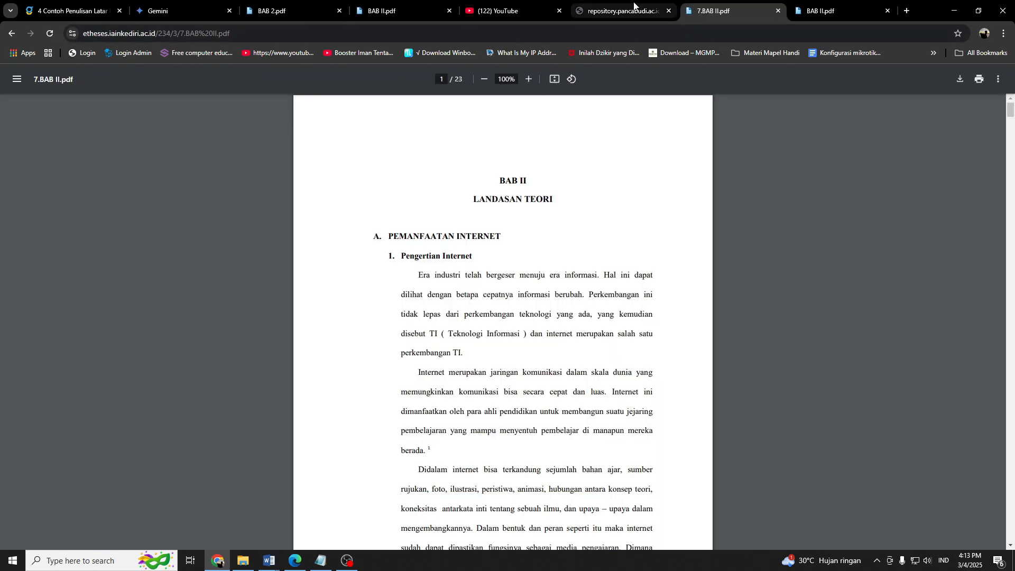
pyautogui.click(634, 8)
pyautogui.click(712, 4)
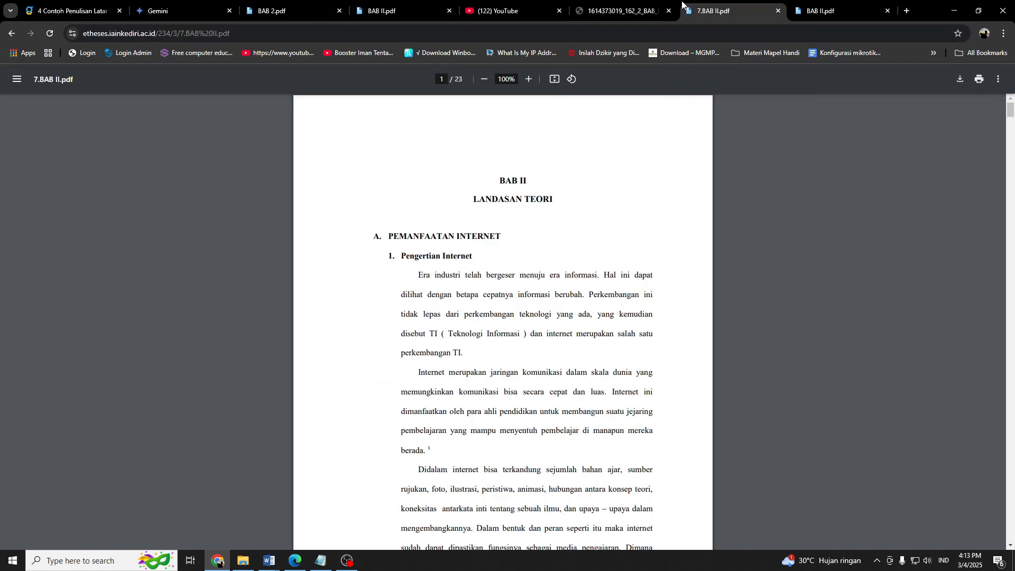
pyautogui.scroll(-14, 658, 109)
pyautogui.scroll(5, 661, 225)
pyautogui.scroll(-10, 661, 225)
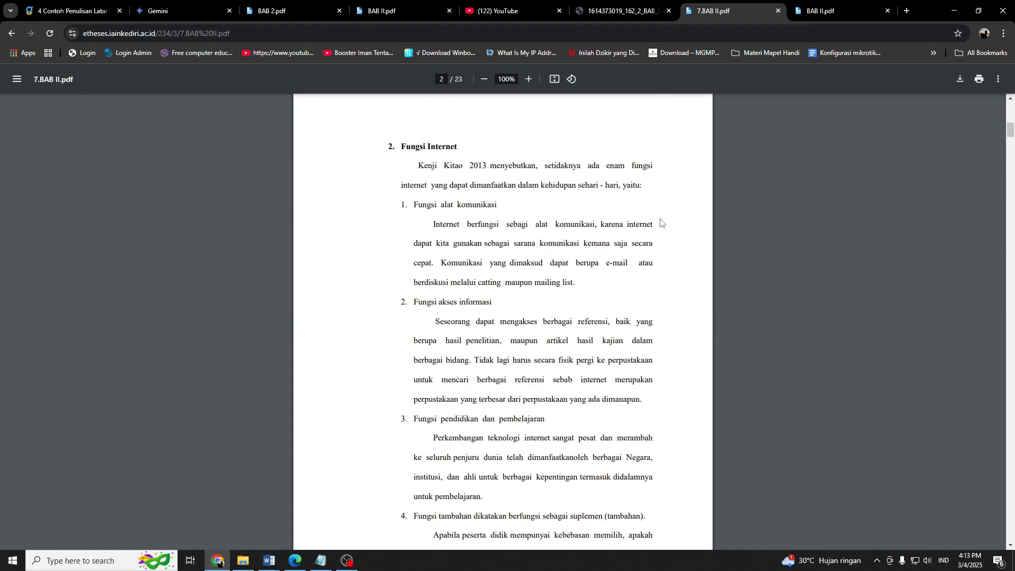
pyautogui.scroll(-7, 656, 216)
pyautogui.scroll(5, 655, 216)
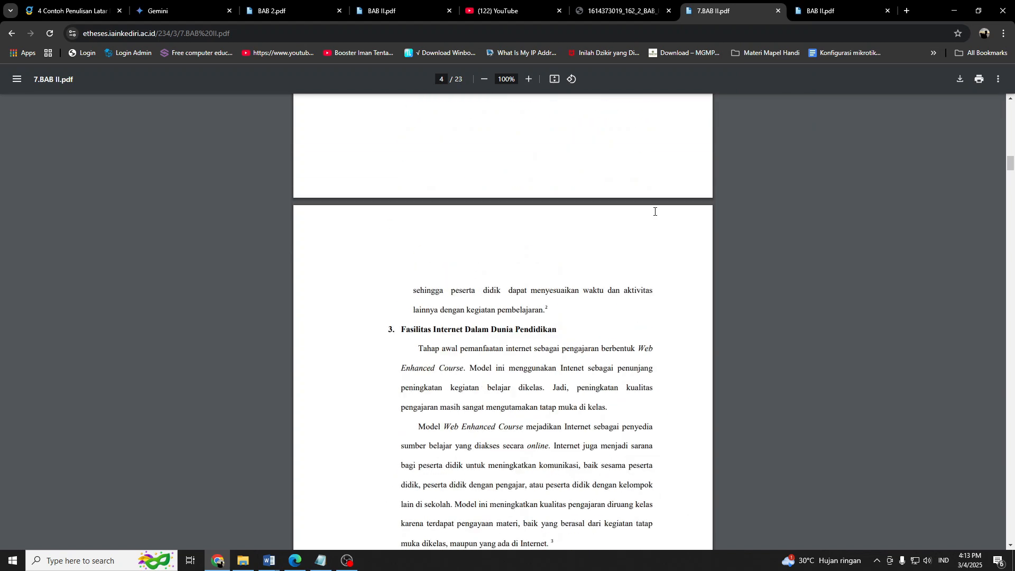
pyautogui.scroll(-18, 655, 212)
pyautogui.scroll(-12, 654, 211)
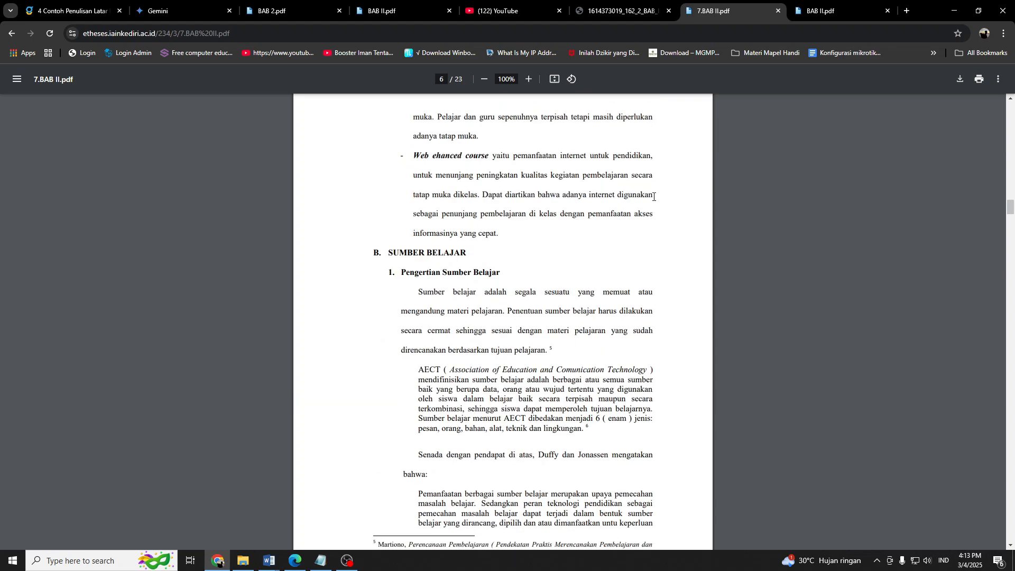
# Examine the network definition, benefits and Tipe - Tipe Jaringan Komputer sections in the repository.pancabudi.ac.id PDF.
pyautogui.hotkey('ctrl', 'shift', 'Tab')
pyautogui.scroll(-17, 596, 249)
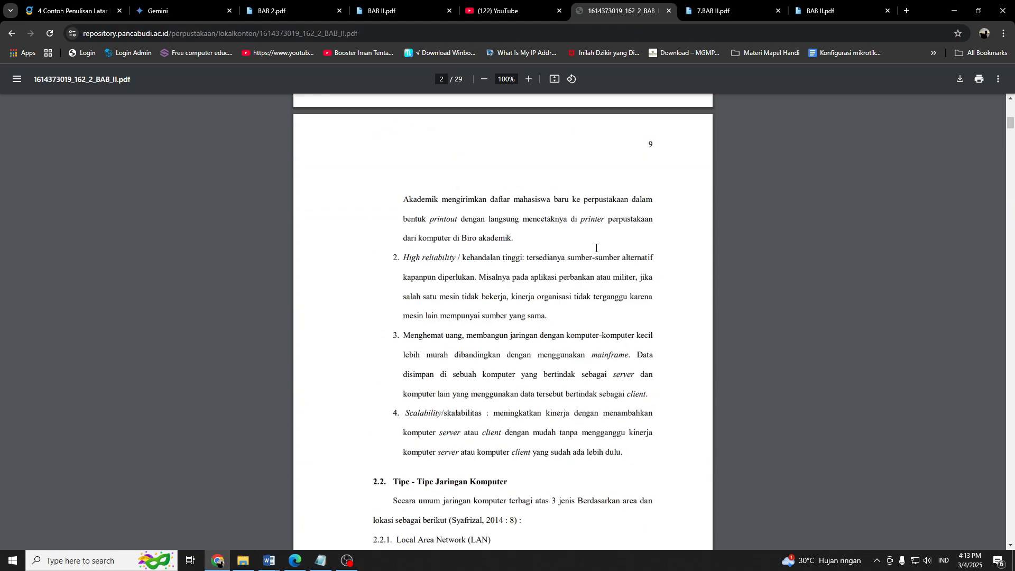
pyautogui.moveTo(408, 169); pyautogui.dragTo(439, 263)
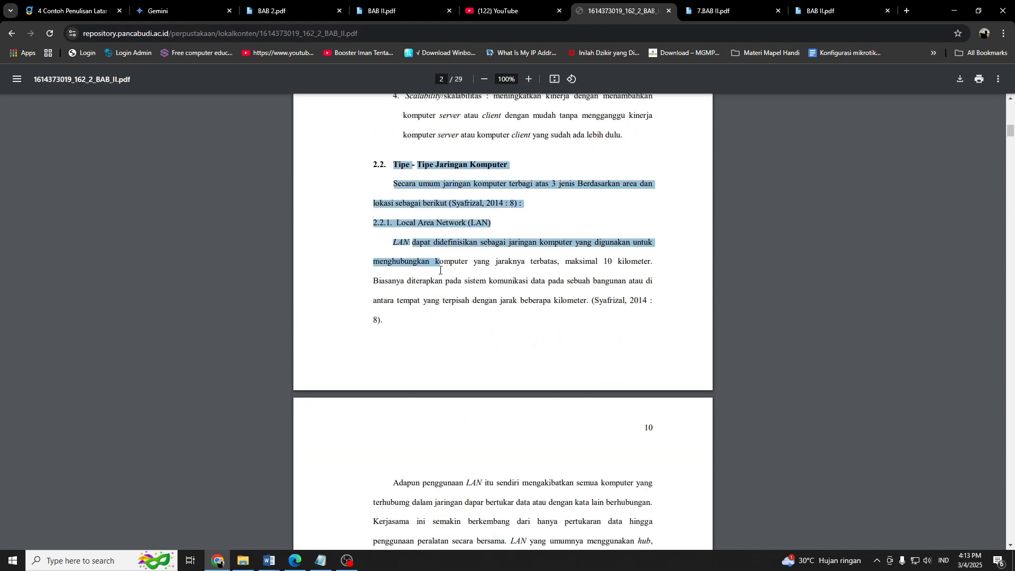
pyautogui.scroll(15, 489, 290)
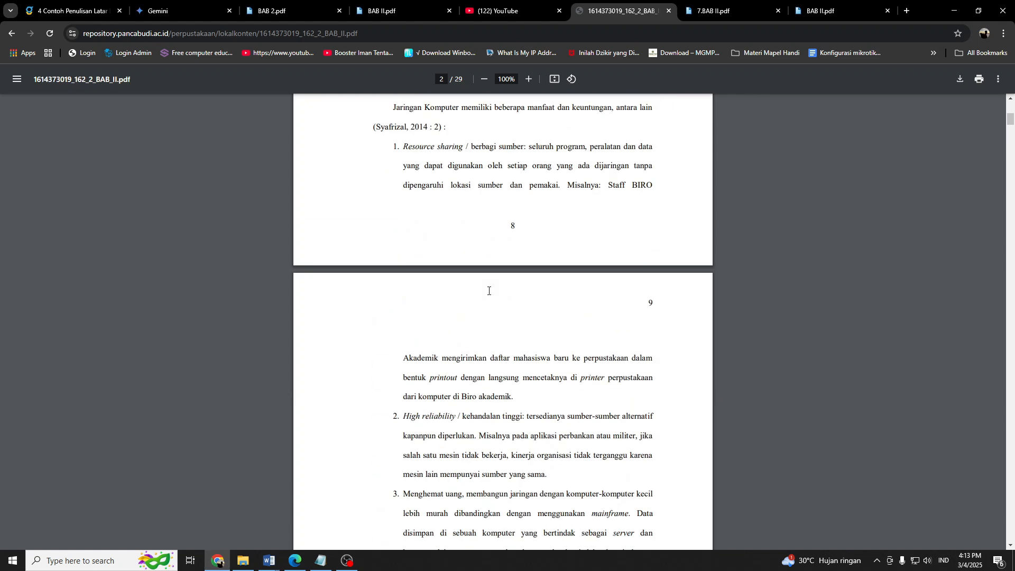
pyautogui.moveTo(398, 204); pyautogui.dragTo(456, 199)
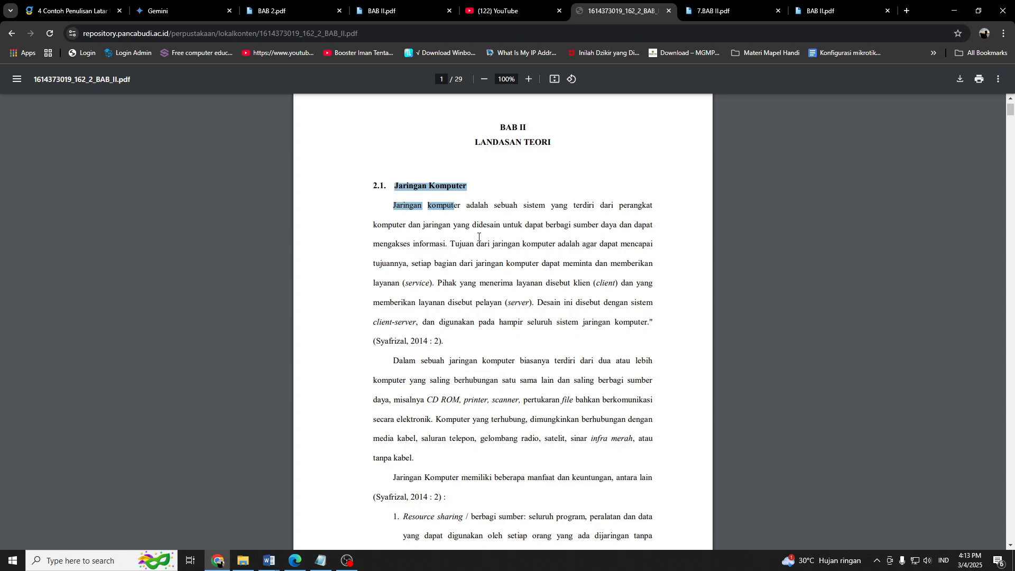
pyautogui.scroll(-7, 478, 237)
pyautogui.scroll(6, 477, 237)
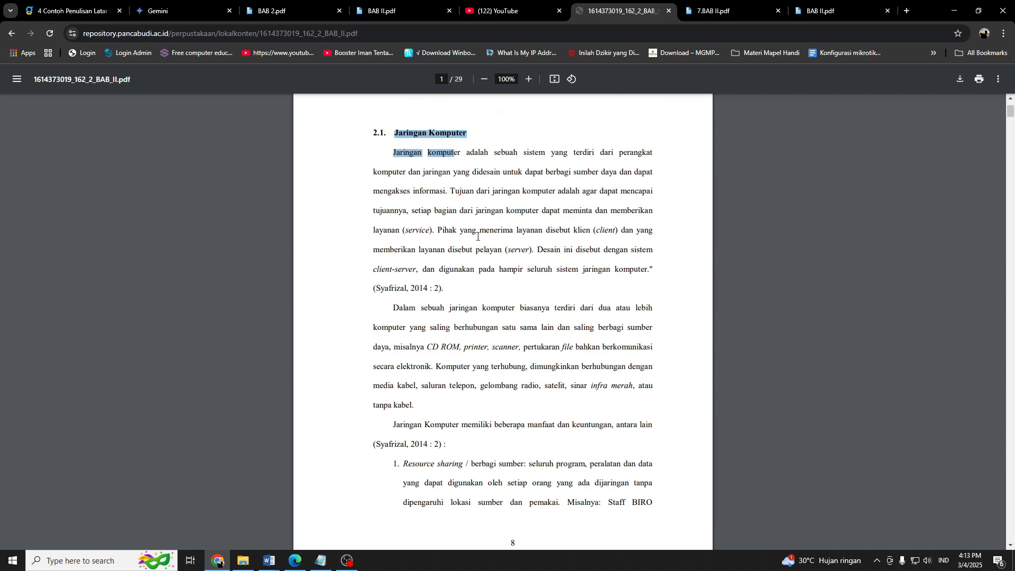
pyautogui.scroll(2, 472, 237)
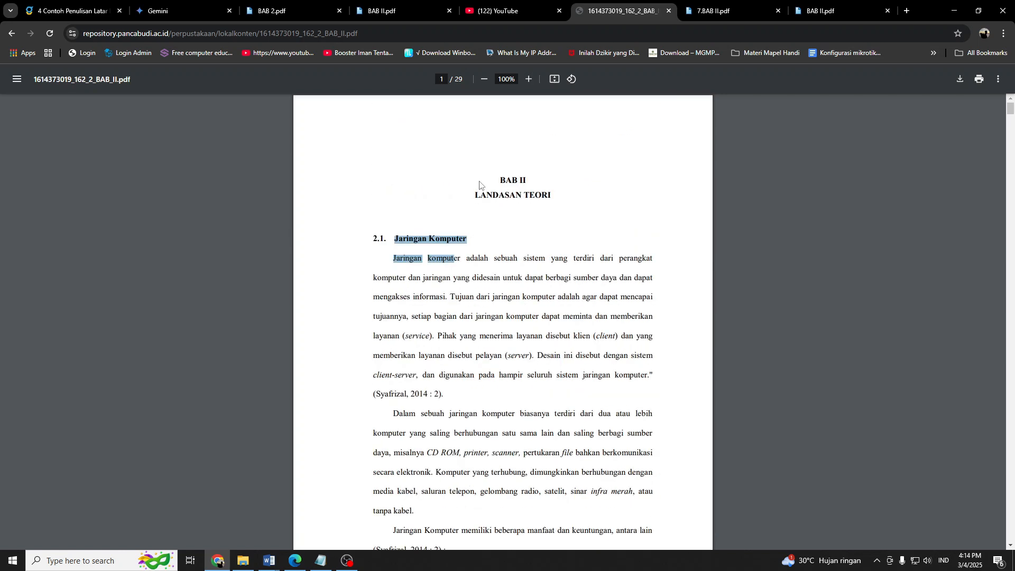
pyautogui.click(551, 205)
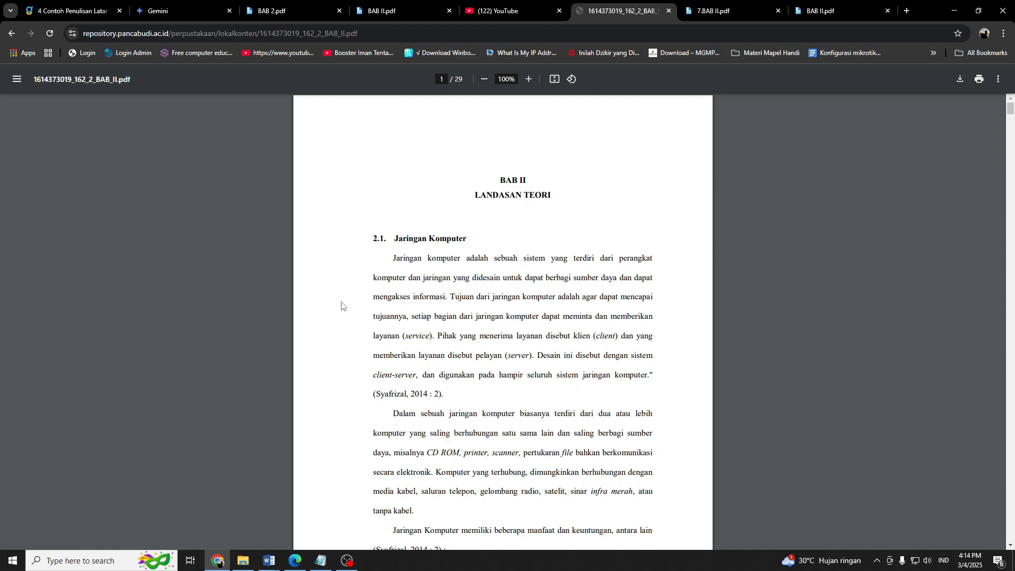
# Copy the definition paragraphs of section 2.1 Jaringan Komputer from BAB 2.pdf, ending with "tempat klien bekerja.".
pyautogui.click(283, 11)
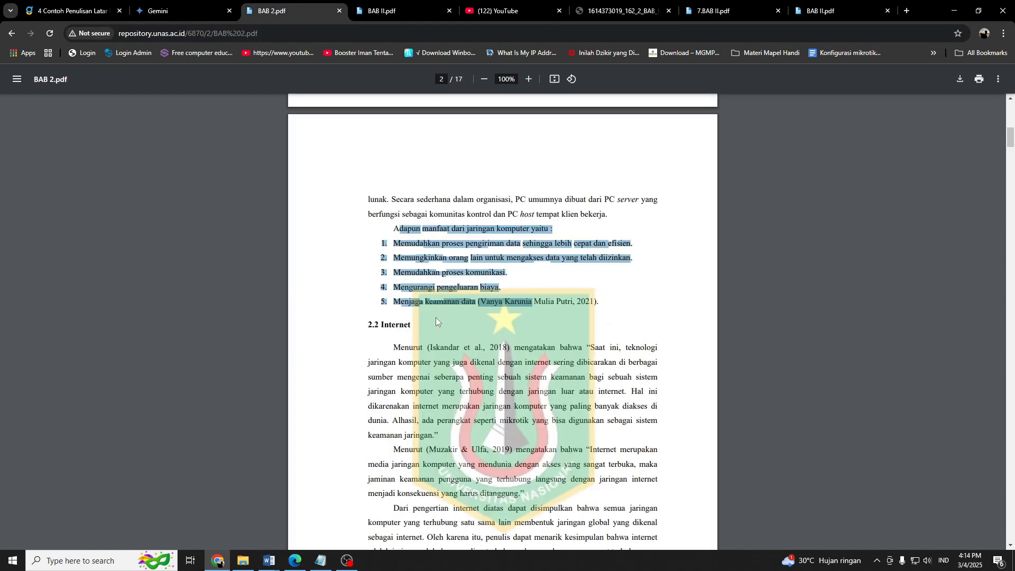
pyautogui.click(389, 281)
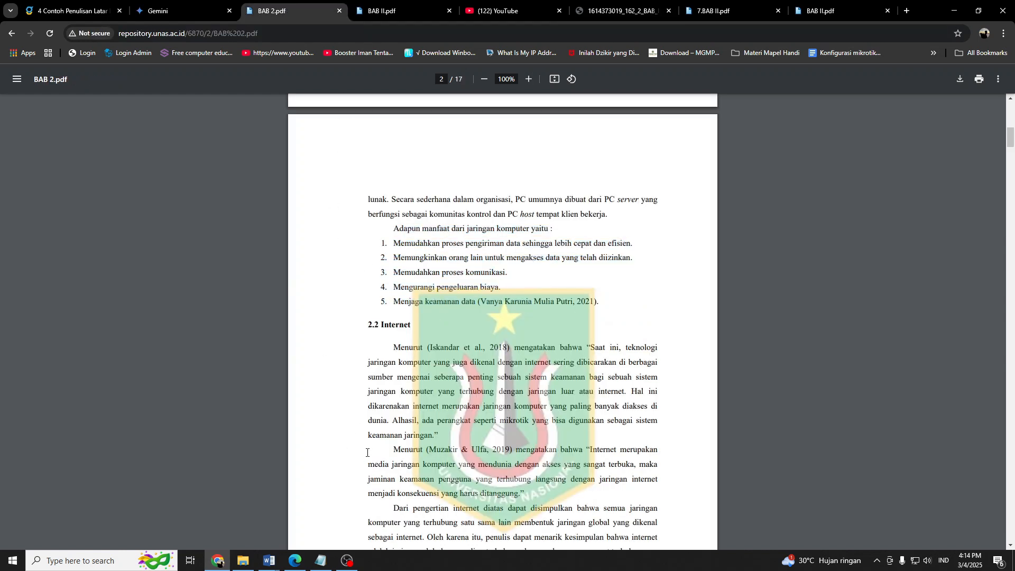
pyautogui.scroll(10, 372, 434)
pyautogui.moveTo(369, 247); pyautogui.dragTo(520, 394)
pyautogui.scroll(-6, 460, 339)
pyautogui.scroll(2, 519, 393)
pyautogui.scroll(-10, 519, 394)
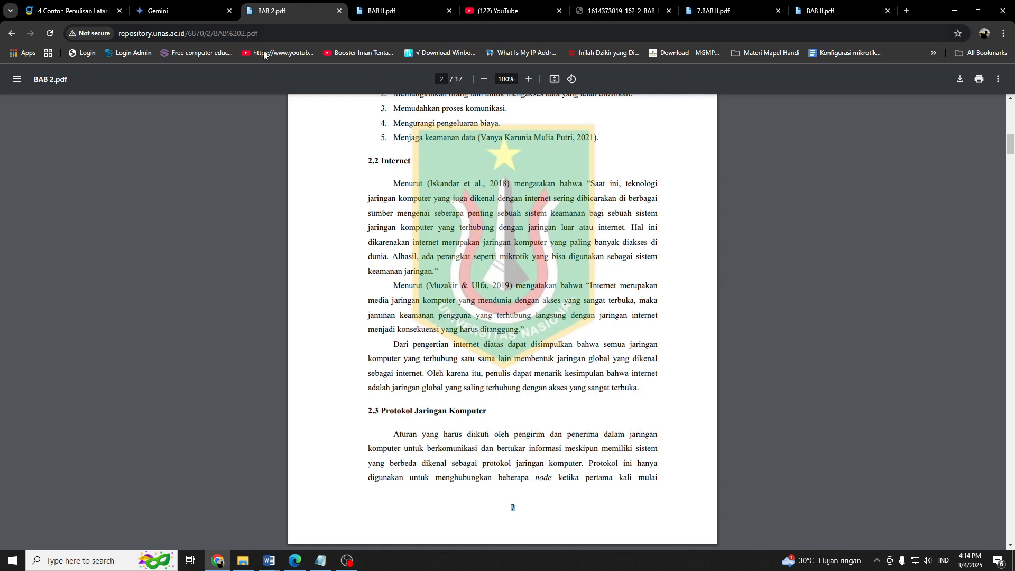
# Switch to the Word report, add an unnumbered line below subheading 2.1.1 and paste the copied definition paragraphs there.
pyautogui.moveTo(269, 562)
pyautogui.click(355, 515)
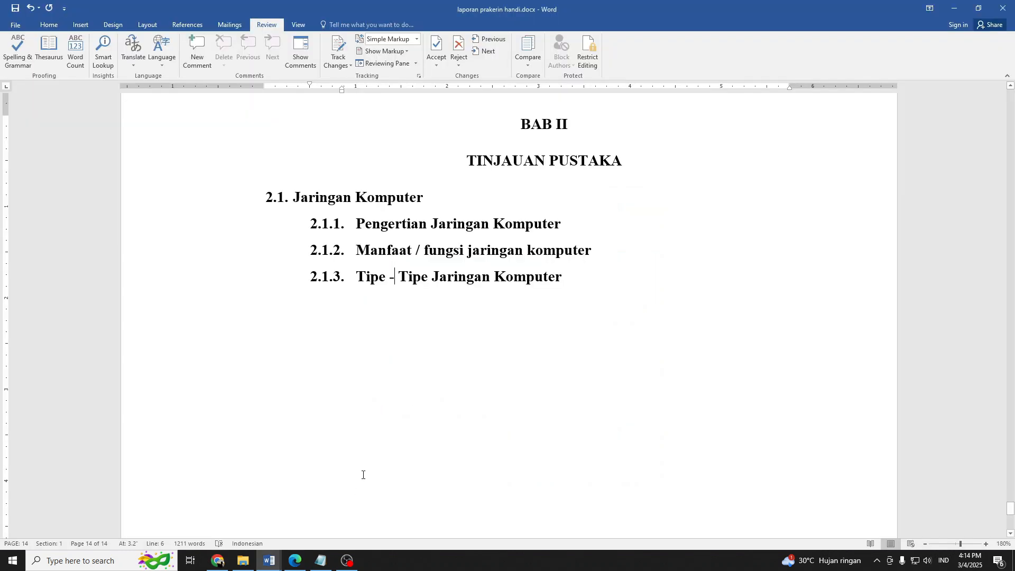
pyautogui.press('Return')
pyautogui.press('BackSpace')
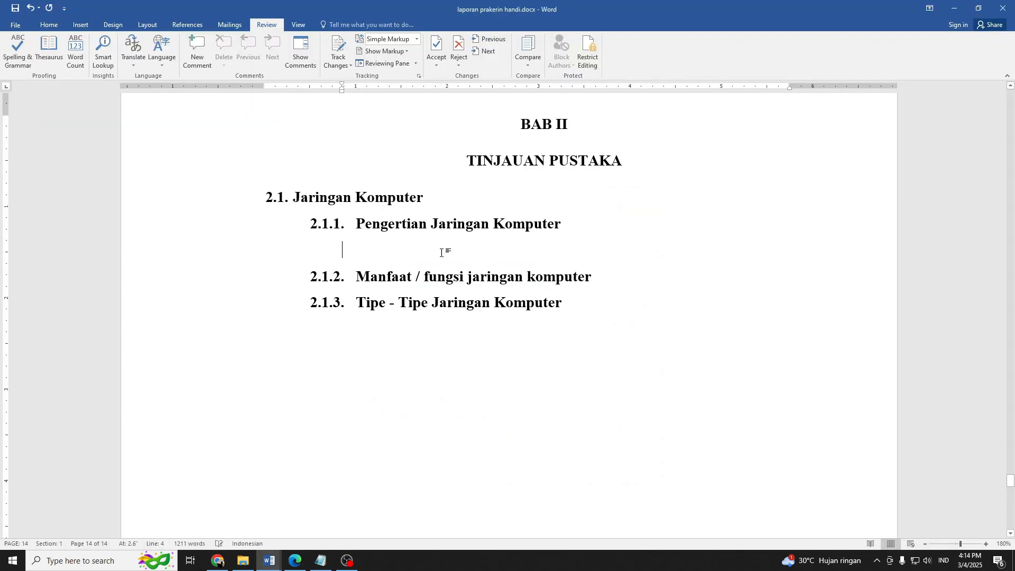
pyautogui.rightClick(372, 259)
pyautogui.click(394, 302)
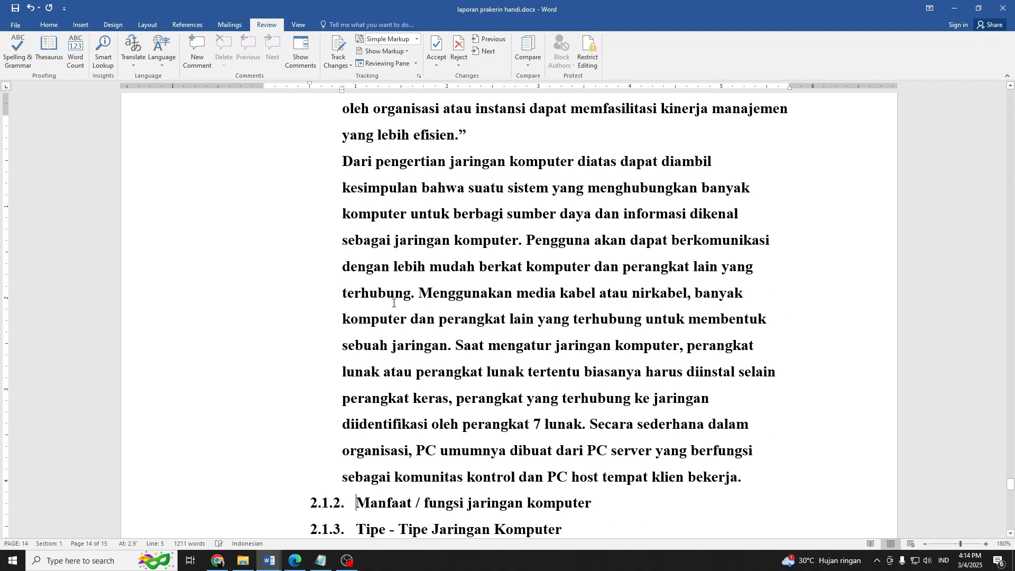
# Remove the bold formatting from all the pasted paragraphs under 2.1.1 Pengertian Jaringan Komputer.
pyautogui.moveTo(747, 464); pyautogui.dragTo(346, 366)
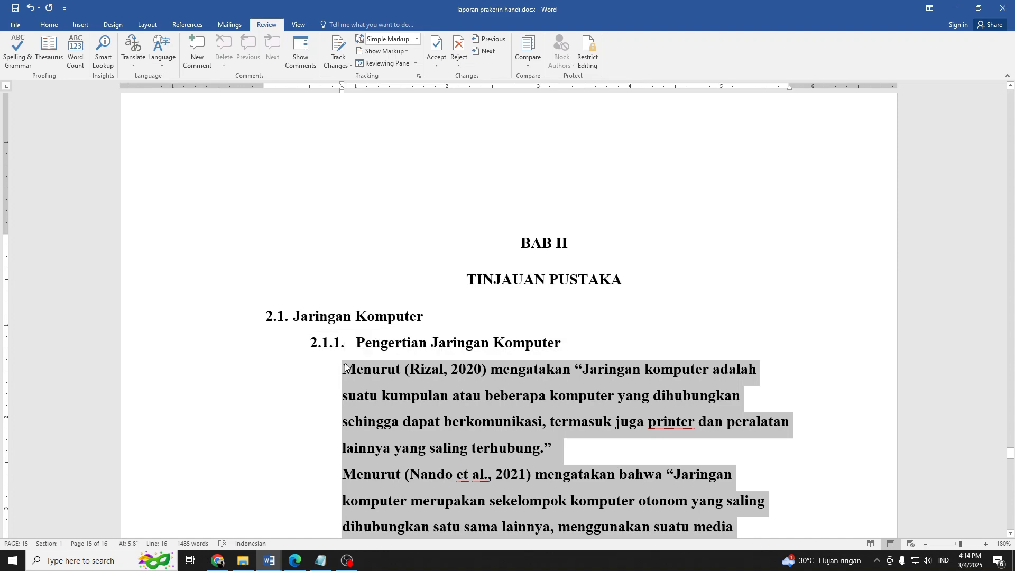
pyautogui.scroll(-9, 350, 330)
pyautogui.hotkey('ctrl', 'b')
pyautogui.scroll(-3, 389, 302)
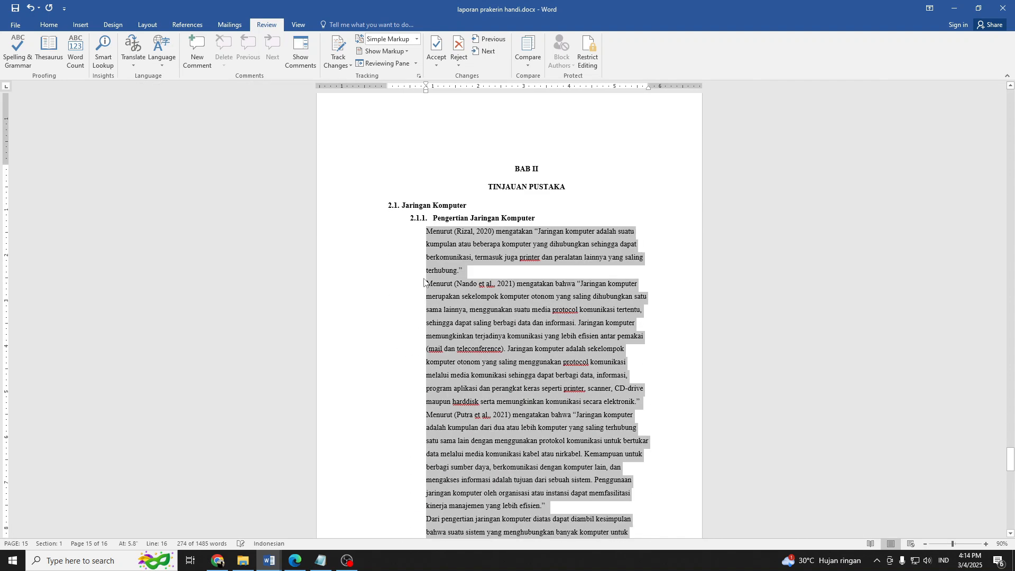
# Indent the pasted paragraphs to about 1 inch, in line with the 2.1.1 heading text, and justify them.
pyautogui.moveTo(423, 88); pyautogui.dragTo(434, 94)
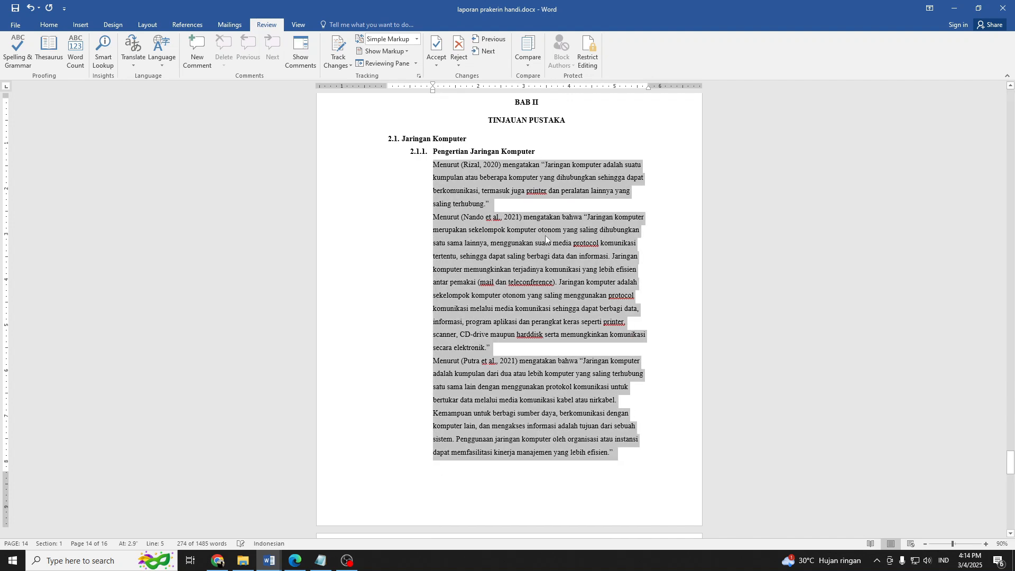
pyautogui.keyDown('ctrl'); pyautogui.scroll(1, 547, 227); pyautogui.keyUp('ctrl')
pyautogui.hotkey('ctrl', 'j')
pyautogui.scroll(-2, 537, 225)
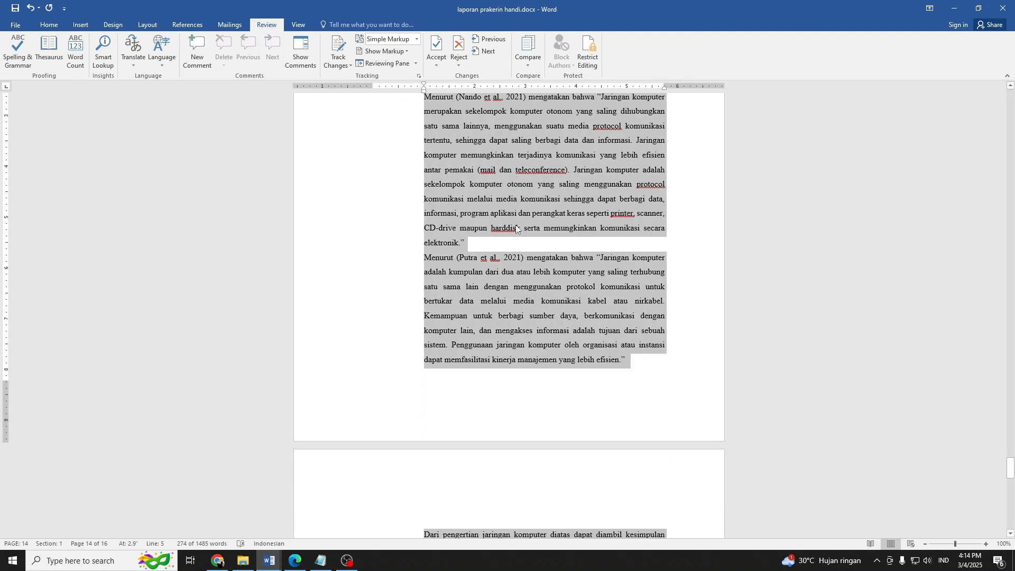
pyautogui.scroll(3, 475, 269)
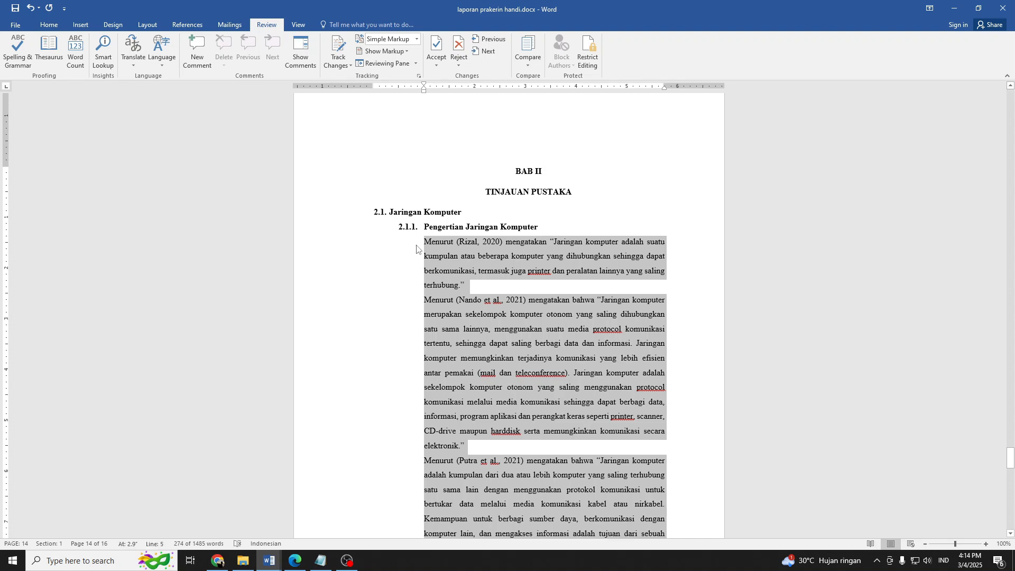
# Give each of the four body paragraphs under 2.1.1 Pengertian Jaringan Komputer a first-line indent.
pyautogui.click(424, 249)
pyautogui.press('Tab')
pyautogui.click(423, 300)
pyautogui.press('Tab')
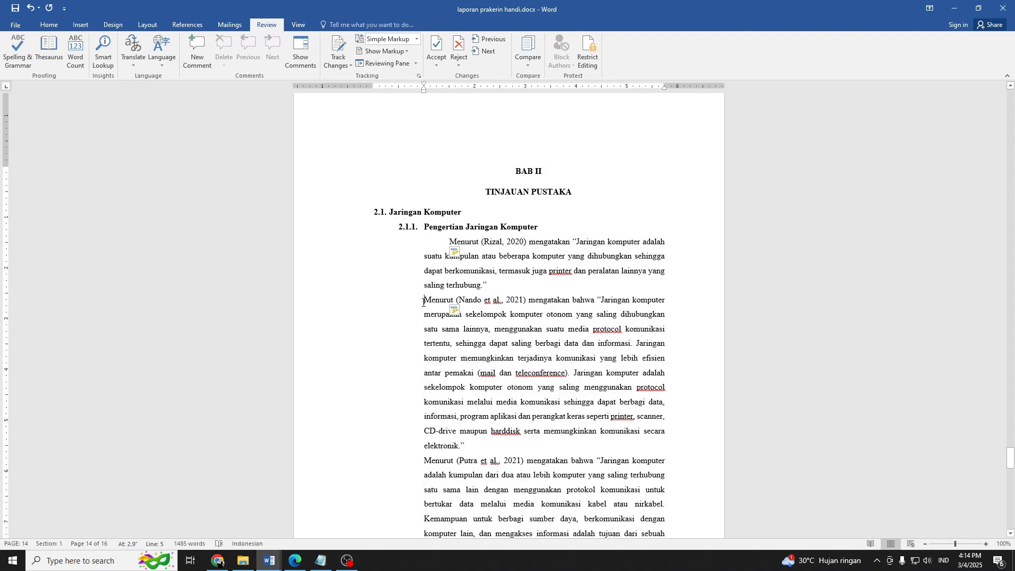
pyautogui.scroll(-2, 476, 301)
pyautogui.click(423, 333)
pyautogui.press('Tab')
pyautogui.scroll(-2, 476, 317)
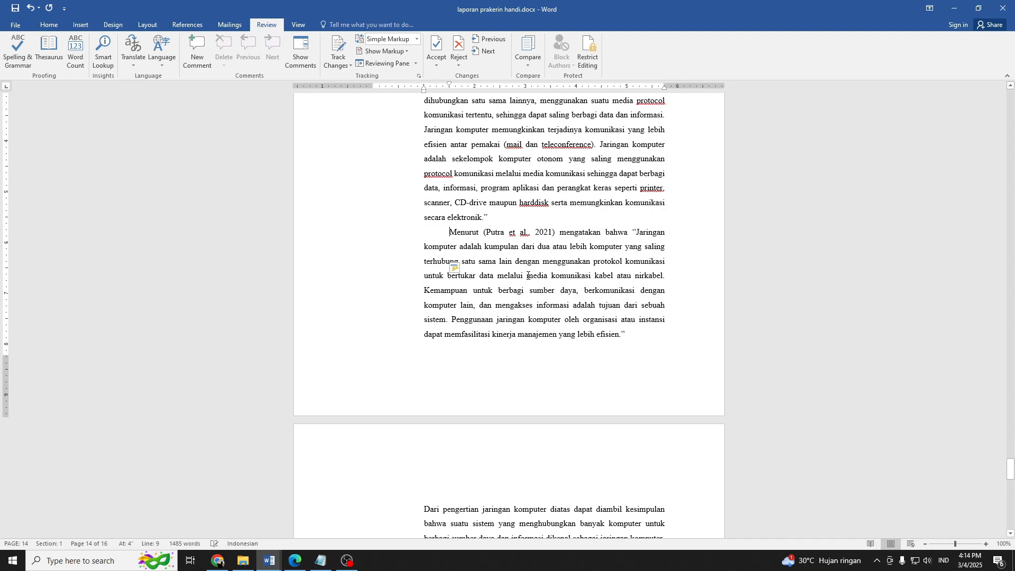
pyautogui.scroll(-2, 418, 349)
pyautogui.click(421, 358)
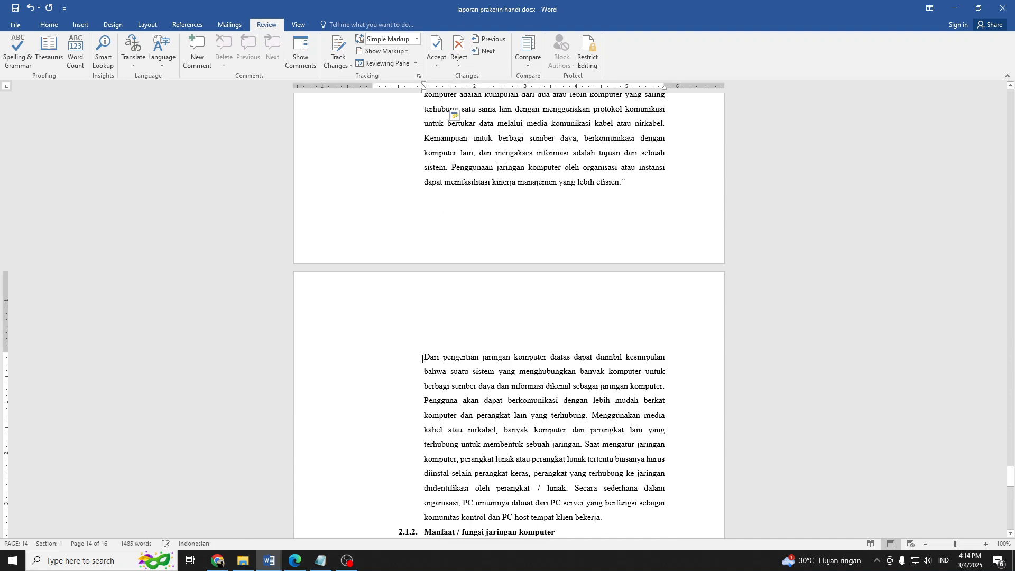
pyautogui.press('Tab')
pyautogui.scroll(-2, 475, 318)
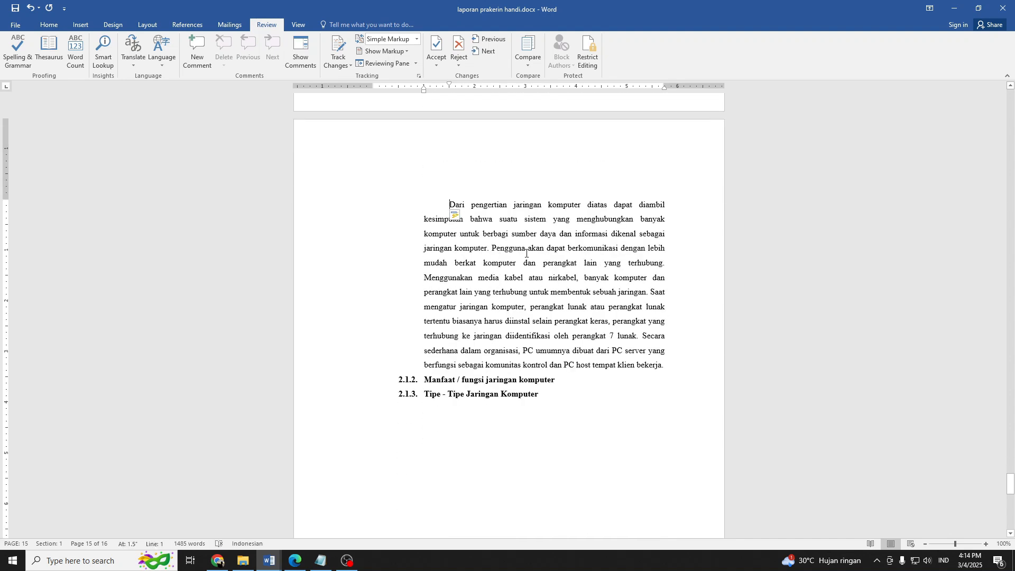
# Set the line spacing of all four body paragraphs under 2.1.1 Pengertian Jaringan Komputer.
pyautogui.moveTo(670, 369); pyautogui.dragTo(450, 239)
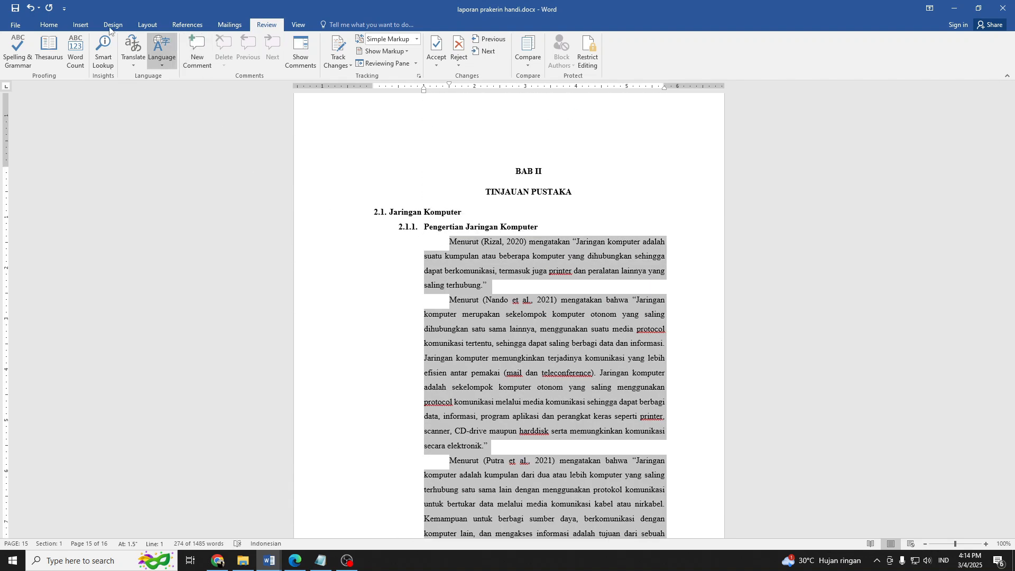
pyautogui.click(48, 25)
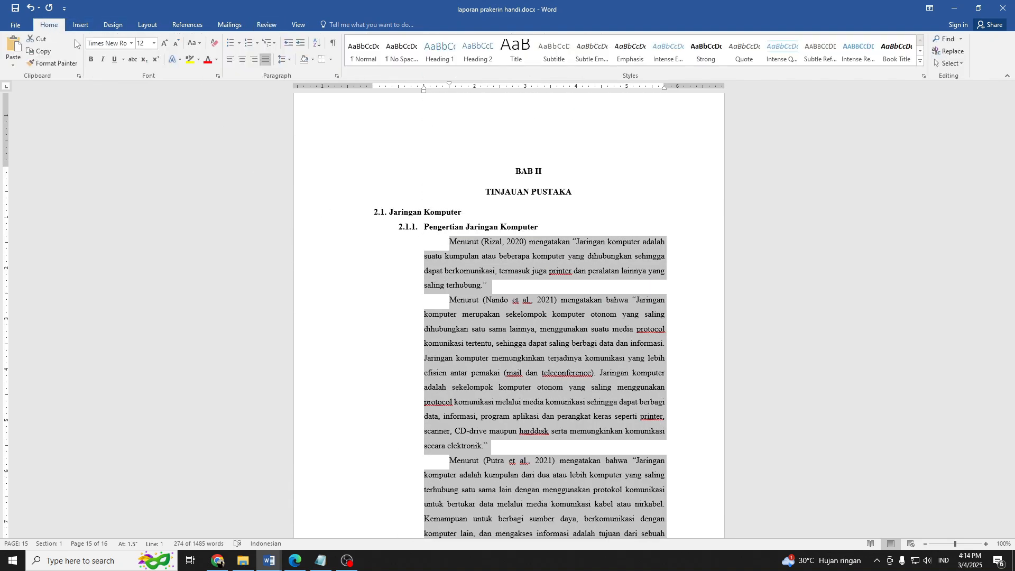
pyautogui.click(284, 60)
pyautogui.click(530, 173)
pyautogui.keyDown('ctrl'); pyautogui.scroll(6, 577, 321); pyautogui.keyUp('ctrl')
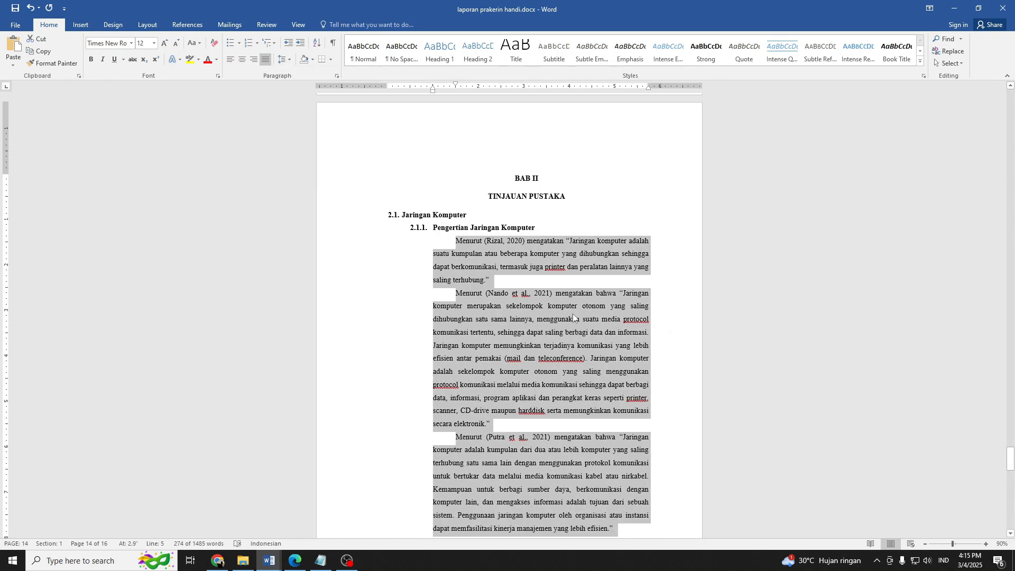
pyautogui.scroll(-3, 577, 322)
pyautogui.click(593, 282)
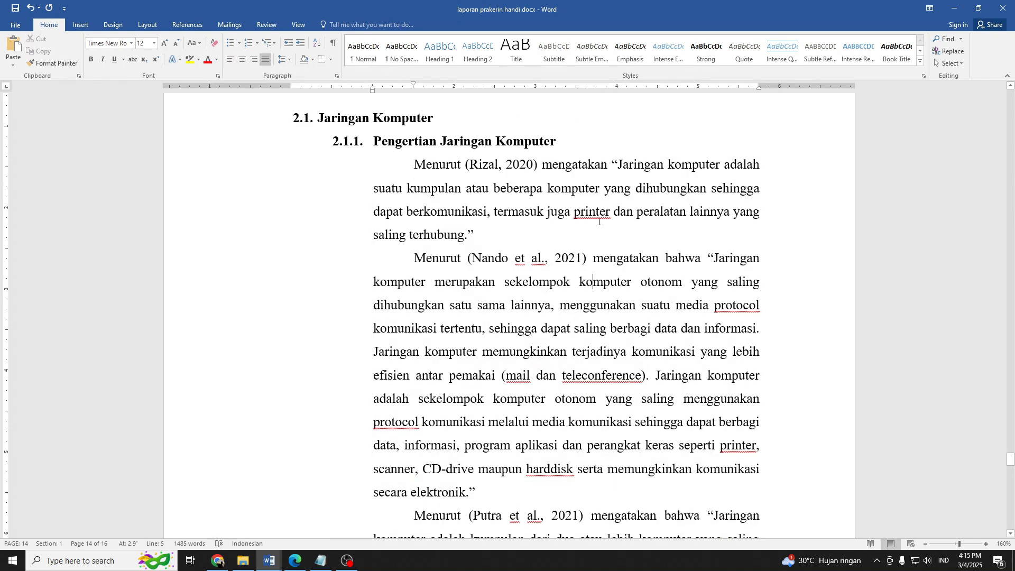
# Italicize the foreign word "printer" in the first paragraph under 2.1.1.
pyautogui.rightClick(598, 213)
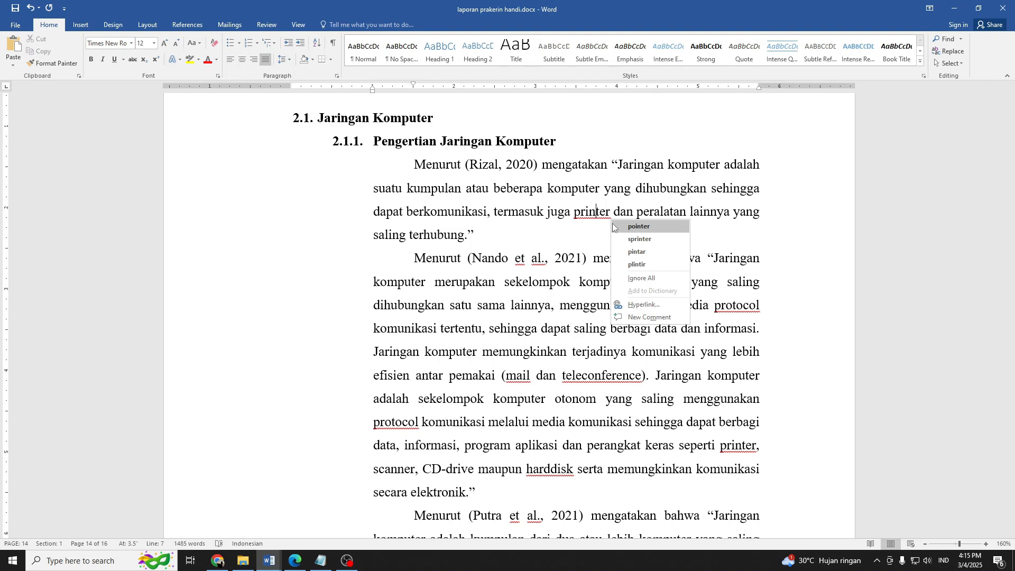
pyautogui.click(608, 220)
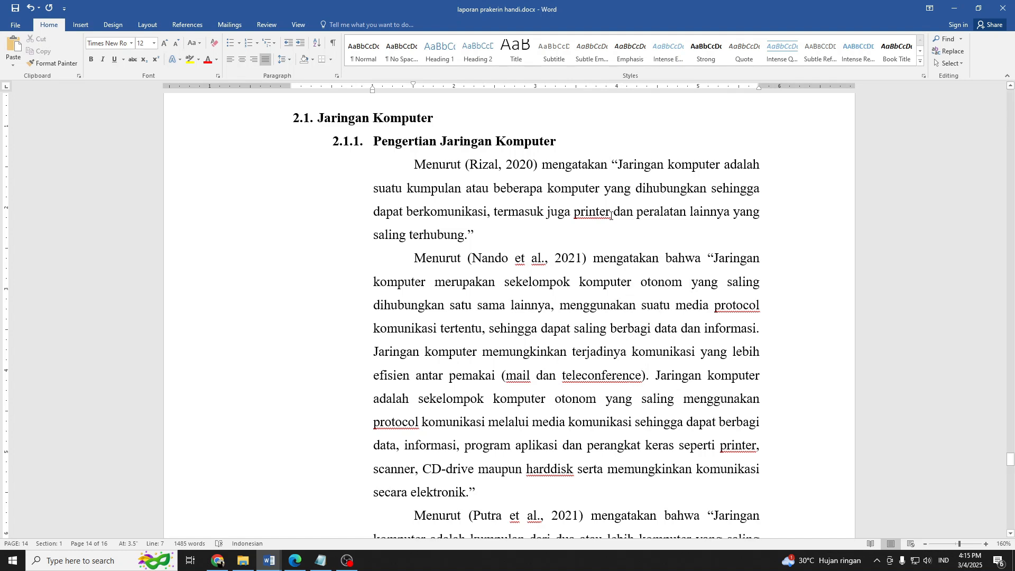
pyautogui.moveTo(610, 215); pyautogui.dragTo(572, 214)
pyautogui.hotkey('ctrl', 'i')
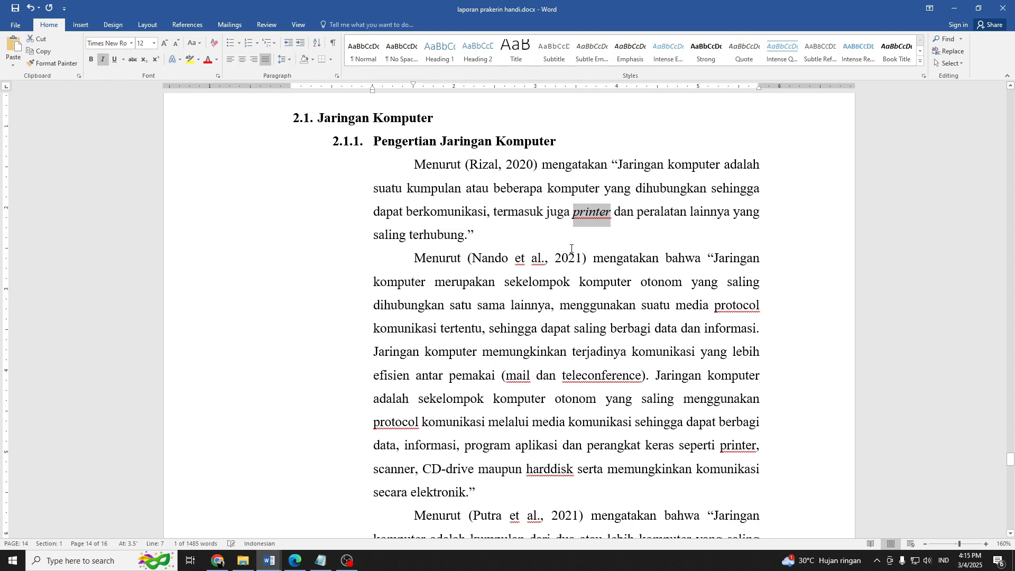
# Italicize both occurrences of "protocol" plus "mail", "teleconference", "harddisk" and "printer" in the second paragraph under 2.1.1.
pyautogui.doubleClick(727, 308)
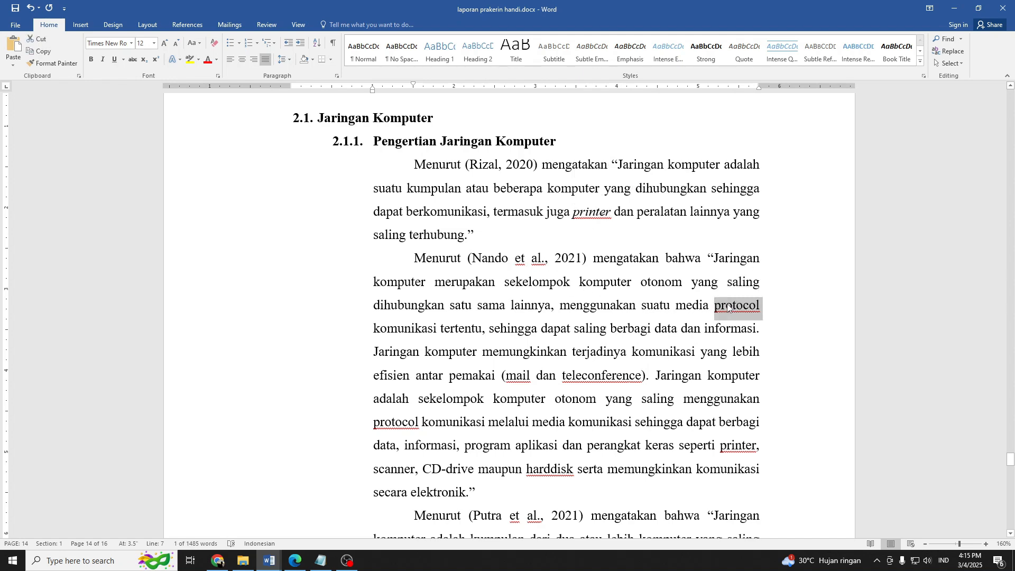
pyautogui.hotkey('ctrl', 'i')
pyautogui.click(507, 376)
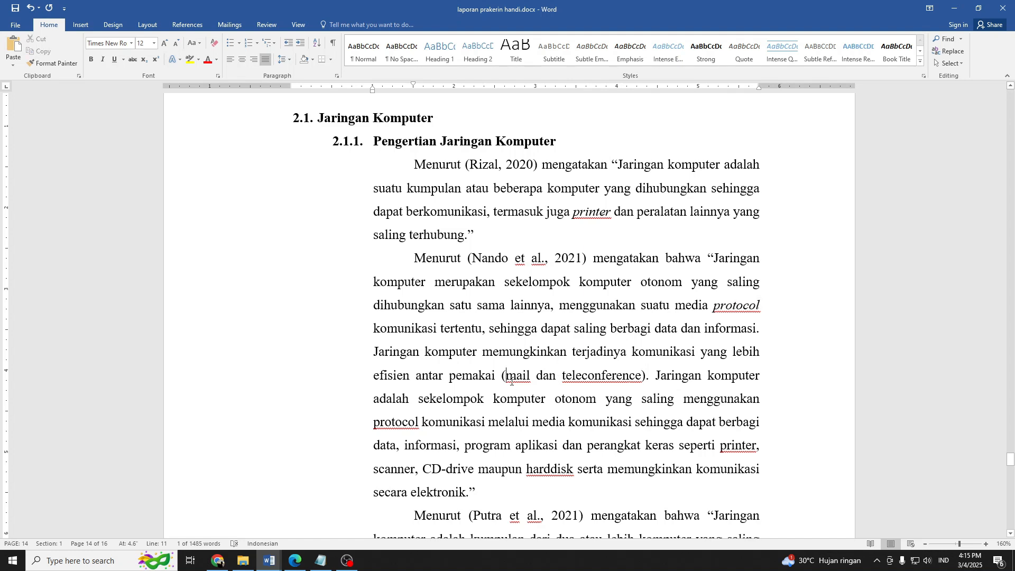
pyautogui.click(519, 376)
pyautogui.hotkey('ctrl', 'i')
pyautogui.click(617, 376)
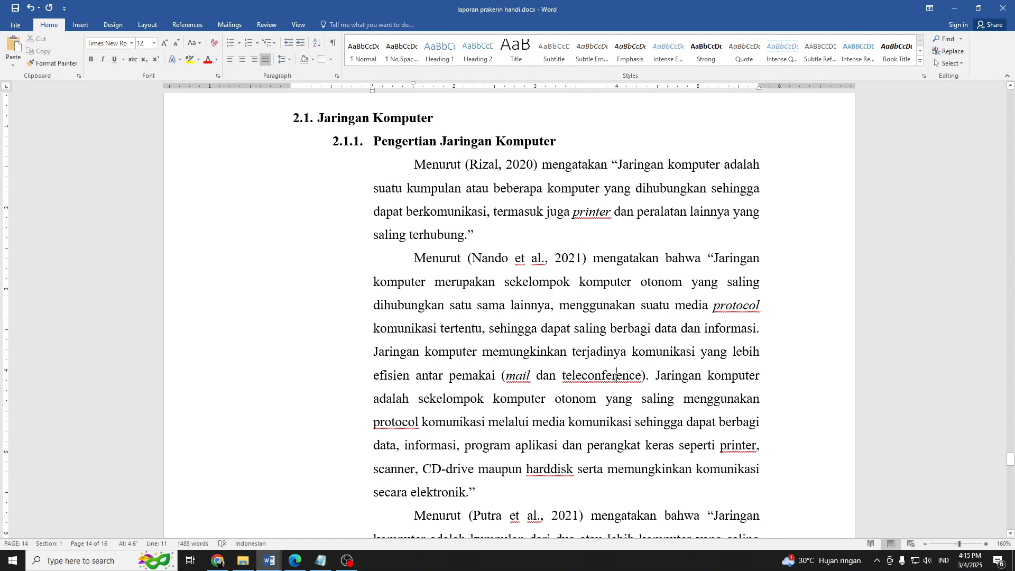
pyautogui.hotkey('ctrl', 'i')
pyautogui.click(401, 422)
pyautogui.hotkey('ctrl', 'i')
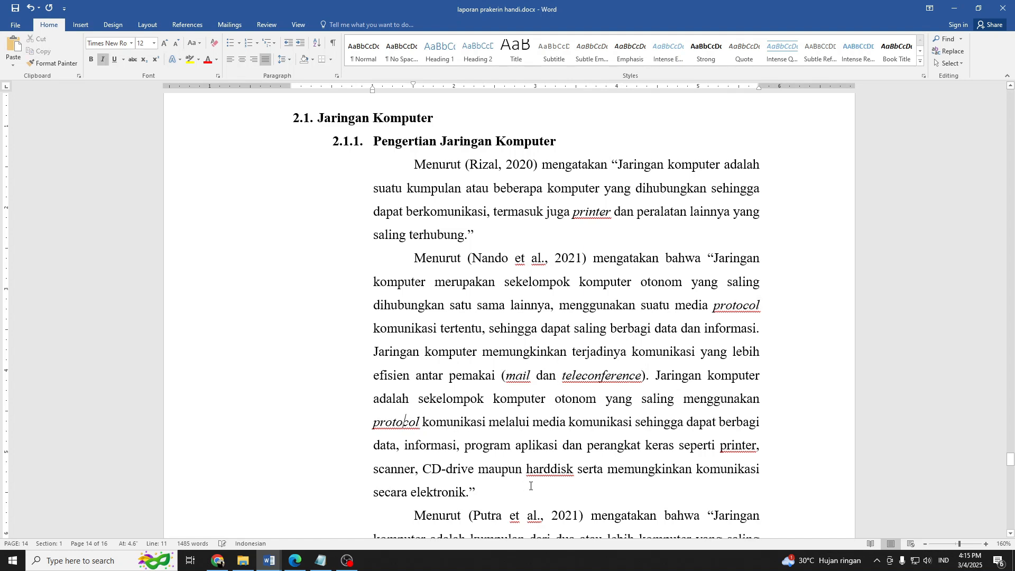
pyautogui.click(541, 468)
pyautogui.hotkey('ctrl', 'i')
pyautogui.click(732, 446)
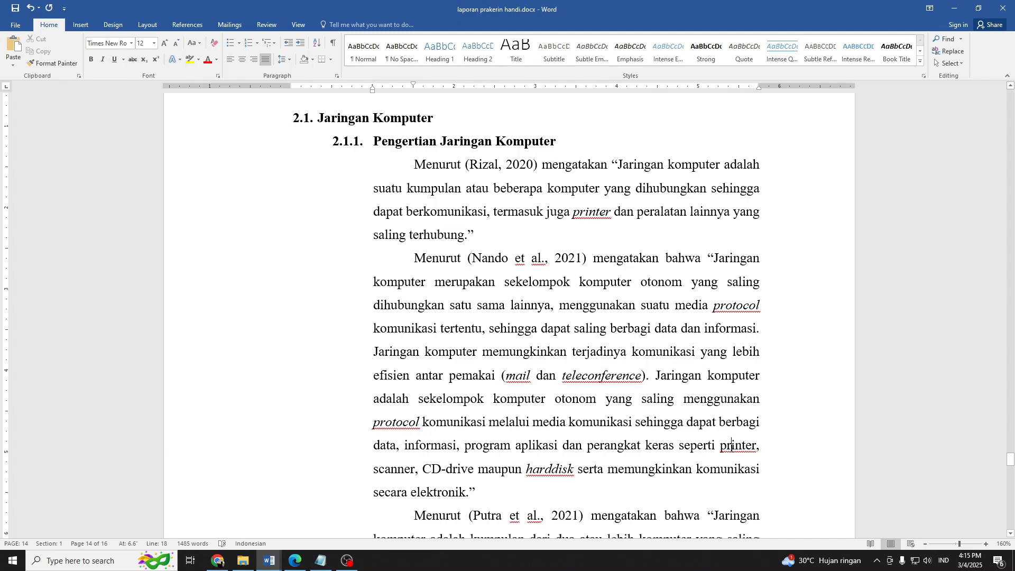
pyautogui.hotkey('ctrl', 'i')
# Add an empty unnumbered line below subheading 2.1.2 Manfaat / fungsi jaringan komputer.
pyautogui.scroll(-3, 562, 344)
pyautogui.scroll(-9, 532, 341)
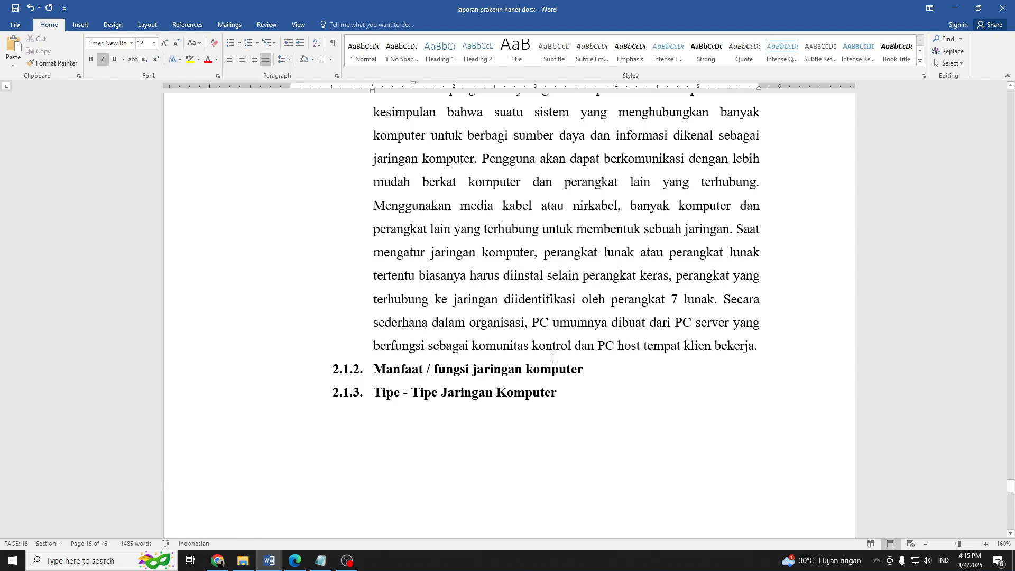
pyautogui.click(592, 367)
pyautogui.press('Return')
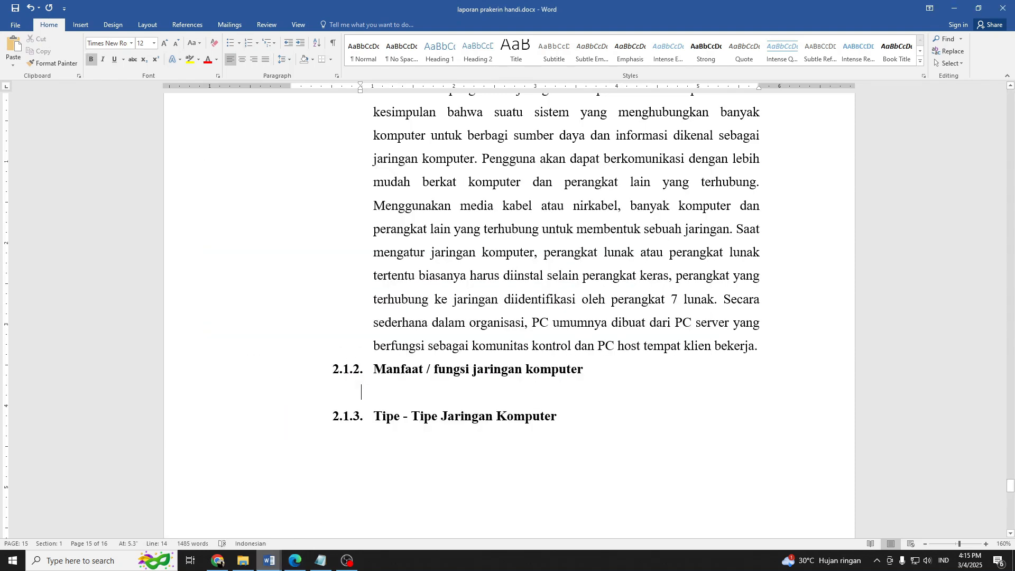
# Switch to BAB 2.pdf in the browser and select the "Adapun manfaat dari jaringan komputer" passage with its five numbered points.
pyautogui.click(218, 560)
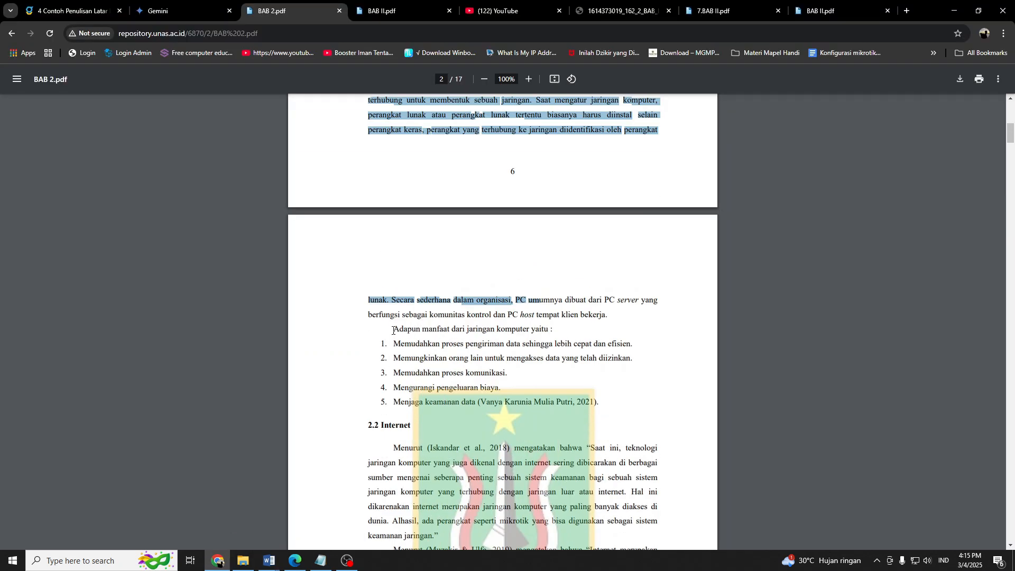
pyautogui.moveTo(393, 330); pyautogui.dragTo(621, 408)
pyautogui.scroll(-7, 411, 396)
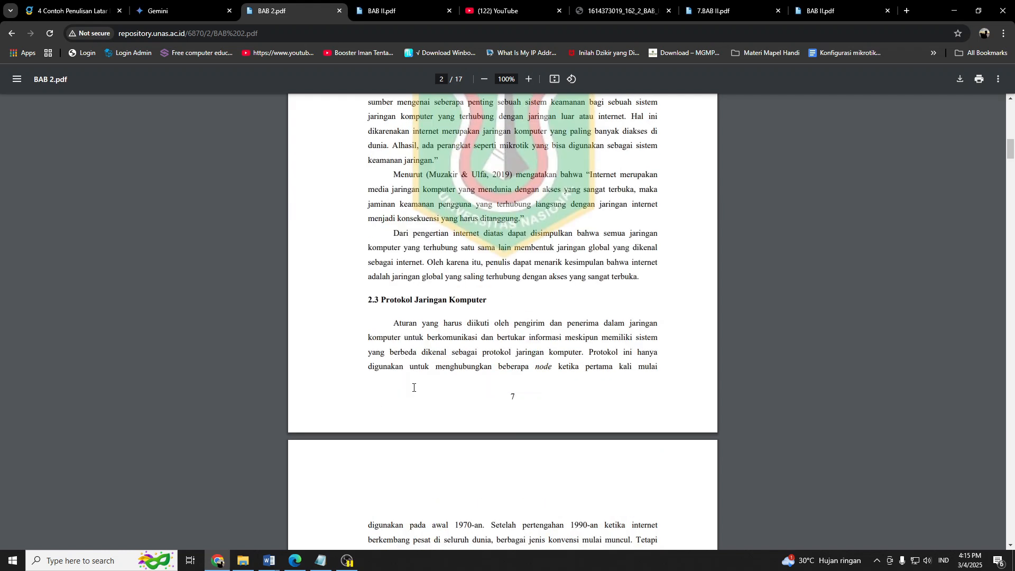
pyautogui.scroll(7, 393, 387)
pyautogui.scroll(5, 510, 264)
pyautogui.scroll(-4, 510, 264)
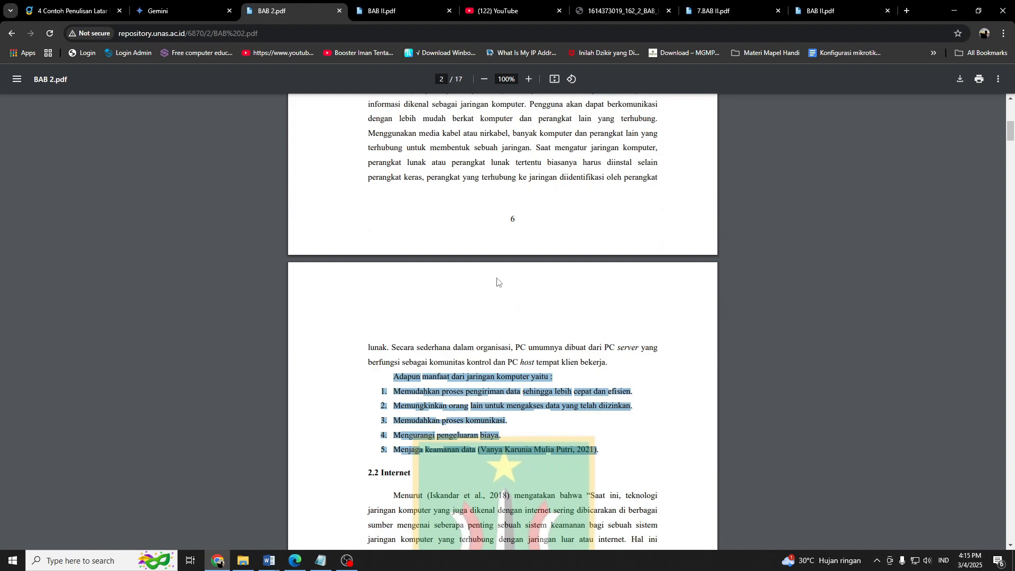
# Return to the Word report and paste the network benefits passage as text only on the empty line under 2.1.2.
pyautogui.moveTo(266, 565)
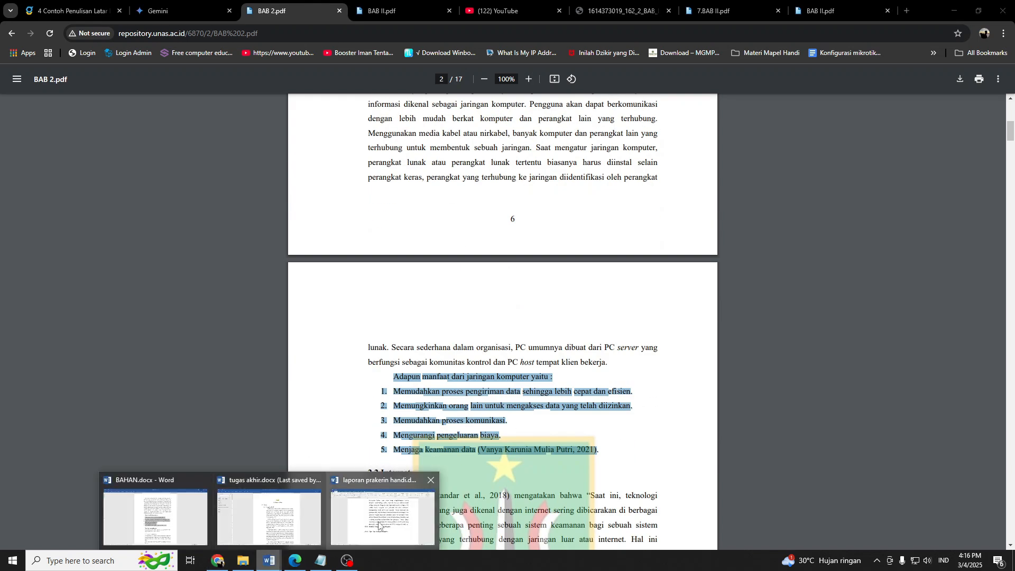
pyautogui.click(378, 510)
pyautogui.rightClick(417, 397)
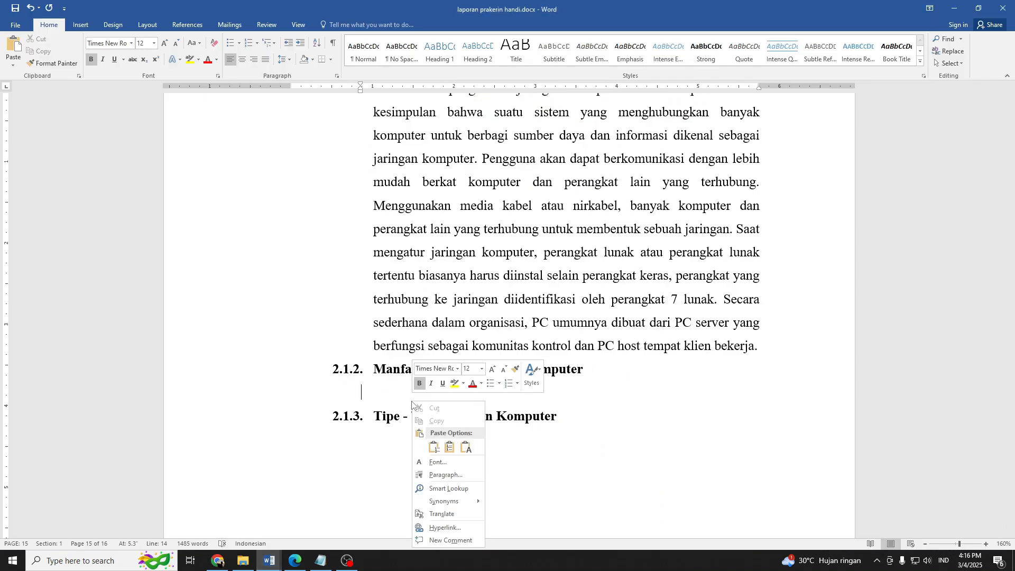
pyautogui.click(465, 448)
pyautogui.click(467, 449)
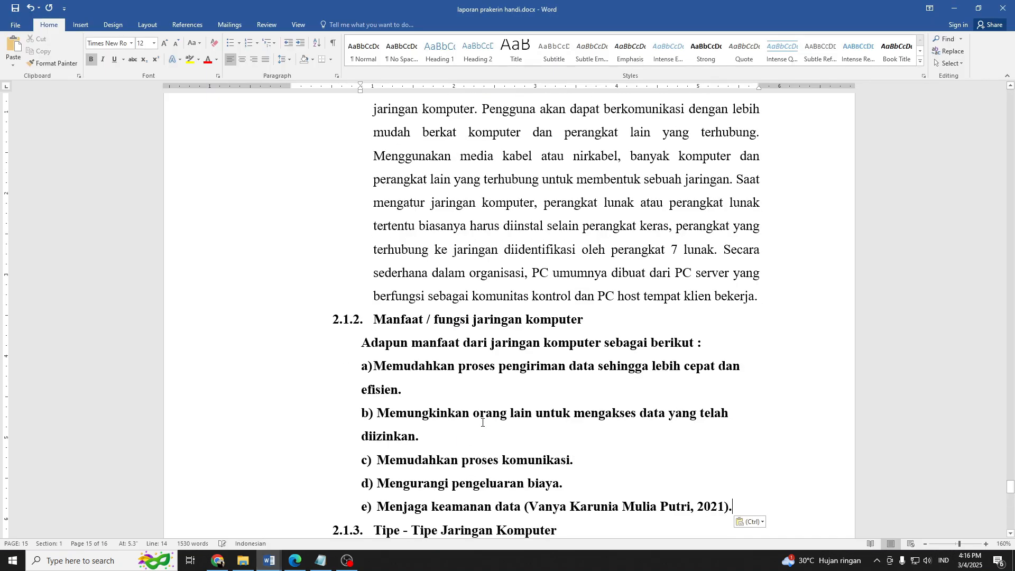
# Remove the bold formatting from the pasted introduction and benefits list under 2.1.2.
pyautogui.scroll(-3, 491, 412)
pyautogui.moveTo(762, 339); pyautogui.dragTo(334, 183)
pyautogui.rightClick(388, 215)
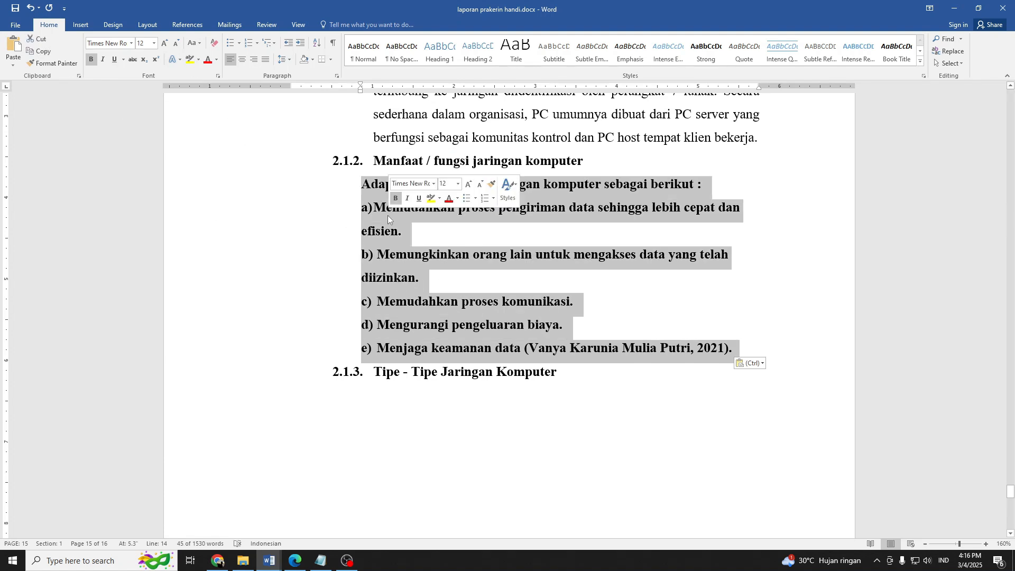
pyautogui.click(396, 197)
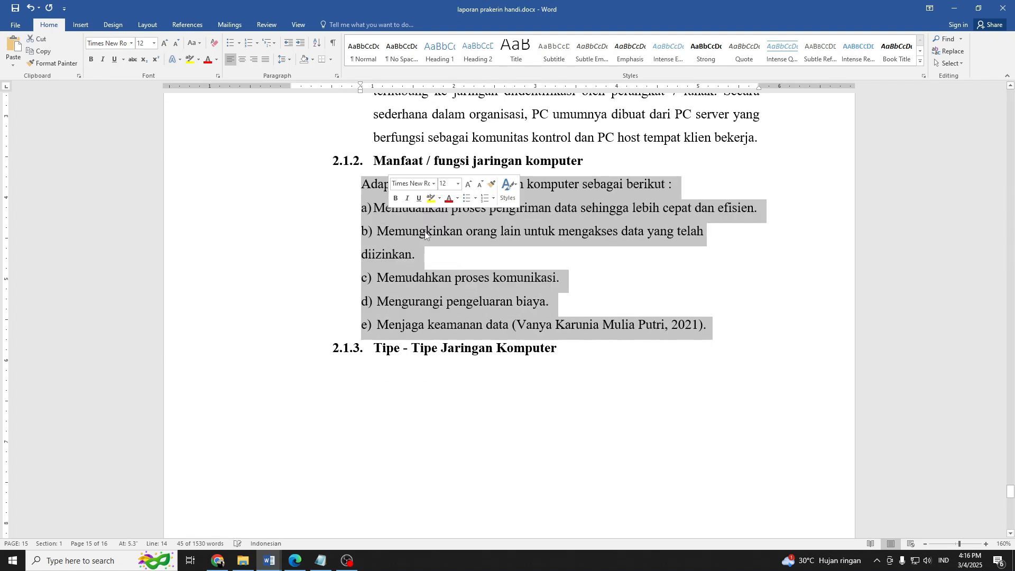
# Justify the introduction and benefits list under 2.1.2 and set their line spacing.
pyautogui.click(496, 269)
pyautogui.moveTo(722, 319); pyautogui.dragTo(313, 189)
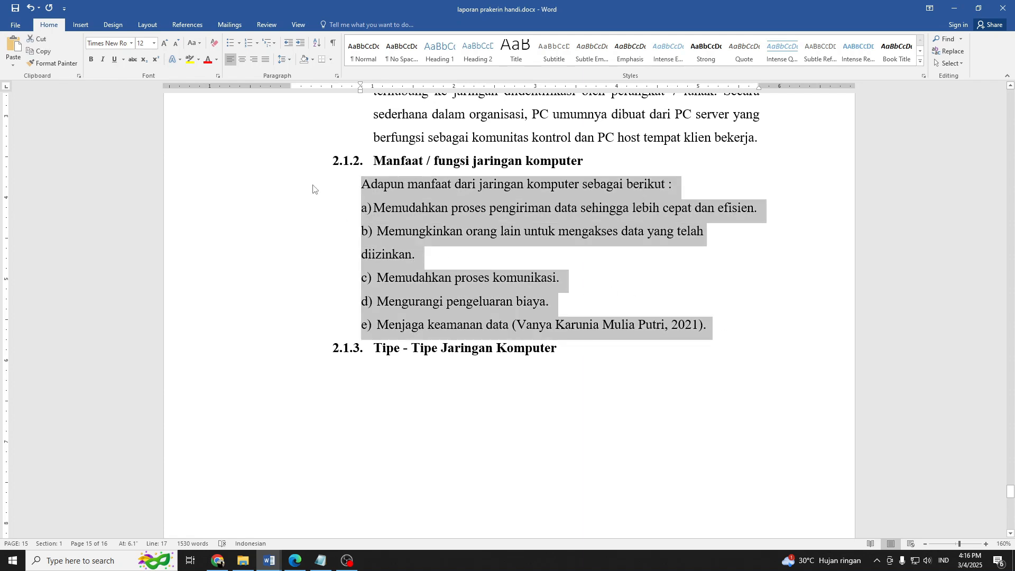
pyautogui.hotkey('ctrl', 'j')
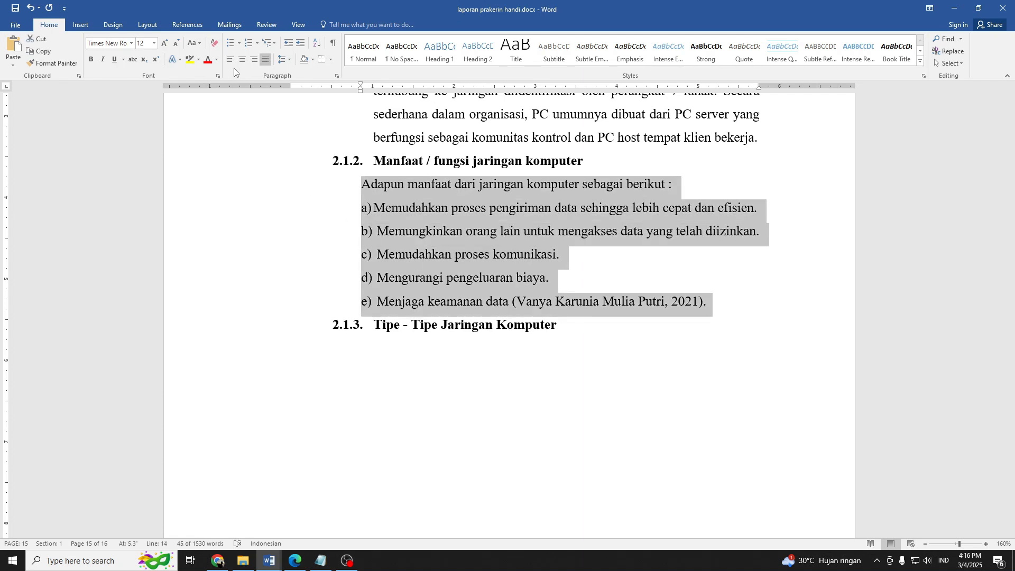
pyautogui.click(284, 59)
pyautogui.click(306, 101)
pyautogui.click(475, 207)
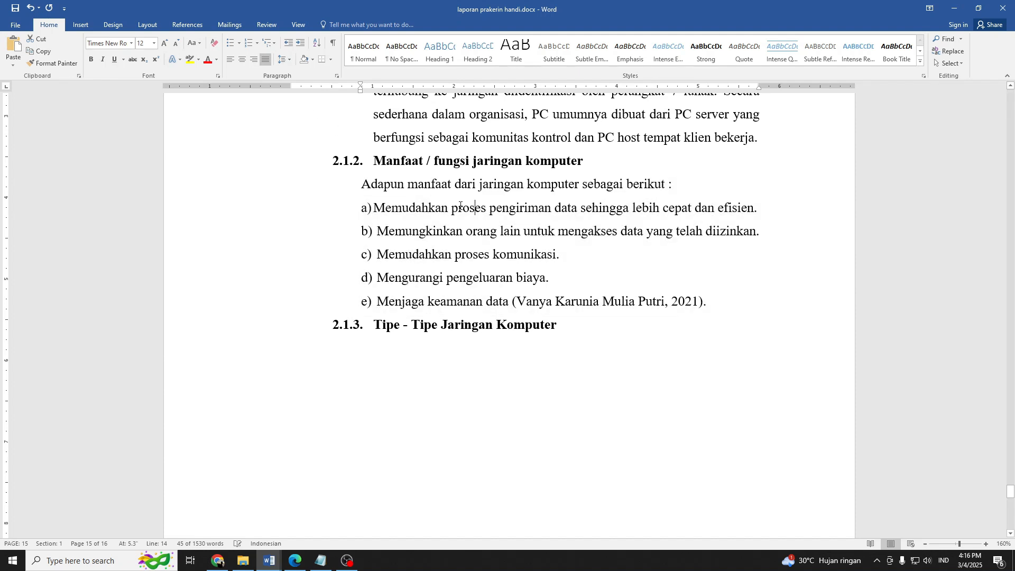
# Indent the 2.1.2 introduction line to 1 inch, in line with the heading text, and remove the typed "a)" marker from the first benefit.
pyautogui.click(362, 193)
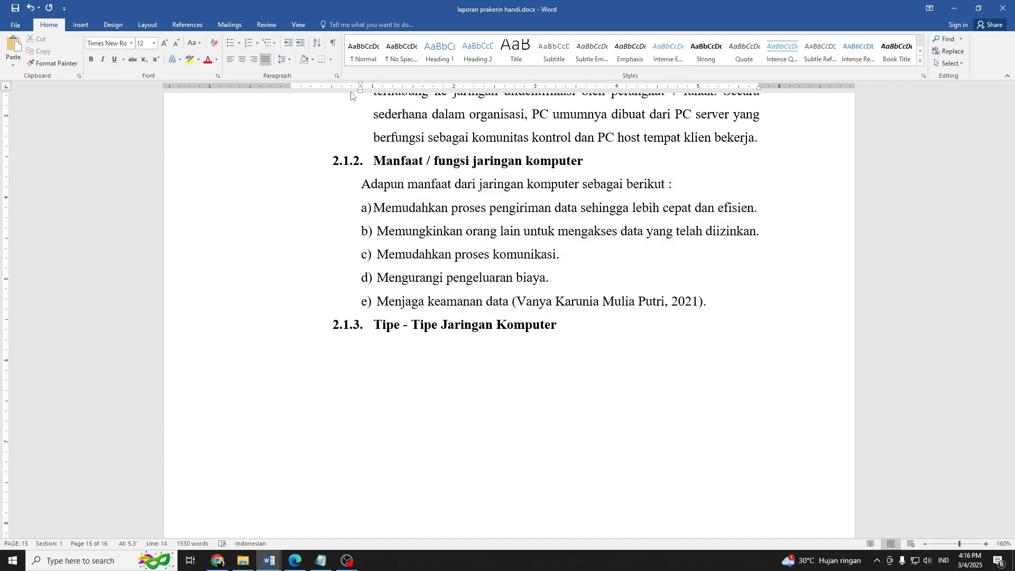
pyautogui.moveTo(361, 91); pyautogui.dragTo(373, 90)
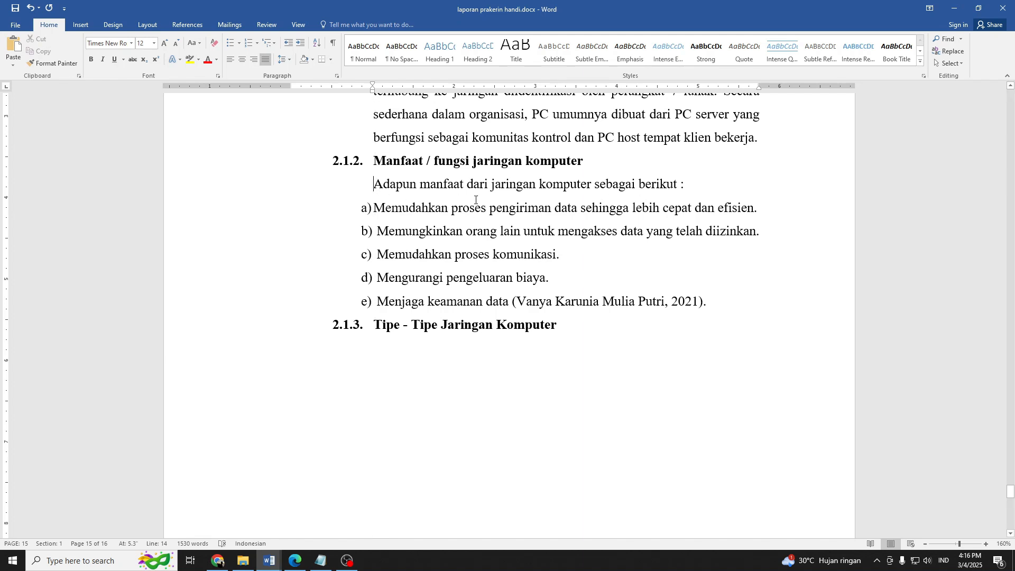
pyautogui.click(376, 210)
pyautogui.press('BackSpace')
pyautogui.press('BackSpace')
pyautogui.press('BackSpace')
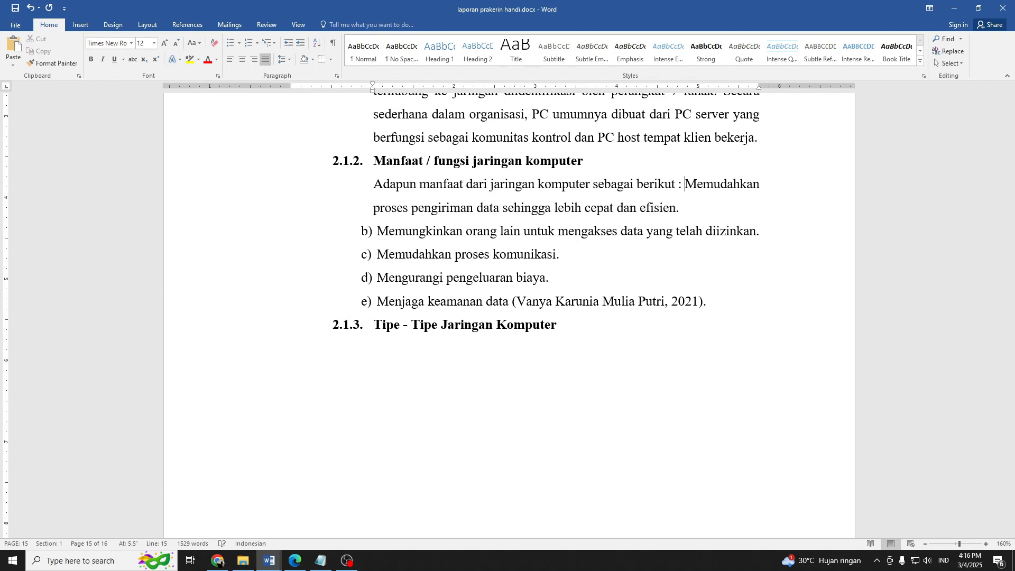
pyautogui.press('Return')
# Apply the a. b. c. numbering format to the first benefit under 2.1.2 and restart its numbering at a.
pyautogui.click(257, 43)
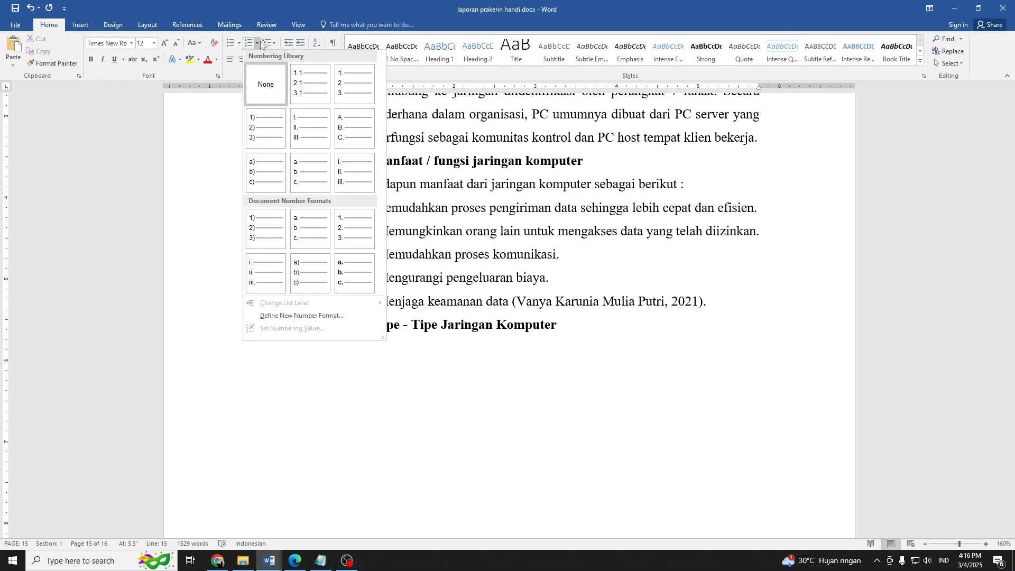
pyautogui.click(309, 179)
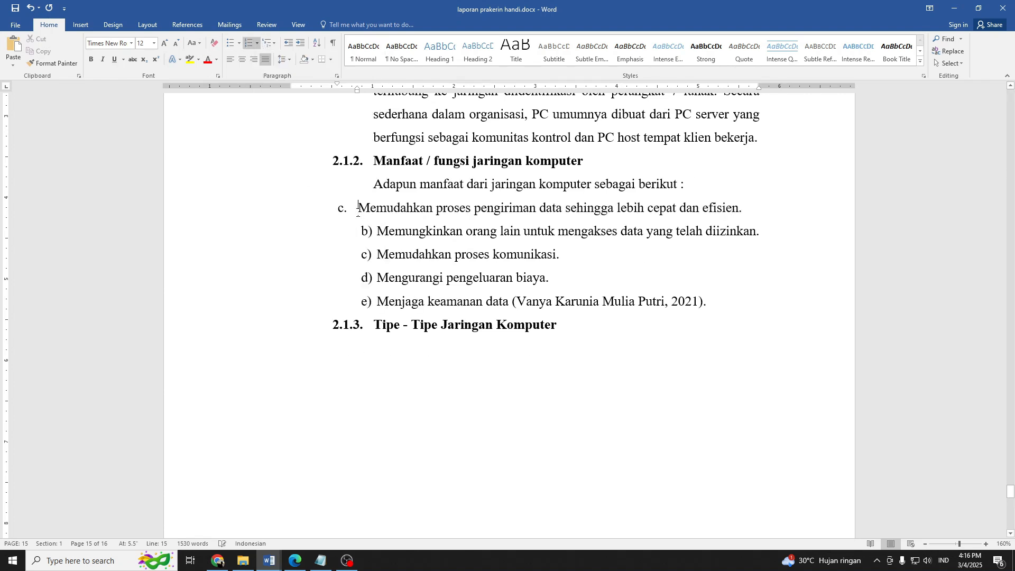
pyautogui.click(341, 208)
pyautogui.rightClick(341, 207)
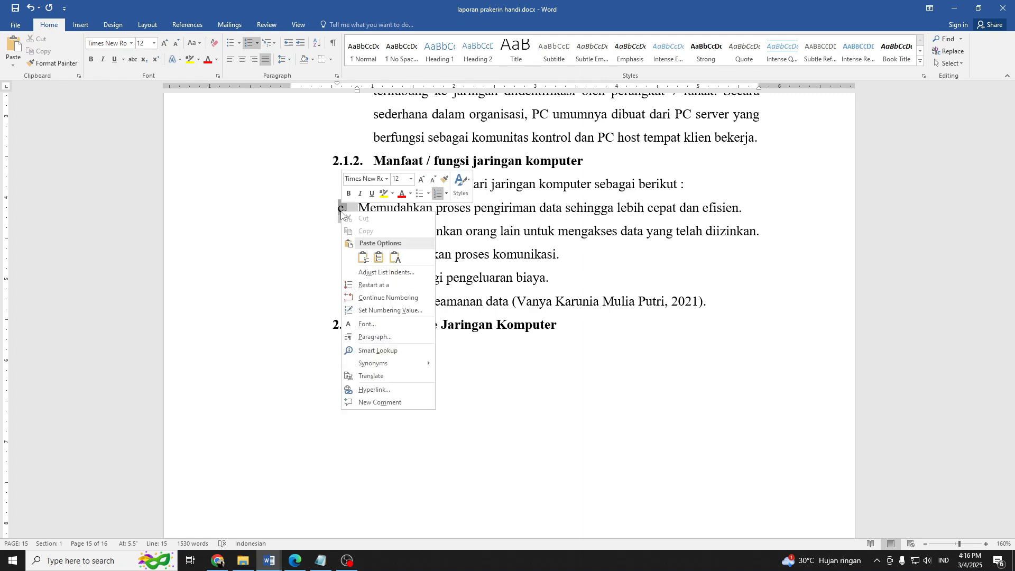
pyautogui.click(367, 288)
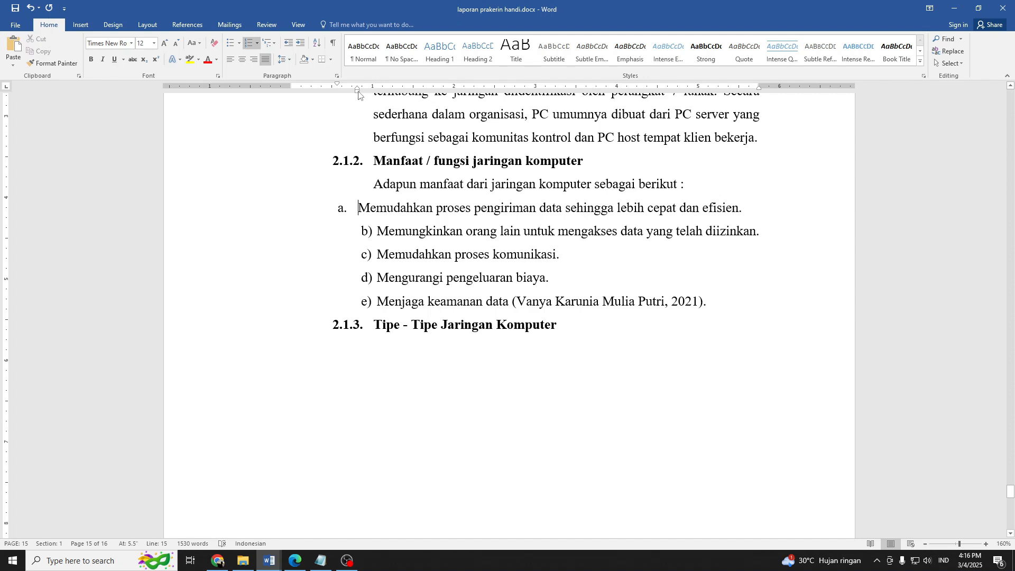
# Indent list item a to about 1.3 inches and copy its list formatting to the remaining four benefits with Format Painter.
pyautogui.moveTo(358, 95); pyautogui.dragTo(398, 101)
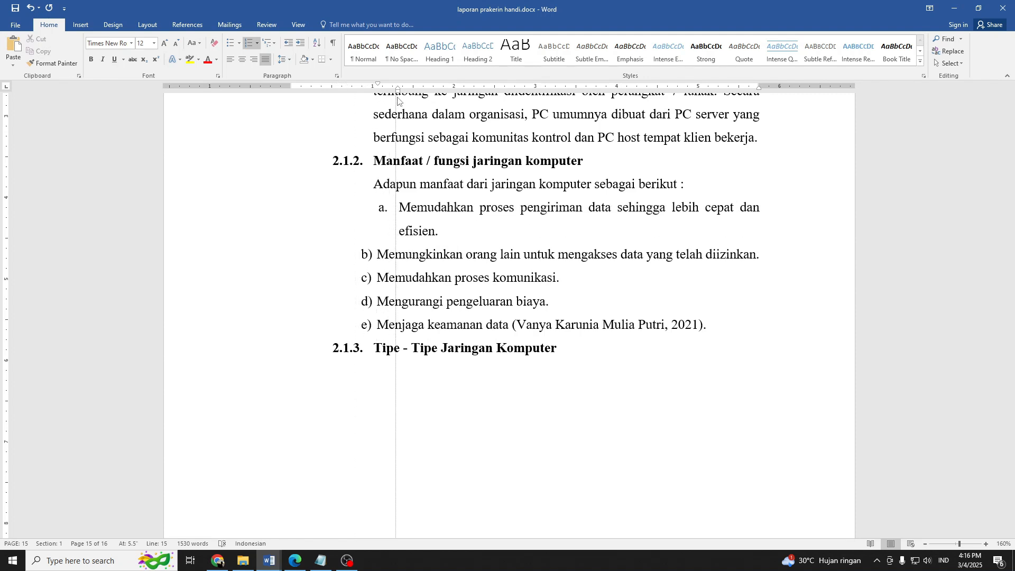
pyautogui.click(52, 63)
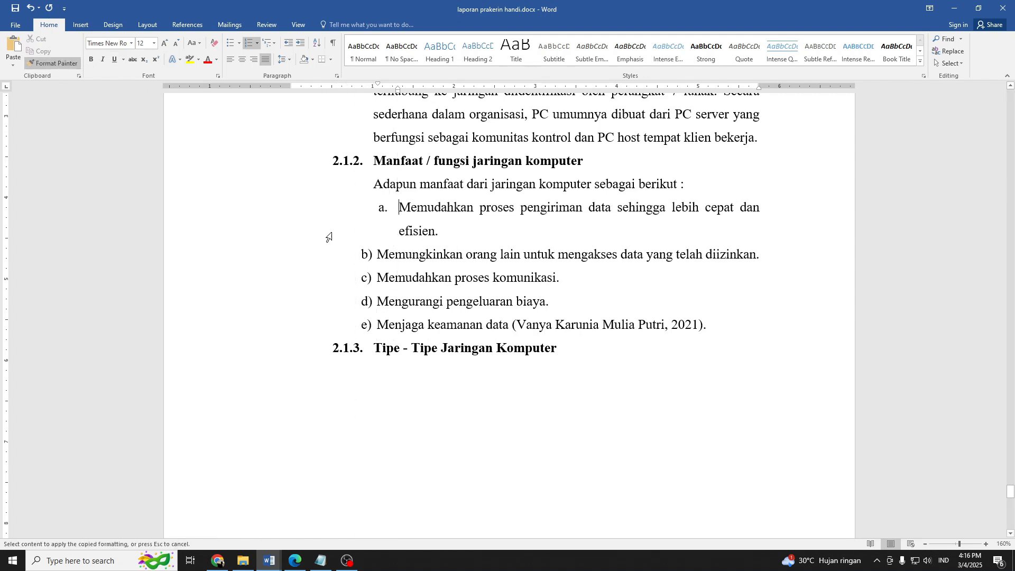
pyautogui.moveTo(707, 325); pyautogui.dragTo(353, 253)
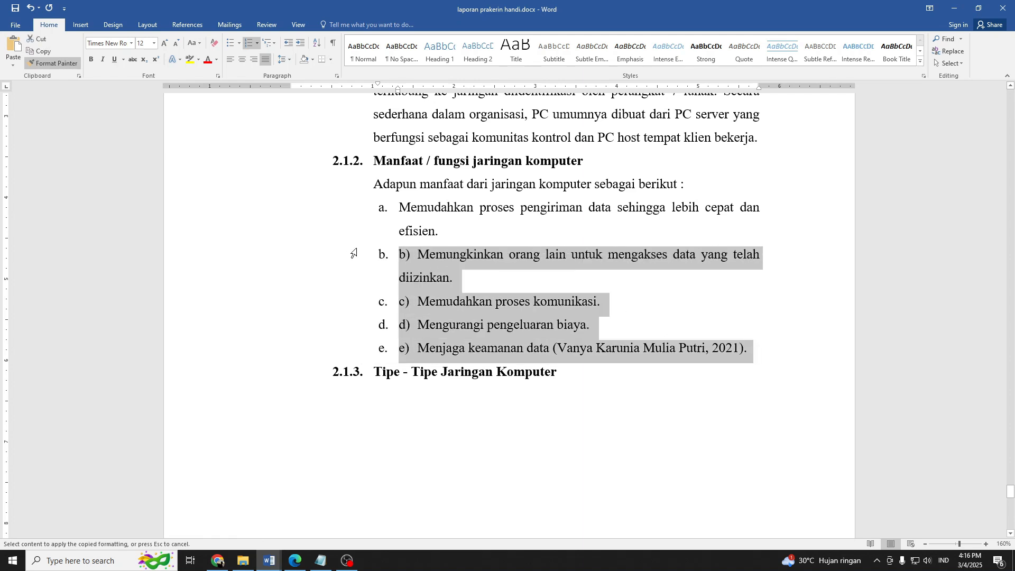
pyautogui.click(426, 281)
# Remove the typed "b)", "c)", "d)" and "e)" markers from the remaining four benefits under 2.1.2.
pyautogui.click(419, 255)
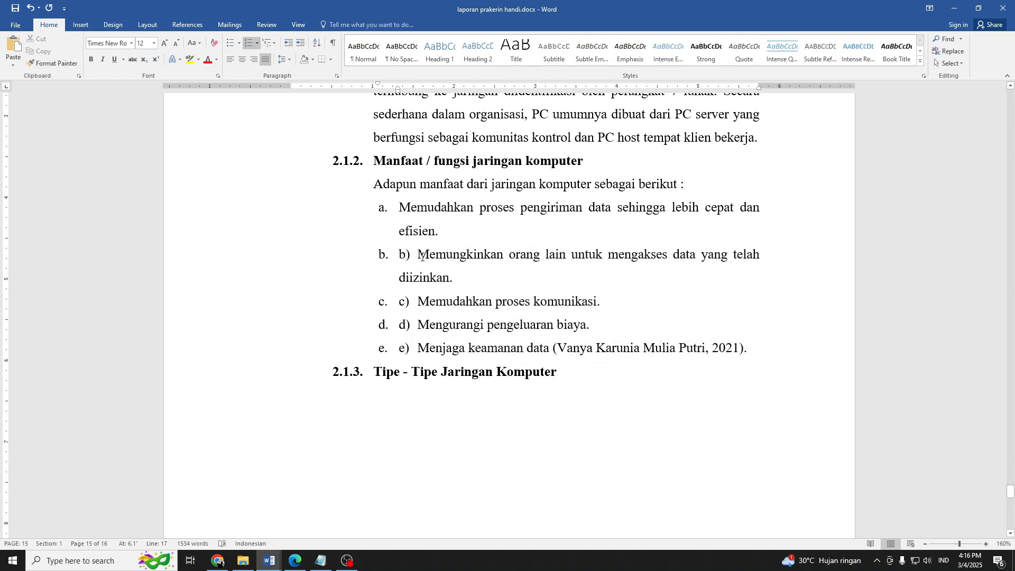
pyautogui.press('BackSpace')
pyautogui.press('BackSpace')
pyautogui.press('BackSpace')
pyautogui.click(417, 301)
pyautogui.press('BackSpace')
pyautogui.press('BackSpace')
pyautogui.press('BackSpace')
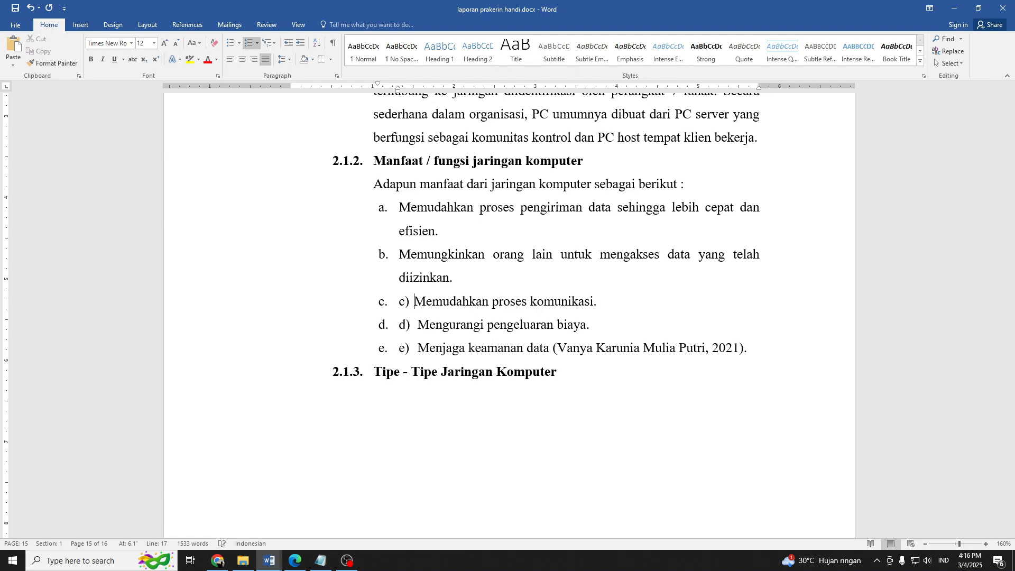
pyautogui.click(418, 324)
pyautogui.press('BackSpace')
pyautogui.press('BackSpace')
pyautogui.press('BackSpace')
pyautogui.click(417, 347)
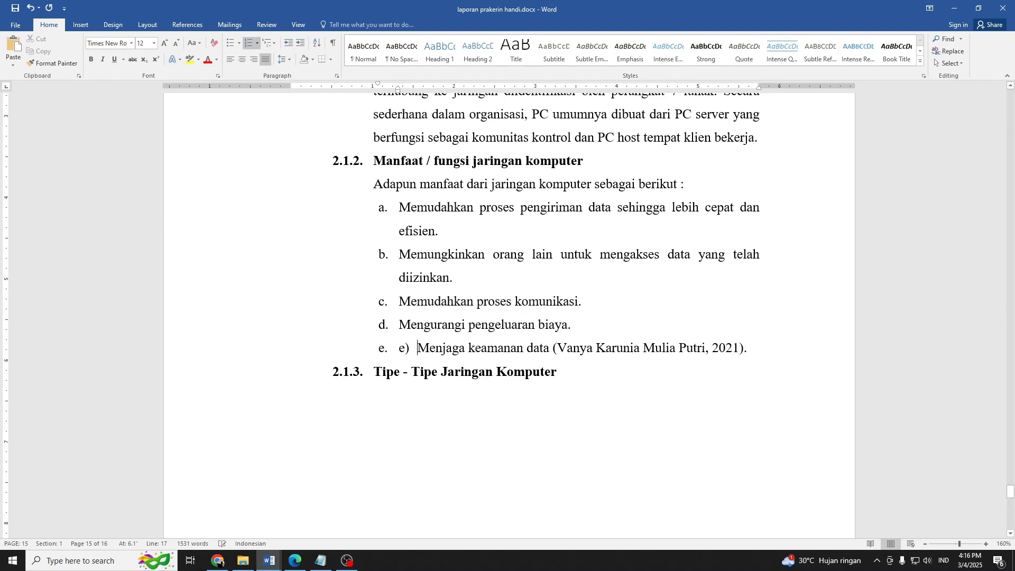
pyautogui.press('BackSpace')
pyautogui.press('BackSpace')
pyautogui.press('BackSpace')
pyautogui.scroll(-3, 436, 294)
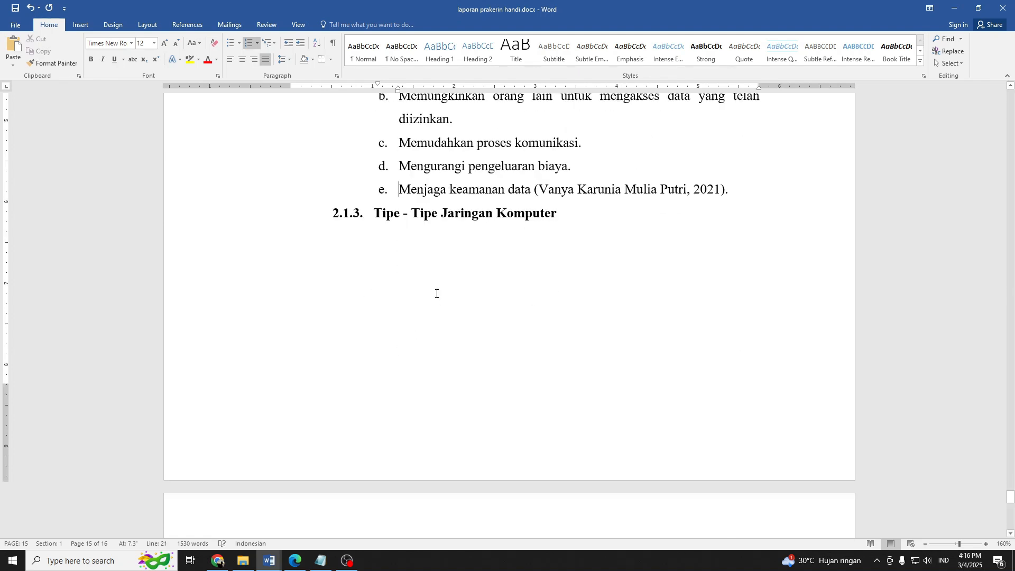
pyautogui.click(553, 218)
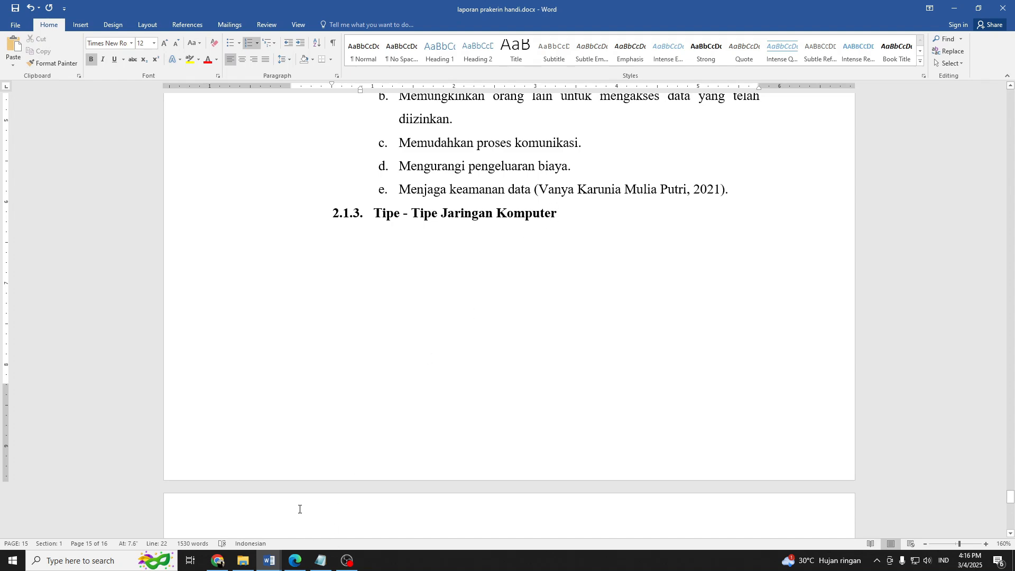
pyautogui.click(217, 560)
pyautogui.click(618, 10)
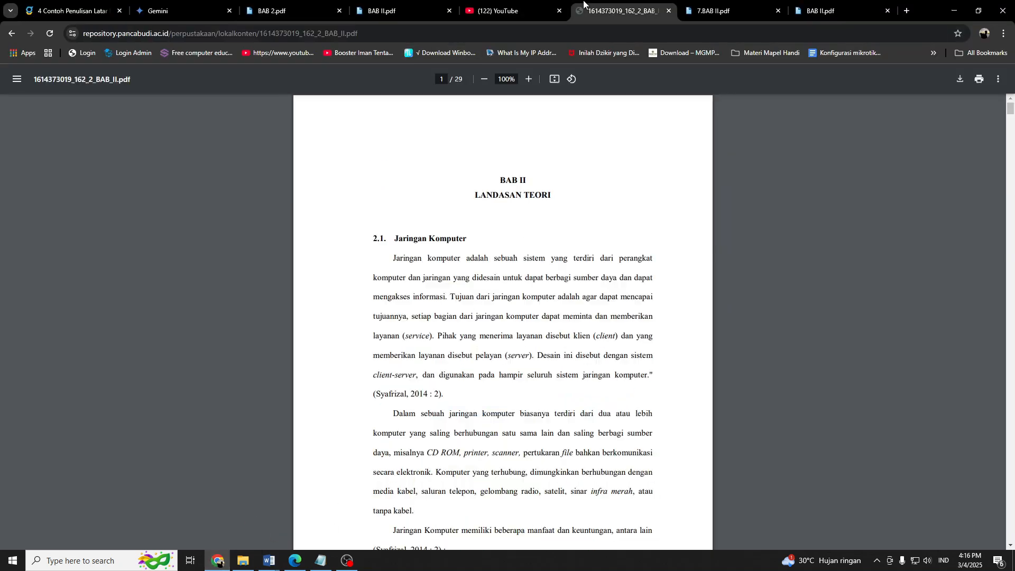
pyautogui.scroll(-15, 503, 304)
pyautogui.scroll(-5, 504, 301)
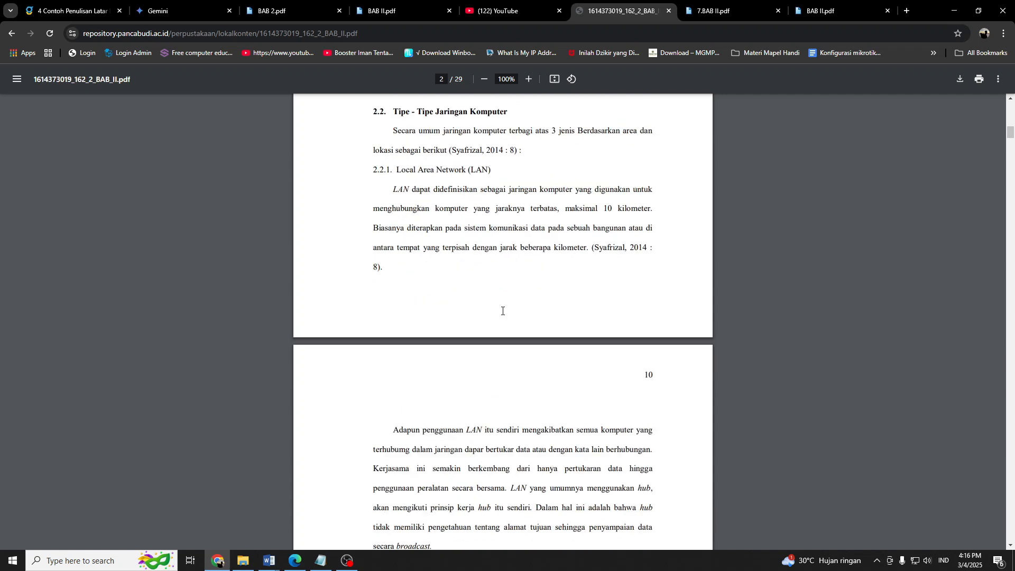
pyautogui.moveTo(394, 111); pyautogui.dragTo(569, 355)
pyautogui.scroll(-16, 480, 308)
pyautogui.scroll(-4, 607, 283)
pyautogui.scroll(-4, 566, 358)
pyautogui.scroll(3, 566, 367)
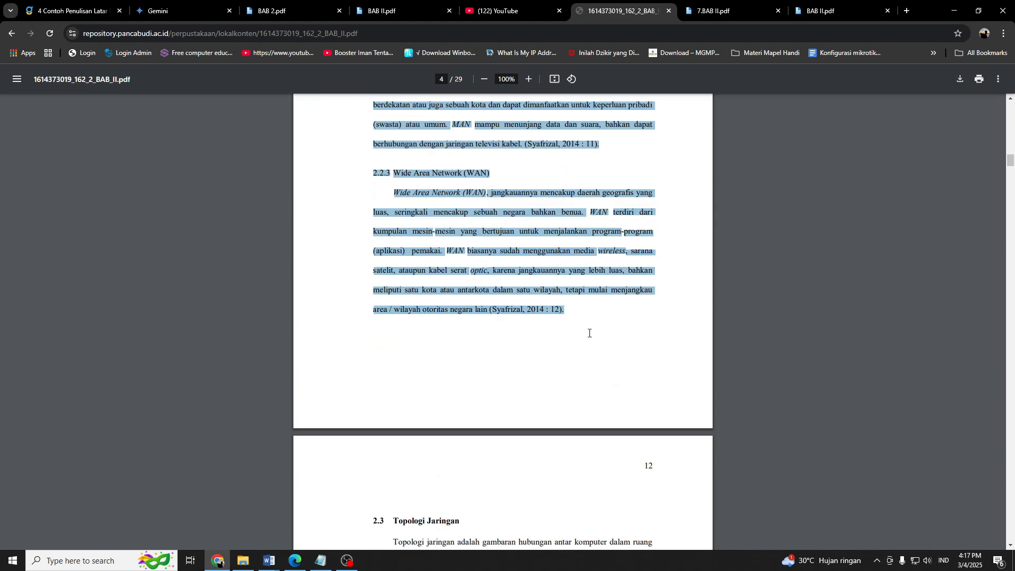
pyautogui.scroll(-3, 592, 334)
pyautogui.scroll(1, 598, 317)
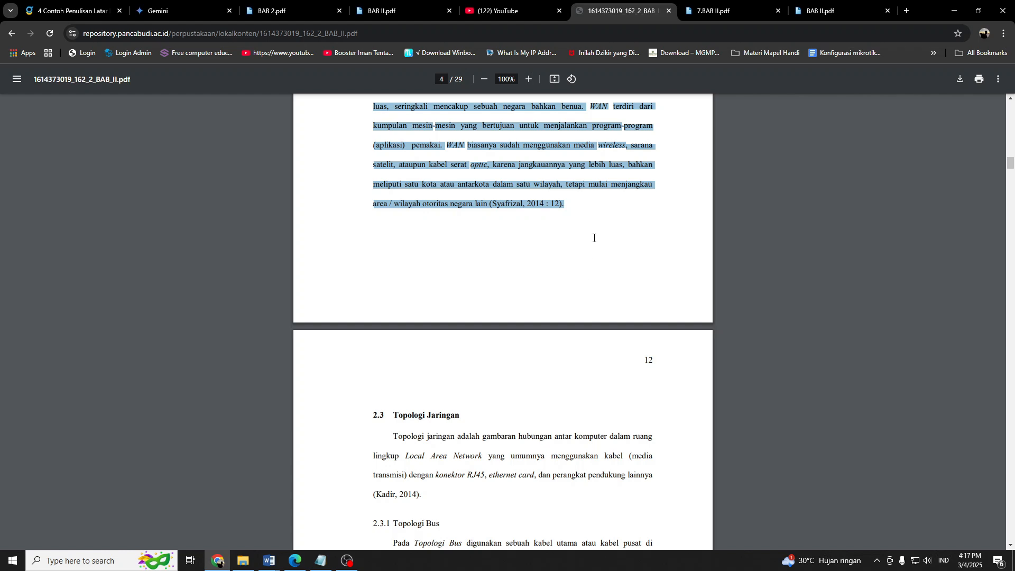
pyautogui.scroll(10, 538, 177)
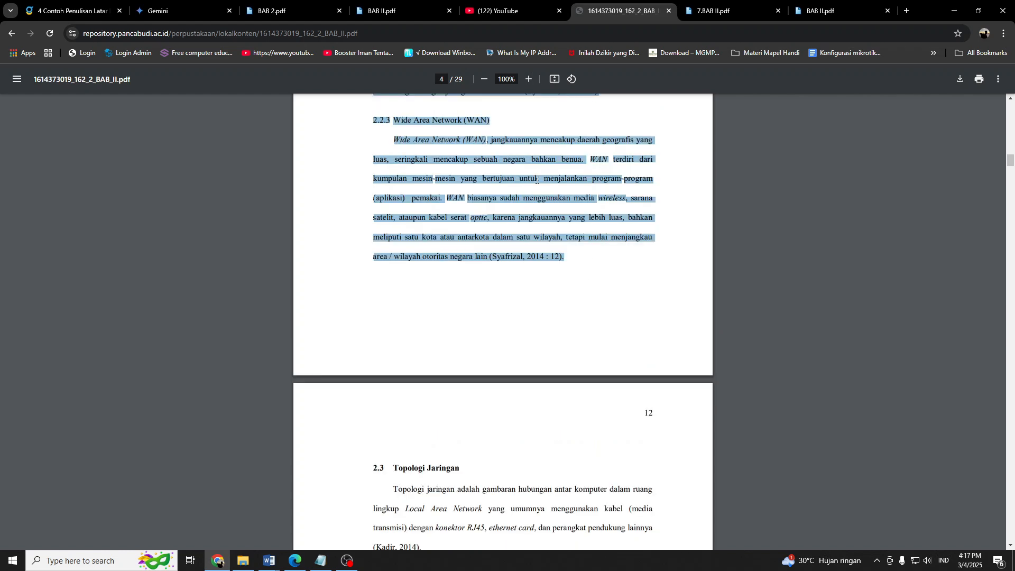
pyautogui.scroll(-15, 546, 220)
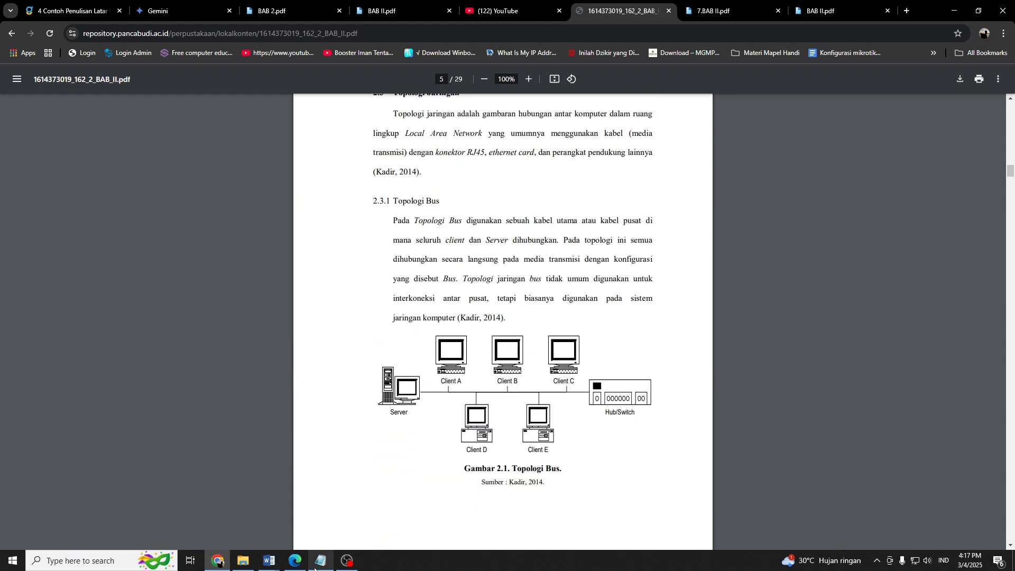
# Switch to Word and paste the copied section as text only on a new line below the 2.1.3 heading.
pyautogui.moveTo(270, 560)
pyautogui.click(402, 520)
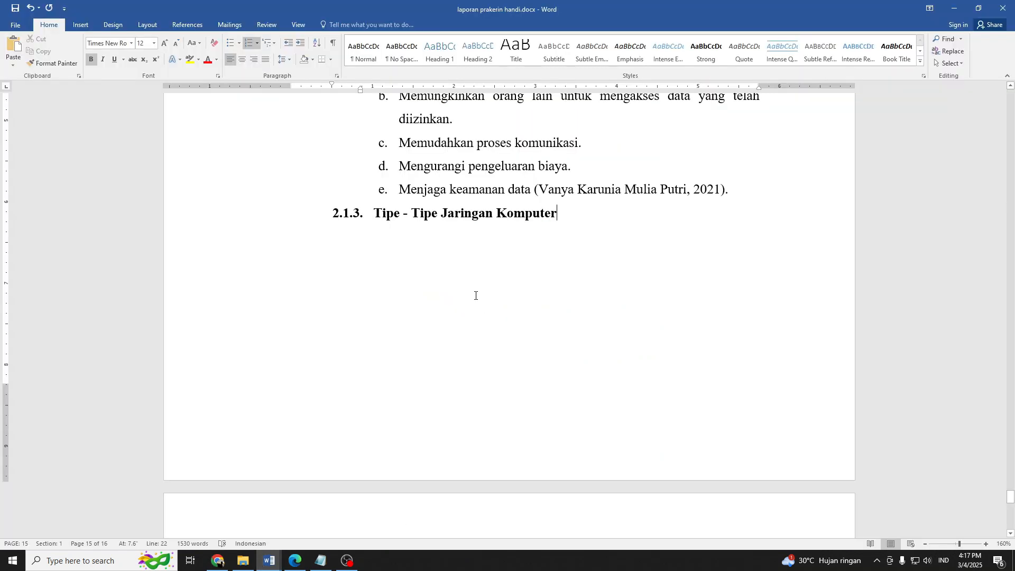
pyautogui.doubleClick(525, 275)
pyautogui.rightClick(490, 242)
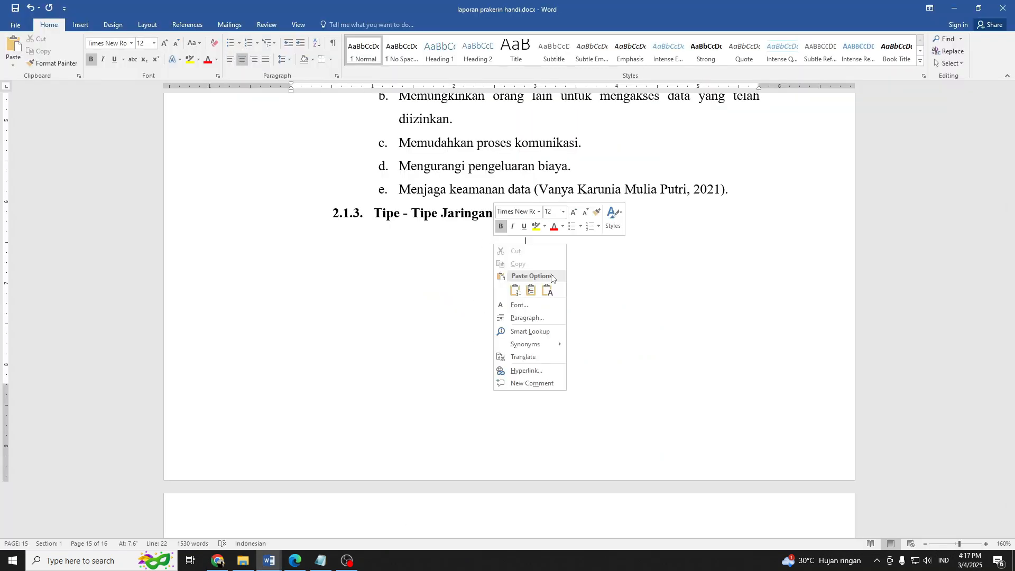
pyautogui.click(550, 285)
pyautogui.scroll(-5, 562, 284)
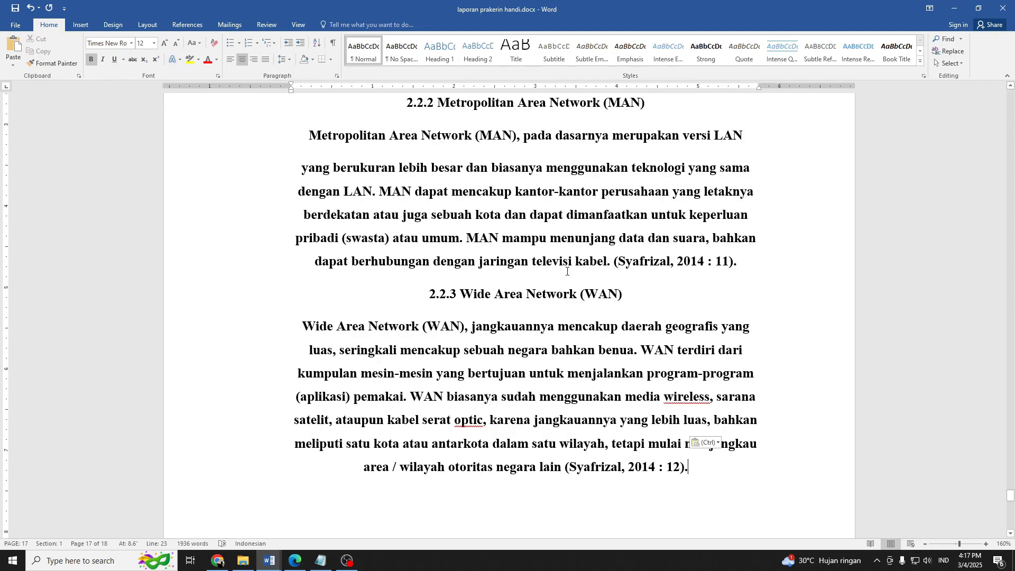
# Remove the bold from all the pasted text under 2.1.3 and justify it.
pyautogui.moveTo(675, 295); pyautogui.dragTo(298, 302)
pyautogui.scroll(15, 280, 261)
pyautogui.scroll(10, 286, 263)
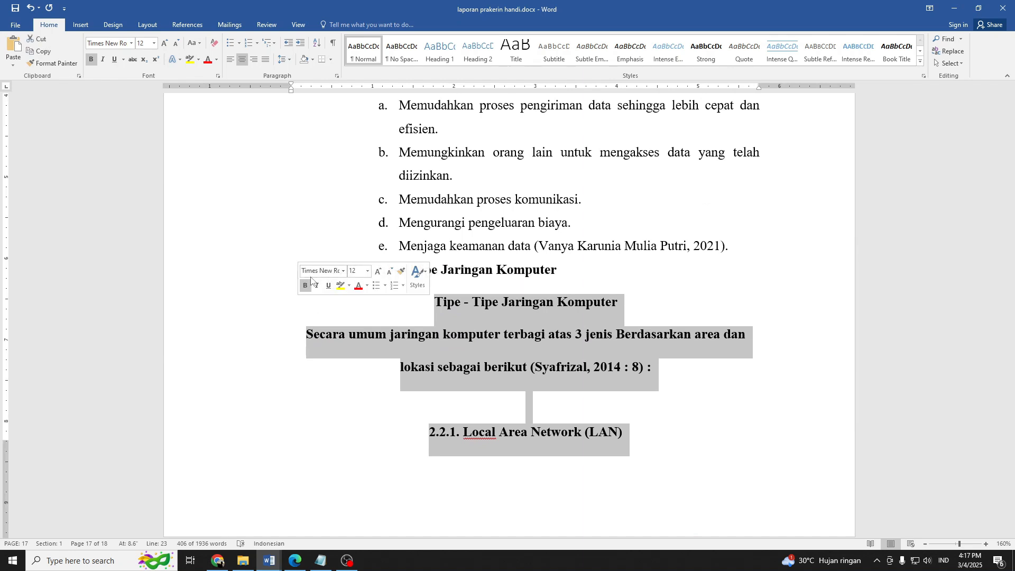
pyautogui.click(230, 59)
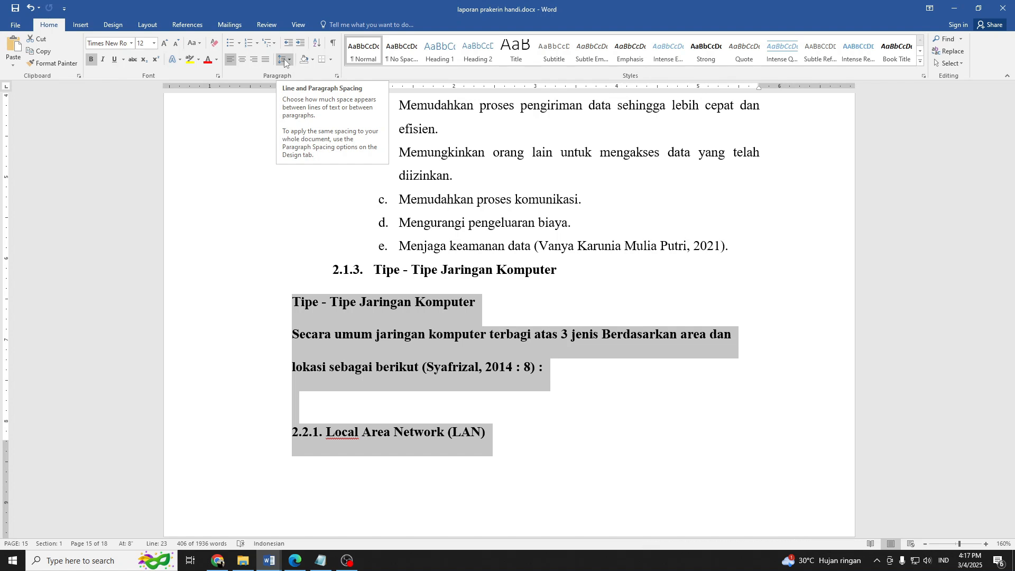
pyautogui.click(91, 60)
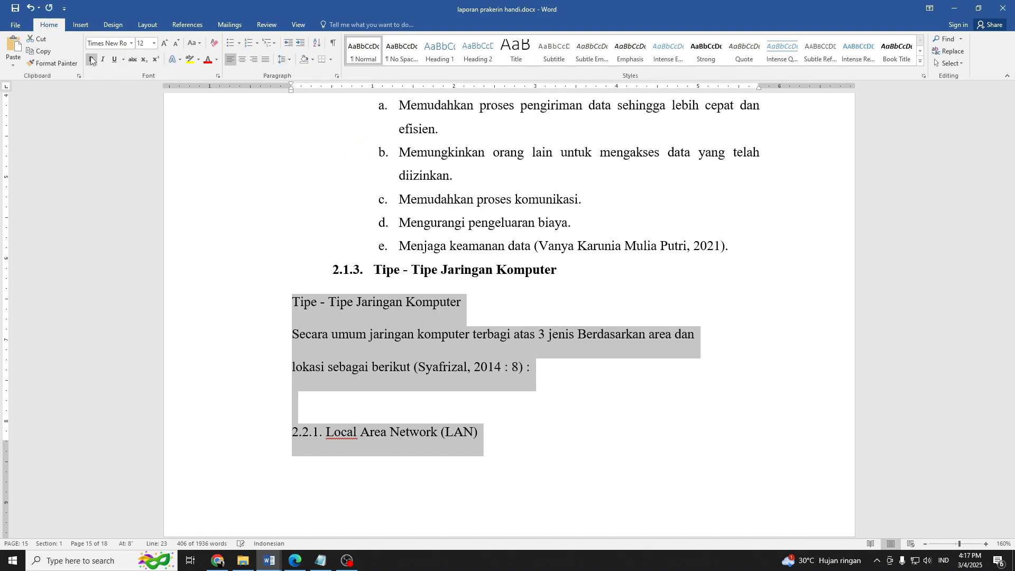
pyautogui.click(266, 59)
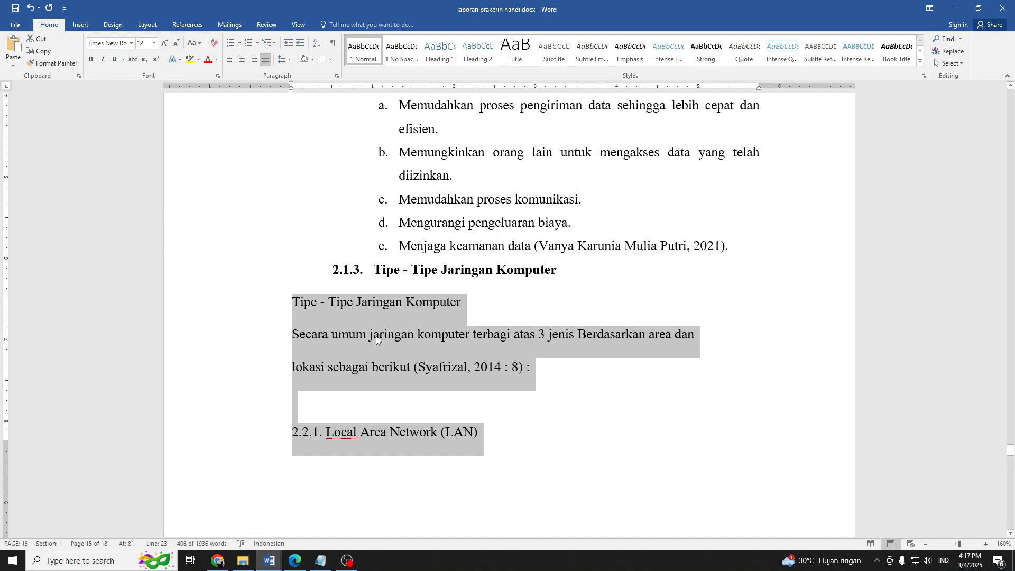
# Delete the duplicate "Tipe - Tipe Jaringan Komputer" line pasted below the 2.1.3 heading.
pyautogui.scroll(-2, 376, 335)
pyautogui.moveTo(466, 301); pyautogui.dragTo(320, 300)
pyautogui.press('Delete')
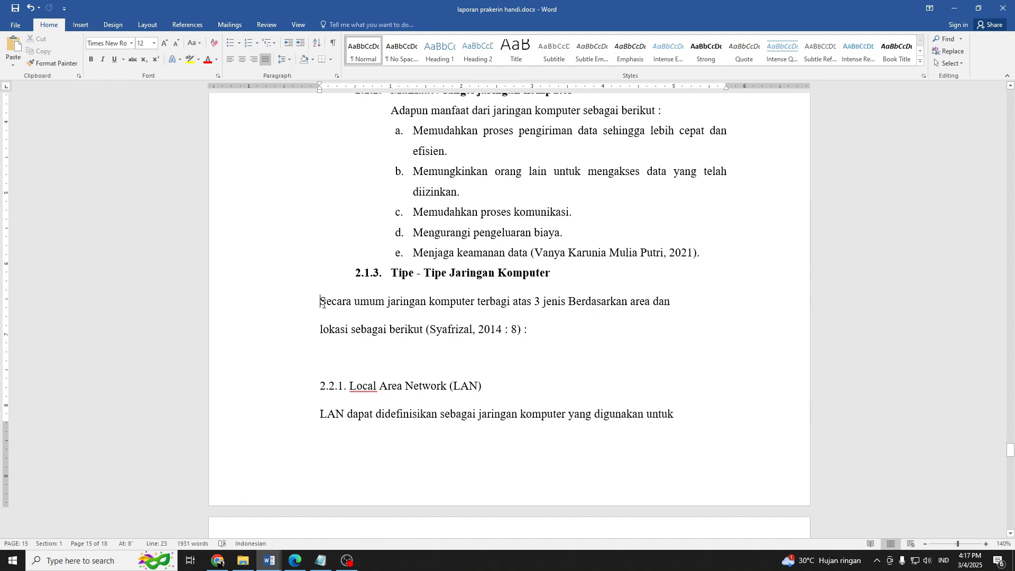
# Indent all the pasted paragraphs under 2.1.3 to 1 inch, in line with the heading text.
pyautogui.scroll(-4, 319, 301)
pyautogui.moveTo(356, 303); pyautogui.dragTo(467, 265)
pyautogui.scroll(10, 502, 307)
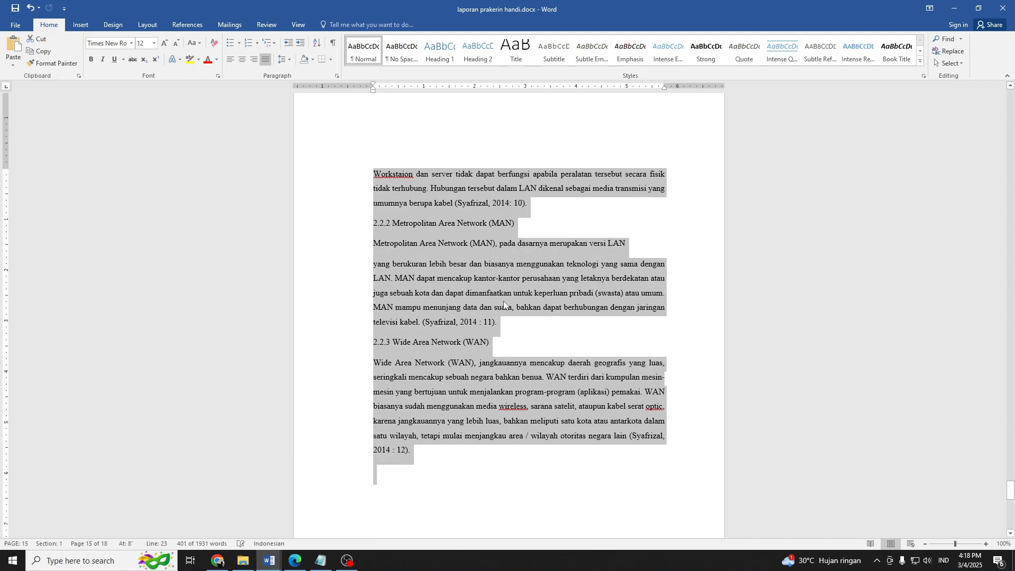
pyautogui.scroll(12, 502, 307)
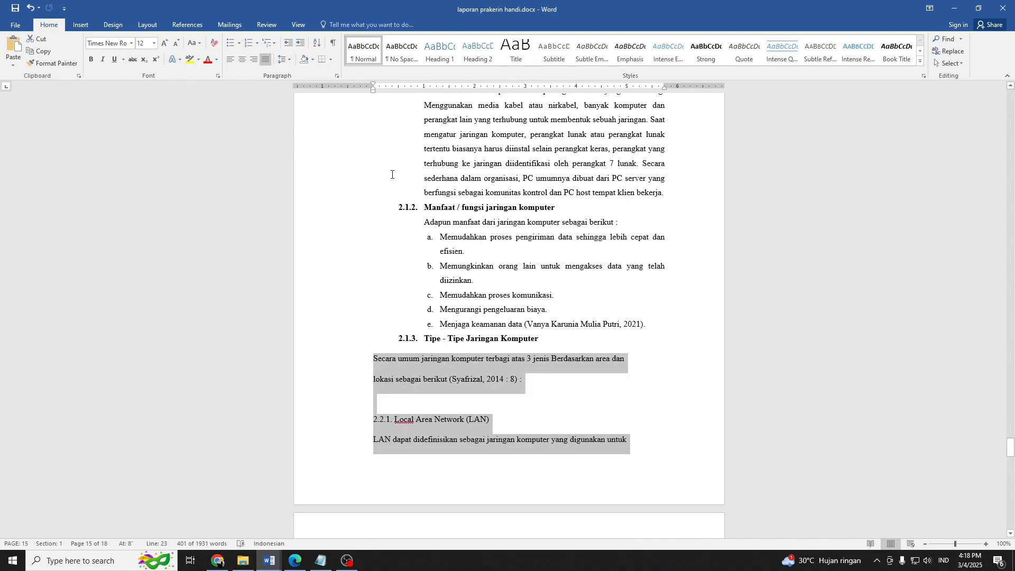
pyautogui.moveTo(374, 91); pyautogui.dragTo(424, 108)
pyautogui.scroll(10, 383, 342)
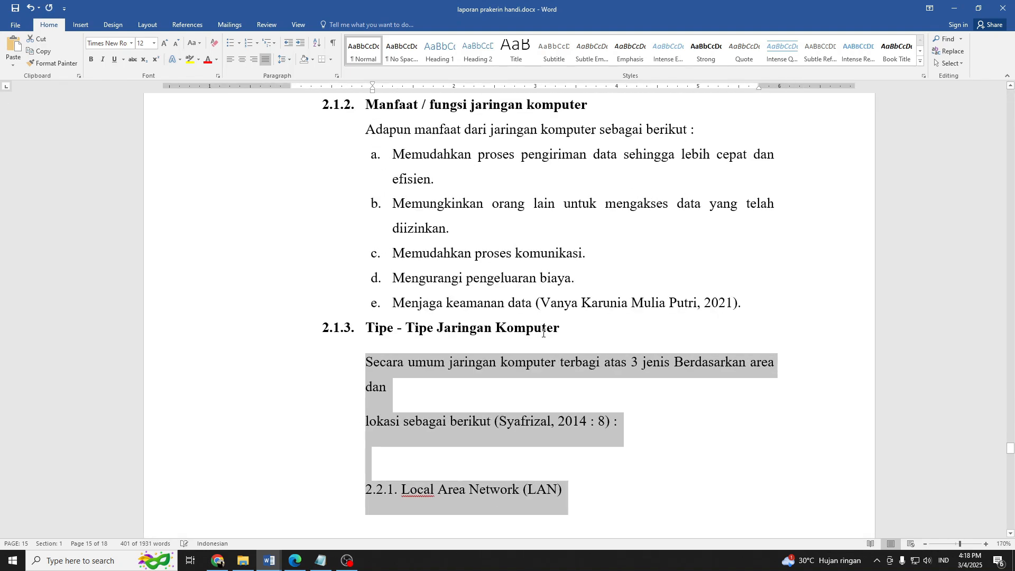
# Close the gap between the 2.1.3 heading and its "Secara umum" line, and indent that line to 1 inch.
pyautogui.click(383, 342)
pyautogui.press('BackSpace')
pyautogui.press('BackSpace')
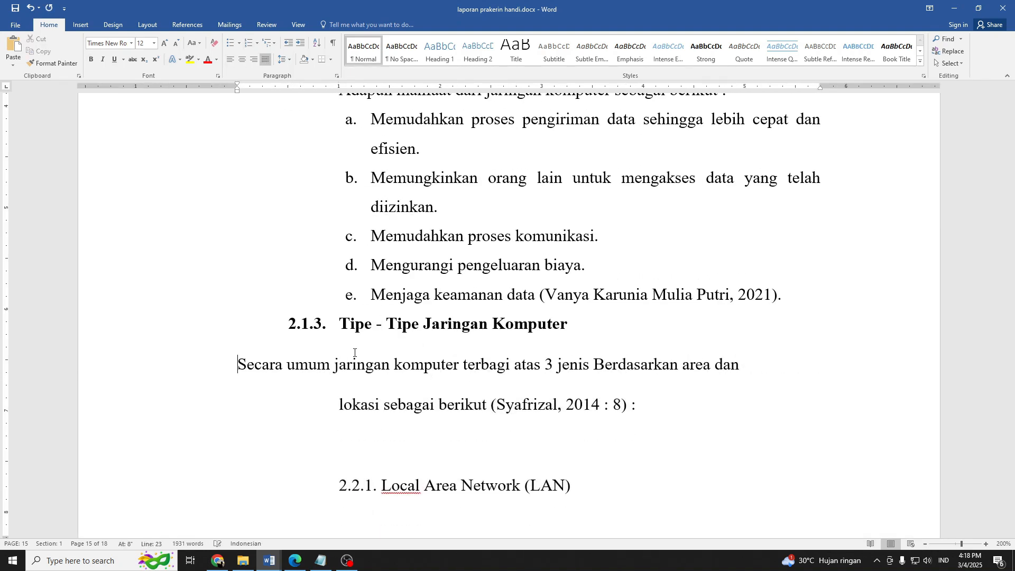
pyautogui.press('Return')
pyautogui.press('BackSpace')
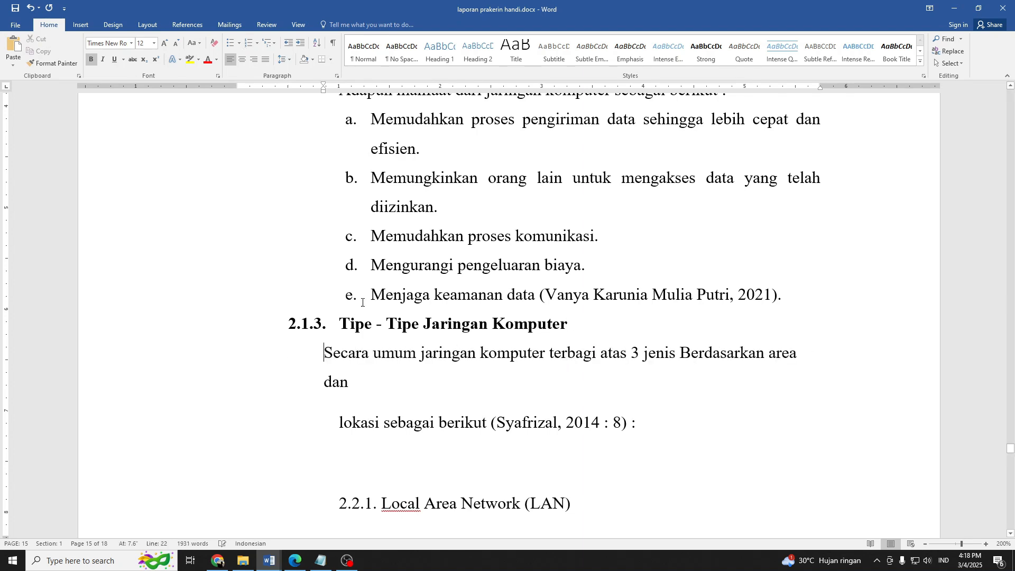
pyautogui.moveTo(324, 90); pyautogui.dragTo(341, 97)
# Join the "lokasi sebagai berikut" line to the 2.1.3 introduction and delete the empty line above "2.2.1. Local Area Network (LAN)".
pyautogui.click(338, 422)
pyautogui.press('BackSpace')
pyautogui.press('BackSpace')
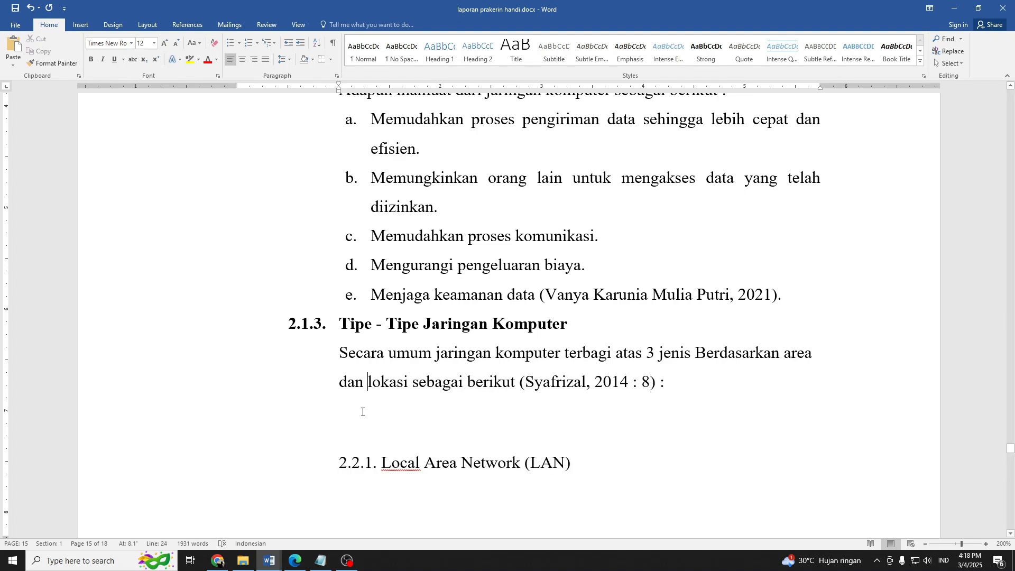
pyautogui.press('Left')
pyautogui.keyDown('ctrl'); pyautogui.scroll(-4, 393, 398); pyautogui.keyUp('ctrl')
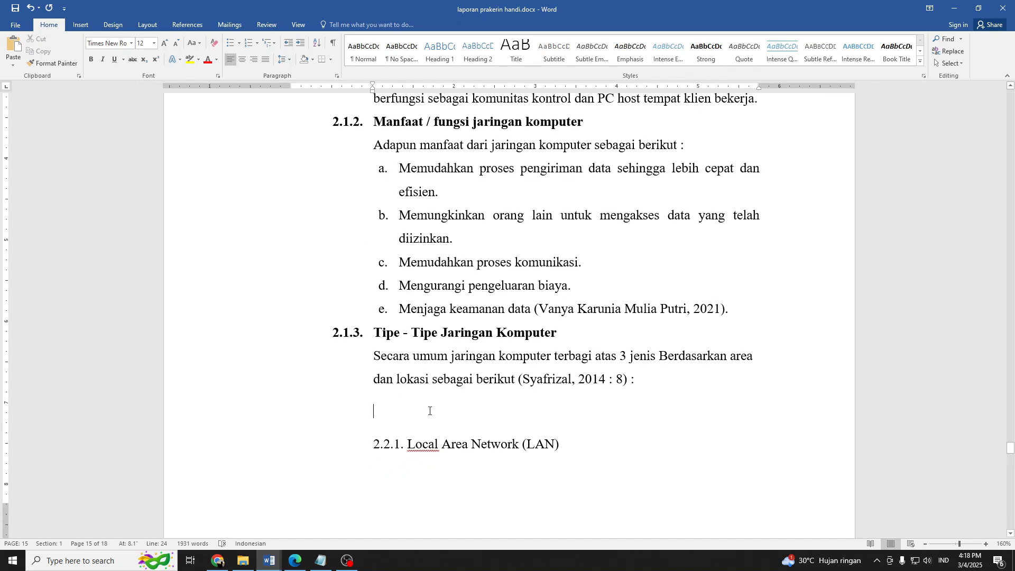
pyautogui.press('Down')
pyautogui.press('Delete')
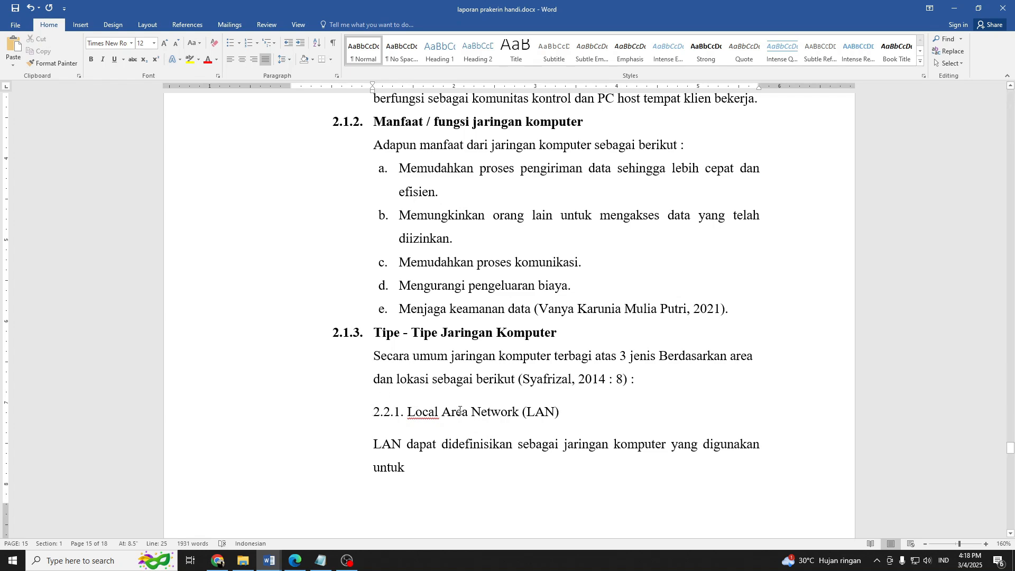
# Copy the 2.1.3 heading's numbered format onto the "2.2.1. Local Area Network (LAN)" line with Format Painter.
pyautogui.scroll(-3, 443, 397)
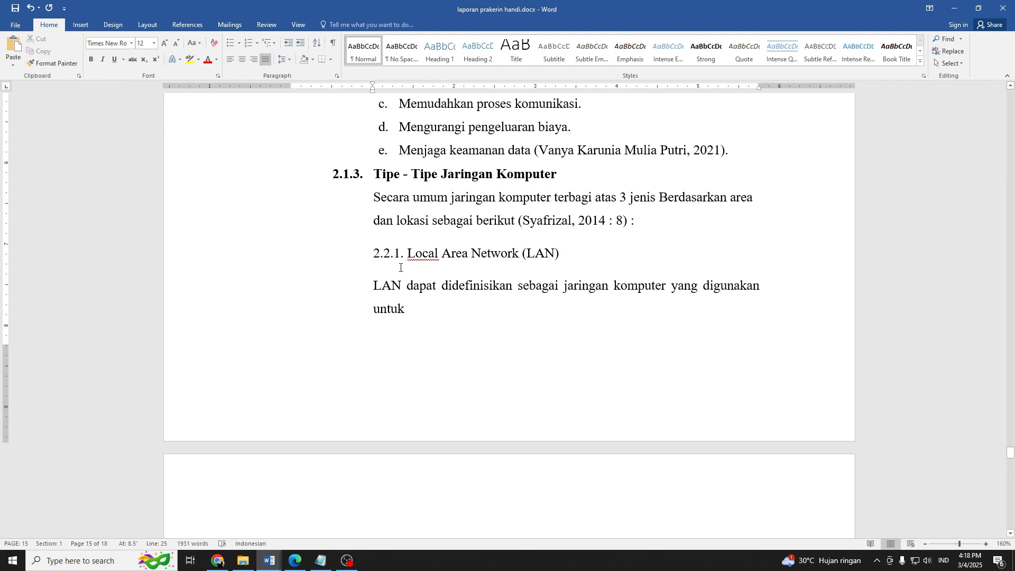
pyautogui.click(344, 181)
pyautogui.scroll(3, 461, 322)
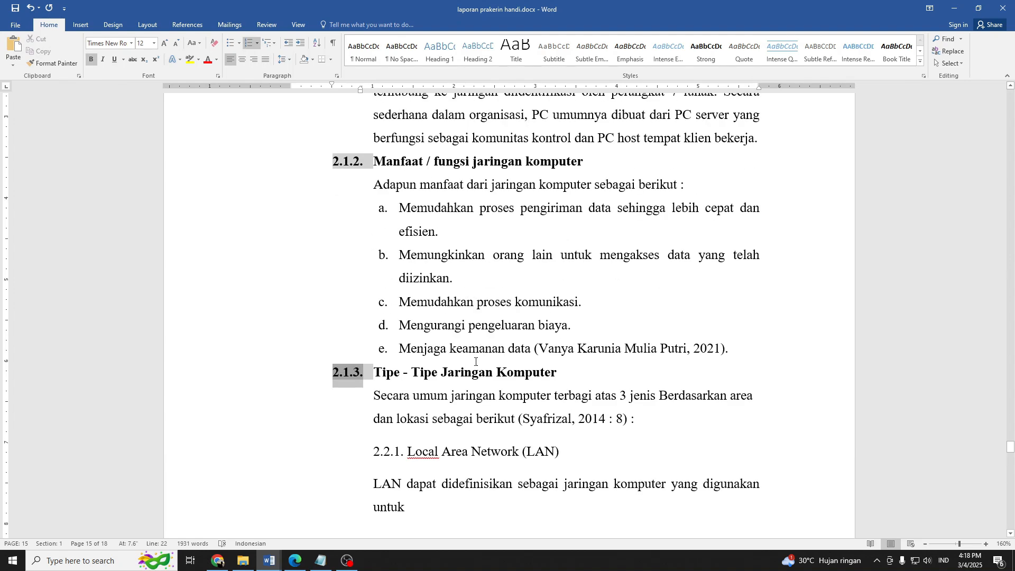
pyautogui.scroll(4, 460, 407)
pyautogui.scroll(-7, 460, 406)
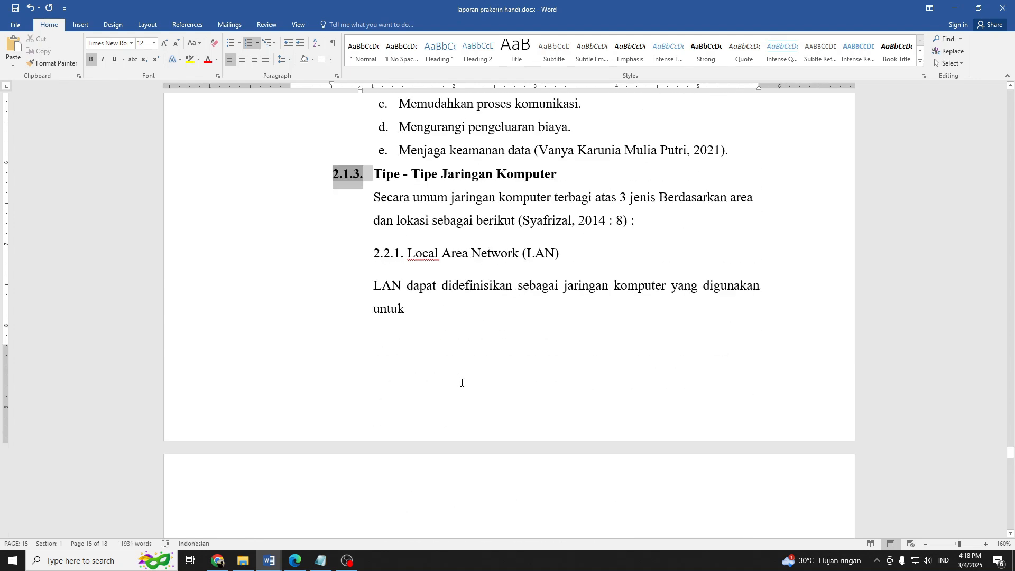
pyautogui.click(395, 258)
pyautogui.moveTo(401, 256); pyautogui.dragTo(373, 257)
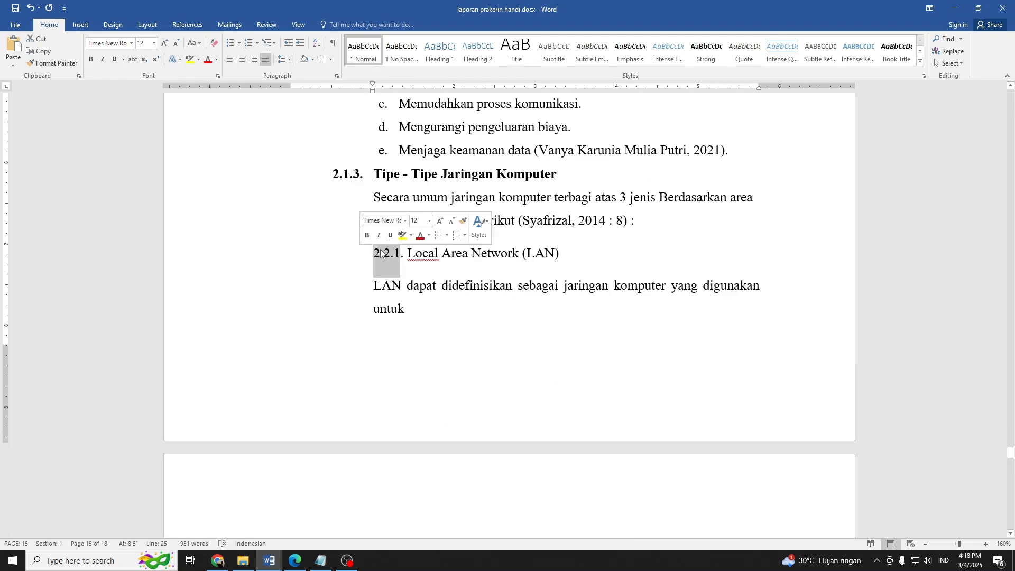
pyautogui.click(394, 173)
pyautogui.click(52, 63)
pyautogui.click(423, 253)
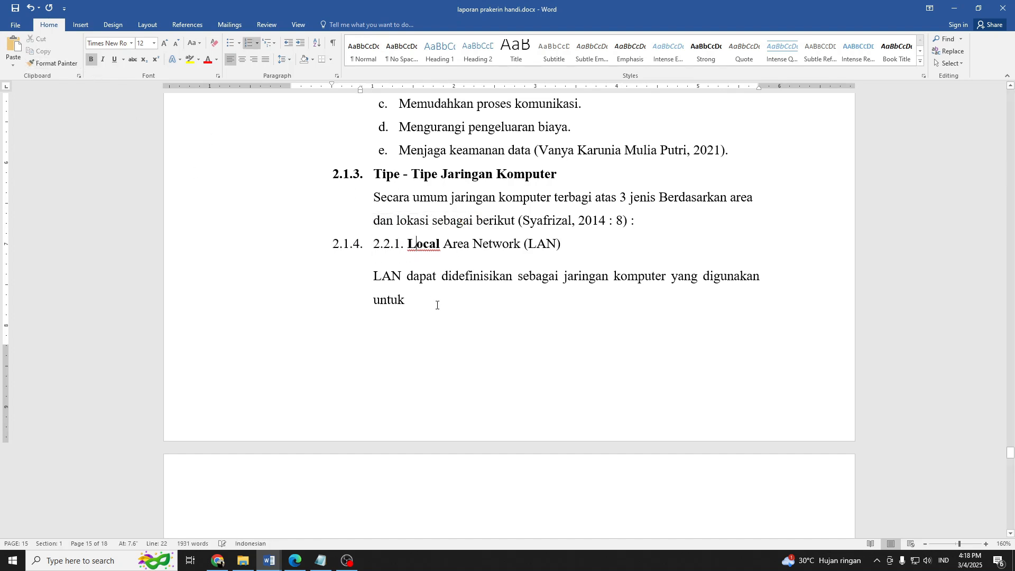
# Remove the typed "2.2.1." from the Local Area Network (LAN) heading and demote it one list level to 2.1.3.1.
pyautogui.click(404, 246)
pyautogui.press('BackSpace')
pyautogui.press('BackSpace')
pyautogui.press('BackSpace')
pyautogui.press('BackSpace')
pyautogui.press('BackSpace')
pyautogui.press('BackSpace')
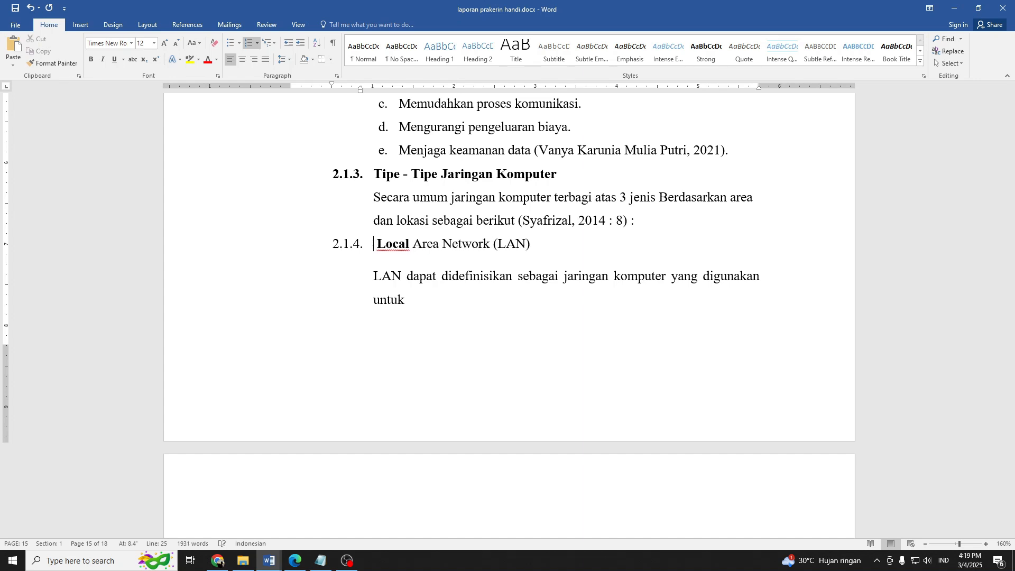
pyautogui.press('Tab')
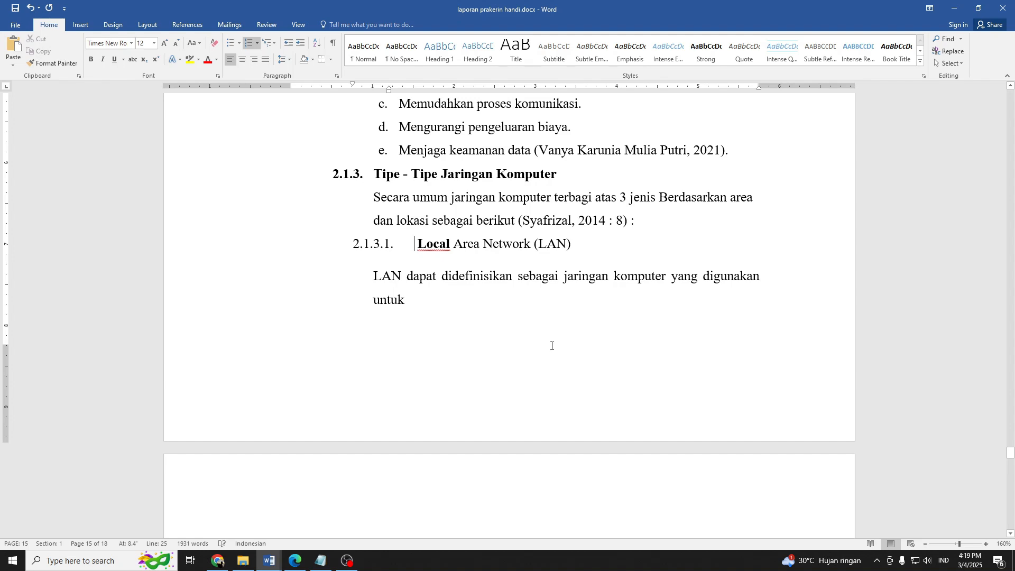
pyautogui.keyDown('ctrl'); pyautogui.scroll(-2, 551, 346); pyautogui.keyUp('ctrl')
pyautogui.scroll(3, 446, 296)
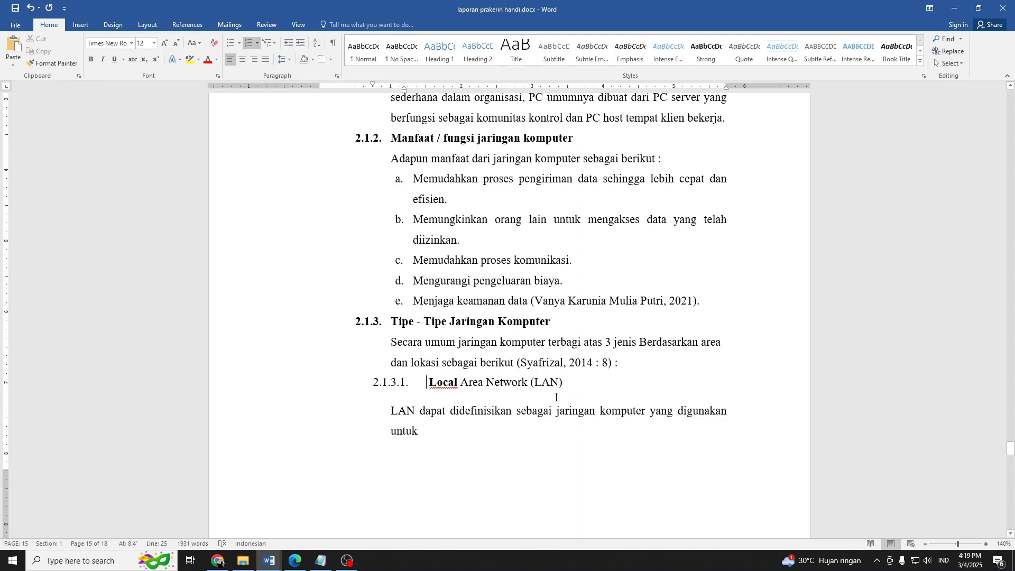
# Remove the 2.1.3.1 numbering from the Local Area Network (LAN) line and make it item "a." of a lettered list.
pyautogui.press('super')
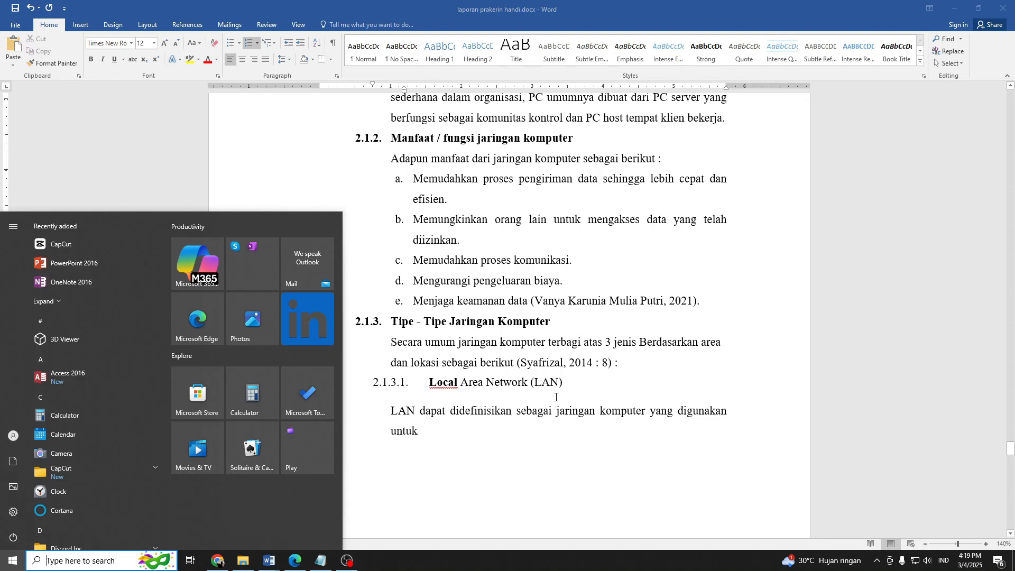
pyautogui.press('super')
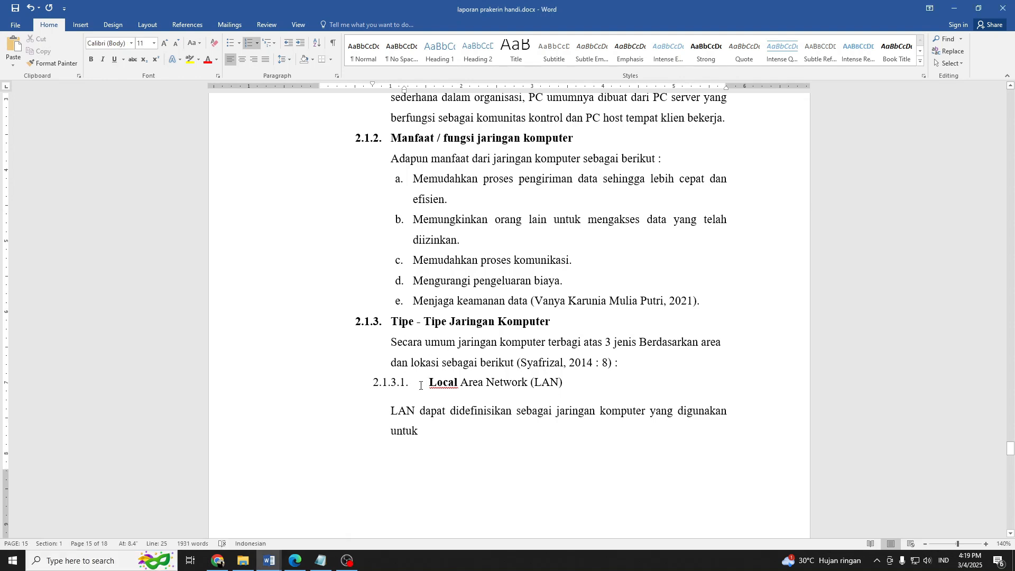
pyautogui.press('BackSpace')
pyautogui.press('BackSpace')
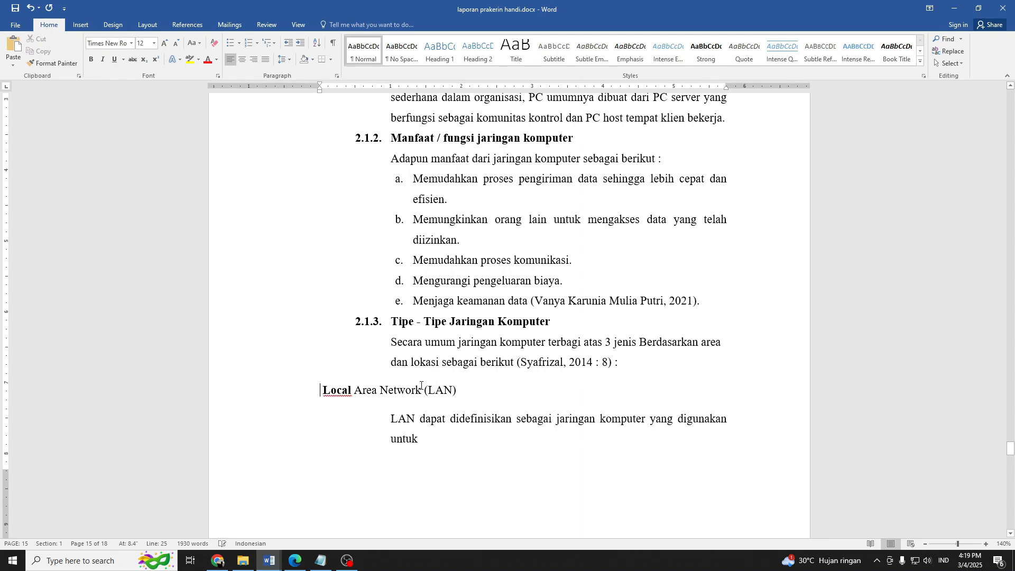
pyautogui.press('Tab')
pyautogui.press('Tab')
pyautogui.press('Tab')
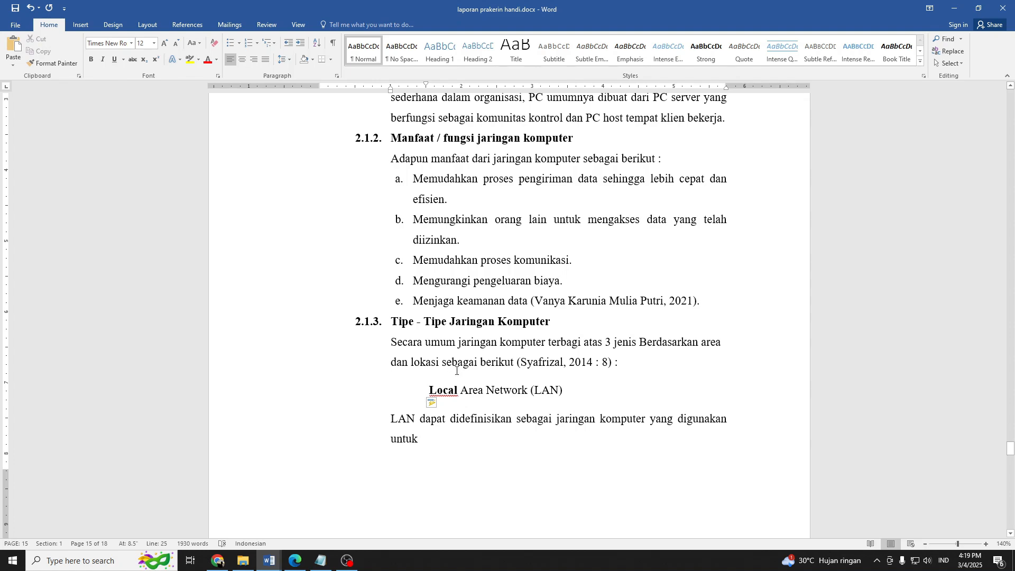
pyautogui.scroll(-2, 457, 371)
pyautogui.press('BackSpace')
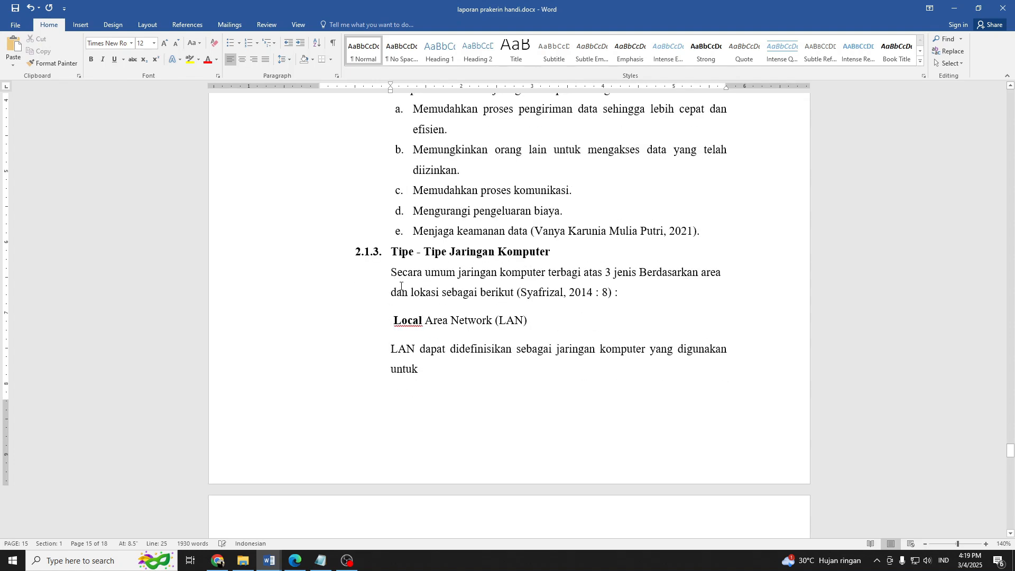
pyautogui.click(248, 43)
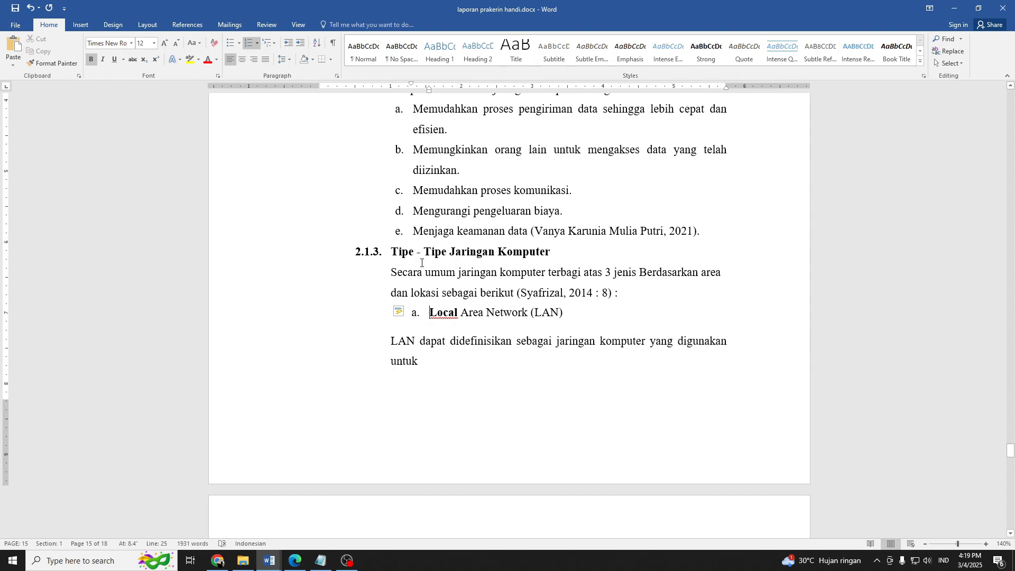
# Align the "a. Local Area Network (LAN)" item with the lettered list in 2.1.2 and remove the bold from "Local".
pyautogui.scroll(3, 428, 317)
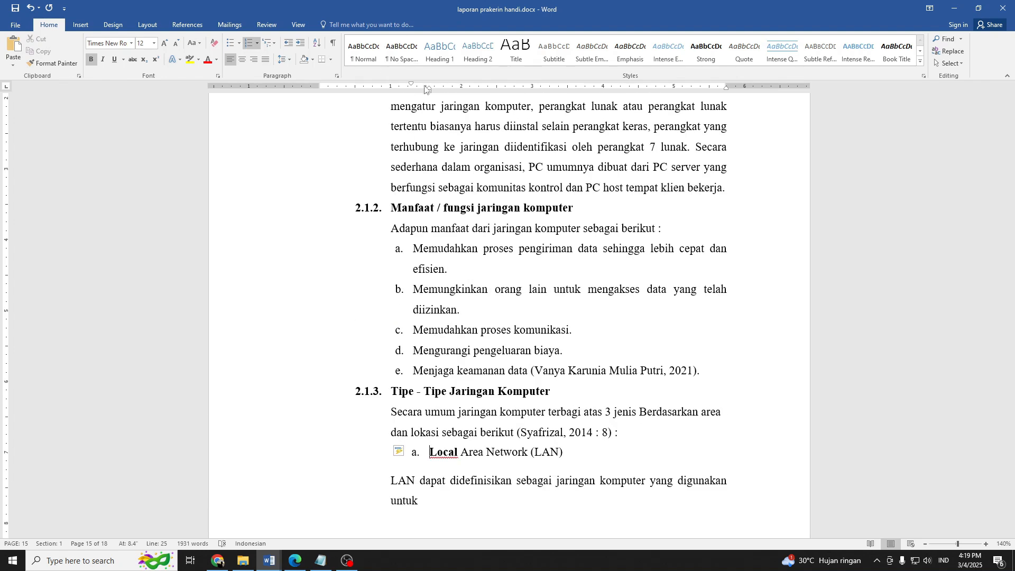
pyautogui.moveTo(429, 95); pyautogui.dragTo(413, 97)
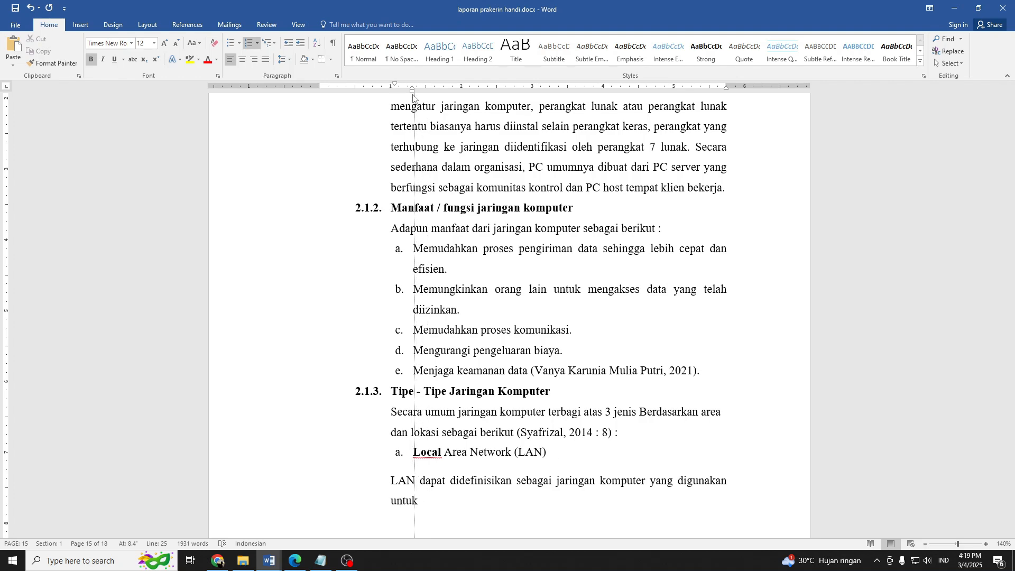
pyautogui.scroll(-3, 456, 272)
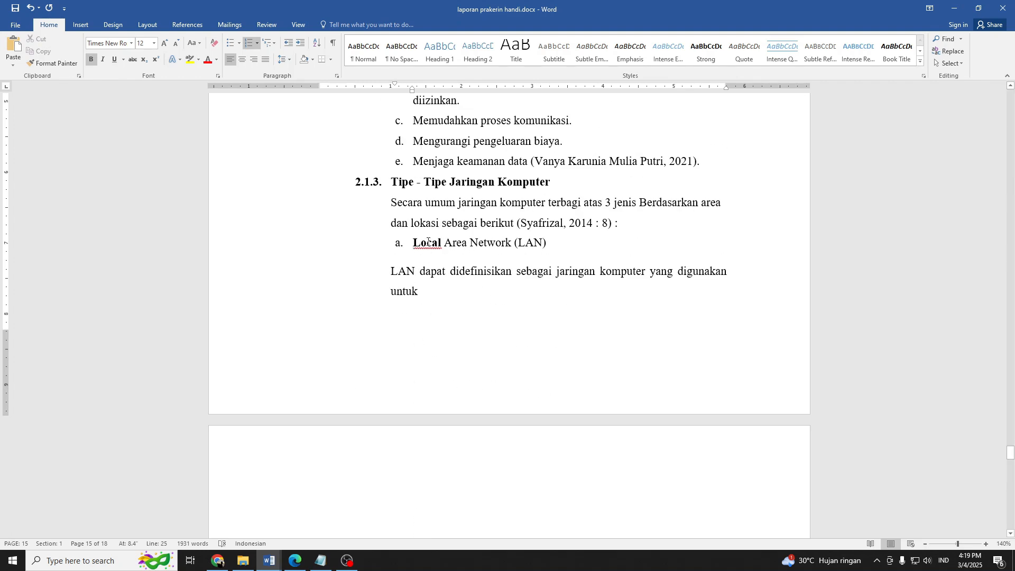
pyautogui.doubleClick(428, 242)
pyautogui.hotkey('ctrl', 'b')
pyautogui.click(431, 271)
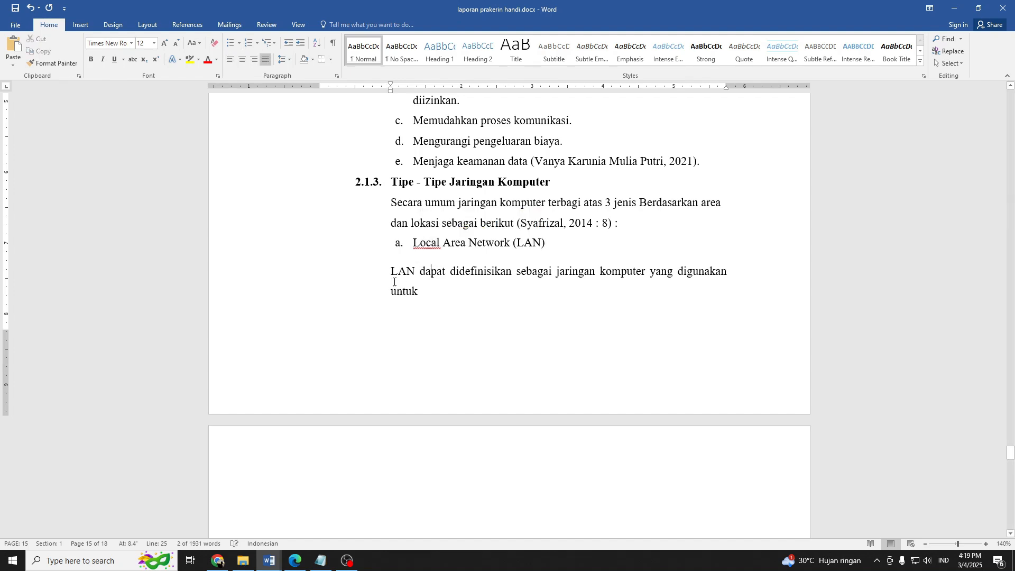
pyautogui.moveTo(393, 281); pyautogui.dragTo(729, 423)
pyautogui.scroll(-3, 465, 283)
pyautogui.scroll(-2, 496, 370)
pyautogui.scroll(-1, 477, 313)
pyautogui.scroll(-1, 497, 315)
pyautogui.scroll(2, 530, 294)
pyautogui.scroll(6, 530, 294)
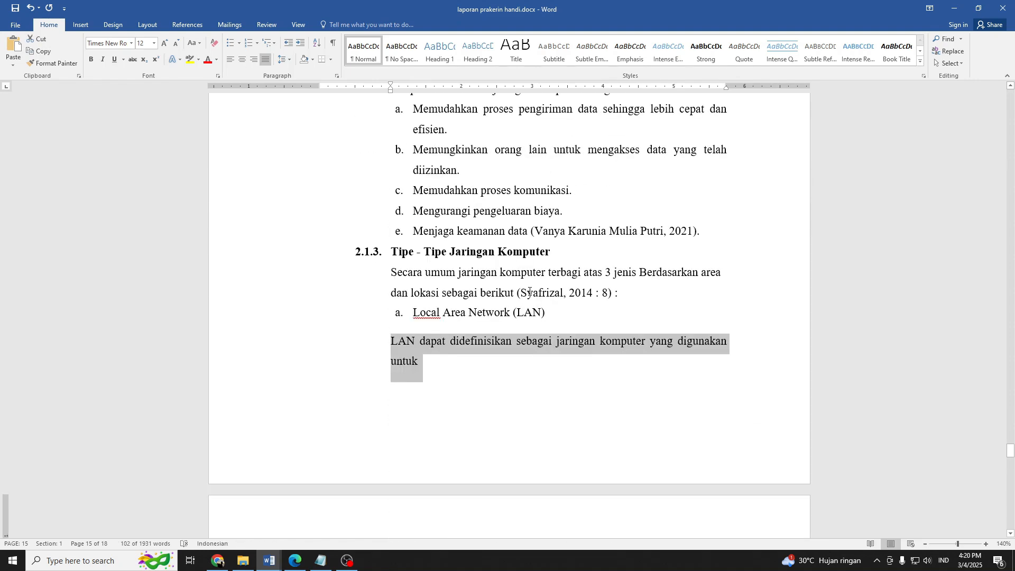
pyautogui.press('super+Right')
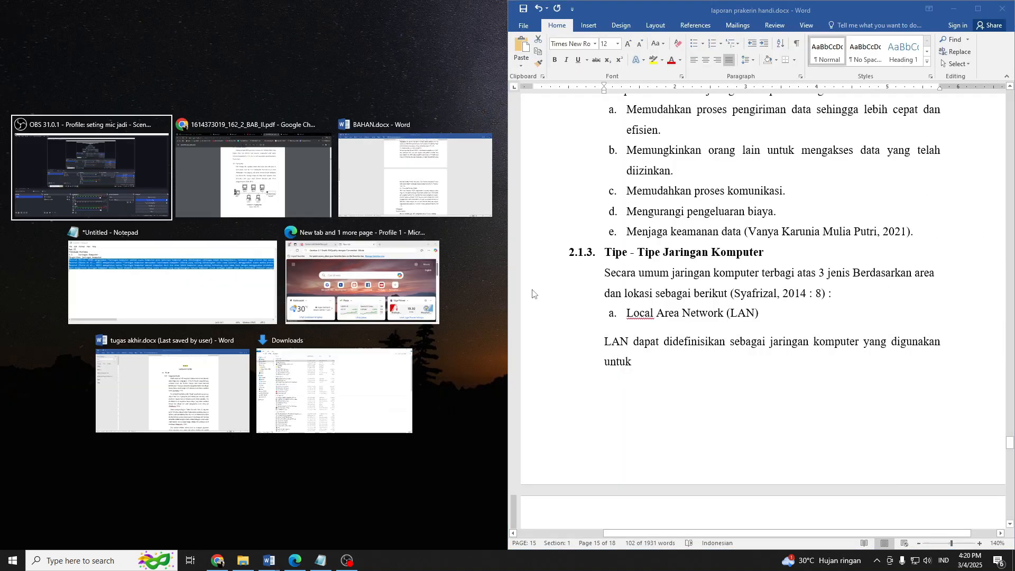
pyautogui.click(264, 189)
pyautogui.scroll(15, 318, 299)
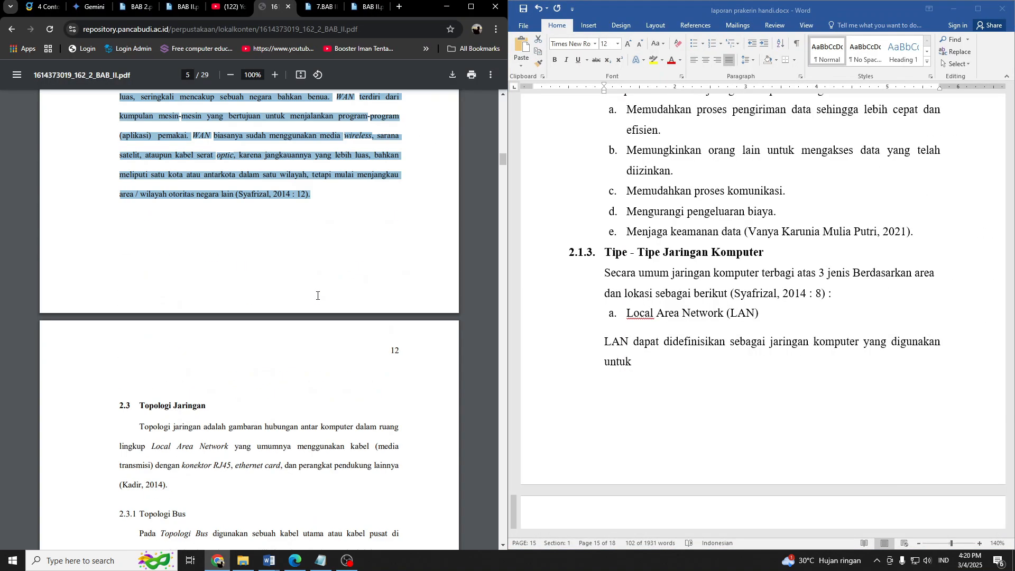
pyautogui.scroll(12, 318, 295)
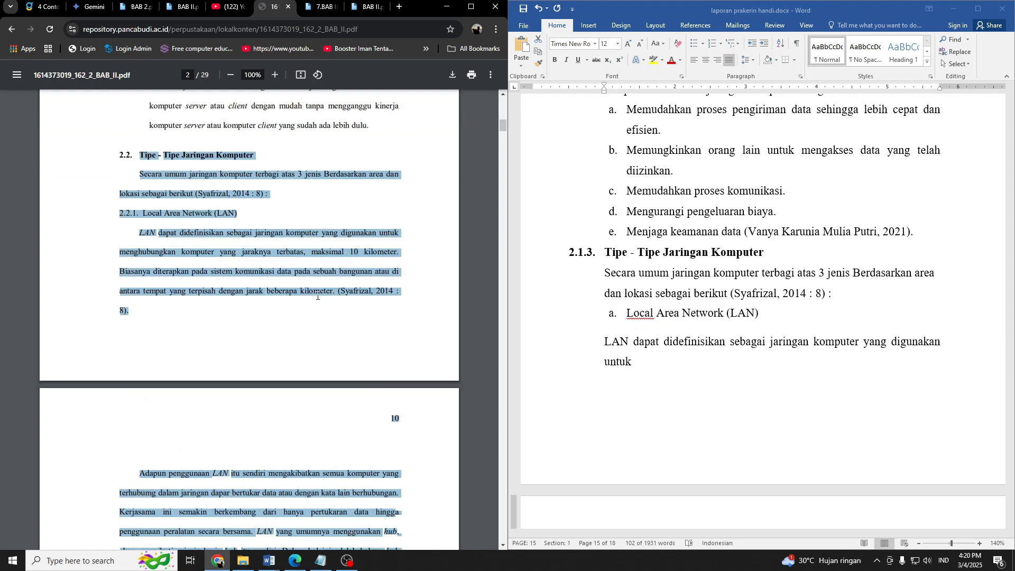
pyautogui.scroll(-8, 317, 296)
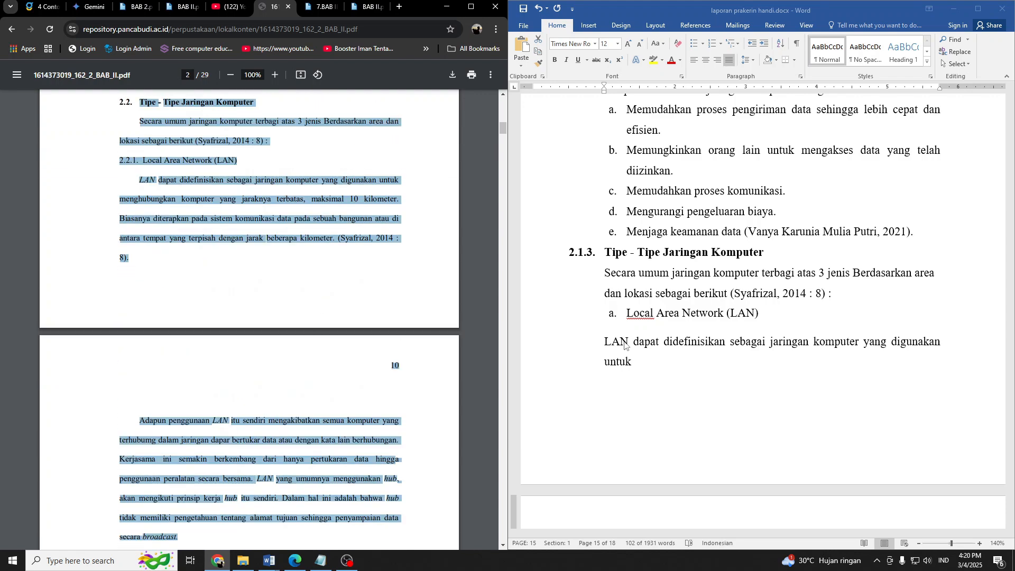
pyautogui.scroll(1, 679, 381)
pyautogui.scroll(-2, 681, 384)
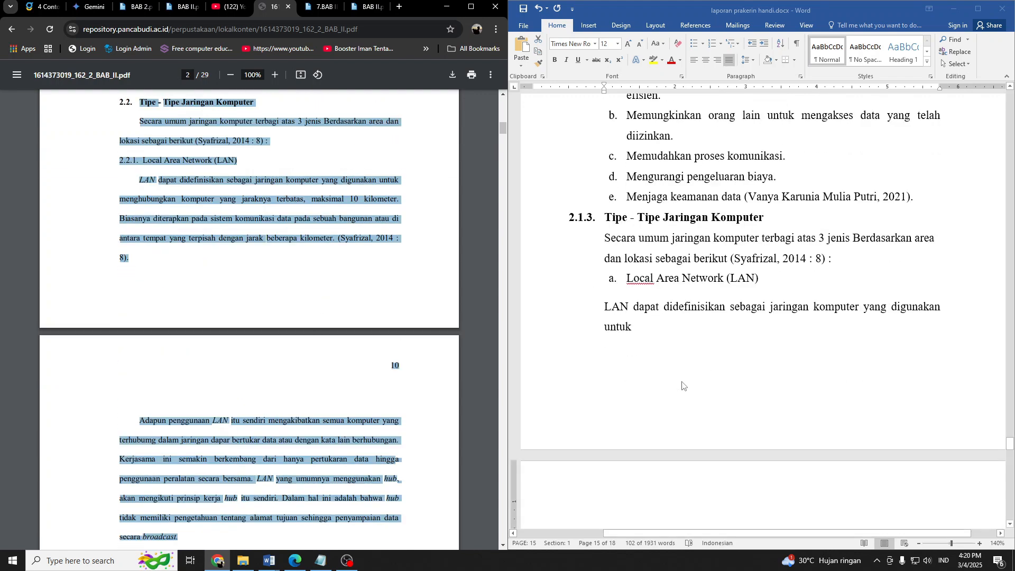
# Put the "LAN dapat didefinisikan" line directly beneath the "a. Local Area Network (LAN)" item, aligned with the item's text.
pyautogui.tripleClick(603, 311)
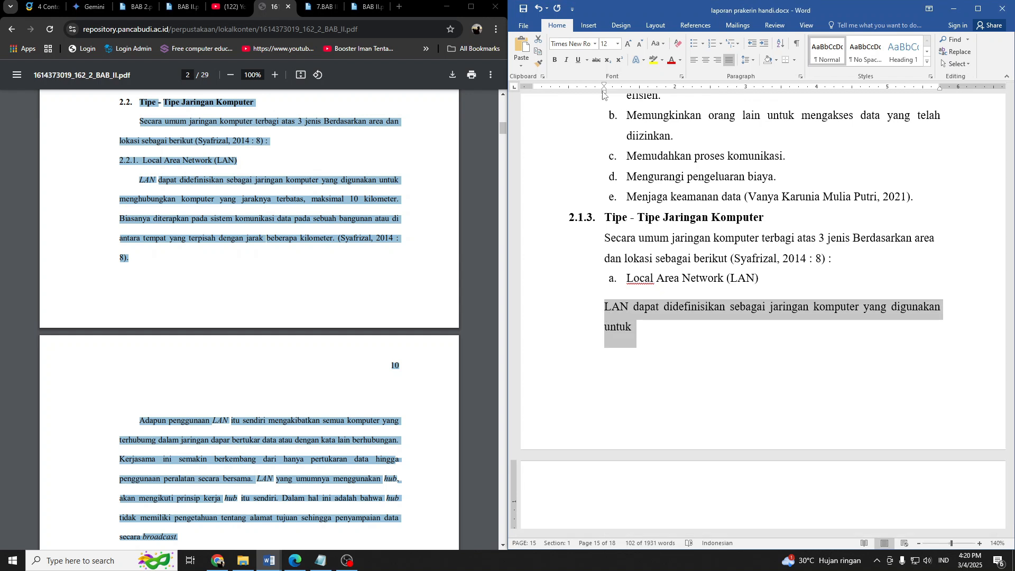
pyautogui.click(602, 310)
pyautogui.press('BackSpace')
pyautogui.press('BackSpace')
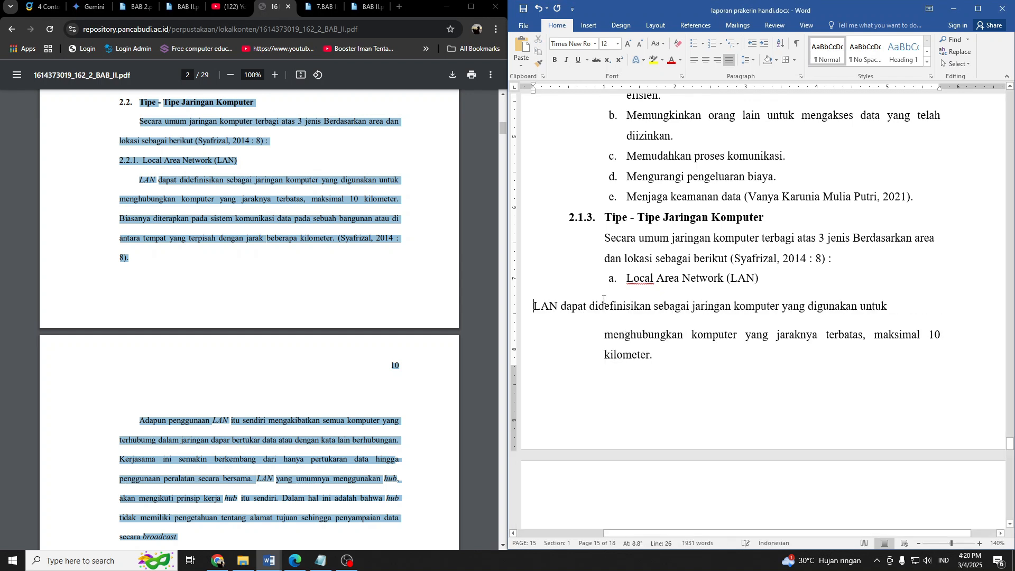
pyautogui.press('Return')
pyautogui.press('BackSpace')
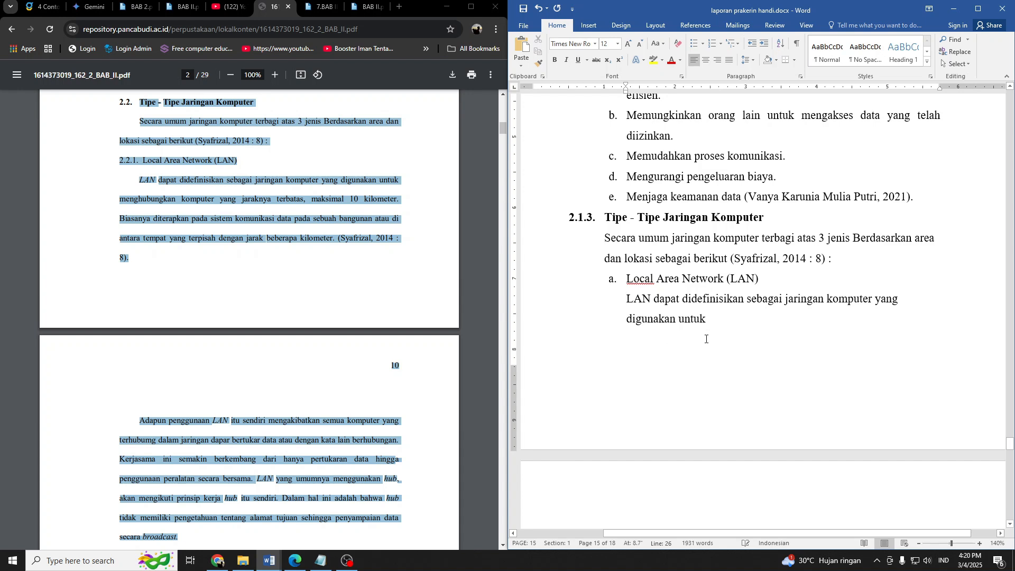
# Join the "menghubungkan komputer yang jaraknya terbatas" line to the end of the LAN definition paragraph.
pyautogui.scroll(-4, 706, 339)
pyautogui.click(605, 370)
pyautogui.press('BackSpace')
pyautogui.press('BackSpace')
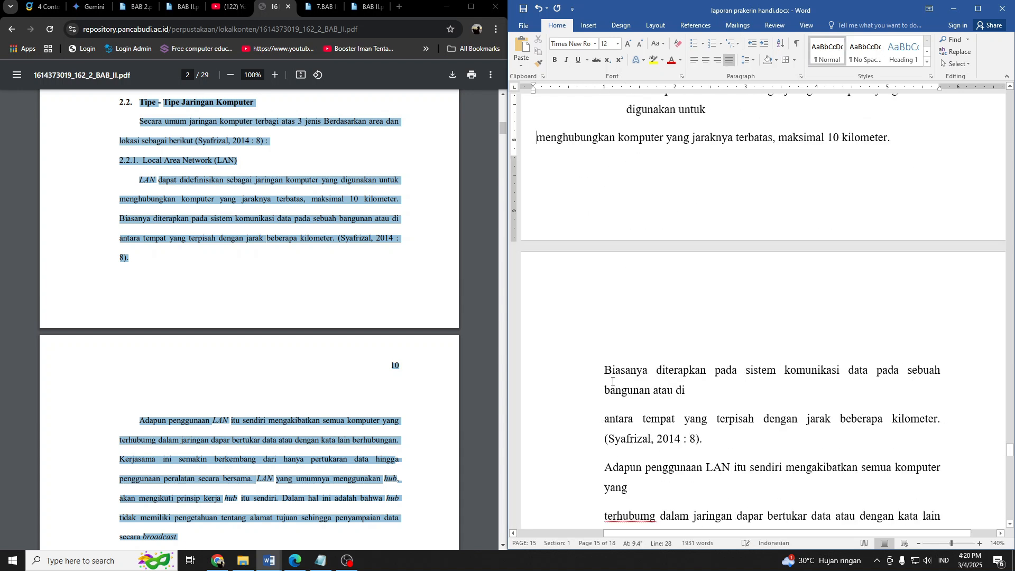
pyautogui.scroll(2, 612, 380)
pyautogui.scroll(-4, 641, 355)
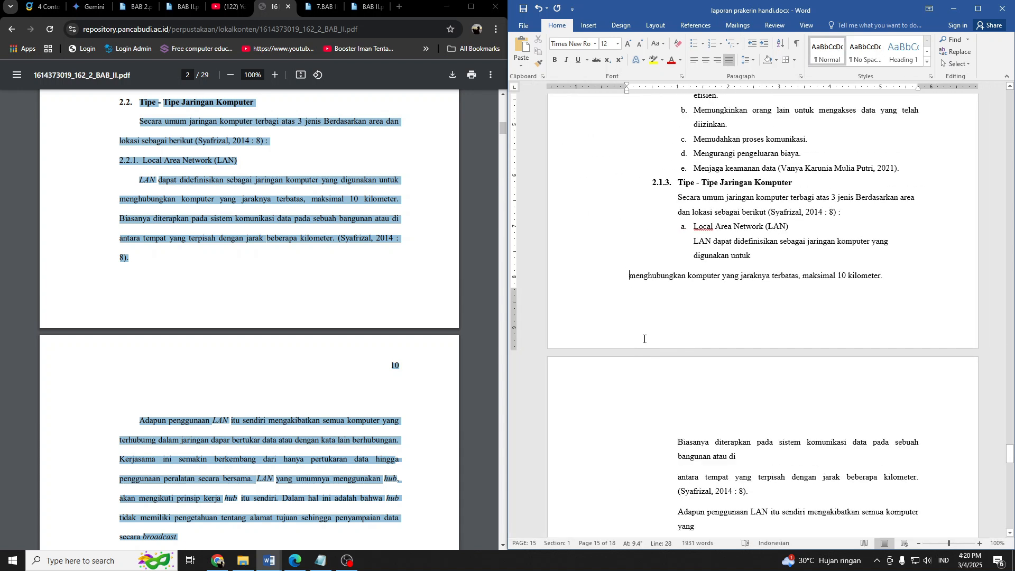
pyautogui.press('BackSpace')
pyautogui.press('BackSpace')
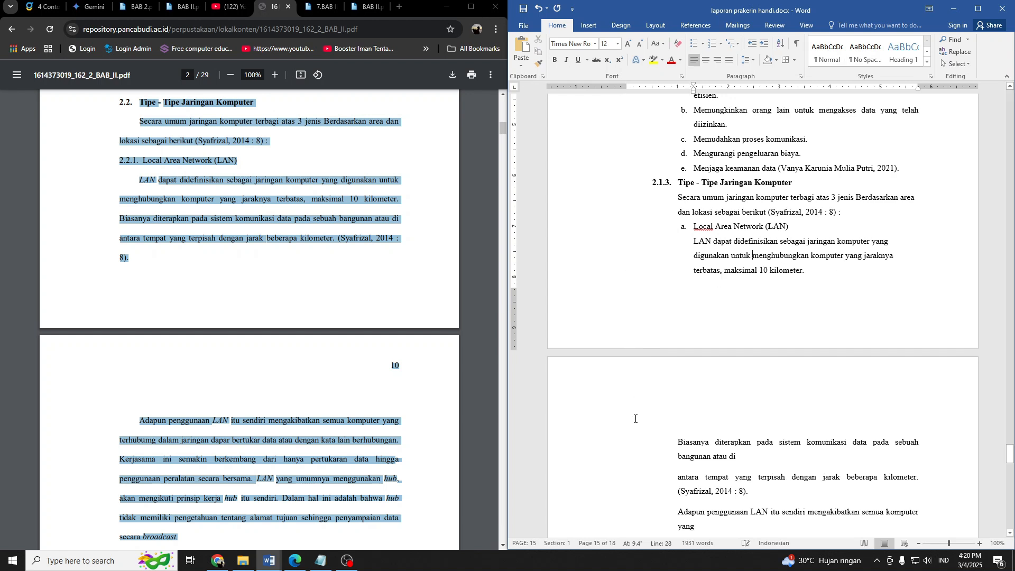
# Join the "Biasanya diterapkan pada sistem komunikasi" and "antara tempat yang terpisah" lines to the LAN definition paragraph.
pyautogui.click(669, 441)
pyautogui.press('BackSpace')
pyautogui.press('BackSpace')
pyautogui.press('BackSpace')
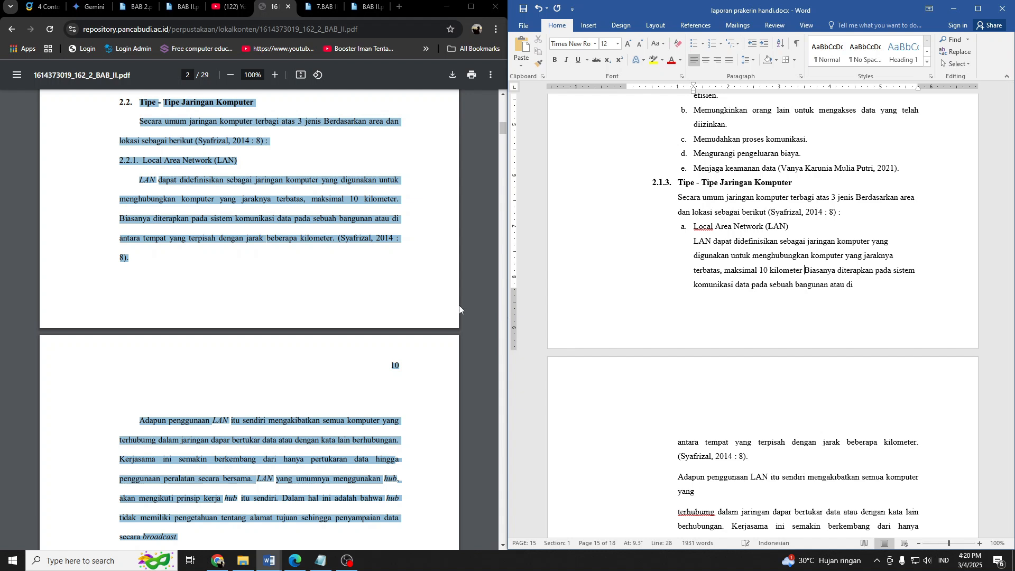
pyautogui.scroll(-2, 683, 346)
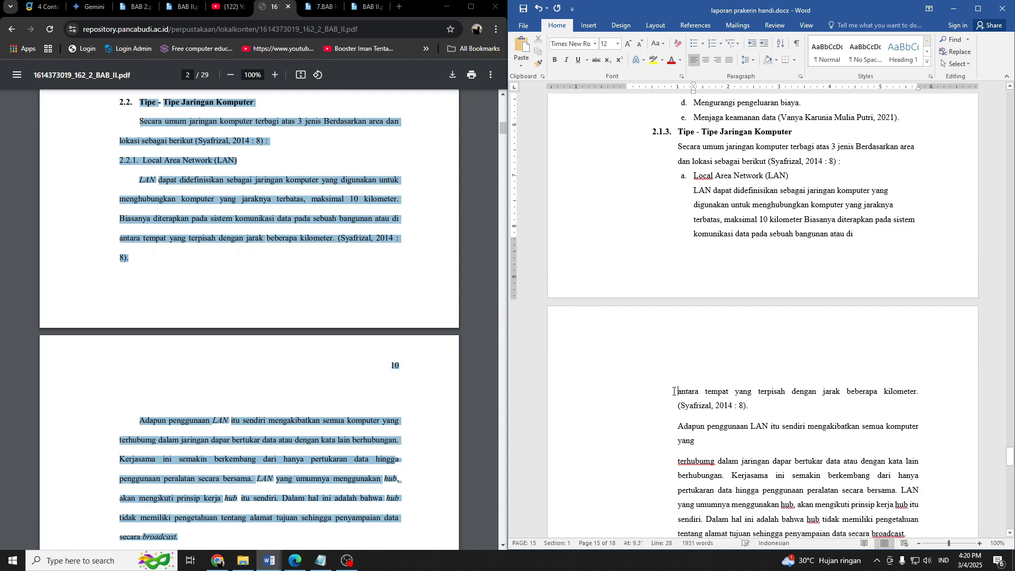
pyautogui.press('BackSpace')
pyautogui.scroll(-1, 687, 402)
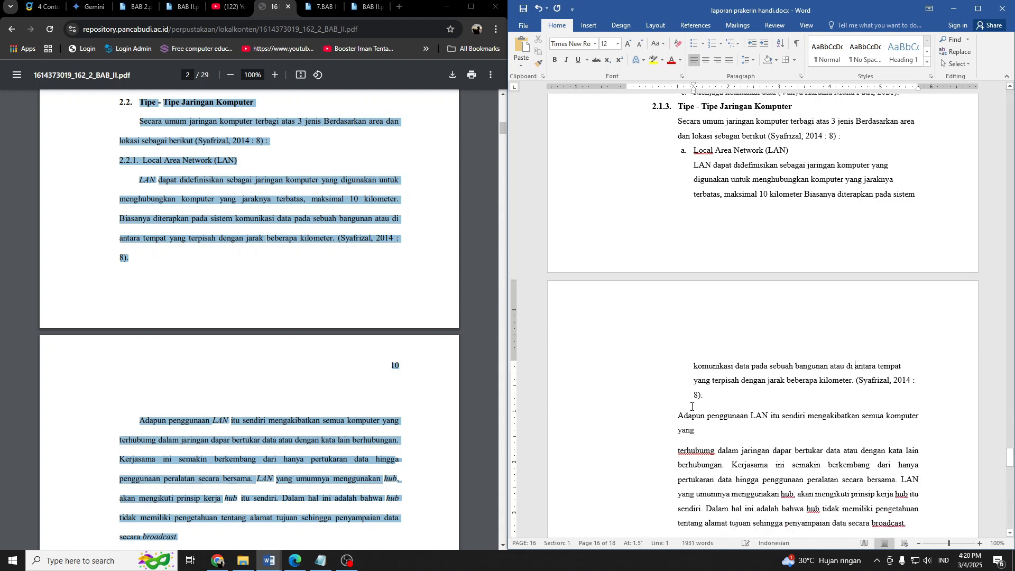
# Delete the colon between 2014 and the page number in the citation ending the LAN definition paragraph.
pyautogui.press('BackSpace')
pyautogui.press('BackSpace')
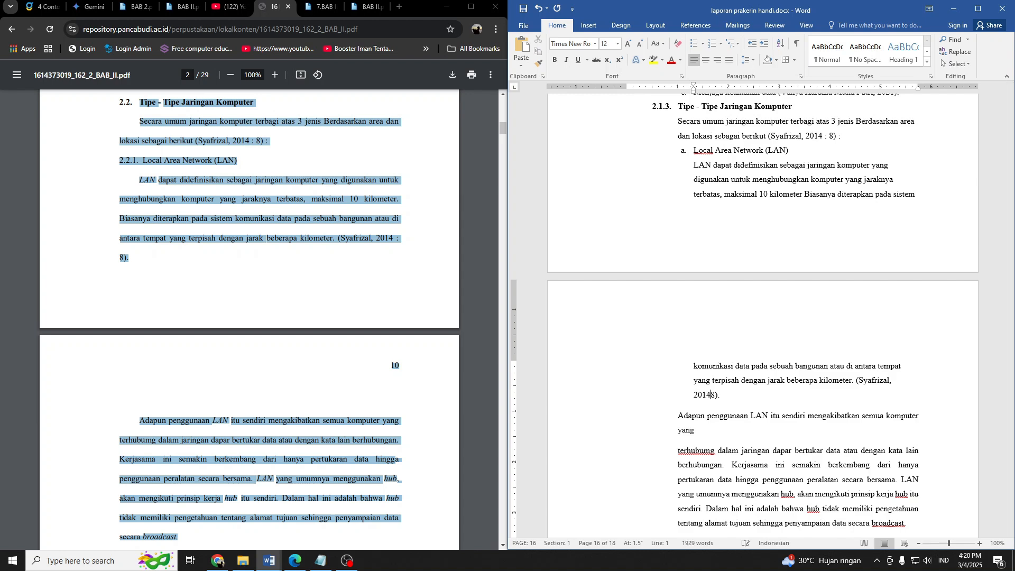
pyautogui.scroll(-4, 687, 352)
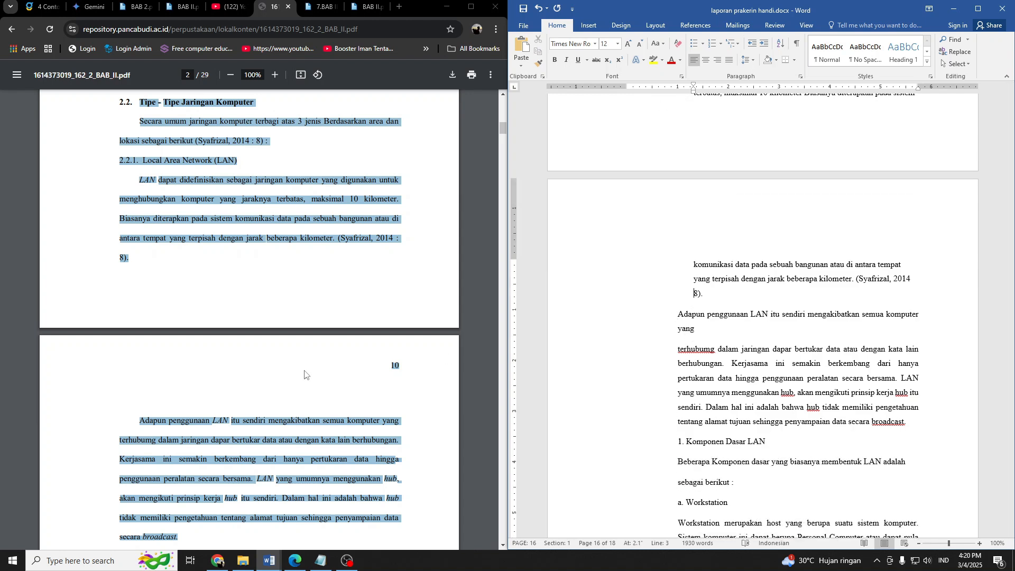
# Indent the first line of the "Adapun penggunaan LAN" paragraph and join the "terhubumg dalam jaringan" text to it.
pyautogui.scroll(-2, 304, 371)
pyautogui.click(674, 318)
pyautogui.press('Tab')
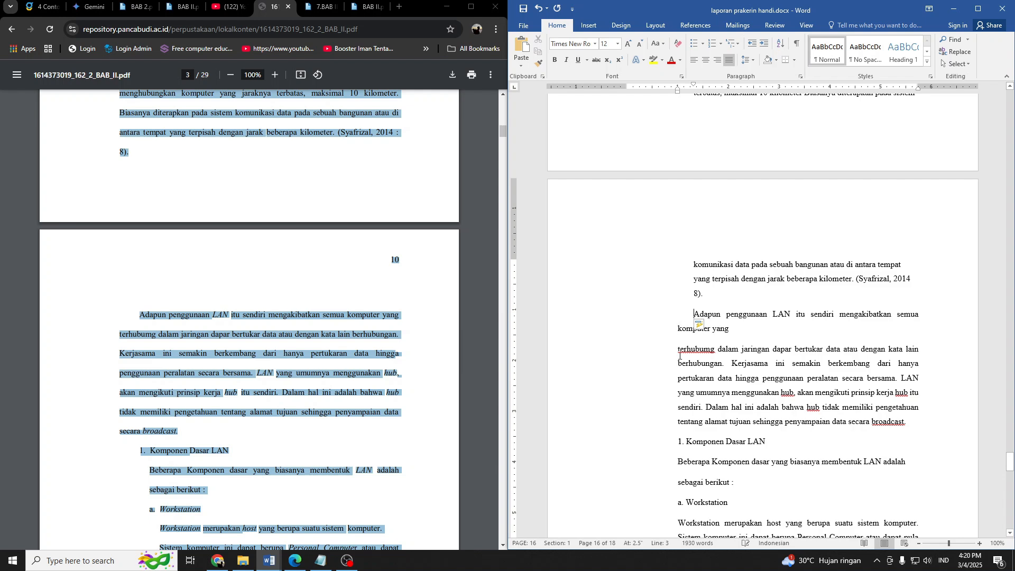
pyautogui.press('BackSpace')
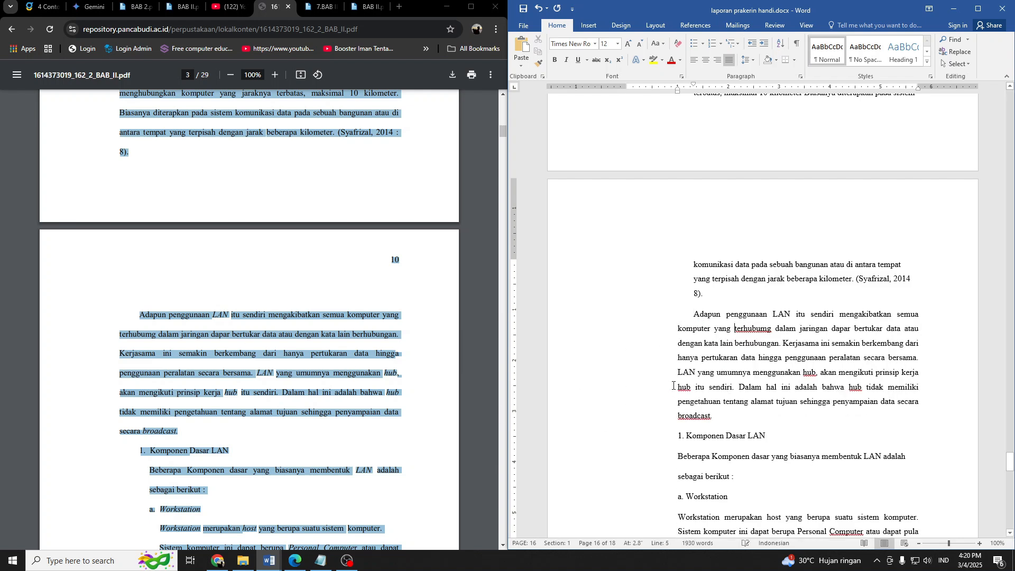
# Replace the typed number before the Komponen Dasar LAN subheading with automatic 1., 2., 3. numbering and restart it at 1.
pyautogui.scroll(-3, 353, 357)
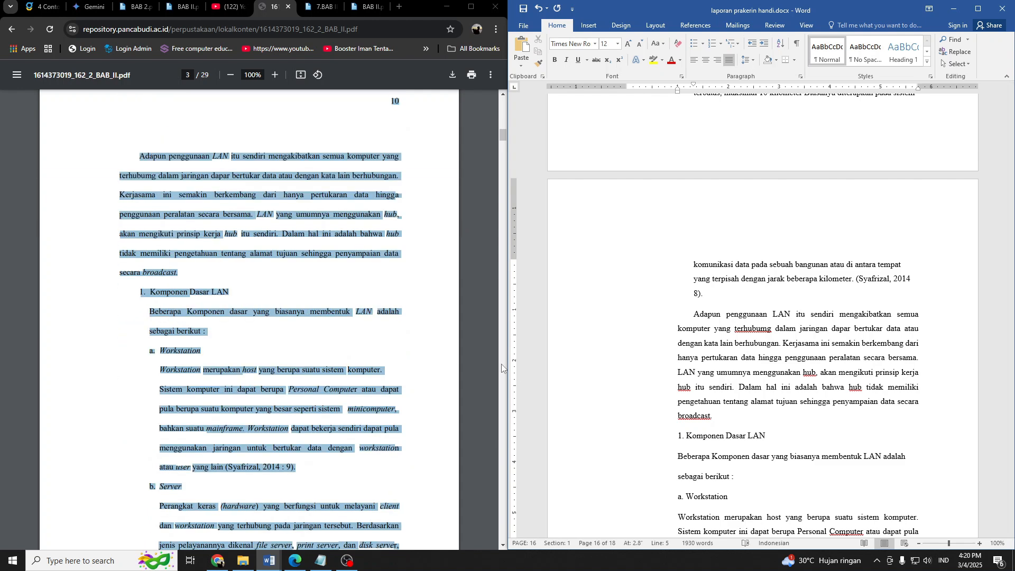
pyautogui.scroll(-1, 709, 388)
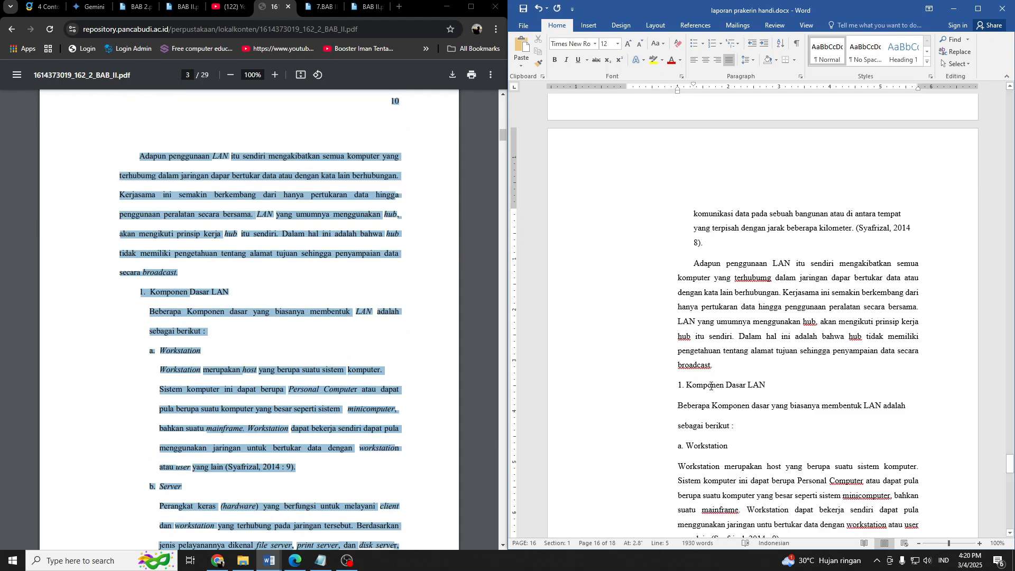
pyautogui.scroll(-1, 710, 386)
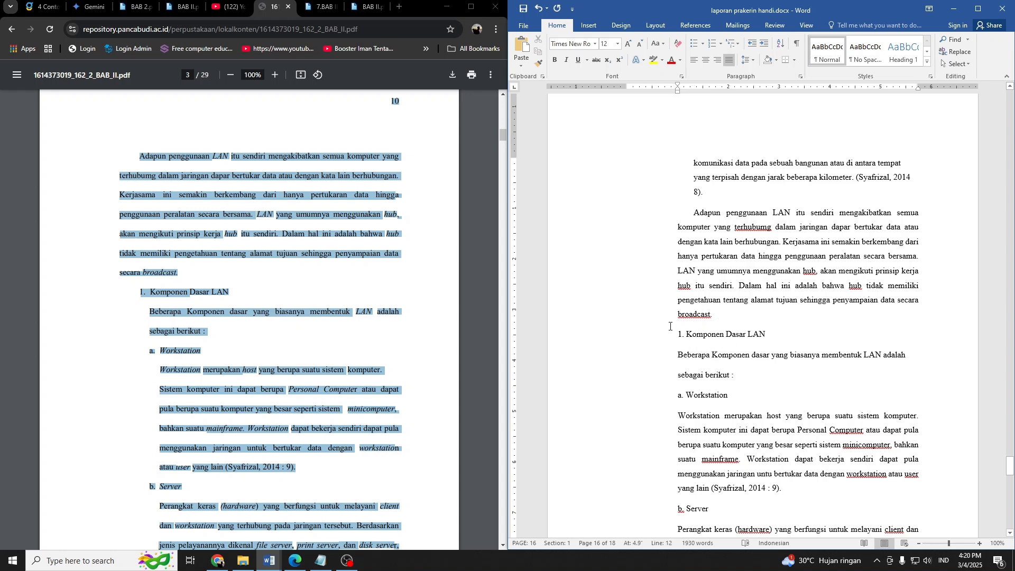
pyautogui.click(712, 43)
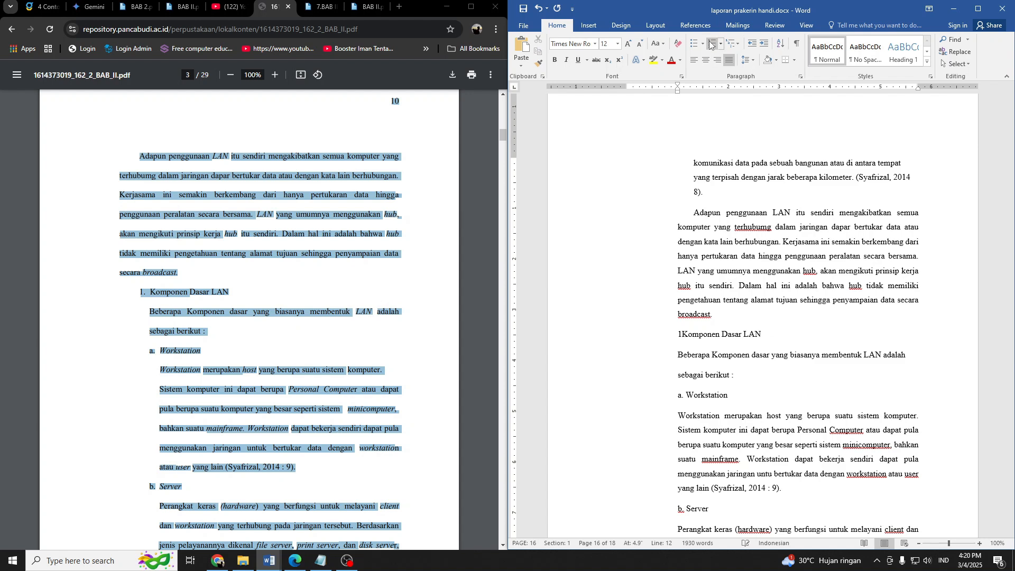
pyautogui.click(711, 44)
pyautogui.press('Delete')
pyautogui.click(711, 44)
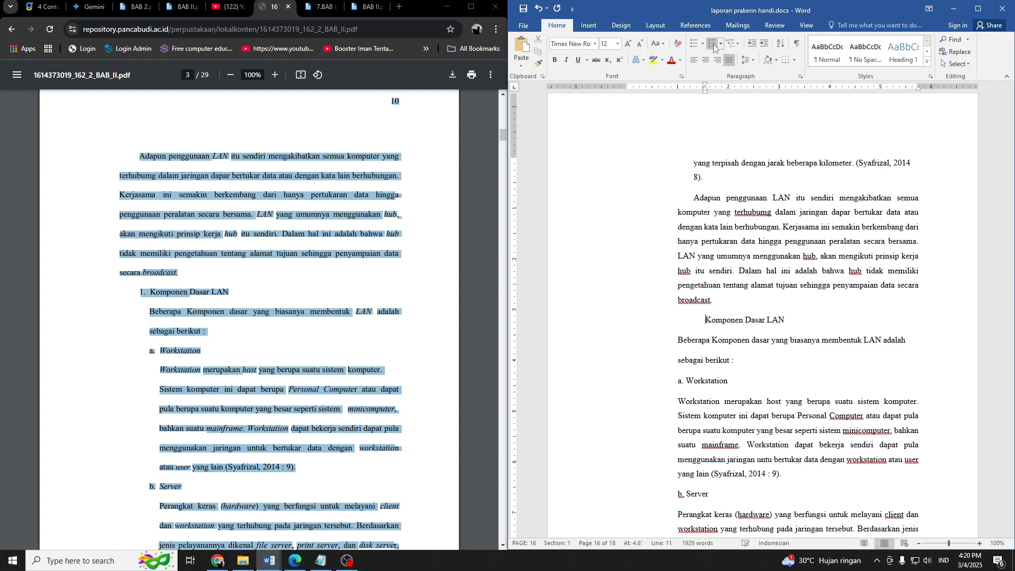
pyautogui.click(722, 45)
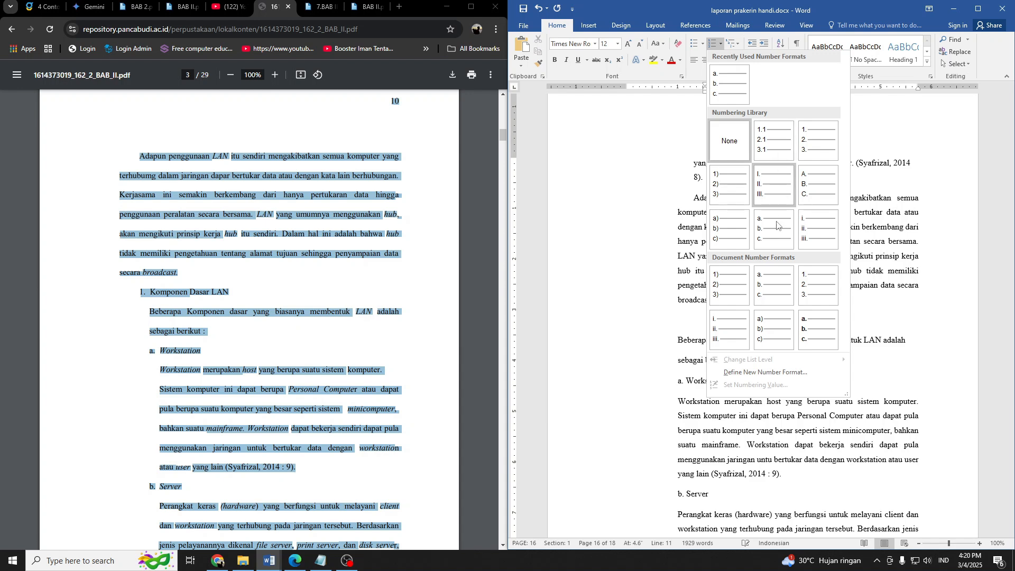
pyautogui.click(819, 140)
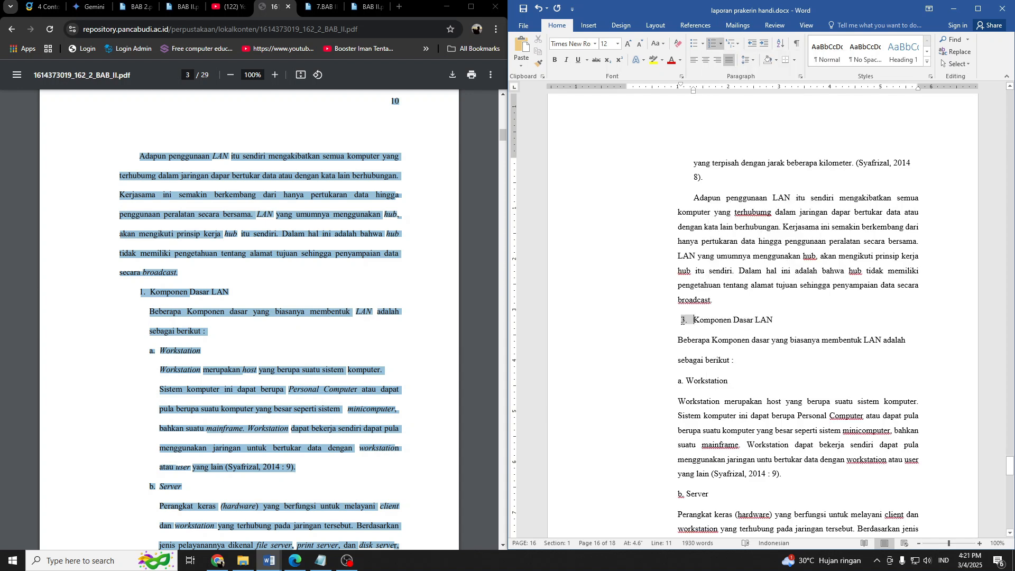
pyautogui.rightClick(682, 319)
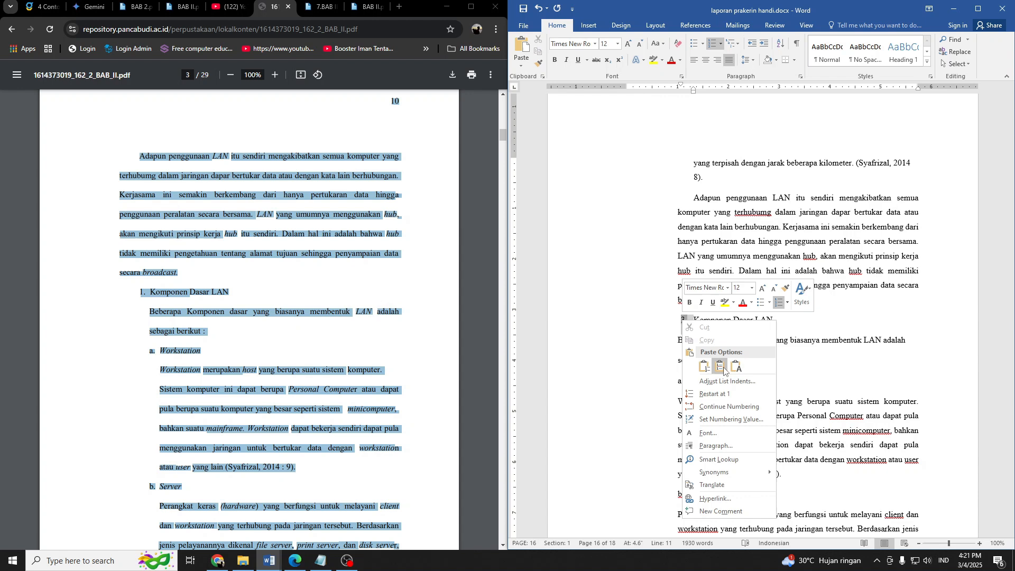
pyautogui.click(714, 393)
# Join the "sebagai berikut :" line to the end of the "Beberapa Komponen dasar" paragraph.
pyautogui.scroll(-2, 650, 306)
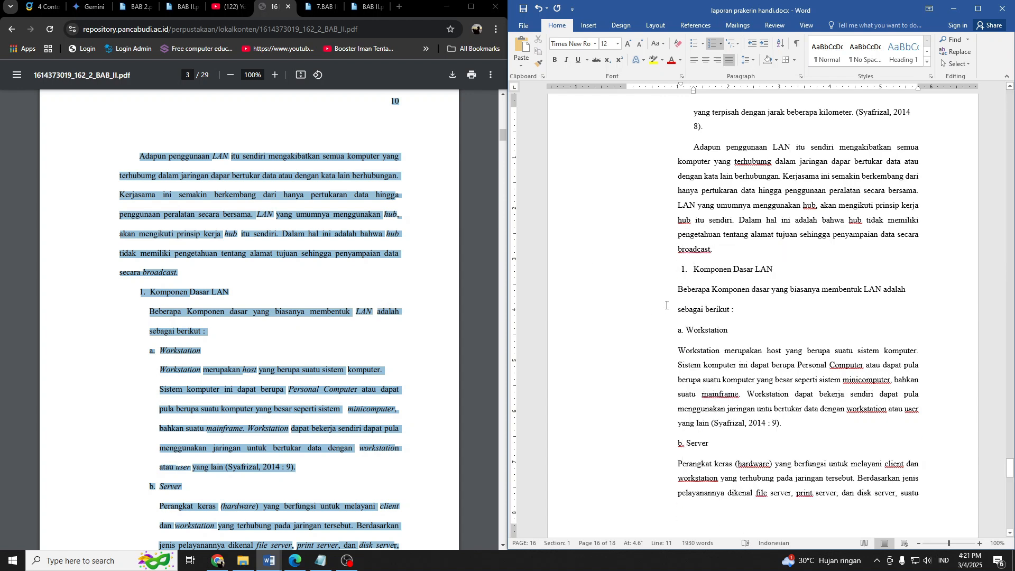
pyautogui.click(677, 309)
pyautogui.press('BackSpace')
pyautogui.press('BackSpace')
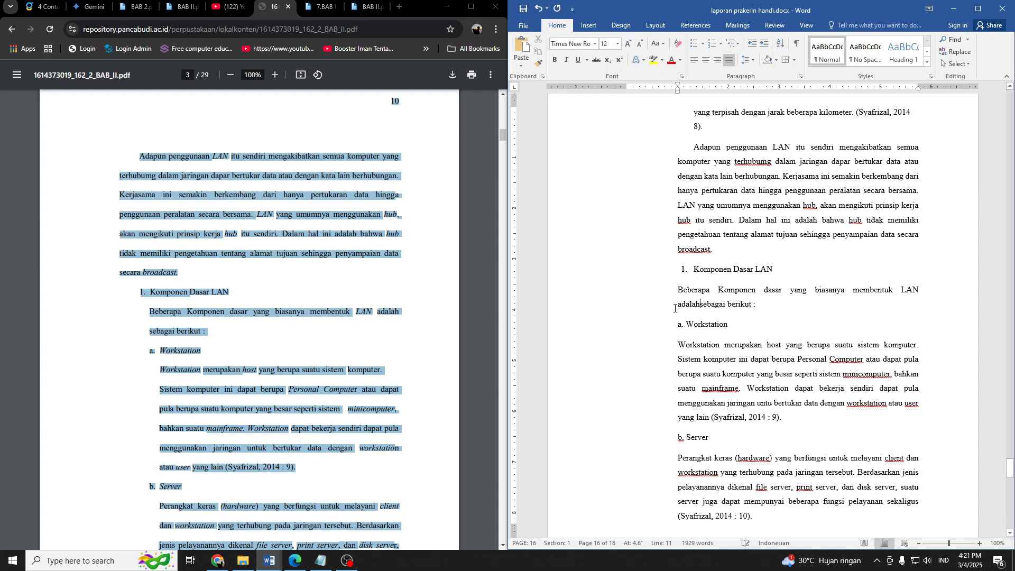
# Replace the typed letter before the Workstation subheading with automatic i., ii., iii. numbering.
pyautogui.click(684, 324)
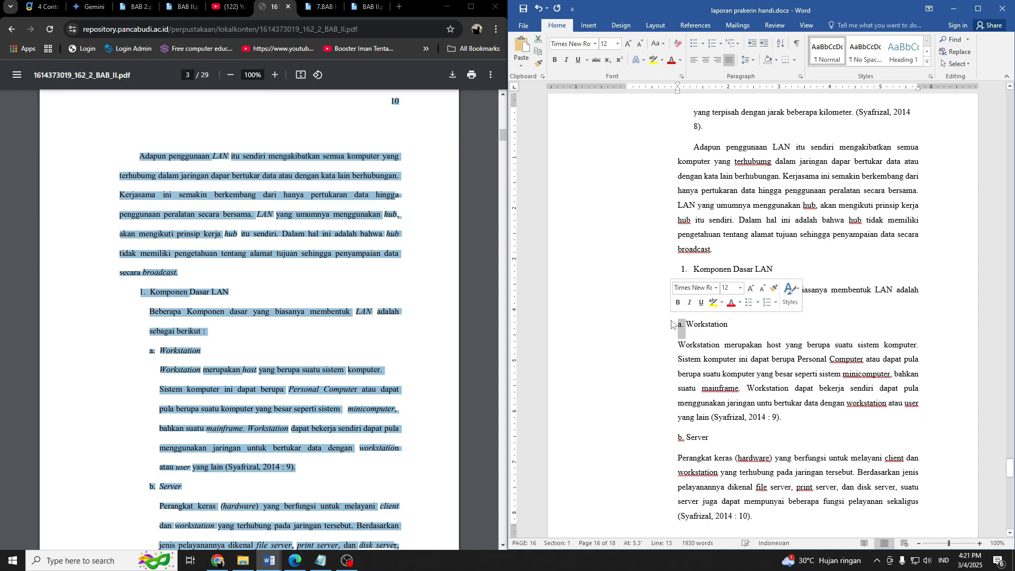
pyautogui.click(721, 47)
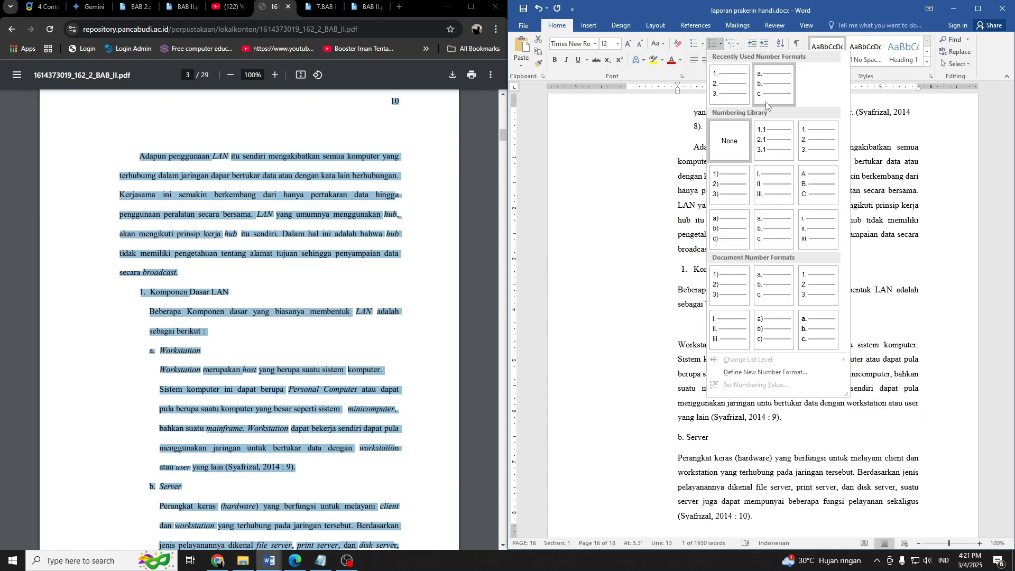
pyautogui.click(747, 333)
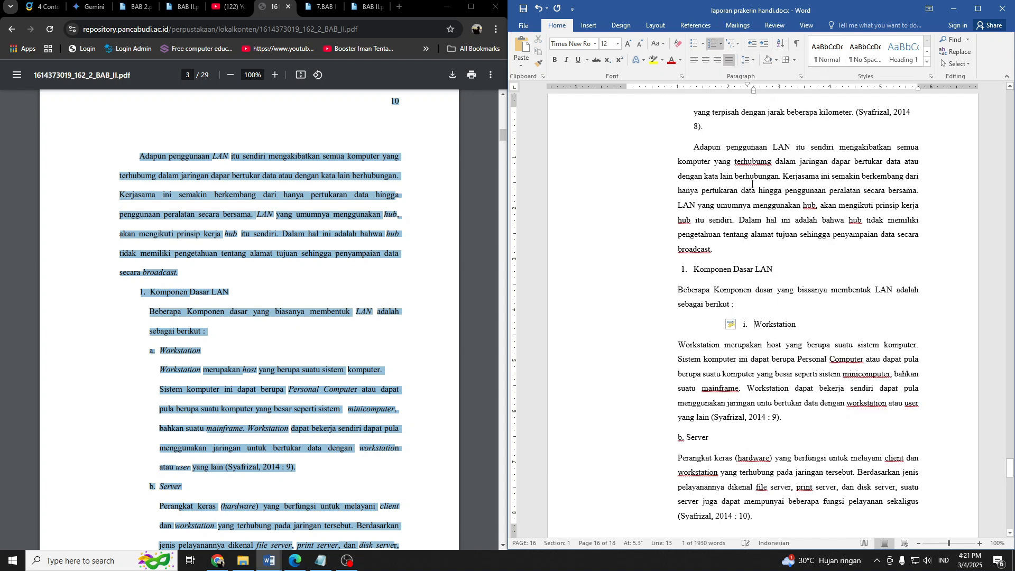
pyautogui.rightClick(745, 326)
pyautogui.click(781, 398)
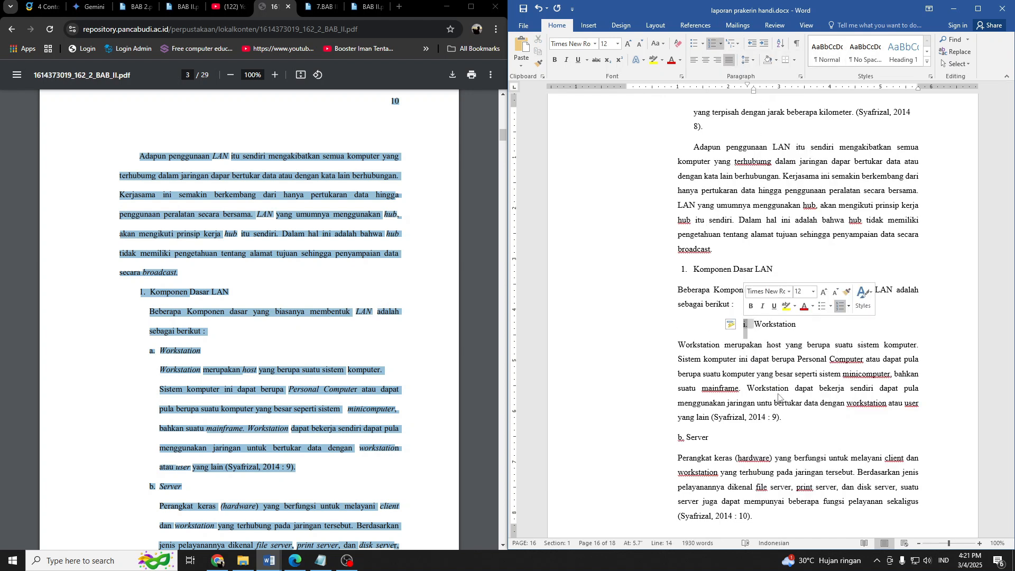
pyautogui.hotkey('ctrl', 'z')
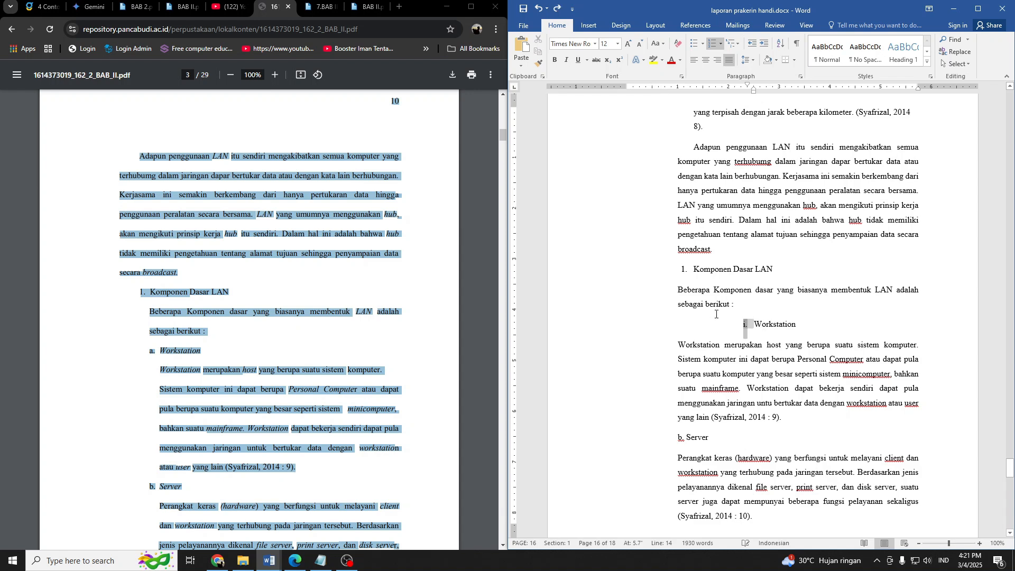
# Change the numbering format of the Workstation subheading to a., b., c.
pyautogui.rightClick(745, 329)
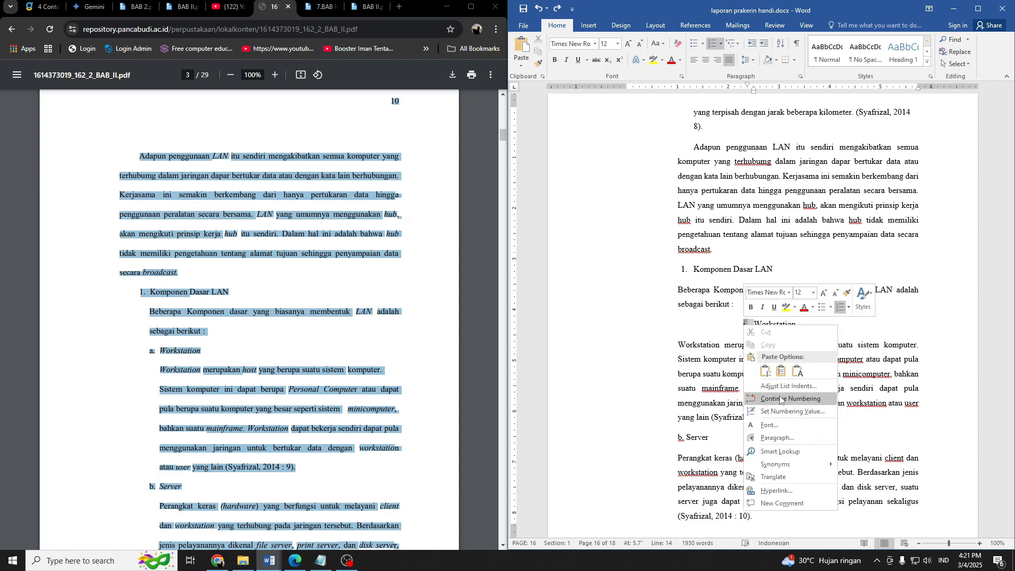
pyautogui.click(721, 45)
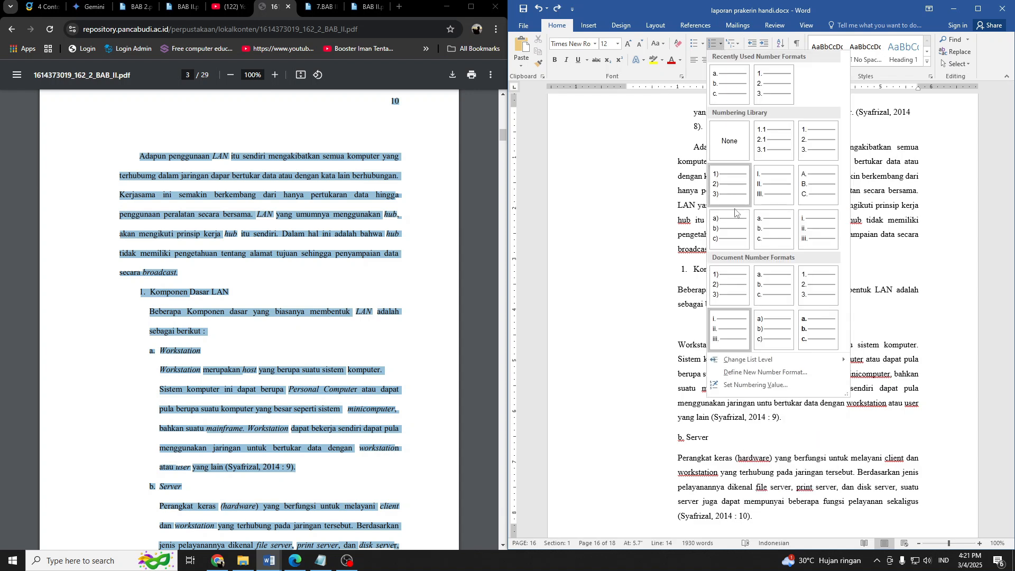
pyautogui.click(770, 235)
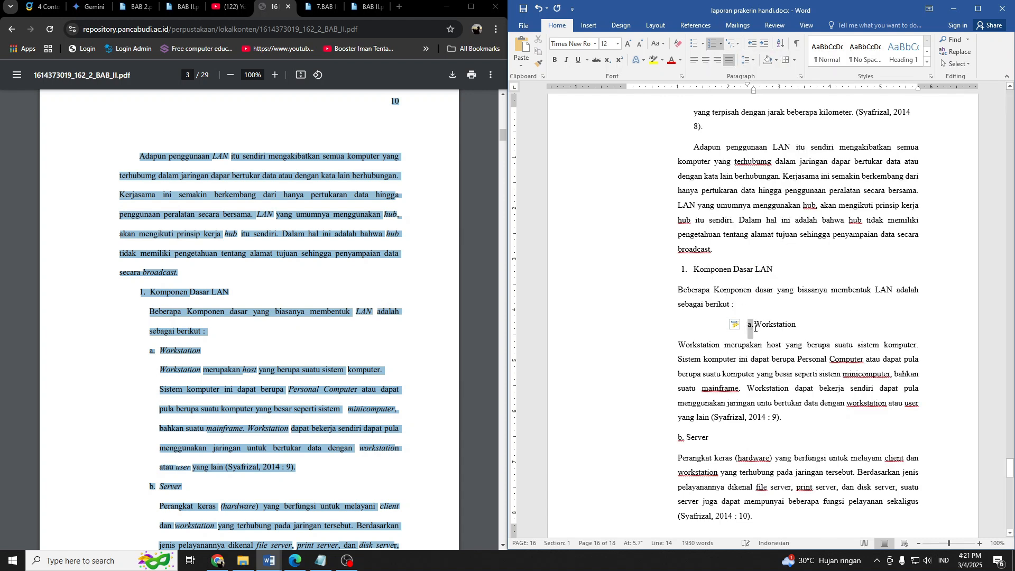
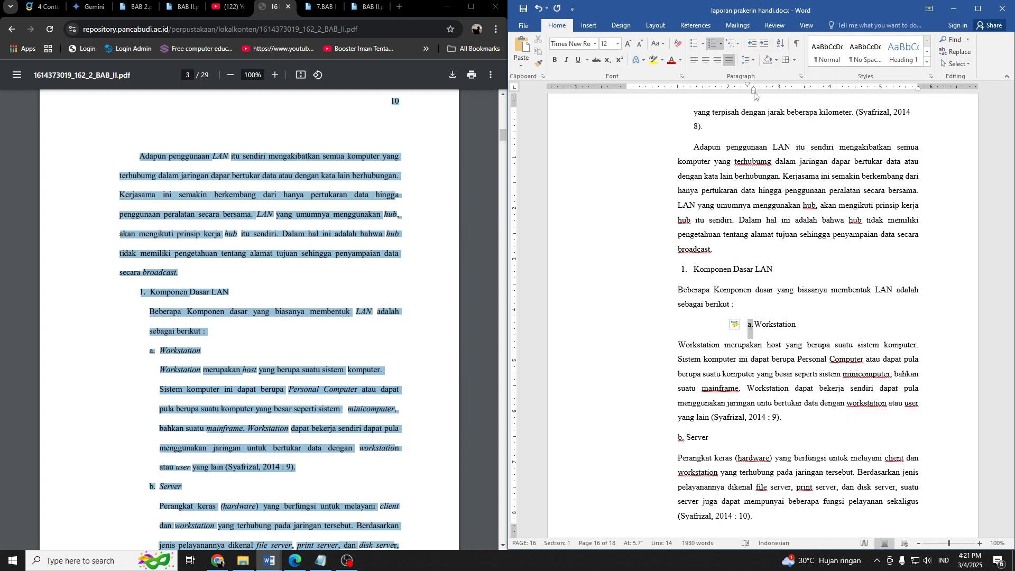
# Reduce the Workstation subheading's left indent to about 1.5 inches and indent the paragraph below it to line up with the subheading.
pyautogui.moveTo(755, 94); pyautogui.dragTo(703, 94)
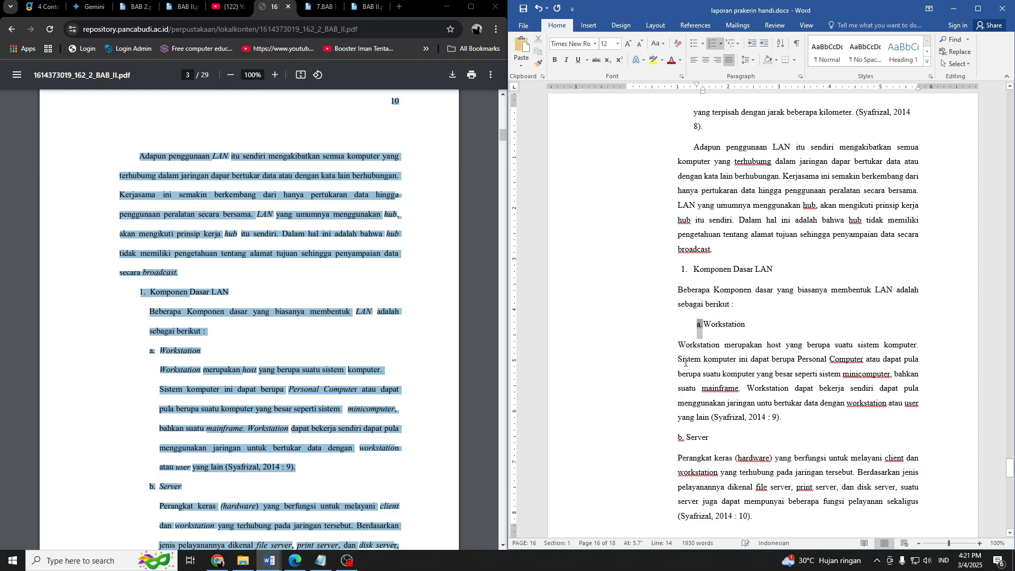
pyautogui.click(676, 348)
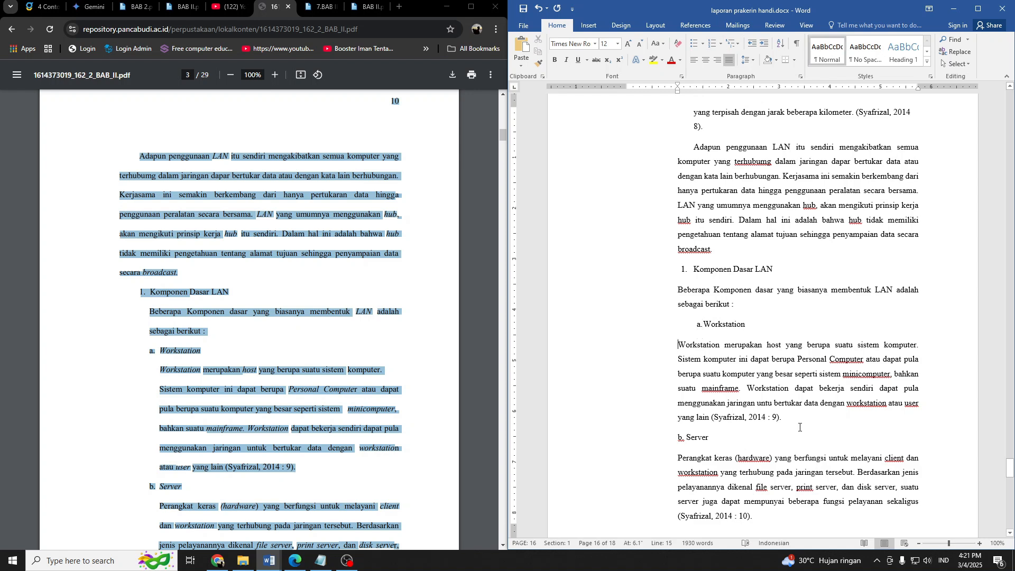
pyautogui.moveTo(799, 427); pyautogui.dragTo(677, 344)
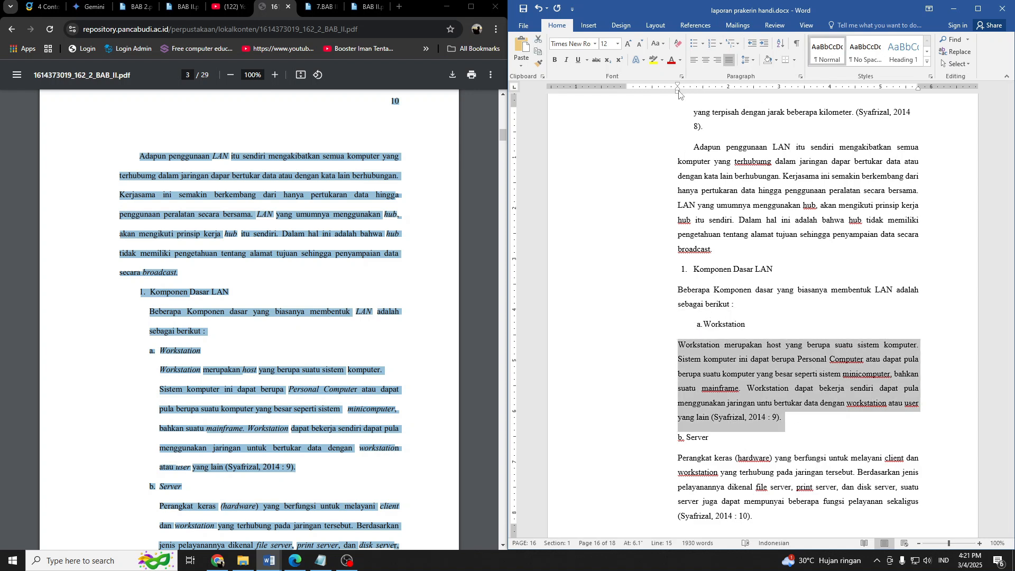
pyautogui.moveTo(680, 94); pyautogui.dragTo(701, 94)
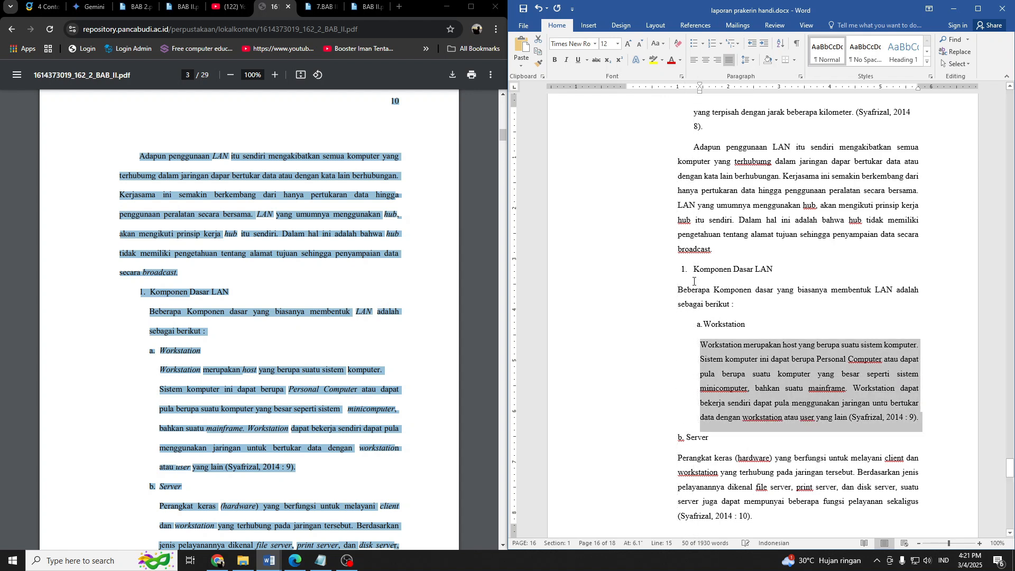
# Copy the Workstation subheading's formatting to the Server subheading and delete its typed "b." prefix.
pyautogui.scroll(-3, 694, 281)
pyautogui.click(713, 197)
pyautogui.click(538, 62)
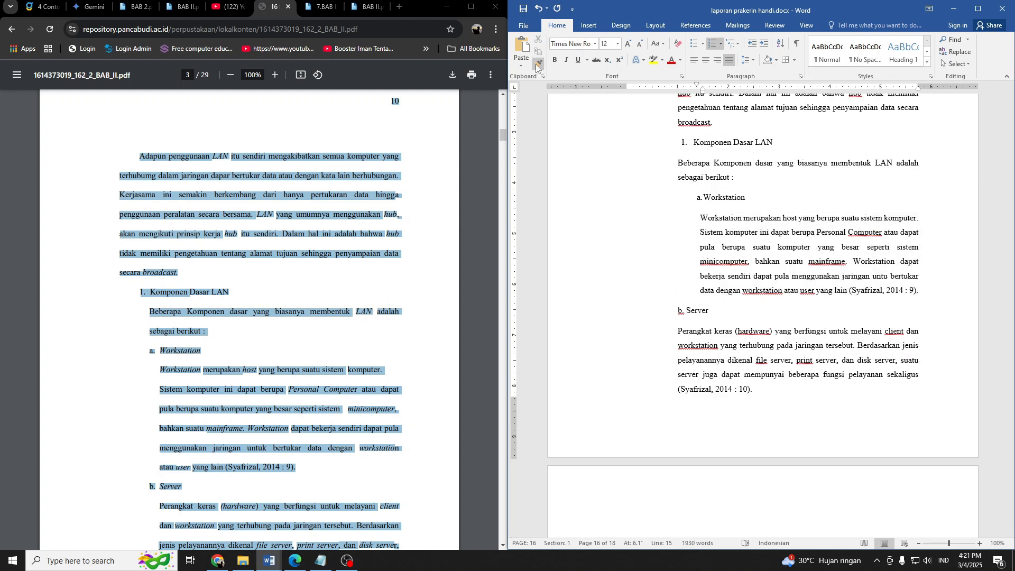
pyautogui.click(690, 311)
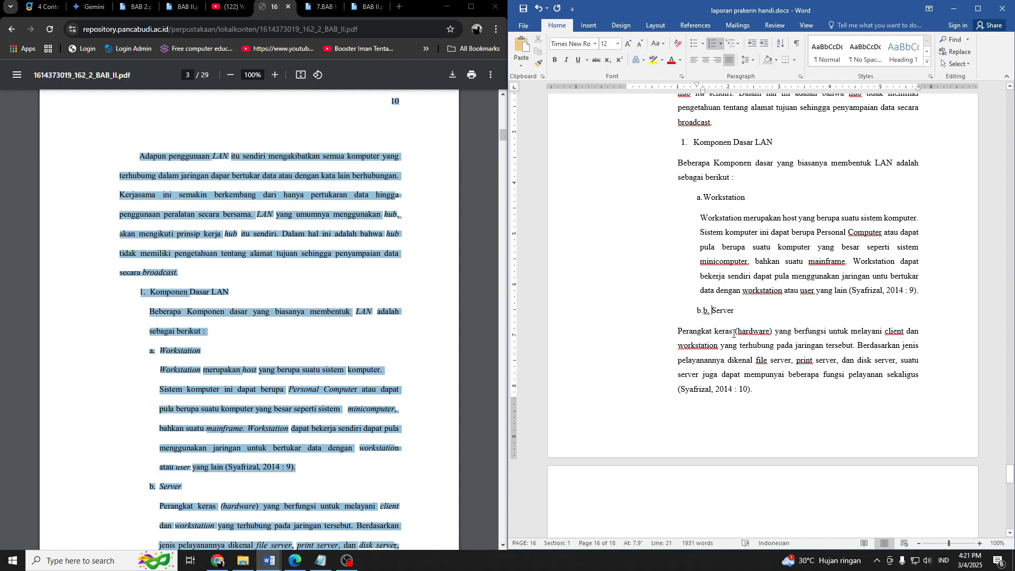
pyautogui.press('Delete')
pyautogui.press('Delete')
pyautogui.press('Delete')
# Compare the remaining Link, MAN and WAN text with the source PDF and examine the lists in sections 2.1.2 and 2.1.3.
pyautogui.scroll(-3, 738, 327)
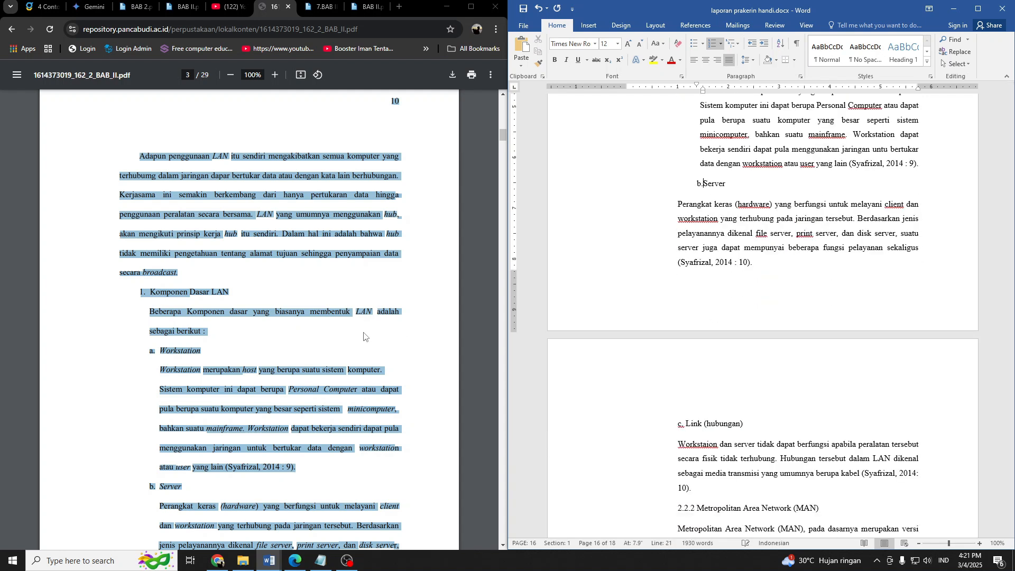
pyautogui.scroll(-4, 352, 342)
pyautogui.scroll(-7, 352, 342)
pyautogui.scroll(-5, 754, 331)
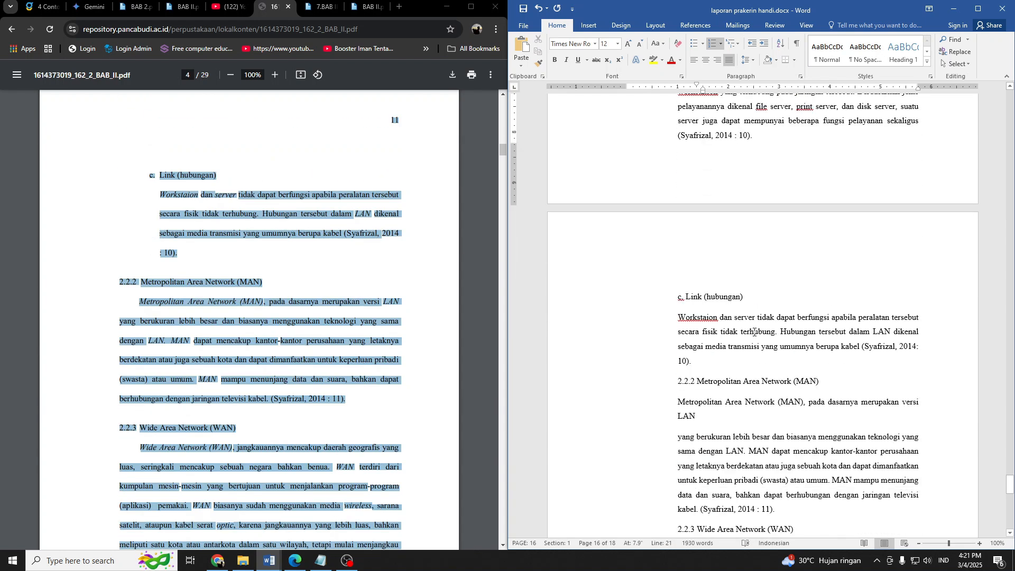
pyautogui.scroll(-2, 707, 265)
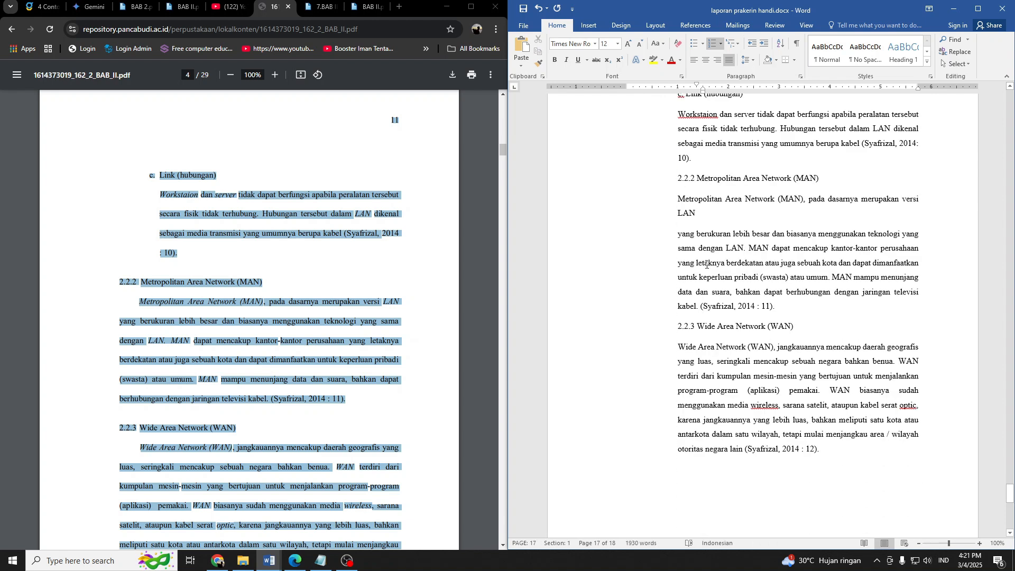
pyautogui.scroll(5, 707, 264)
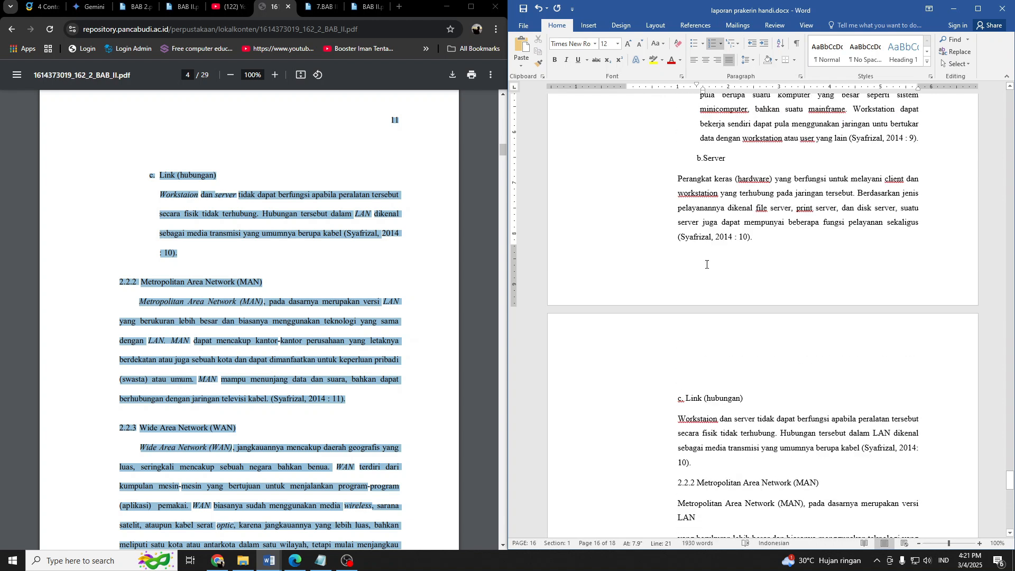
pyautogui.scroll(-2, 701, 272)
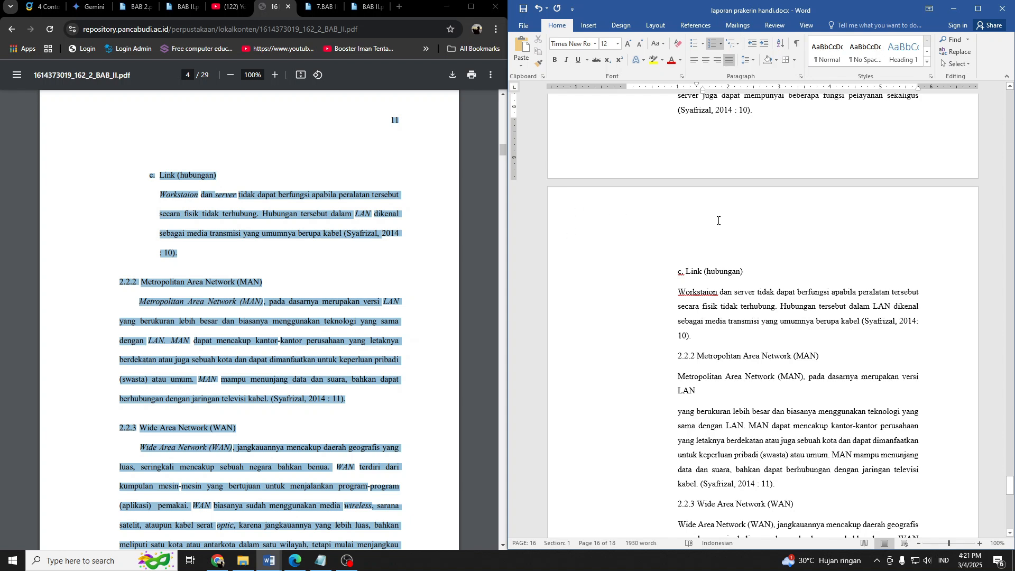
pyautogui.scroll(15, 743, 275)
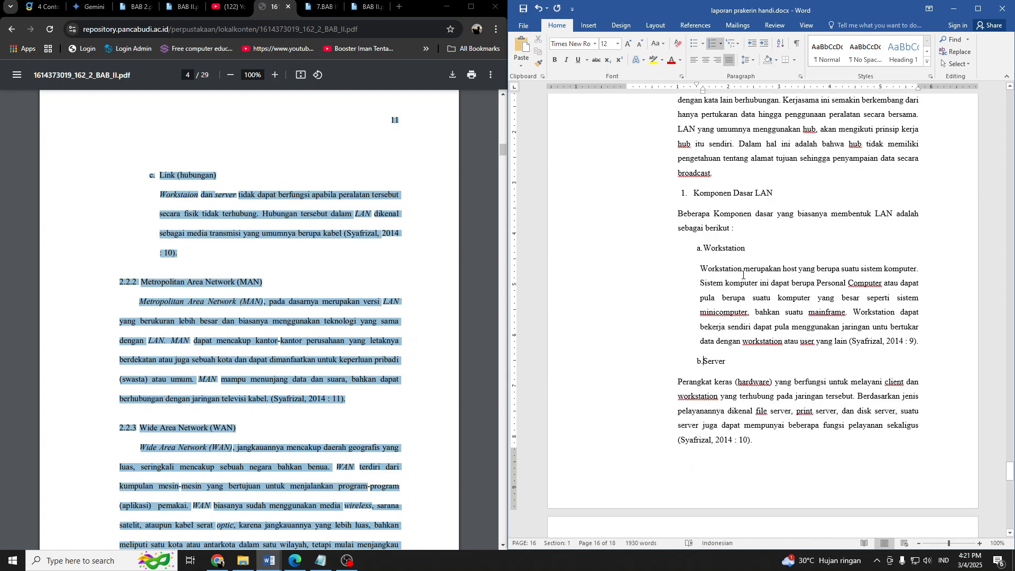
pyautogui.scroll(2, 743, 275)
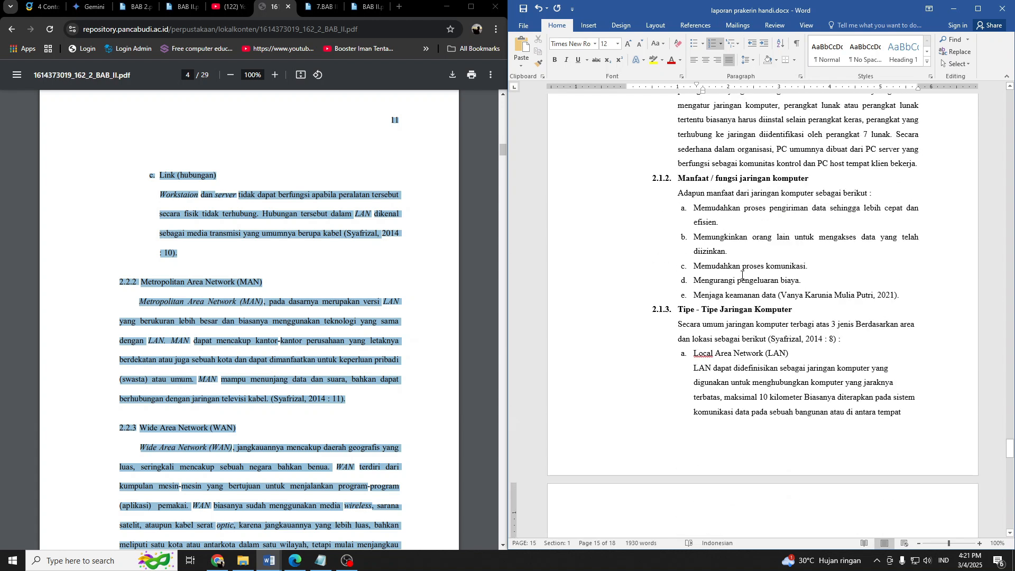
pyautogui.scroll(-14, 742, 274)
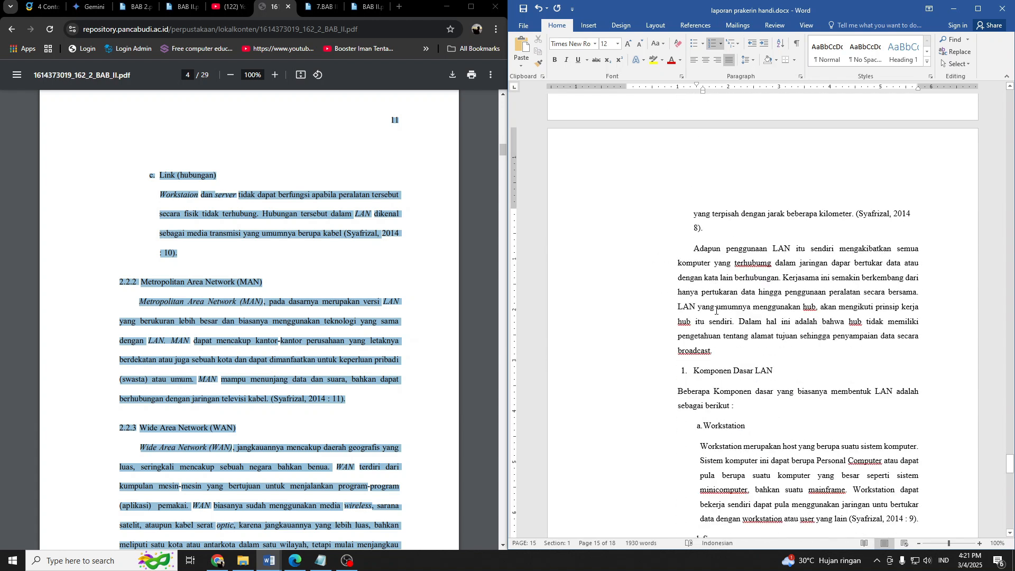
pyautogui.scroll(-7, 716, 310)
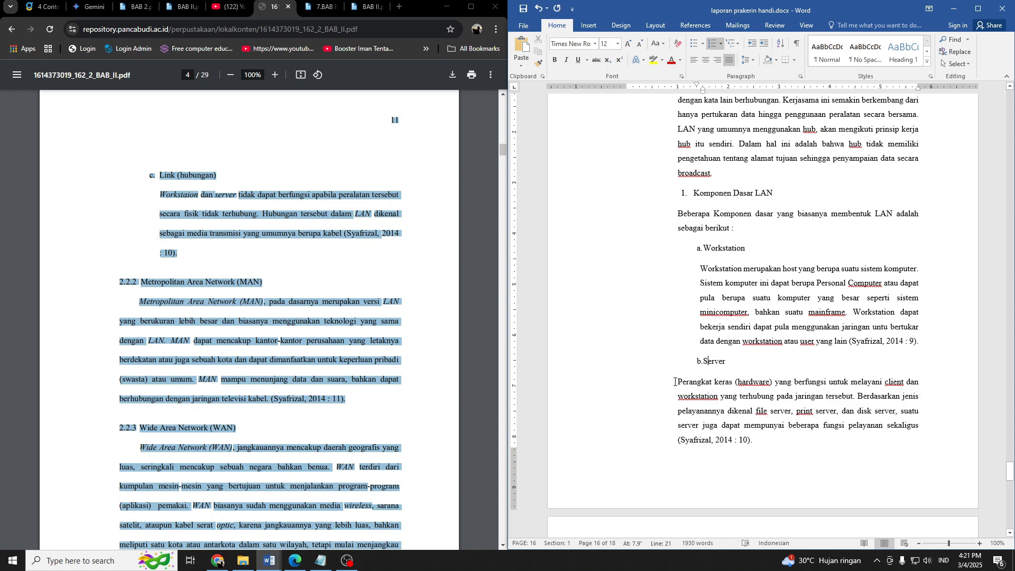
# Indent the paragraph under the Server subheading to about 1.5 inches so it lines up with the subheading text.
pyautogui.click(674, 382)
pyautogui.scroll(-4, 722, 411)
pyautogui.moveTo(677, 280); pyautogui.dragTo(761, 352)
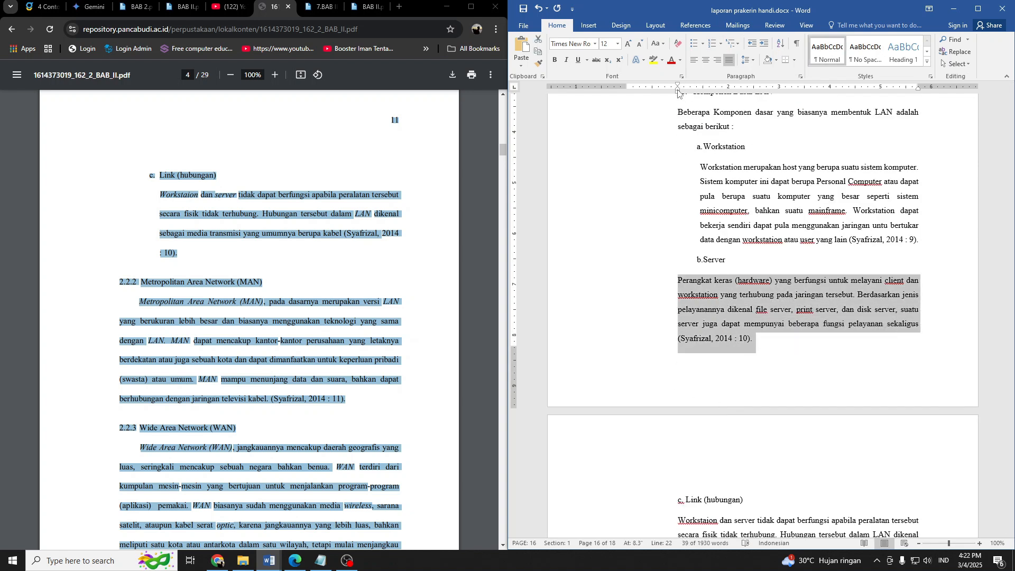
pyautogui.moveTo(678, 93); pyautogui.dragTo(703, 94)
# Maximize the document window and examine the layout from section 2.1.2 through the Komponen Dasar LAN subheading.
pyautogui.scroll(5, 745, 254)
pyautogui.scroll(-5, 746, 260)
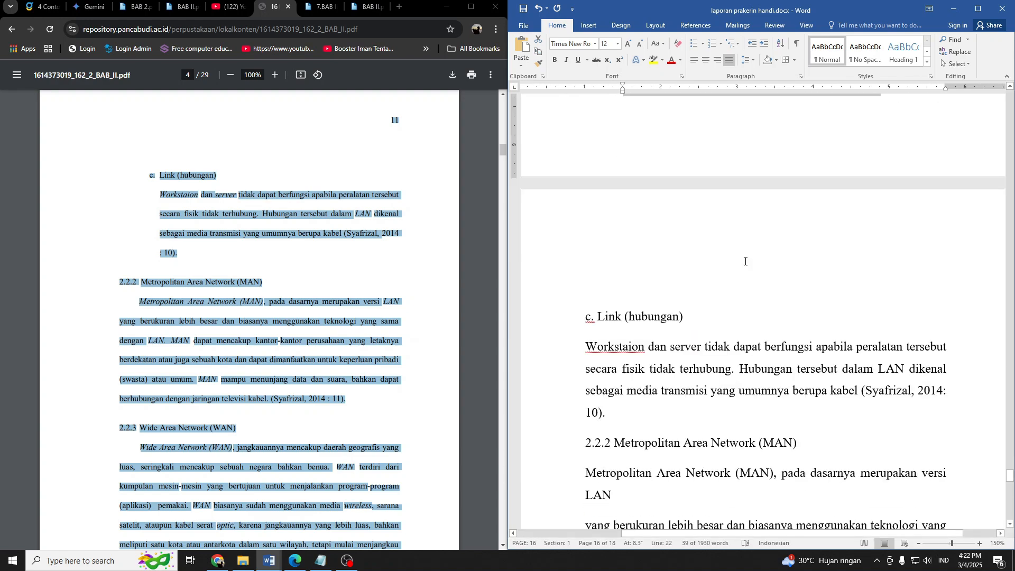
pyautogui.scroll(-4, 745, 260)
pyautogui.scroll(4, 745, 259)
pyautogui.scroll(8, 757, 342)
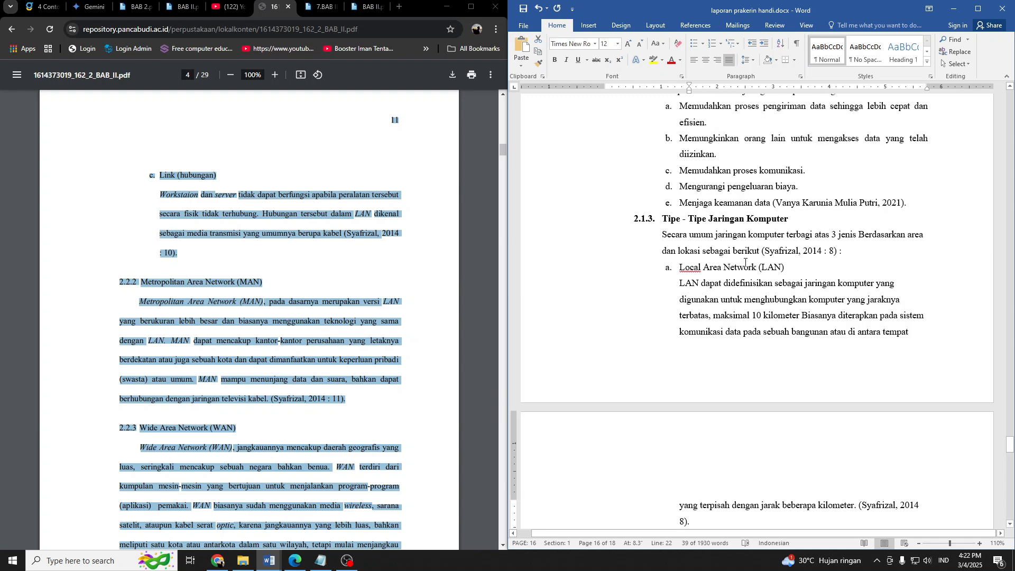
pyautogui.scroll(-4, 758, 341)
pyautogui.scroll(4, 757, 341)
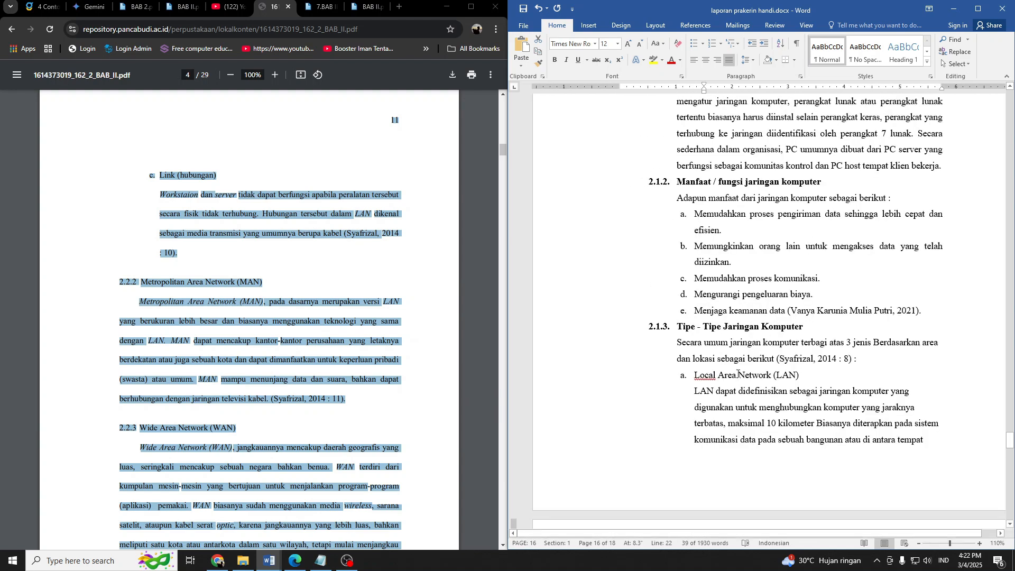
pyautogui.click(977, 9)
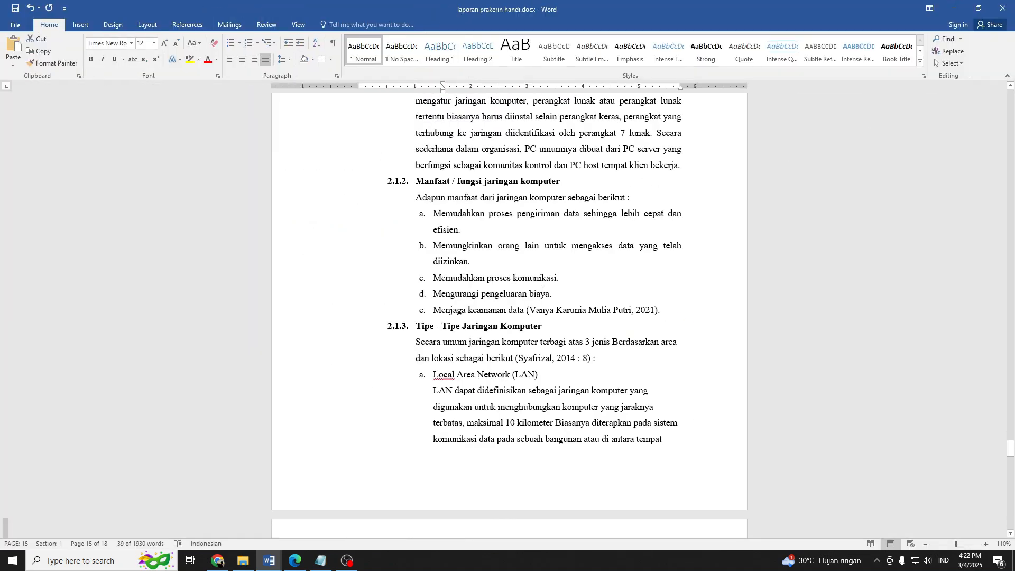
pyautogui.scroll(-2, 505, 337)
pyautogui.scroll(-4, 505, 336)
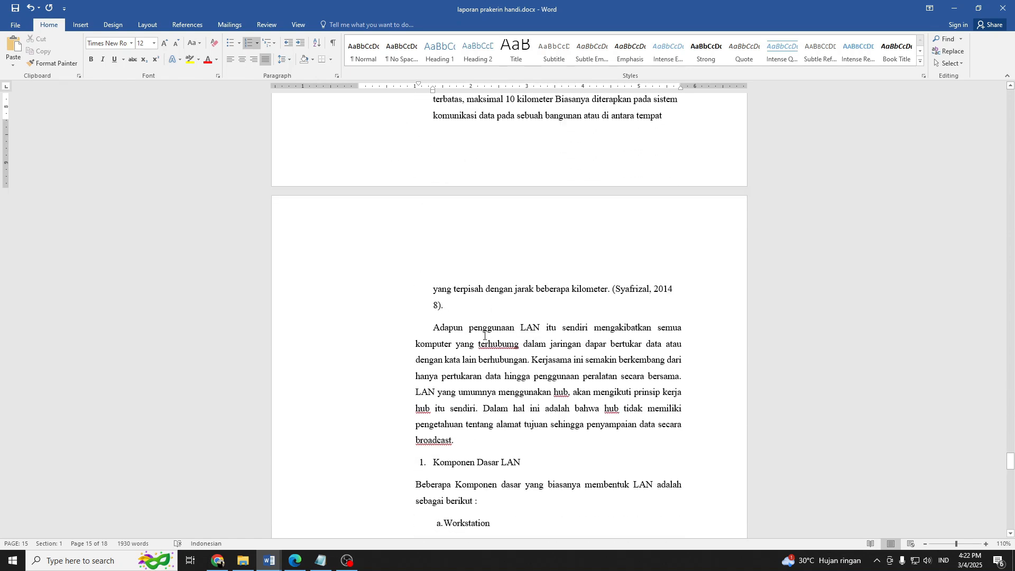
pyautogui.scroll(-2, 455, 330)
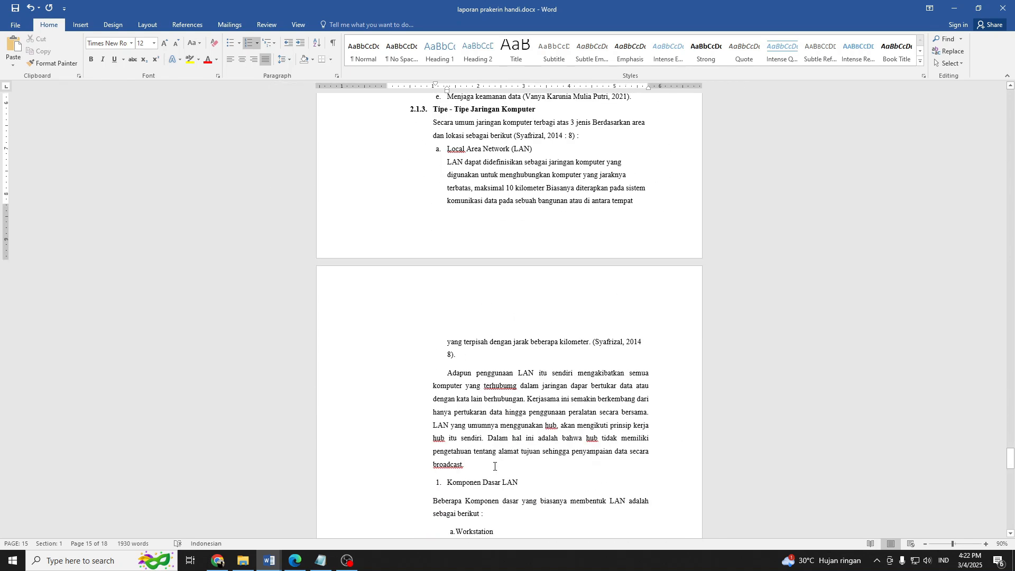
# Try to adjust the indent of the "Adapun penggunaan LAN" paragraph.
pyautogui.moveTo(494, 466); pyautogui.dragTo(447, 372)
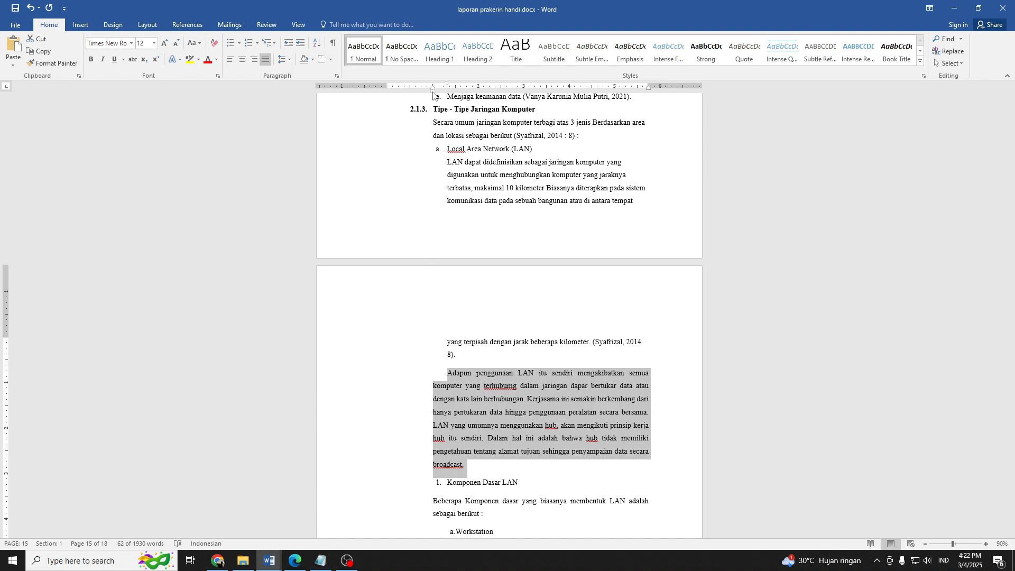
pyautogui.moveTo(433, 93); pyautogui.dragTo(433, 94)
pyautogui.scroll(-4, 503, 253)
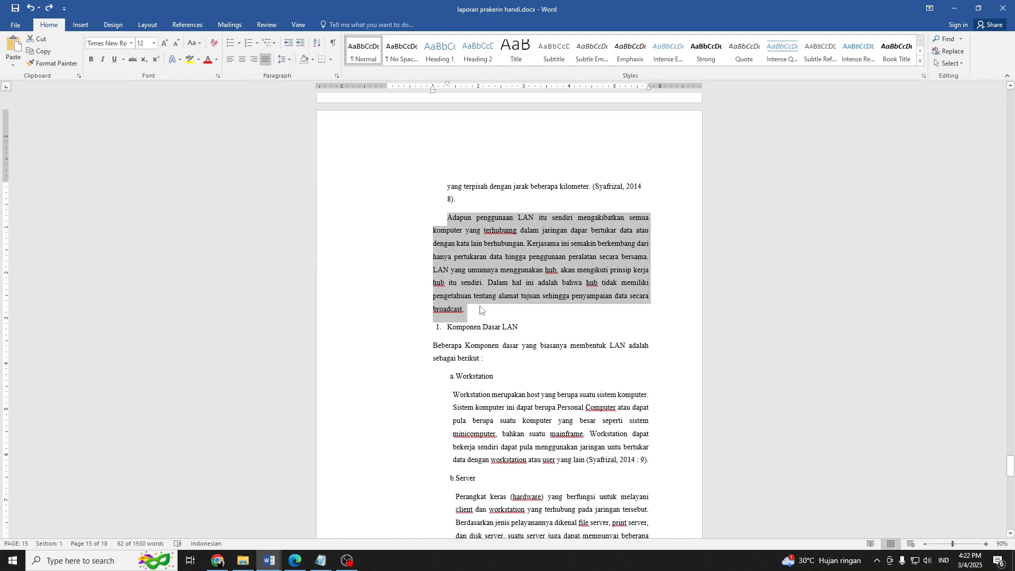
# Save the report document.
pyautogui.click(479, 311)
pyautogui.hotkey('ctrl', 's')
pyautogui.moveTo(521, 328); pyautogui.dragTo(439, 328)
pyautogui.click(443, 336)
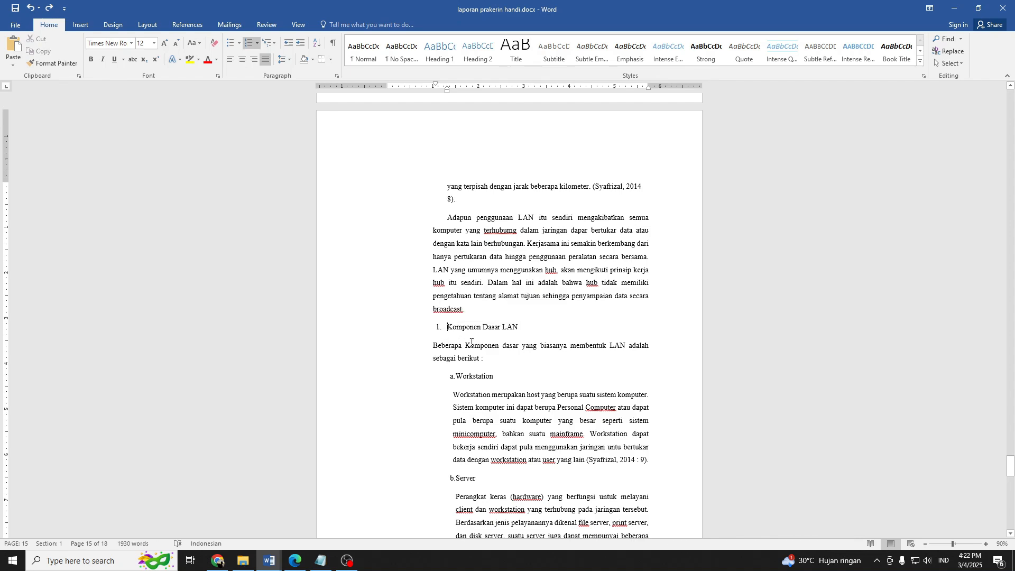
# Reduce the left indent of the Workstation and Server subheadings and their paragraphs to about 1.1 inches.
pyautogui.scroll(-2, 482, 328)
pyautogui.click(451, 290)
pyautogui.scroll(-2, 479, 328)
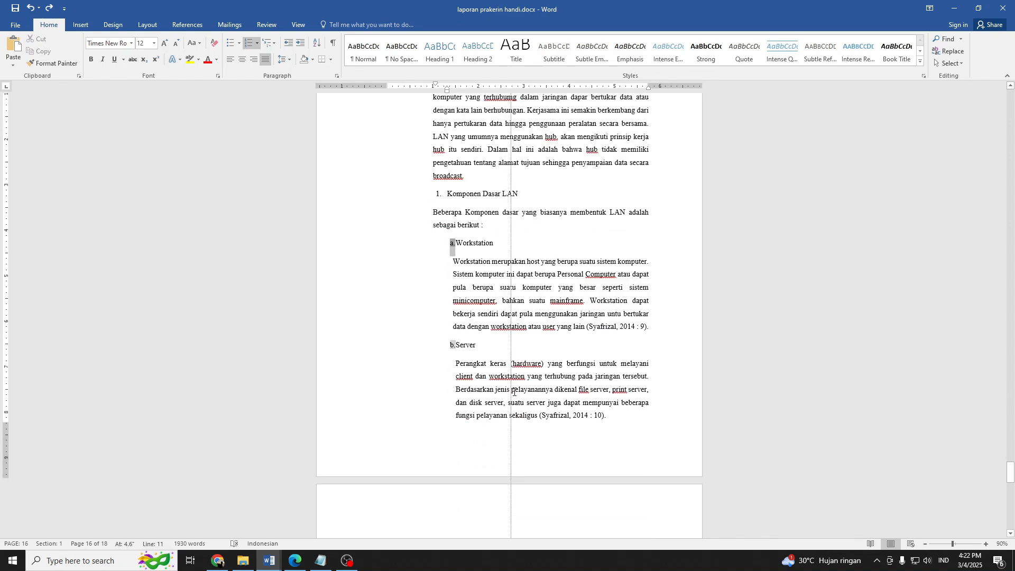
pyautogui.moveTo(456, 221); pyautogui.dragTo(607, 397)
pyautogui.scroll(-2, 553, 353)
pyautogui.scroll(2, 480, 260)
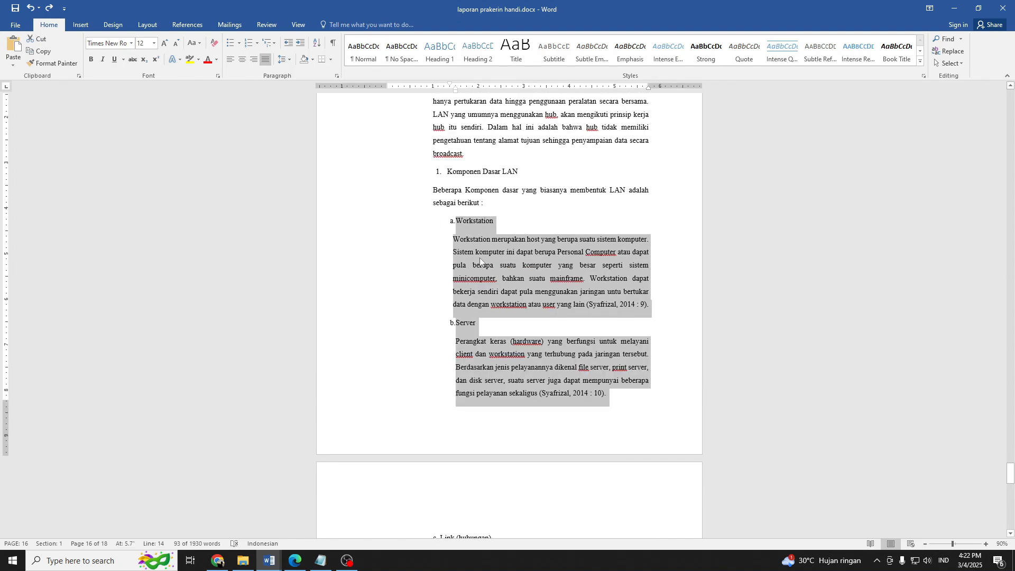
pyautogui.moveTo(457, 94); pyautogui.dragTo(439, 97)
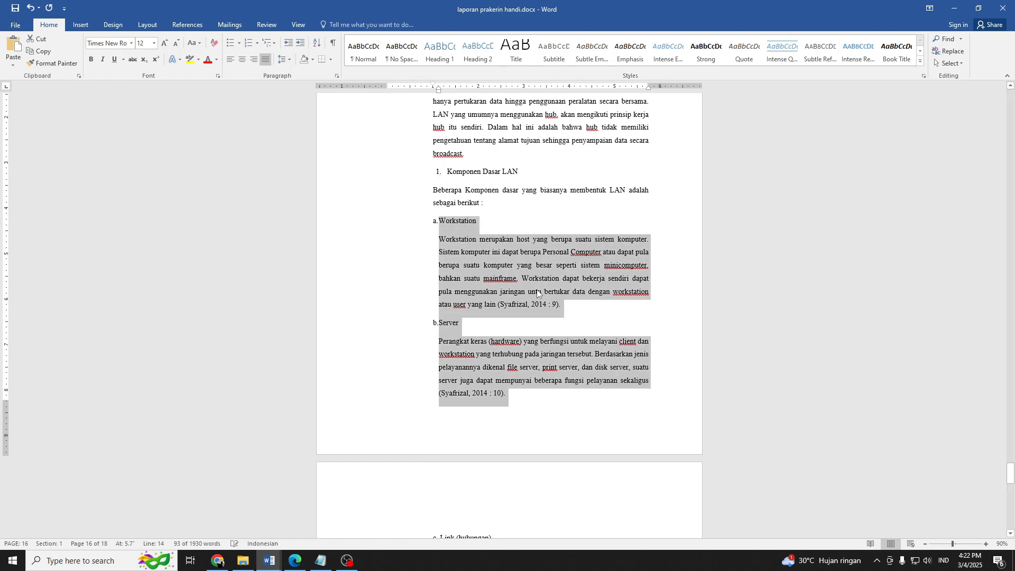
# Correct the misspelled "Workstaion" to "Workstation" in the paragraph under Link (hubungan).
pyautogui.scroll(-3, 508, 317)
pyautogui.click(455, 417)
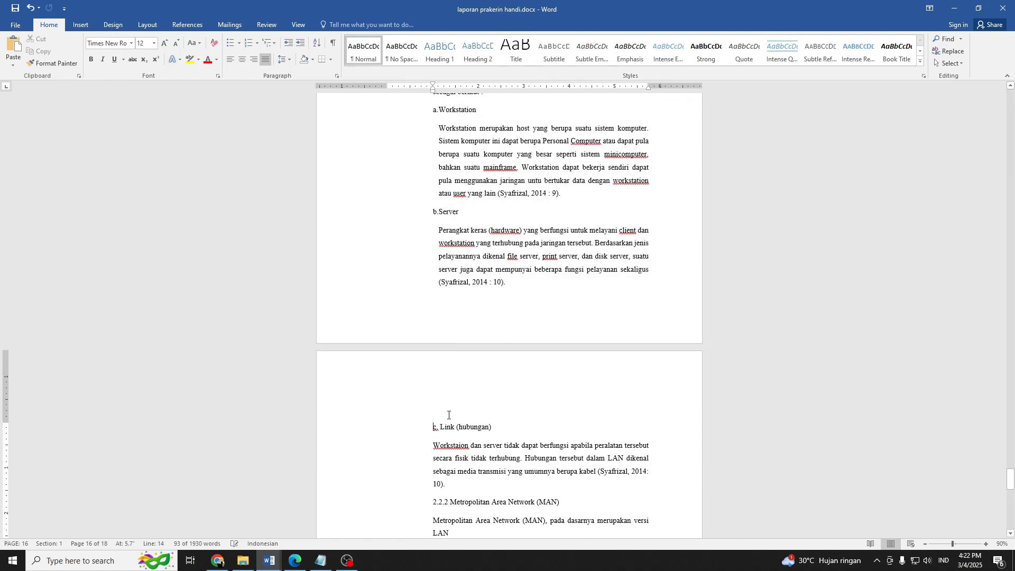
pyautogui.scroll(-2, 448, 402)
pyautogui.rightClick(447, 356)
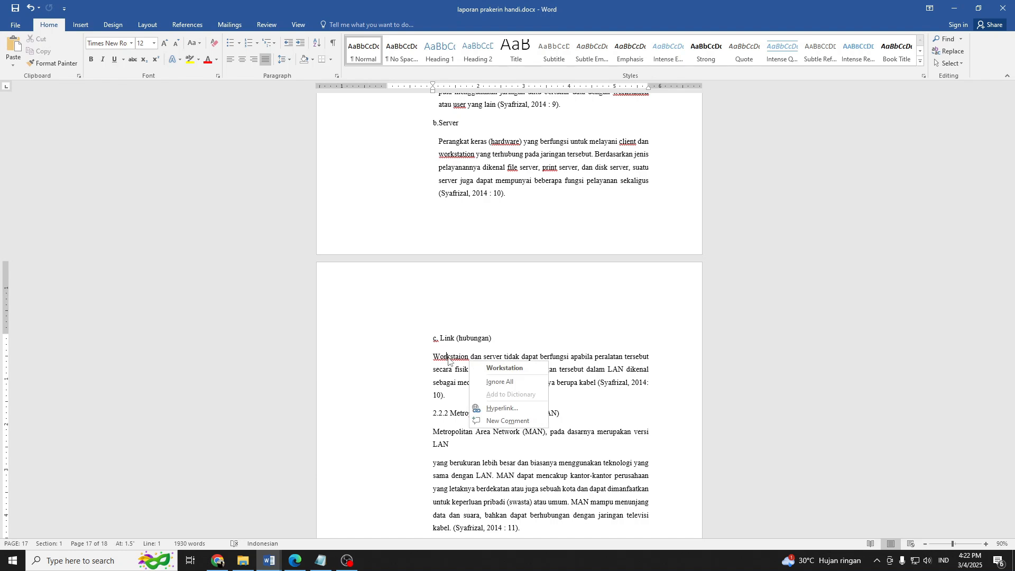
pyautogui.click(448, 356)
pyautogui.rightClick(447, 356)
pyautogui.click(485, 367)
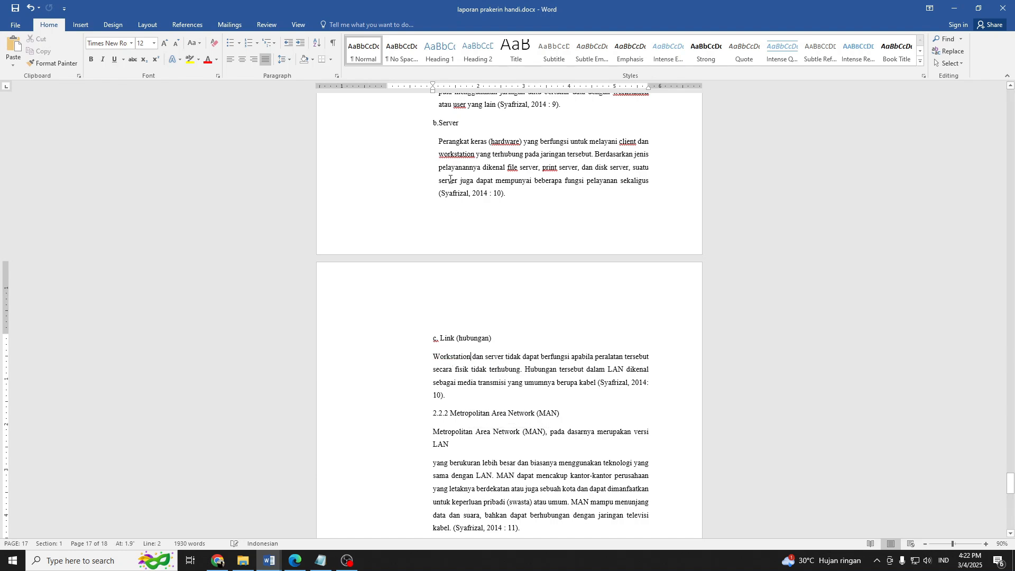
# Replace "workstation" and "hardware" in the Server paragraph with the suggested "Workstation" and "Hardware", and check the spelling suggestions for "file".
pyautogui.rightClick(473, 157)
pyautogui.click(508, 164)
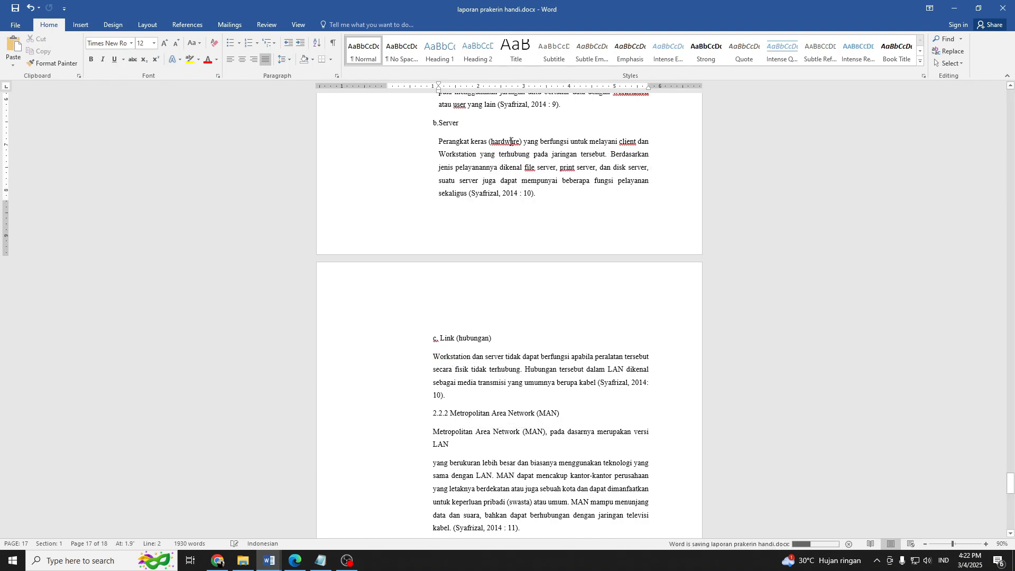
pyautogui.rightClick(511, 141)
pyautogui.click(530, 151)
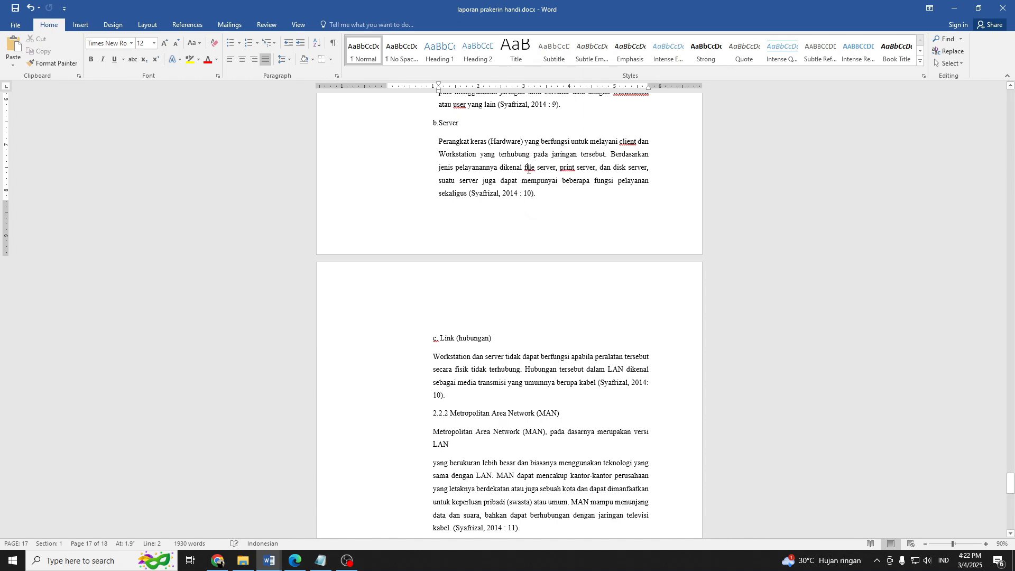
pyautogui.rightClick(532, 169)
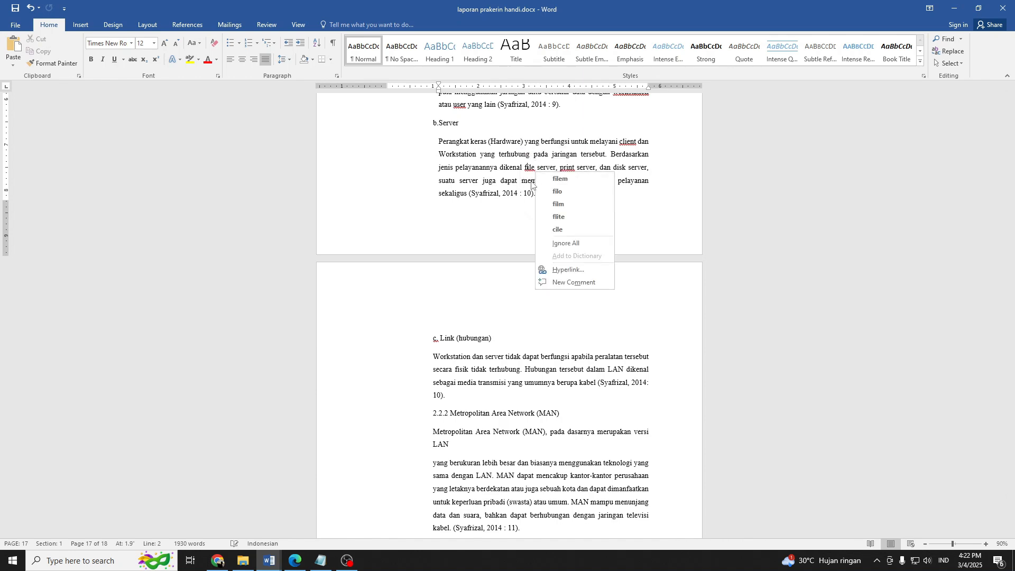
pyautogui.click(515, 217)
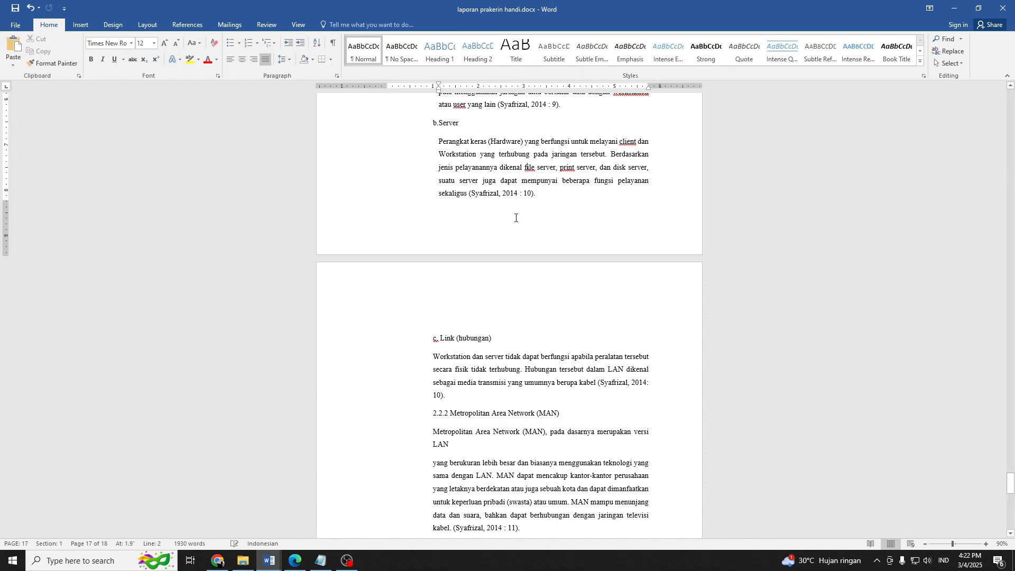
# Italicize the words "print", "client" and "file" in the paragraph under Server.
pyautogui.rightClick(567, 167)
pyautogui.press('Escape')
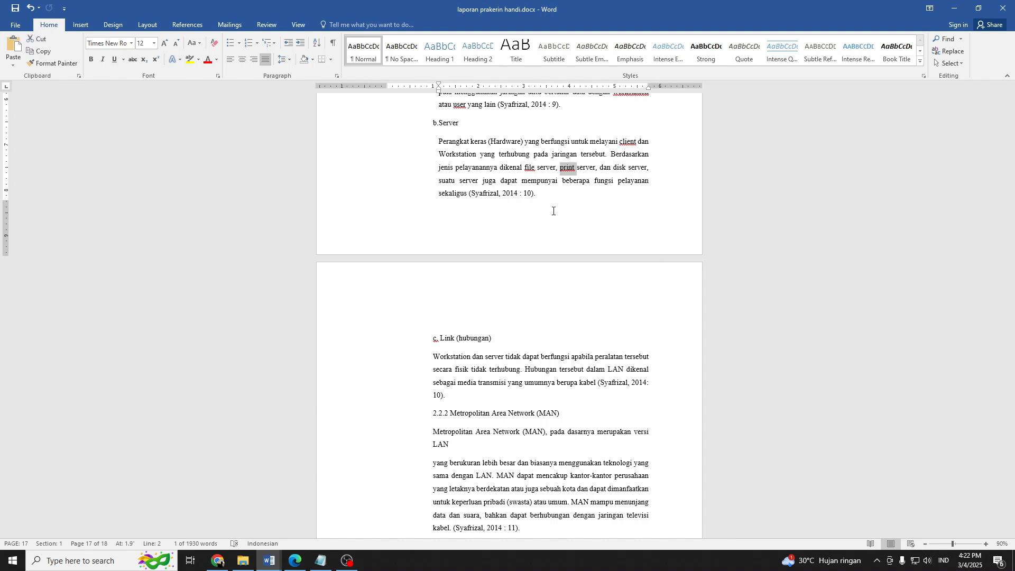
pyautogui.hotkey('ctrl', 'i')
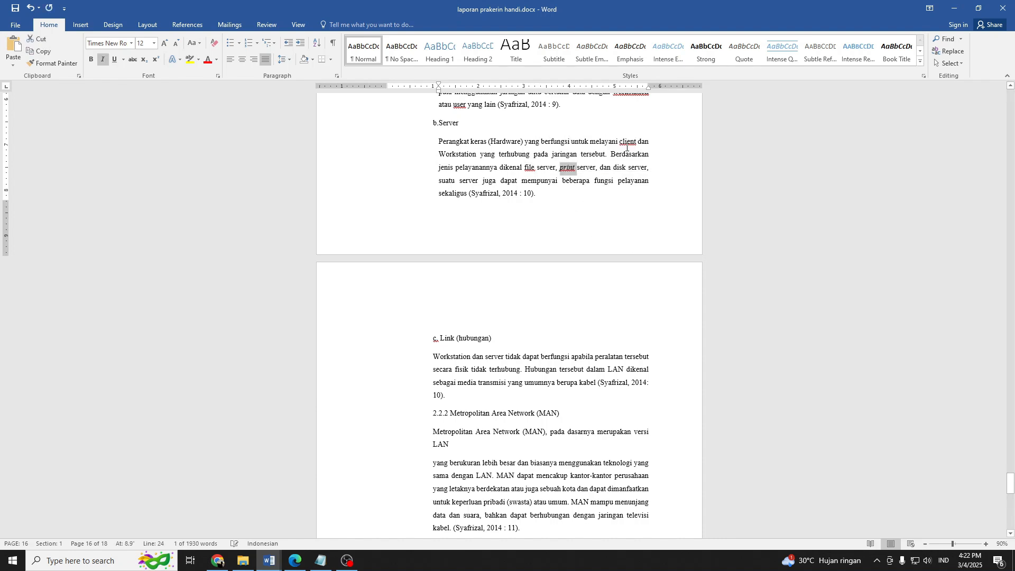
pyautogui.click(627, 147)
pyautogui.hotkey('ctrl', 'i')
pyautogui.click(530, 165)
pyautogui.hotkey('ctrl', 'i')
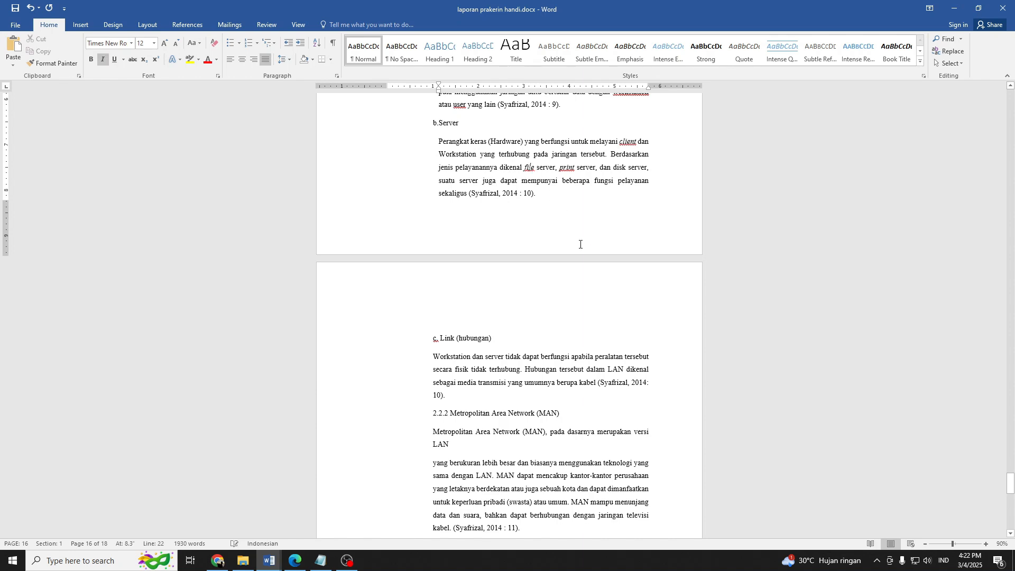
# Replace the lowercase "workstation" in the paragraph under Workstation with the suggested "Workstation".
pyautogui.scroll(2, 587, 236)
pyautogui.rightClick(627, 185)
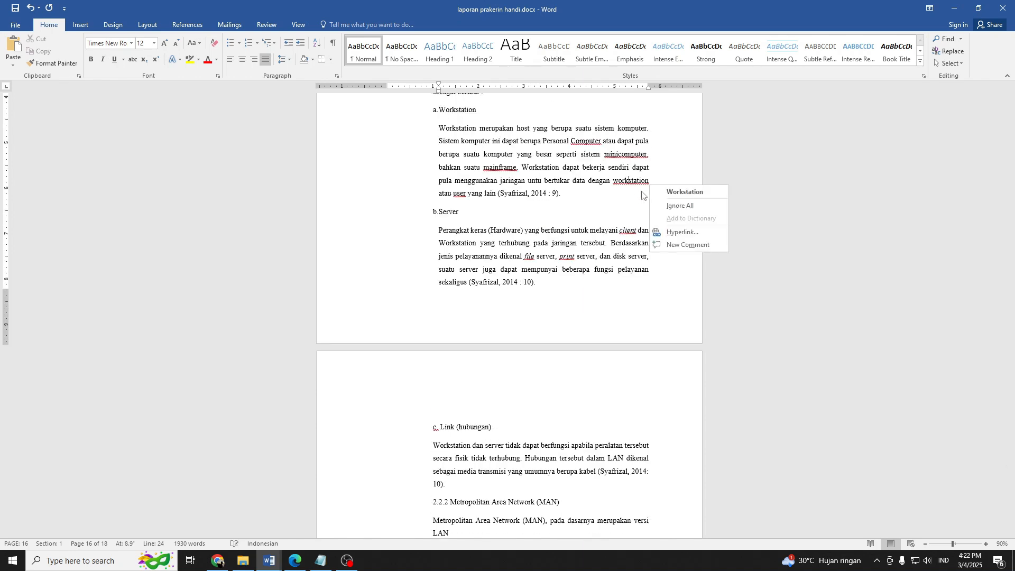
pyautogui.click(658, 191)
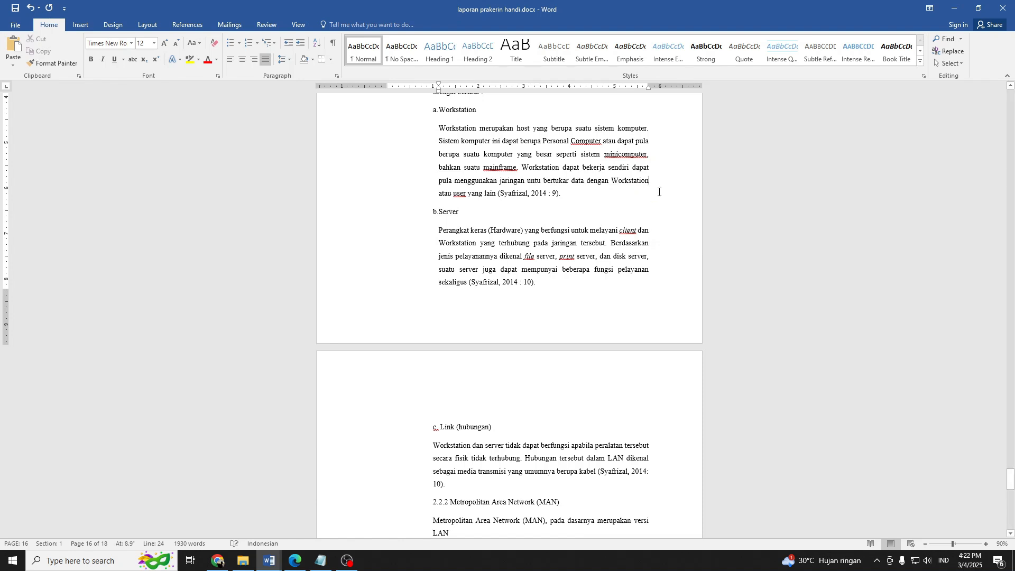
# Italicize "Computer", "minicomputer", "mainframe" and "user" in the paragraph under Workstation.
pyautogui.click(587, 143)
pyautogui.hotkey('ctrl', 'i')
pyautogui.click(619, 153)
pyautogui.hotkey('ctrl', 'i')
pyautogui.click(504, 169)
pyautogui.hotkey('ctrl', 'i')
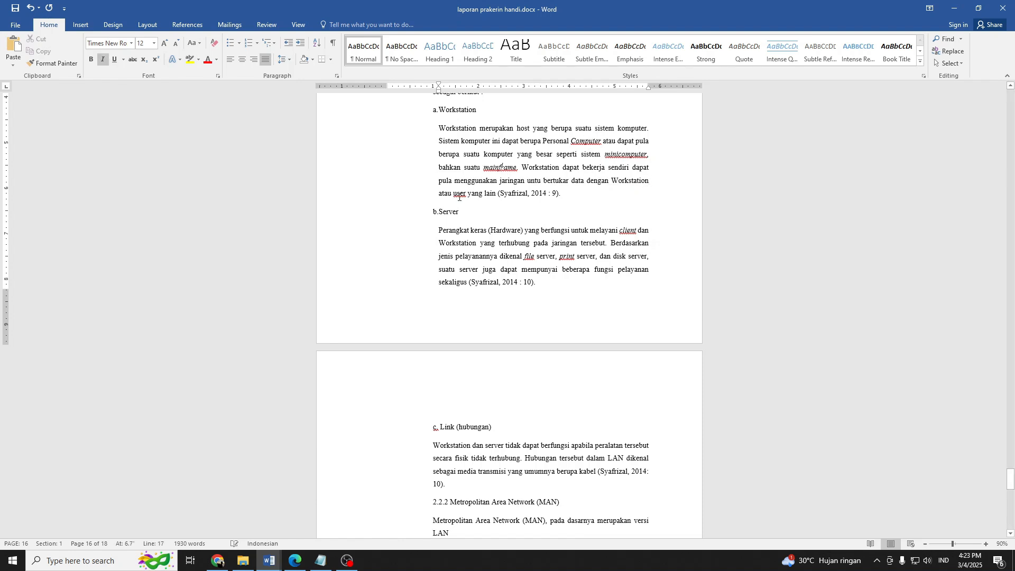
pyautogui.click(459, 193)
pyautogui.hotkey('ctrl', 'i')
# Italicize the last "Workstation" in the Workstation paragraph and write it as "workstation", and italicize "Hardware" in the Server paragraph.
pyautogui.click(600, 206)
pyautogui.click(628, 182)
pyautogui.hotkey('ctrl', 'i')
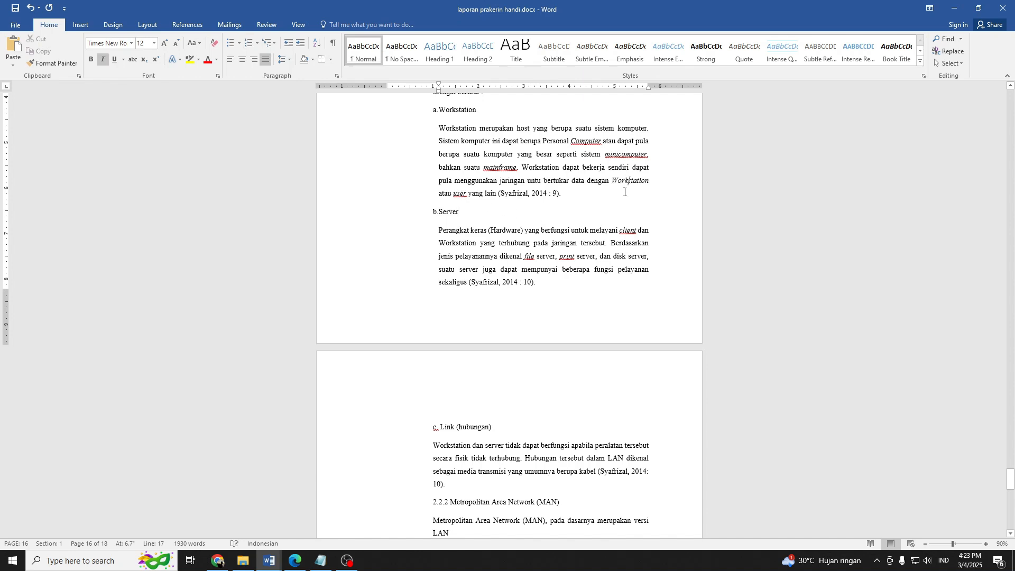
pyautogui.press('BackSpace')
pyautogui.press('BackSpace')
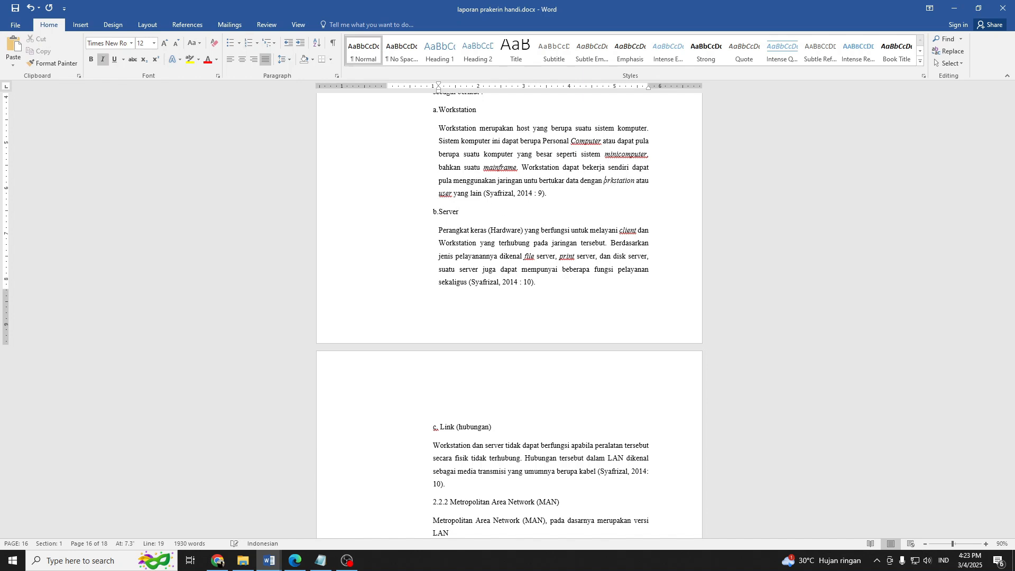
pyautogui.write('w')
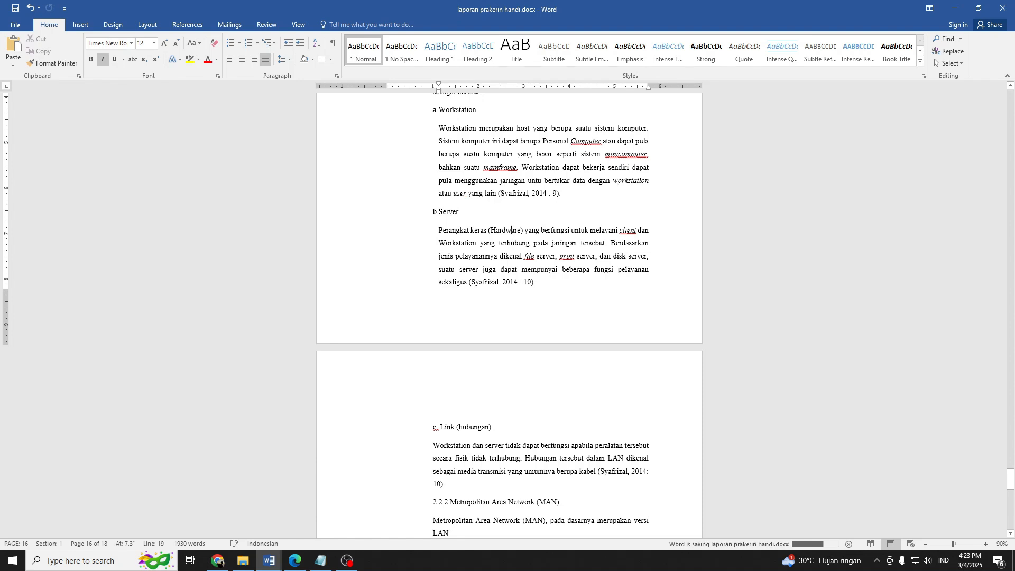
pyautogui.click(512, 228)
pyautogui.hotkey('ctrl', 'i')
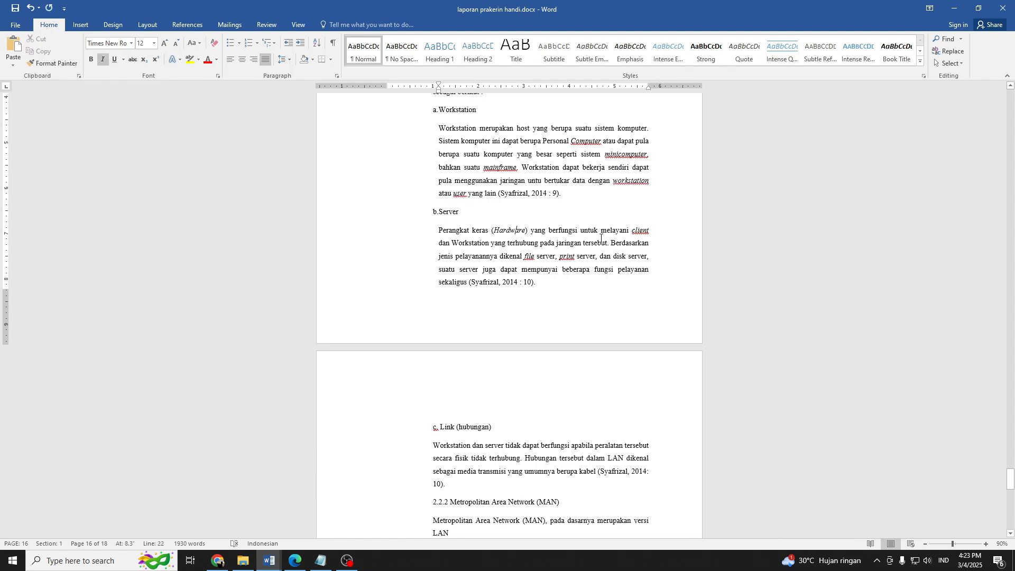
# Set the hanging indent of the Workstation subheading to about 1.2 inches and copy its formatting to the Server subheading.
pyautogui.scroll(-3, 540, 261)
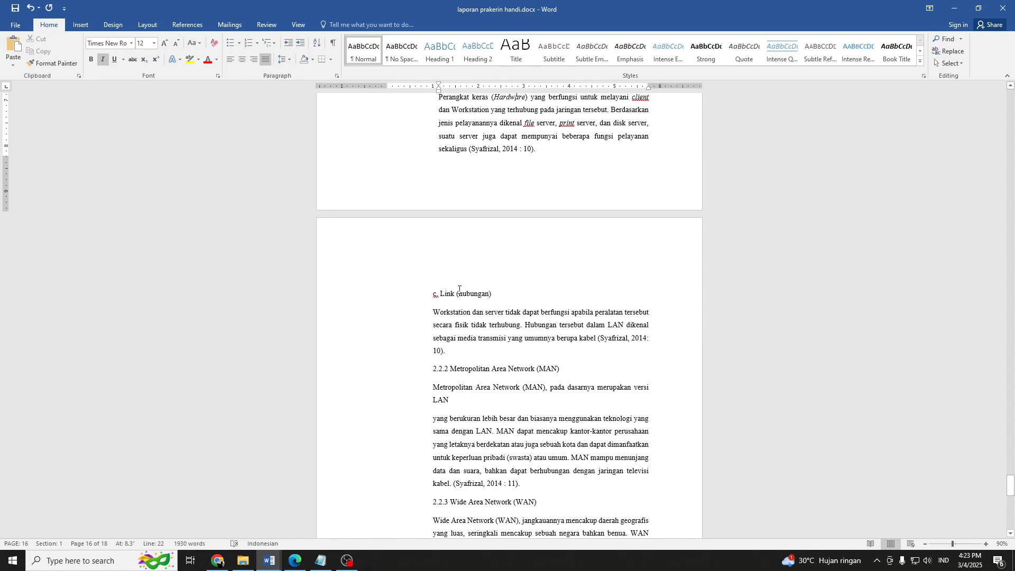
pyautogui.scroll(2, 459, 289)
pyautogui.click(442, 171)
pyautogui.scroll(3, 442, 168)
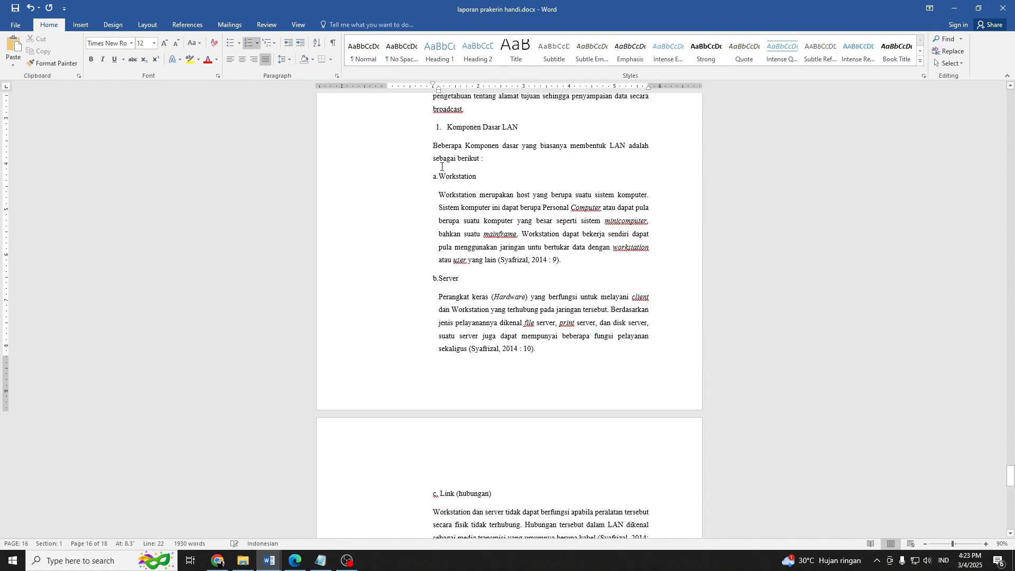
pyautogui.moveTo(438, 91); pyautogui.dragTo(440, 91)
pyautogui.click(52, 63)
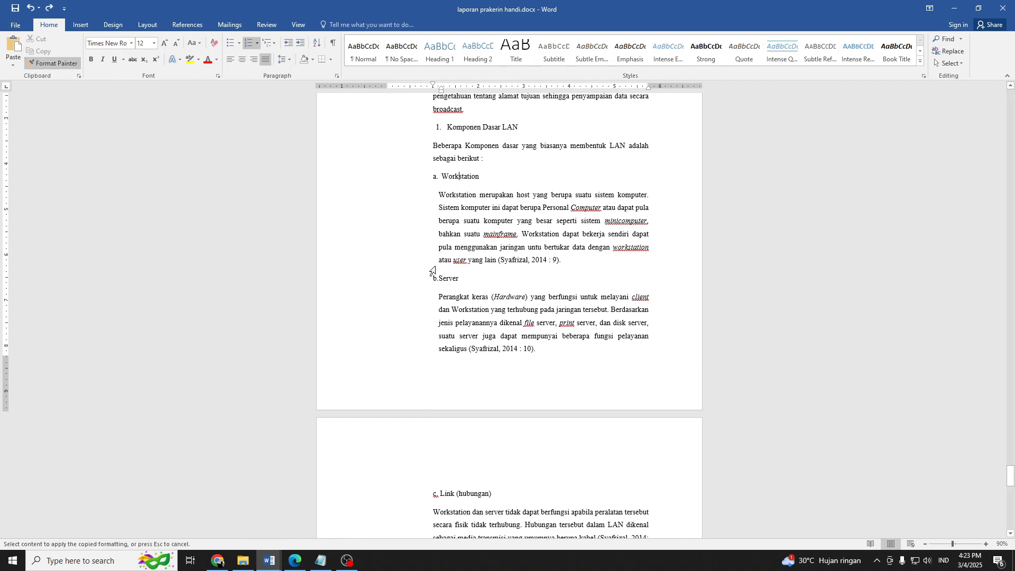
pyautogui.click(421, 283)
pyautogui.click(467, 294)
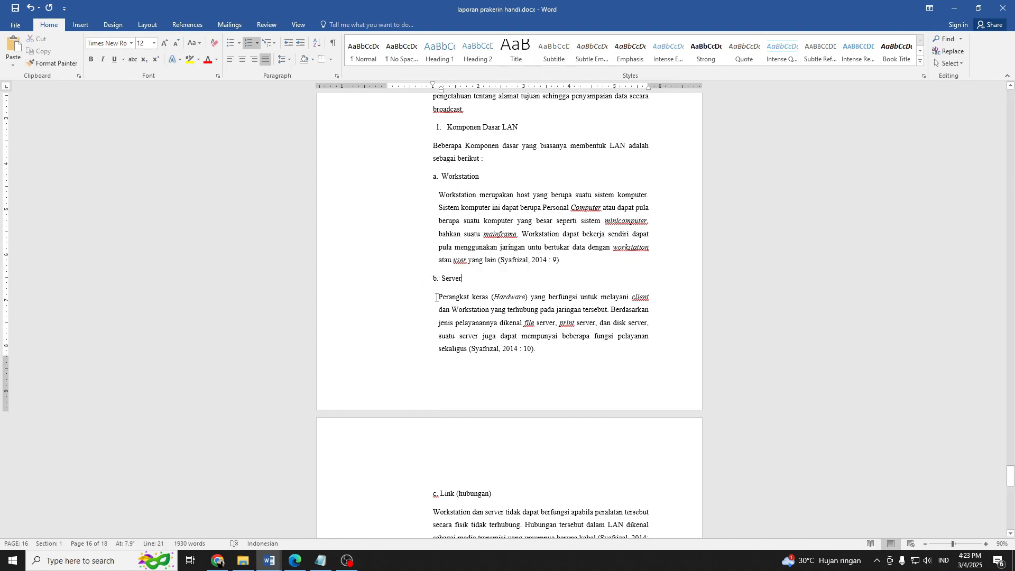
# Copy the Server subheading's list formatting to the Link (hubungan) subheading and delete its manually entered "c.".
pyautogui.scroll(-3, 470, 257)
pyautogui.scroll(-3, 469, 256)
pyautogui.scroll(4, 469, 256)
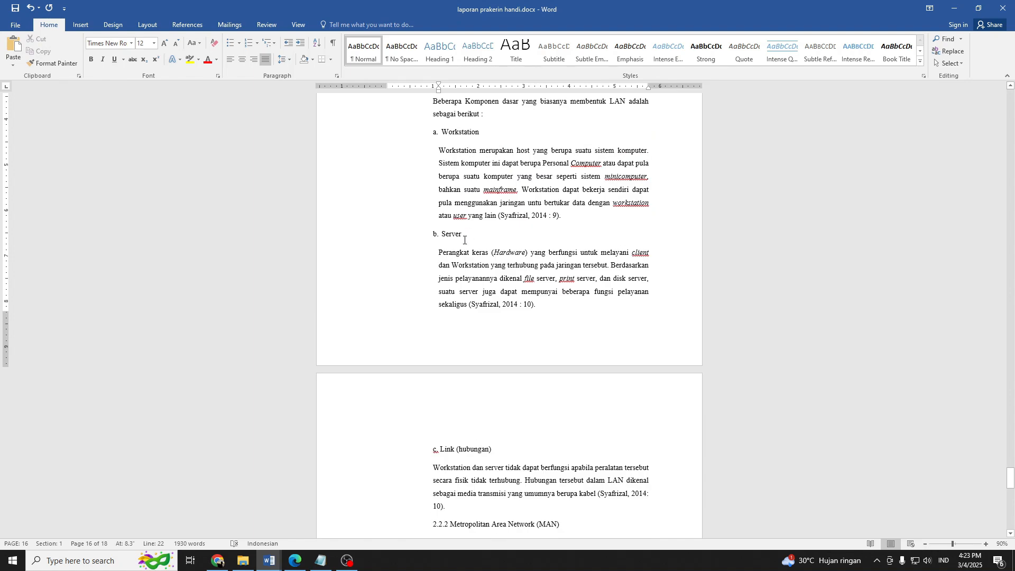
pyautogui.doubleClick(451, 234)
pyautogui.click(68, 60)
pyautogui.scroll(-6, 488, 281)
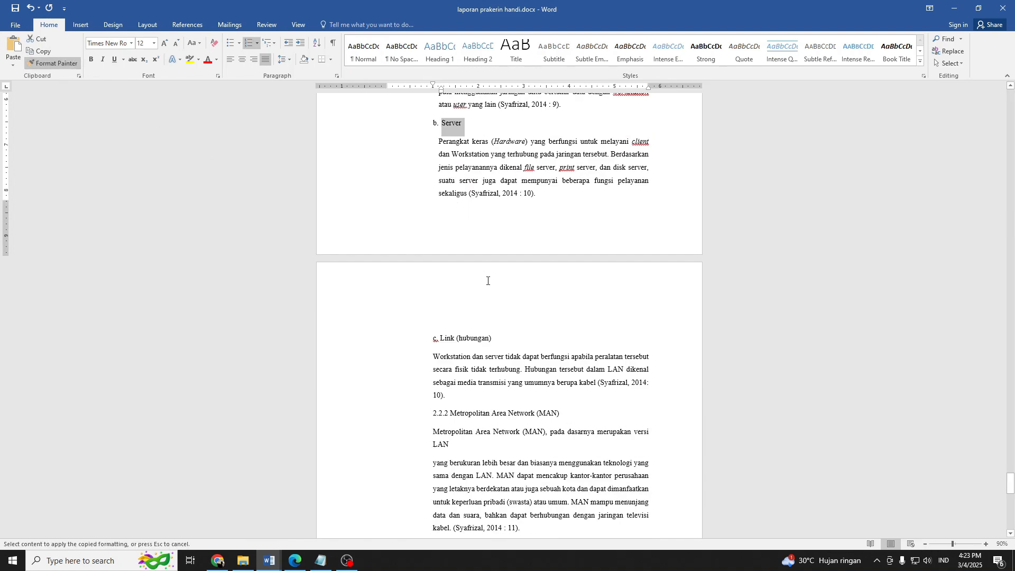
pyautogui.moveTo(494, 315); pyautogui.dragTo(384, 316)
pyautogui.scroll(-3, 384, 315)
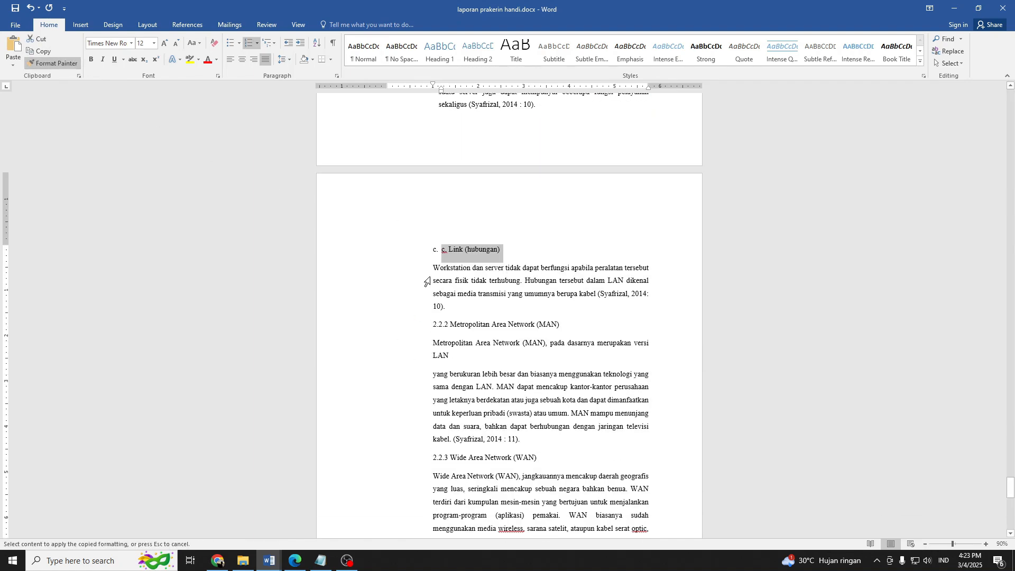
pyautogui.click(447, 252)
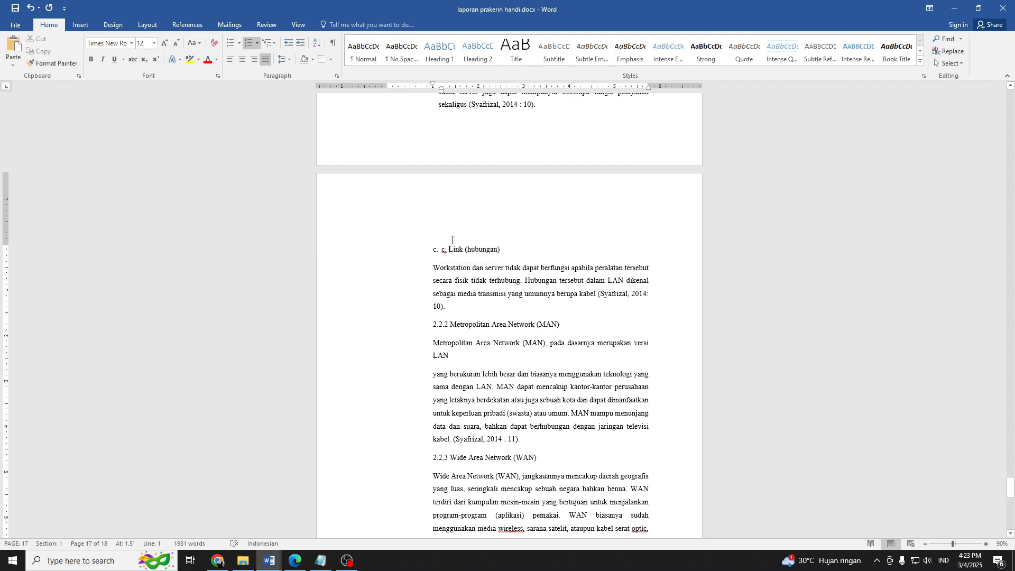
pyautogui.press('BackSpace')
pyautogui.press('BackSpace')
pyautogui.press('BackSpace')
# Set the left indent of the paragraph under Link (hubungan) to about 1.2 inches and save the report document.
pyautogui.moveTo(433, 267); pyautogui.dragTo(469, 322)
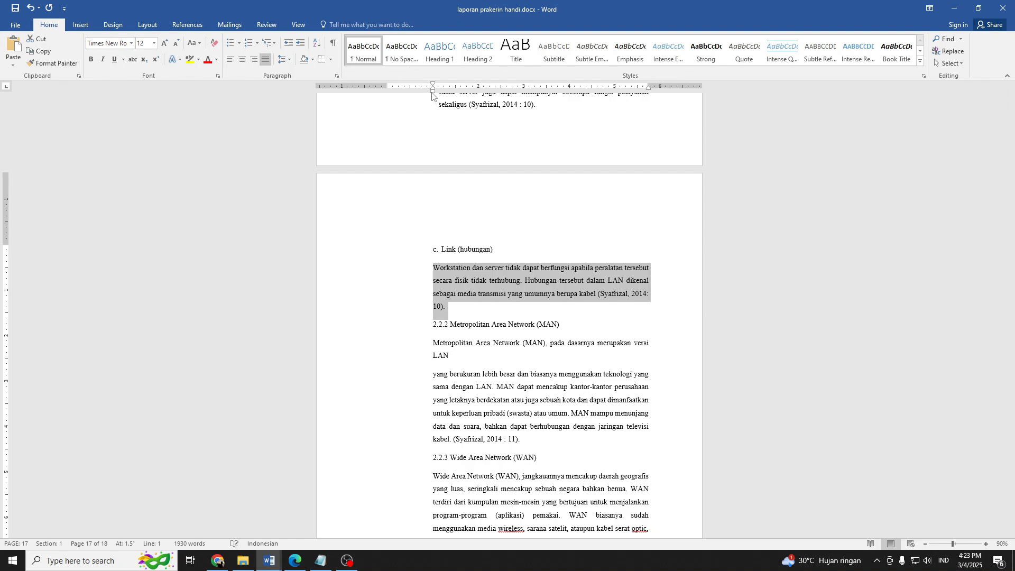
pyautogui.moveTo(433, 94); pyautogui.dragTo(442, 94)
pyautogui.press('super+d')
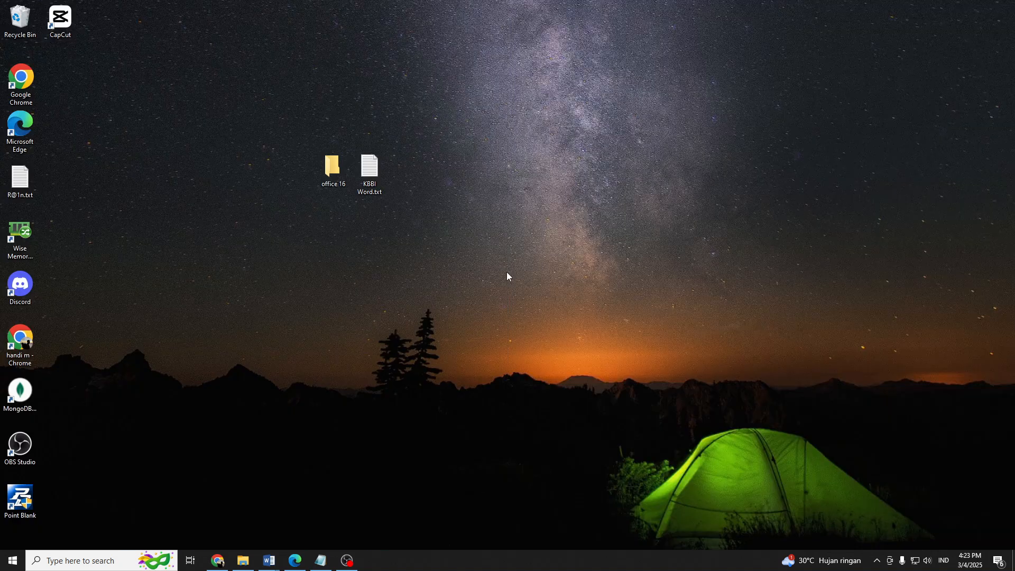
pyautogui.moveTo(269, 560)
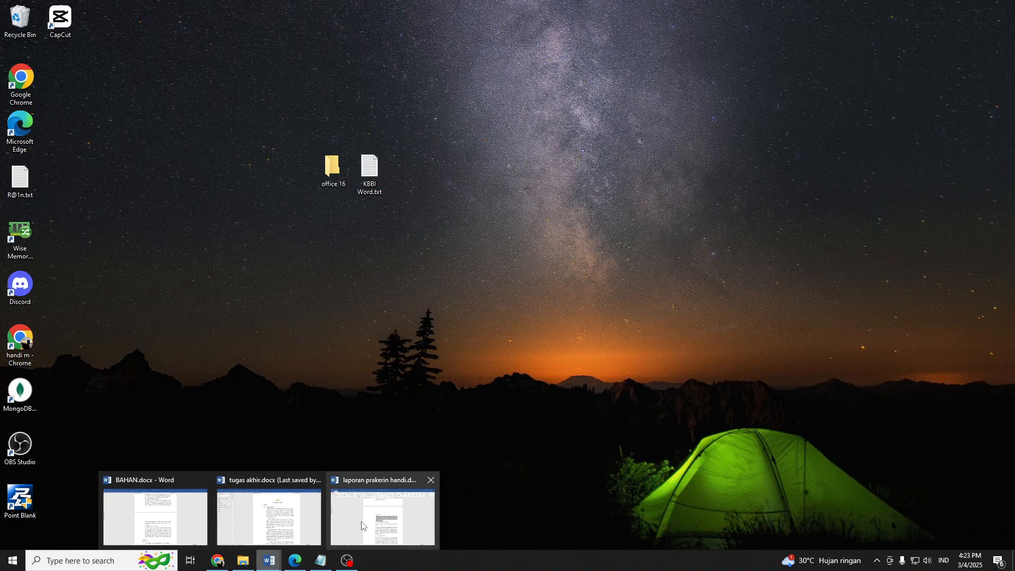
pyautogui.click(386, 492)
pyautogui.click(505, 283)
pyautogui.hotkey('ctrl', 's')
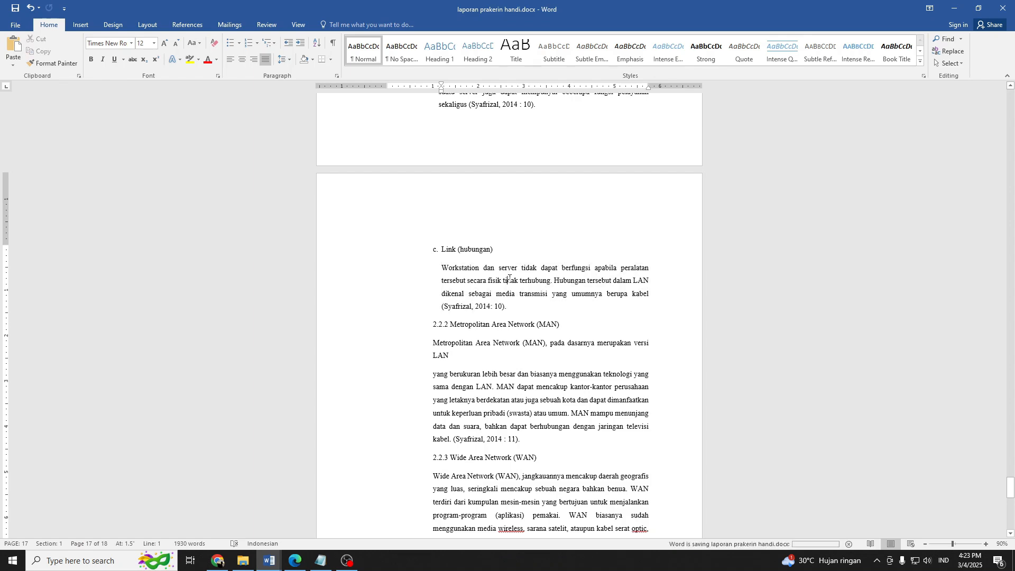
# Examine the numbering and indentation of the LAN component section, from Link (hubungan) back to Komponen Dasar LAN.
pyautogui.scroll(5, 511, 289)
pyautogui.scroll(1, 511, 291)
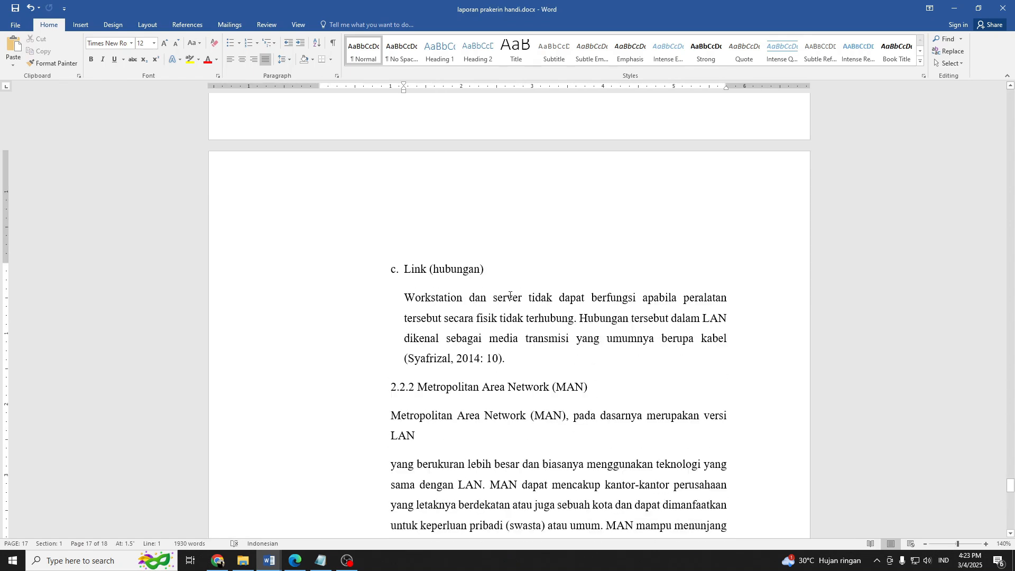
pyautogui.scroll(-4, 476, 281)
pyautogui.click(401, 247)
pyautogui.scroll(10, 565, 307)
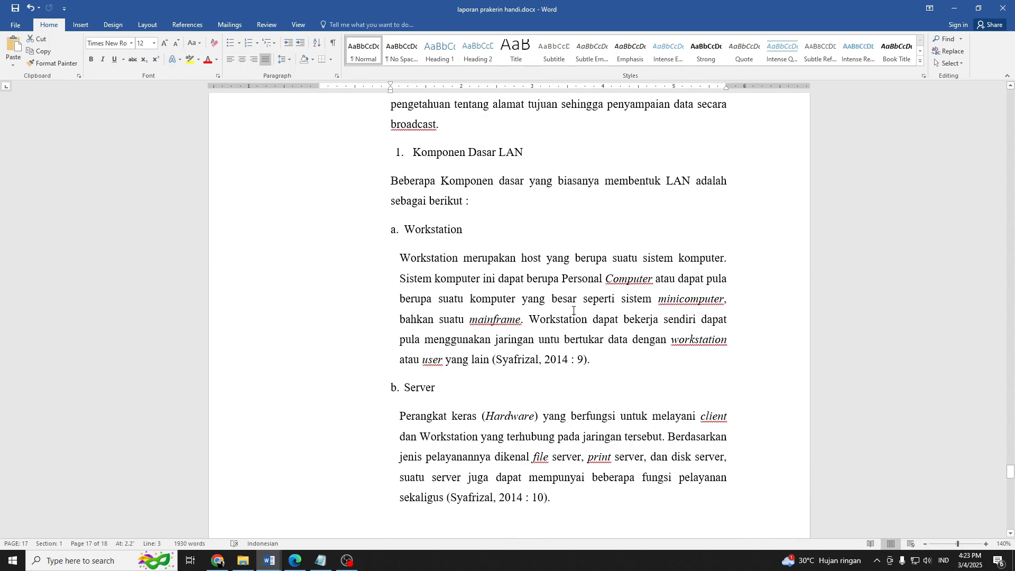
pyautogui.tripleClick(444, 326)
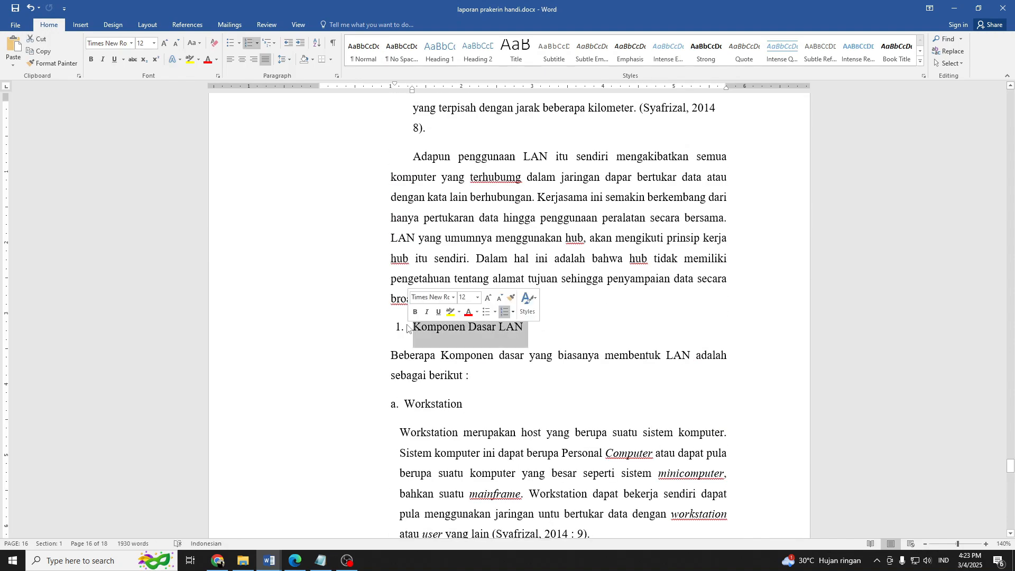
pyautogui.scroll(-4, 443, 347)
pyautogui.scroll(-2, 445, 334)
pyautogui.scroll(10, 445, 331)
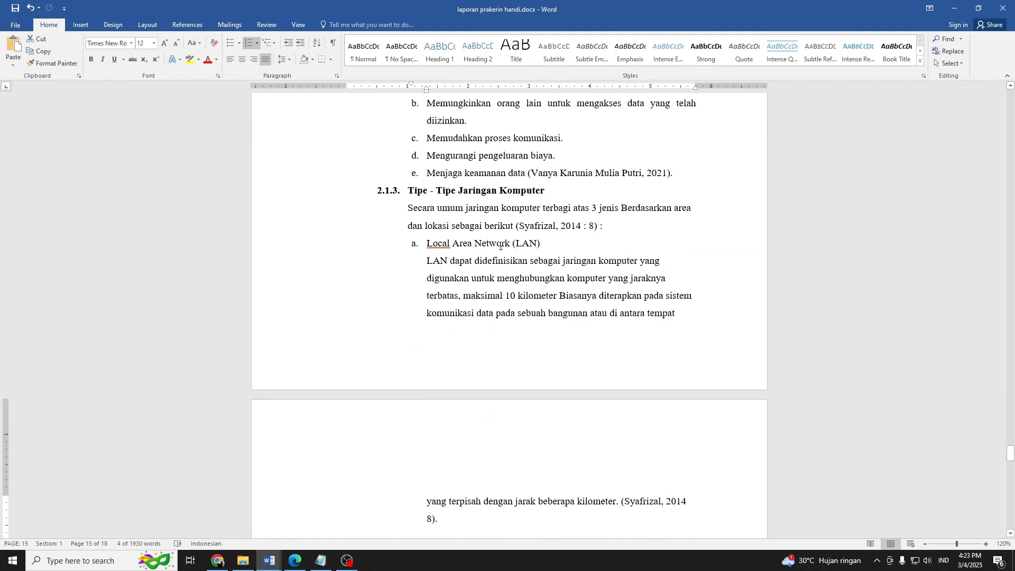
# Copy the list formatting of the Local Area Network (LAN) subheading to the Metropolitan Area Network (MAN) and Wide Area Network (WAN) subheadings.
pyautogui.tripleClick(500, 247)
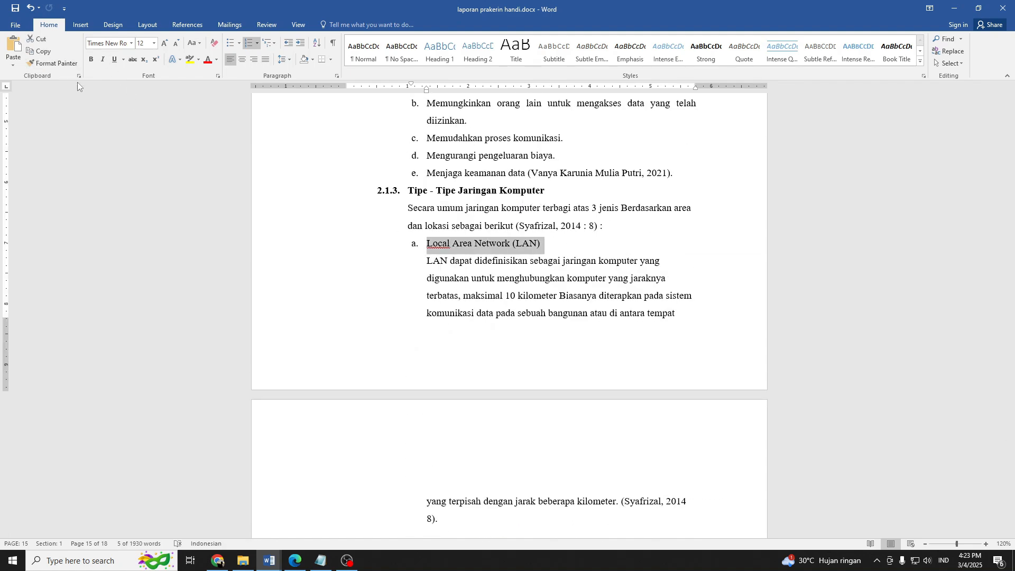
pyautogui.click(53, 63)
pyautogui.scroll(-10, 442, 220)
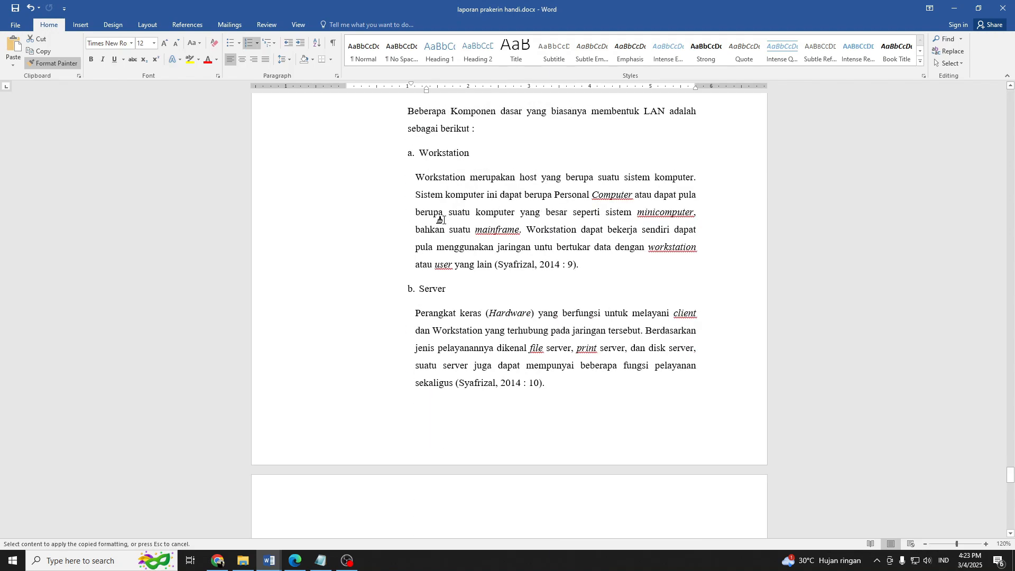
pyautogui.scroll(-8, 442, 219)
pyautogui.click(398, 192)
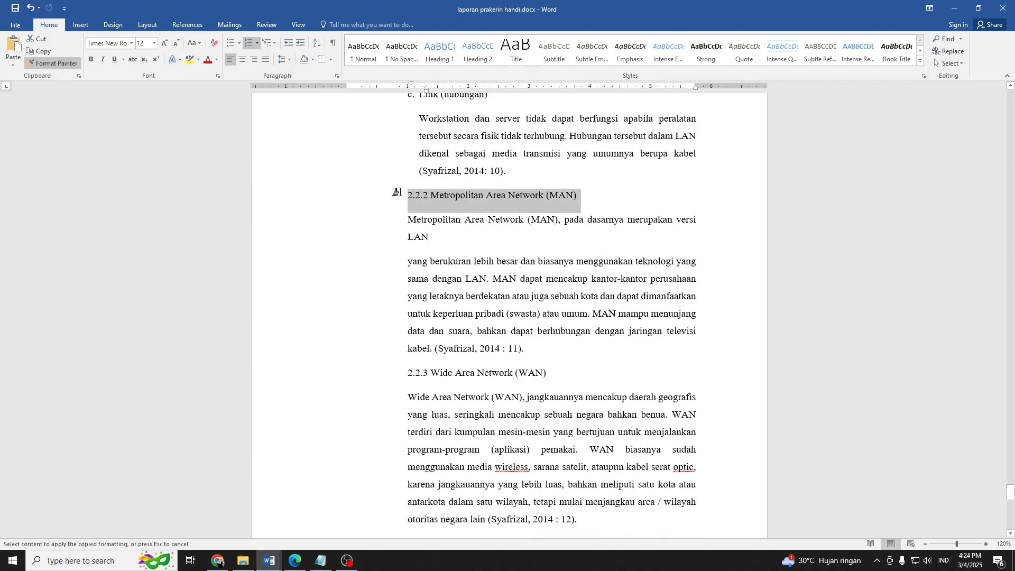
pyautogui.scroll(-5, 529, 265)
pyautogui.scroll(1, 526, 278)
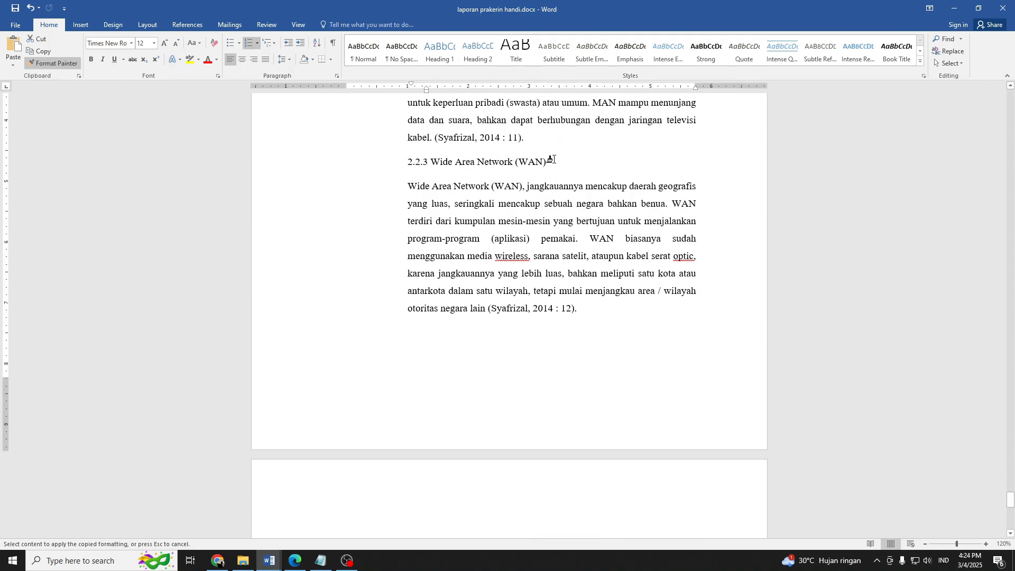
pyautogui.moveTo(551, 159); pyautogui.dragTo(405, 162)
pyautogui.scroll(-6, 564, 290)
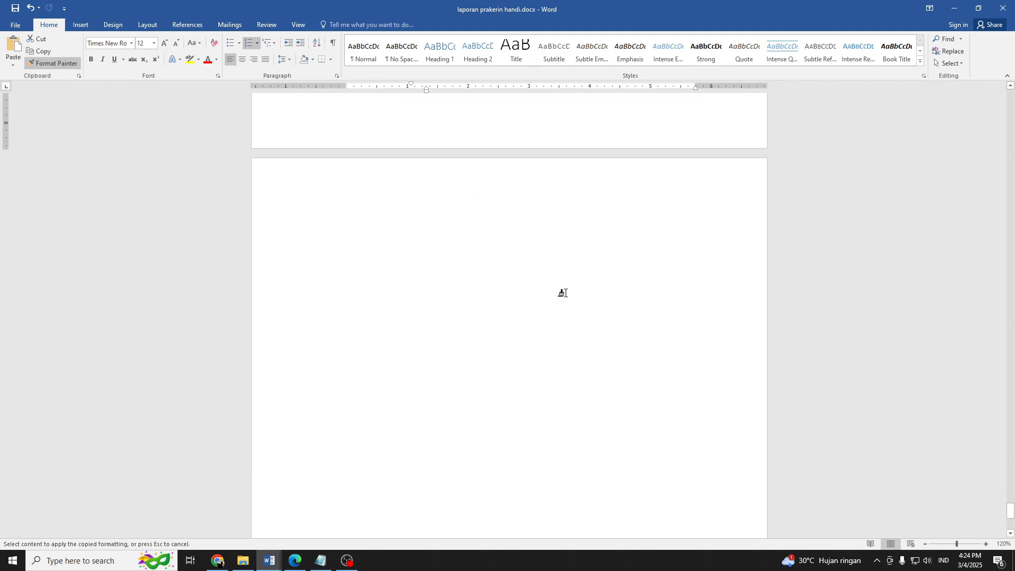
pyautogui.scroll(7, 563, 293)
pyautogui.press('Escape')
# Delete the manual number "2.2.3" from the Wide Area Network (WAN) subheading.
pyautogui.click(456, 254)
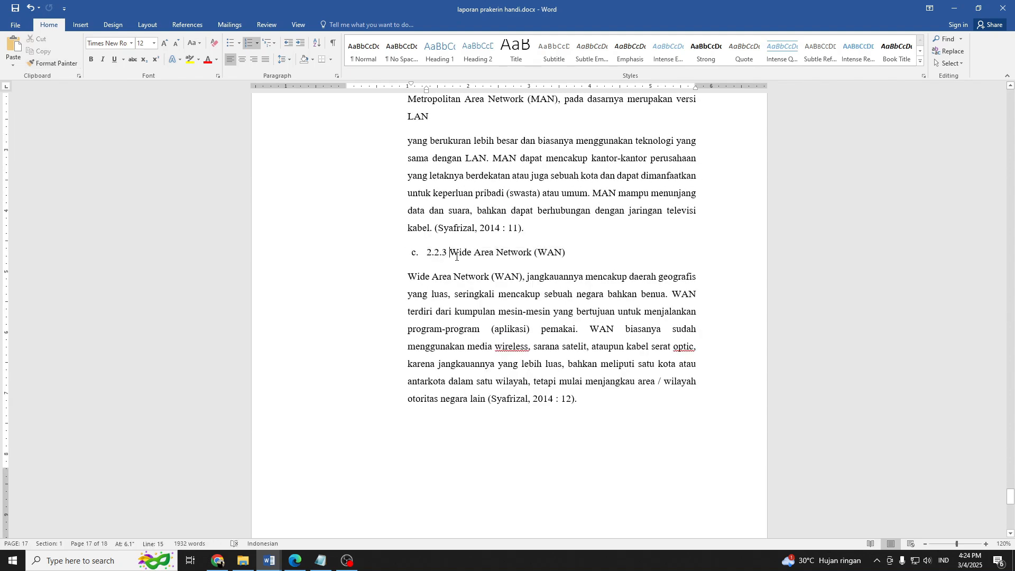
pyautogui.press('BackSpace')
pyautogui.press('BackSpace')
pyautogui.press('BackSpace')
pyautogui.press('BackSpace')
pyautogui.press('BackSpace')
pyautogui.press('BackSpace')
# Set the left indent of the paragraph under Wide Area Network (WAN) to about 1.4 inches.
pyautogui.scroll(3, 500, 311)
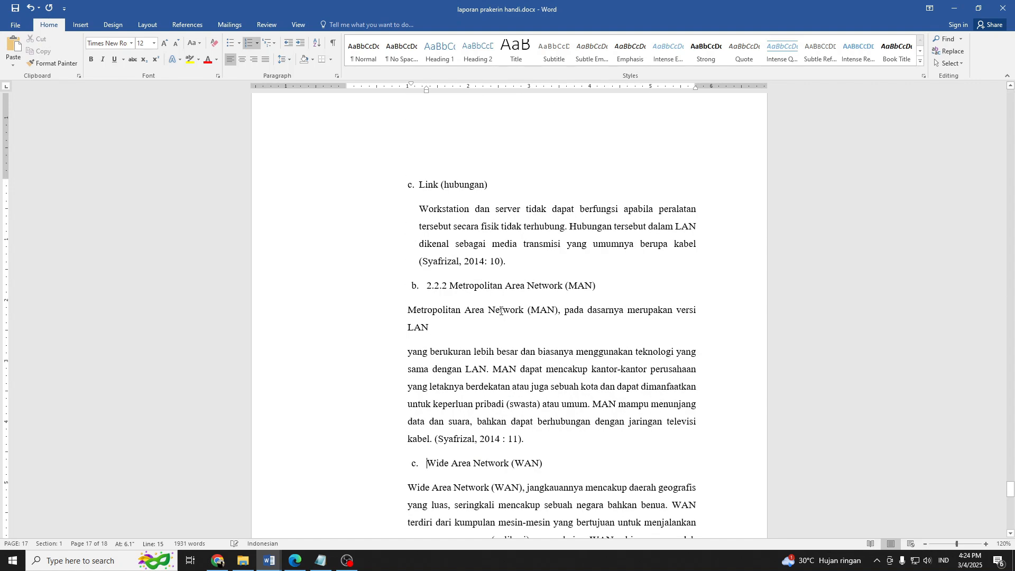
pyautogui.scroll(3, 500, 311)
pyautogui.scroll(-7, 500, 311)
pyautogui.moveTo(408, 307); pyautogui.dragTo(584, 442)
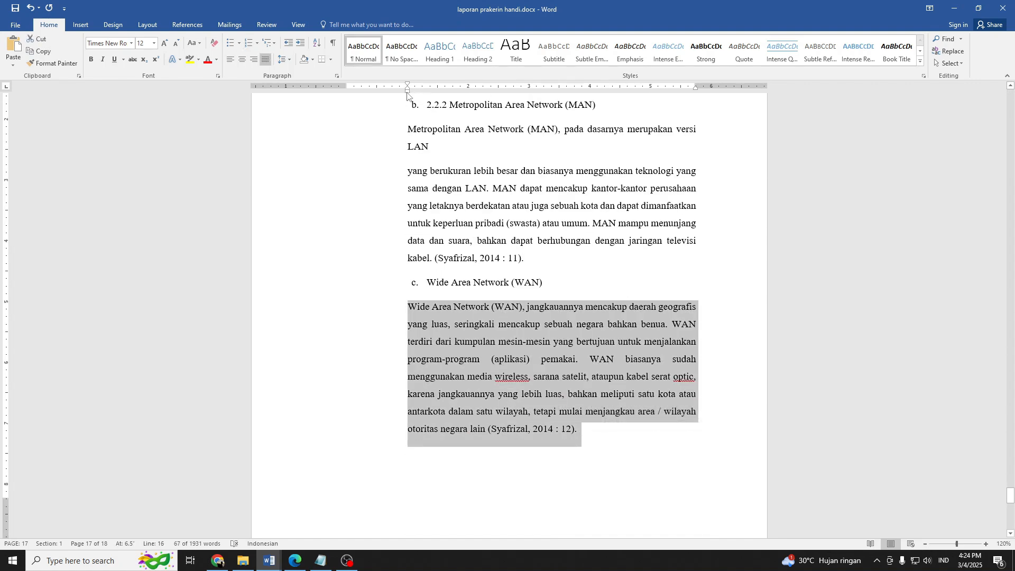
pyautogui.moveTo(407, 91); pyautogui.dragTo(431, 99)
# Replace the misspelled "wireless" in the Wide Area Network (WAN) paragraph with the suggested spelling "Wireless".
pyautogui.click(613, 377)
pyautogui.rightClick(625, 379)
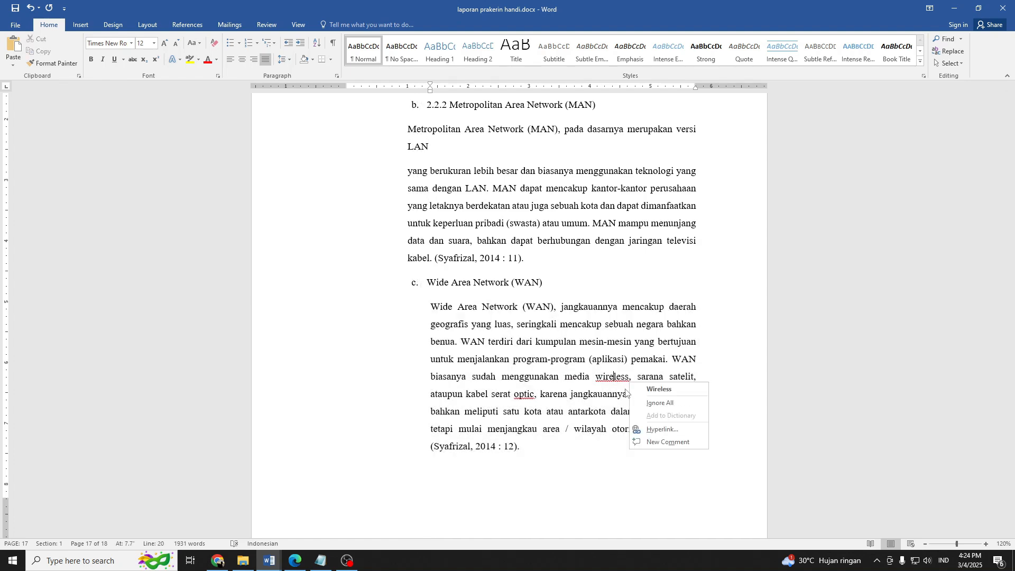
pyautogui.click(608, 384)
pyautogui.rightClick(627, 379)
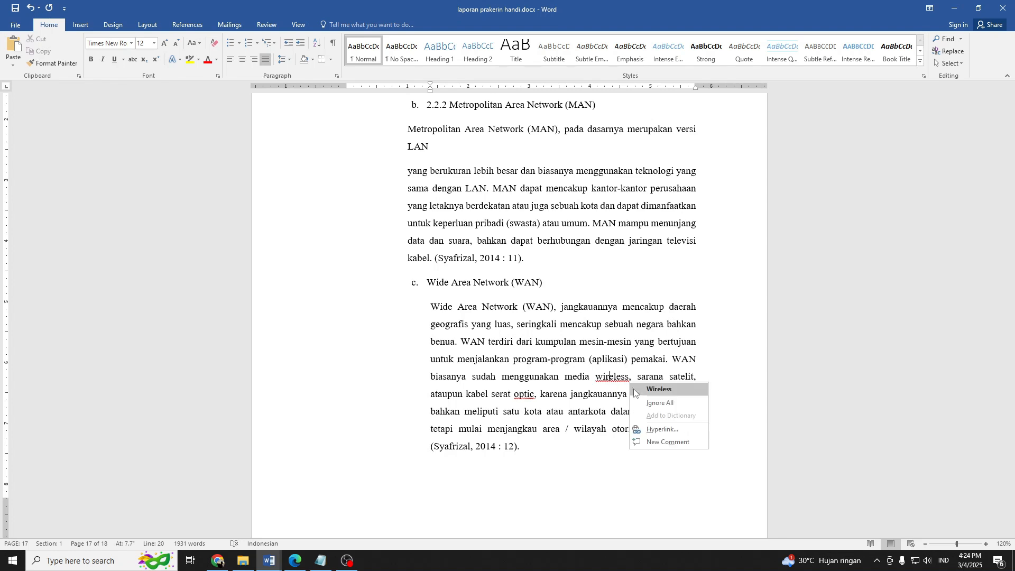
pyautogui.click(636, 390)
# Italicize "Wireless" and "optic" in the Wide Area Network (WAN) paragraph and save the document.
pyautogui.hotkey('ctrl', 'i')
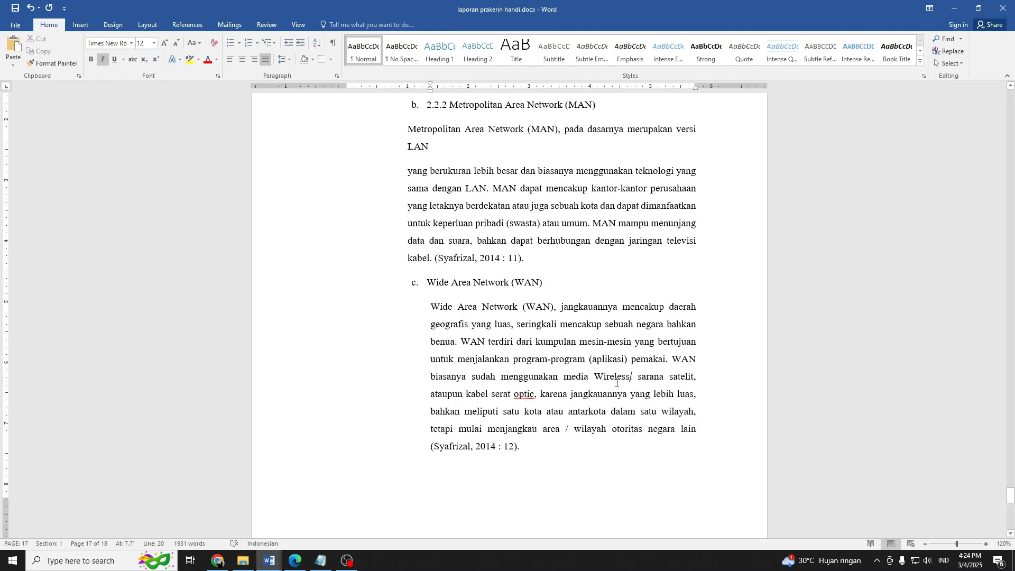
pyautogui.click(610, 378)
pyautogui.hotkey('ctrl', 'i')
pyautogui.click(522, 398)
pyautogui.hotkey('ctrl', 'i')
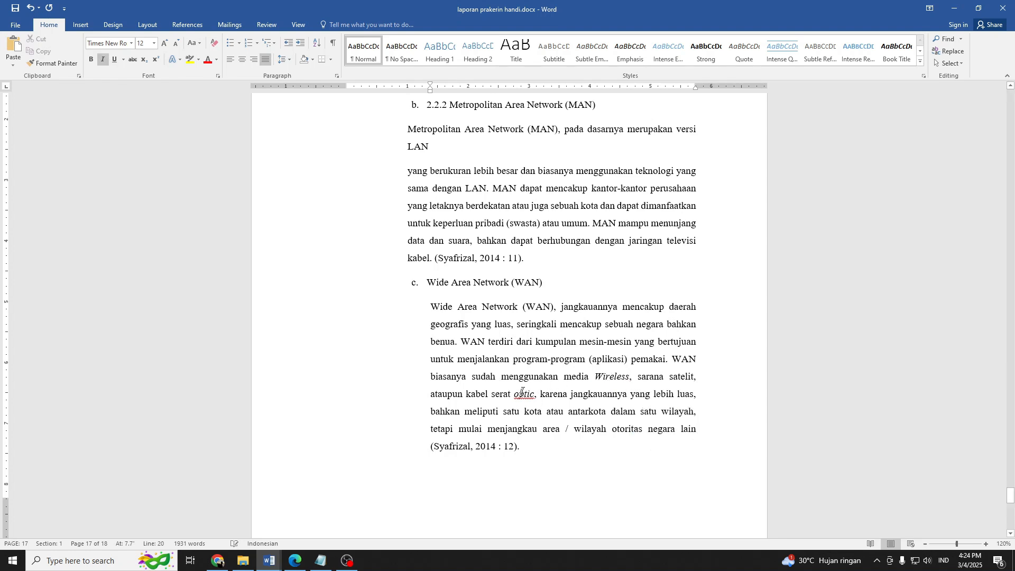
pyautogui.hotkey('ctrl', 's')
# Delete the manual number "2.2.2" from the Metropolitan Area Network (MAN) subheading.
pyautogui.scroll(5, 507, 386)
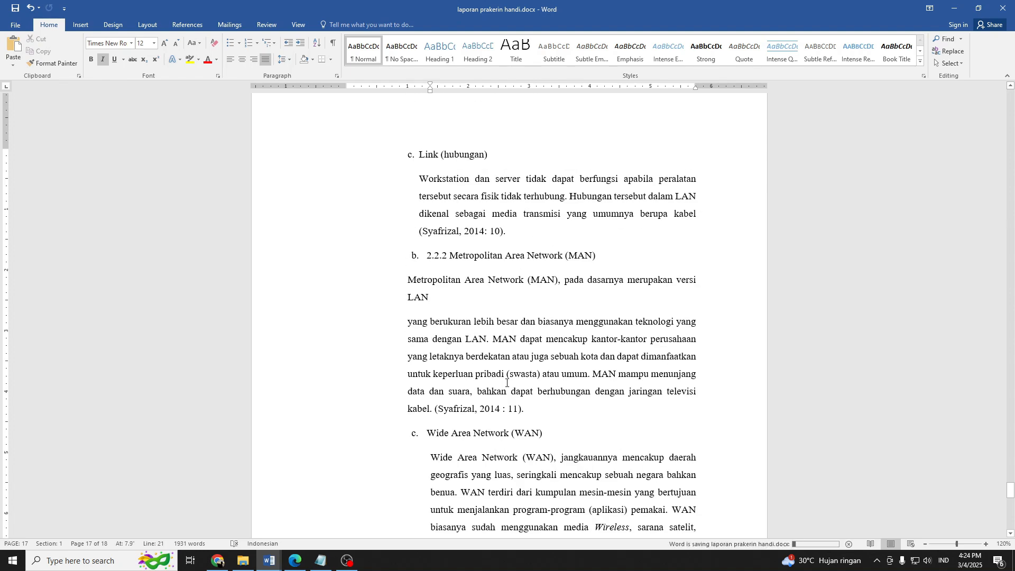
pyautogui.scroll(1, 506, 382)
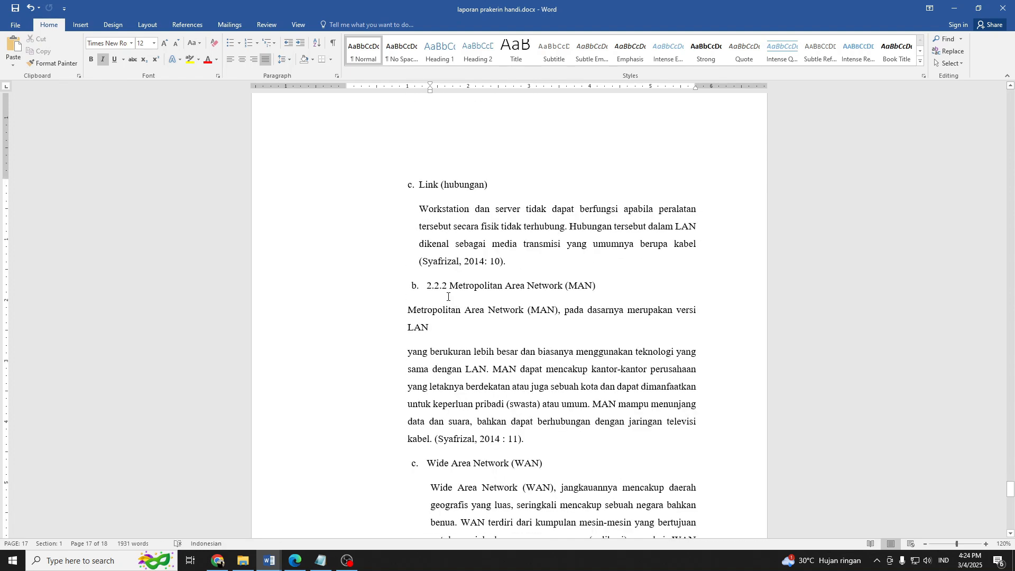
pyautogui.moveTo(449, 286); pyautogui.dragTo(529, 441)
pyautogui.press('BackSpace')
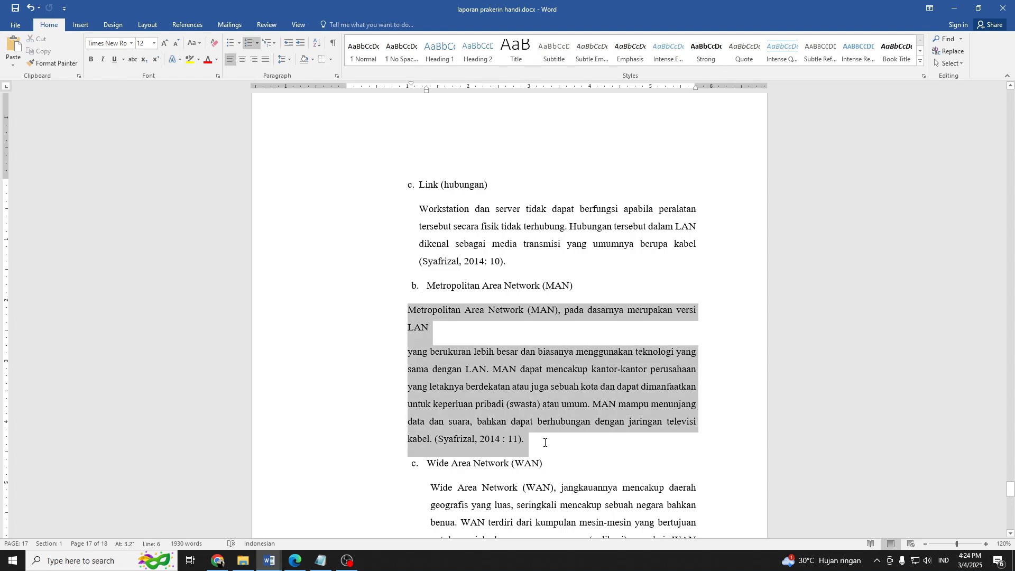
# Set the left indent of the text under Metropolitan Area Network (MAN) to about 1.3 inches and join its two paragraphs into one.
pyautogui.moveTo(407, 90); pyautogui.dragTo(427, 89)
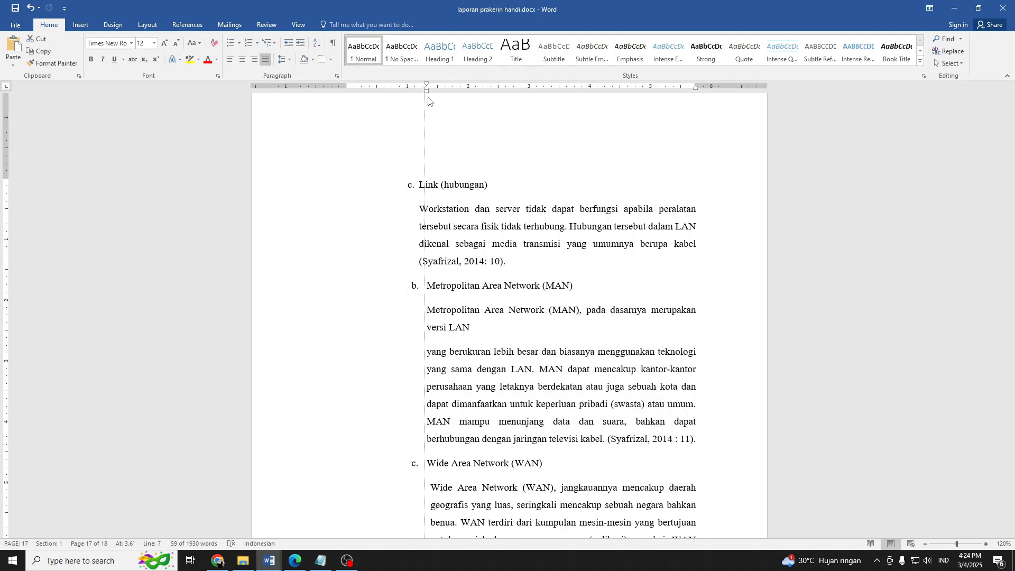
pyautogui.click(427, 354)
pyautogui.press('BackSpace')
pyautogui.press('BackSpace')
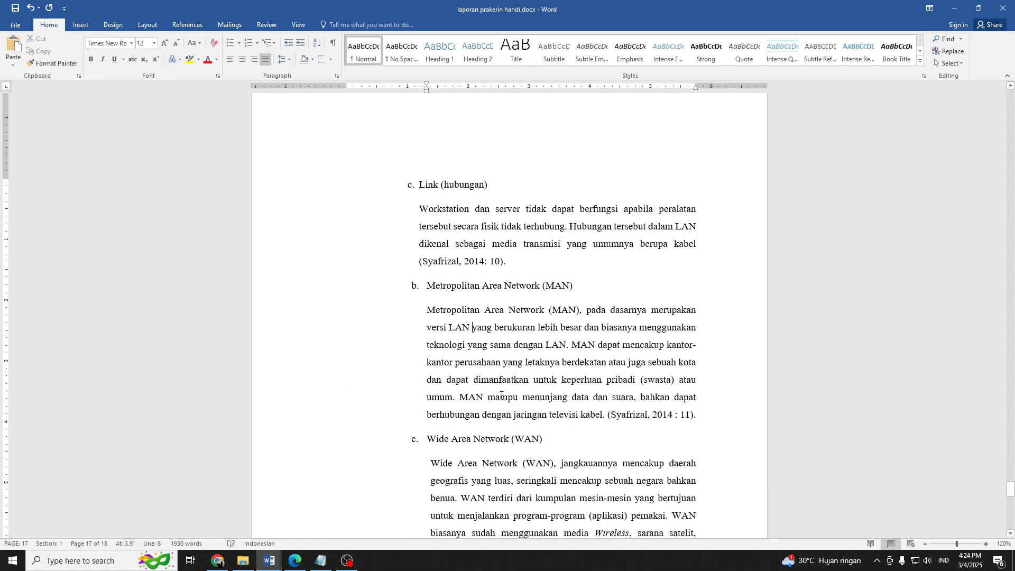
pyautogui.hotkey('ctrl', 's')
# Italicize "broadcast" and the "hub" before "itu sendiri" in the paragraph beginning "Adapun penggunaan LAN".
pyautogui.keyDown('ctrl'); pyautogui.scroll(-5, 501, 395); pyautogui.keyUp('ctrl')
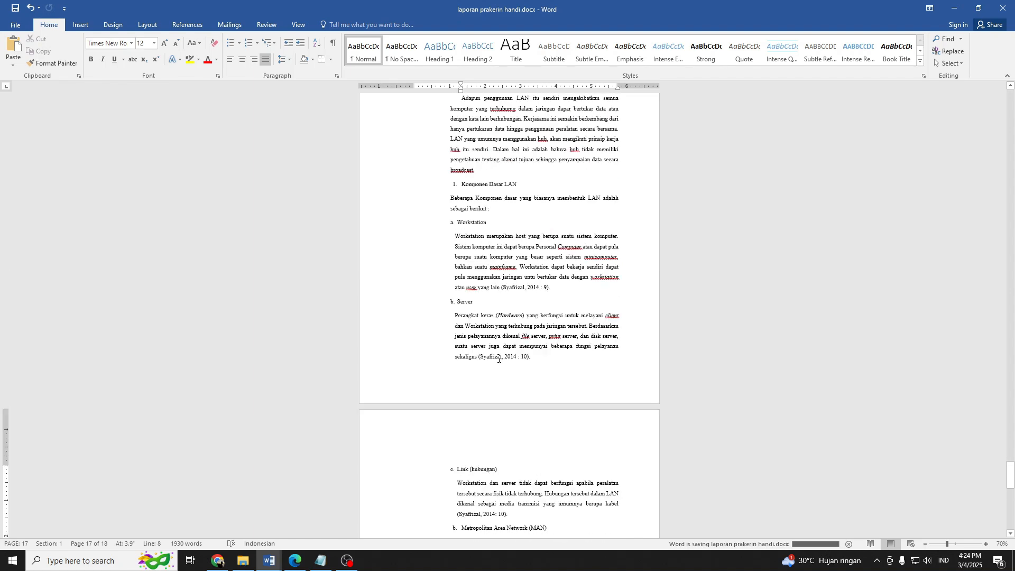
pyautogui.scroll(4, 499, 359)
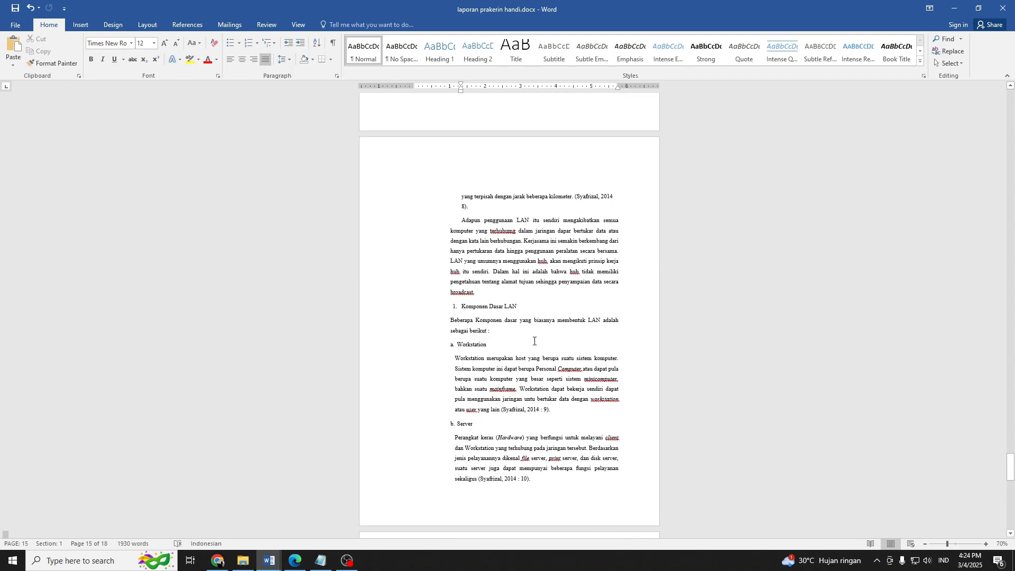
pyautogui.keyDown('ctrl'); pyautogui.scroll(4, 533, 340); pyautogui.keyUp('ctrl')
pyautogui.keyDown('ctrl'); pyautogui.scroll(2, 531, 407); pyautogui.keyUp('ctrl')
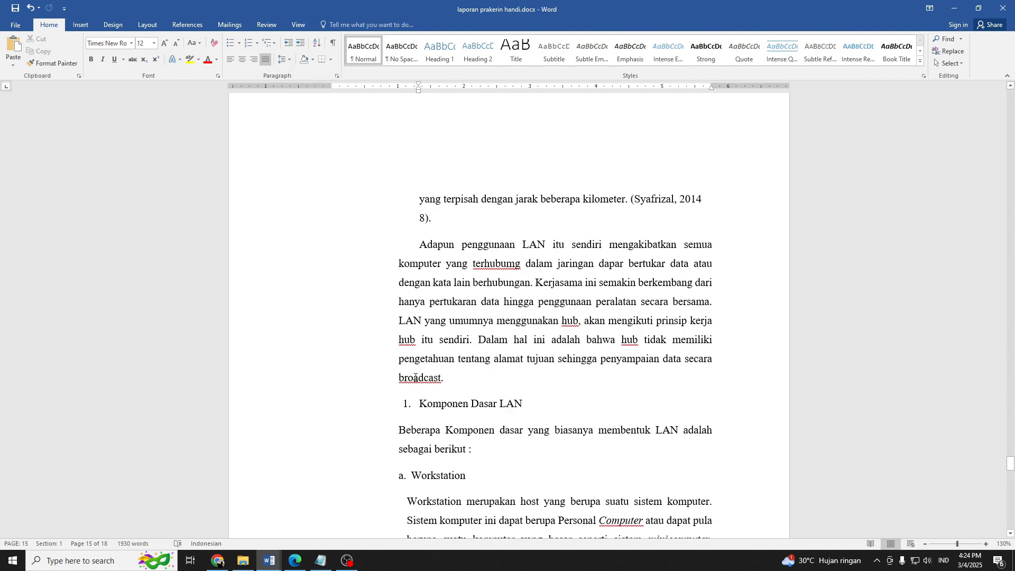
pyautogui.rightClick(416, 378)
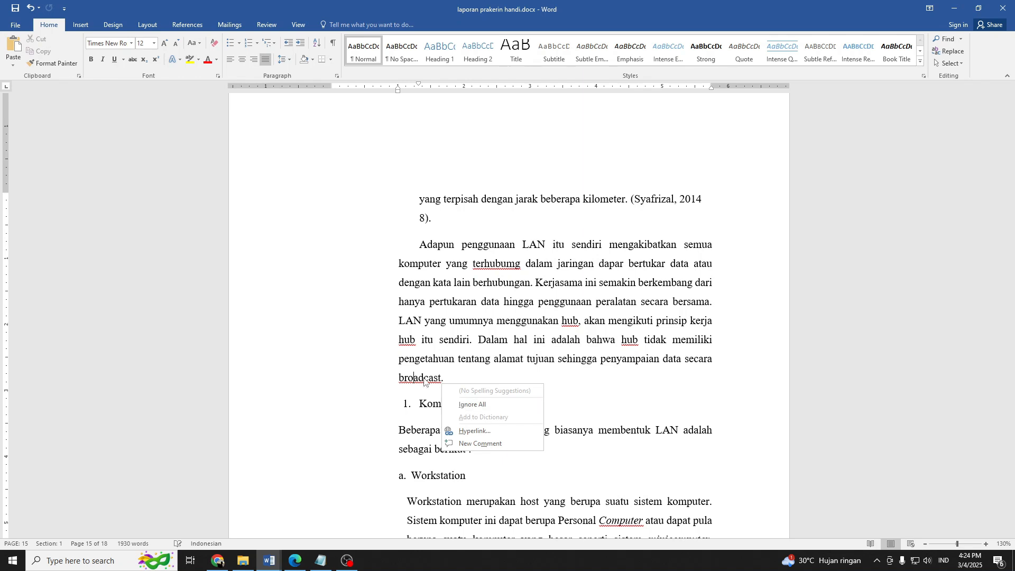
pyautogui.click(426, 377)
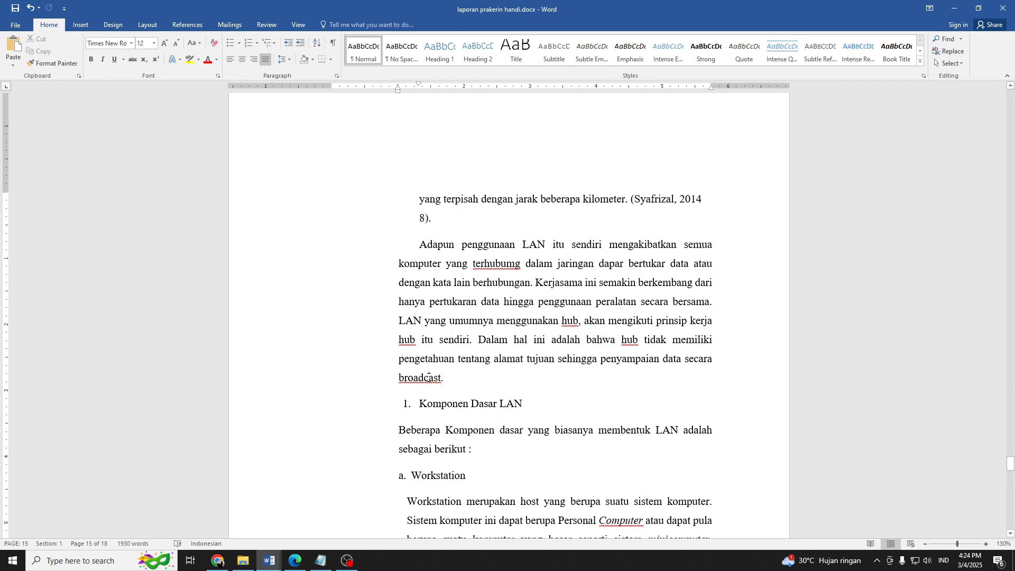
pyautogui.hotkey('ctrl', 'i')
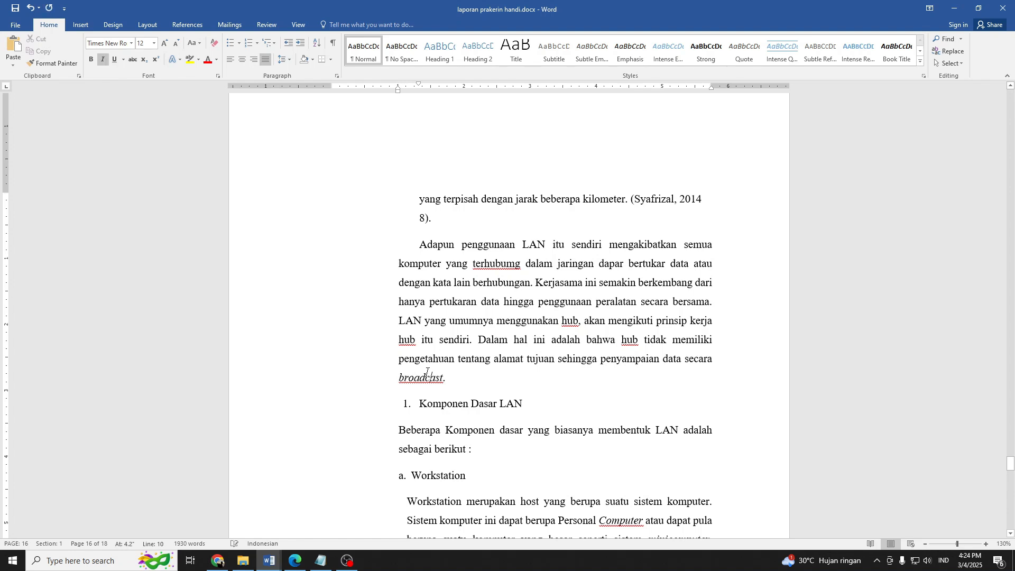
pyautogui.doubleClick(408, 341)
pyautogui.hotkey('ctrl', 'i')
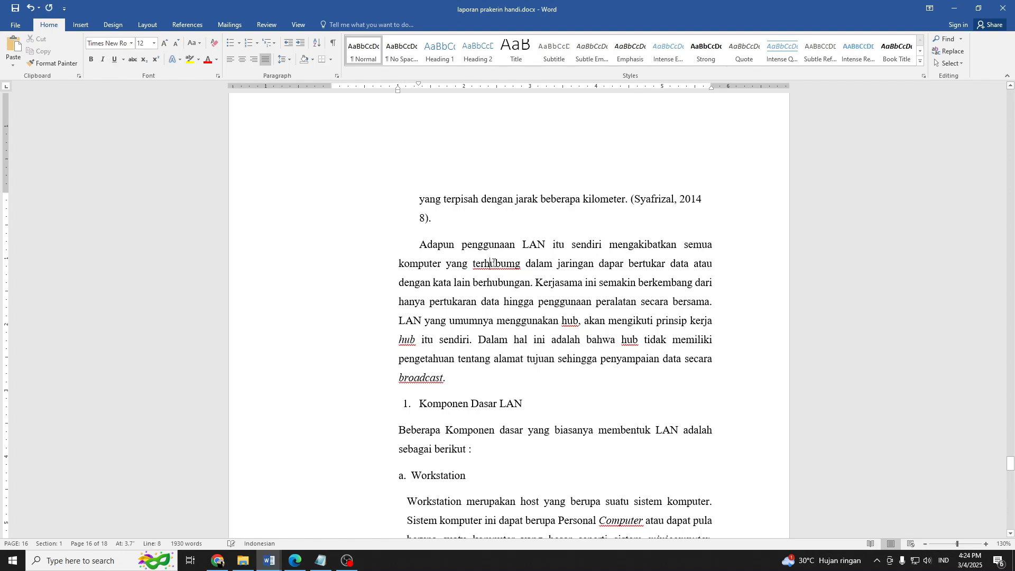
# Correct "terhubumg" to "terhubung" and italicize the two remaining occurrences of "hub" in the paragraph beginning "Adapun penggunaan LAN".
pyautogui.rightClick(518, 268)
pyautogui.click(544, 276)
pyautogui.click(569, 319)
pyautogui.hotkey('ctrl', 'i')
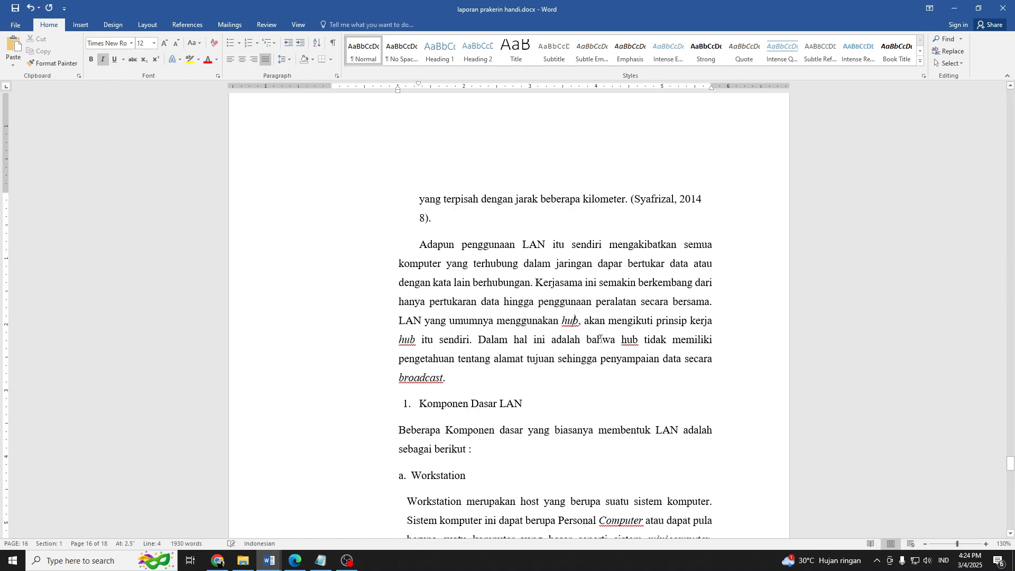
pyautogui.click(628, 340)
pyautogui.write('i')
pyautogui.scroll(5, 557, 357)
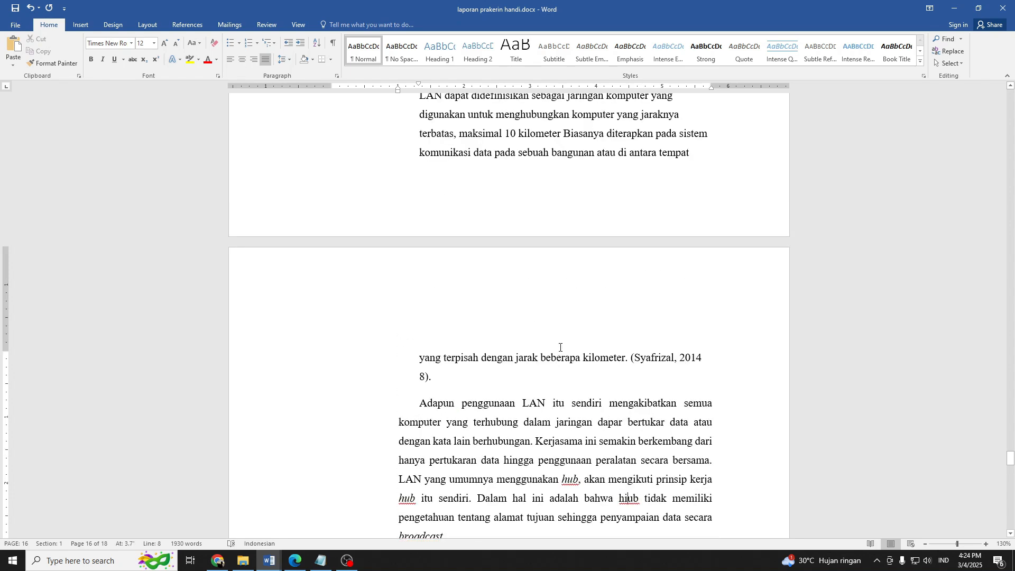
pyautogui.press('BackSpace')
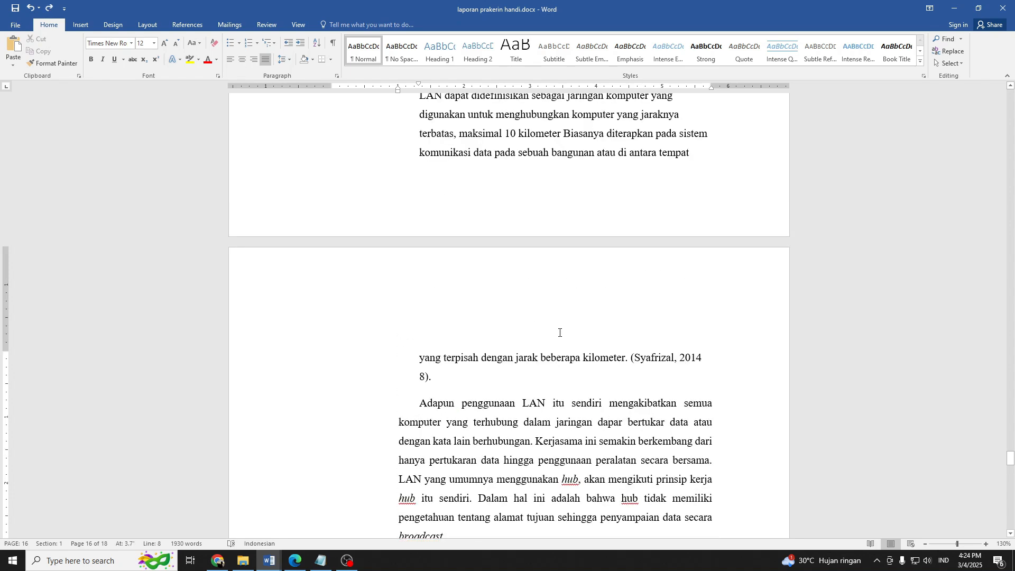
pyautogui.hotkey('ctrl', 'i')
# Italicize "Local Area Network" in the LAN subheading under Tipe - Tipe Jaringan Komputer.
pyautogui.scroll(4, 596, 318)
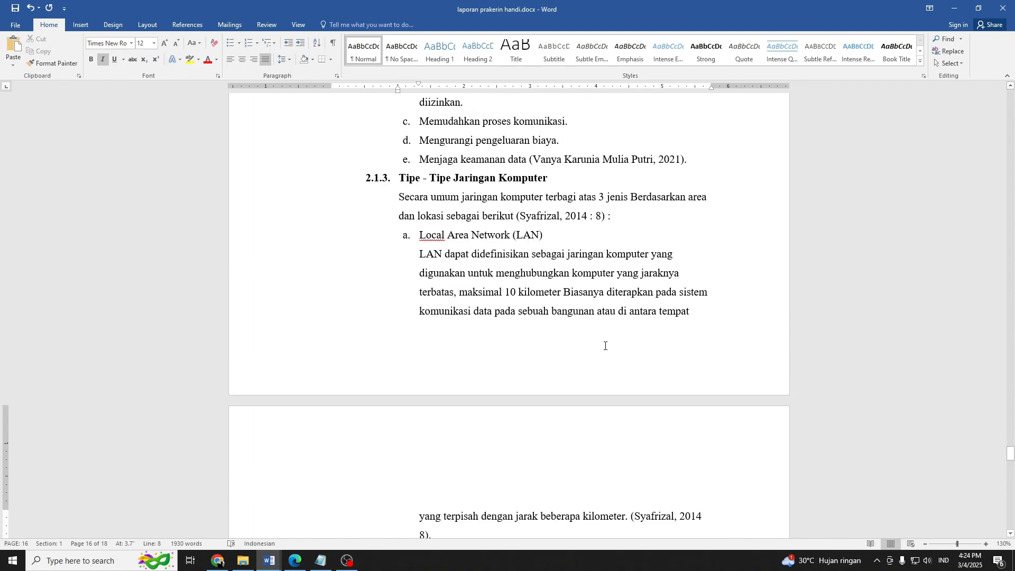
pyautogui.moveTo(421, 235); pyautogui.dragTo(510, 236)
pyautogui.hotkey('ctrl', 'i')
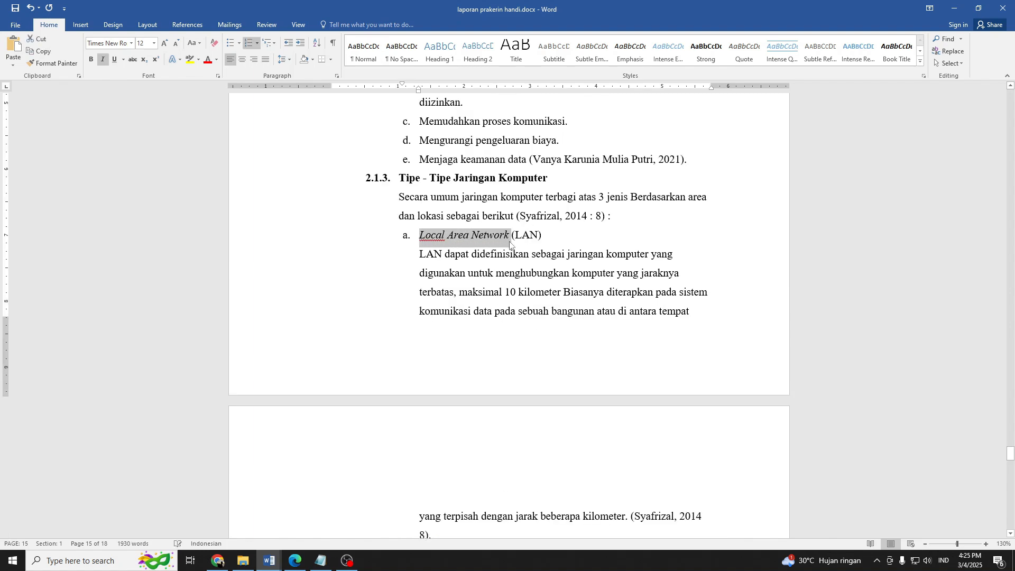
# Examine the formatting and numbering of chapter BAB II, from heading 2.1 Jaringan Komputer to the end of the WAN section.
pyautogui.scroll(3, 492, 307)
pyautogui.scroll(-3, 492, 307)
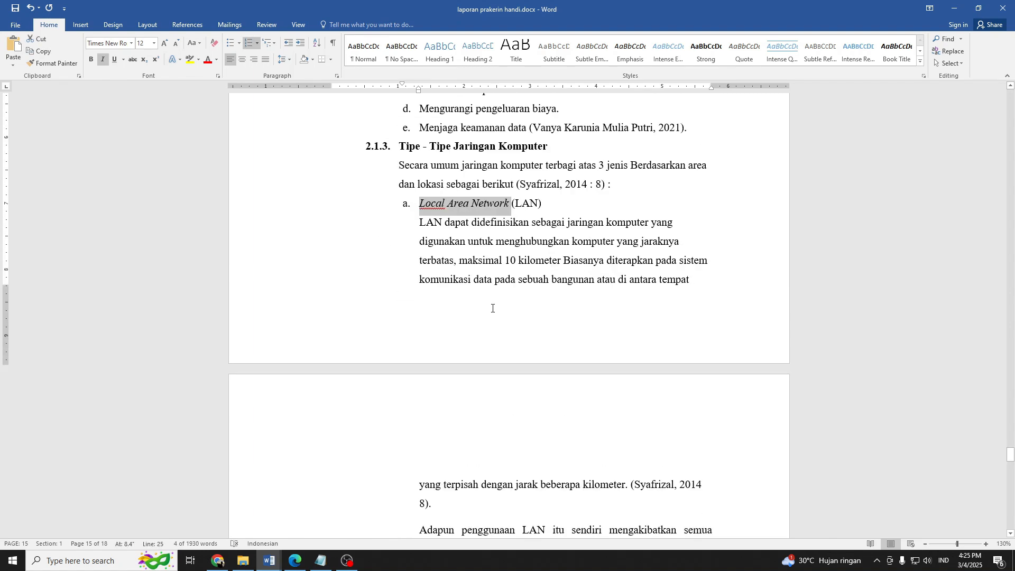
pyautogui.scroll(-9, 492, 308)
pyautogui.scroll(1, 492, 316)
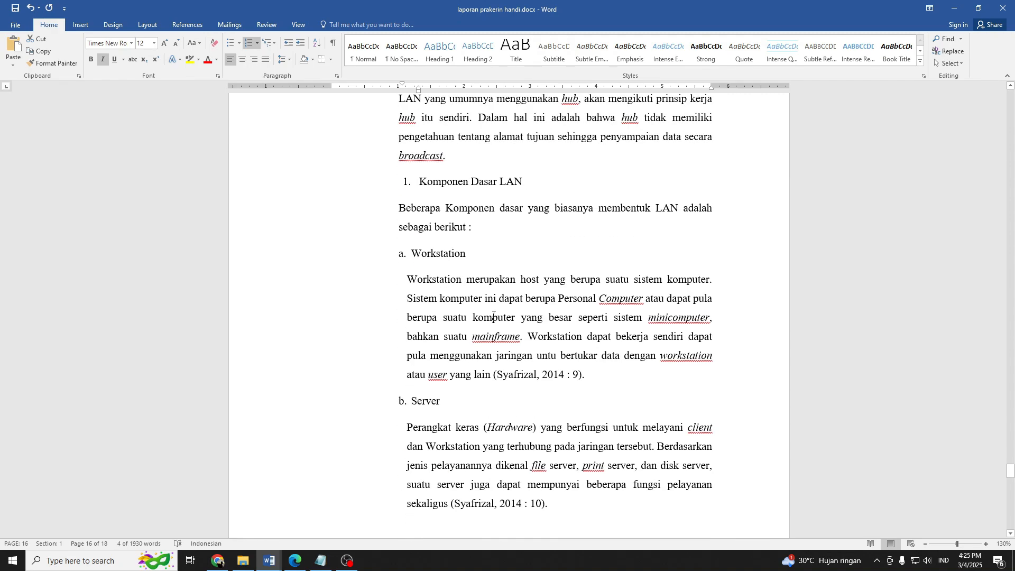
pyautogui.scroll(-15, 492, 316)
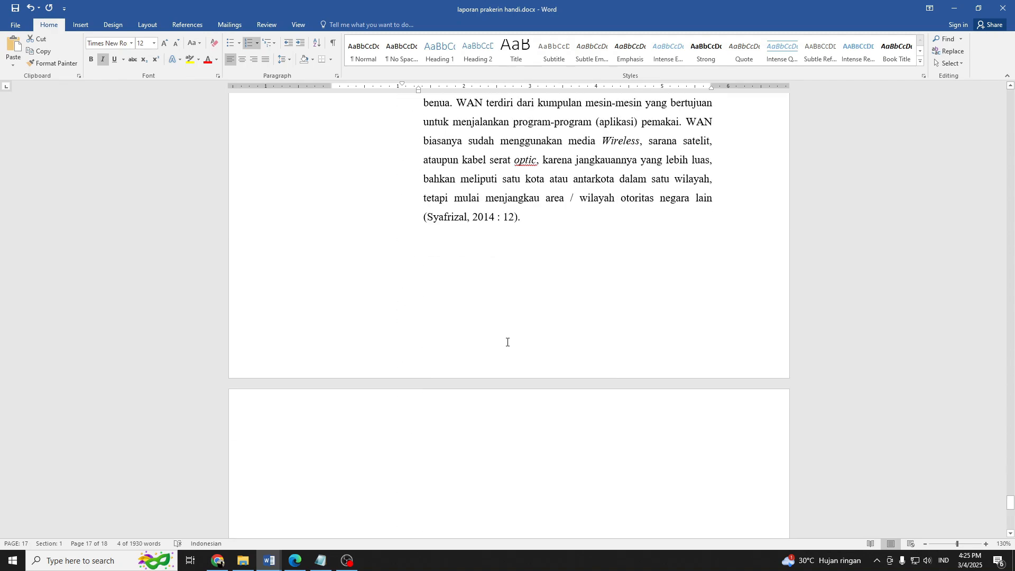
pyautogui.scroll(15, 507, 344)
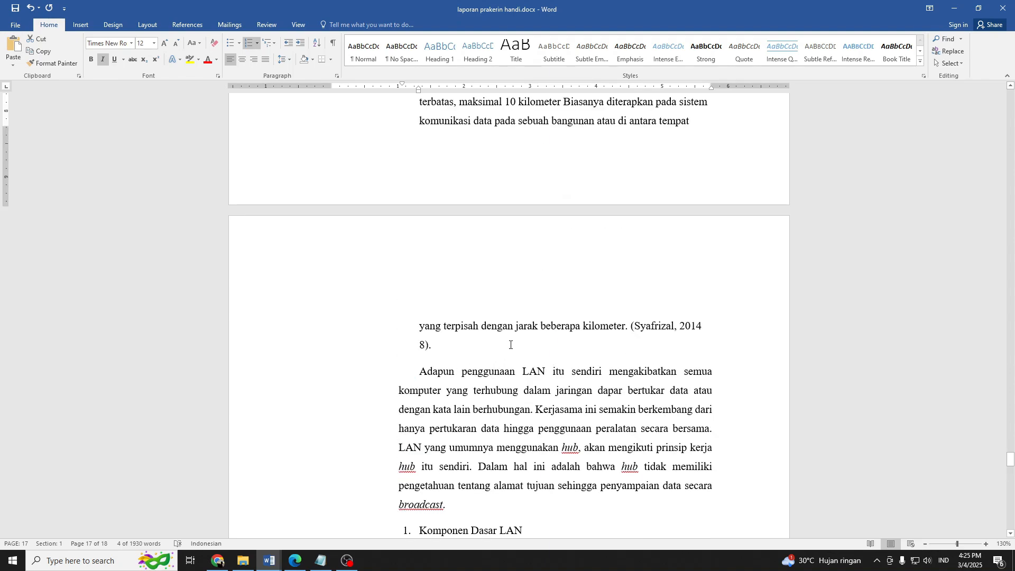
pyautogui.scroll(20, 510, 345)
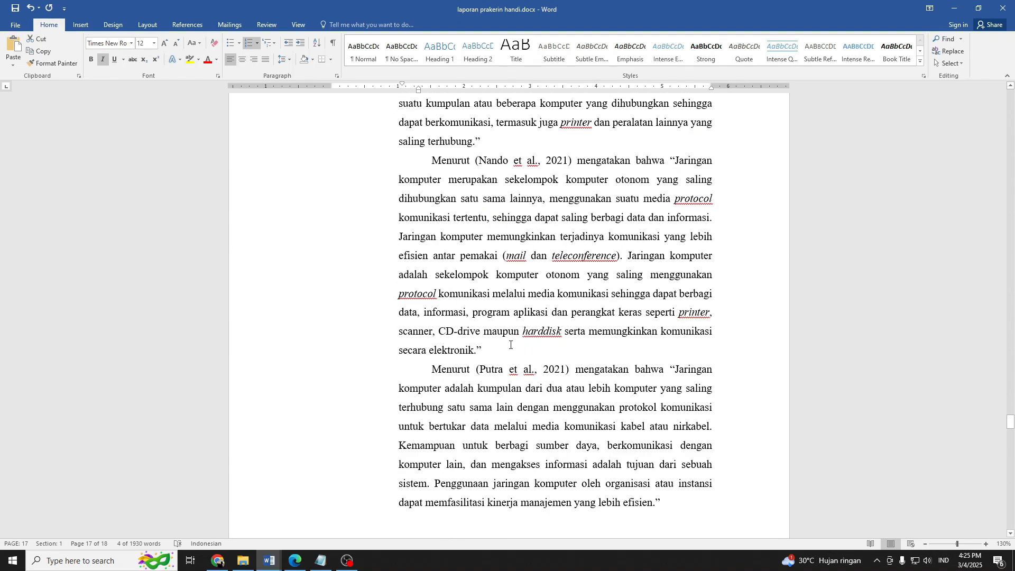
pyautogui.scroll(3, 510, 345)
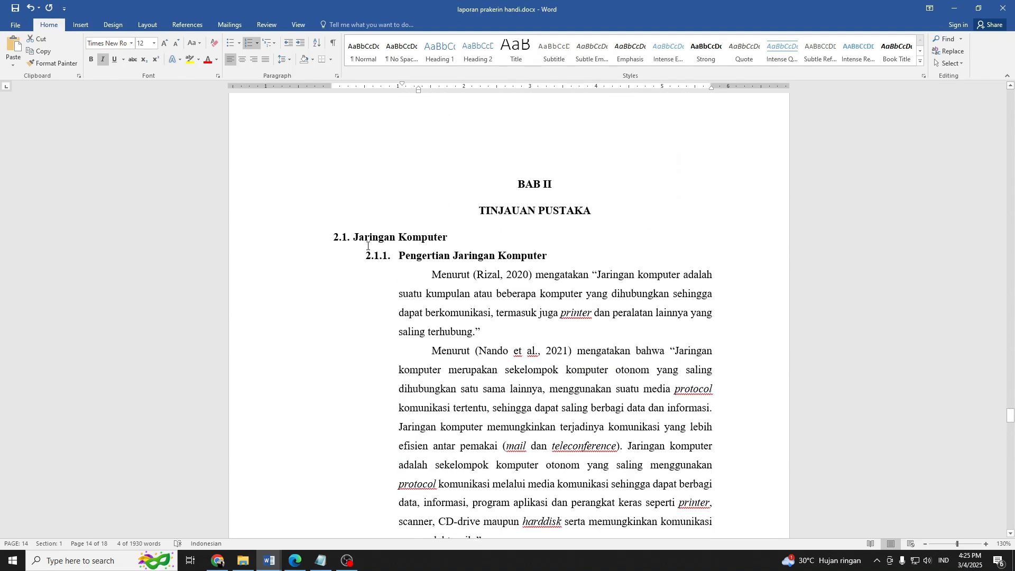
pyautogui.click(340, 236)
pyautogui.click(434, 285)
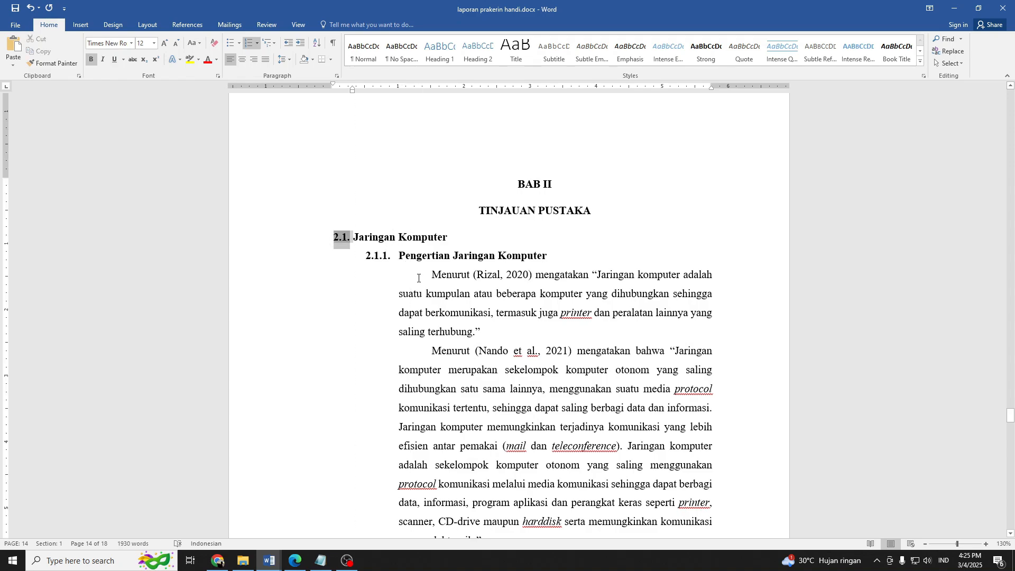
pyautogui.click(340, 237)
pyautogui.scroll(-15, 509, 369)
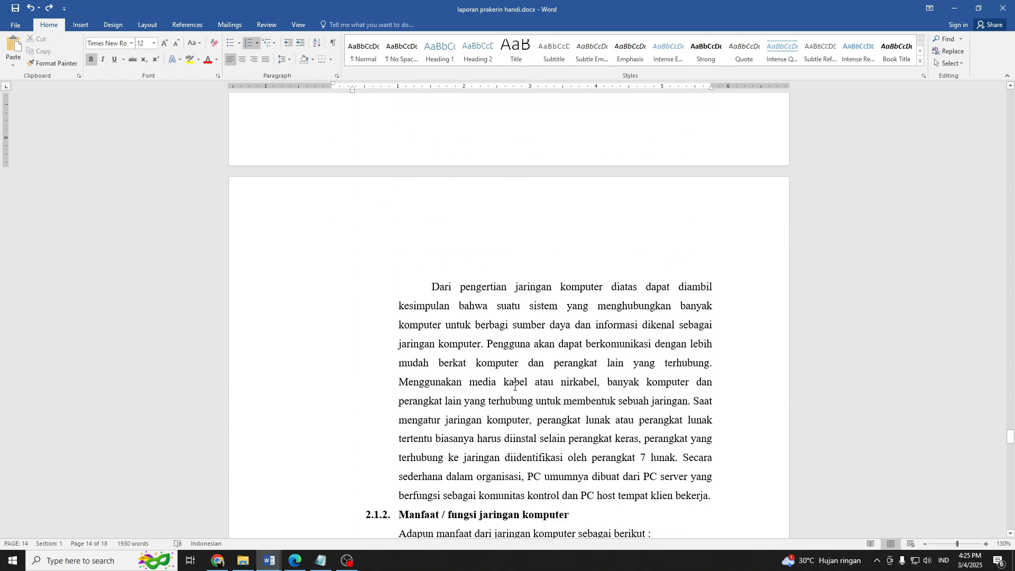
pyautogui.scroll(-20, 509, 370)
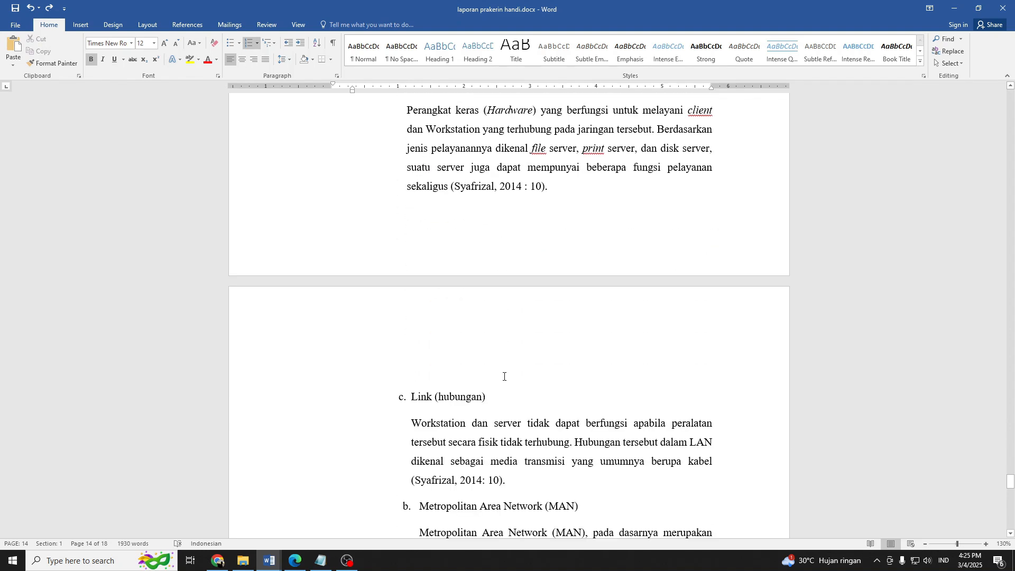
pyautogui.scroll(-7, 500, 383)
pyautogui.click(548, 351)
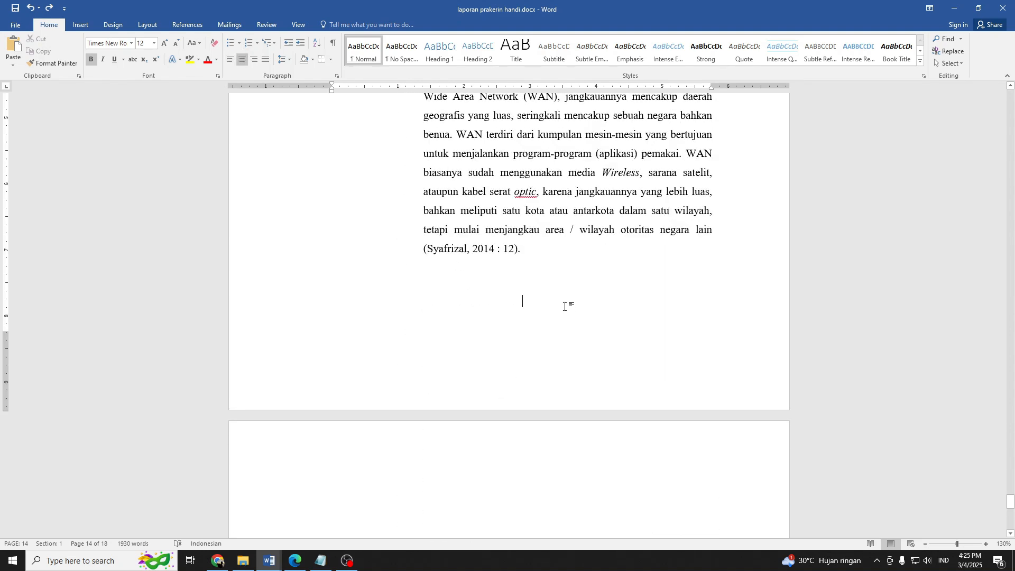
pyautogui.press('BackSpace')
pyautogui.press('BackSpace')
pyautogui.press('Return')
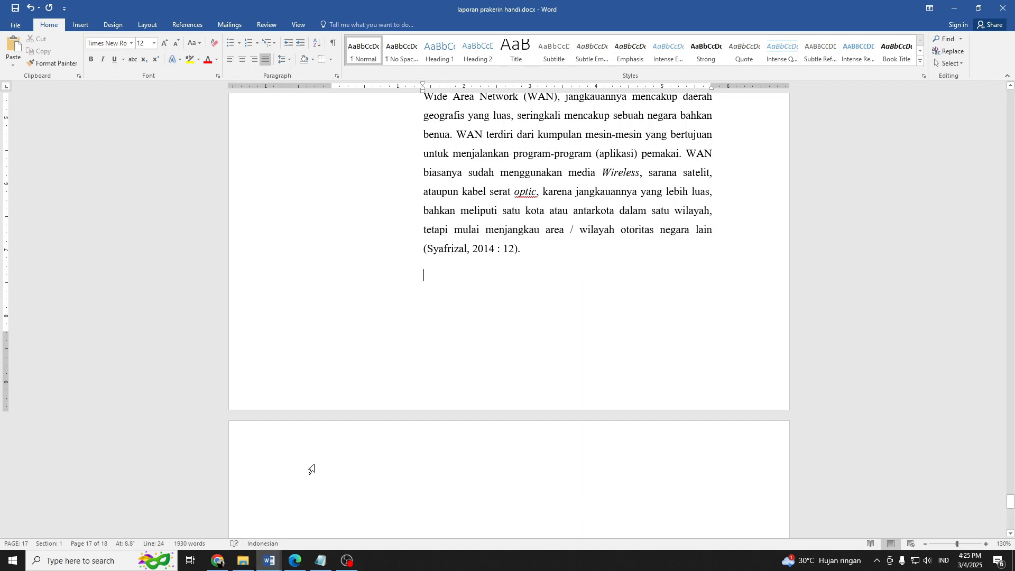
pyautogui.click(452, 357)
# Left-align the empty centered paragraph after the WAN section, enter the bold heading text "Internet" there and start a new paragraph.
pyautogui.click(553, 303)
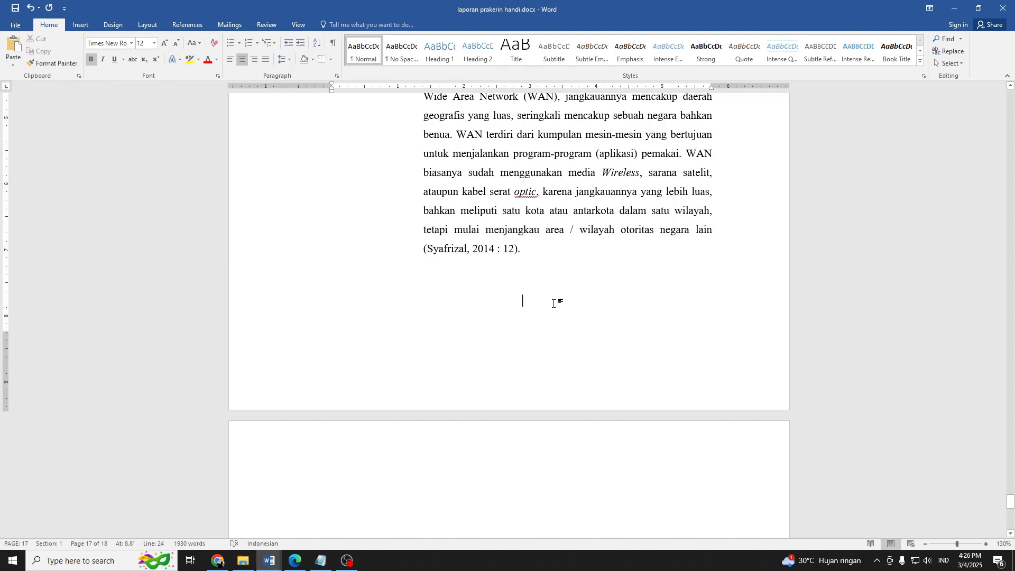
pyautogui.hotkey('ctrl', 'l')
pyautogui.write('INter')
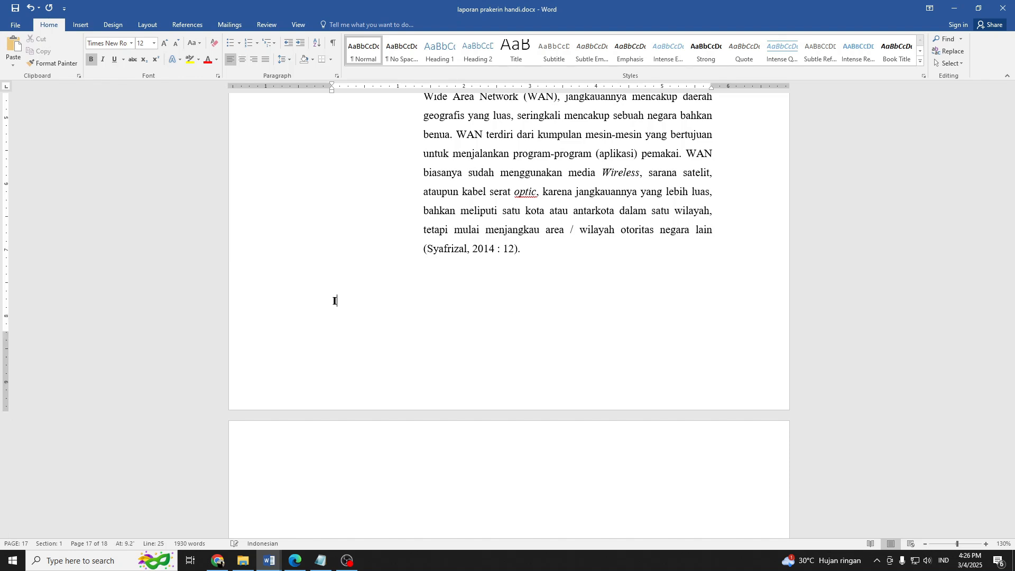
pyautogui.press('BackSpace')
pyautogui.press('BackSpace')
pyautogui.press('BackSpace')
pyautogui.write('nter')
pyautogui.press('BackSpace')
pyautogui.press('BackSpace')
pyautogui.write('ernet')
pyautogui.press('Return')
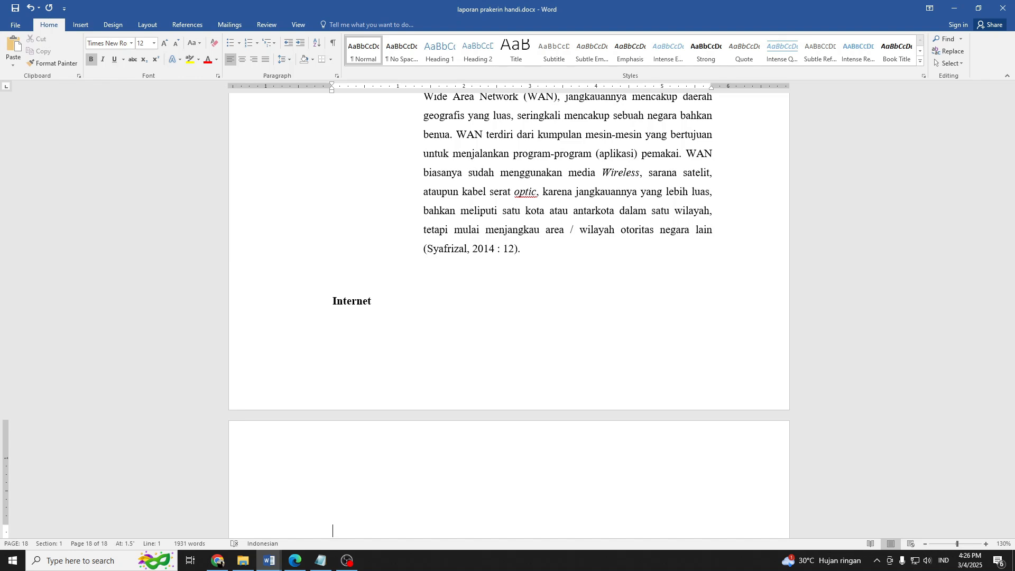
# Enter the subheading text "Pengertian internet" below the Internet heading and start a new paragraph.
pyautogui.write('po')
pyautogui.press('BackSpace')
pyautogui.write('pengertian internet')
pyautogui.press('Return')
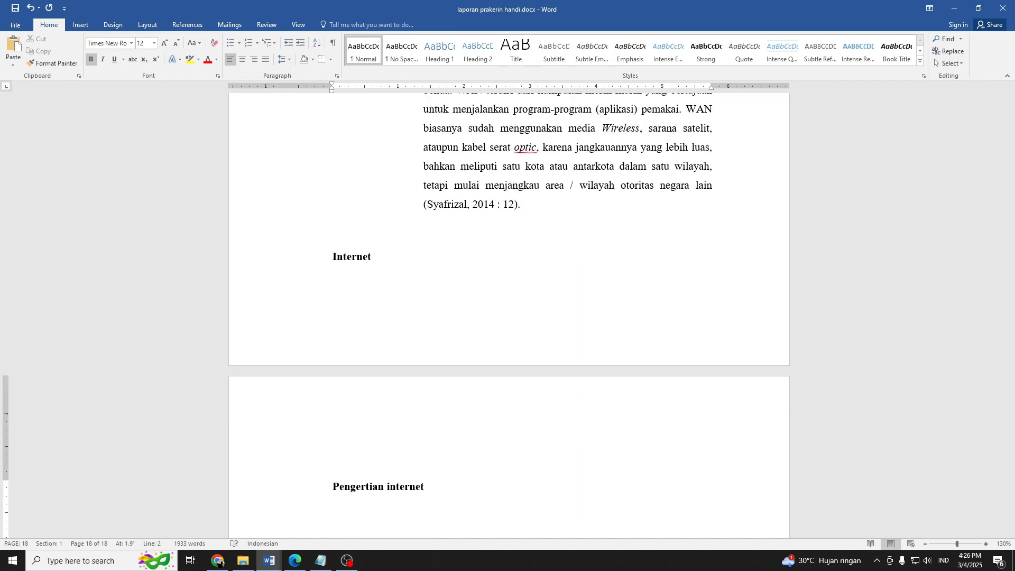
# Enter the subheading text "Fungsi internet" below "Pengertian internet" and start a new paragraph.
pyautogui.write('fungsi ')
pyautogui.write('j')
pyautogui.press('BackSpace')
pyautogui.write('inter')
pyautogui.write('nrt')
pyautogui.press('BackSpace')
pyautogui.press('BackSpace')
pyautogui.press('BackSpace')
pyautogui.write('net')
pyautogui.press('BackSpace')
pyautogui.press('BackSpace')
pyautogui.press('BackSpace')
pyautogui.write('rnet')
pyautogui.press('Return')
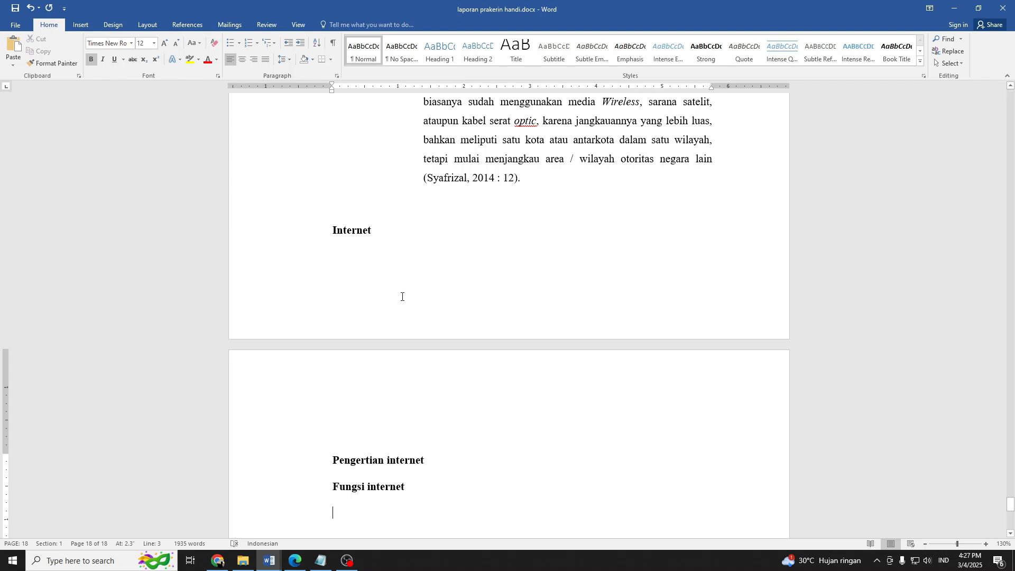
pyautogui.write('jenis')
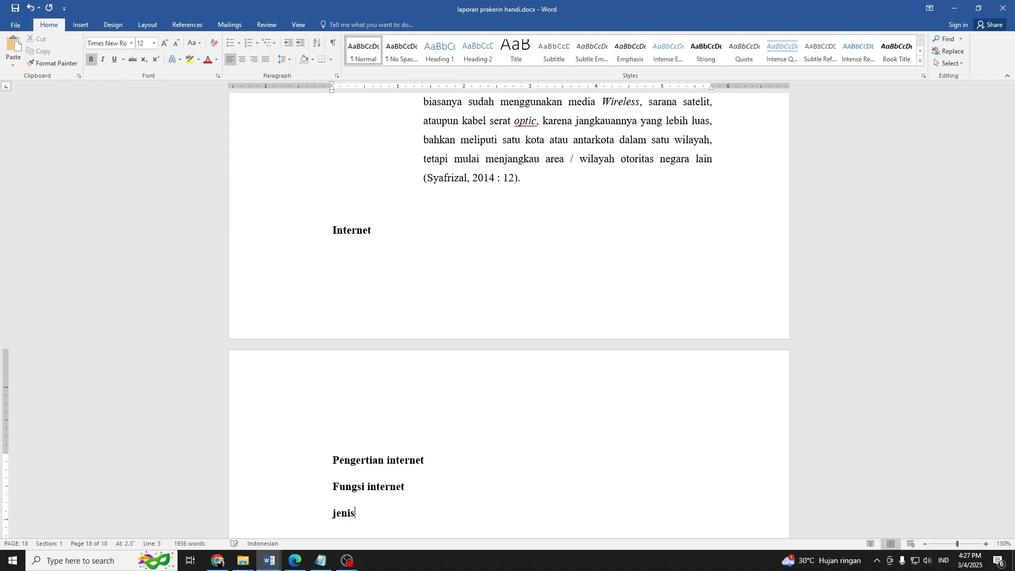
pyautogui.write(' jenis internet')
pyautogui.press('BackSpace')
pyautogui.press('BackSpace')
pyautogui.press('BackSpace')
pyautogui.press('BackSpace')
pyautogui.press('BackSpace')
pyautogui.press('BackSpace')
pyautogui.press('BackSpace')
pyautogui.press('BackSpace')
pyautogui.press('BackSpace')
pyautogui.press('BackSpace')
pyautogui.press('BackSpace')
pyautogui.press('BackSpace')
pyautogui.write('jens')
pyautogui.press('BackSpace')
pyautogui.press('BackSpace')
pyautogui.press('BackSpace')
pyautogui.press('BackSpace')
pyautogui.press('BackSpace')
pyautogui.press('BackSpace')
pyautogui.press('BackSpace')
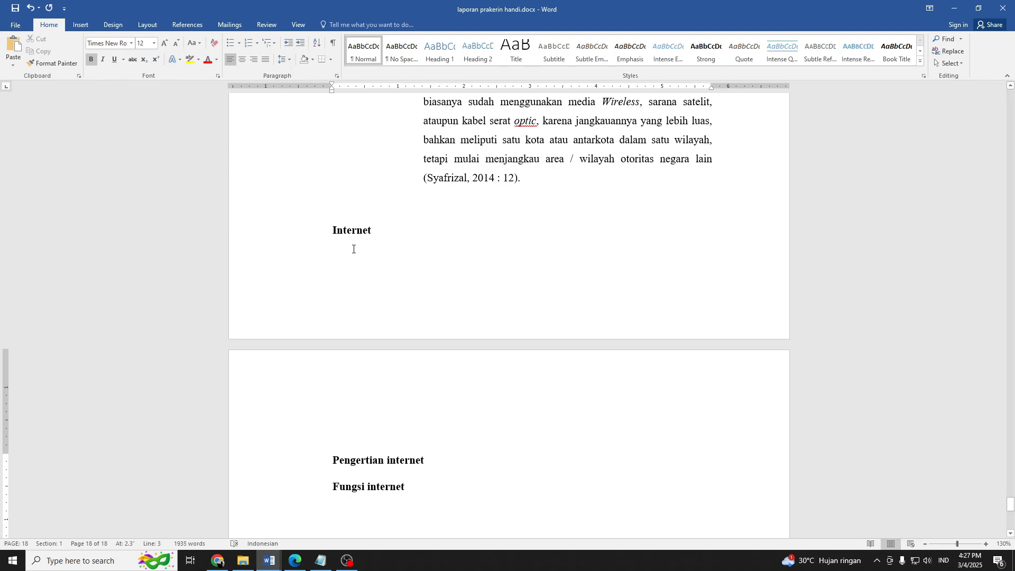
# Copy the numbered heading format of "2.1. Jaringan Komputer" onto the "Internet" heading with Format Painter.
pyautogui.click(312, 230)
pyautogui.click(336, 233)
pyautogui.scroll(5, 433, 298)
pyautogui.scroll(4, 433, 299)
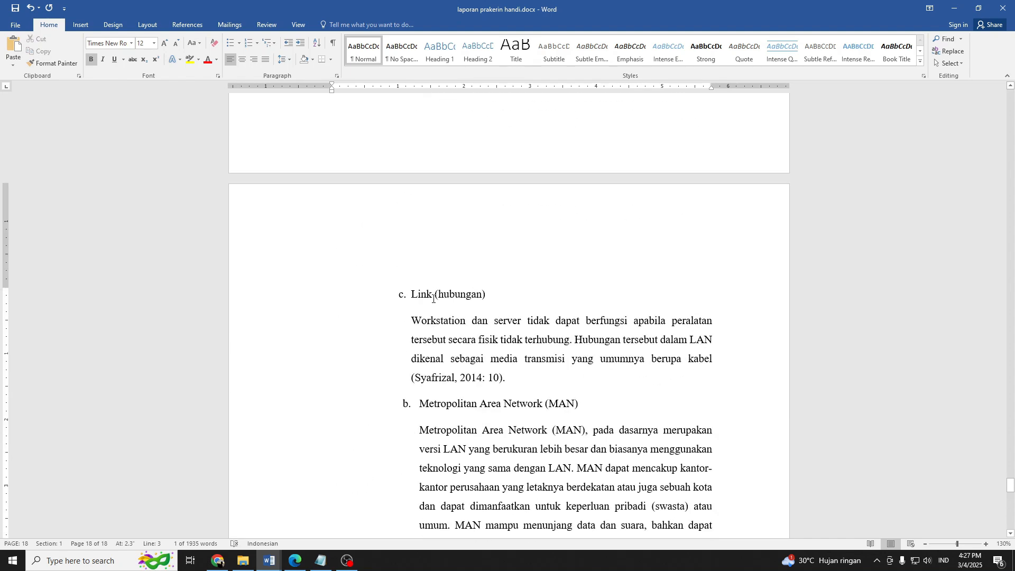
pyautogui.scroll(-9, 416, 446)
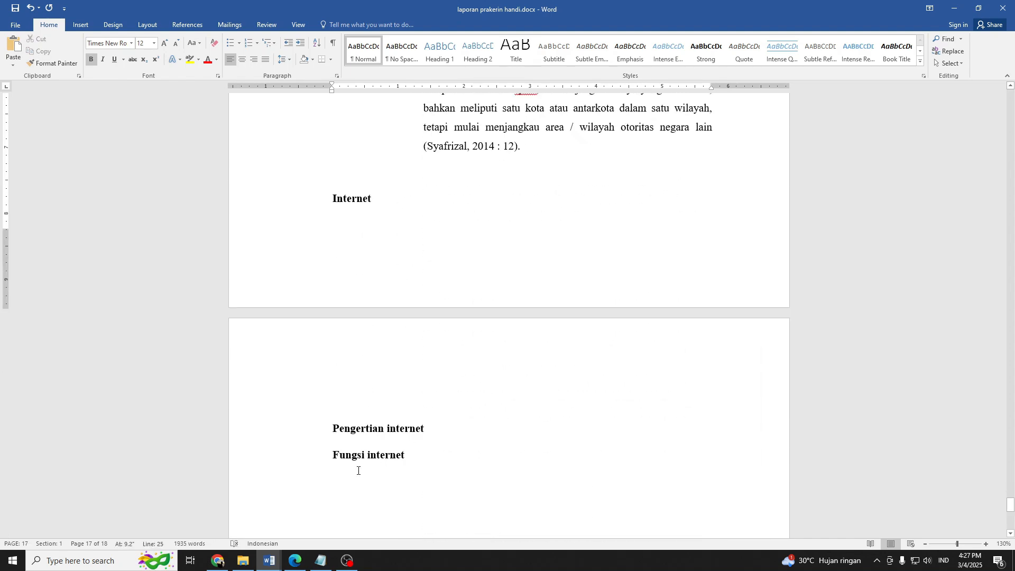
pyautogui.tripleClick(377, 458)
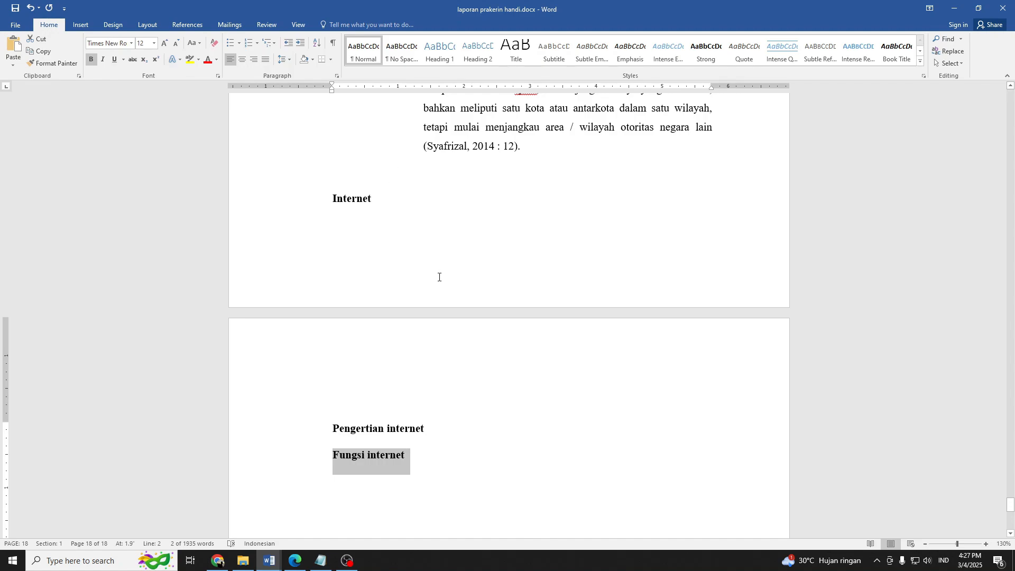
pyautogui.scroll(10, 446, 264)
pyautogui.keyDown('ctrl'); pyautogui.scroll(-6, 451, 257); pyautogui.keyUp('ctrl')
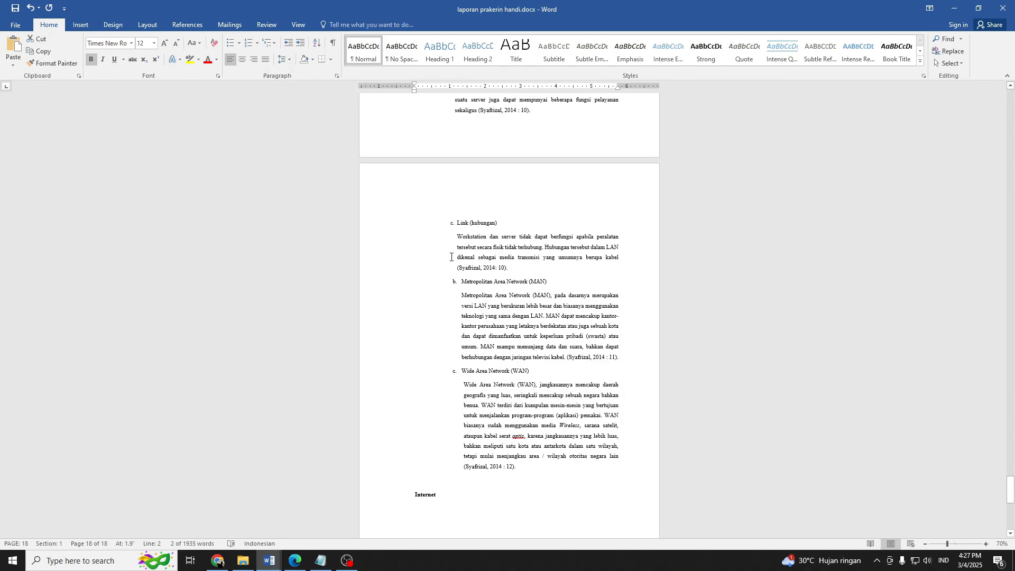
pyautogui.scroll(20, 450, 257)
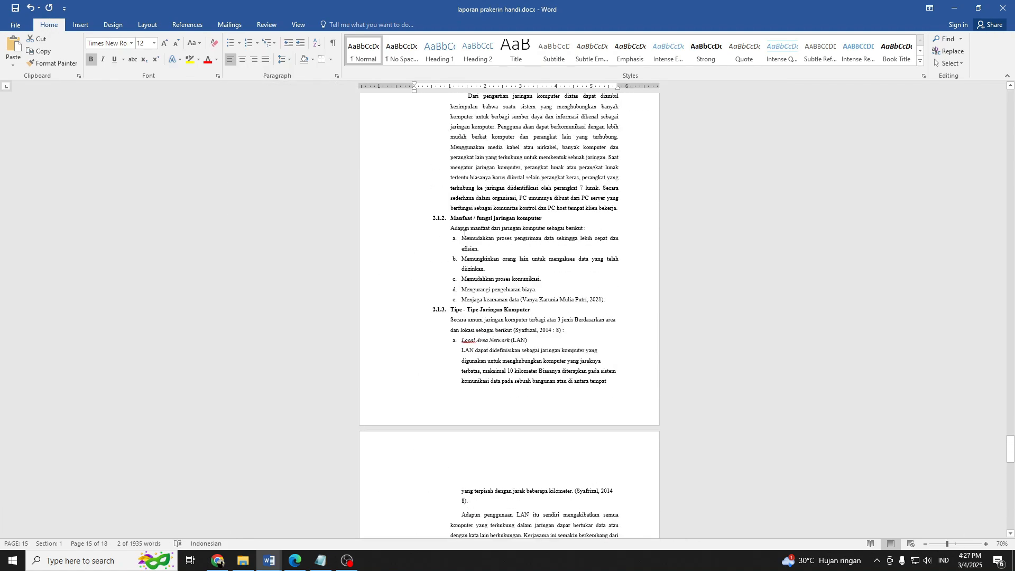
pyautogui.scroll(14, 464, 232)
pyautogui.click(460, 162)
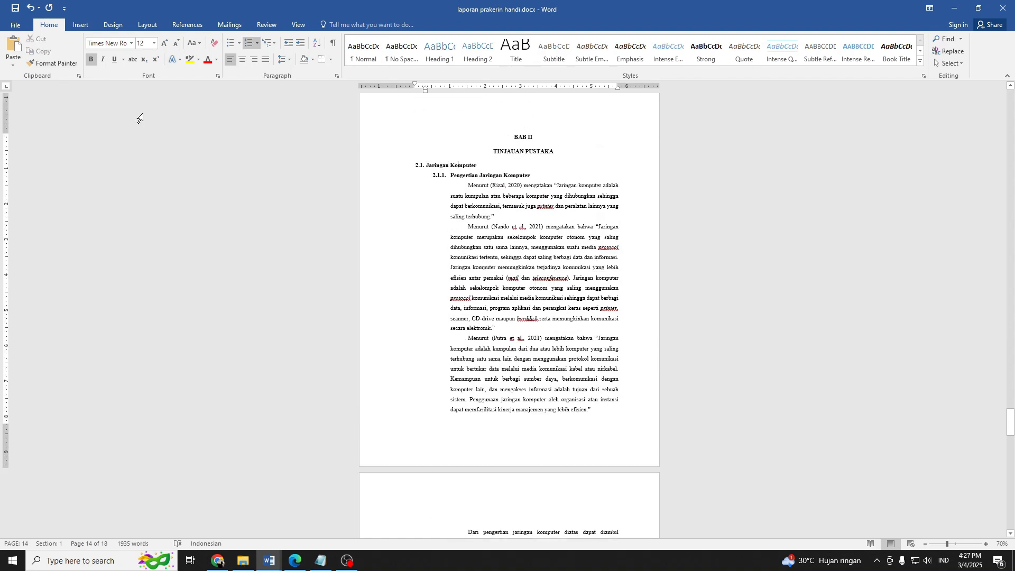
pyautogui.click(52, 63)
pyautogui.click(425, 163)
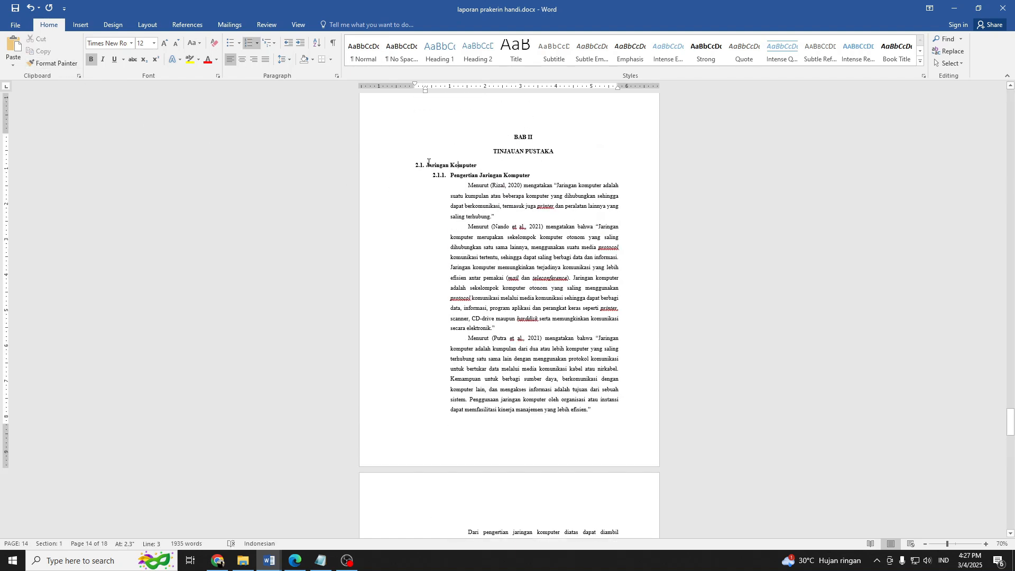
pyautogui.click(52, 63)
pyautogui.scroll(-15, 487, 259)
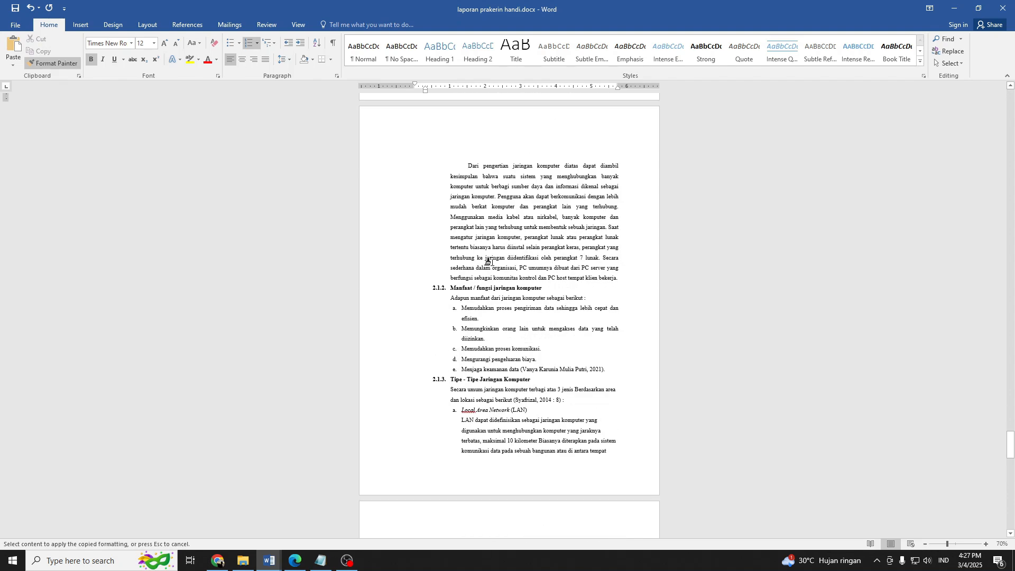
pyautogui.scroll(-20, 472, 248)
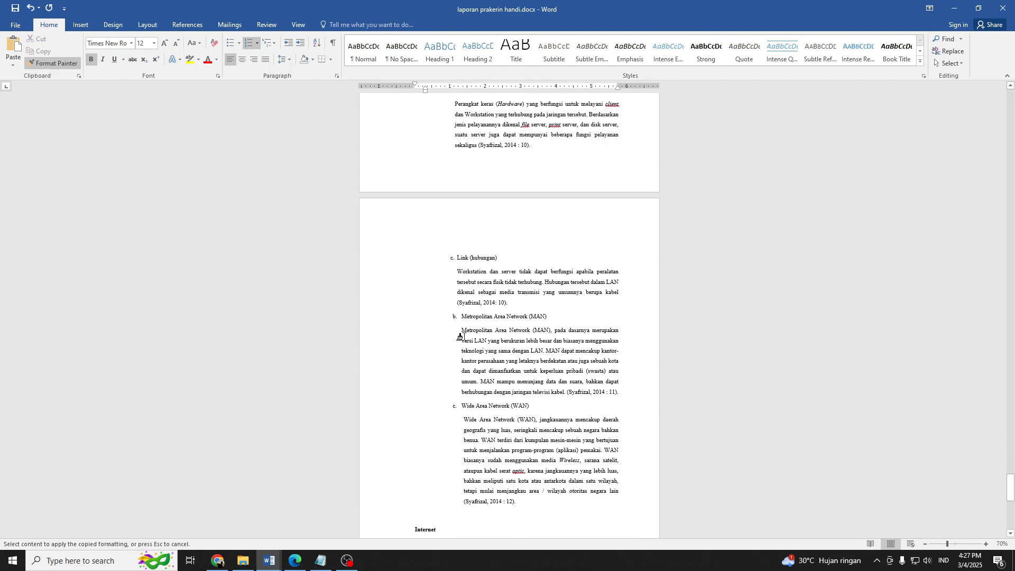
pyautogui.moveTo(448, 423); pyautogui.dragTo(398, 425)
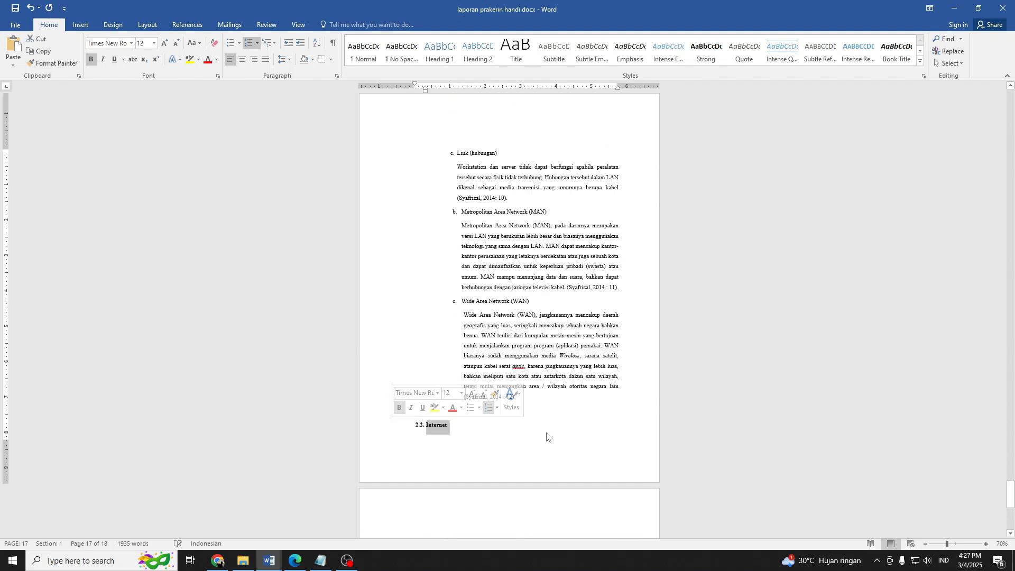
# Add a second-level numbered item 2.2.1 under the Internet heading and move the text "Pengertian internet" into it.
pyautogui.click(460, 426)
pyautogui.press('Return')
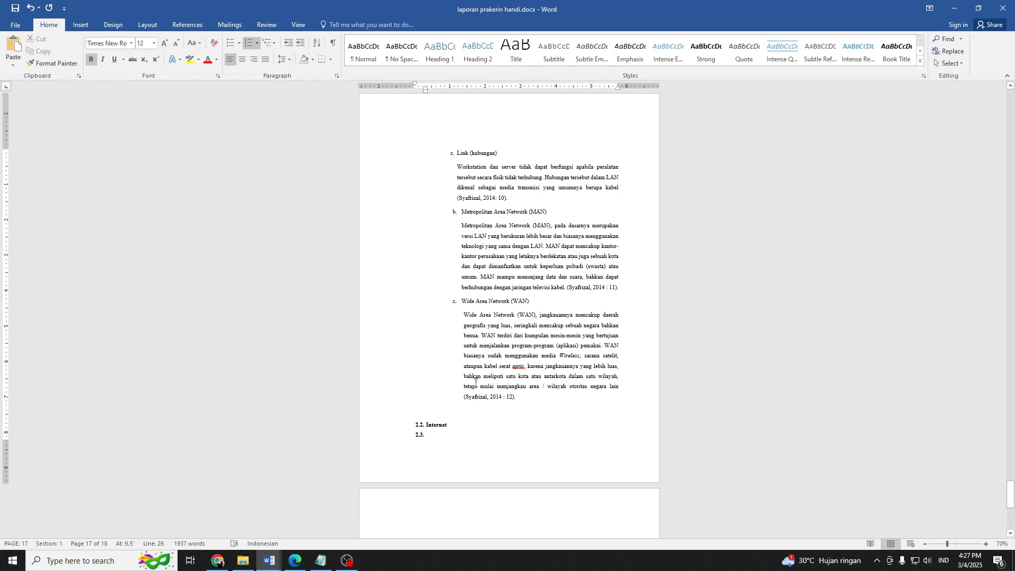
pyautogui.press('Tab')
pyautogui.scroll(-3, 493, 378)
pyautogui.keyDown('ctrl'); pyautogui.scroll(4, 493, 378); pyautogui.keyUp('ctrl')
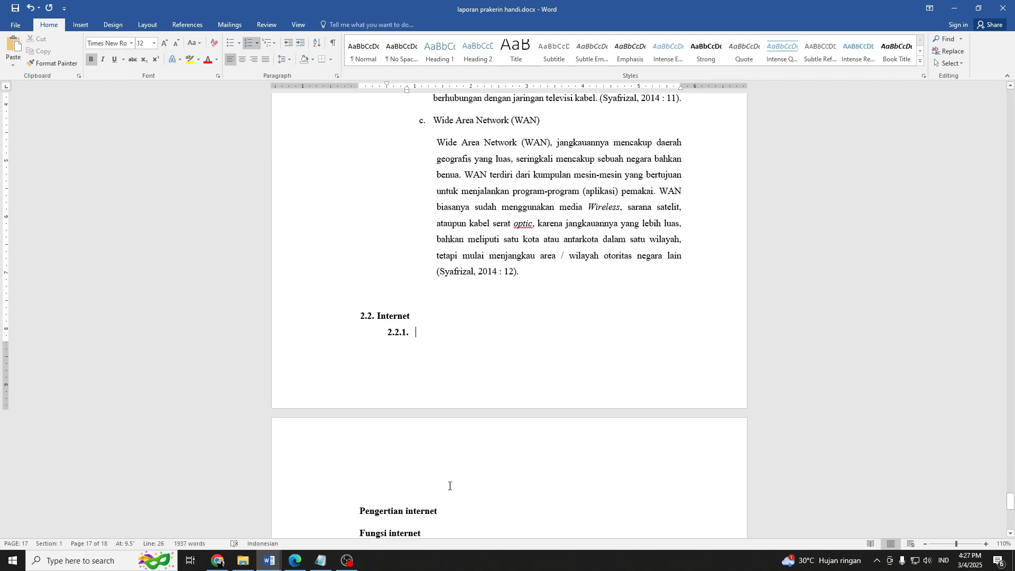
pyautogui.tripleClick(401, 510)
pyautogui.press('super+c')
pyautogui.press('BackSpace')
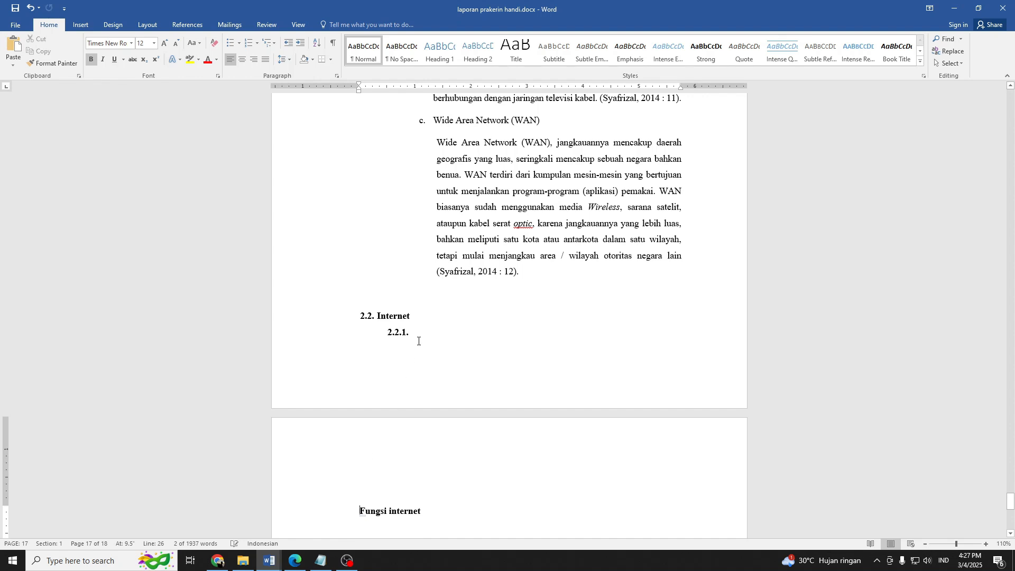
pyautogui.click(418, 334)
pyautogui.rightClick(417, 334)
pyautogui.click(472, 376)
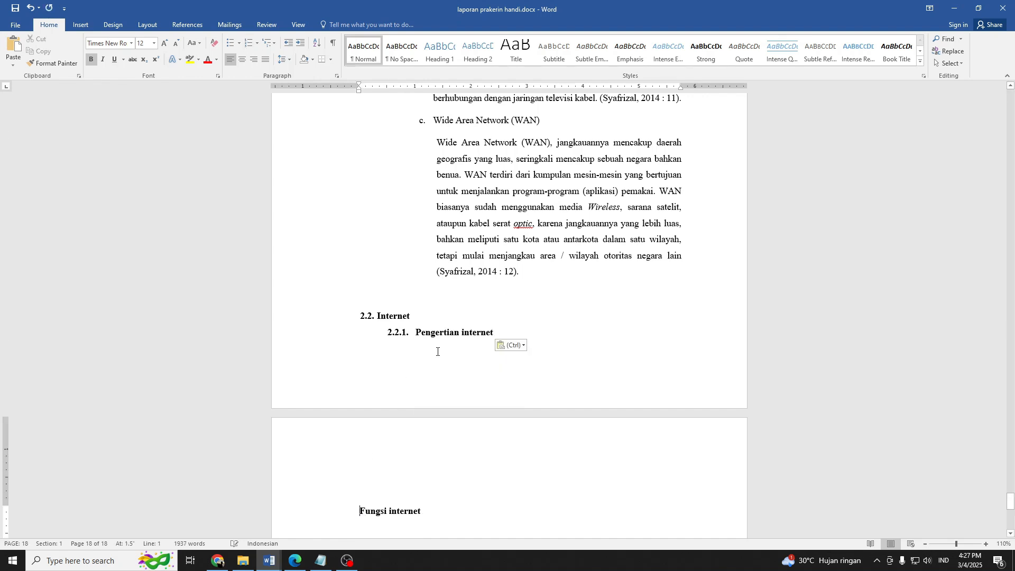
# Add numbered item 2.2.2 after "Pengertian internet" and move the text "Fungsi internet" into it.
pyautogui.click(502, 334)
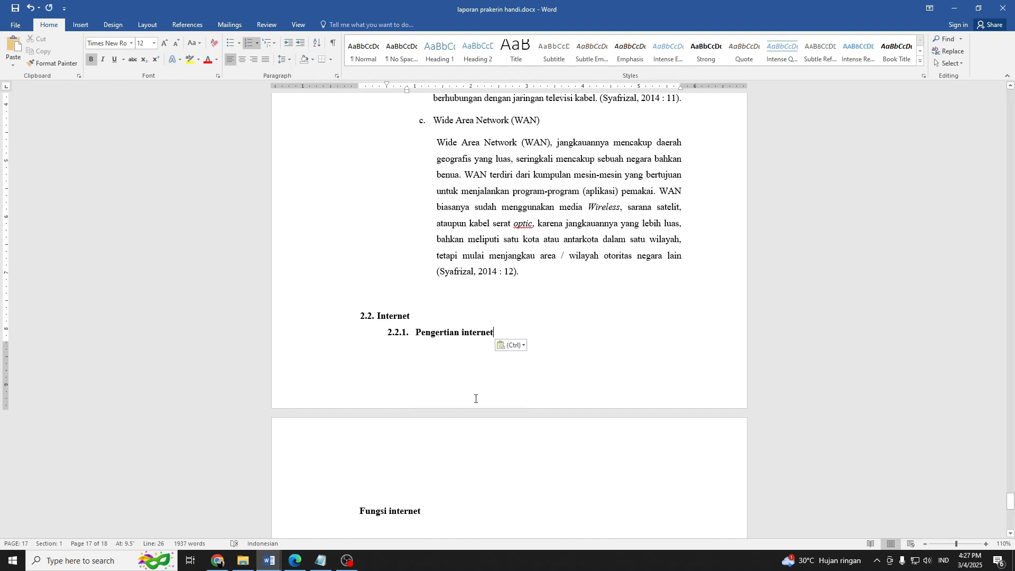
pyautogui.press('Return')
pyautogui.scroll(-3, 431, 492)
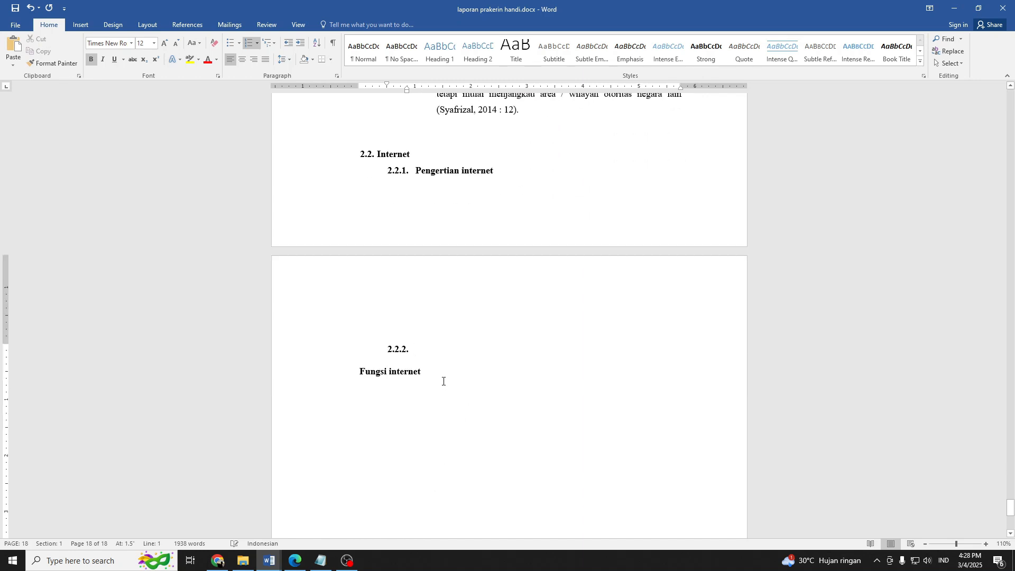
pyautogui.moveTo(443, 380); pyautogui.dragTo(347, 373)
pyautogui.press('super+c')
pyautogui.press('BackSpace')
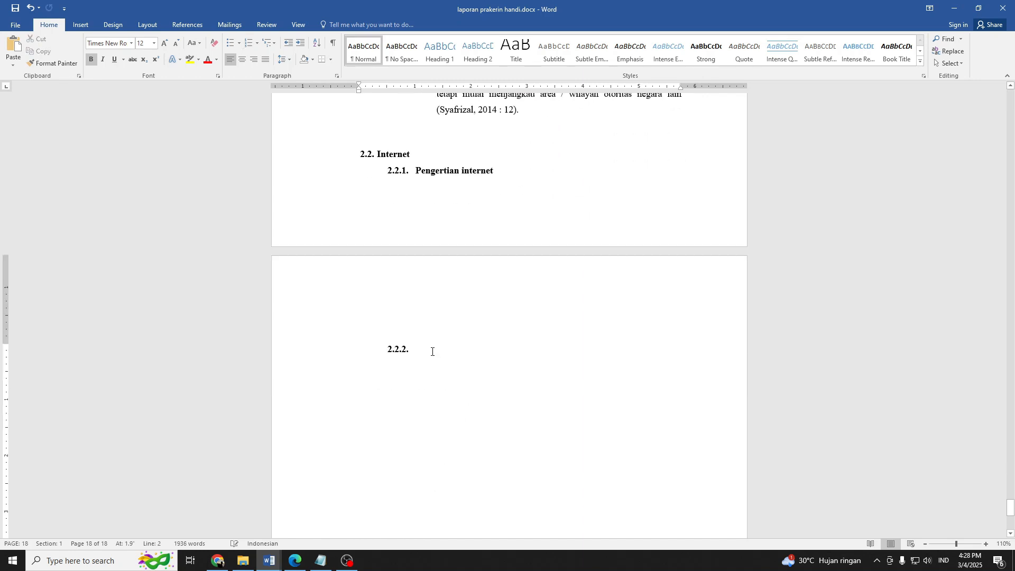
pyautogui.rightClick(432, 351)
pyautogui.click(483, 200)
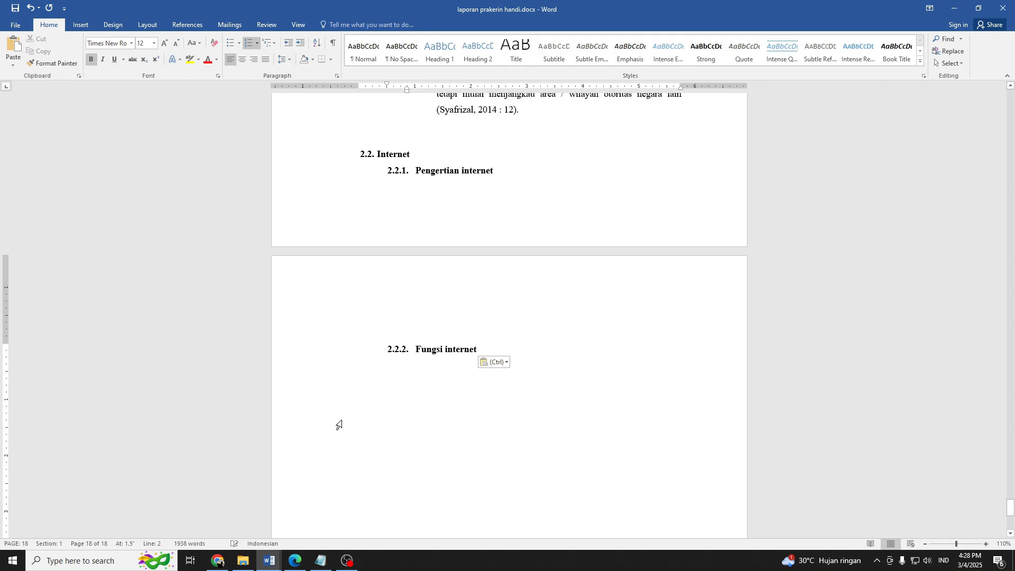
# Switch to Chrome and examine the WAN section of the open PDF and the Pengertian Internet section of 7.BAB II.pdf.
pyautogui.click(217, 560)
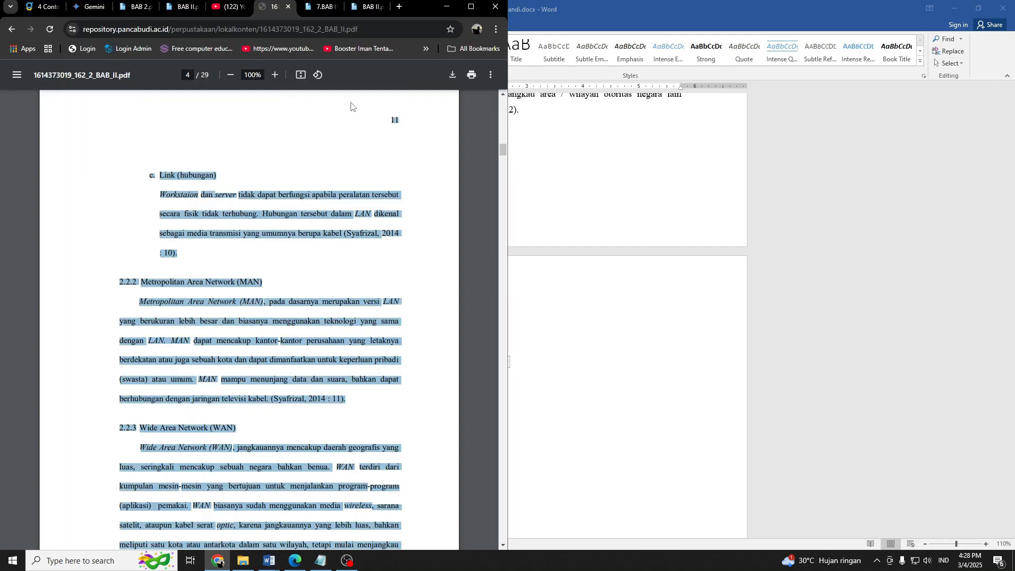
pyautogui.scroll(-12, 339, 262)
pyautogui.scroll(6, 273, 256)
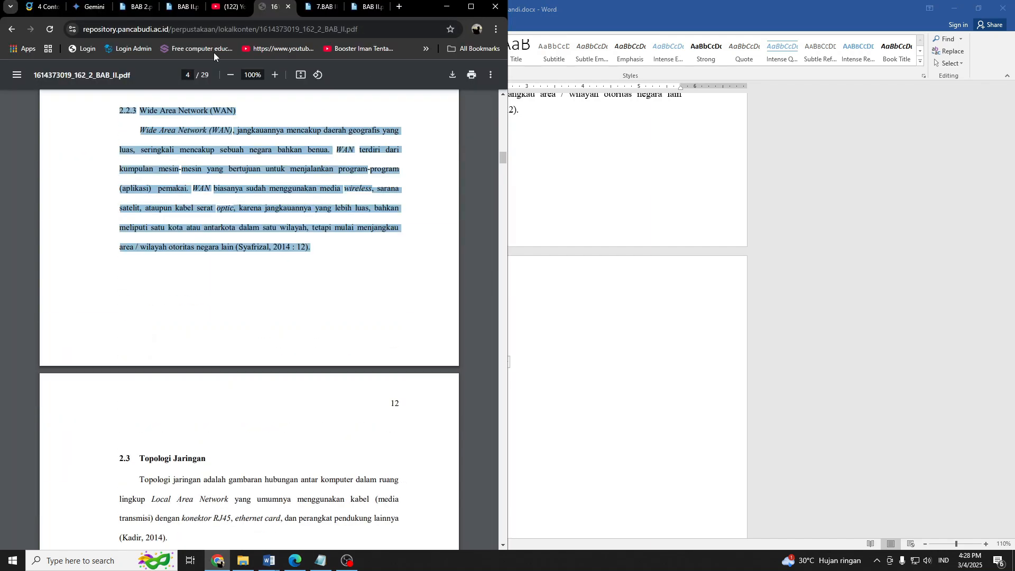
pyautogui.click(309, 9)
pyautogui.scroll(10, 292, 226)
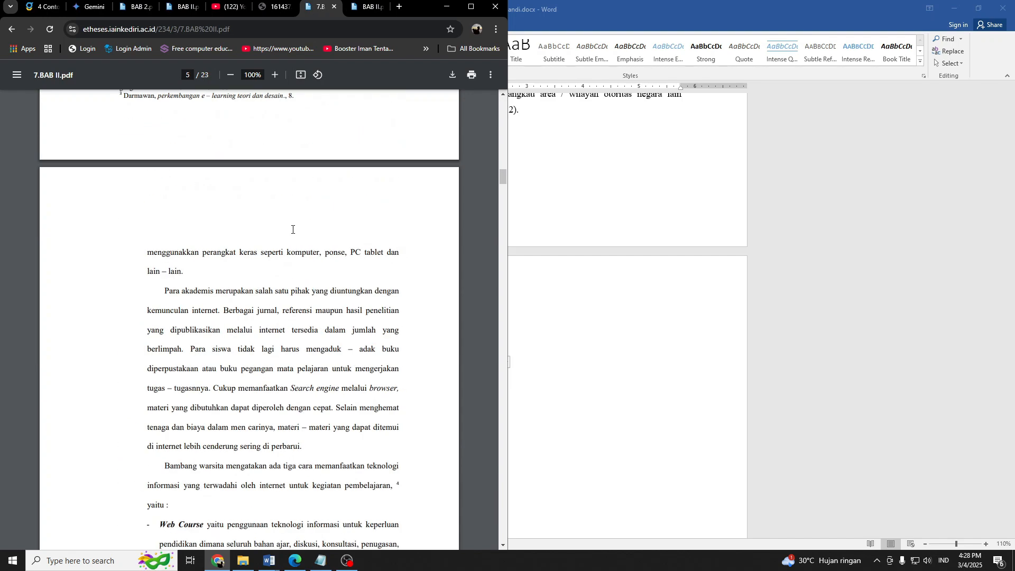
pyautogui.moveTo(503, 175); pyautogui.dragTo(489, 97)
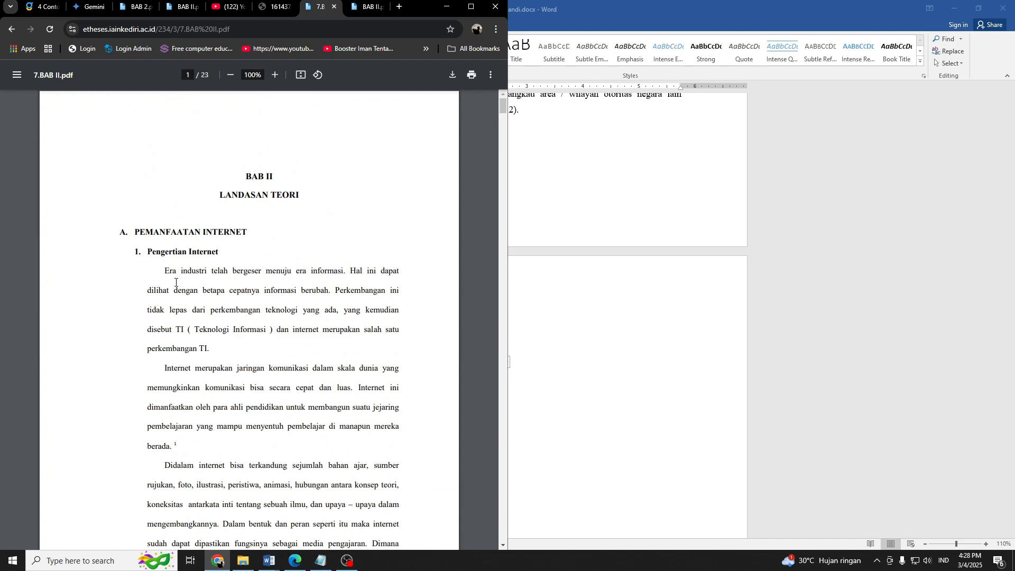
pyautogui.scroll(-5, 176, 283)
pyautogui.moveTo(153, 145); pyautogui.dragTo(241, 242)
pyautogui.scroll(5, 242, 274)
pyautogui.moveTo(162, 252); pyautogui.dragTo(265, 390)
# Open BAB 2.pdf and copy the three paragraphs of its section 2.2 Internet.
pyautogui.click(134, 7)
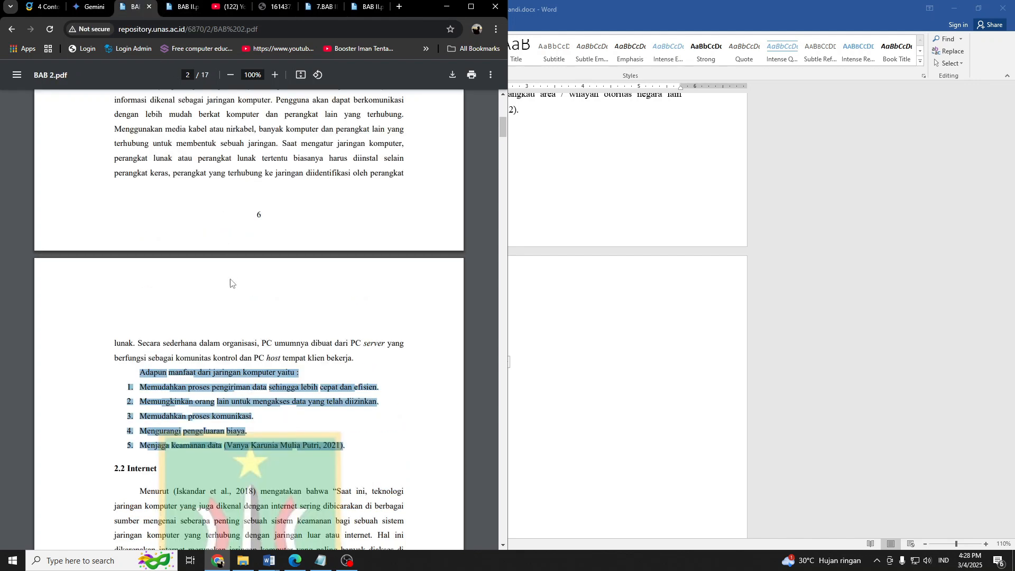
pyautogui.scroll(-5, 230, 280)
pyautogui.moveTo(130, 241); pyautogui.dragTo(324, 369)
pyautogui.click(327, 369)
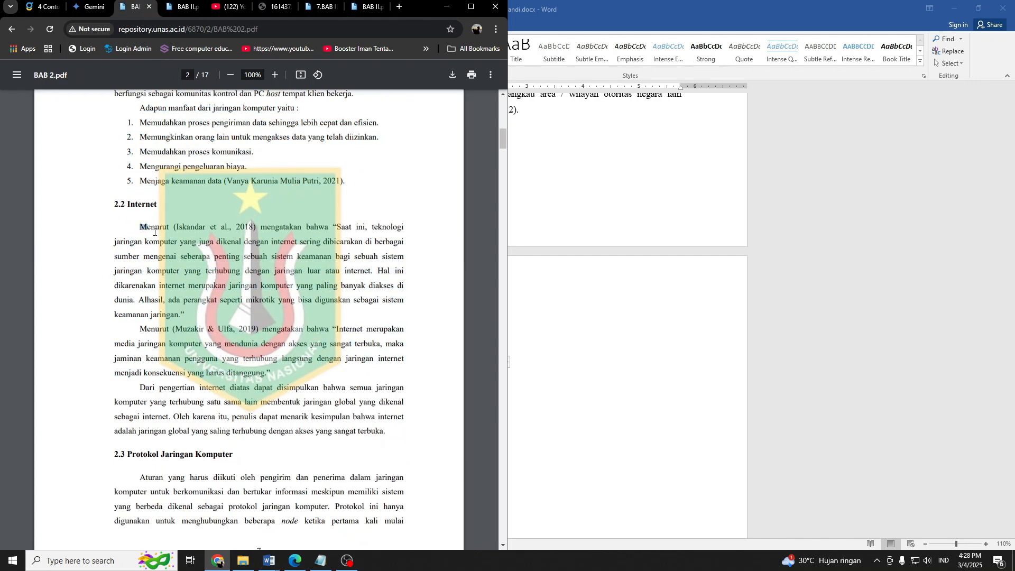
pyautogui.moveTo(154, 231); pyautogui.dragTo(384, 435)
pyautogui.rightClick(301, 350)
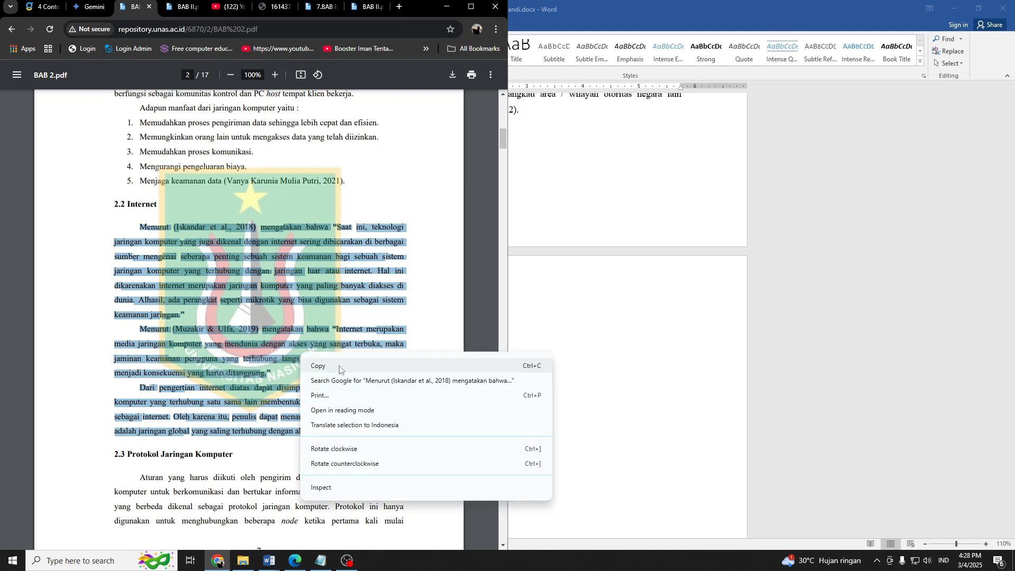
pyautogui.click(339, 365)
pyautogui.scroll(-4, 276, 307)
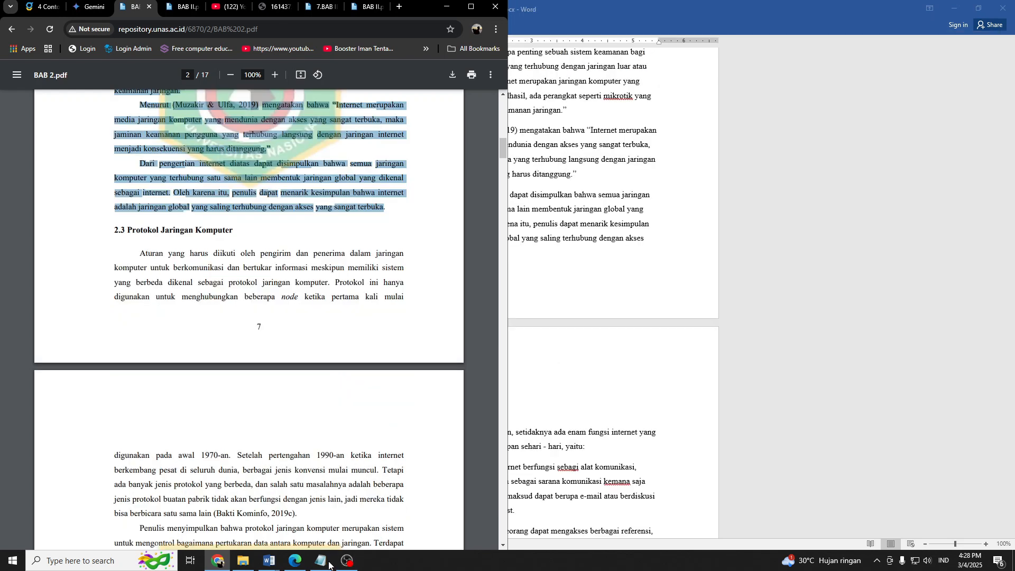
# Return to the report in Word and paste the copied paragraphs into a new unnumbered paragraph under 2.2.1 Pengertian internet.
pyautogui.moveTo(269, 560)
pyautogui.click(364, 519)
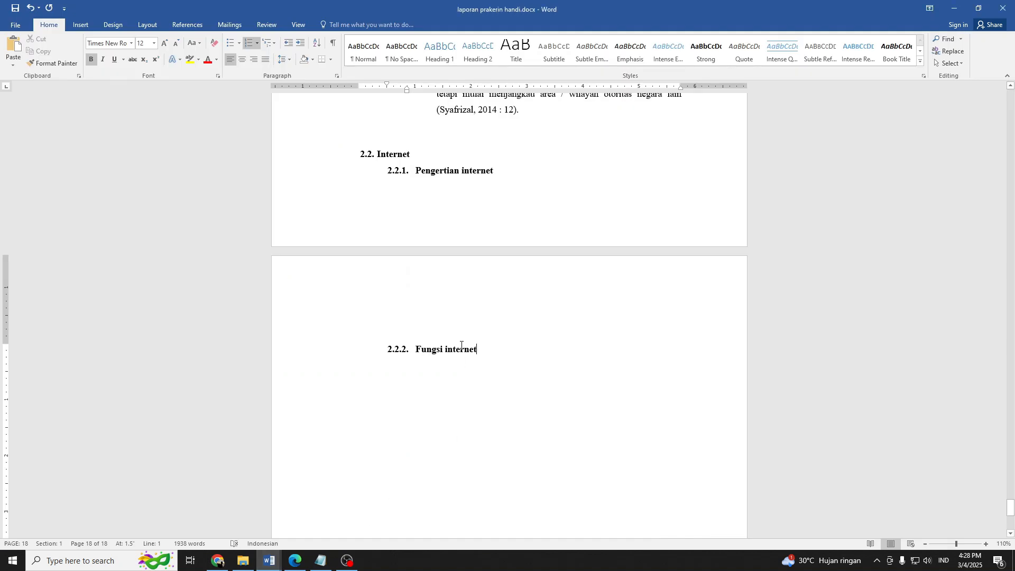
pyautogui.click(508, 204)
pyautogui.press('Return')
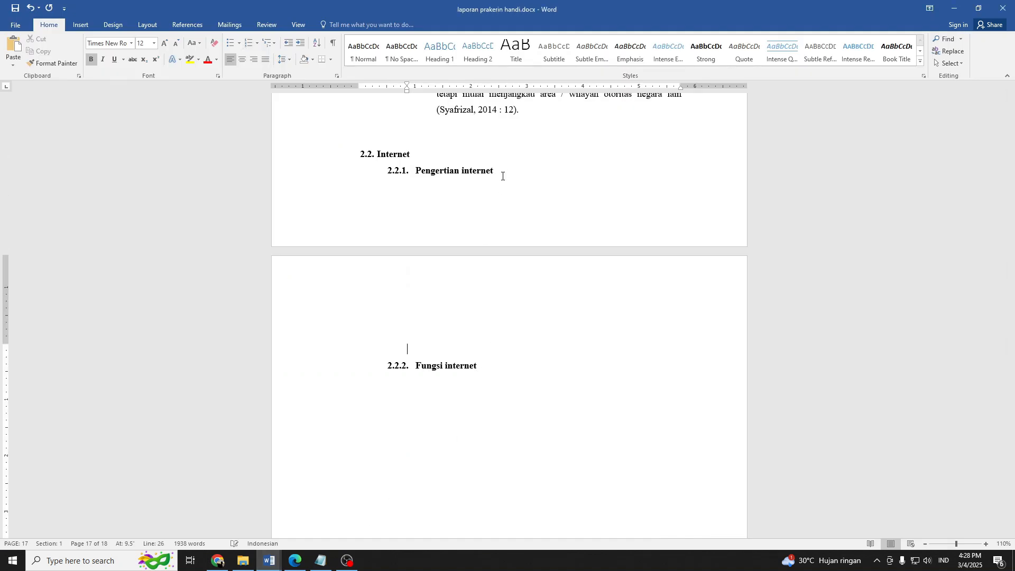
pyautogui.rightClick(419, 344)
pyautogui.click(469, 396)
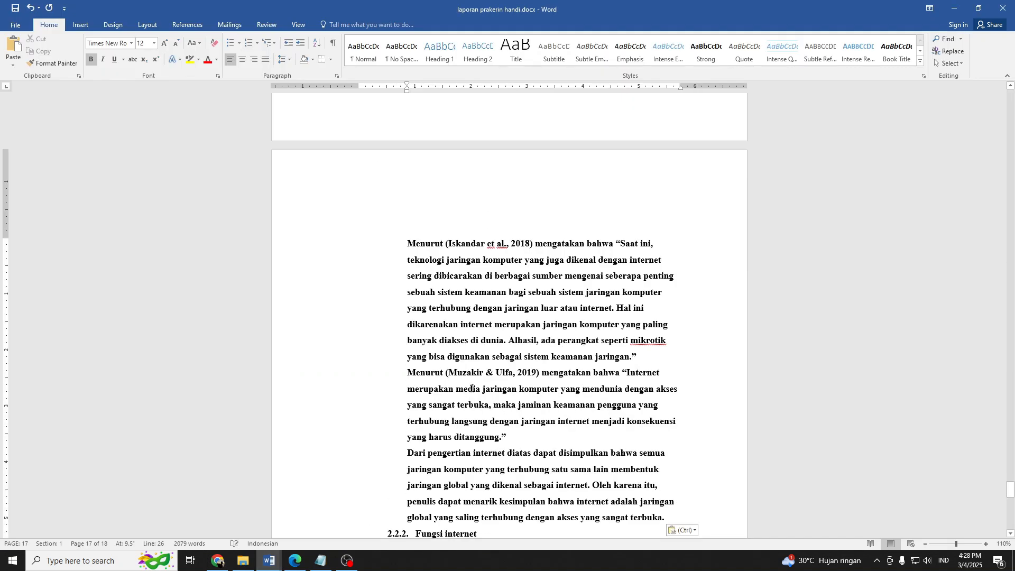
# Remove the bold formatting from the three pasted paragraphs under Pengertian internet and justify them.
pyautogui.moveTo(664, 517); pyautogui.dragTo(409, 419)
pyautogui.click(91, 60)
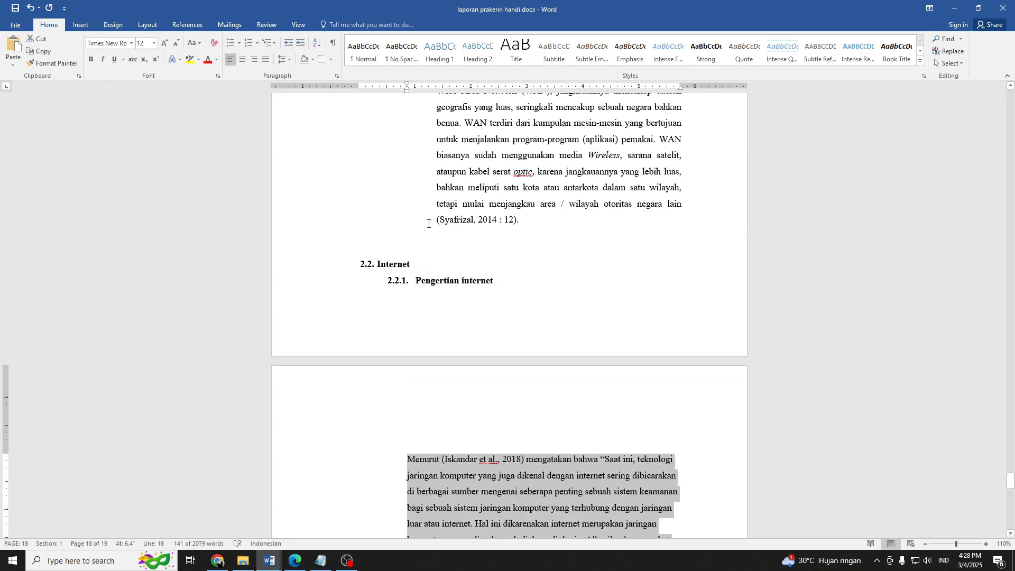
pyautogui.scroll(-3, 290, 95)
pyautogui.click(266, 59)
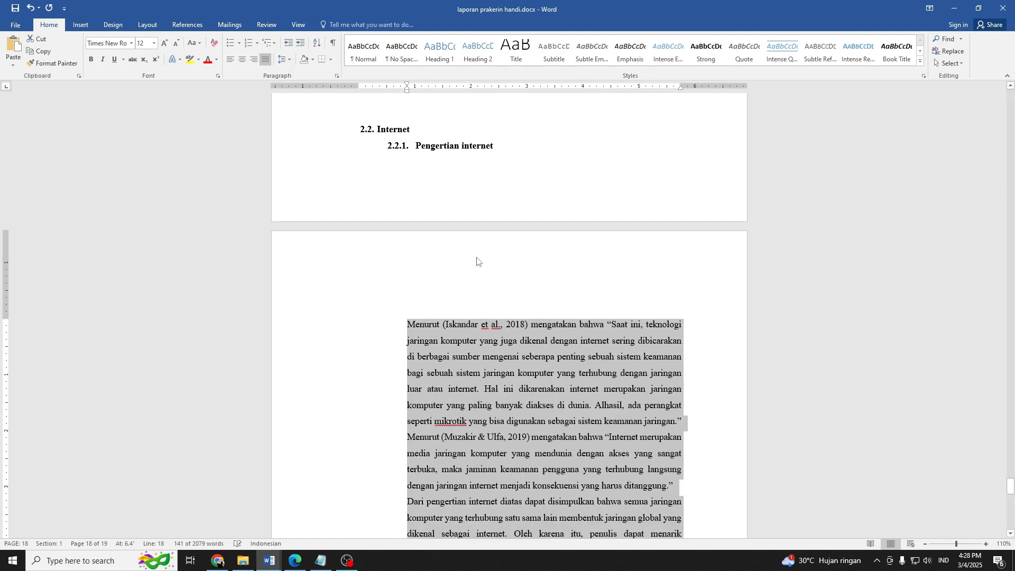
# Insert a blank paragraph above the 2.2 Internet heading to push the heading onto the next page.
pyautogui.scroll(1, 424, 237)
pyautogui.click(388, 172)
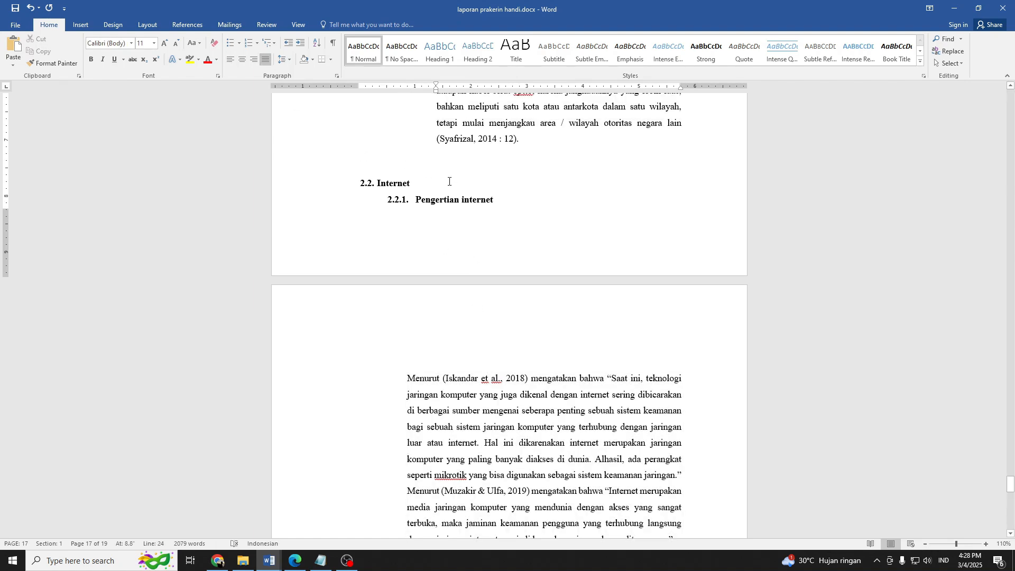
pyautogui.press('Return')
pyautogui.scroll(-5, 487, 249)
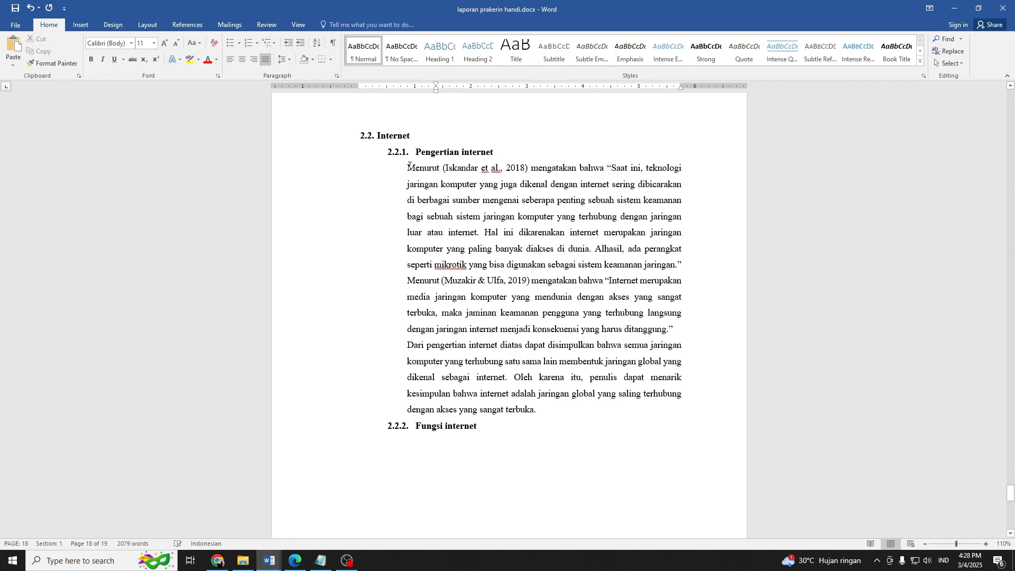
# Set the left indent of the three paragraphs under Pengertian internet to 1 inch, in line with the heading text.
pyautogui.moveTo(408, 167); pyautogui.dragTo(539, 410)
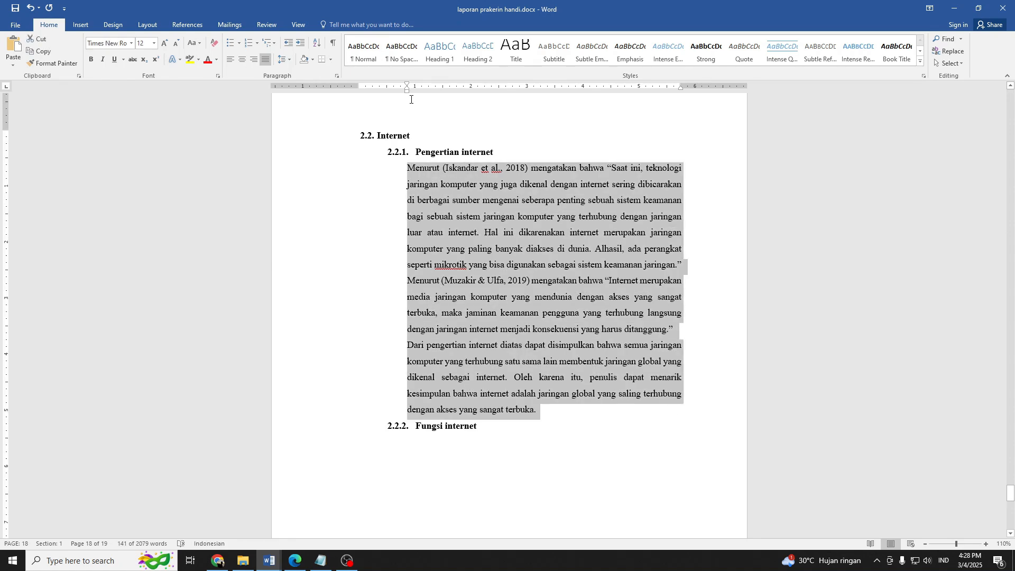
pyautogui.moveTo(407, 89); pyautogui.dragTo(415, 90)
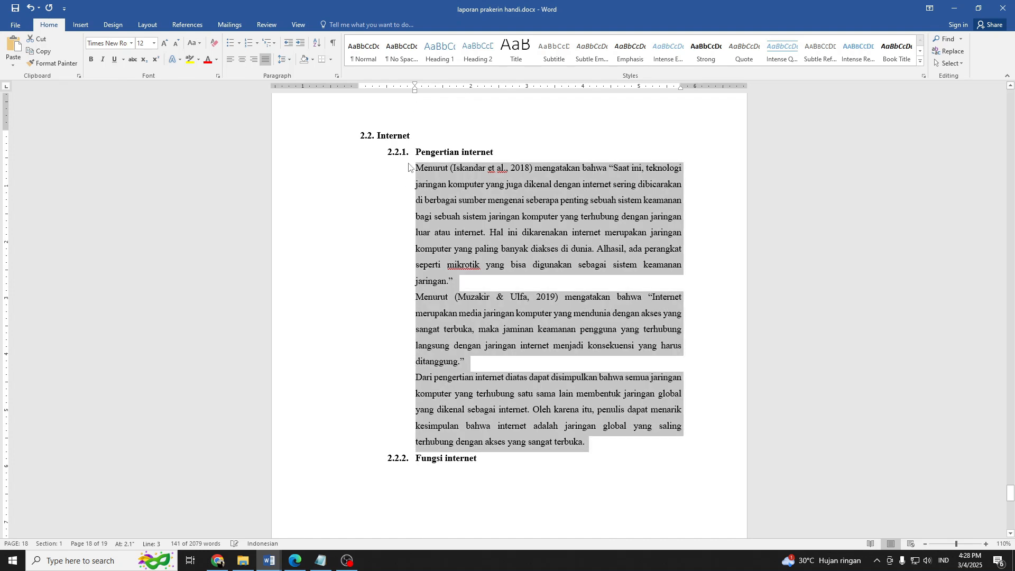
pyautogui.click(415, 161)
pyautogui.press('Tab')
pyautogui.hotkey('ctrl', 'z')
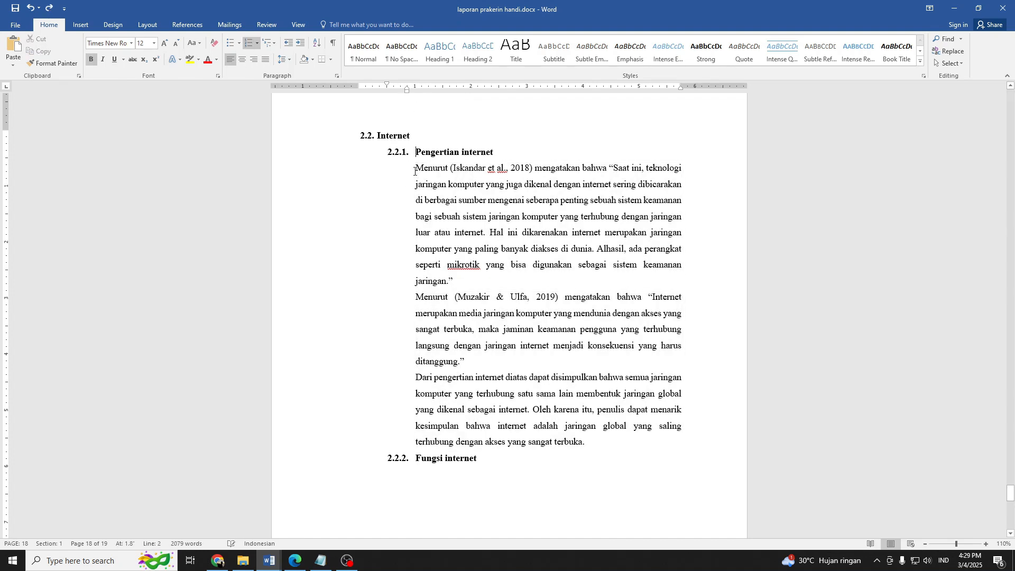
# Indent the first line of each of the three paragraphs under Pengertian internet and save the document.
pyautogui.click(415, 169)
pyautogui.press('Tab')
pyautogui.click(421, 299)
pyautogui.press('Tab')
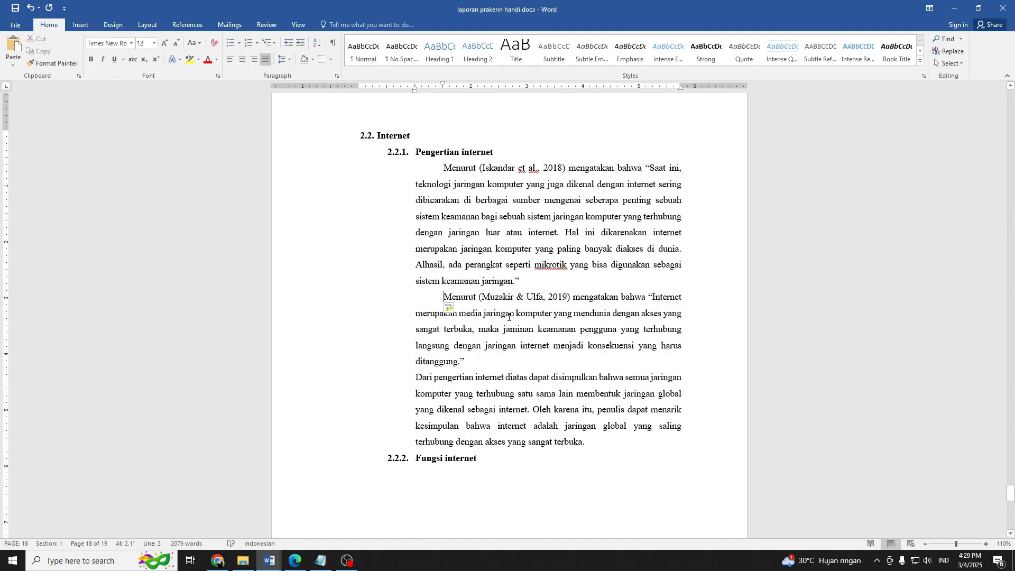
pyautogui.hotkey('ctrl', 's')
pyautogui.press('Tab')
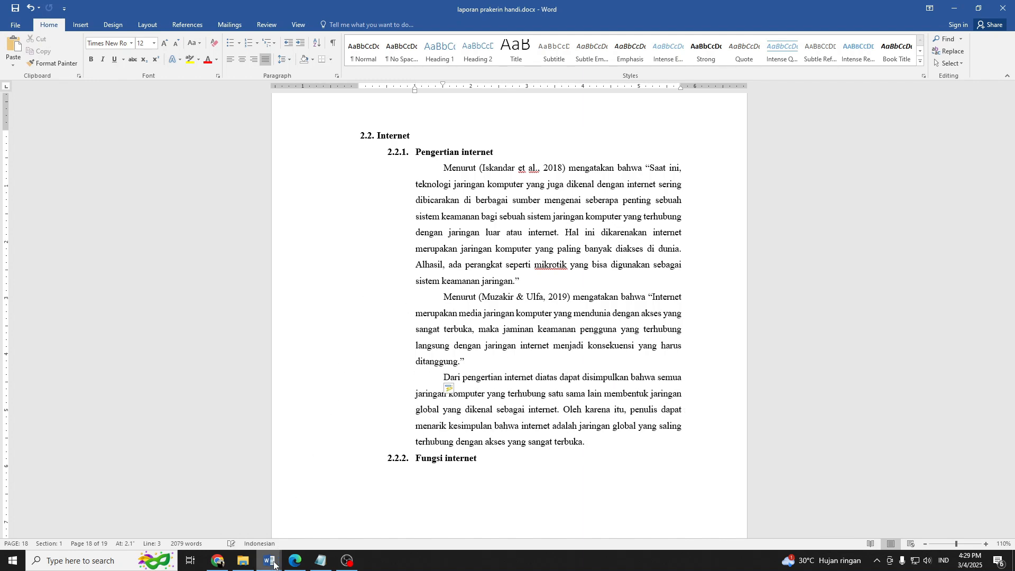
# Switch to Chrome and look through the open PDFs for a section on the functions of the internet.
pyautogui.click(221, 543)
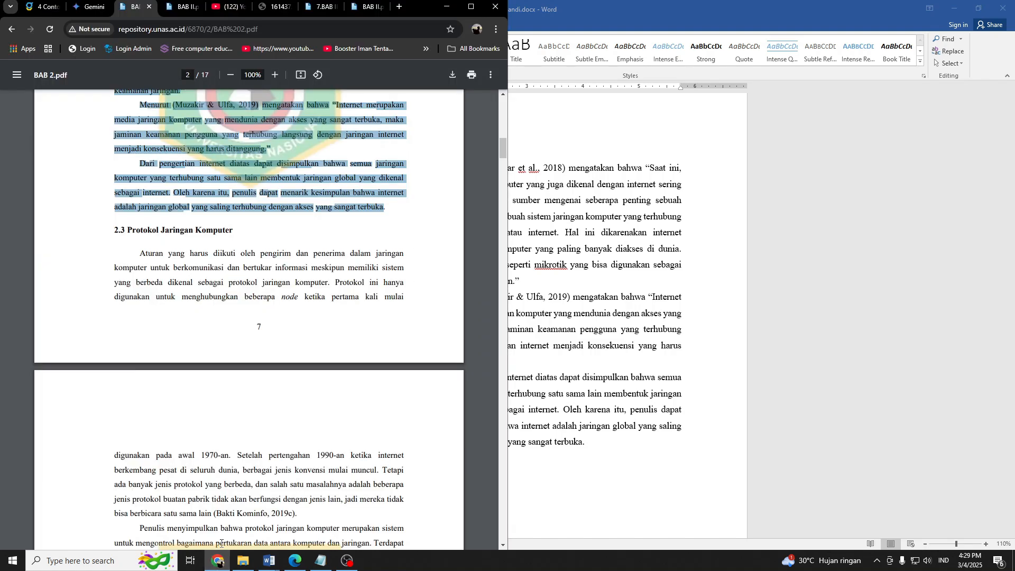
pyautogui.scroll(3, 279, 301)
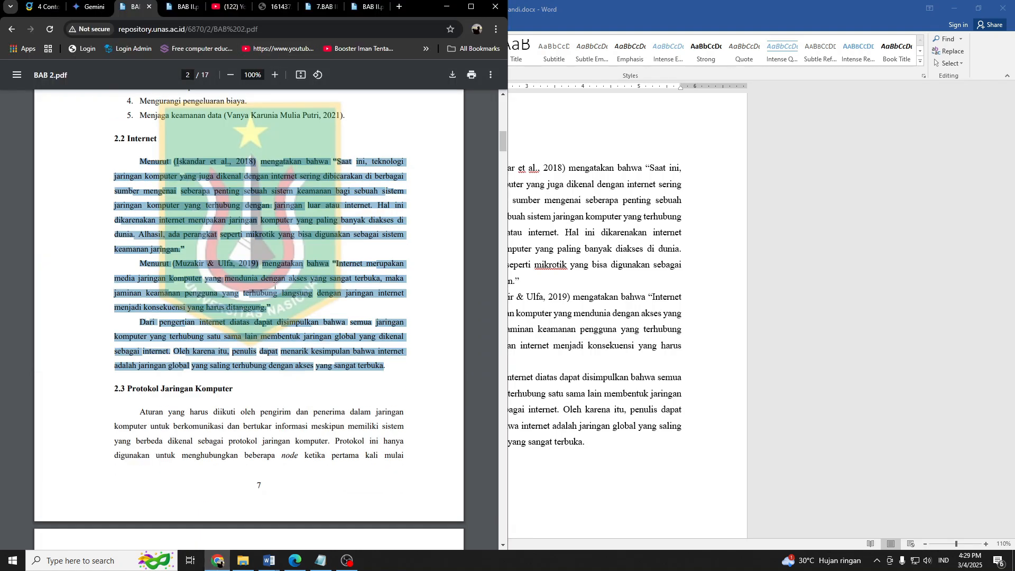
pyautogui.click(180, 7)
pyautogui.scroll(-5, 242, 194)
pyautogui.click(323, 7)
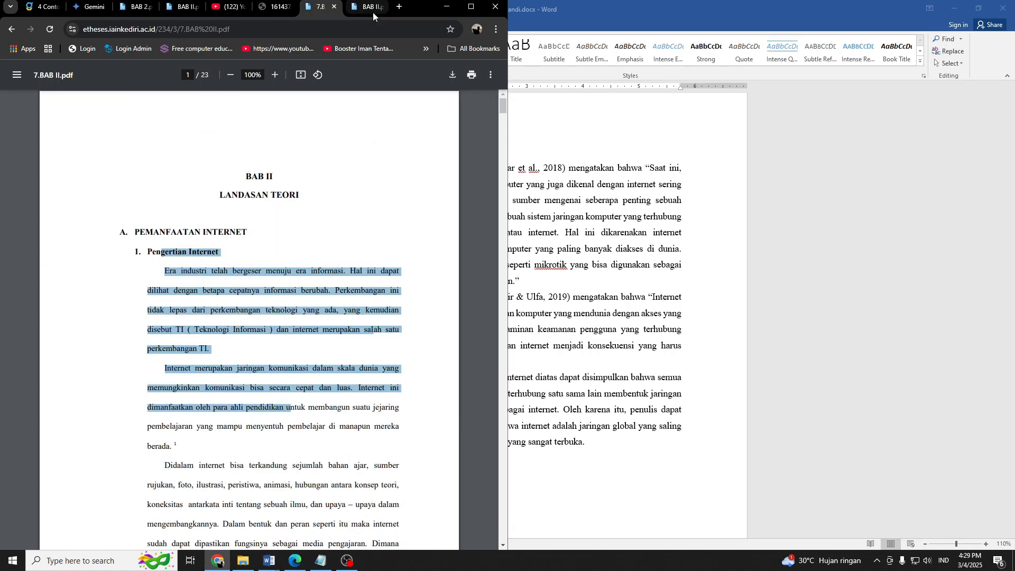
pyautogui.click(366, 10)
pyautogui.scroll(-3, 354, 211)
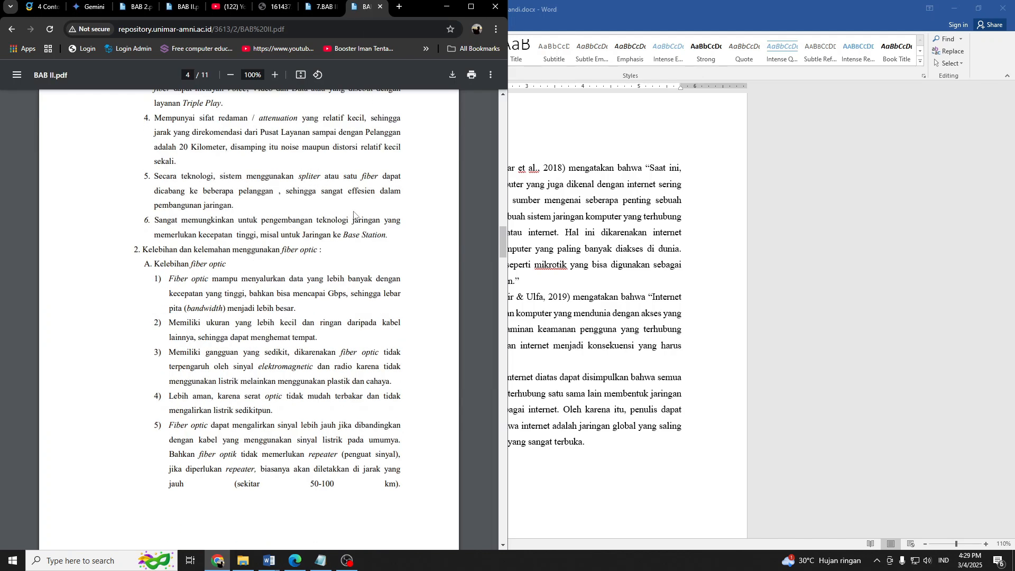
pyautogui.scroll(10, 353, 211)
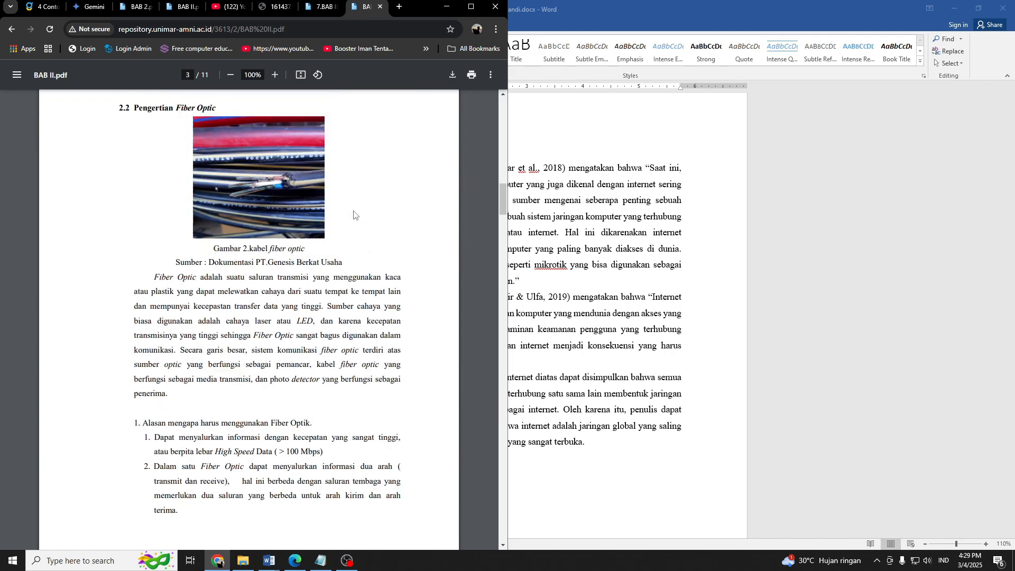
pyautogui.scroll(-4, 354, 212)
pyautogui.click(312, 7)
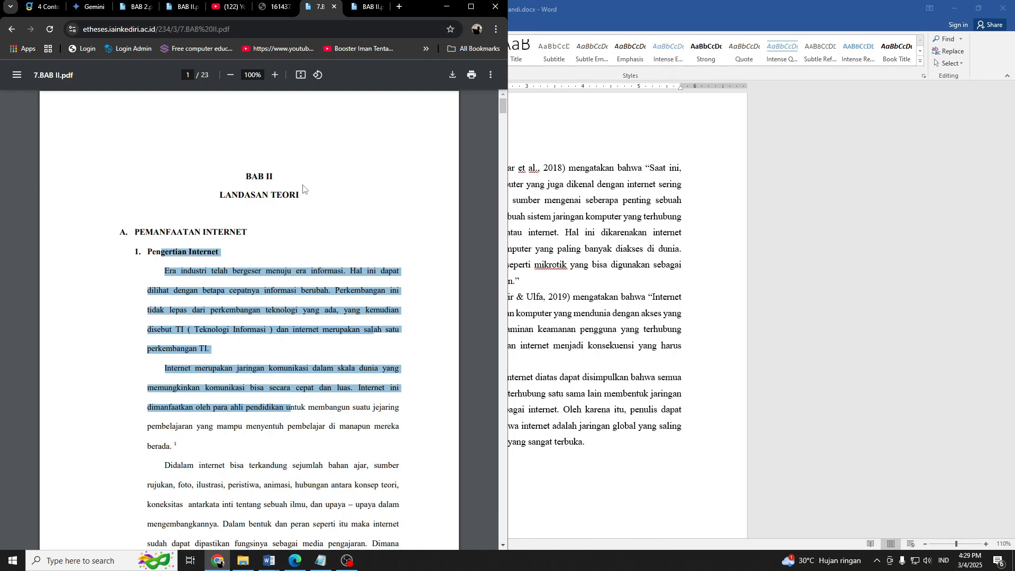
pyautogui.scroll(-15, 303, 189)
pyautogui.scroll(8, 162, 206)
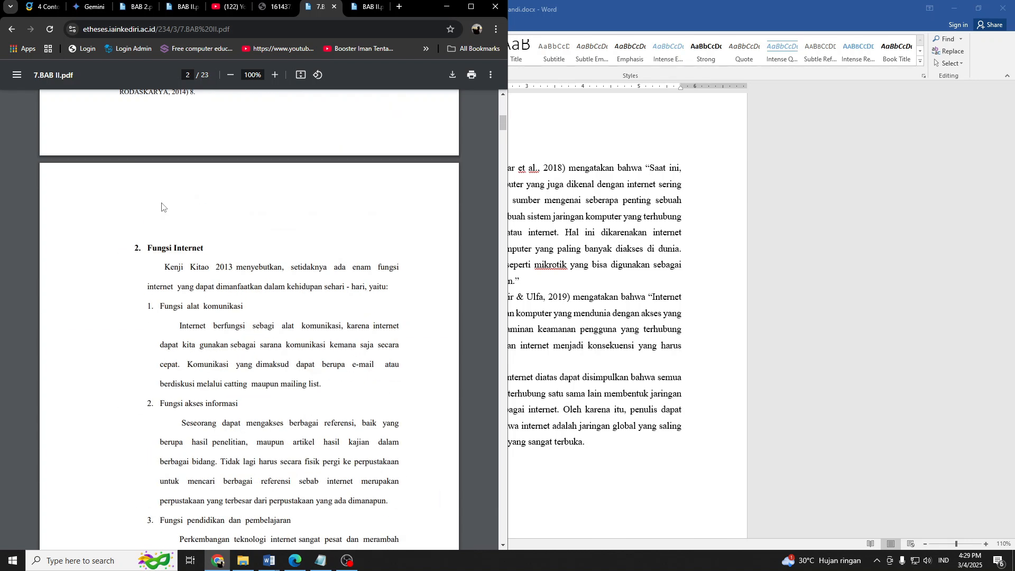
# Copy the Fungsi Internet text from 7.BAB II.pdf, from its introductory sentence through the end of item 6.
pyautogui.moveTo(147, 248); pyautogui.dragTo(200, 265)
pyautogui.scroll(-4, 214, 285)
pyautogui.moveTo(185, 192); pyautogui.dragTo(271, 270)
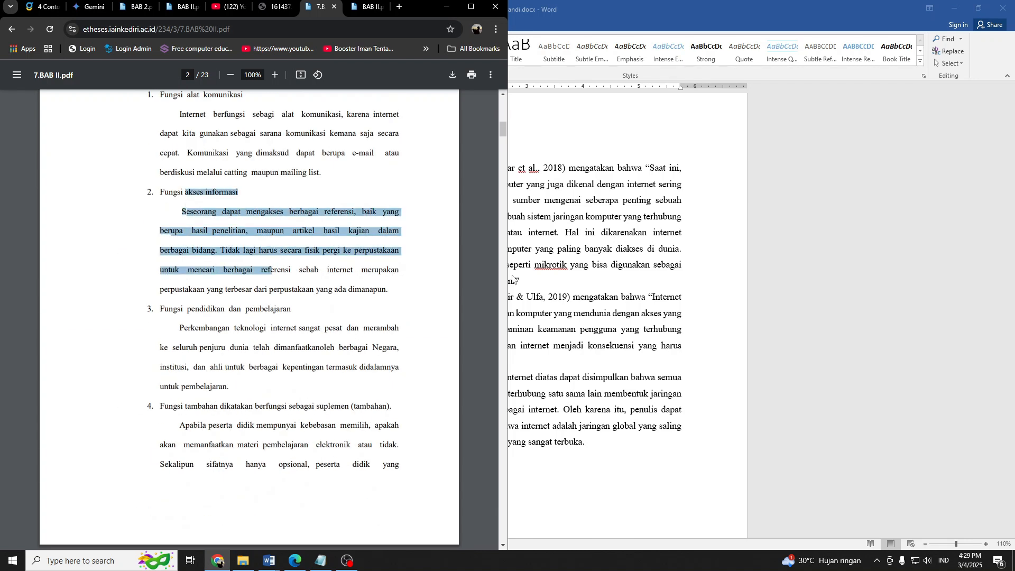
pyautogui.click(192, 119)
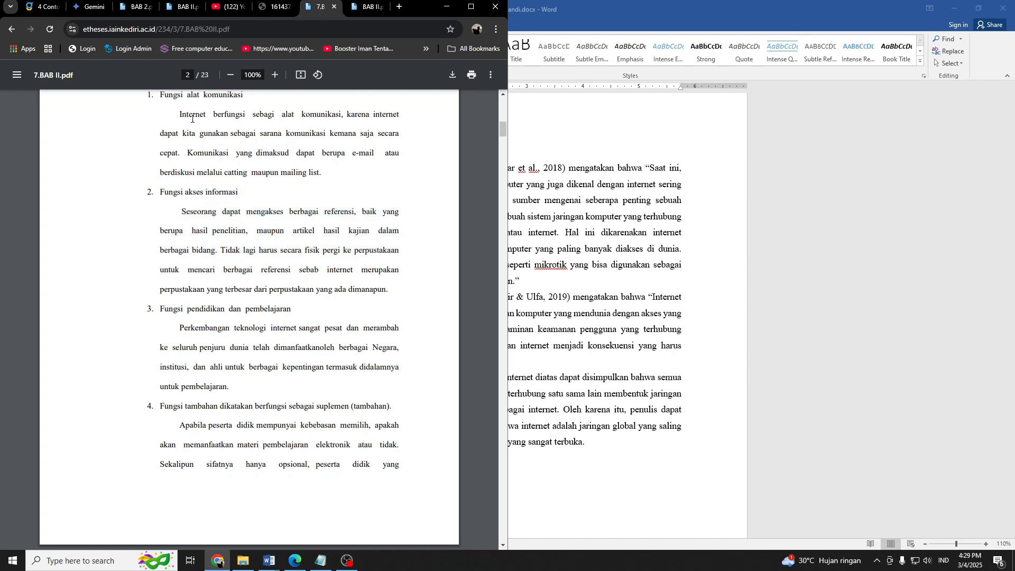
pyautogui.moveTo(191, 115); pyautogui.dragTo(324, 479)
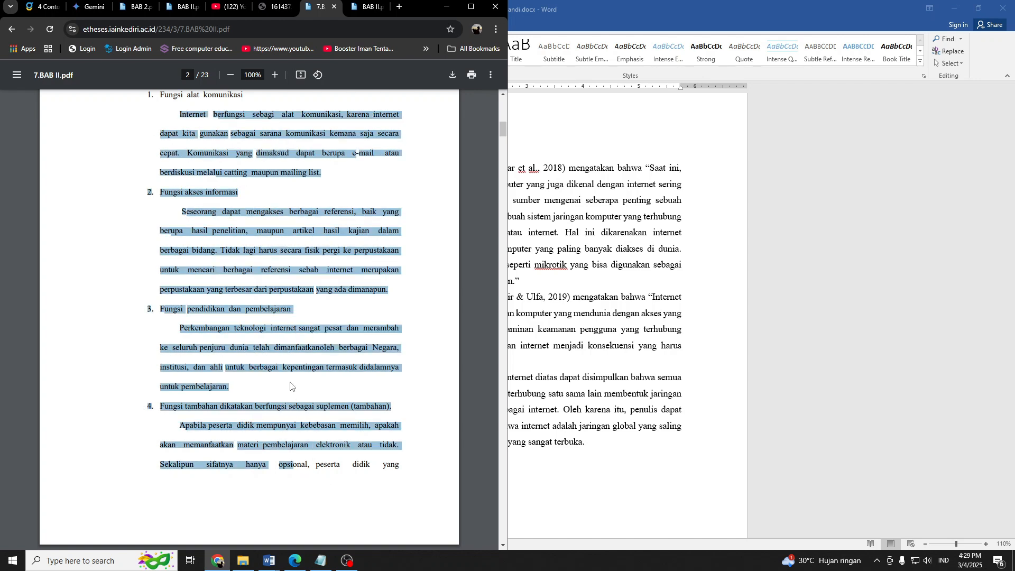
pyautogui.scroll(-2, 341, 484)
# Return to the report in Word and paste the copied text on the empty line below 2.2.2 Fungsi internet.
pyautogui.hotkey('alt', 'Tab')
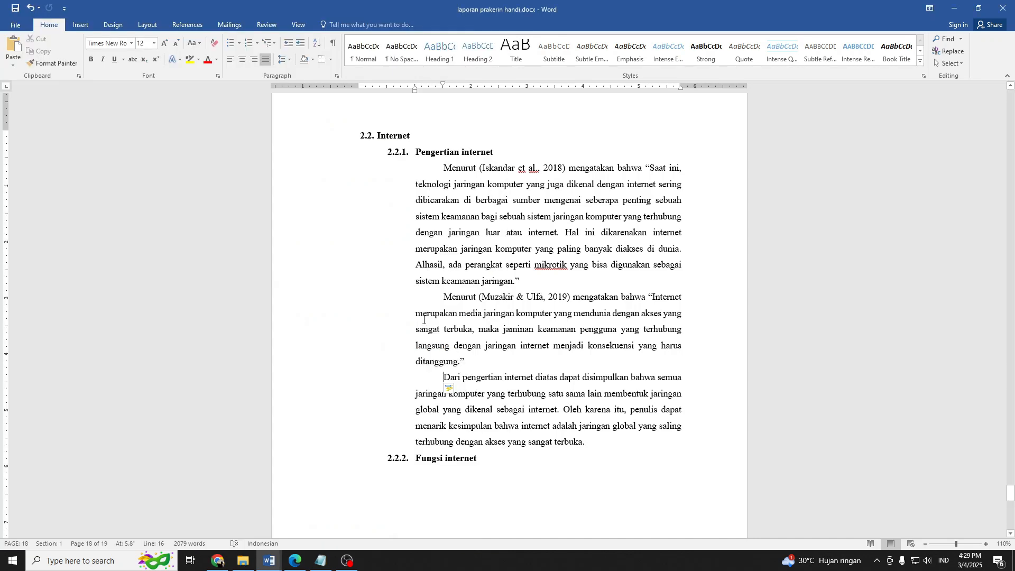
pyautogui.click(463, 497)
pyautogui.scroll(-3, 463, 498)
pyautogui.click(447, 343)
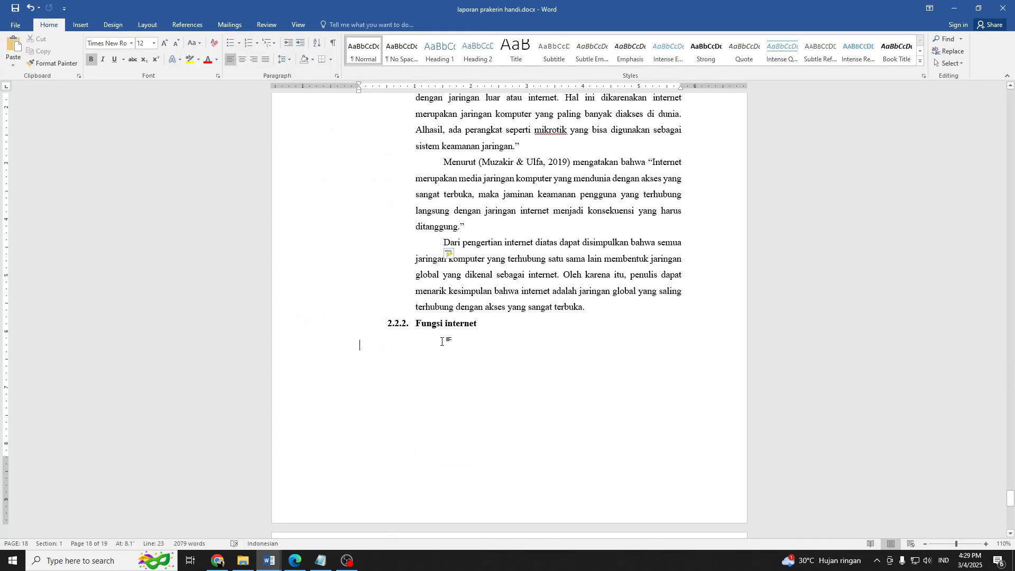
pyautogui.rightClick(429, 344)
pyautogui.click(482, 396)
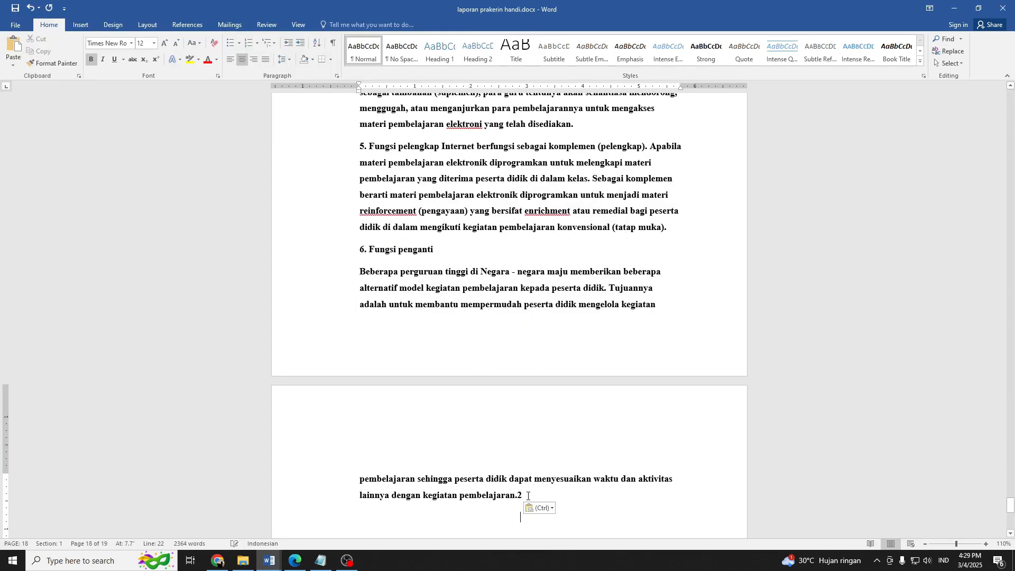
# Remove the bold formatting from the pasted Fungsi internet text and set its left indent to 1 inch.
pyautogui.moveTo(528, 496); pyautogui.dragTo(339, 197)
pyautogui.hotkey('ctrl', 'b')
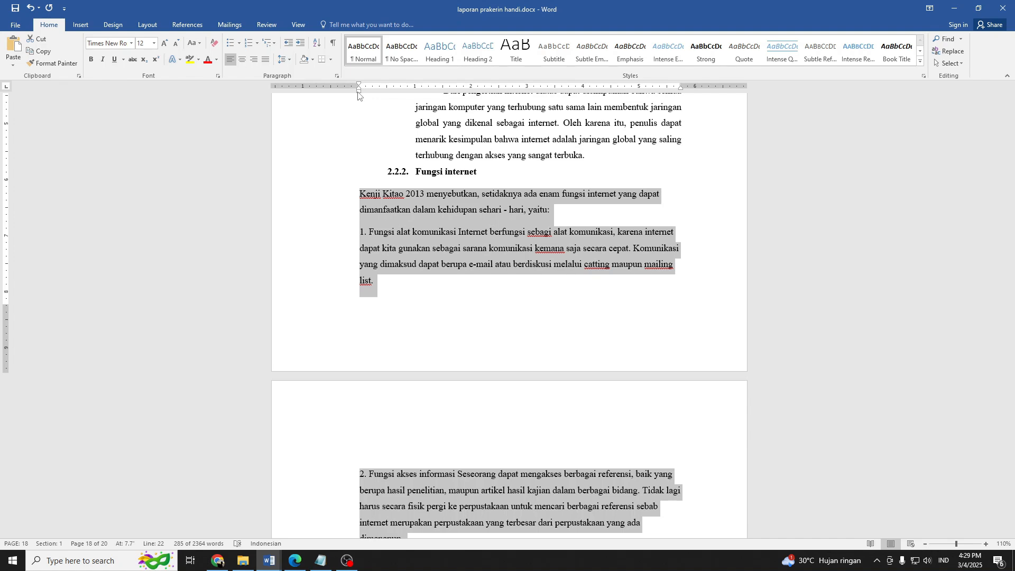
pyautogui.moveTo(358, 92); pyautogui.dragTo(415, 91)
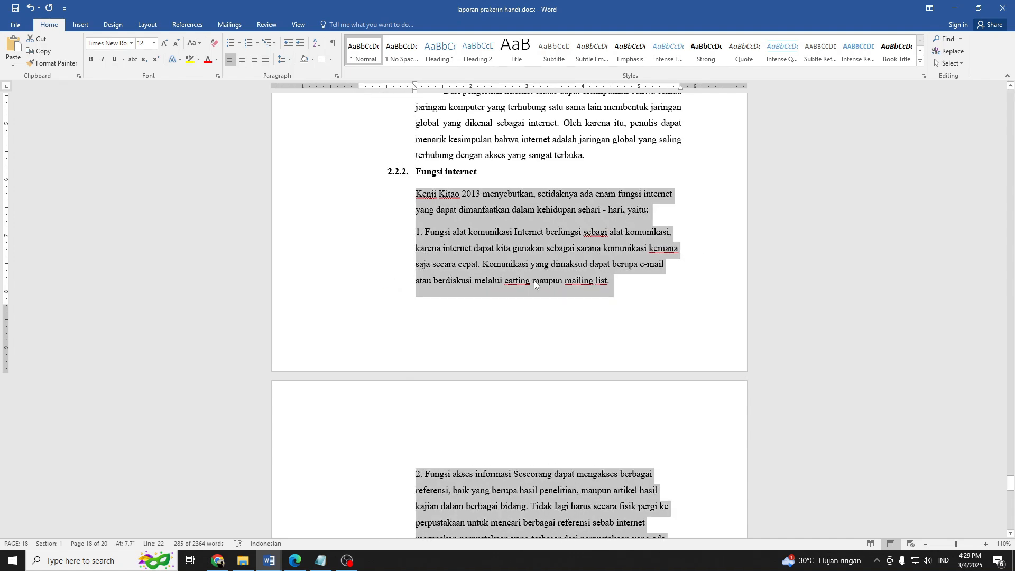
# Indent the first line of the introductory paragraph under Fungsi internet.
pyautogui.scroll(4, 535, 282)
pyautogui.click(384, 201)
pyautogui.press('Tab')
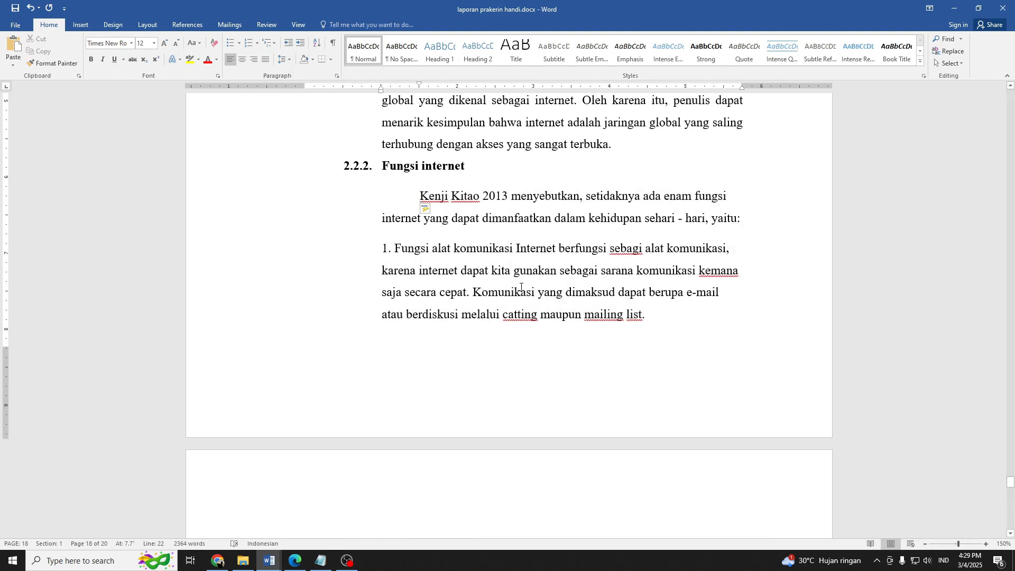
# In item 1 of Fungsi internet, italicise "catting" and "mailing list" and replace "sebagi" with "sebagai" and "kemana" with "kemana-".
pyautogui.click(530, 313)
pyautogui.hotkey('ctrl', 'i')
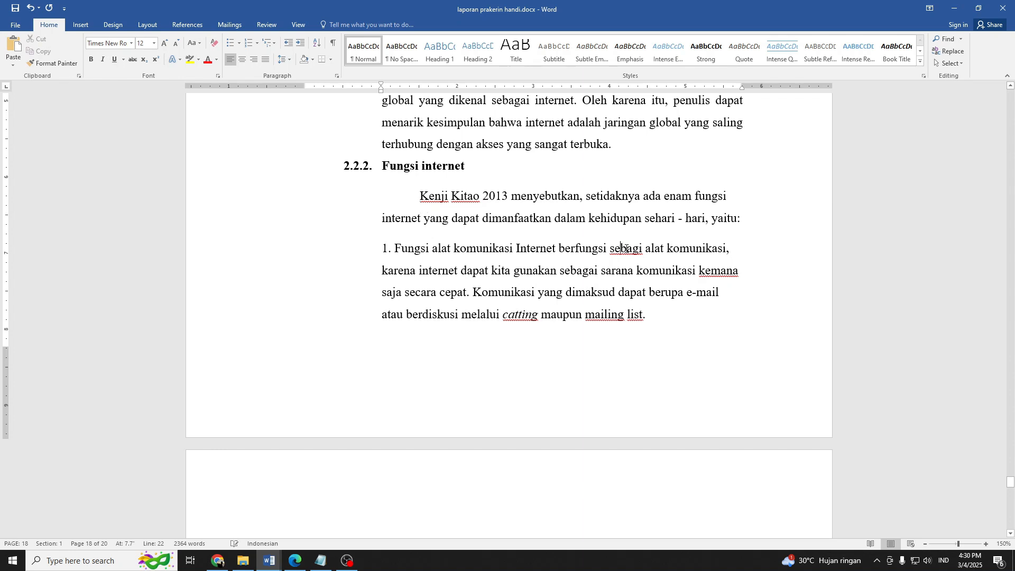
pyautogui.rightClick(641, 251)
pyautogui.click(654, 266)
pyautogui.rightClick(710, 271)
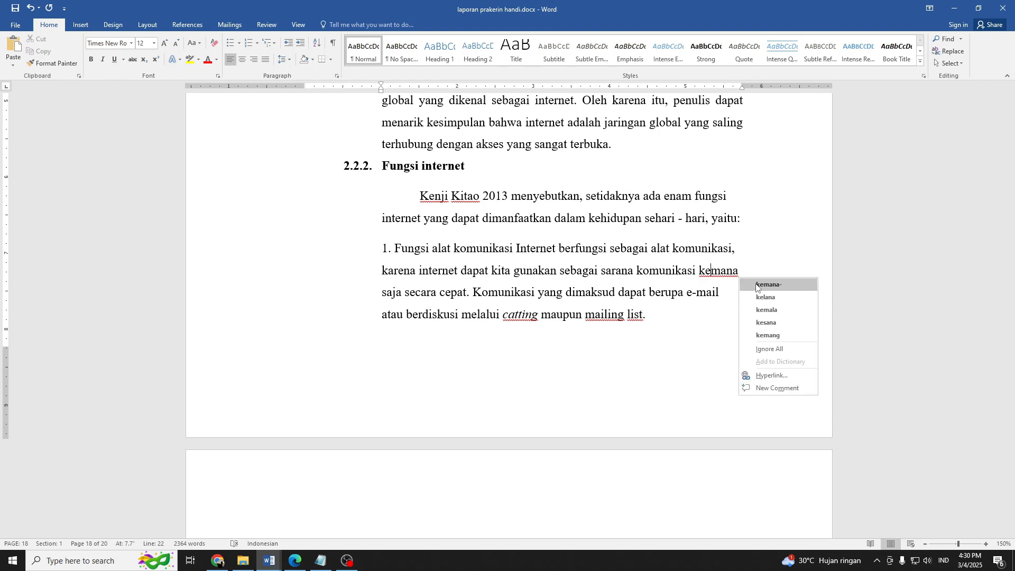
pyautogui.click(756, 285)
pyautogui.hotkey('ctrl', 'i')
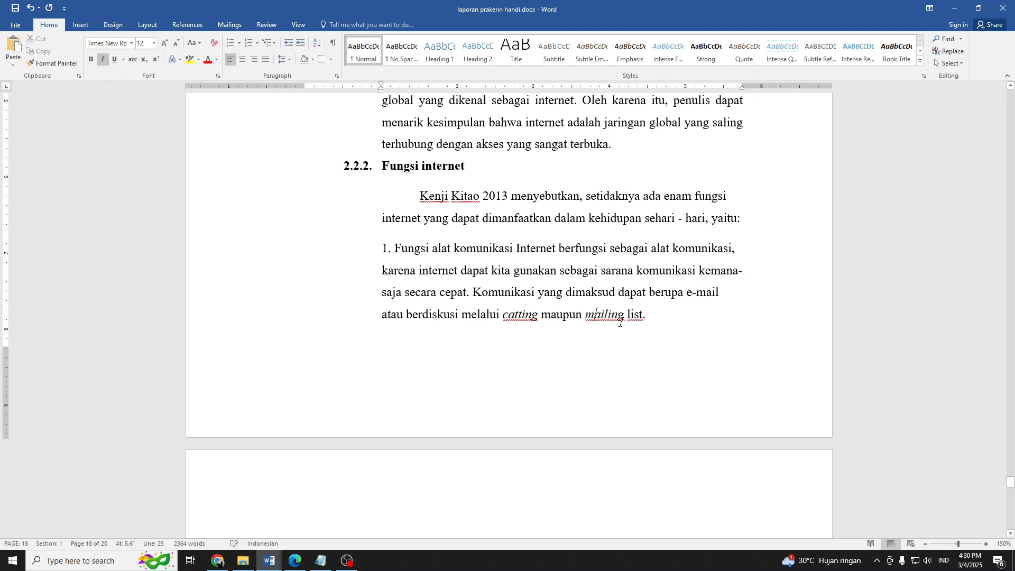
pyautogui.click(638, 316)
pyautogui.hotkey('ctrl', 'i')
# Convert item 1, Fungsi alat komunikasi, into an automatically numbered list item.
pyautogui.scroll(-3, 533, 277)
pyautogui.scroll(-2, 537, 275)
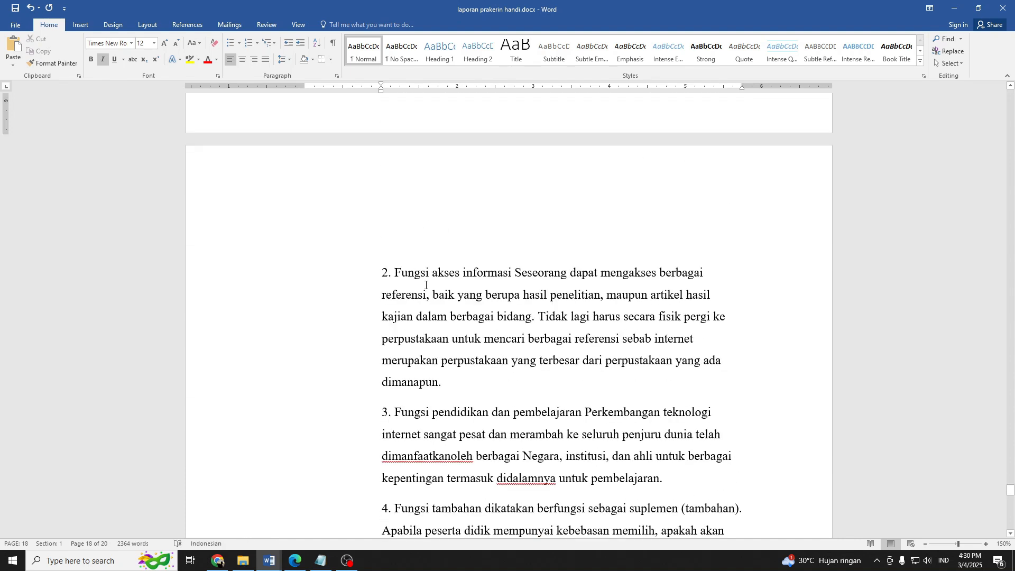
pyautogui.scroll(3, 422, 292)
pyautogui.click(395, 179)
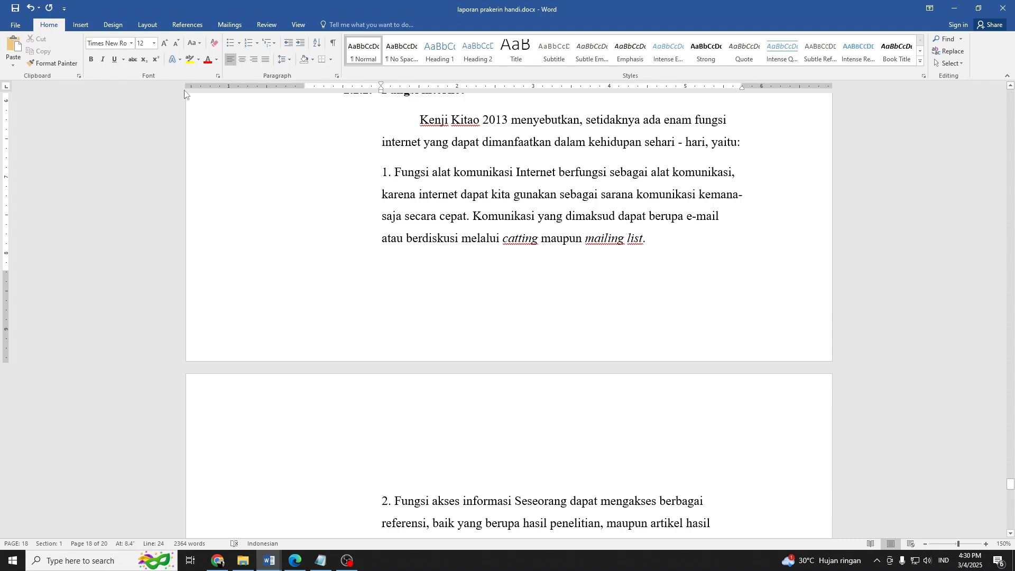
pyautogui.click(247, 41)
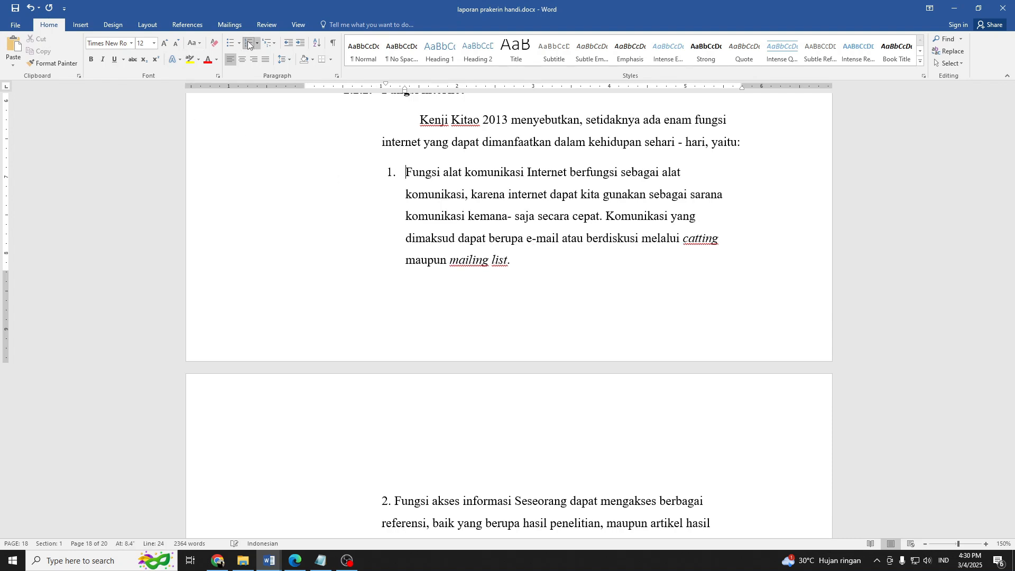
# Apply item 1's numbered list format to items 2 through 6 of Fungsi internet with Format Painter.
pyautogui.click(66, 64)
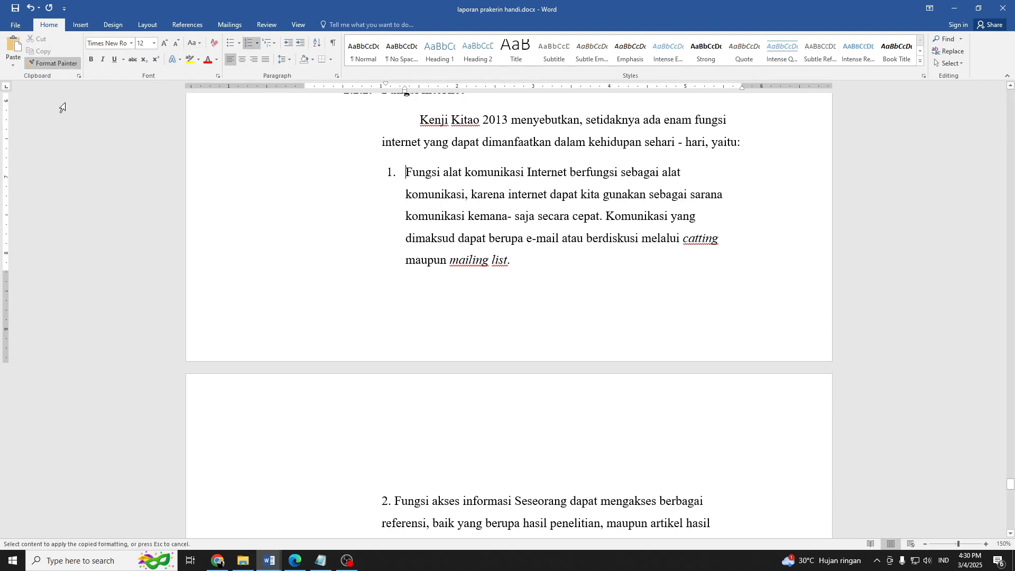
pyautogui.scroll(-3, 371, 317)
pyautogui.click(400, 273)
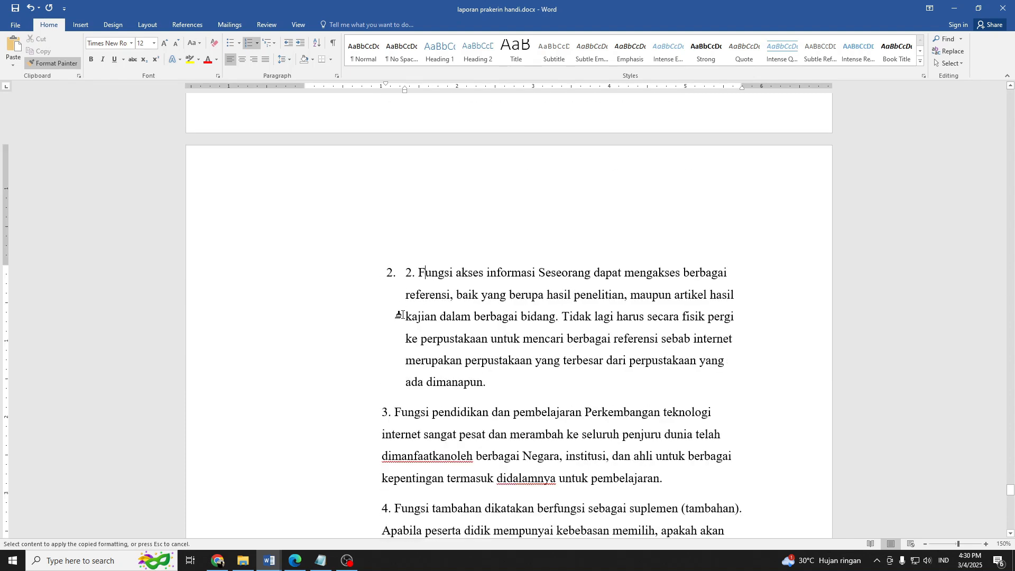
pyautogui.click(407, 412)
pyautogui.scroll(-3, 440, 276)
pyautogui.scroll(-3, 440, 276)
pyautogui.click(407, 313)
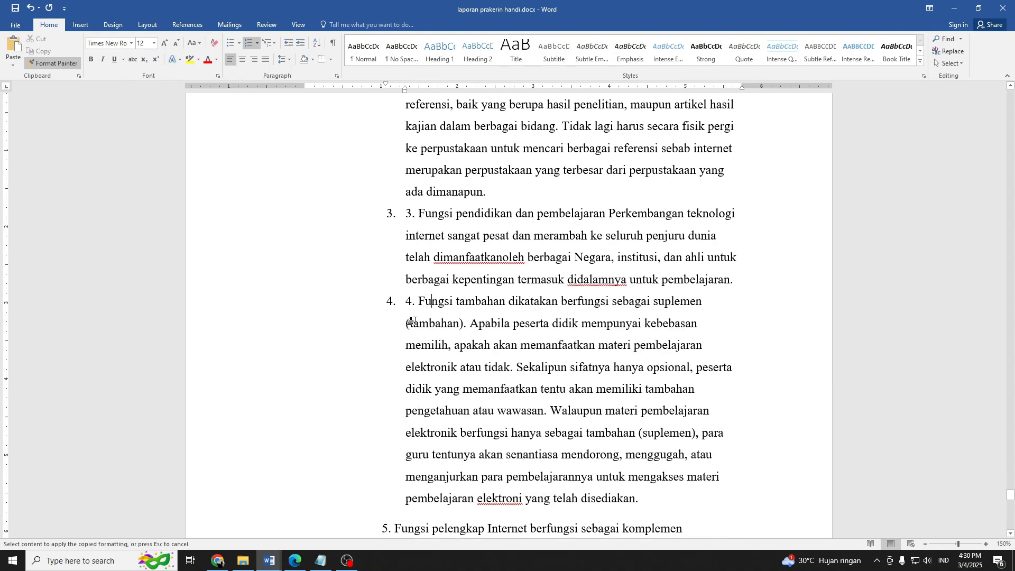
pyautogui.scroll(-3, 406, 313)
pyautogui.click(407, 336)
pyautogui.scroll(-5, 471, 297)
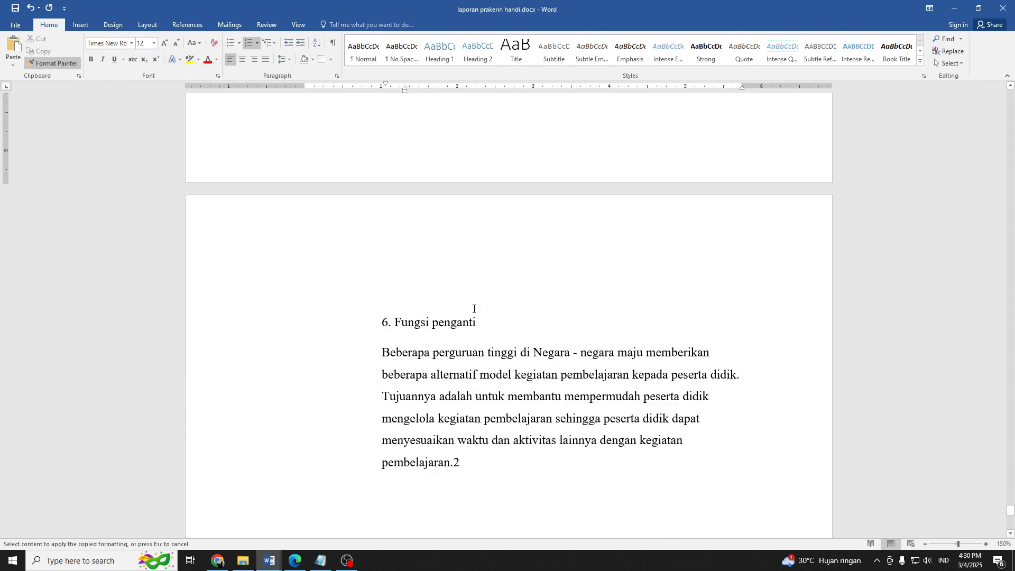
pyautogui.click(401, 214)
pyautogui.scroll(-2, 411, 220)
pyautogui.press('Escape')
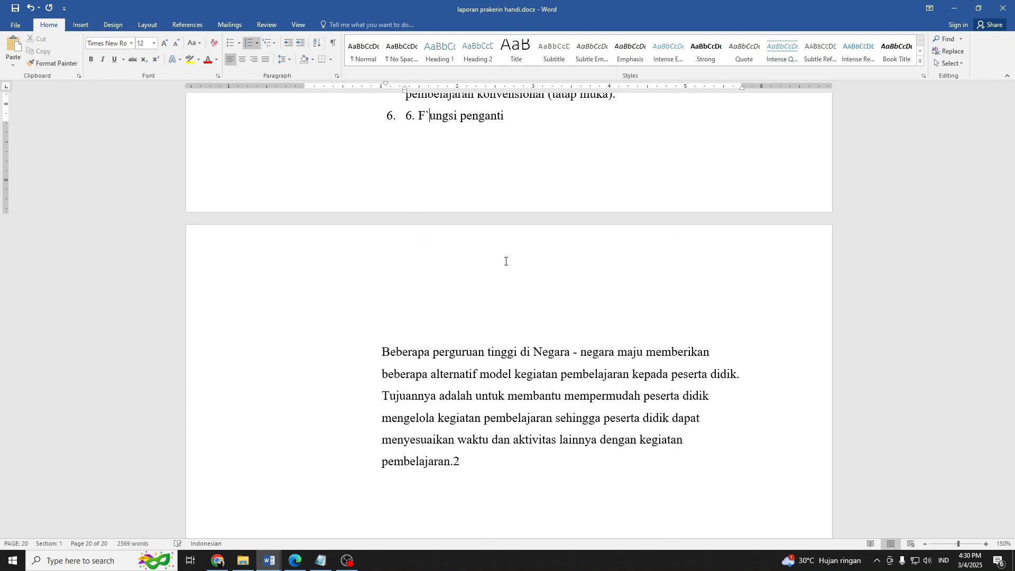
# Delete the manually entered "6." and stray character from item 6 so it reads "Fungsi penganti", and save the document.
pyautogui.press('BackSpace')
pyautogui.press('BackSpace')
pyautogui.press('BackSpace')
pyautogui.press('BackSpace')
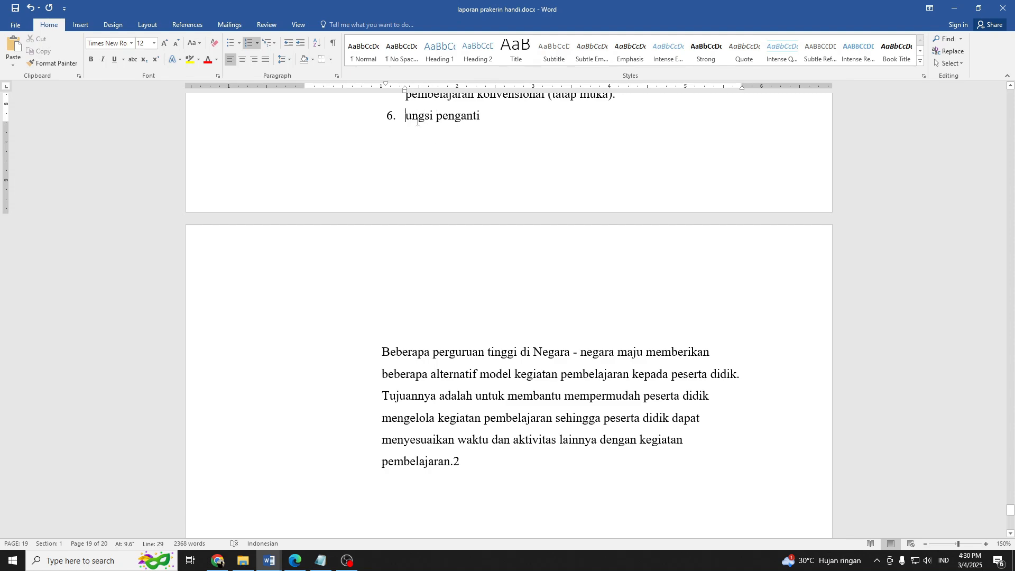
pyautogui.write('G')
pyautogui.press('BackSpace')
pyautogui.write('F')
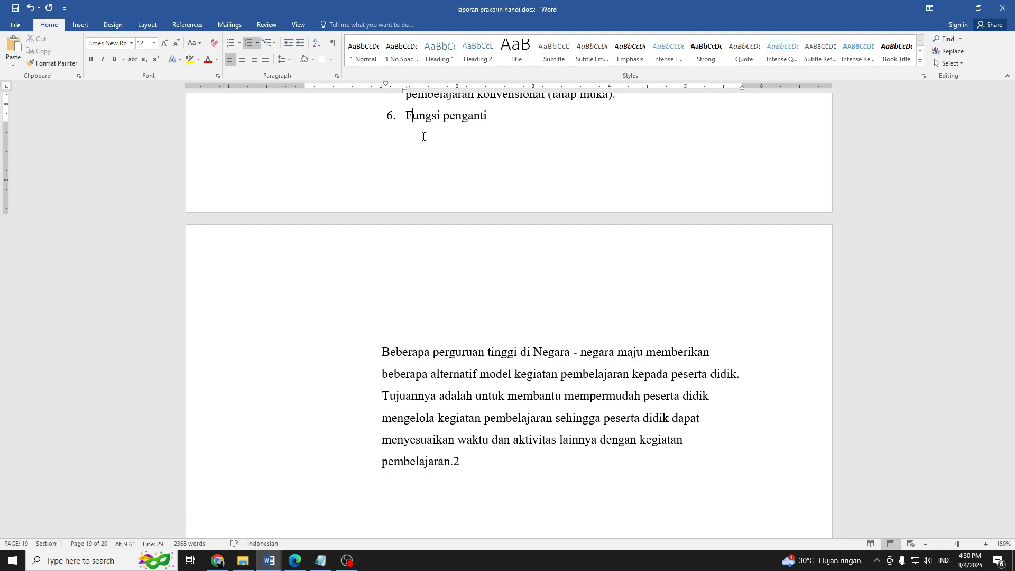
pyautogui.hotkey('ctrl', 's')
# Delete the manually entered number "2." in front of "Fungsi akses informasi" in list item 2.
pyautogui.scroll(9, 548, 257)
pyautogui.scroll(1, 482, 285)
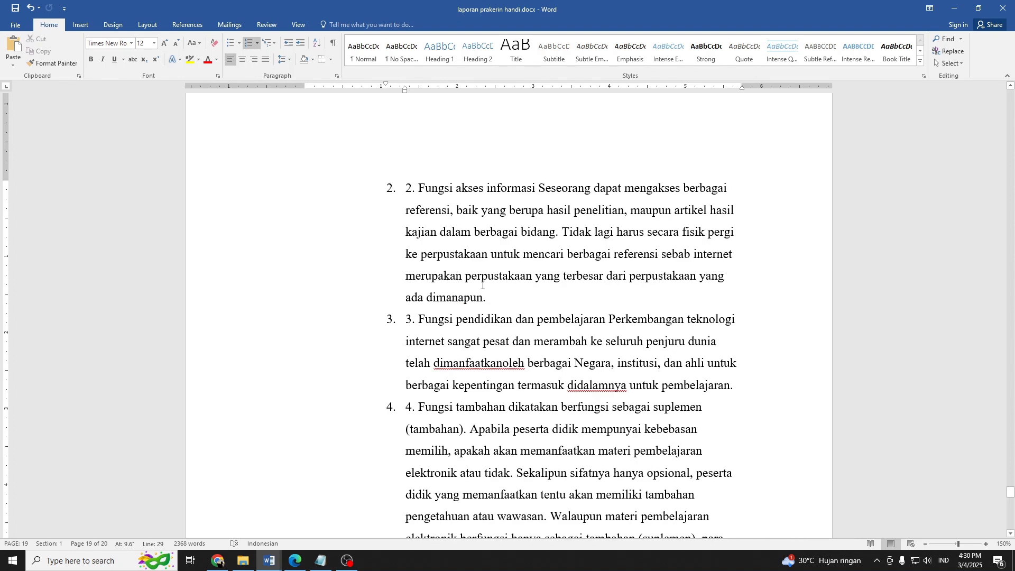
pyautogui.click(417, 188)
pyautogui.scroll(5, 472, 230)
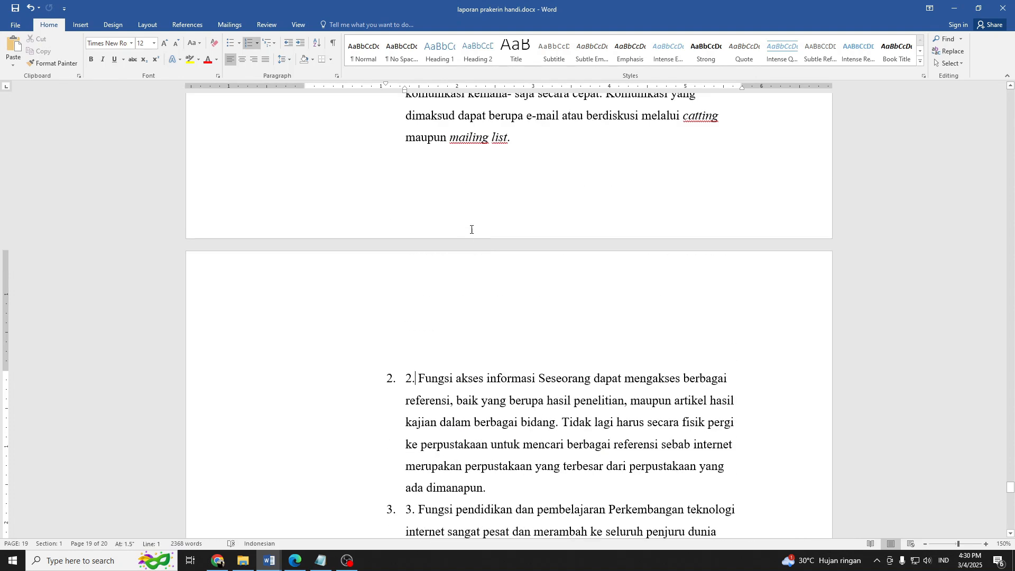
pyautogui.press('BackSpace')
pyautogui.press('BackSpace')
pyautogui.press('BackSpace')
pyautogui.scroll(-4, 465, 291)
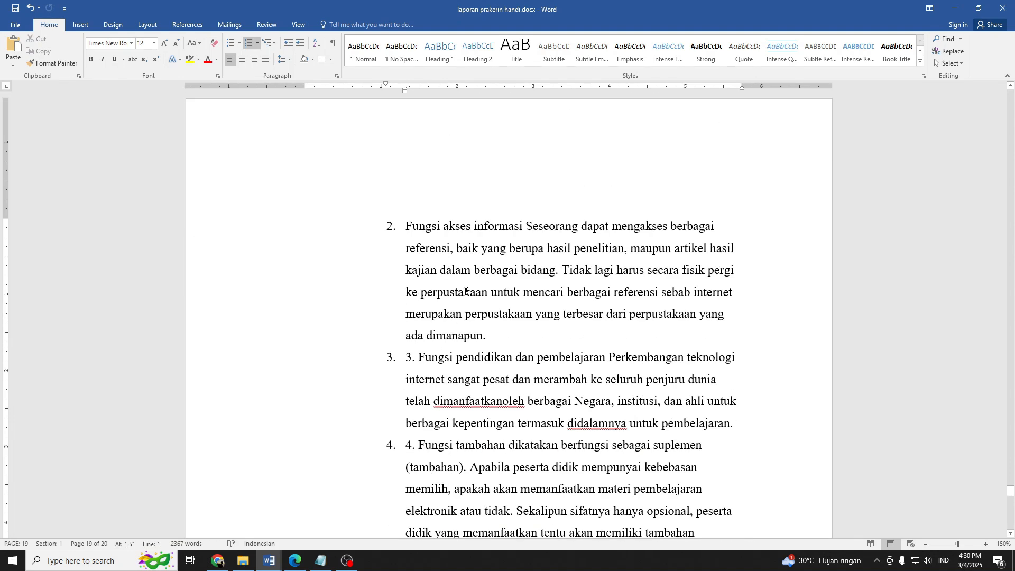
pyautogui.scroll(-3, 469, 260)
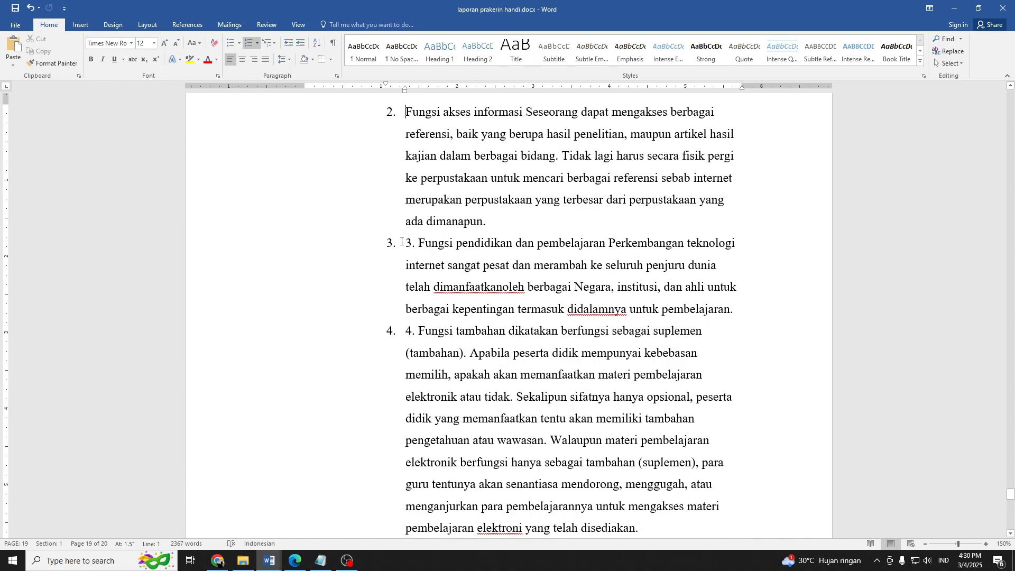
# In item 3, delete the manually entered "3." and correct "dimanfaatkanoleh" to "dimanfaatkan oleh".
pyautogui.moveTo(403, 243); pyautogui.dragTo(418, 243)
pyautogui.press('BackSpace')
pyautogui.rightClick(525, 292)
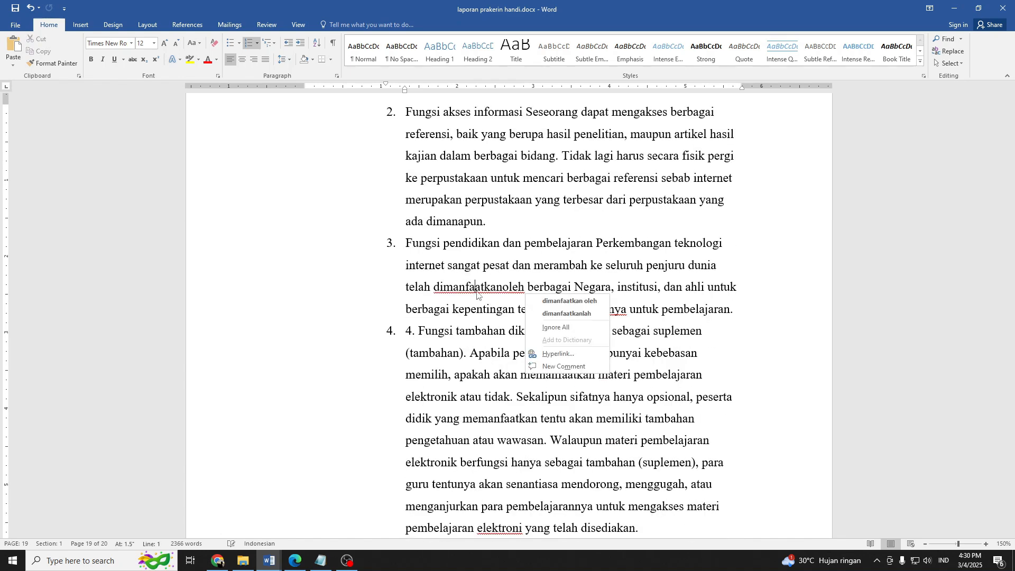
pyautogui.click(549, 303)
pyautogui.rightClick(627, 314)
pyautogui.click(645, 324)
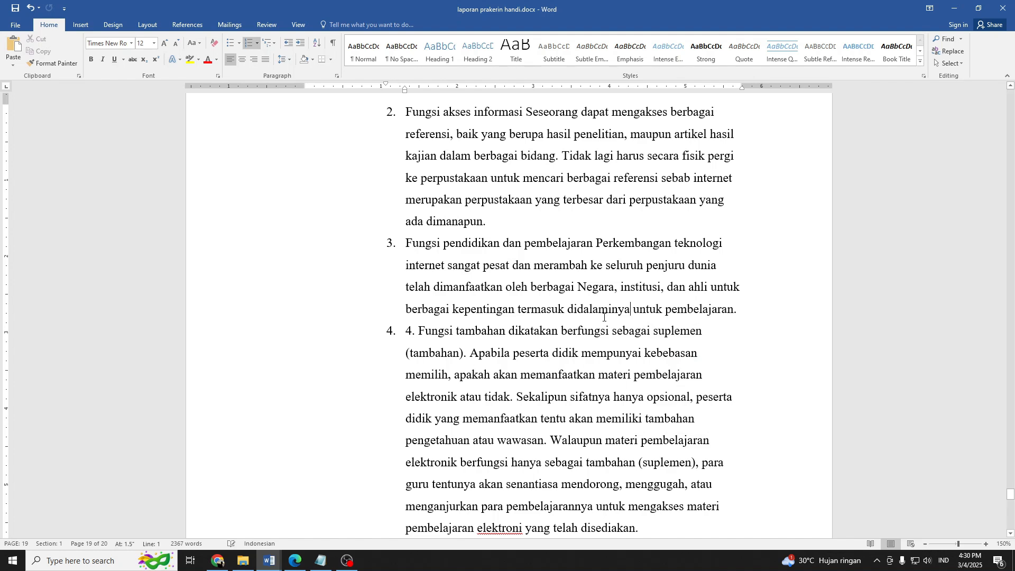
pyautogui.hotkey('ctrl', 'z')
pyautogui.hotkey('ctrl', 'z')
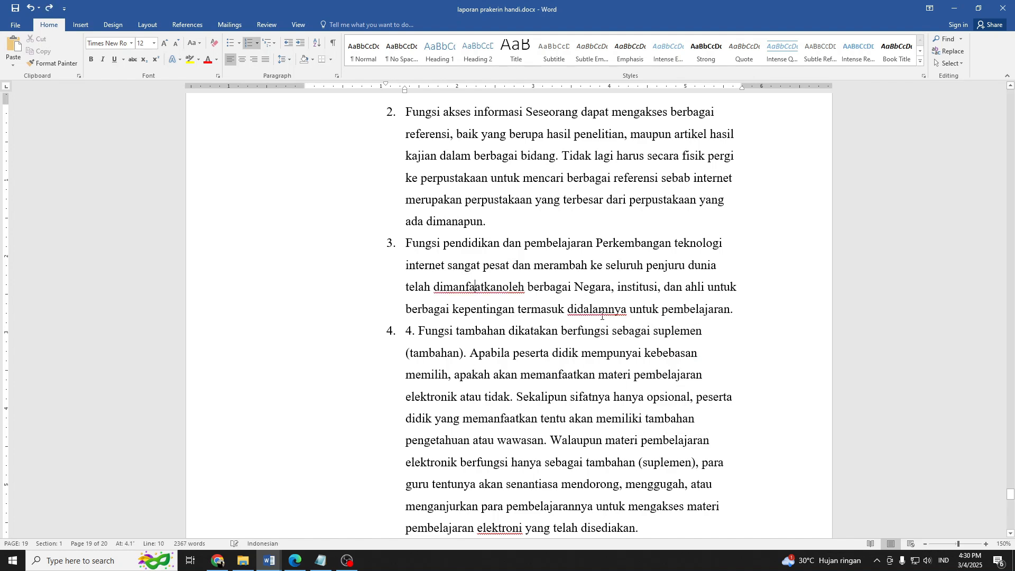
pyautogui.hotkey('ctrl', 'y')
pyautogui.rightClick(599, 315)
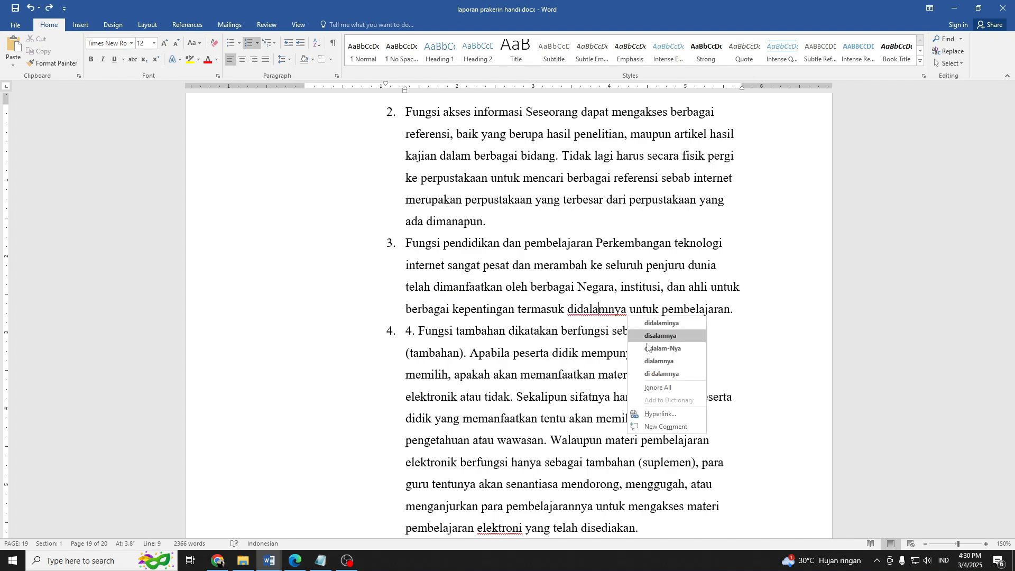
pyautogui.click(654, 362)
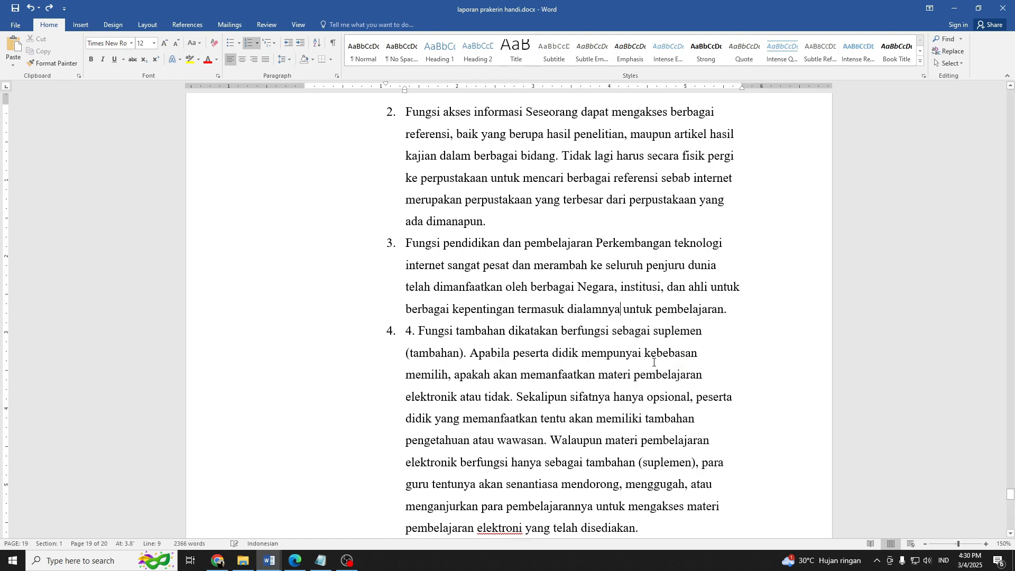
pyautogui.hotkey('ctrl', 'z')
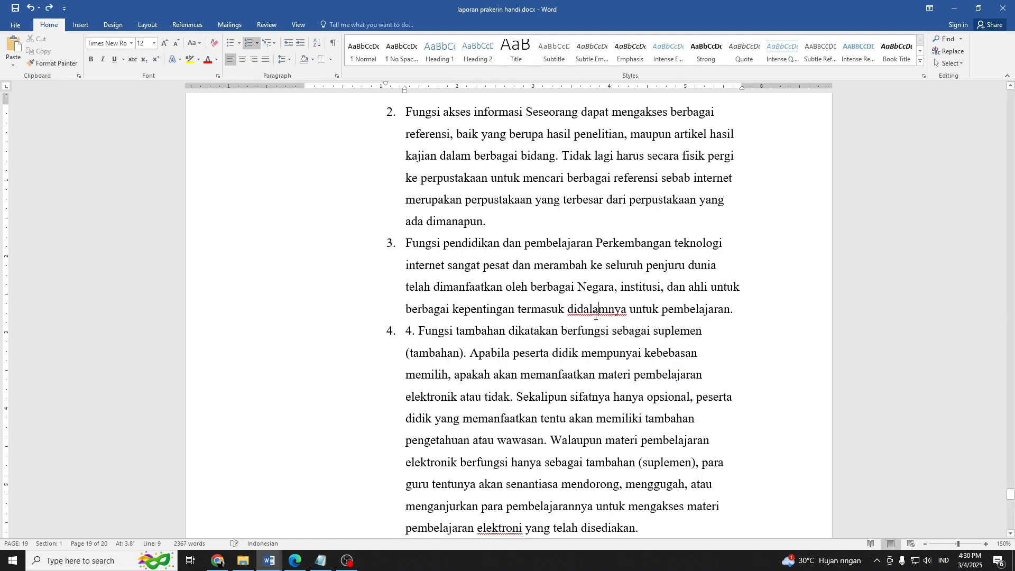
# Correct "didalamnya" to "di dalamnya" in item 3 of Fungsi internet.
pyautogui.rightClick(595, 316)
pyautogui.click(665, 375)
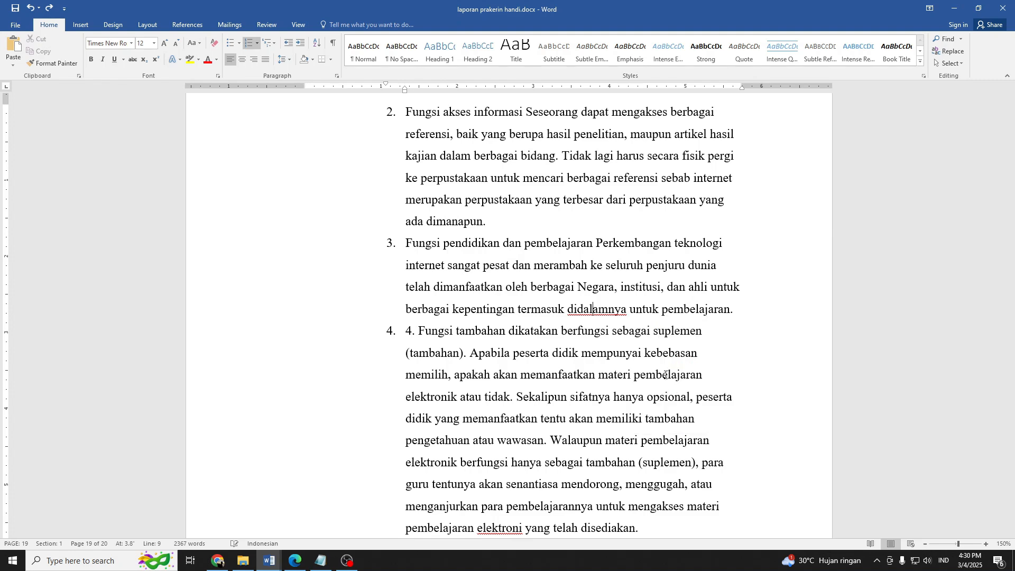
# In item 4, delete the manually entered "4." and correct "elektroni" to "elektronik".
pyautogui.scroll(-2, 422, 255)
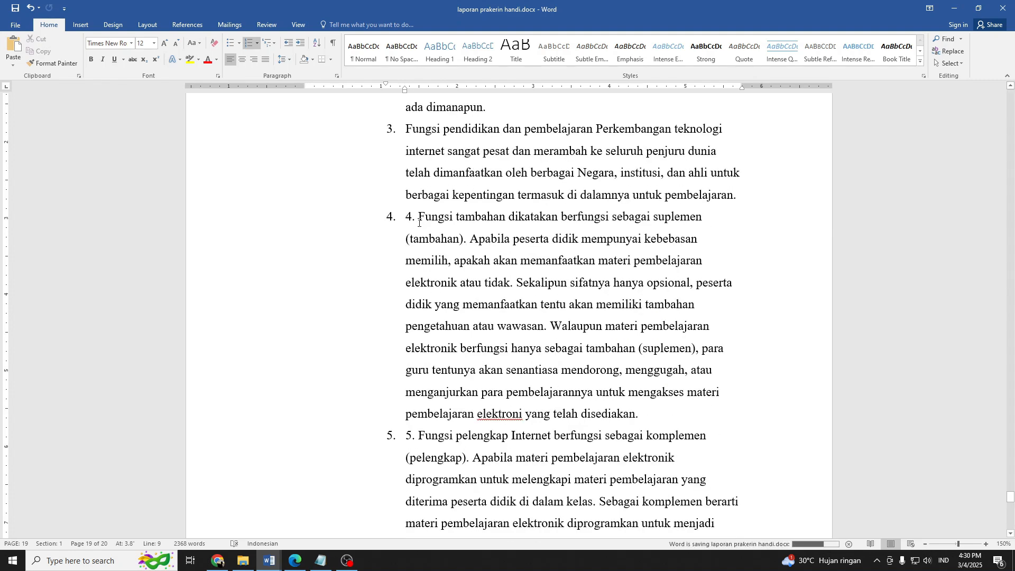
pyautogui.moveTo(419, 222); pyautogui.dragTo(405, 216)
pyautogui.press('BackSpace')
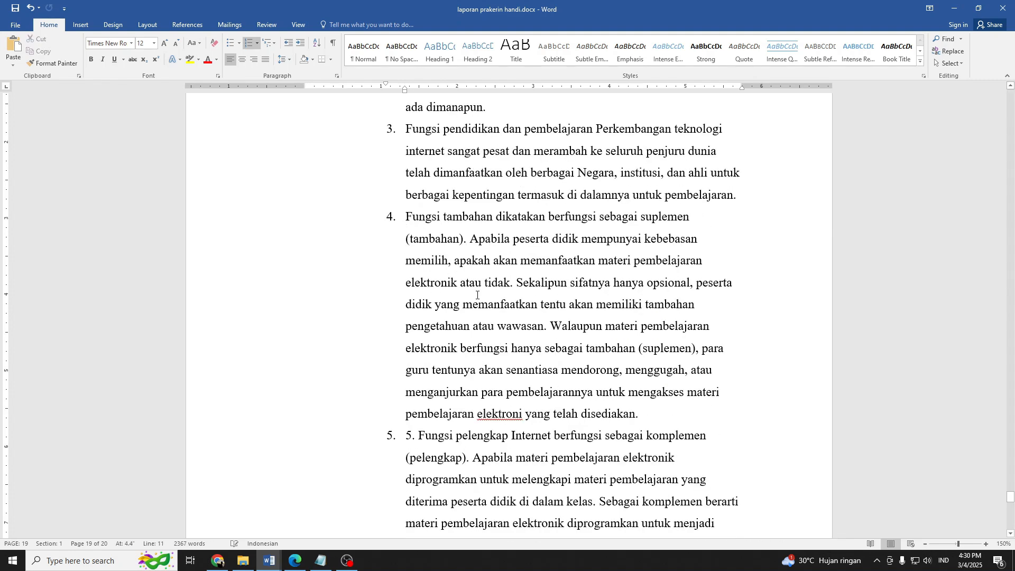
pyautogui.scroll(-2, 478, 323)
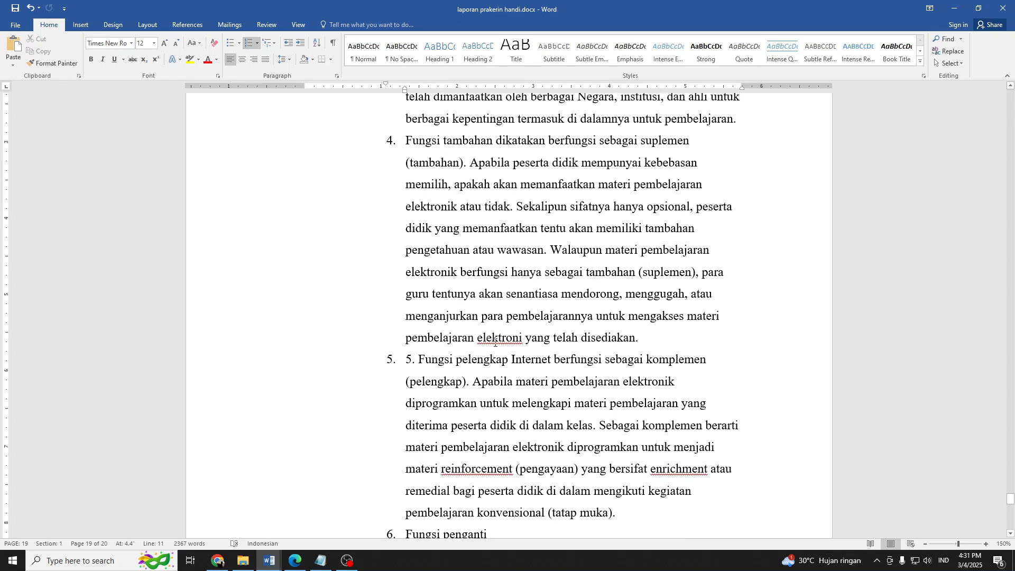
pyautogui.rightClick(498, 341)
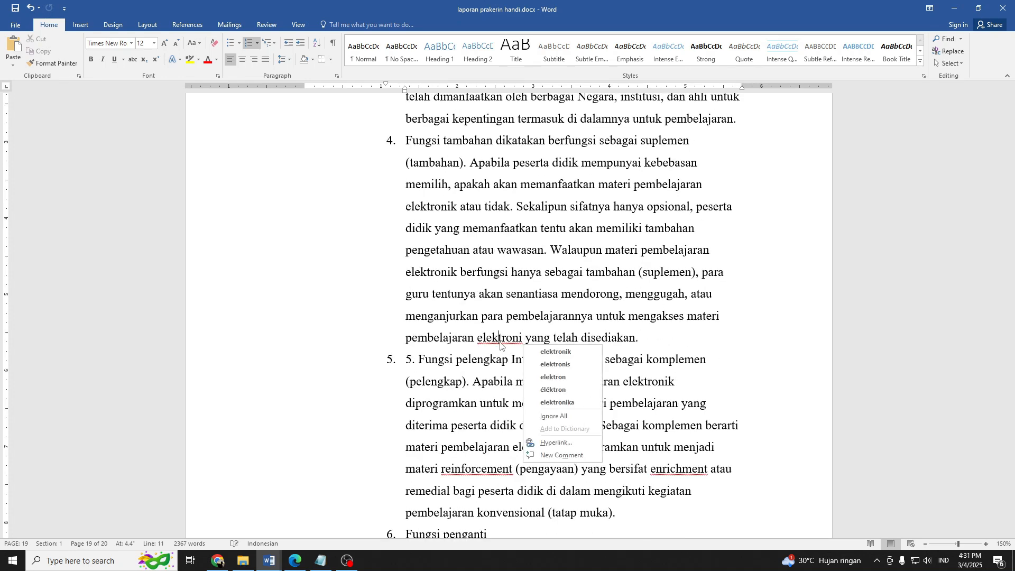
pyautogui.click(548, 351)
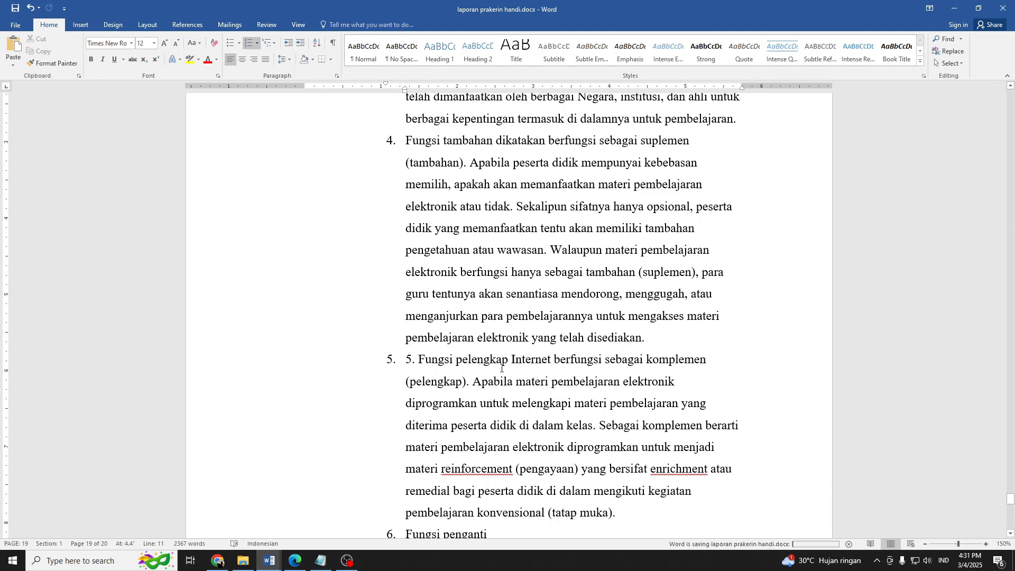
# Italicise the words "reinforcement" and "enrichment" in item 5 of Fungsi internet.
pyautogui.scroll(-2, 484, 385)
pyautogui.rightClick(485, 393)
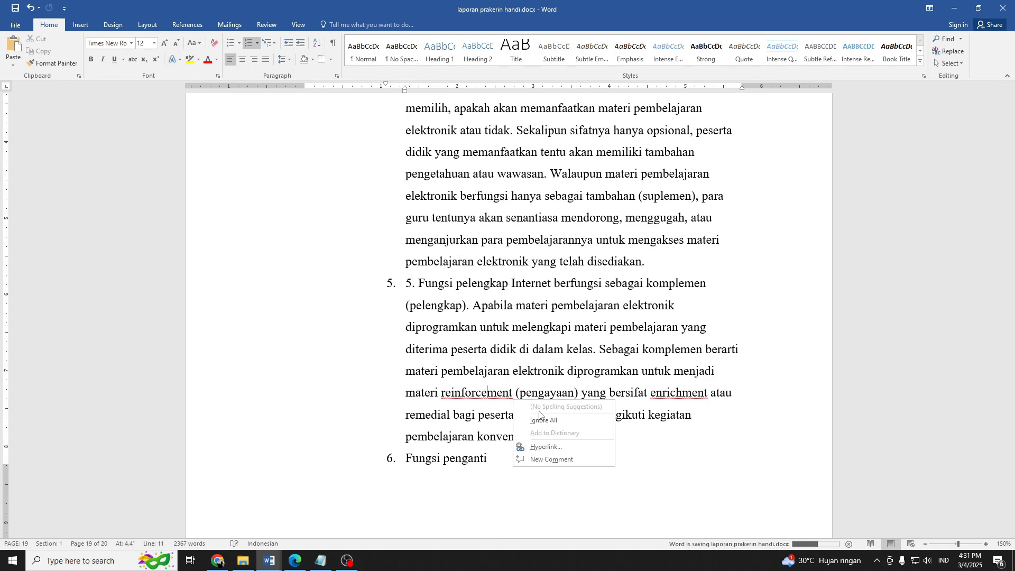
pyautogui.click(485, 392)
pyautogui.hotkey('ctrl', 'i')
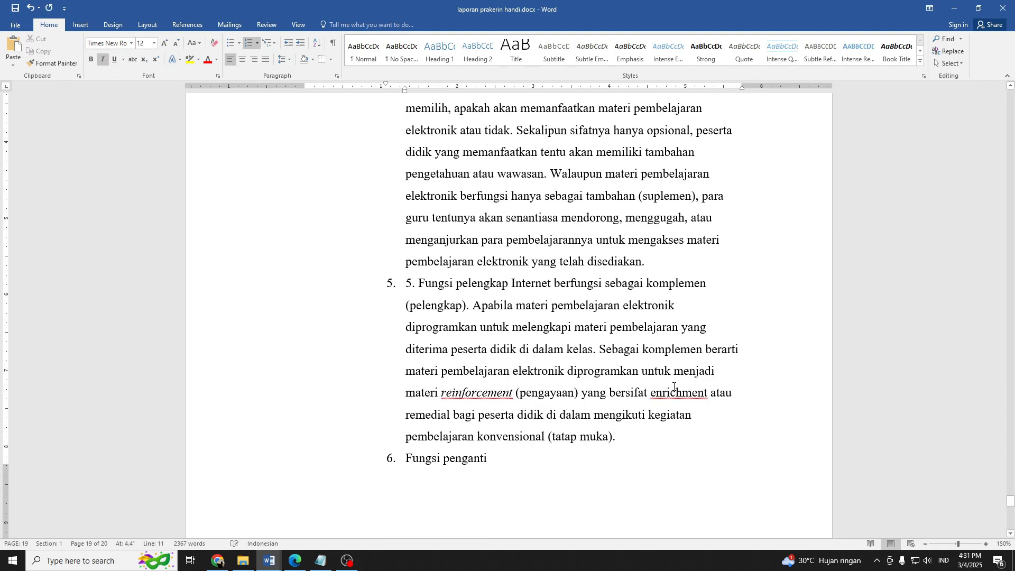
pyautogui.click(674, 386)
pyautogui.hotkey('ctrl', 'i')
# Delete the stray "2" after "pembelajaran." at the end of the closing paragraph.
pyautogui.scroll(-8, 461, 355)
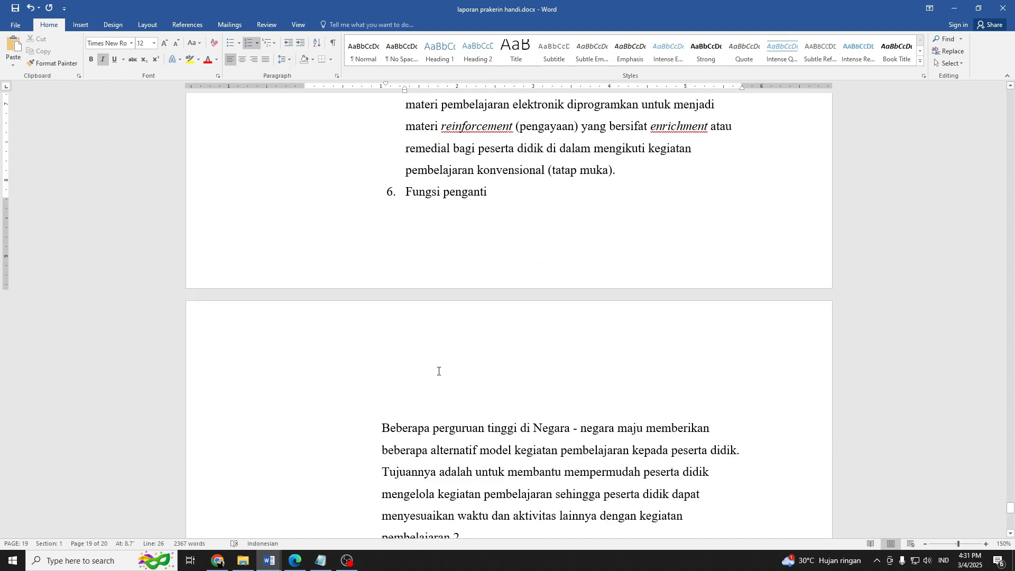
pyautogui.click(473, 389)
pyautogui.press('BackSpace')
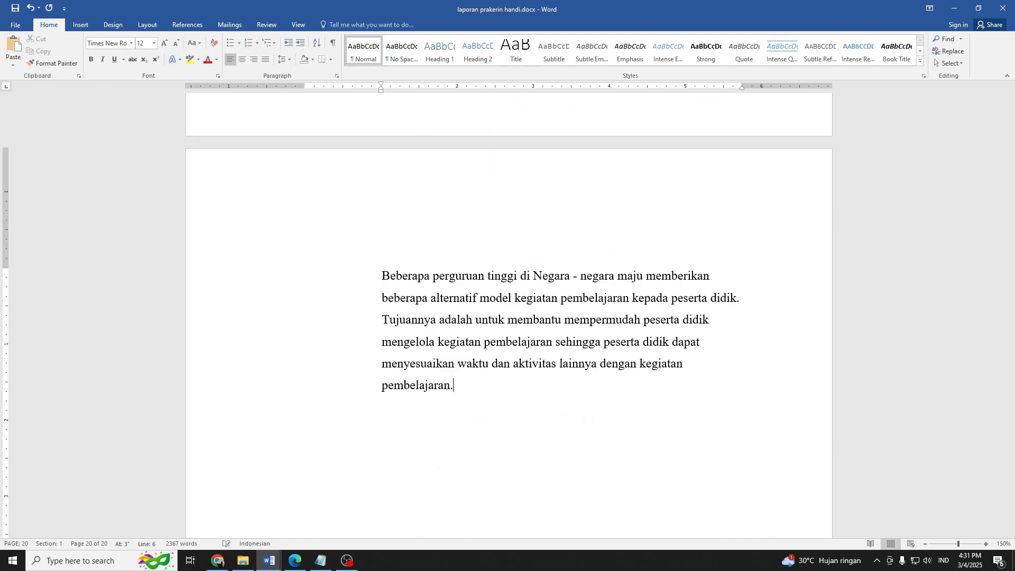
# Show multiple pages and justify the text from list item 1 of Fungsi internet through the closing paragraph.
pyautogui.keyDown('ctrl'); pyautogui.scroll(-4, 495, 401); pyautogui.keyUp('ctrl')
pyautogui.moveTo(495, 401); pyautogui.dragTo(387, 239)
pyautogui.click(298, 25)
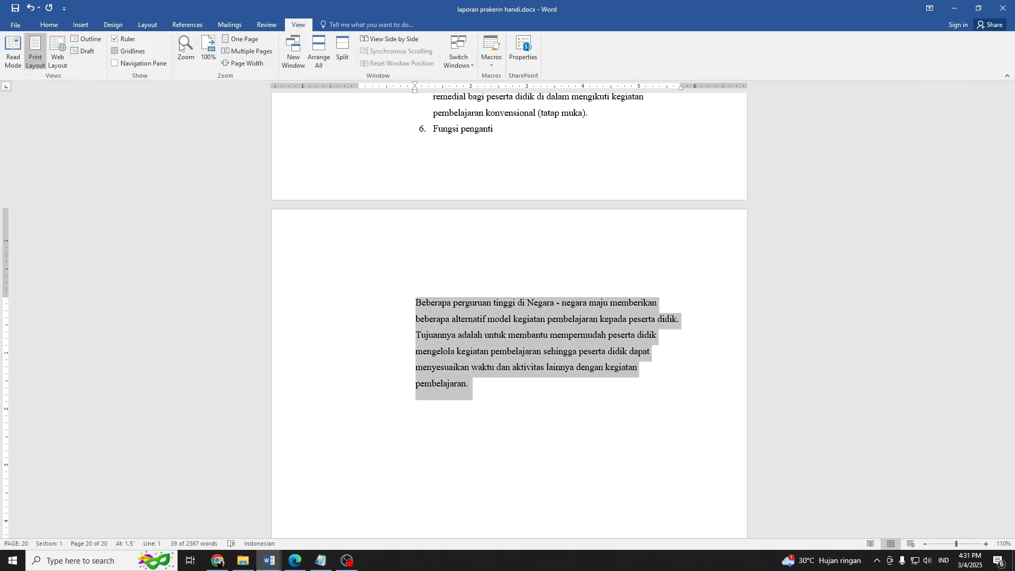
pyautogui.click(248, 51)
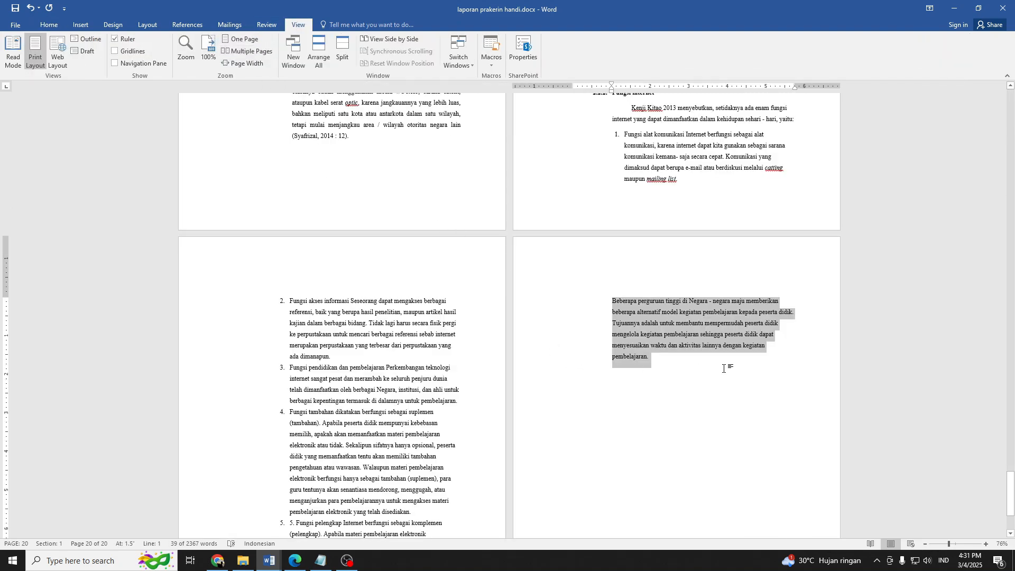
pyautogui.moveTo(724, 369); pyautogui.dragTo(342, 236)
pyautogui.moveTo(498, 288); pyautogui.dragTo(588, 250)
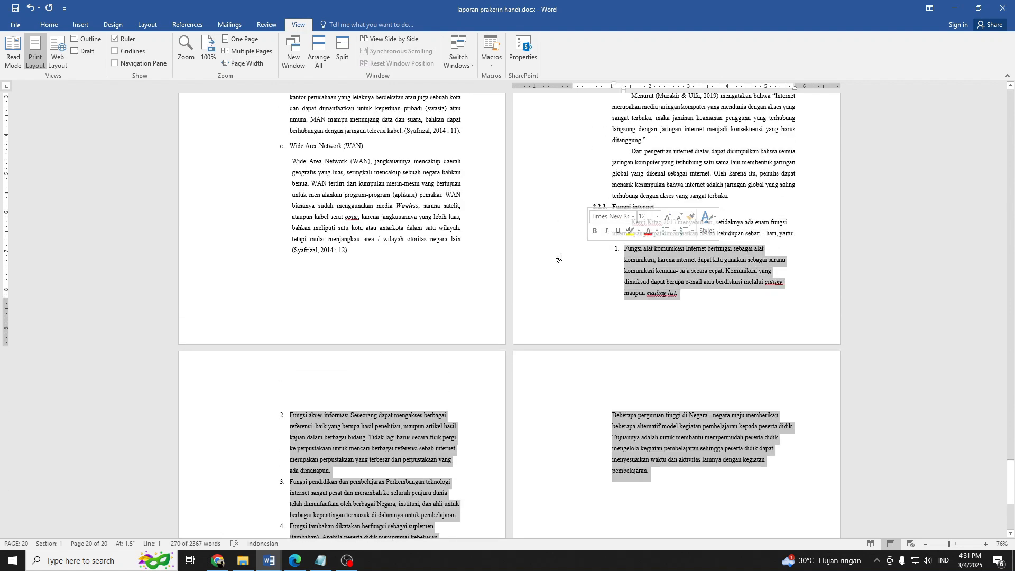
pyautogui.hotkey('ctrl', 'j')
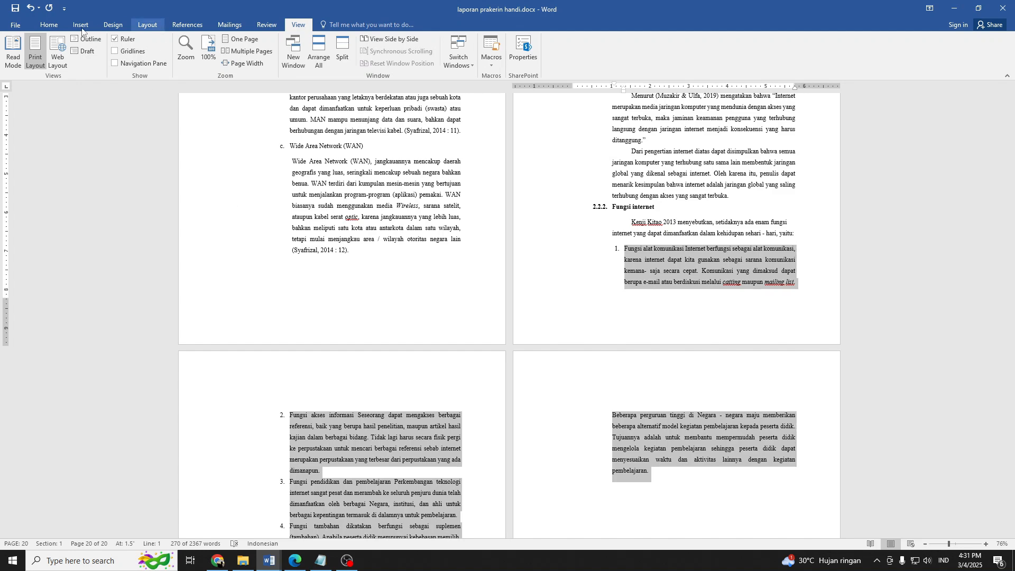
pyautogui.click(49, 25)
pyautogui.click(285, 60)
pyautogui.click(638, 276)
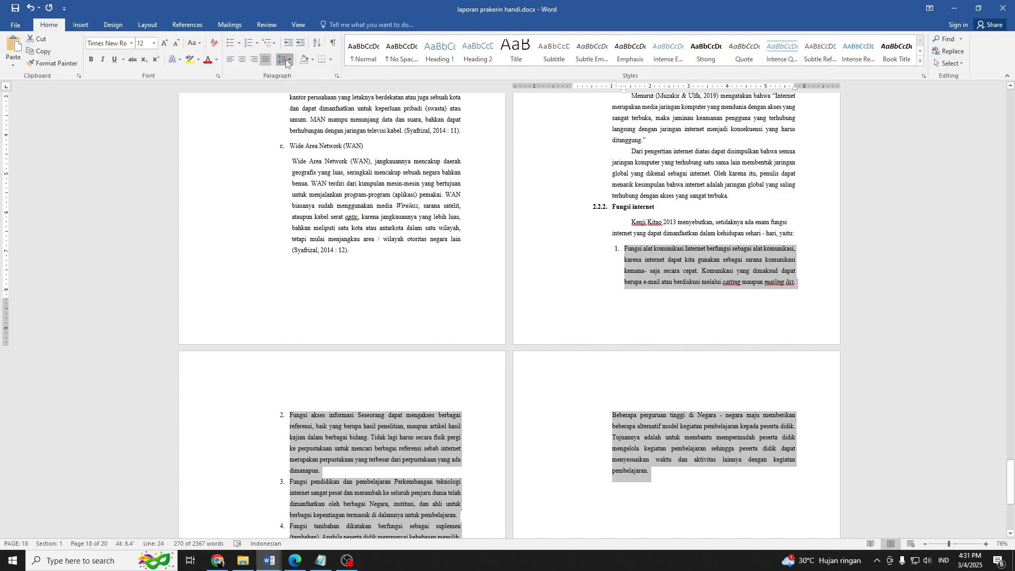
pyautogui.click(639, 277)
# Move the left indent of the empty paragraph below the closing text back to the left margin.
pyautogui.scroll(-3, 648, 313)
pyautogui.scroll(-4, 648, 314)
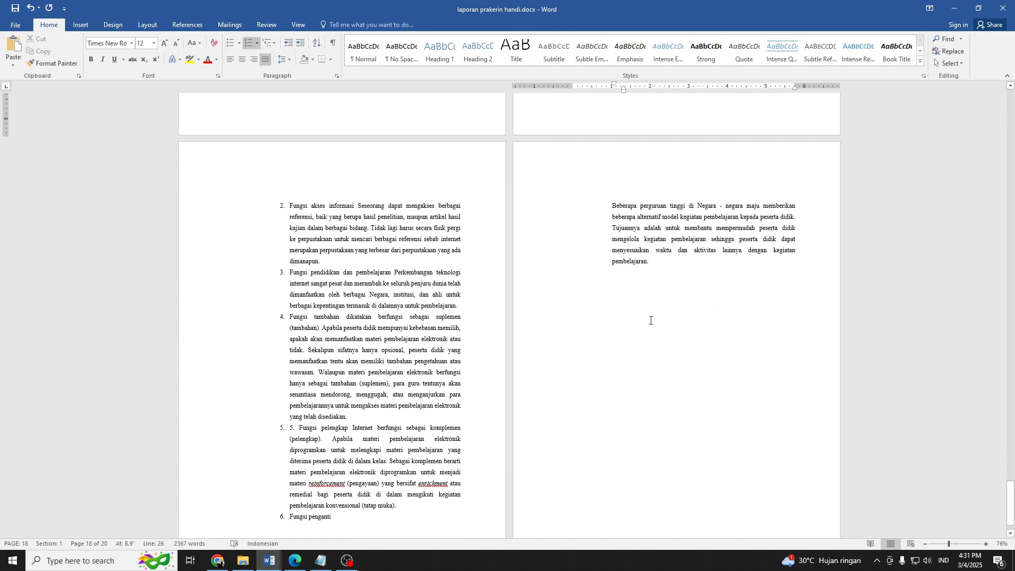
pyautogui.click(344, 449)
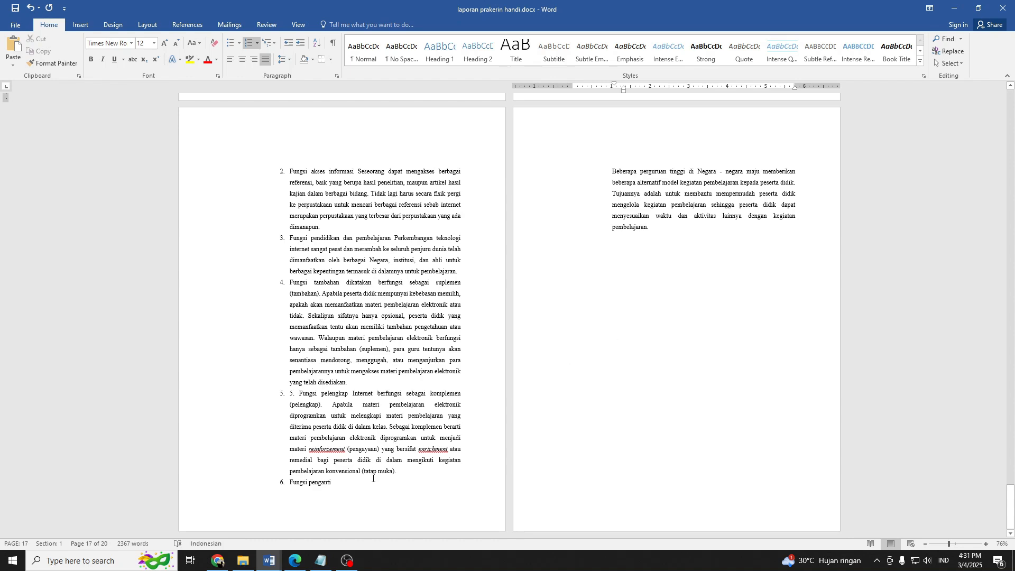
pyautogui.scroll(3, 582, 381)
pyautogui.scroll(-3, 503, 377)
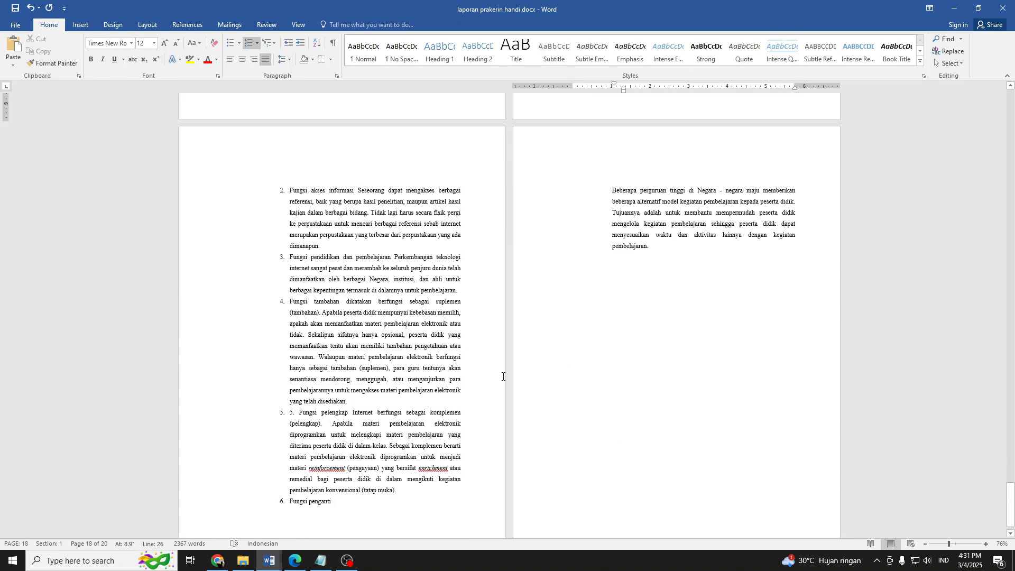
pyautogui.scroll(-1, 503, 376)
pyautogui.click(658, 257)
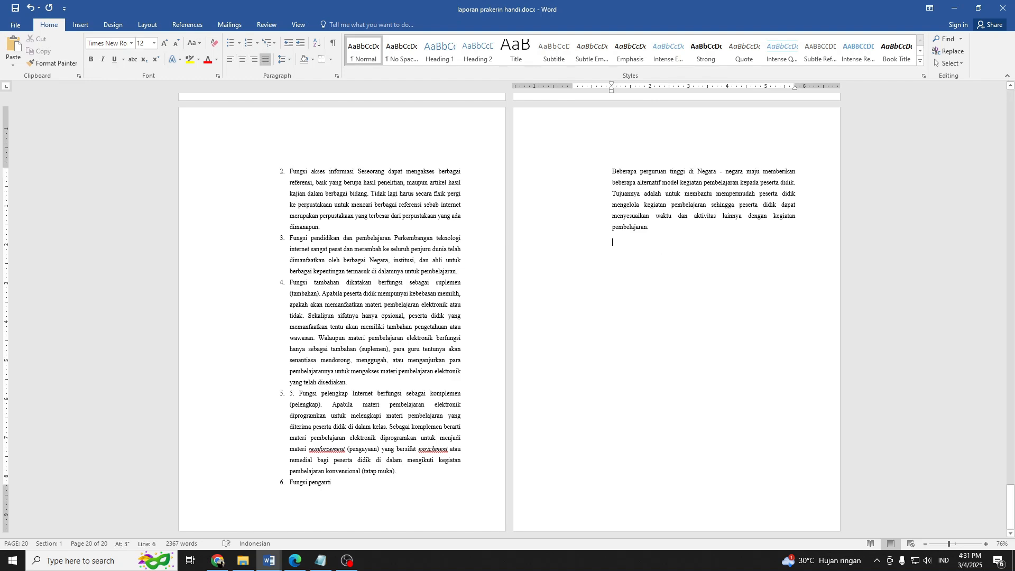
pyautogui.write('.')
pyautogui.press('Return')
pyautogui.press('Return')
pyautogui.moveTo(612, 91); pyautogui.dragTo(573, 92)
# Switch to Chrome, maximize it and display the BAB II.pdf from repository.ittelkom-pwt.ac.id that covers Fiber Optic.
pyautogui.scroll(15, 595, 388)
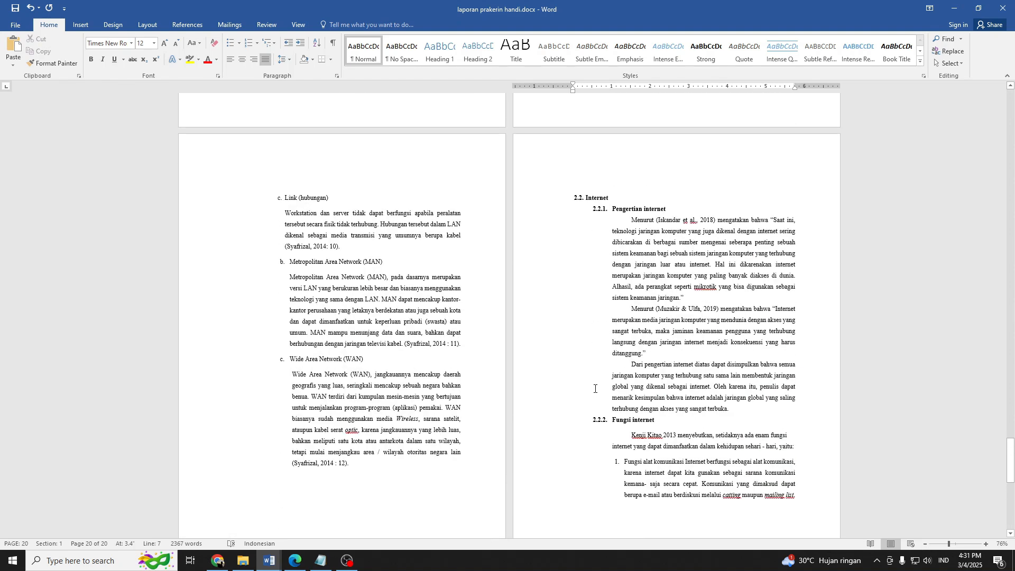
pyautogui.scroll(-3, 595, 391)
pyautogui.scroll(-5, 594, 395)
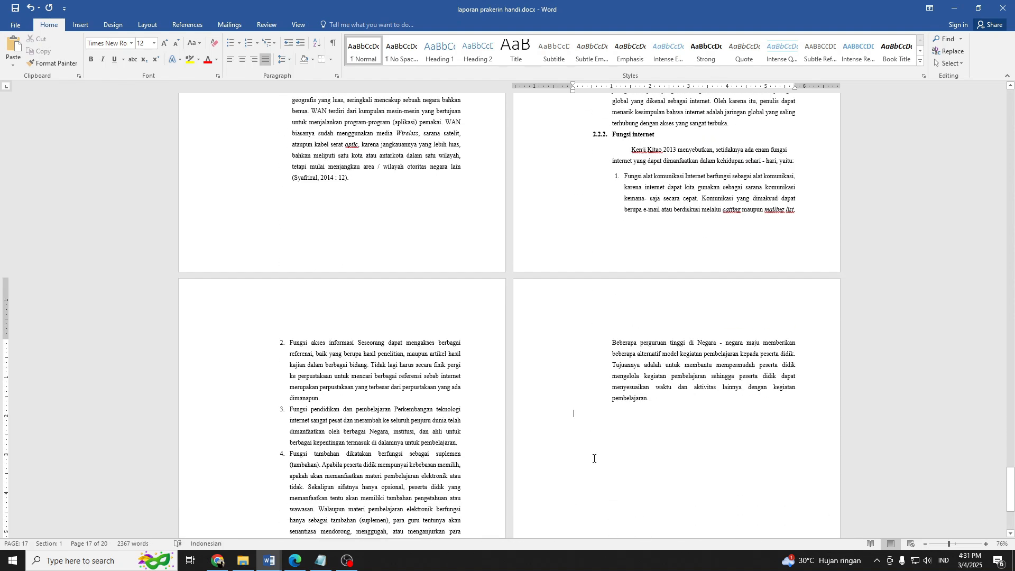
pyautogui.click(584, 438)
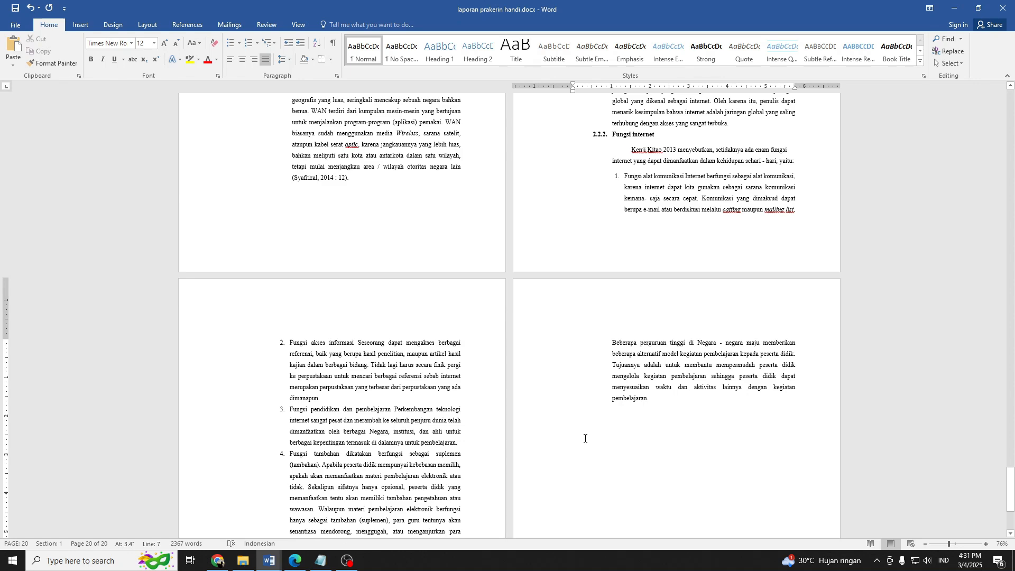
pyautogui.click(217, 560)
pyautogui.scroll(-4, 352, 355)
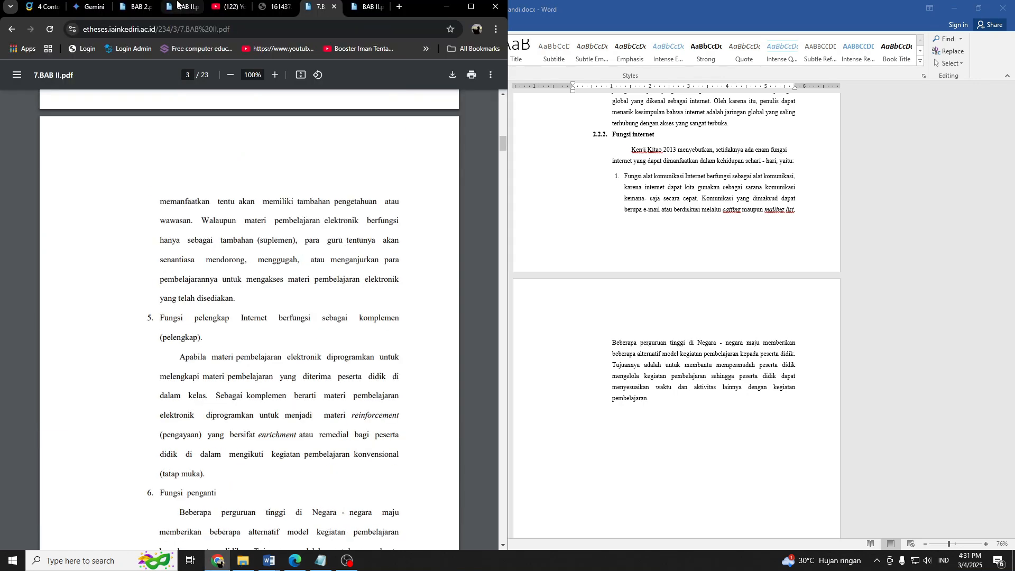
pyautogui.click(471, 6)
pyautogui.click(288, 7)
pyautogui.click(397, 5)
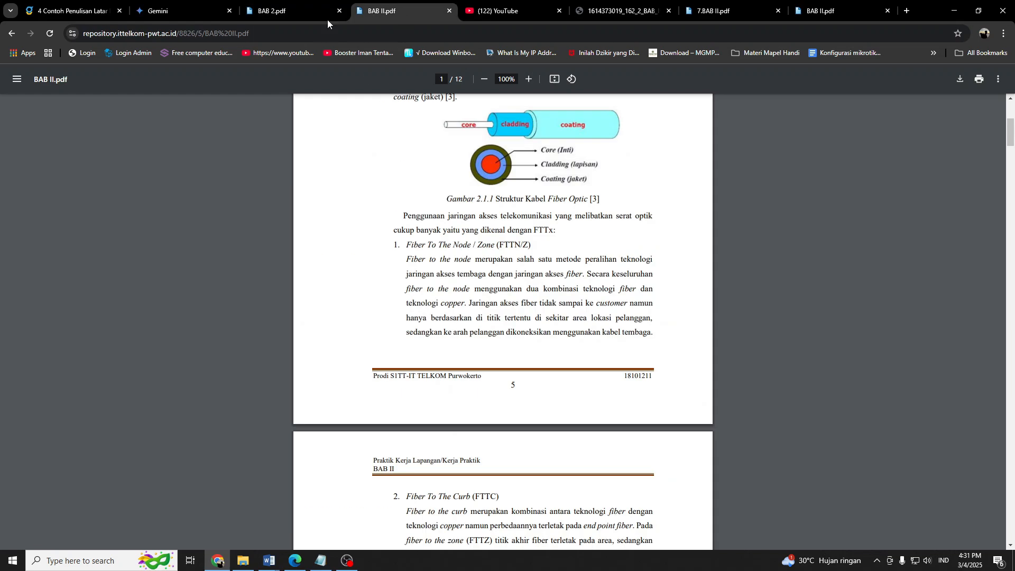
# Select the PDF text from the first paragraph of section 2.1 Fiber Optic through the Metro Ethernet section 2.3.1.
pyautogui.scroll(5, 469, 248)
pyautogui.moveTo(404, 216); pyautogui.dragTo(578, 569)
pyautogui.scroll(-4, 568, 460)
pyautogui.scroll(-11, 562, 342)
pyautogui.scroll(1, 569, 342)
pyautogui.scroll(1, 573, 344)
pyautogui.scroll(-15, 576, 370)
pyautogui.scroll(-9, 581, 414)
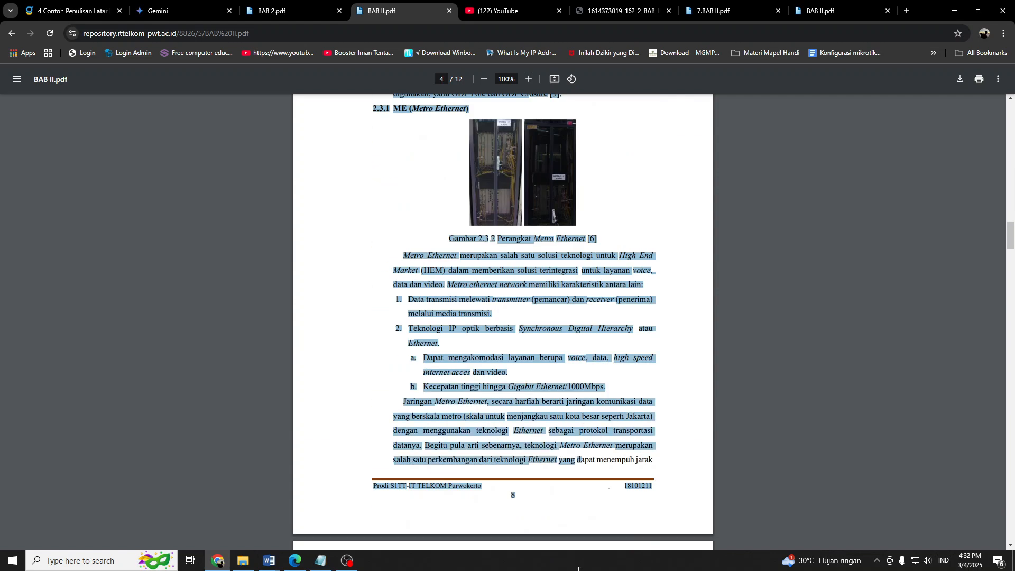
pyautogui.moveTo(1010, 236); pyautogui.dragTo(1004, 57)
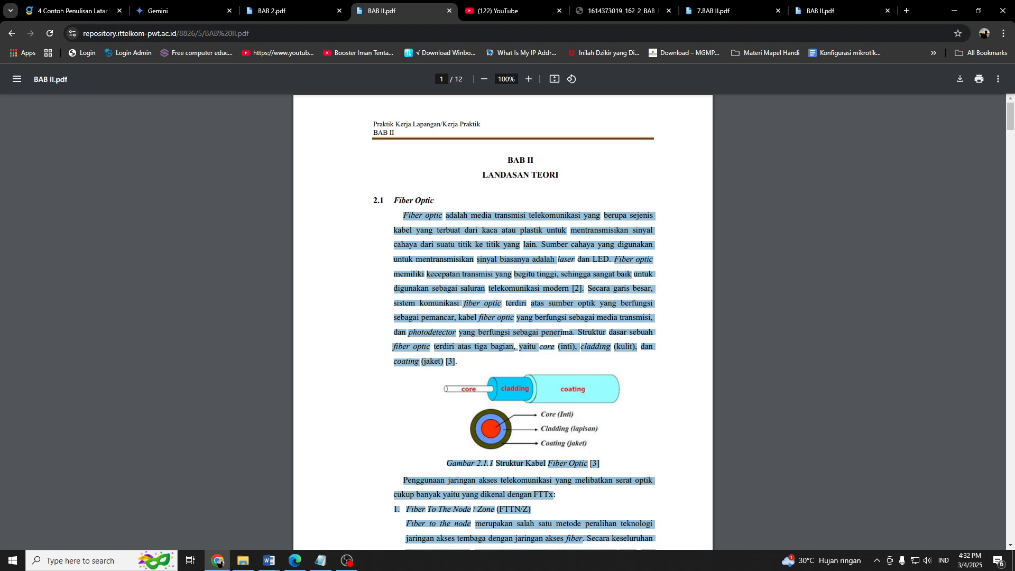
# Switch back to the Word report and paste the copied Fiber Optic text as plain text in the empty paragraph below the Fungsi internet closing text.
pyautogui.press('super+Left')
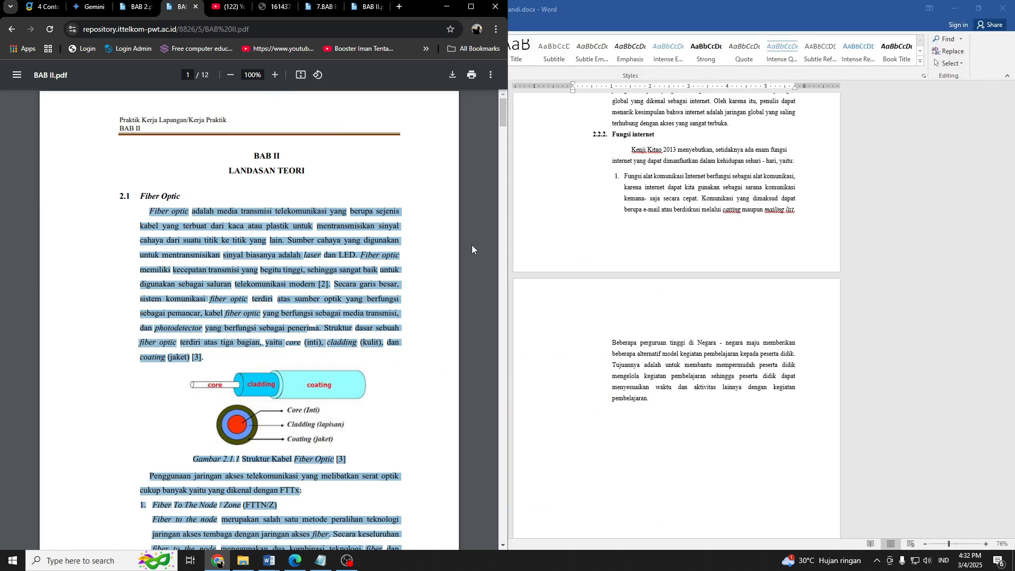
pyautogui.click(612, 455)
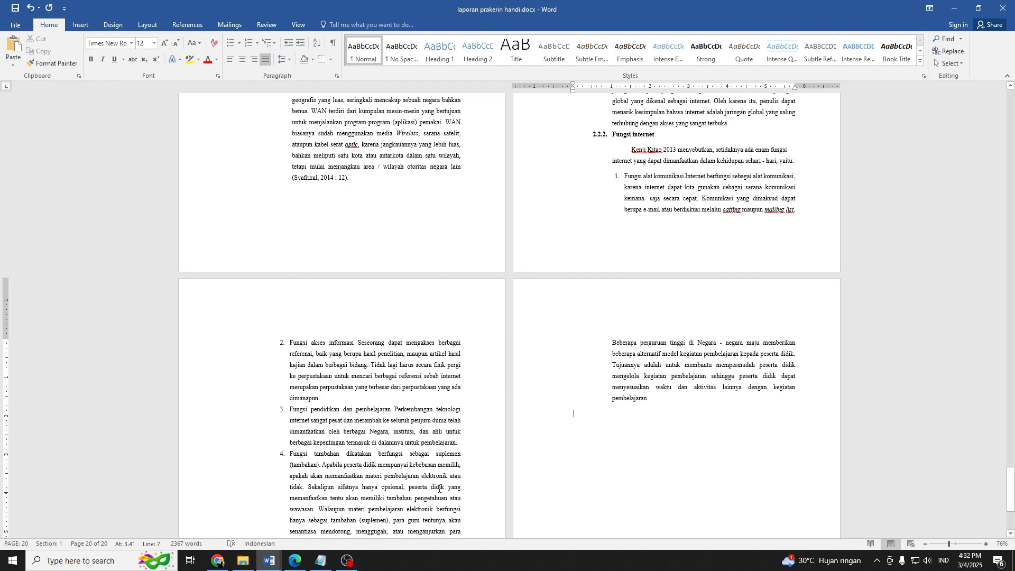
pyautogui.click(513, 466)
pyautogui.rightClick(578, 422)
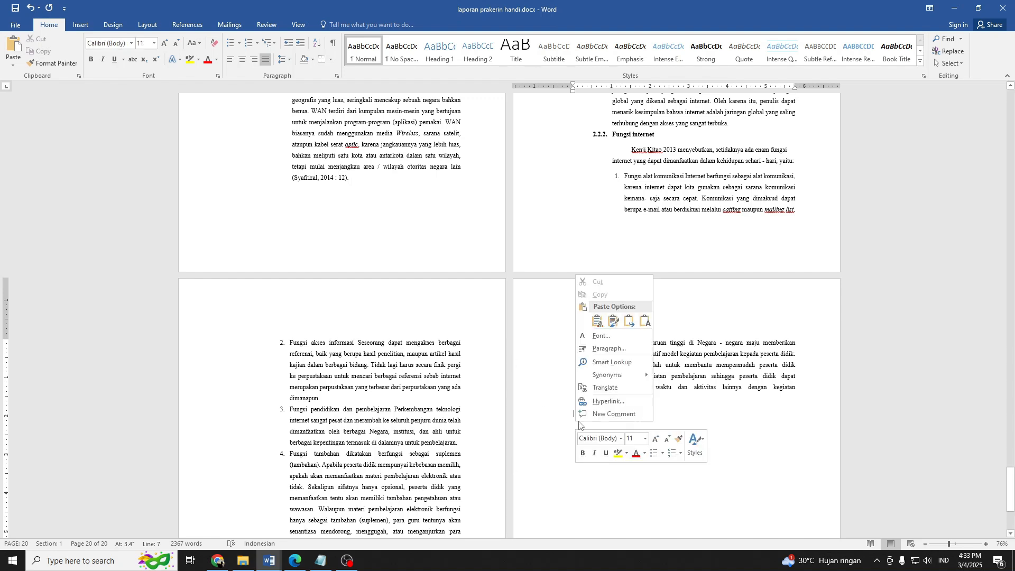
pyautogui.click(645, 321)
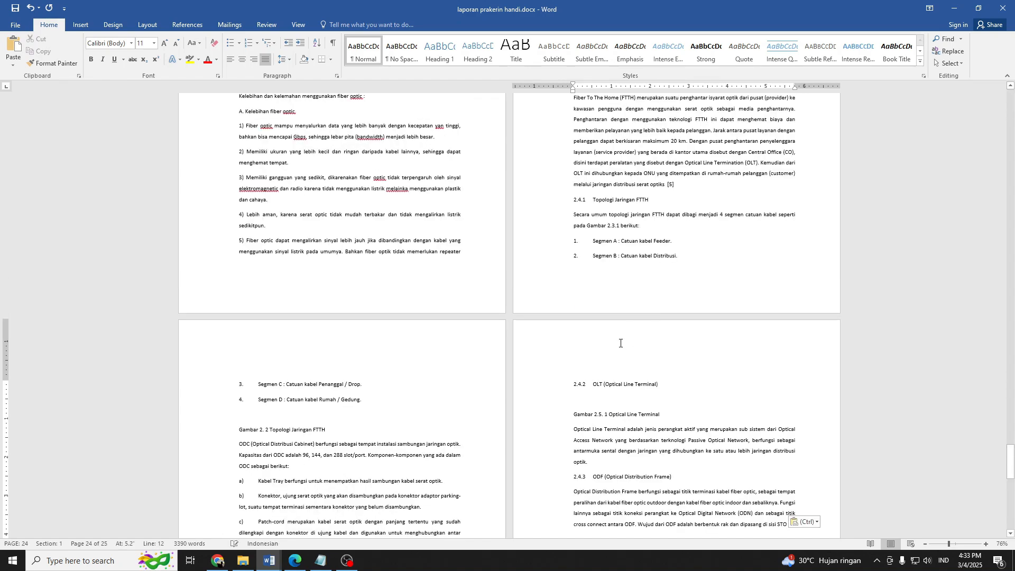
pyautogui.scroll(10, 653, 377)
pyautogui.keyDown('ctrl'); pyautogui.scroll(6, 590, 380); pyautogui.keyUp('ctrl')
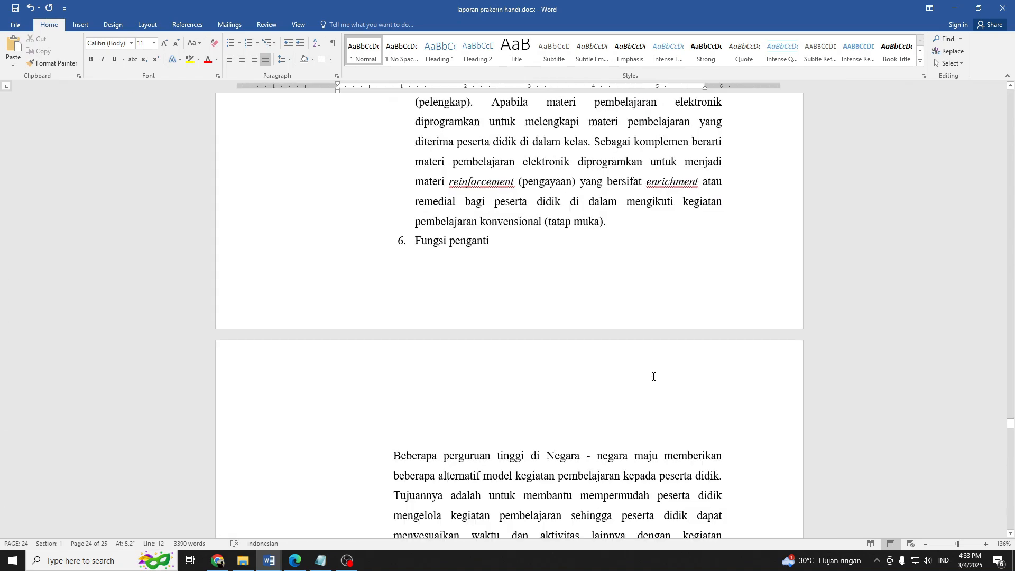
pyautogui.scroll(-5, 591, 377)
pyautogui.scroll(-3, 592, 377)
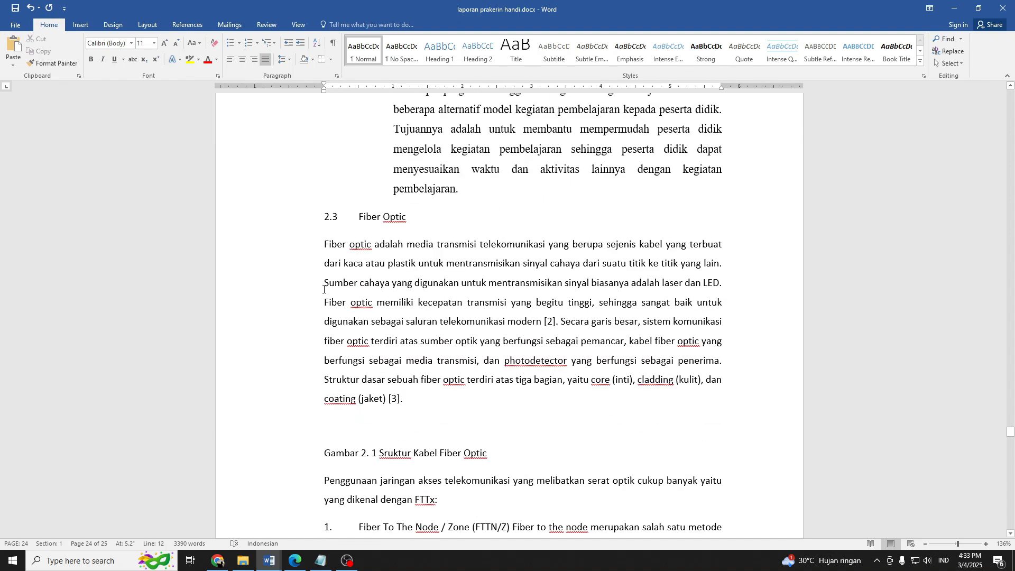
# Copy the formatting of the "Internet" heading onto the whole "2.3 Fiber Optic" line with Format Painter and save the document.
pyautogui.click(362, 219)
pyautogui.scroll(3, 376, 304)
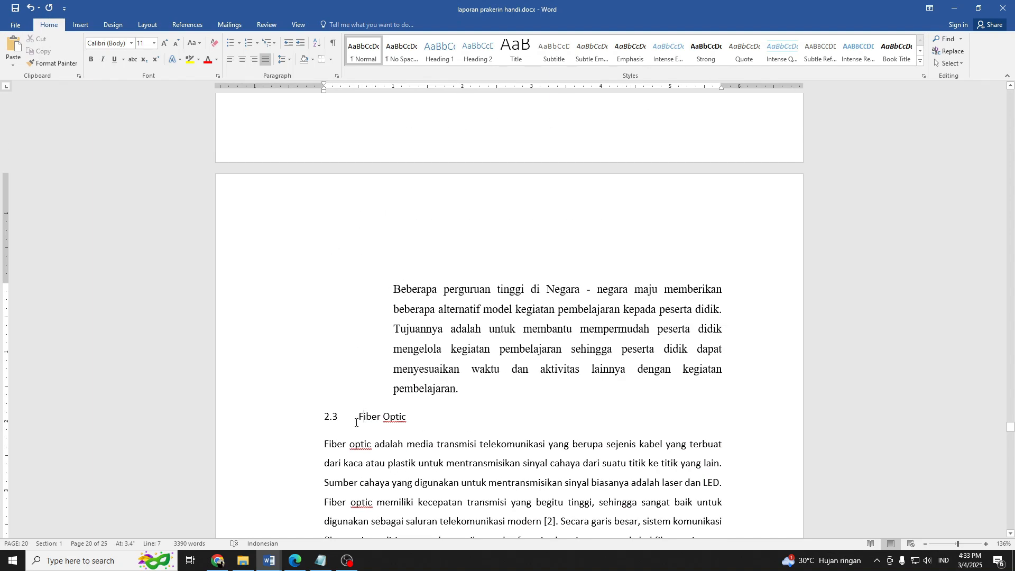
pyautogui.scroll(15, 441, 356)
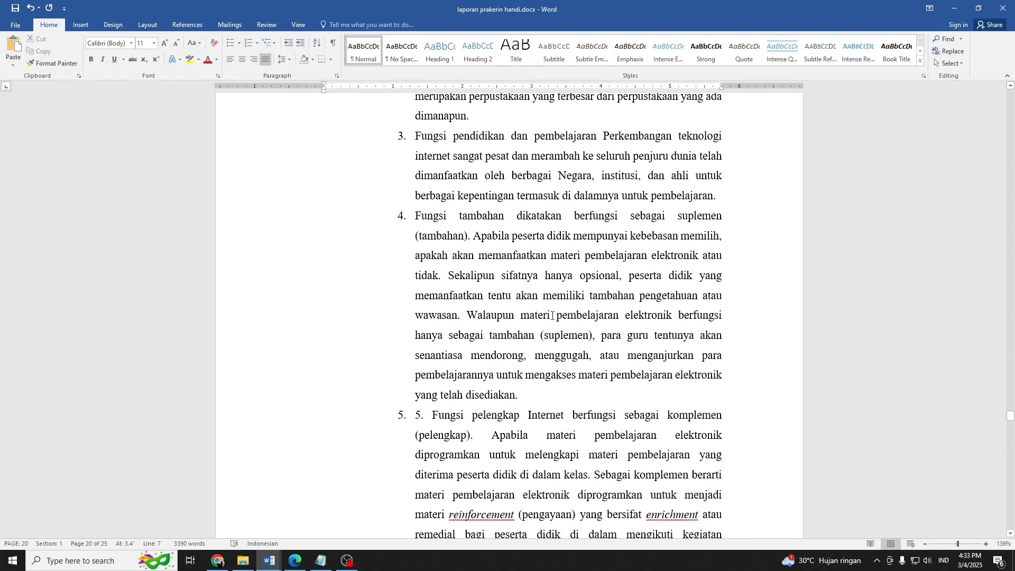
pyautogui.scroll(6, 579, 325)
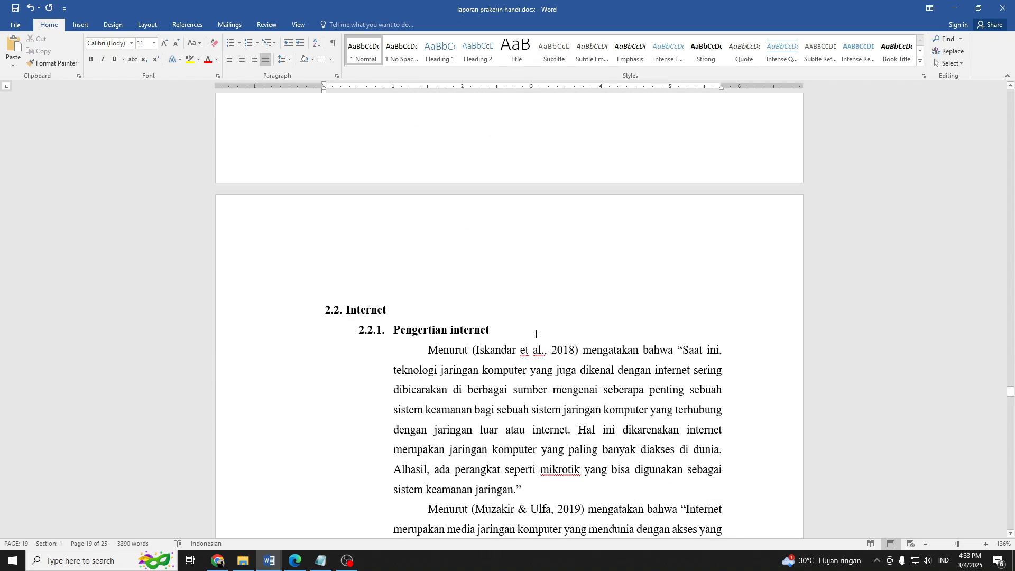
pyautogui.doubleClick(368, 310)
pyautogui.click(52, 63)
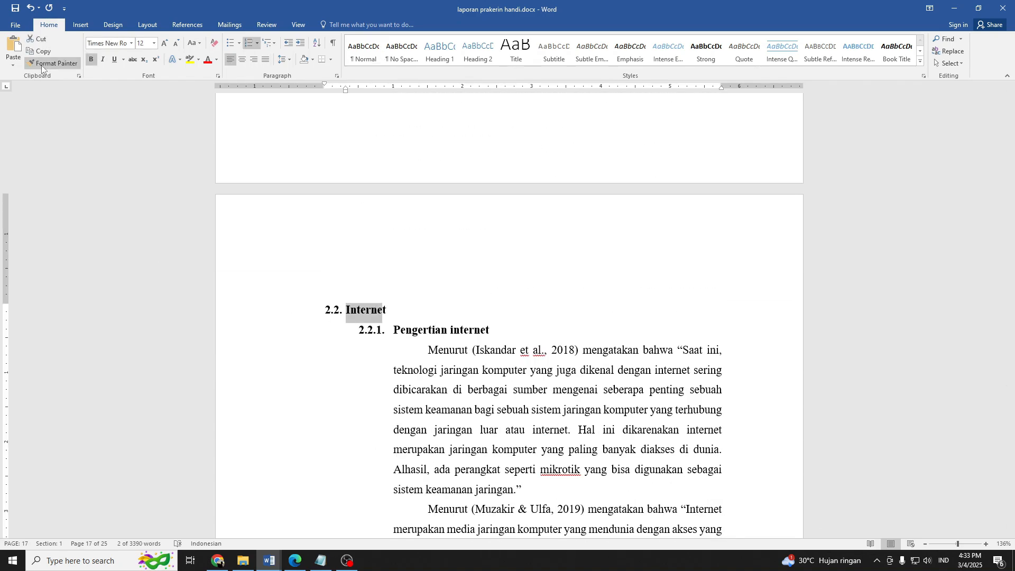
pyautogui.scroll(-18, 364, 302)
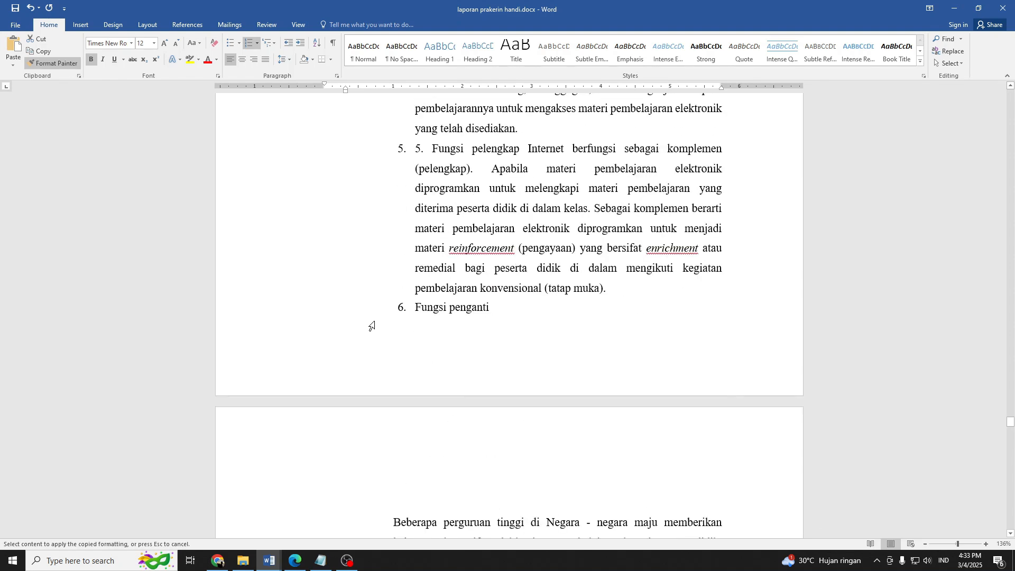
pyautogui.click(370, 284)
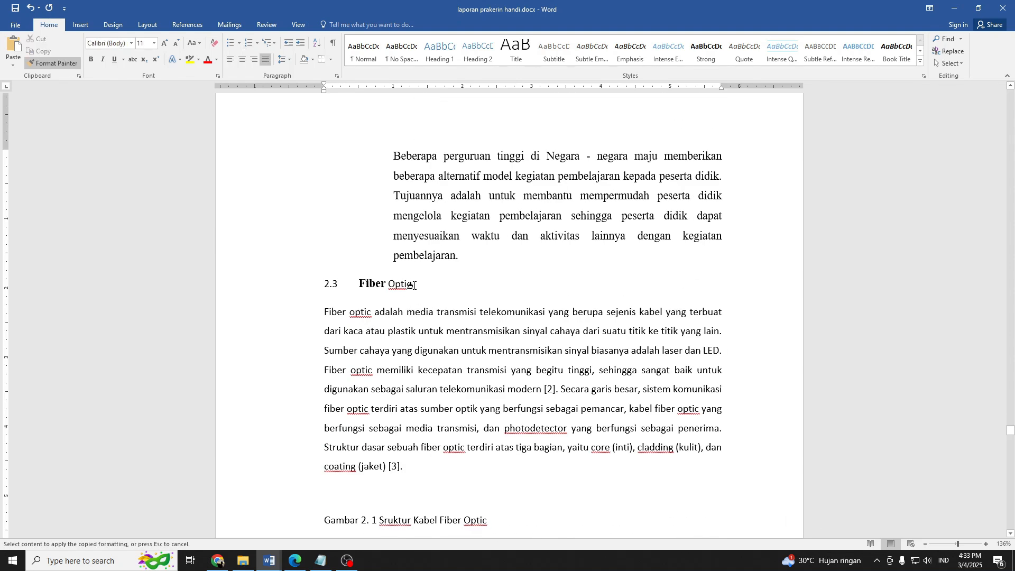
pyautogui.moveTo(415, 284); pyautogui.dragTo(327, 285)
pyautogui.click(390, 286)
pyautogui.hotkey('ctrl', 's')
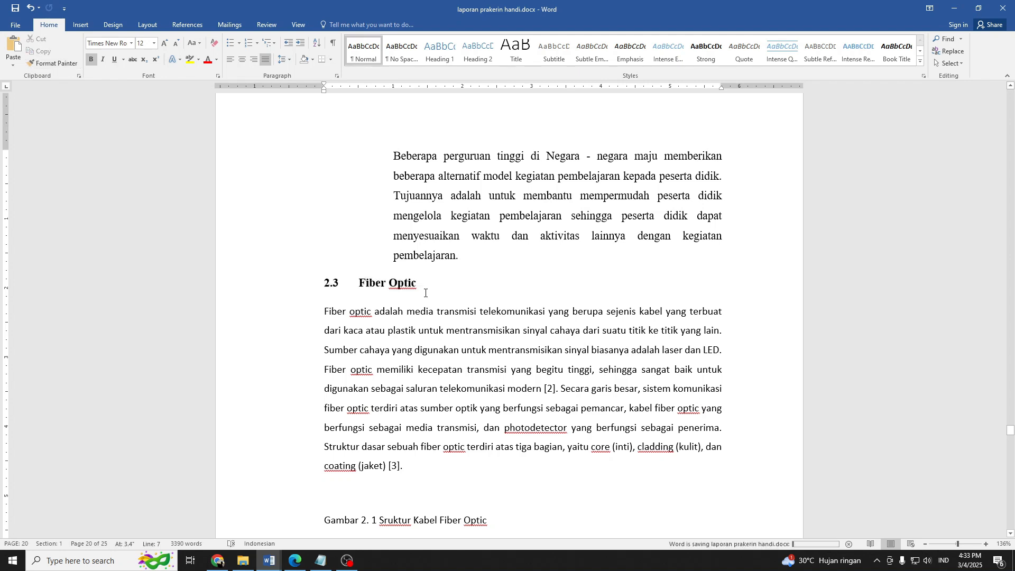
# Insert the subheading "Pengertian fiber optic" and an empty line below the 2.3 Fiber Optic heading.
pyautogui.click(440, 287)
pyautogui.press('Return')
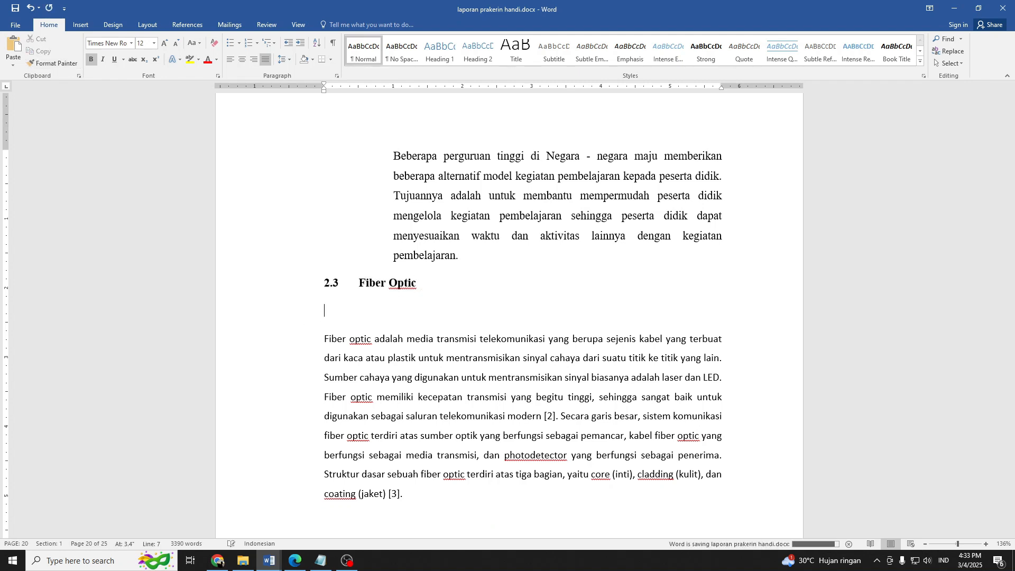
pyautogui.press('BackSpace')
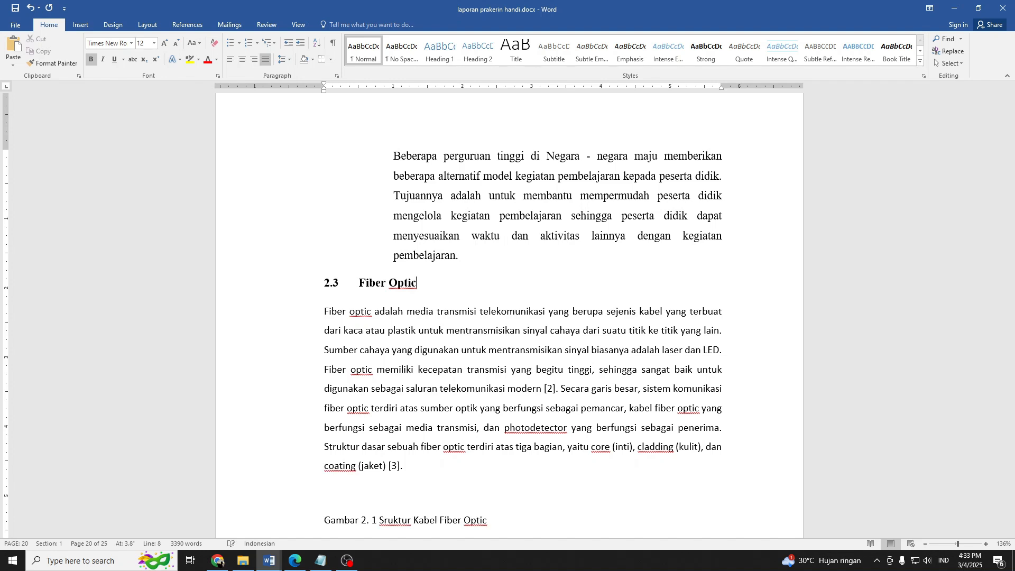
pyautogui.press('Return')
pyautogui.press('BackSpace')
pyautogui.press('Return')
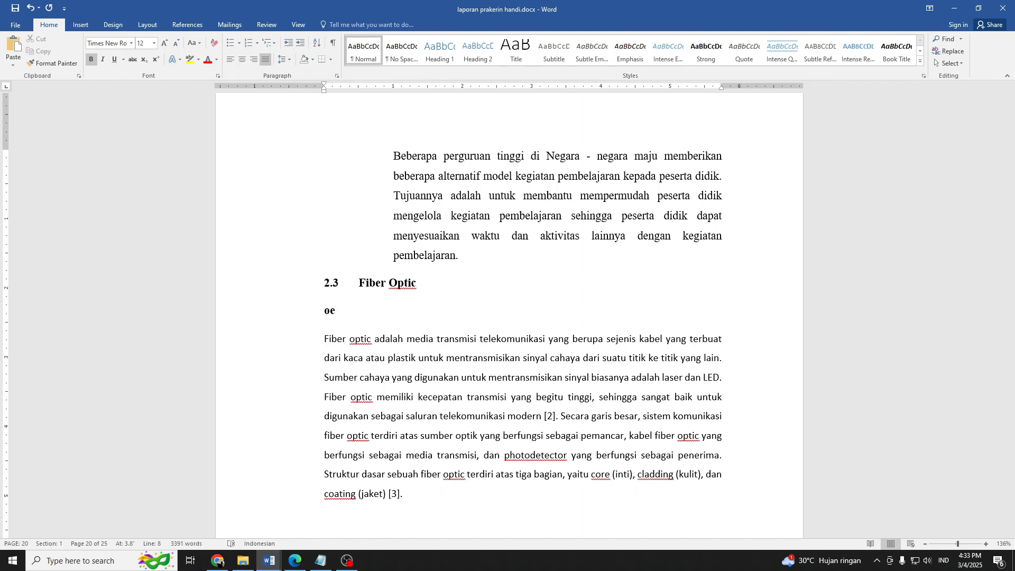
pyautogui.write('pengertian fiber optic')
pyautogui.press('Return')
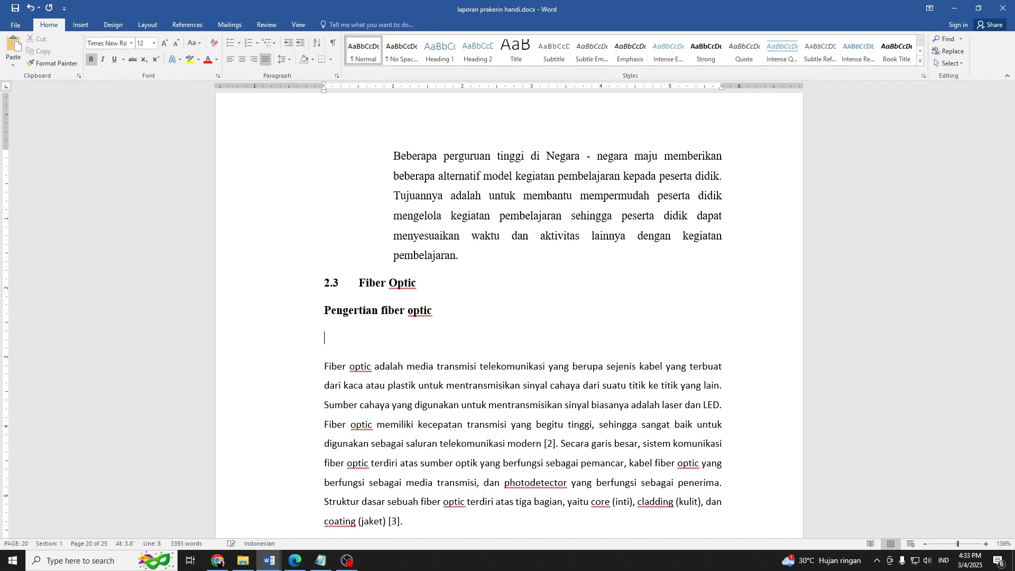
pyautogui.hotkey('ctrl', 'z')
pyautogui.hotkey('ctrl', 'z')
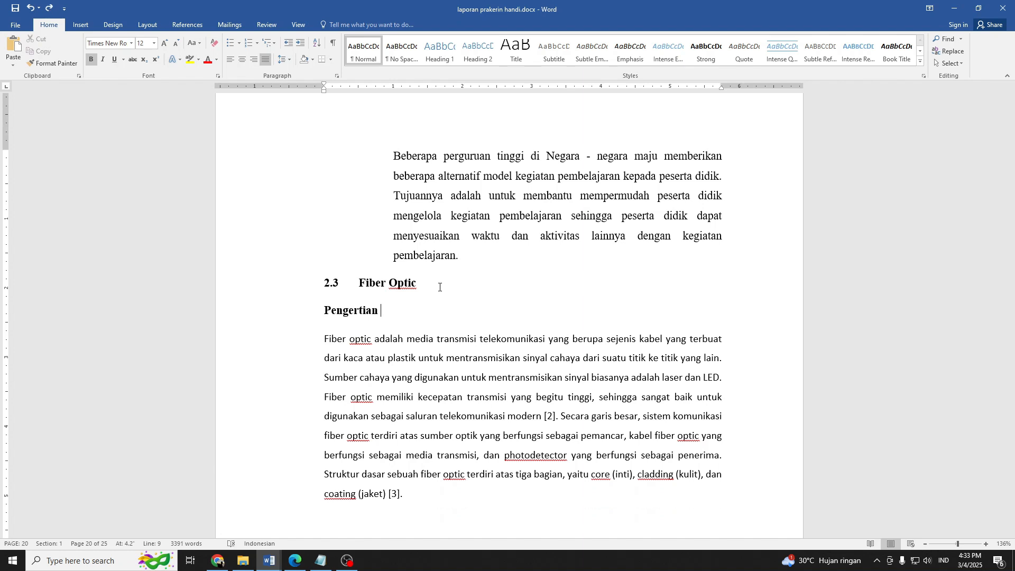
pyautogui.hotkey('ctrl', 'y')
pyautogui.hotkey('ctrl', 'y')
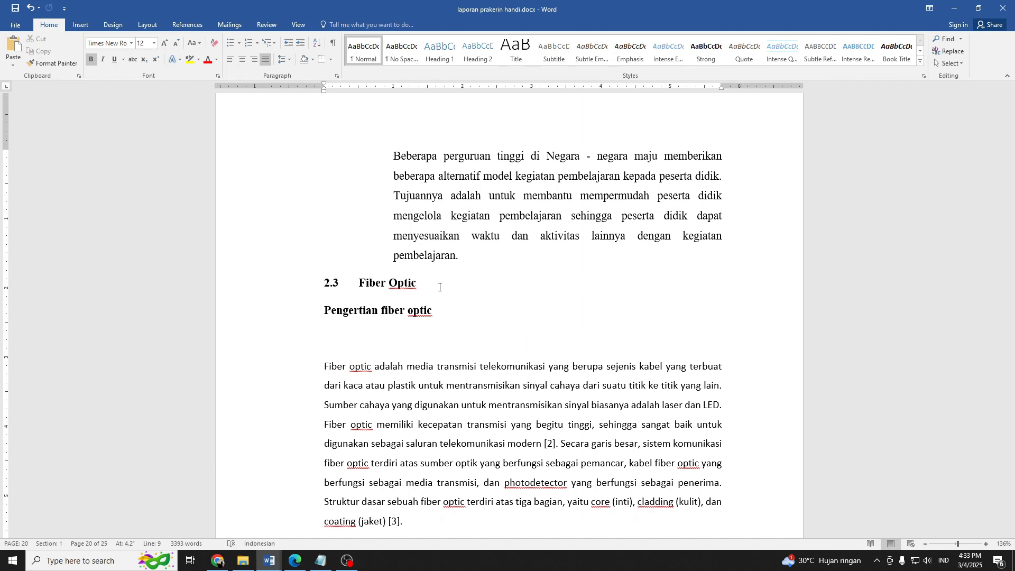
# Delete the "Pengertian fiber optic" subheading and the empty line beneath it.
pyautogui.click(332, 342)
pyautogui.moveTo(339, 347); pyautogui.dragTo(333, 319)
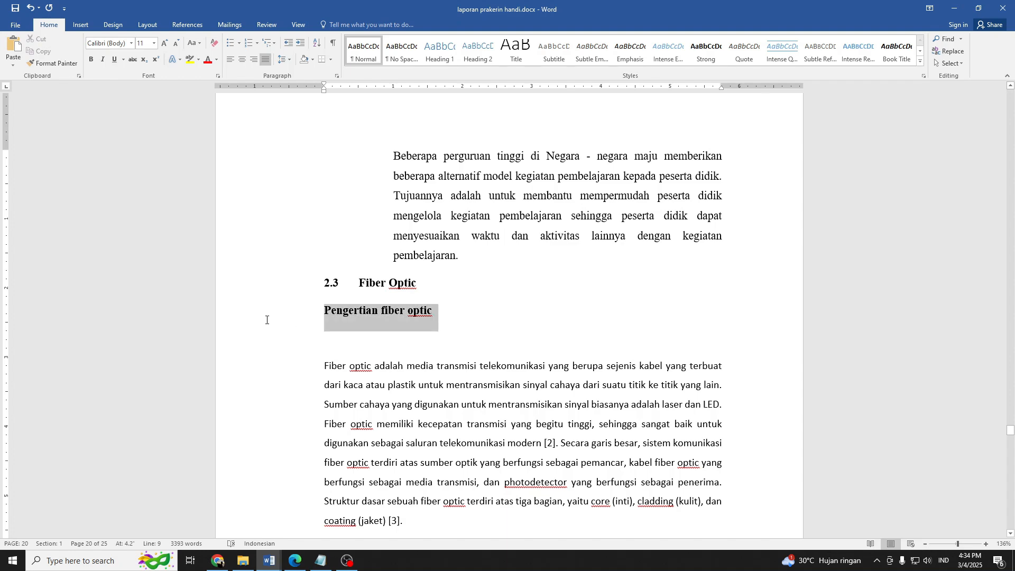
pyautogui.press('BackSpace')
pyautogui.press('BackSpace')
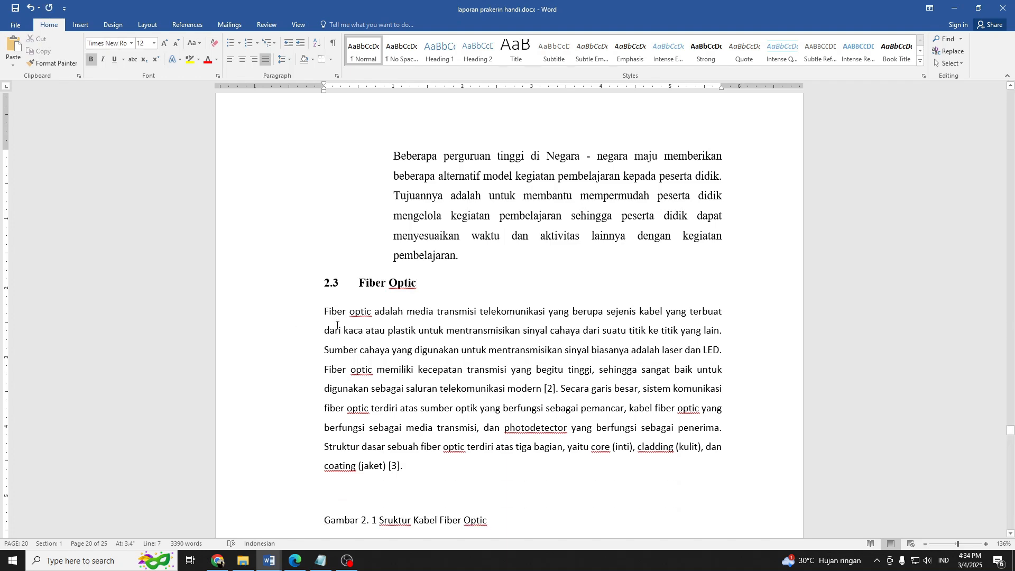
# Apply the automatic numbering and formatting of the "2.1. Jaringan Komputer" heading to the Fiber Optic heading with Format Painter.
pyautogui.scroll(4, 360, 287)
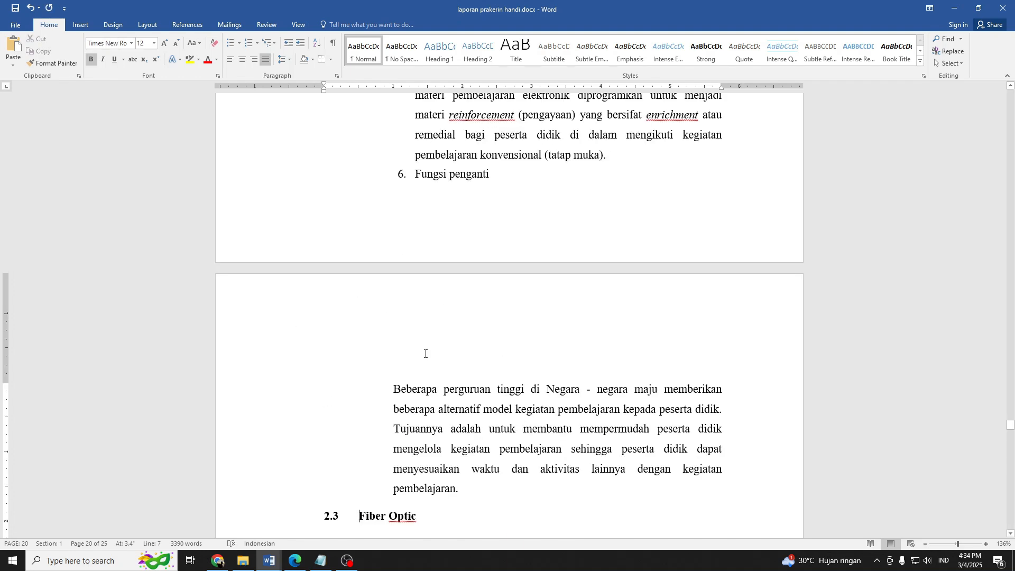
pyautogui.scroll(4, 425, 353)
pyautogui.scroll(-9, 425, 353)
pyautogui.scroll(7, 420, 356)
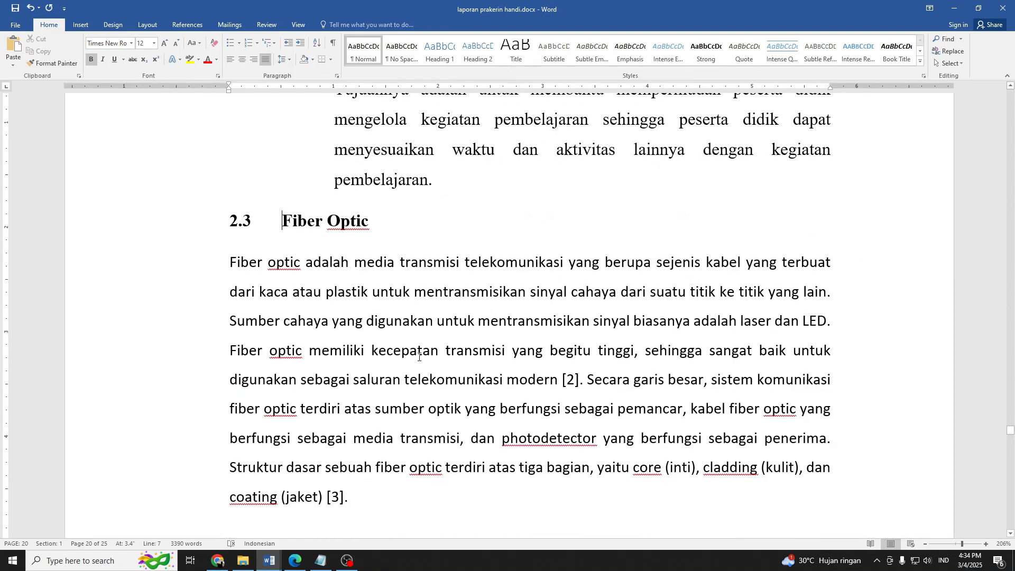
pyautogui.scroll(-16, 419, 357)
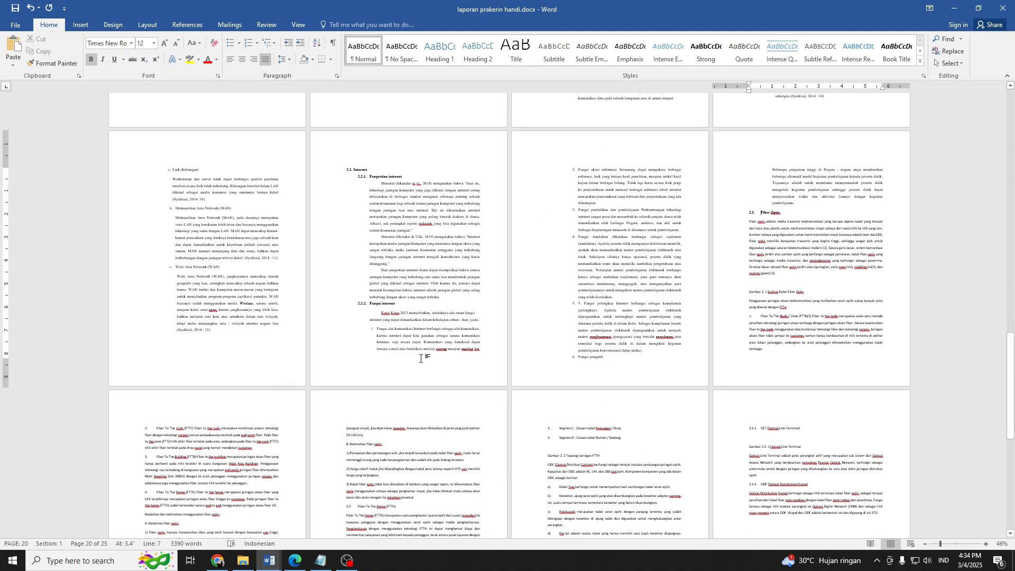
pyautogui.scroll(1, 420, 359)
pyautogui.scroll(10, 418, 363)
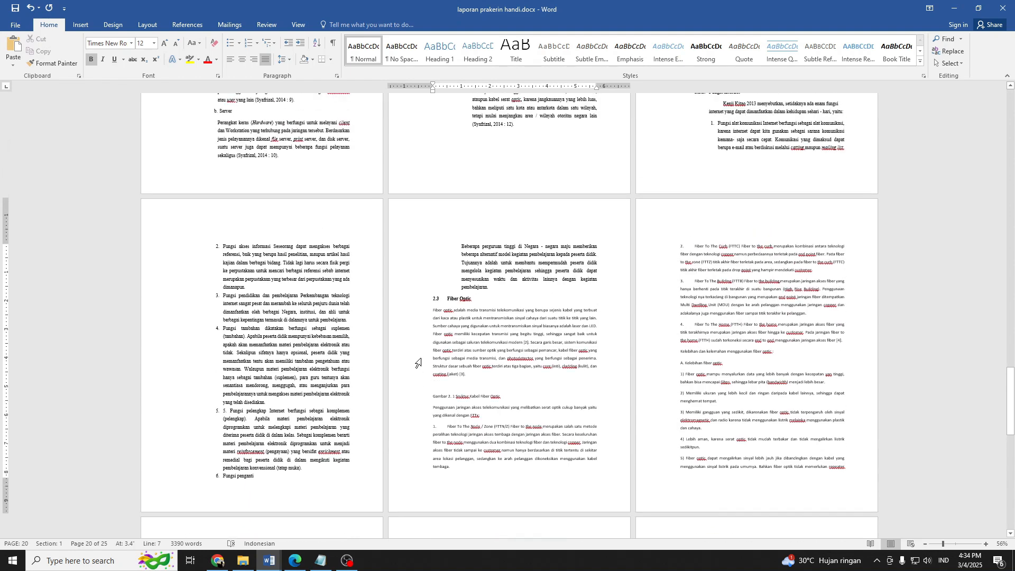
pyautogui.scroll(-1, 418, 363)
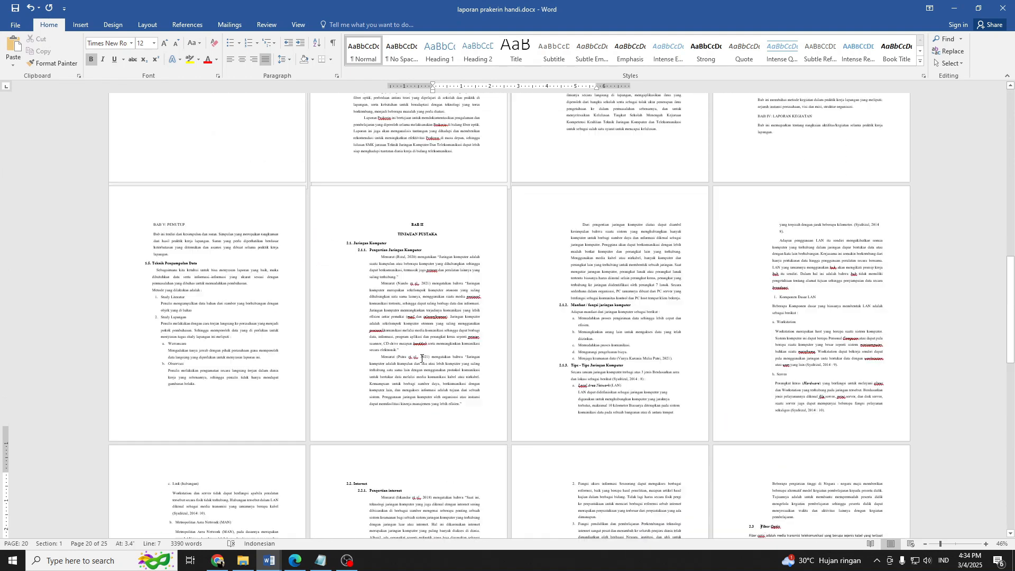
pyautogui.moveTo(400, 245); pyautogui.dragTo(351, 243)
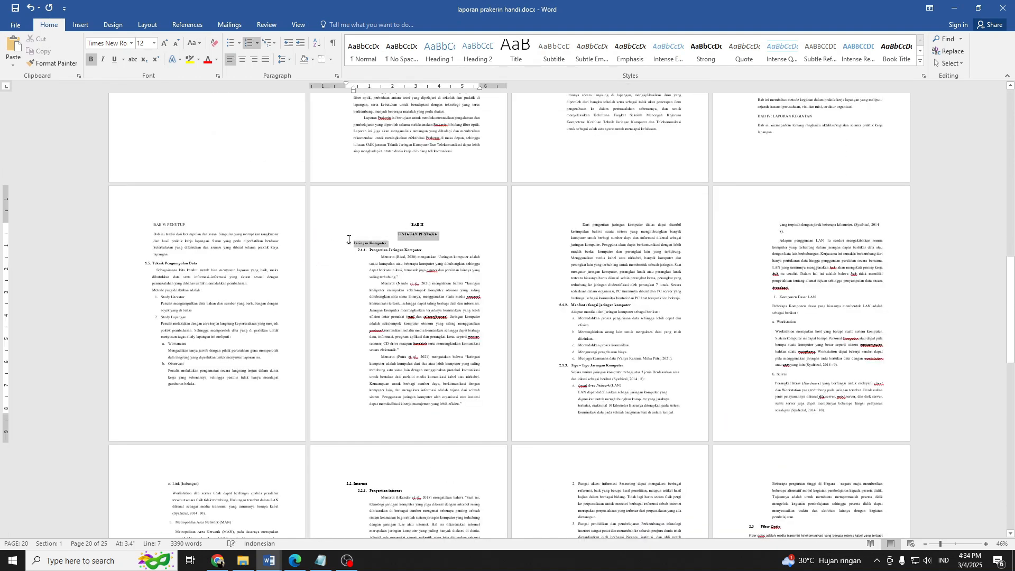
pyautogui.click(66, 64)
pyautogui.scroll(-5, 597, 314)
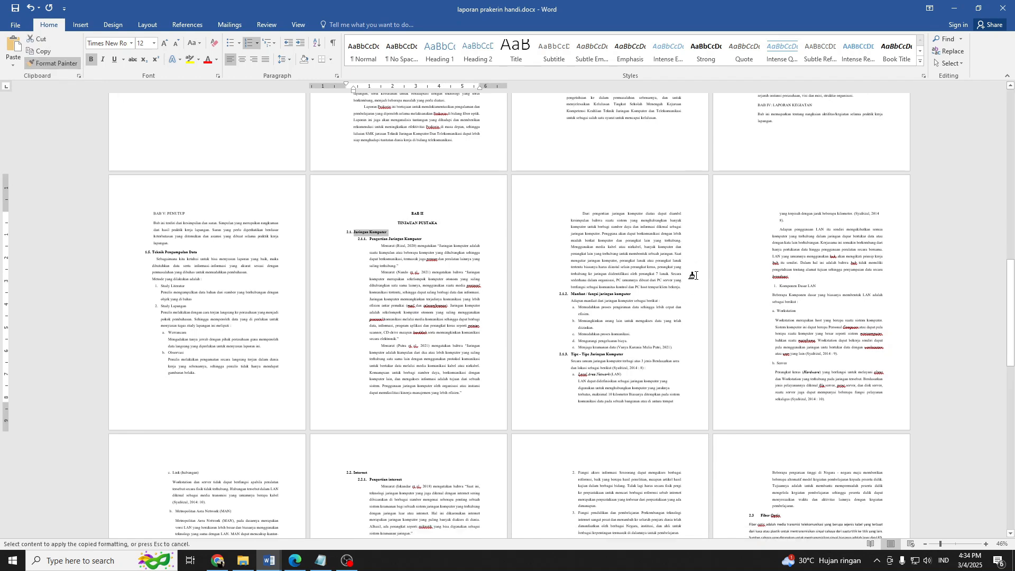
pyautogui.moveTo(777, 305)
pyautogui.mouseDown()
pyautogui.moveTo(742, 306)
pyautogui.moveTo(771, 311)
pyautogui.mouseUp()
pyautogui.click(774, 315)
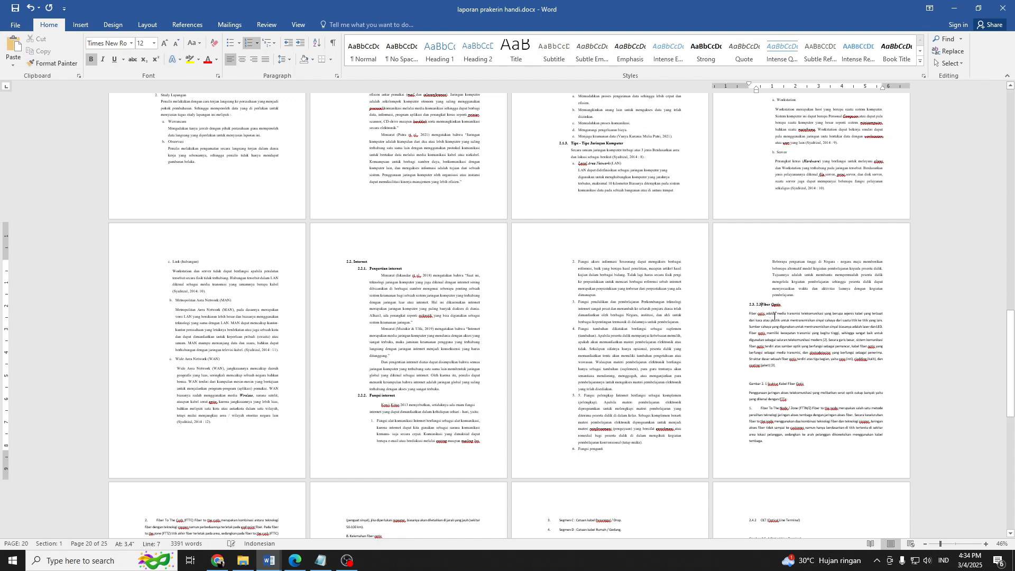
# Delete the duplicate manual number 2.3 in front of "Fiber Optic" in the automatically numbered heading.
pyautogui.press('BackSpace')
pyautogui.press('BackSpace')
pyautogui.press('BackSpace')
# Indent the first paragraph under 2.3. Fiber Optic to roughly where the heading text starts, then place the cursor in the empty line below it.
pyautogui.keyDown('ctrl'); pyautogui.scroll(6, 808, 339); pyautogui.keyUp('ctrl')
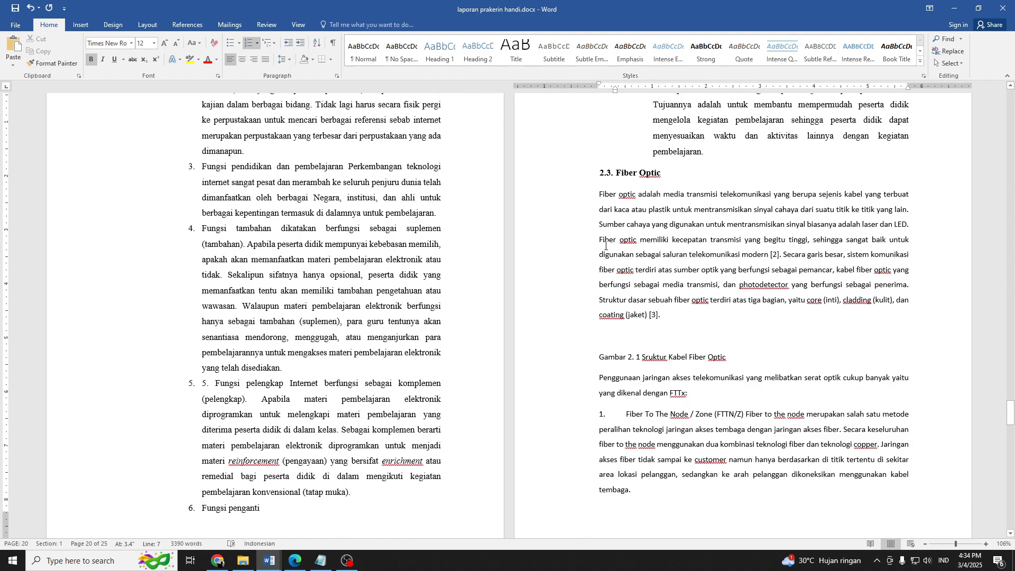
pyautogui.moveTo(602, 195); pyautogui.dragTo(665, 324)
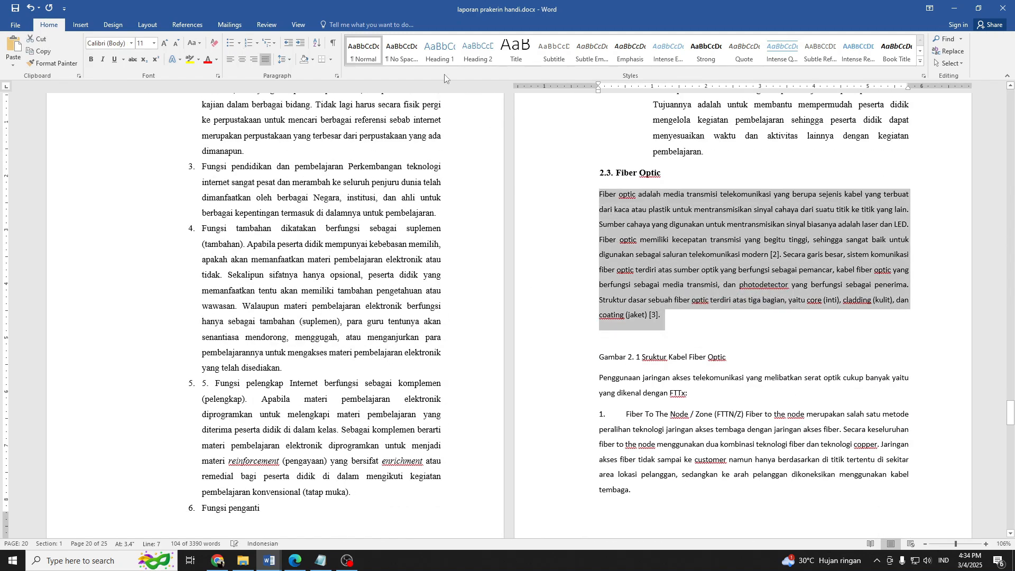
pyautogui.moveTo(598, 90); pyautogui.dragTo(619, 90)
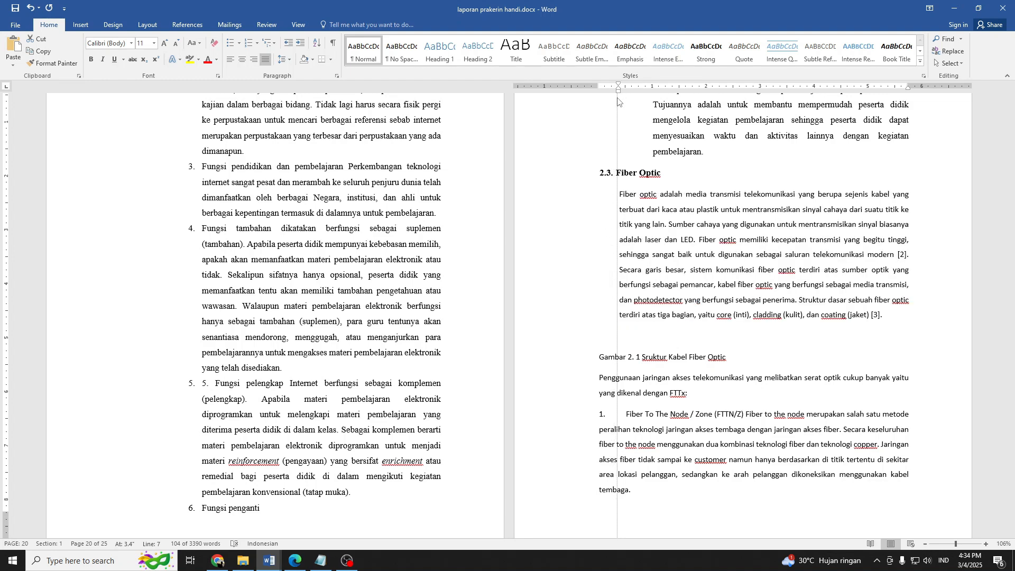
pyautogui.keyDown('ctrl'); pyautogui.scroll(4, 813, 317); pyautogui.keyUp('ctrl')
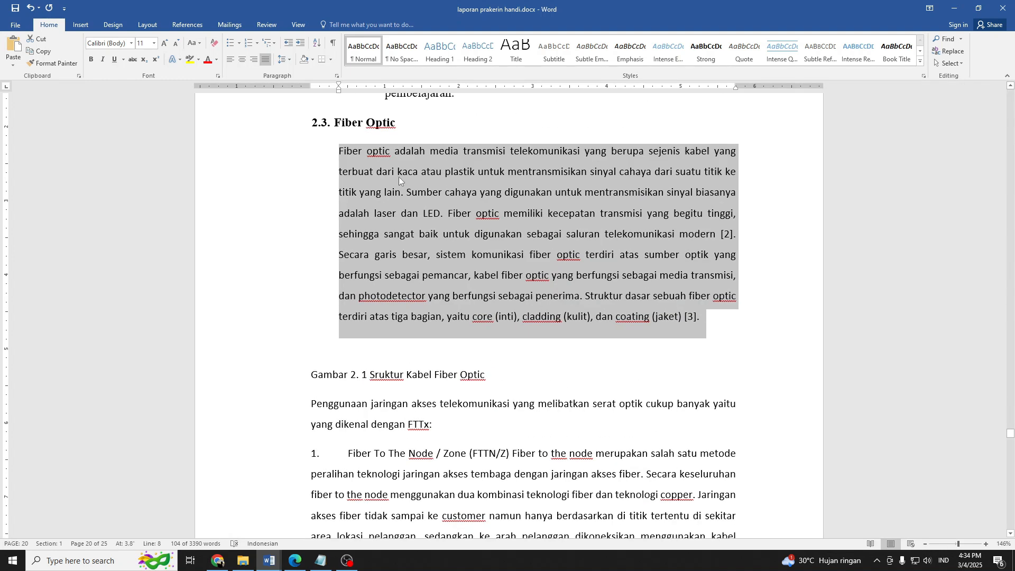
pyautogui.click(440, 351)
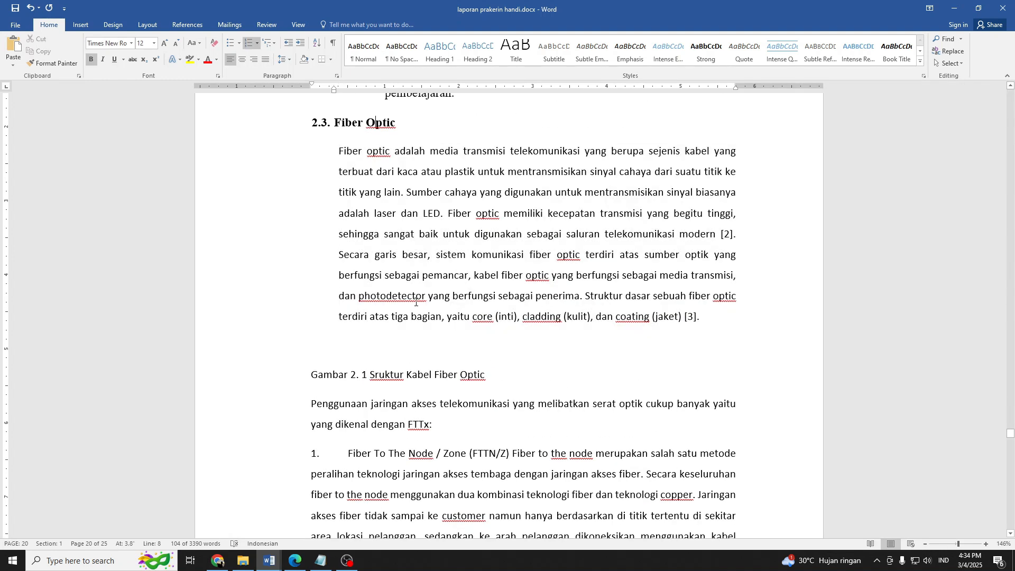
pyautogui.click(412, 351)
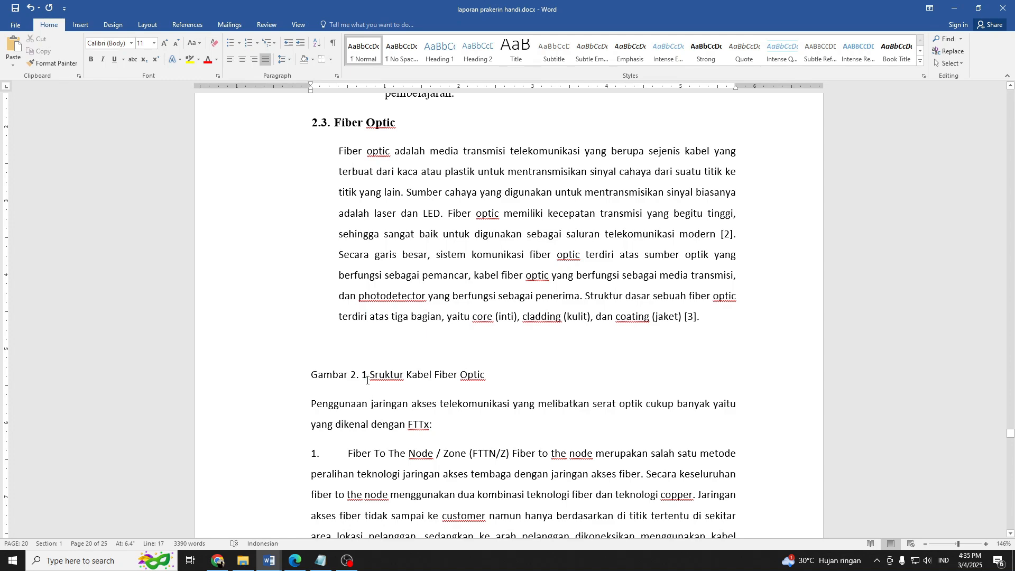
# Switch to the source PDF in Chrome and capture a screen snip of the cable structure figure with core, cladding and coating.
pyautogui.click(217, 560)
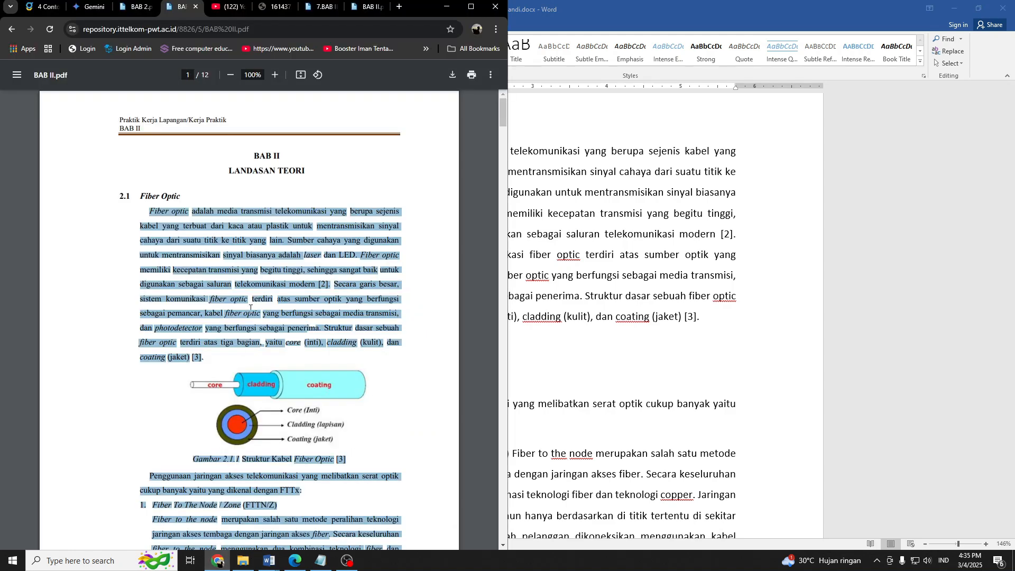
pyautogui.click(396, 380)
pyautogui.scroll(-3, 384, 366)
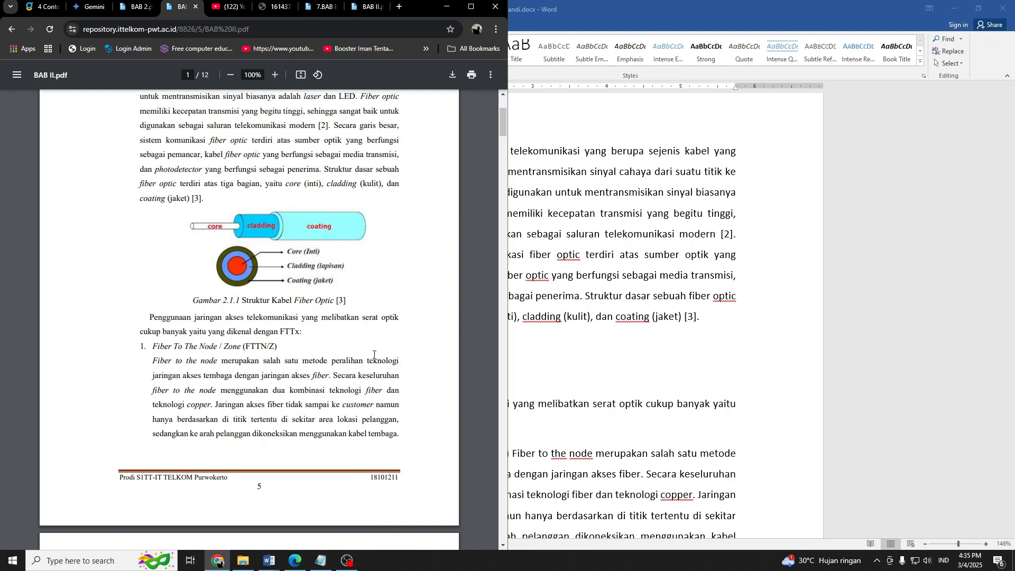
pyautogui.scroll(2, 328, 325)
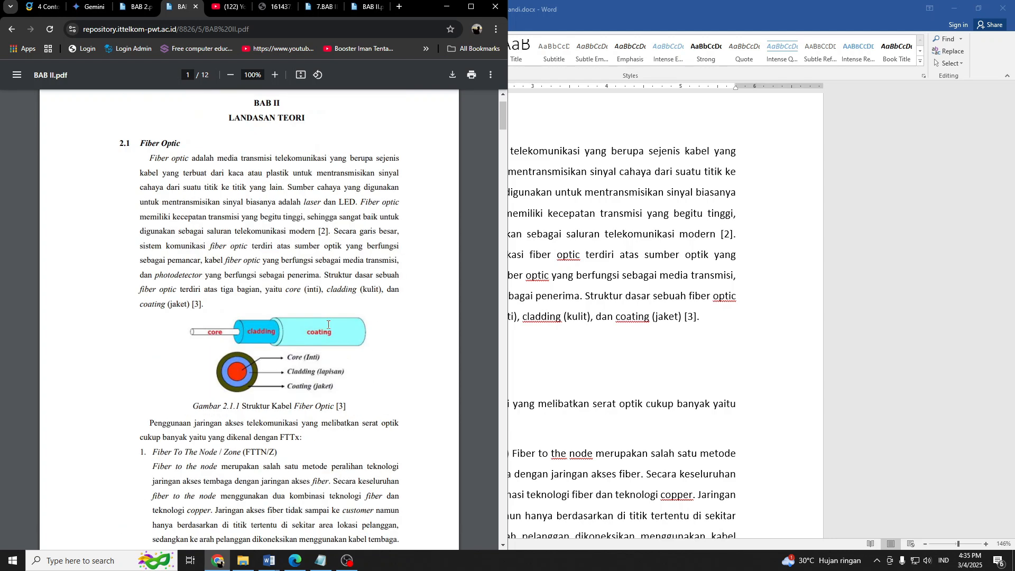
pyautogui.press('shift+super+s')
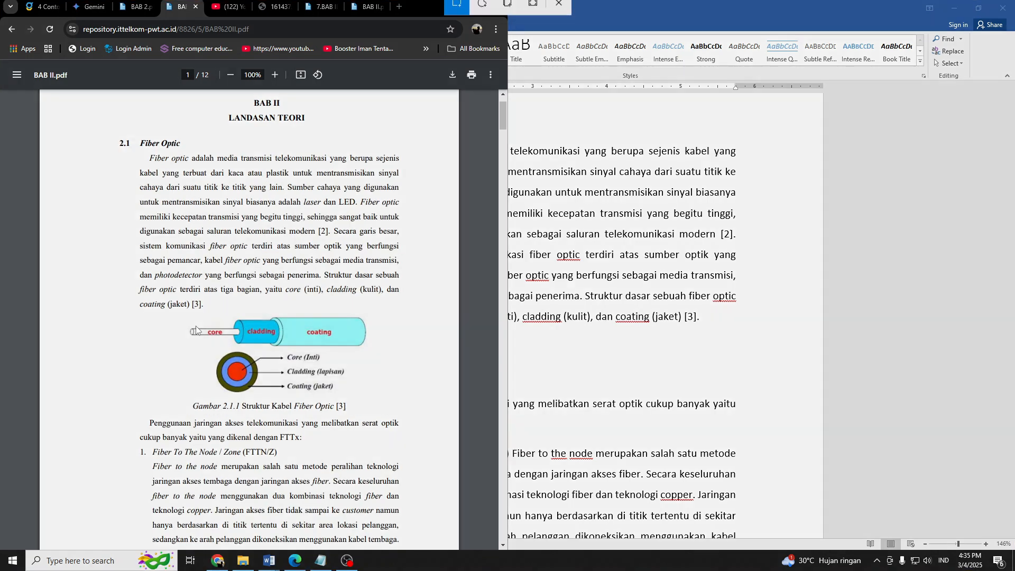
pyautogui.moveTo(181, 312); pyautogui.dragTo(368, 396)
# Return to Word, paste the captured figure into the empty line above the "Gambar 2. 1" caption and center it.
pyautogui.click(545, 345)
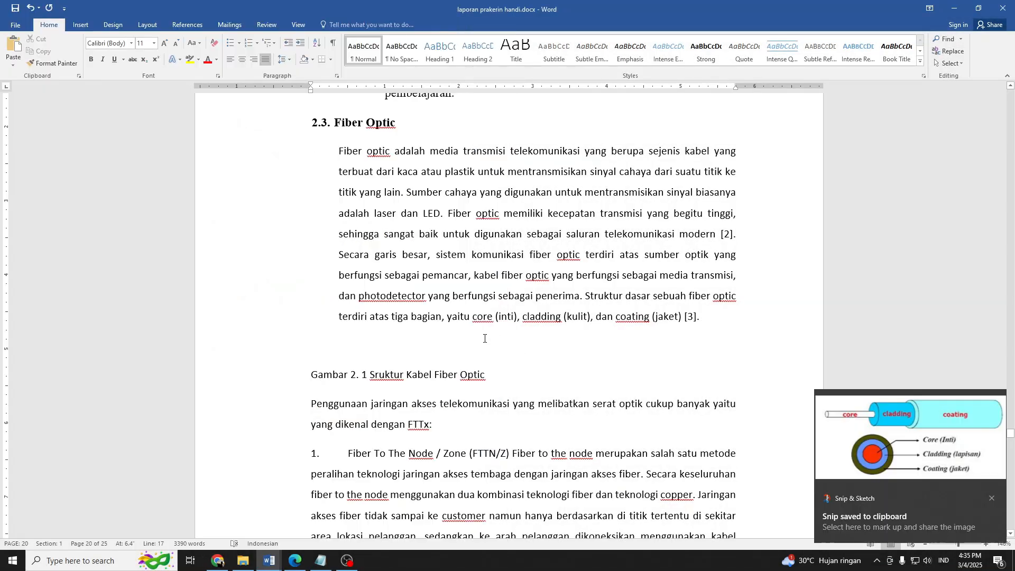
pyautogui.hotkey('ctrl', 'v')
pyautogui.click(449, 377)
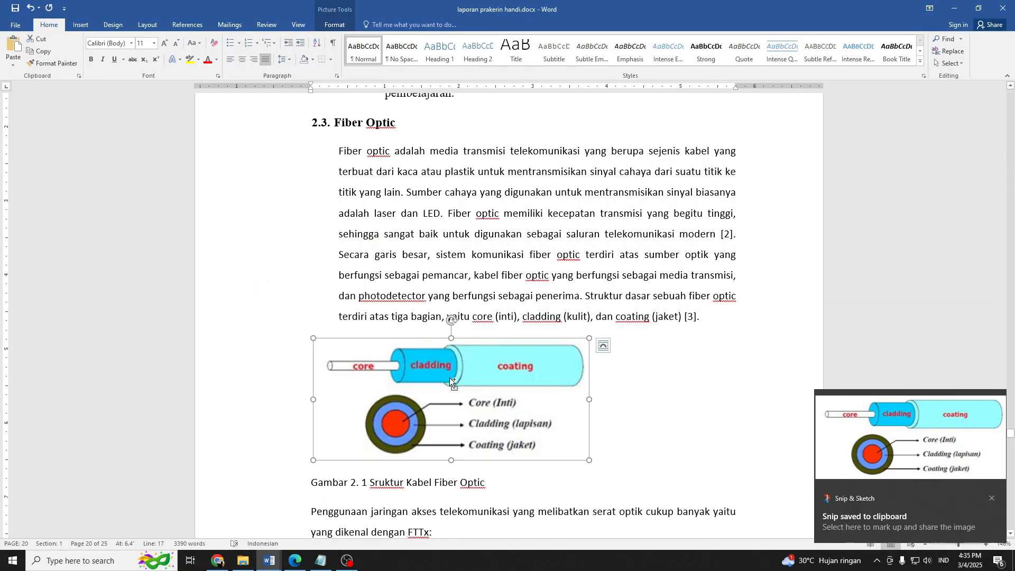
pyautogui.hotkey('ctrl', 'e')
# Center the caption "Gambar 2. 1 Sruktur Kabel Fiber Optic" under the figure and save the document.
pyautogui.scroll(-3, 351, 294)
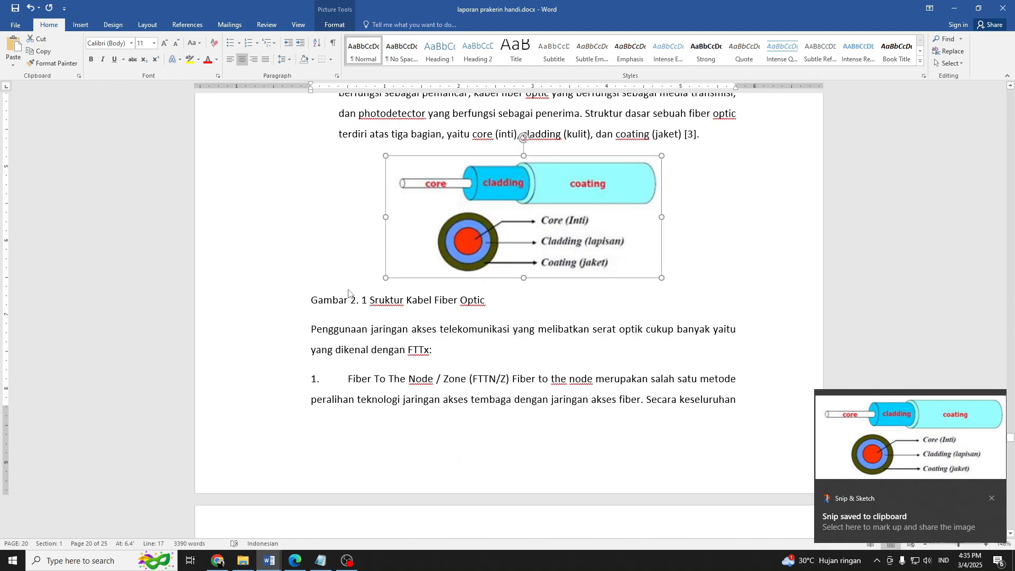
pyautogui.click(336, 297)
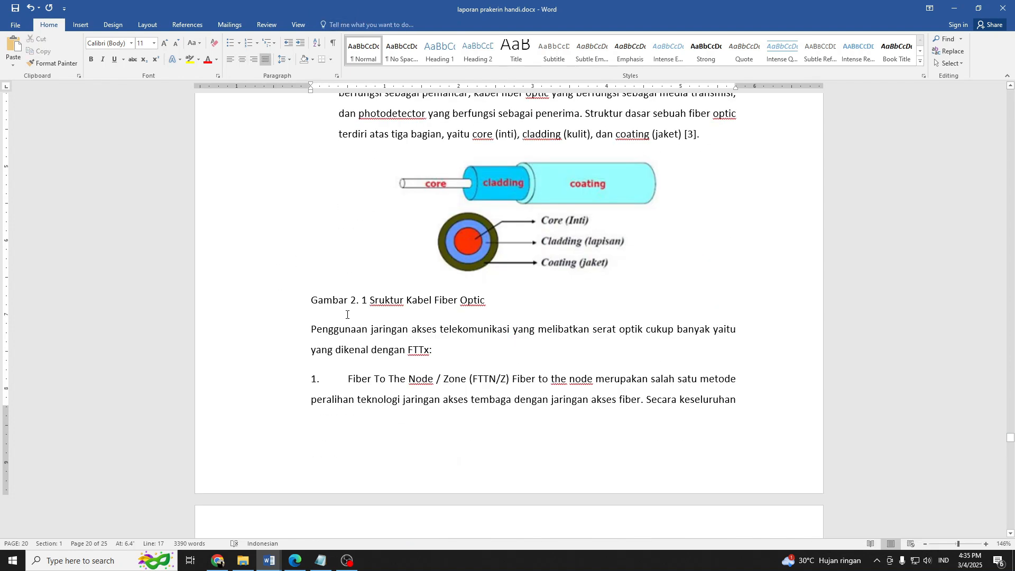
pyautogui.hotkey('ctrl', 'e')
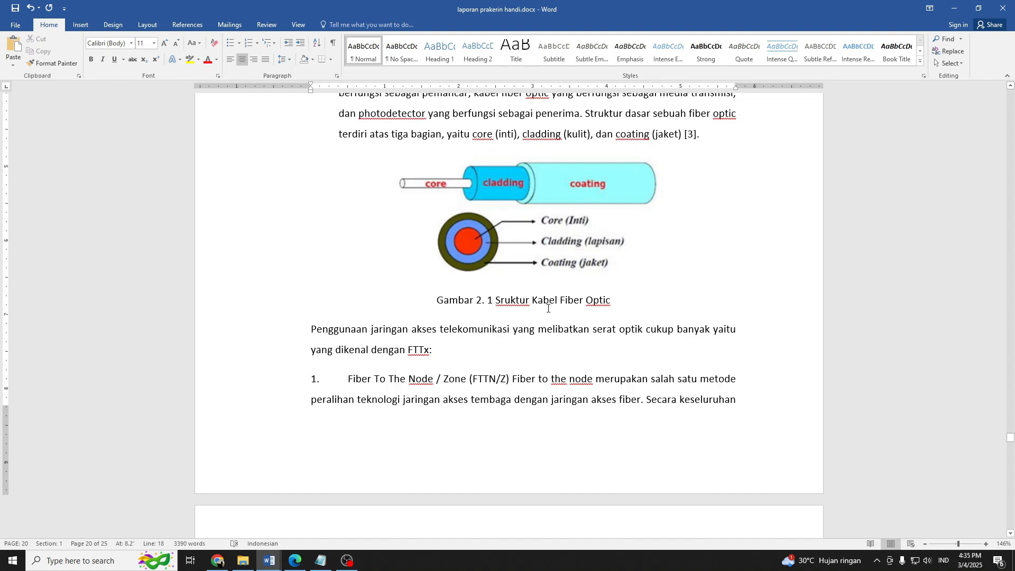
pyautogui.hotkey('ctrl', 's')
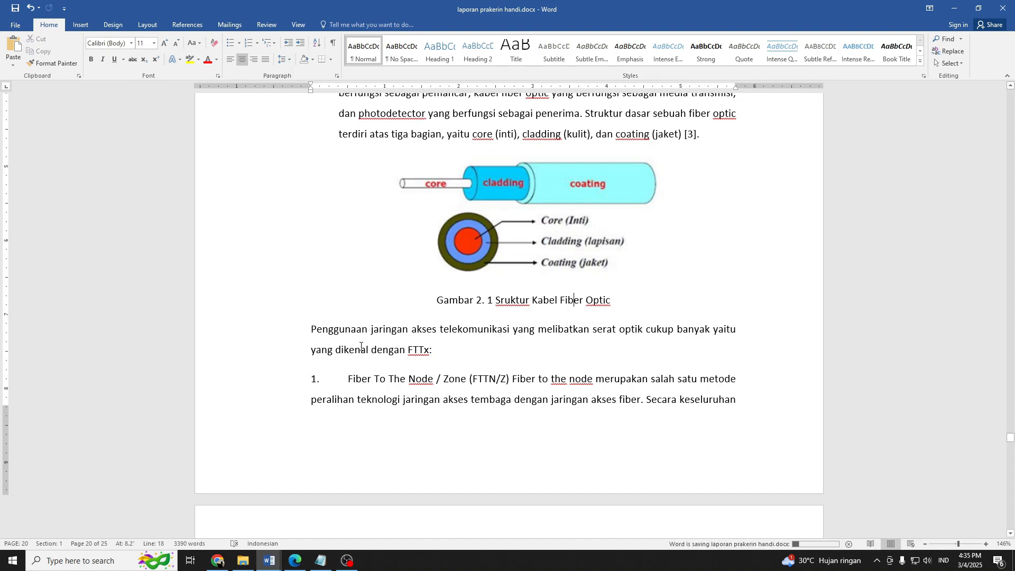
# Indent the "Penggunaan jaringan akses telekomunikasi" paragraph below the figure caption to line up with the first Fiber Optic paragraph.
pyautogui.scroll(-2, 408, 358)
pyautogui.scroll(3, 317, 328)
pyautogui.keyDown('ctrl'); pyautogui.scroll(-4, 327, 340); pyautogui.keyUp('ctrl')
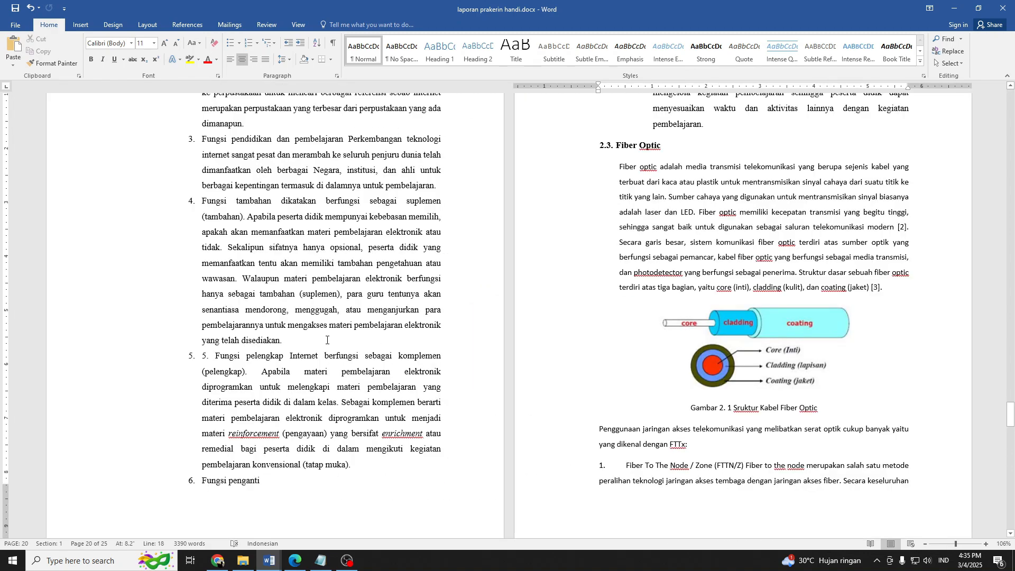
pyautogui.scroll(-1, 505, 354)
pyautogui.keyDown('ctrl'); pyautogui.scroll(2, 475, 365); pyautogui.keyUp('ctrl')
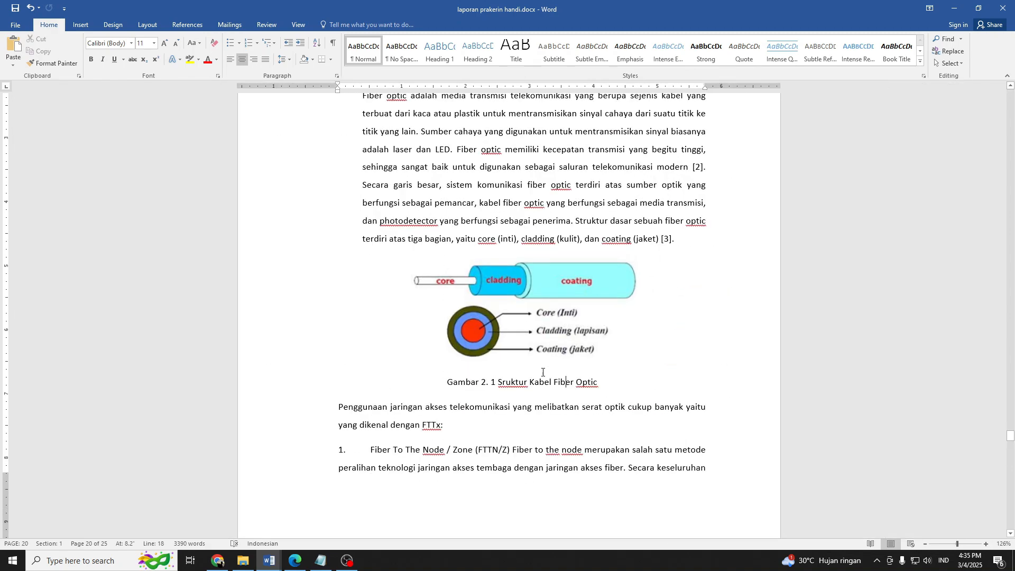
pyautogui.scroll(-3, 438, 381)
pyautogui.moveTo(338, 280); pyautogui.dragTo(454, 279)
pyautogui.scroll(2, 470, 312)
pyautogui.keyDown('ctrl'); pyautogui.scroll(-3, 476, 312); pyautogui.keyUp('ctrl')
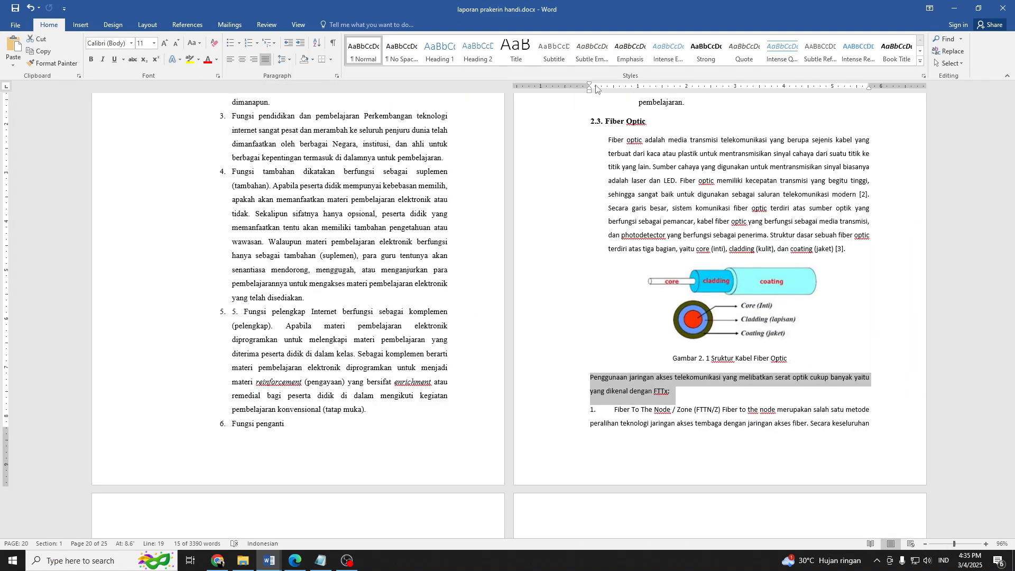
pyautogui.moveTo(591, 91); pyautogui.dragTo(608, 98)
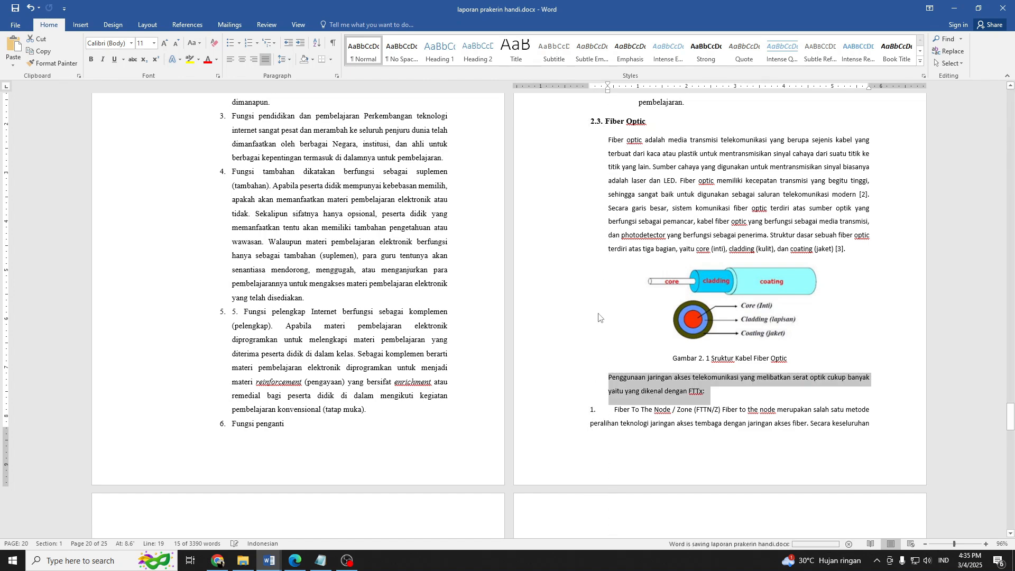
# Turn the "Fiber To The Node / Zone (FTTN/Z)" paragraph into item 1 of an automatic numbered list.
pyautogui.scroll(-3, 687, 317)
pyautogui.click(617, 298)
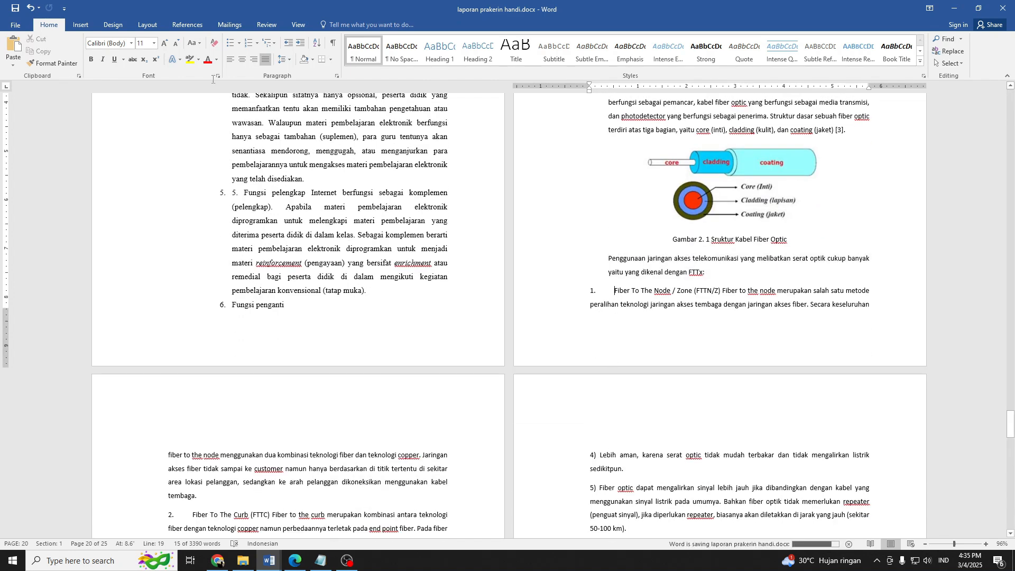
pyautogui.click(248, 43)
pyautogui.scroll(-1, 606, 317)
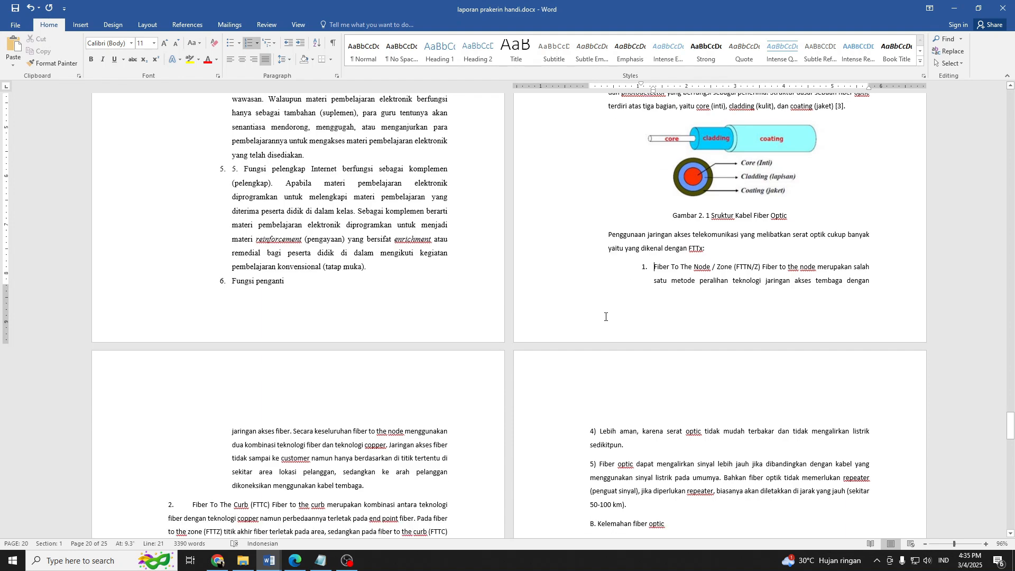
# Copy the numbered list formatting of item 1 to the Fiber To The Curb, Building and Home paragraphs with Format Painter.
pyautogui.scroll(-1, 605, 317)
pyautogui.click(51, 63)
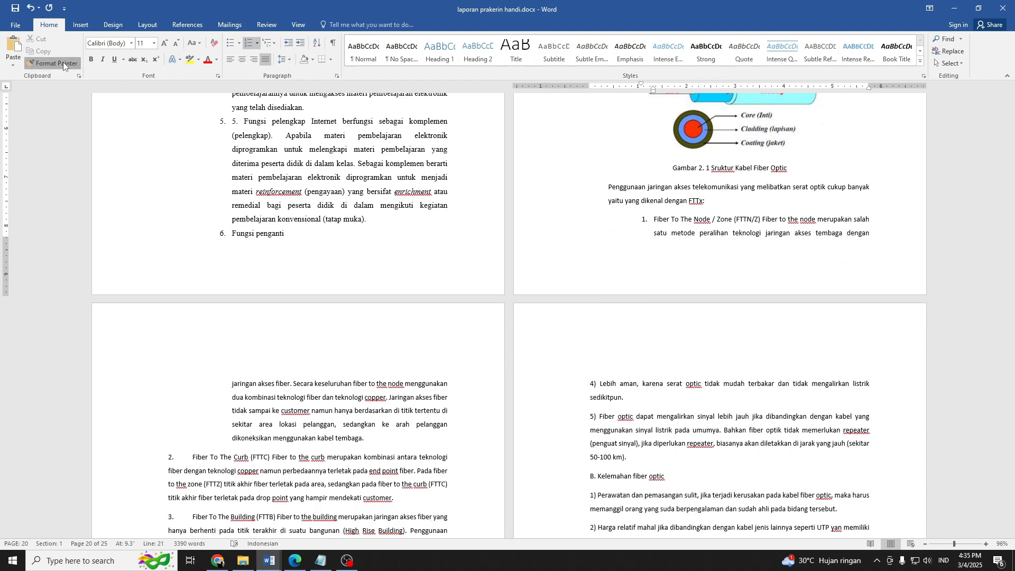
pyautogui.click(198, 460)
pyautogui.scroll(-2, 211, 449)
pyautogui.click(220, 435)
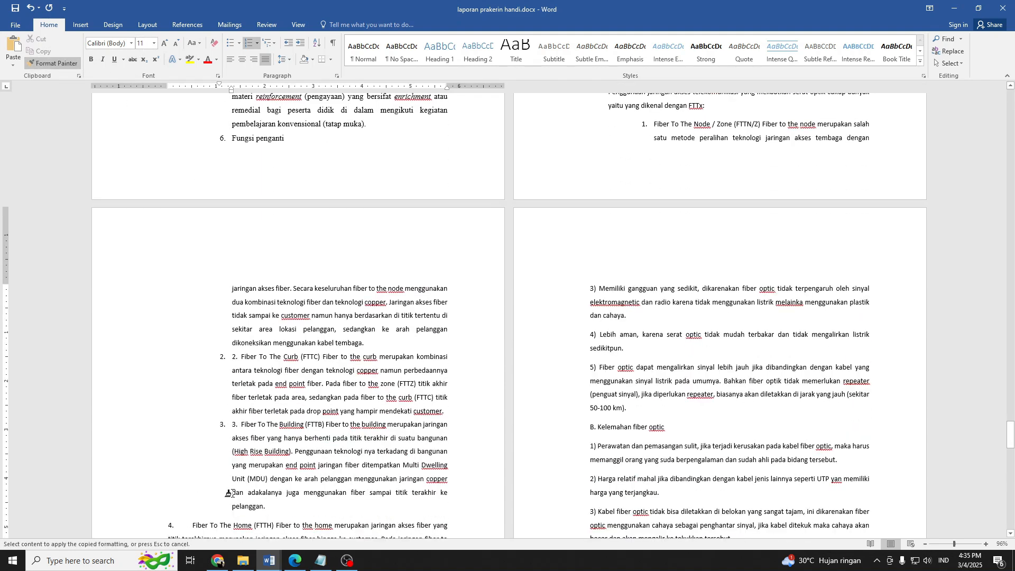
pyautogui.scroll(-2, 229, 453)
pyautogui.click(211, 435)
pyautogui.scroll(-2, 362, 416)
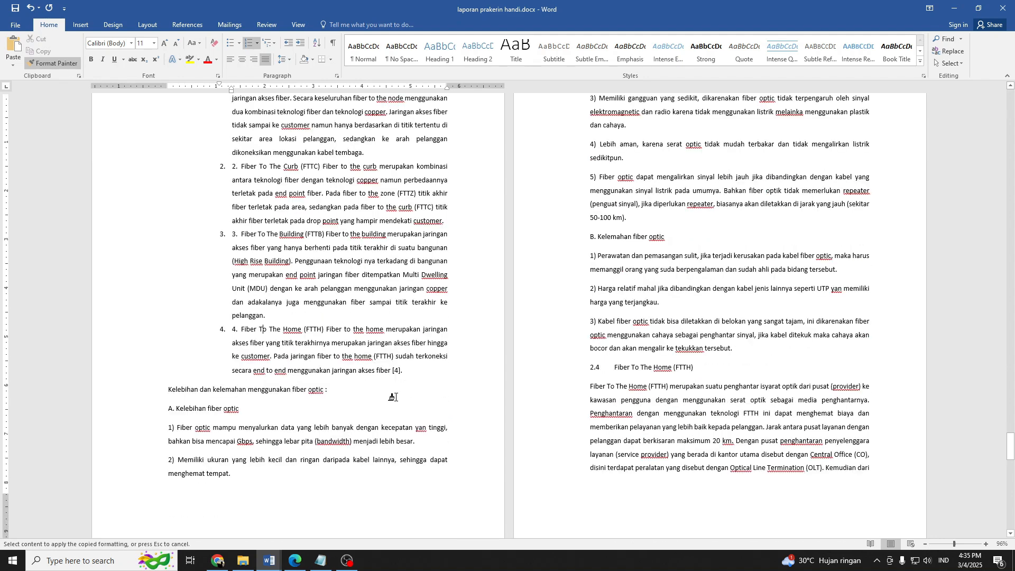
pyautogui.press('Escape')
# Italicize the word "FTTx" at the end of the paragraph introducing the numbered list.
pyautogui.scroll(5, 634, 322)
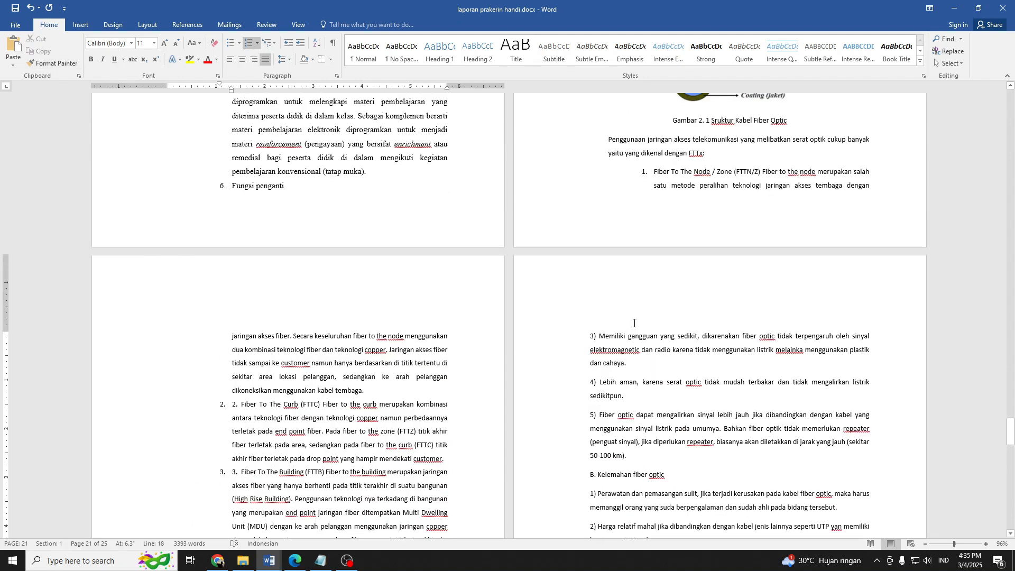
pyautogui.scroll(2, 650, 296)
pyautogui.click(702, 226)
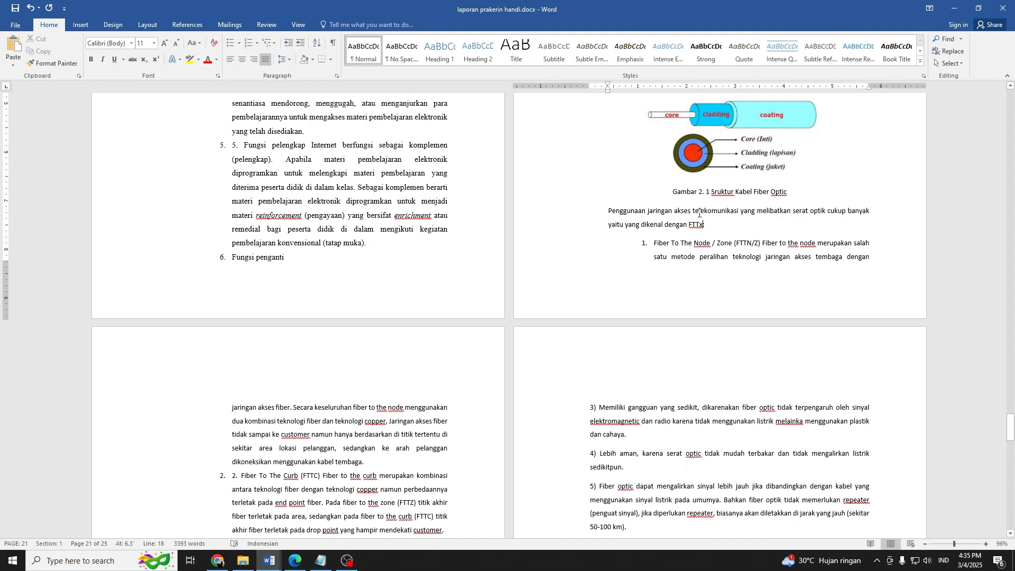
pyautogui.doubleClick(696, 224)
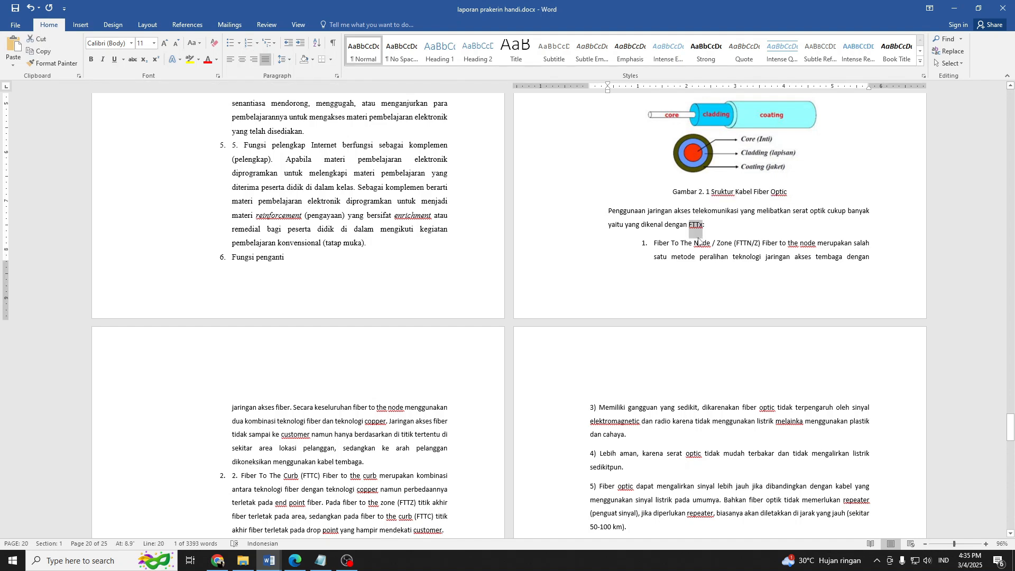
pyautogui.hotkey('ctrl', 'i')
# Italicize "Node / Zone (FTTN/Z) Fiber to the node" in the first line of list item 1.
pyautogui.doubleClick(703, 247)
pyautogui.click(695, 245)
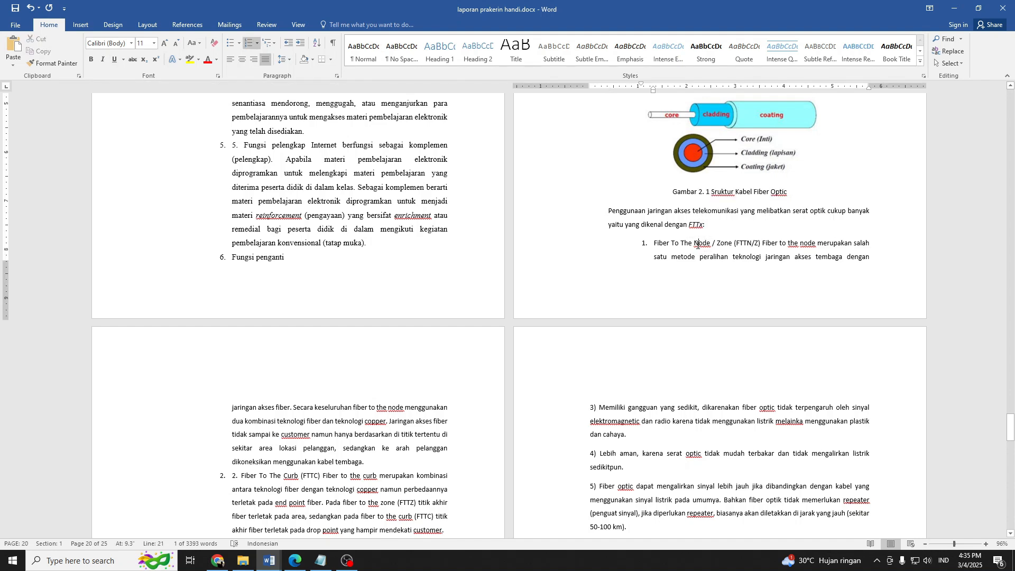
pyautogui.moveTo(694, 246); pyautogui.dragTo(815, 246)
pyautogui.hotkey('ctrl', 'i')
pyautogui.click(814, 245)
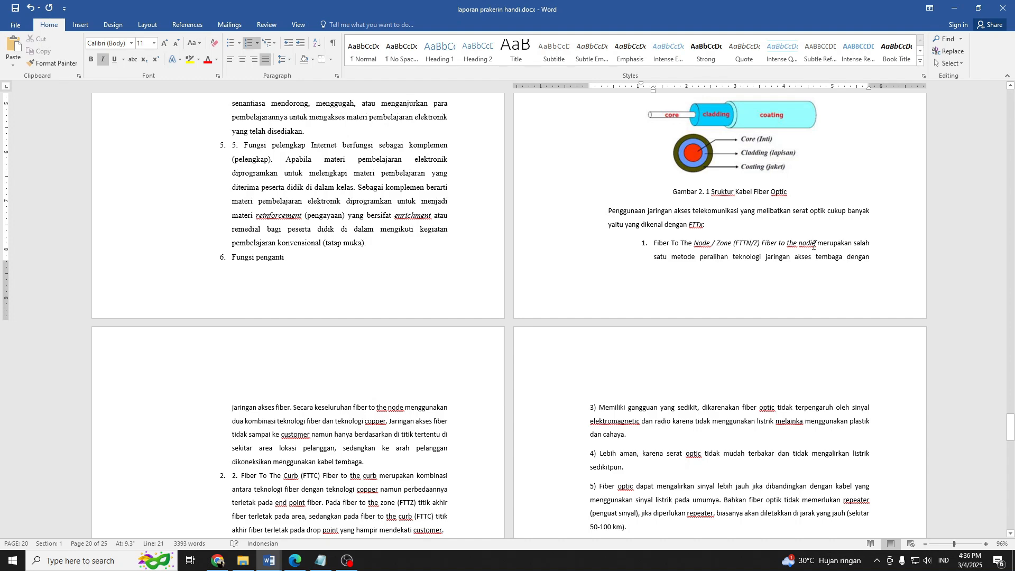
# Italicize "to the node" in the continuation of list item 1 on the following page.
pyautogui.scroll(-3, 551, 296)
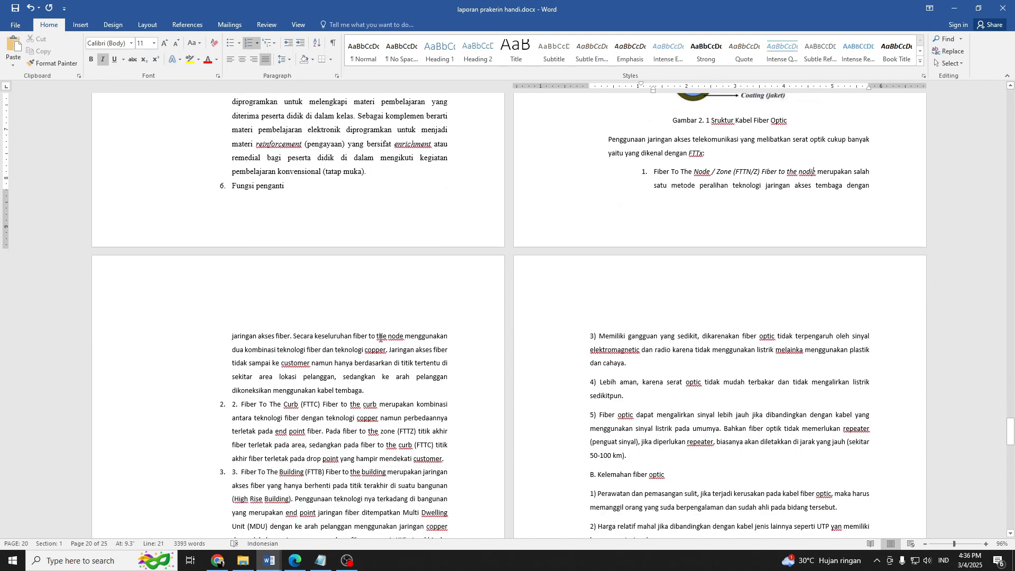
pyautogui.moveTo(370, 338)
pyautogui.mouseDown()
pyautogui.moveTo(404, 338)
pyautogui.moveTo(368, 338)
pyautogui.mouseUp()
pyautogui.click(405, 338)
pyautogui.hotkey('ctrl', 'i')
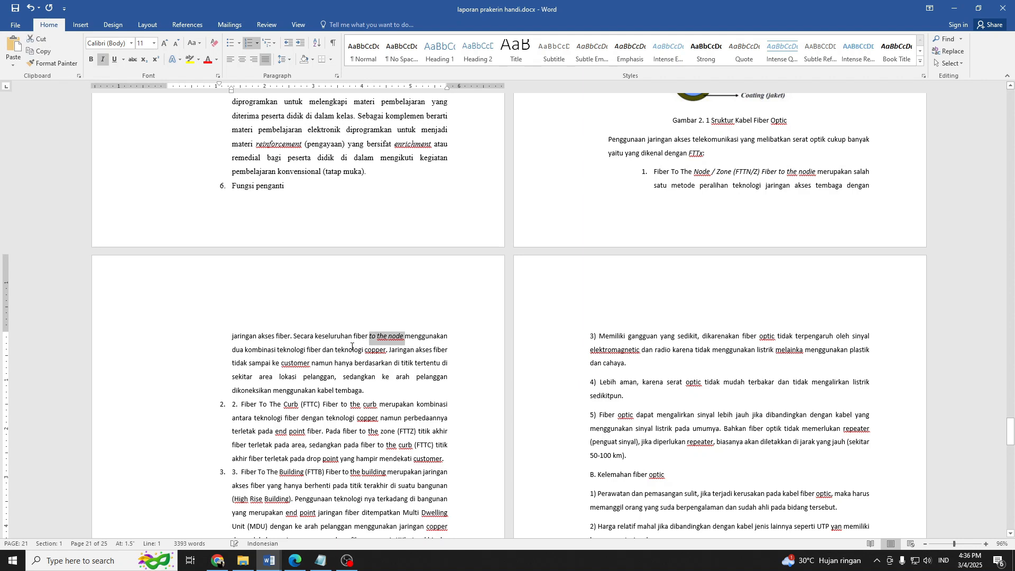
# Italicize the words "customer" and "copper" in the continuation of list item 1.
pyautogui.doubleClick(295, 363)
pyautogui.press('Delete')
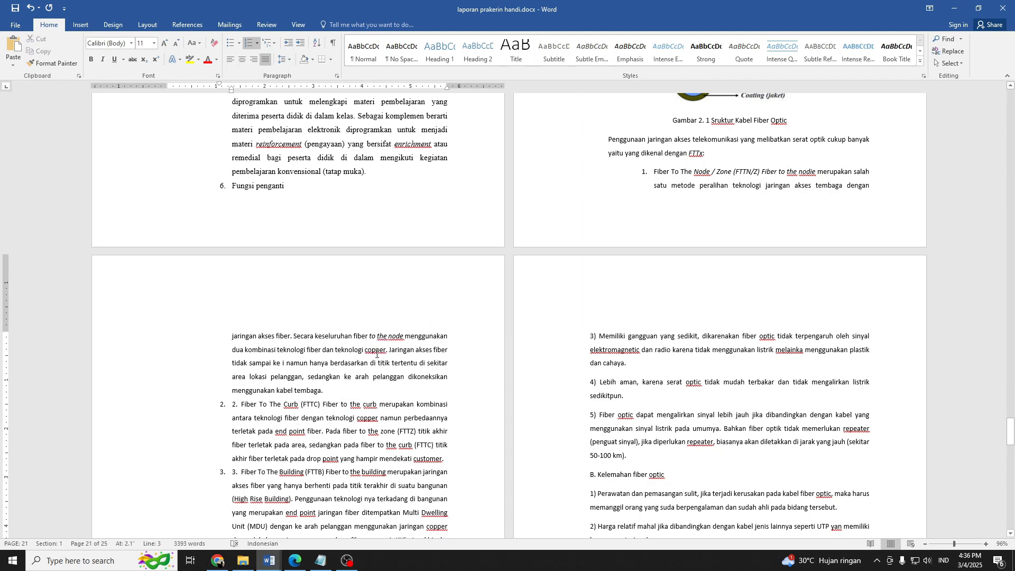
pyautogui.hotkey('ctrl', 'z')
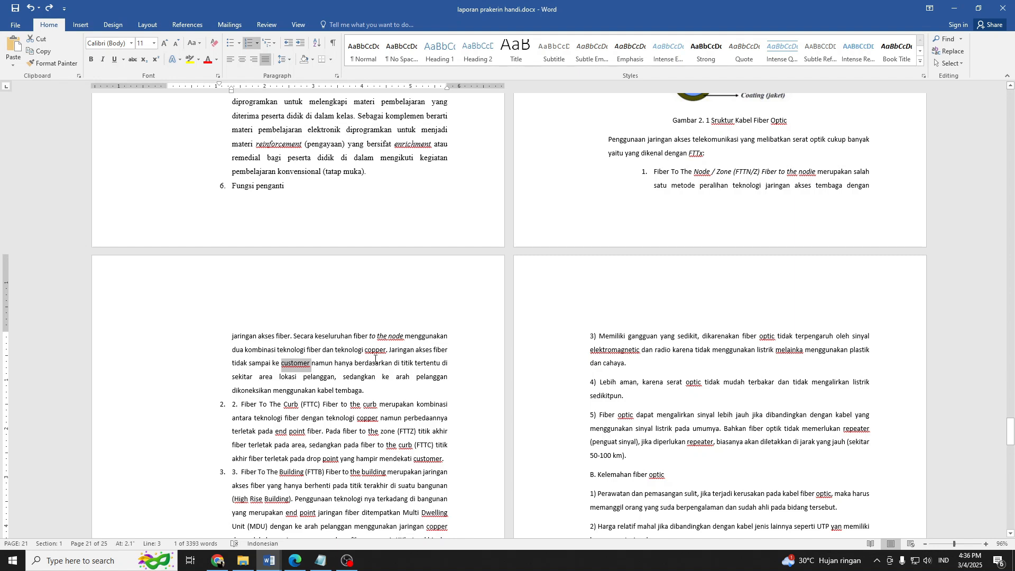
pyautogui.hotkey('ctrl', 'i')
pyautogui.click(368, 351)
pyautogui.write('iber')
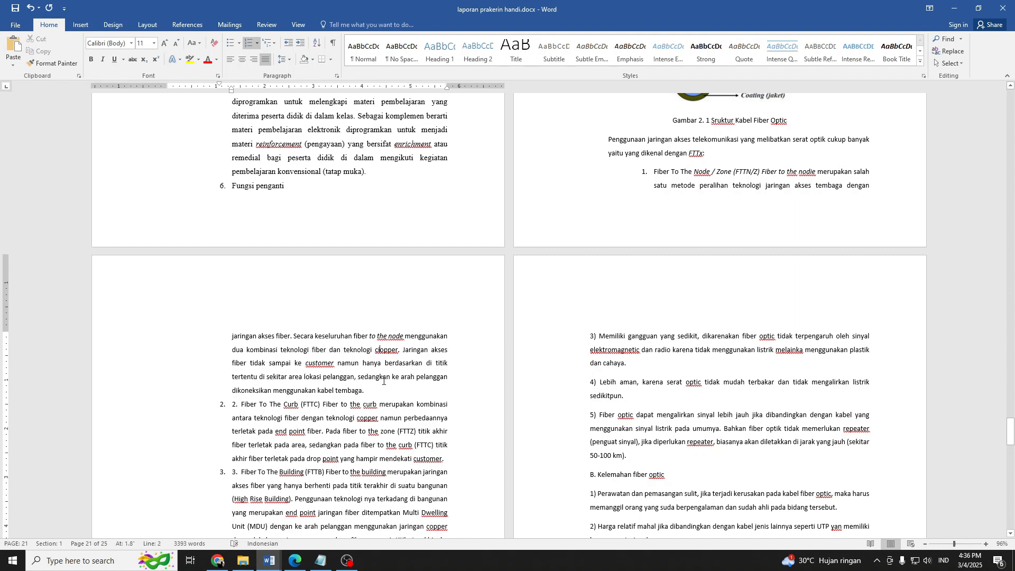
pyautogui.press('BackSpace')
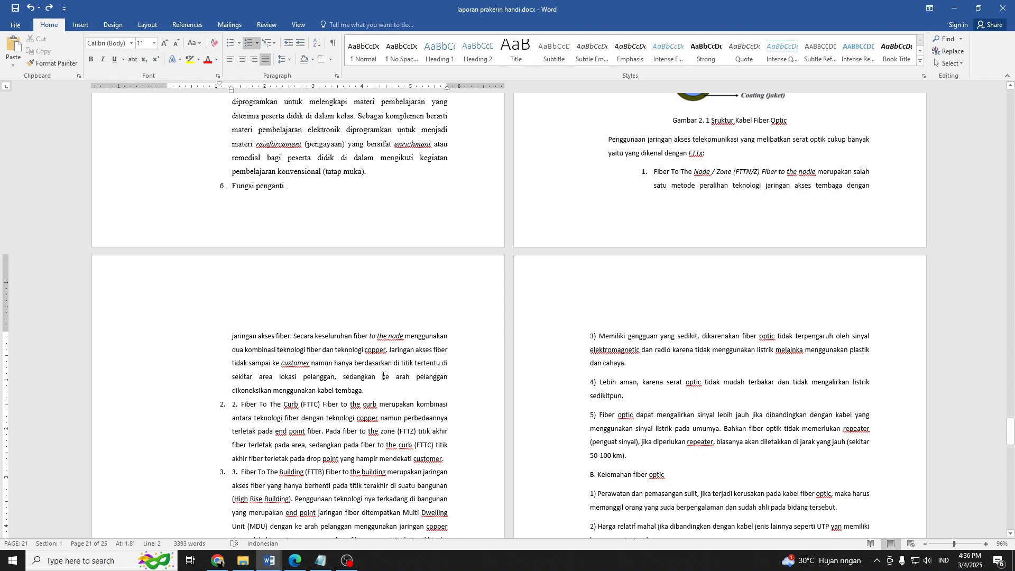
pyautogui.hotkey('ctrl', 'i')
# Italicize "Fiber To The Curb" at the start of list item 2.
pyautogui.click(292, 404)
pyautogui.moveTo(244, 407); pyautogui.dragTo(299, 406)
pyautogui.hotkey('ctrl', 'i')
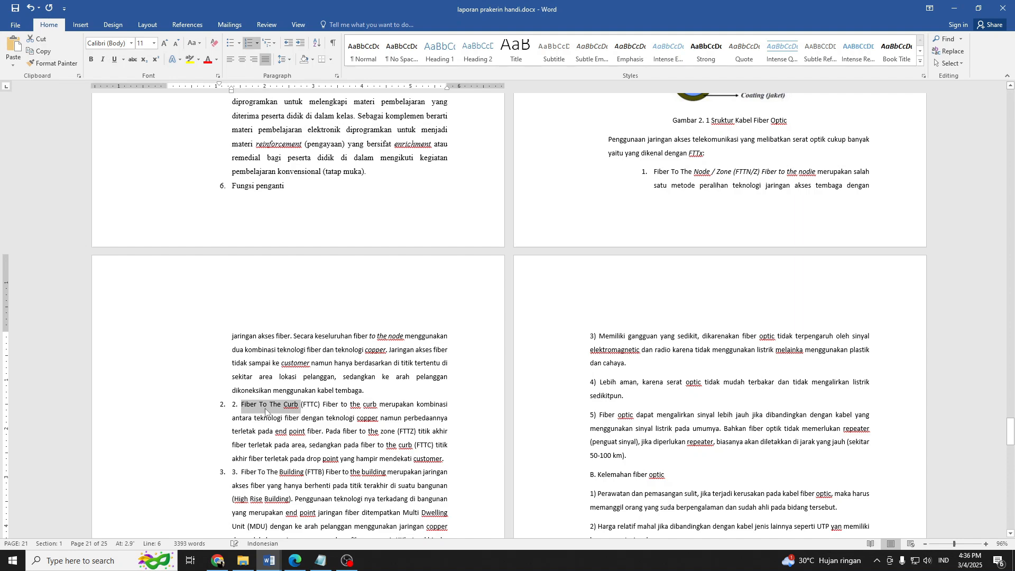
# Delete the duplicate manual number 2 in front of "Fiber To The Curb" in the numbered list.
pyautogui.click(241, 404)
pyautogui.press('BackSpace')
pyautogui.press('BackSpace')
pyautogui.press('BackSpace')
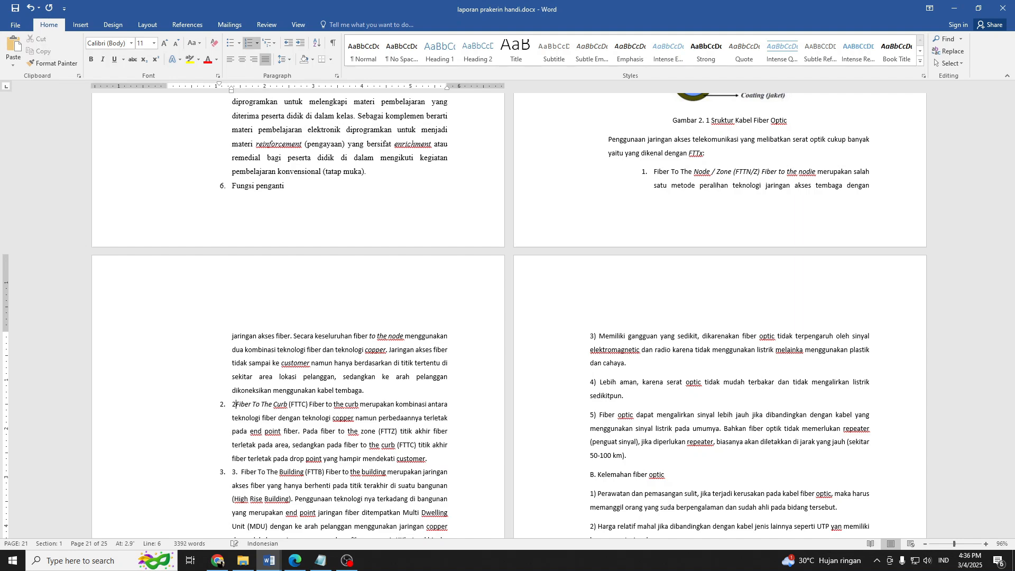
# Delete the duplicate manual number 3 in front of "Fiber To The Building" in the numbered list.
pyautogui.scroll(-3, 336, 309)
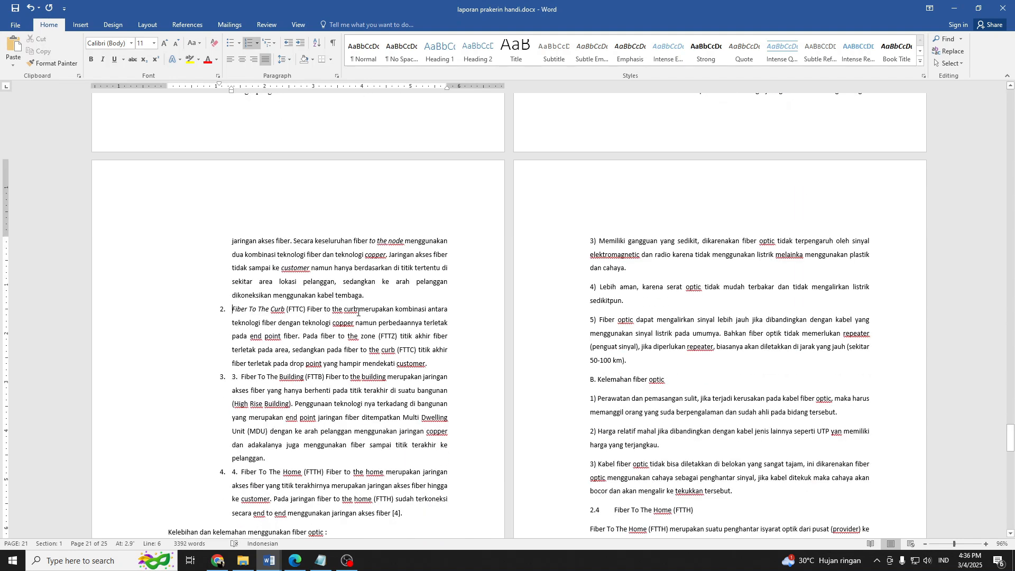
pyautogui.moveTo(359, 311); pyautogui.dragTo(332, 312)
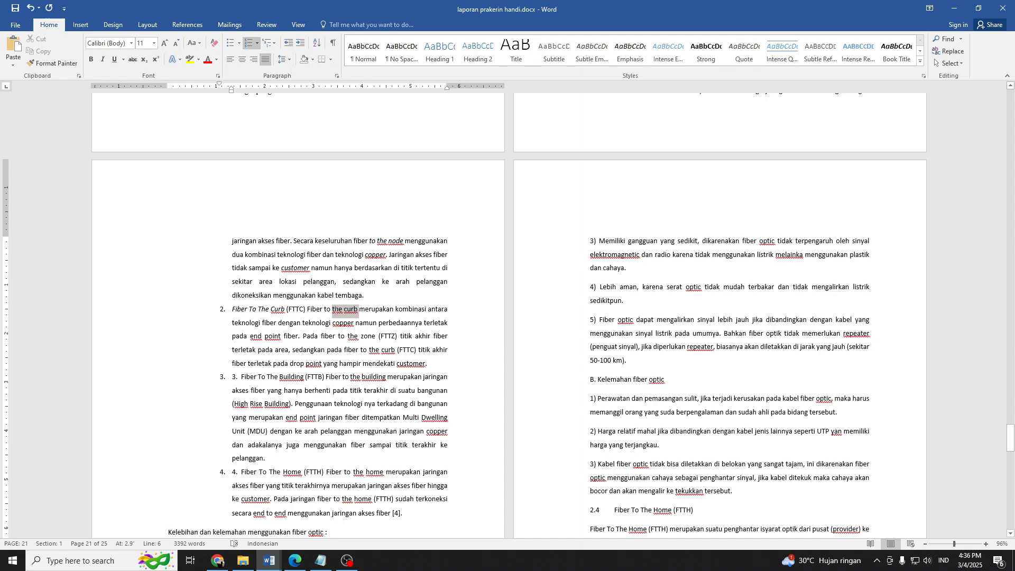
pyautogui.click(242, 376)
pyautogui.press('BackSpace')
pyautogui.press('BackSpace')
pyautogui.press('BackSpace')
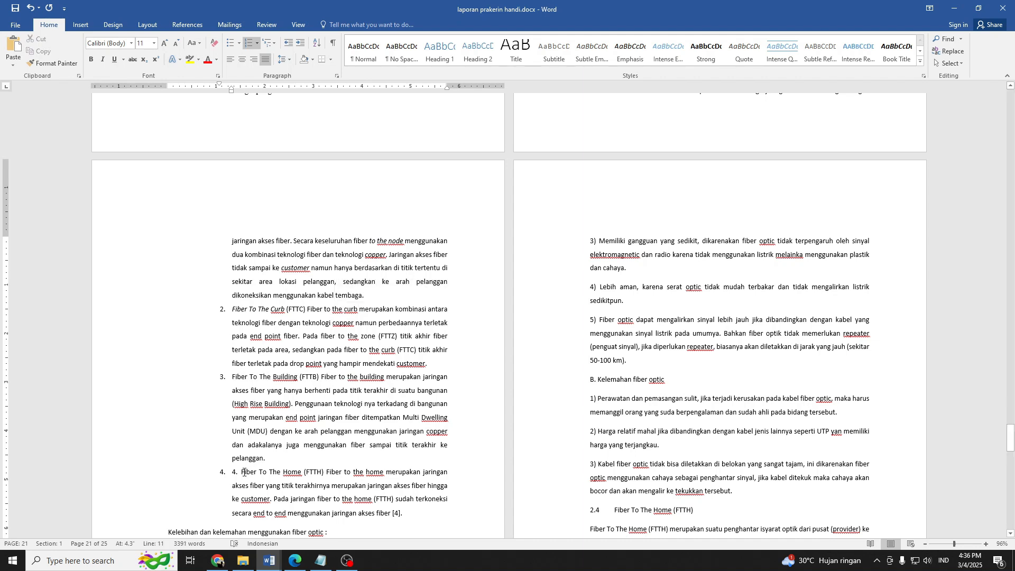
# Delete the duplicate manual number 4 in front of "Fiber To The Home" in the numbered list.
pyautogui.click(242, 472)
pyautogui.press('BackSpace')
pyautogui.press('BackSpace')
pyautogui.press('BackSpace')
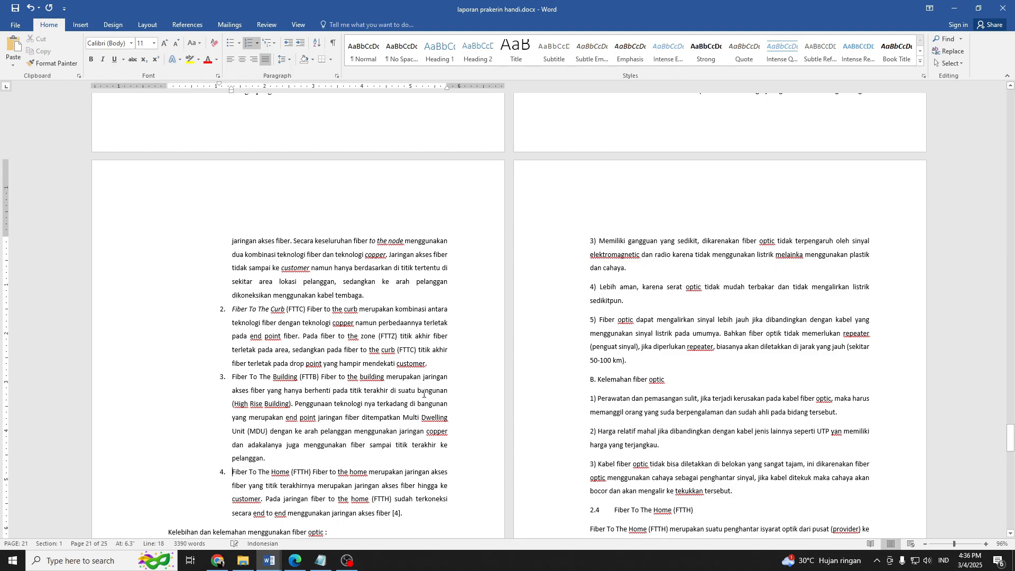
# Review section 2.3 from its Fiber Optic heading down to the line "Kelebihan dan kelemahan menggunakan fiber optic".
pyautogui.scroll(-4, 682, 250)
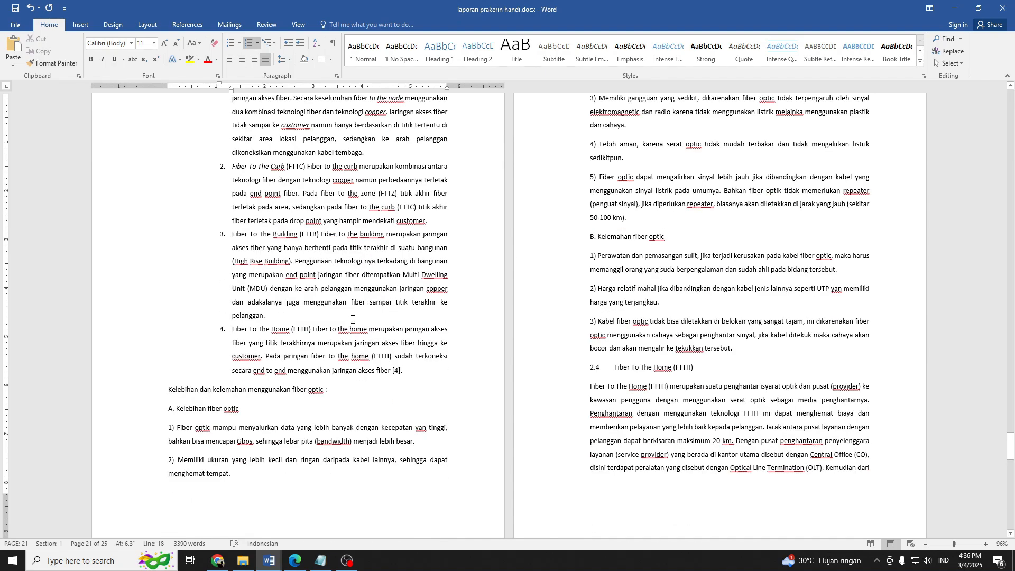
pyautogui.scroll(4, 595, 279)
pyautogui.scroll(-4, 305, 340)
pyautogui.moveTo(314, 386); pyautogui.dragTo(169, 390)
pyautogui.scroll(12, 531, 351)
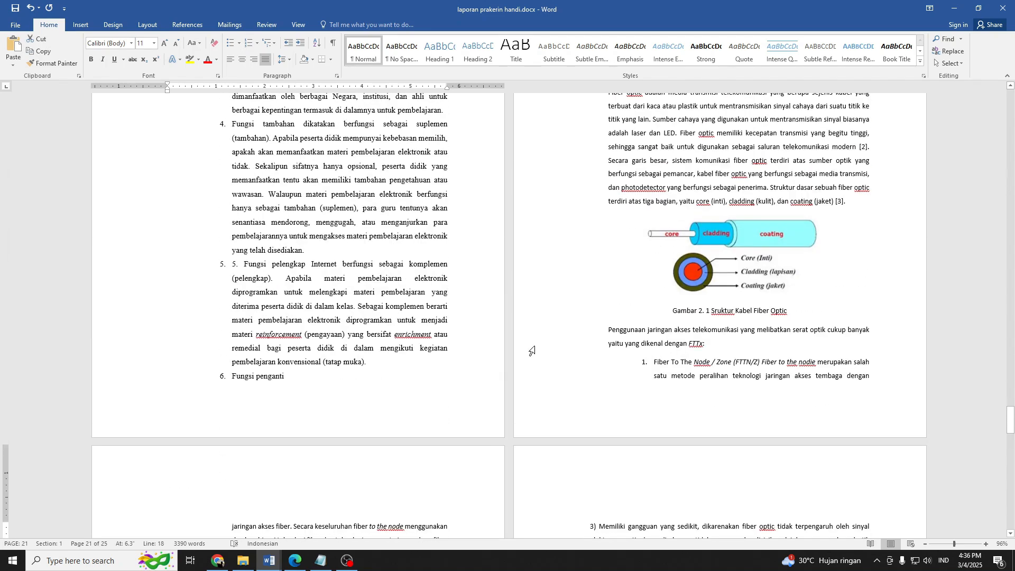
pyautogui.click(641, 192)
pyautogui.scroll(-12, 508, 360)
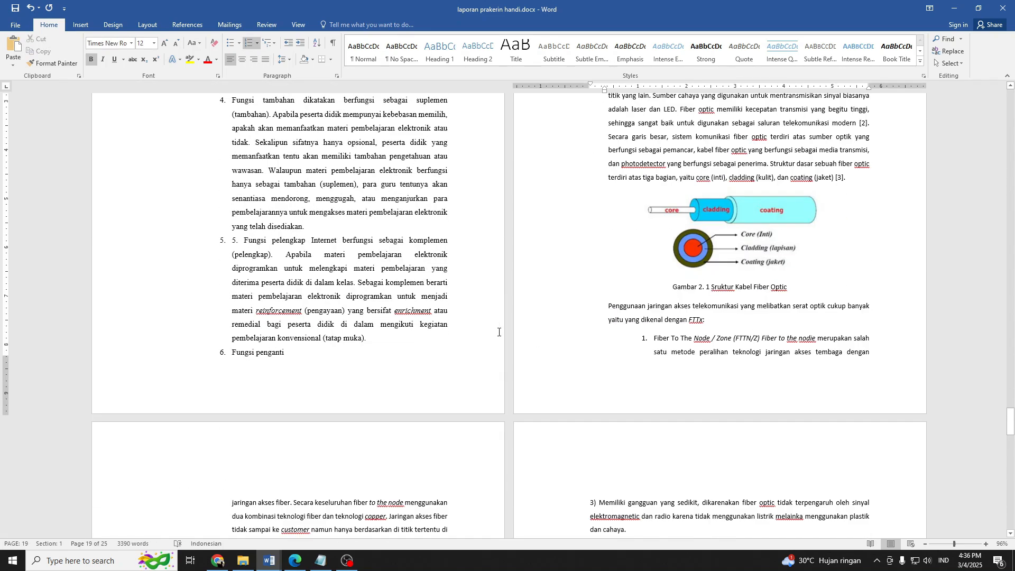
pyautogui.scroll(-3, 422, 370)
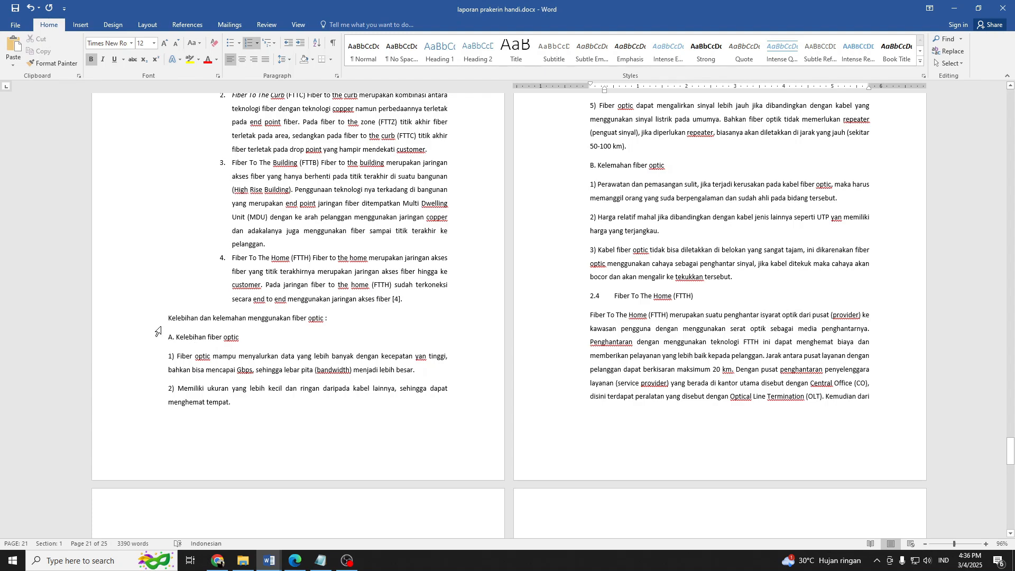
pyautogui.click(172, 324)
pyautogui.moveTo(334, 317); pyautogui.dragTo(165, 320)
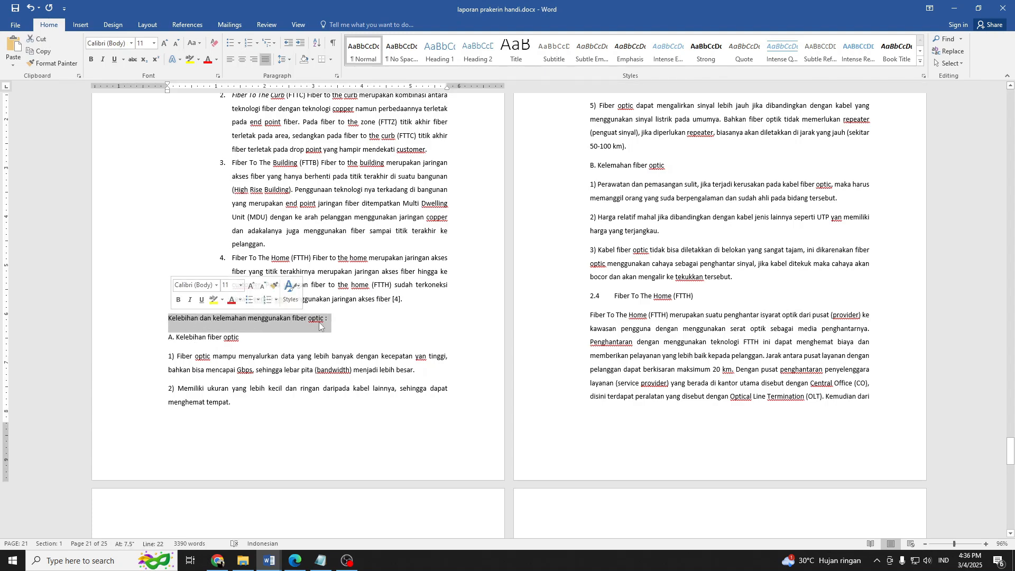
pyautogui.scroll(12, 654, 197)
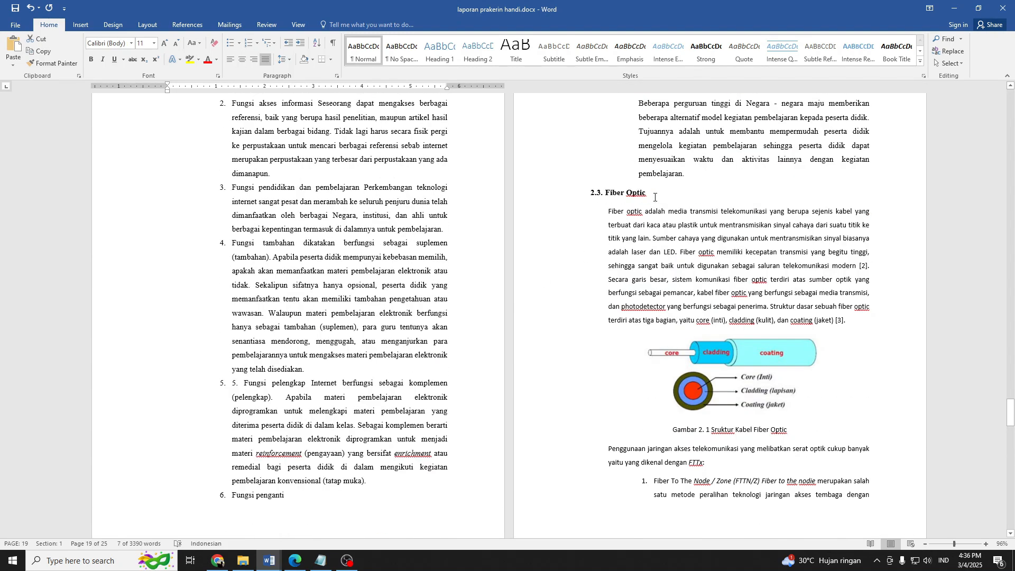
# Add the subheading "Pengertian fiber optic" below the 2.3 Fiber Optic heading and demote it to level 2.3.1.
pyautogui.scroll(-1, 611, 295)
pyautogui.click(659, 178)
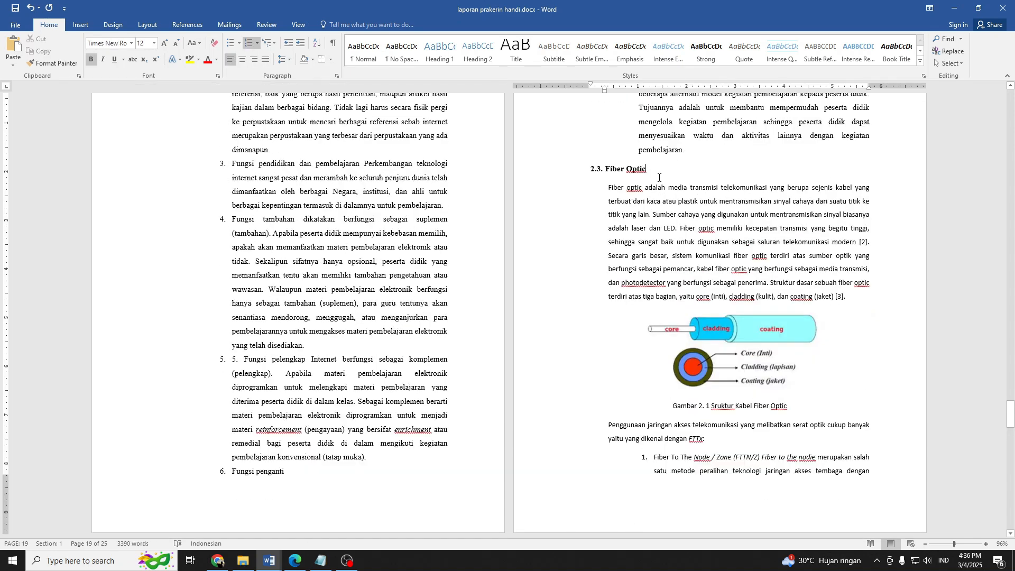
pyautogui.press('Return')
pyautogui.write('pen')
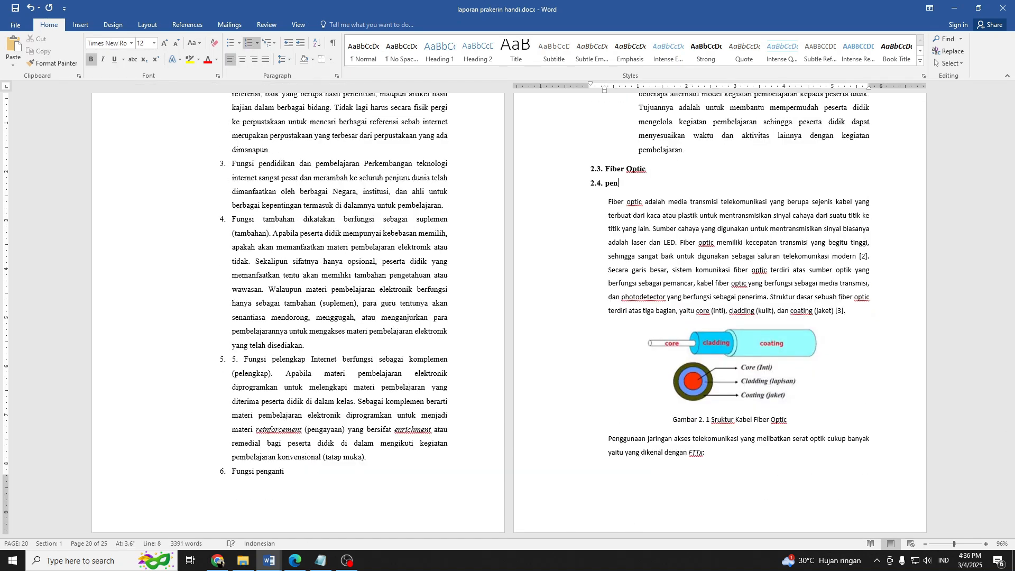
pyautogui.write('gertian fiber optic')
pyautogui.click(609, 188)
pyautogui.press('Tab')
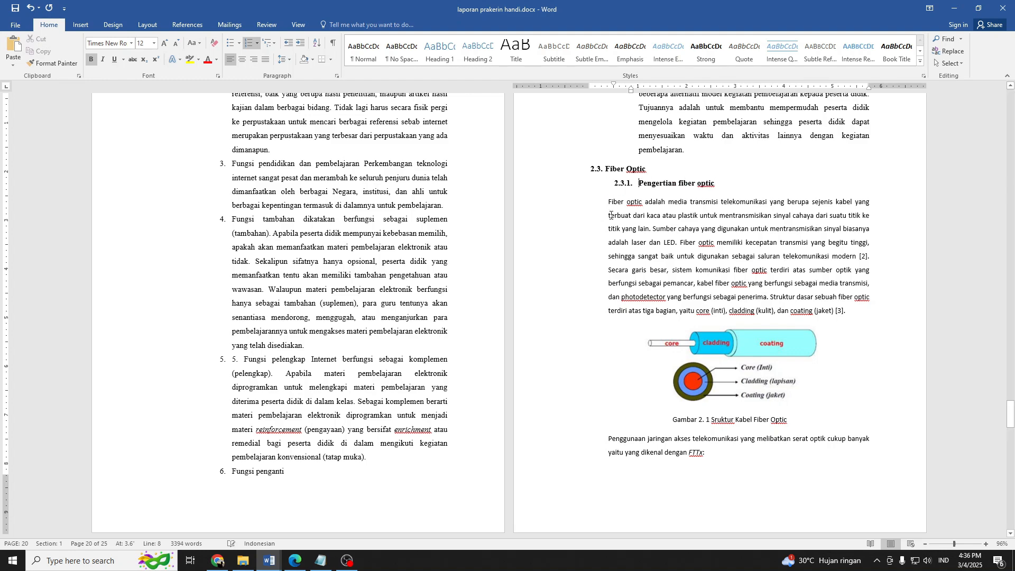
# Change the 2.3.1 subheading "Pengertian fiber optic" to Capitalize Each Word.
pyautogui.keyDown('shift'); pyautogui.click(728, 189); pyautogui.keyUp('shift')
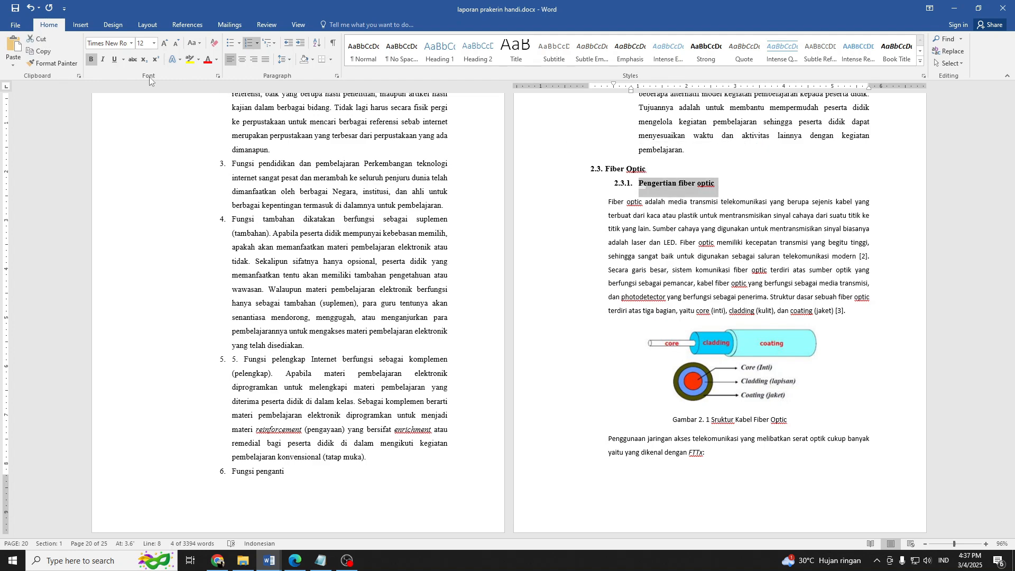
pyautogui.click(197, 44)
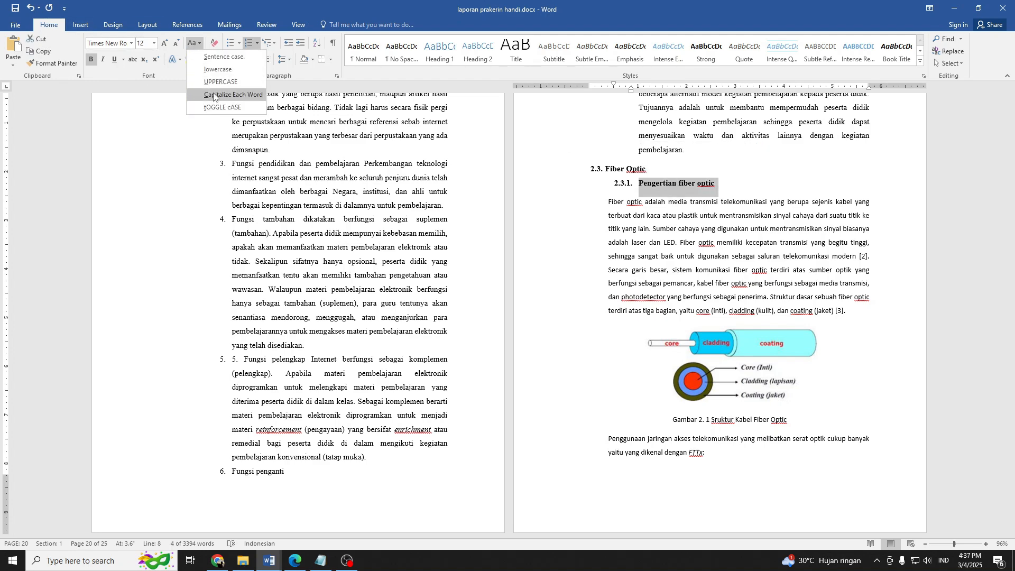
pyautogui.click(222, 98)
# Copy the 2.3.1 subheading's formatting to the line "Kelebihan dan kelemahan menggunakan fiber optic :".
pyautogui.click(53, 63)
pyautogui.scroll(-15, 317, 317)
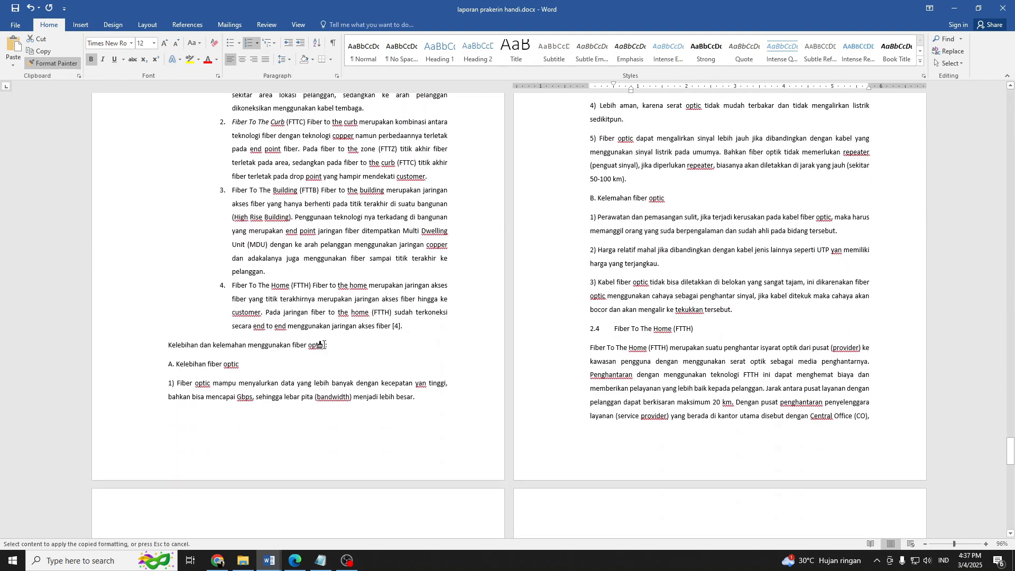
pyautogui.moveTo(326, 347)
pyautogui.mouseDown()
pyautogui.moveTo(165, 345)
pyautogui.moveTo(325, 356)
pyautogui.mouseUp()
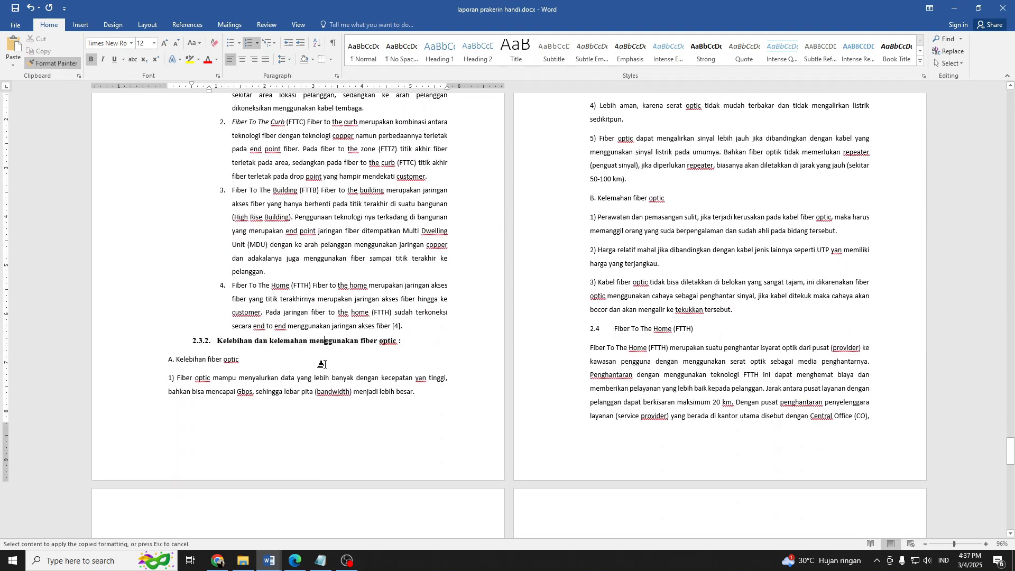
# Remove the manual "A." and put "Kelebihan fiber optic" on its own unnumbered, indented line under subheading 2.3.2.
pyautogui.click(175, 360)
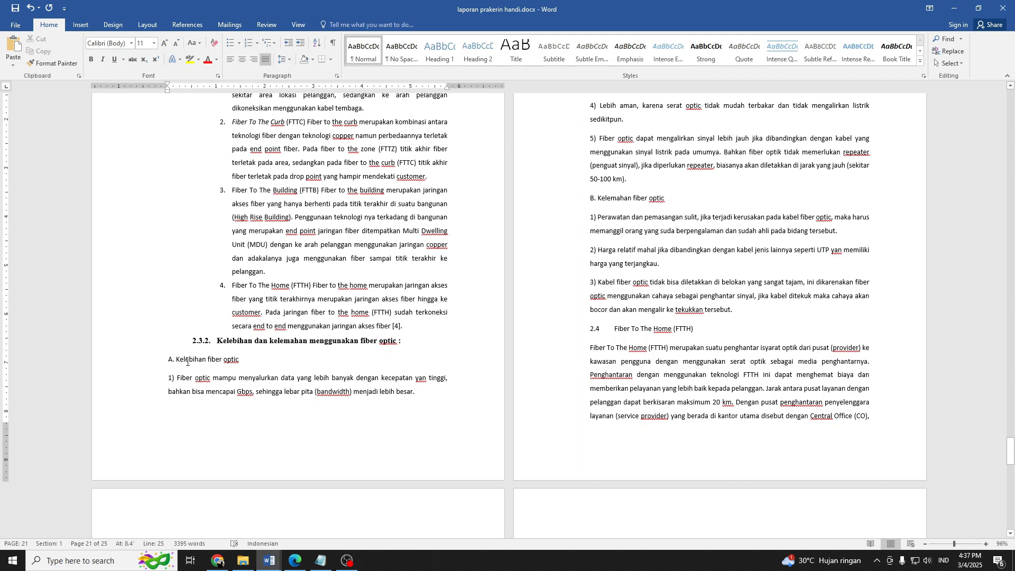
pyautogui.press('BackSpace')
pyautogui.press('BackSpace')
pyautogui.press('BackSpace')
pyautogui.press('BackSpace')
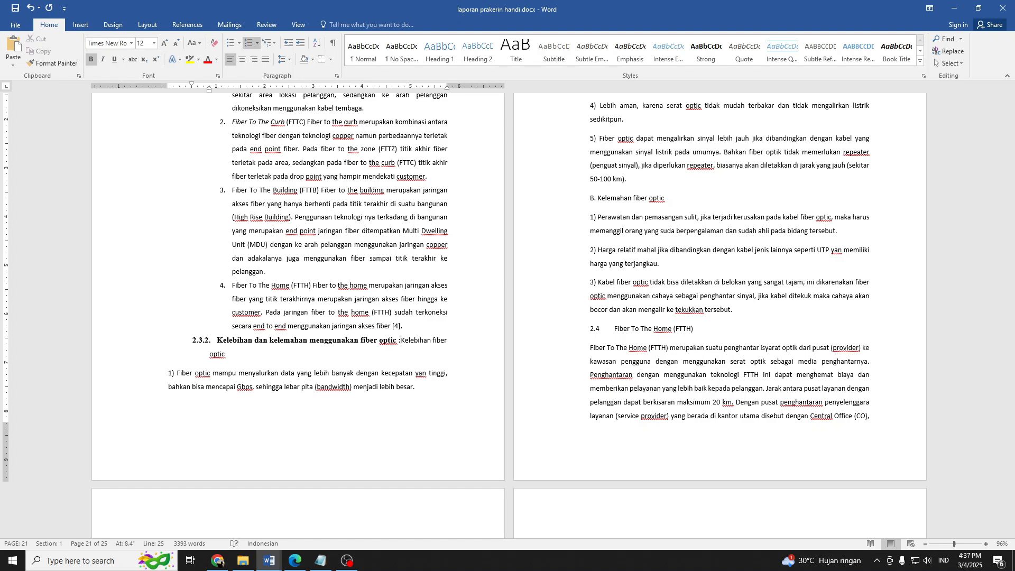
pyautogui.press('Return')
pyautogui.press('BackSpace')
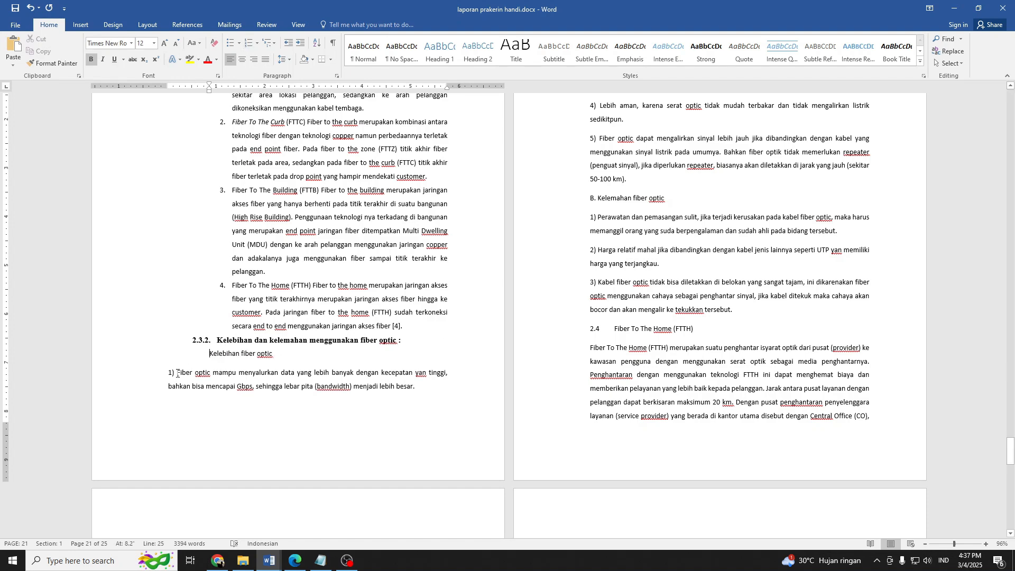
# Turn the first advantage, "Fiber optic mampu menyalurkan data", into automatic list item 1) and copy its formatting to advantages 2 to 5.
pyautogui.click(177, 373)
pyautogui.click(249, 42)
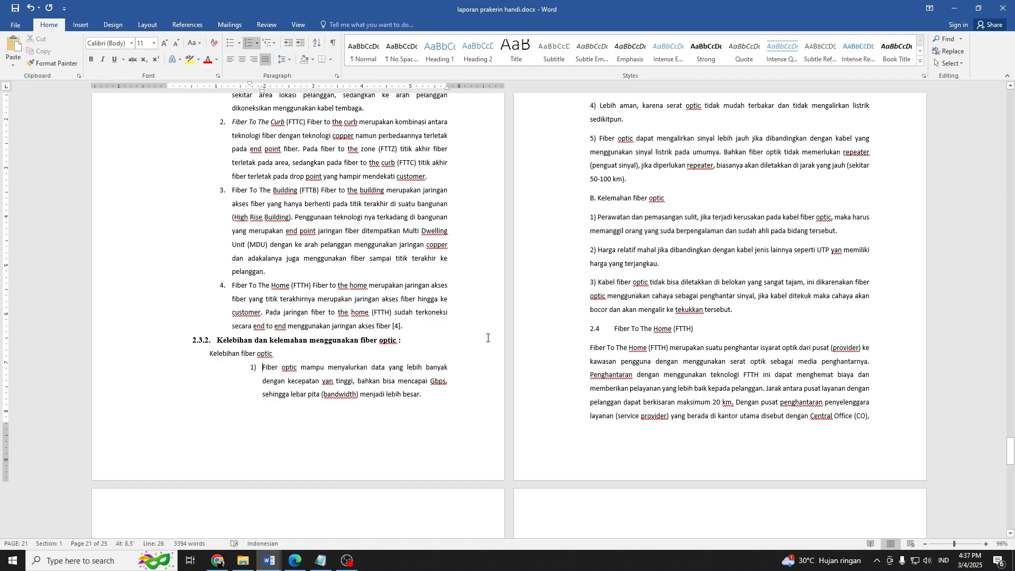
pyautogui.scroll(3, 488, 337)
pyautogui.click(55, 64)
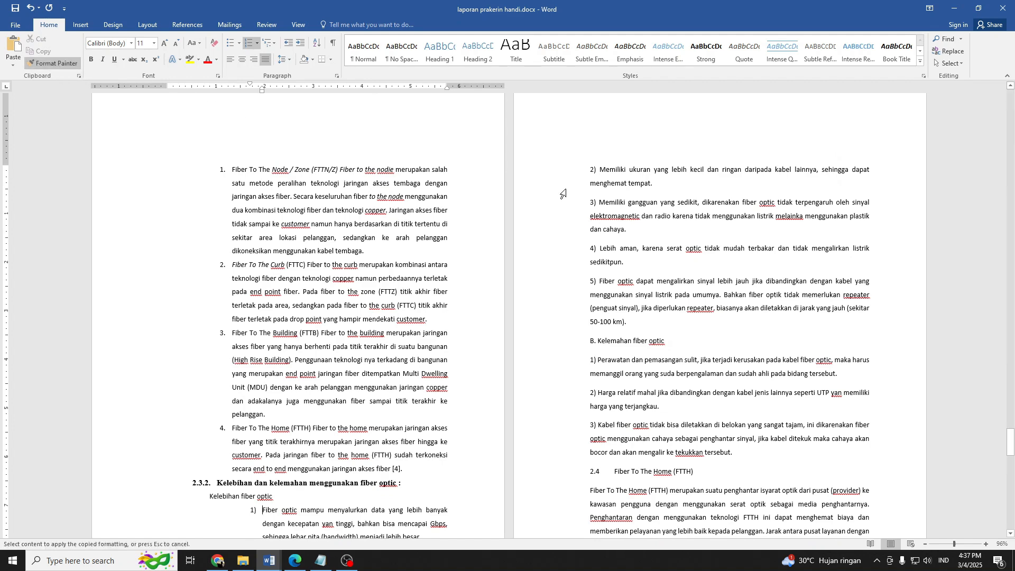
pyautogui.moveTo(629, 168); pyautogui.dragTo(627, 208)
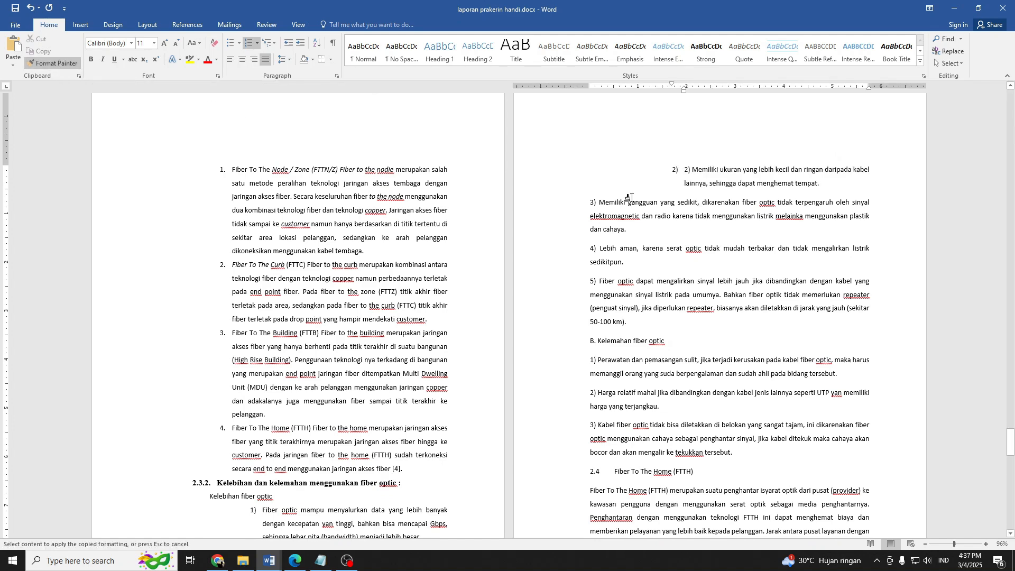
pyautogui.click(643, 255)
pyautogui.moveTo(634, 282); pyautogui.dragTo(633, 318)
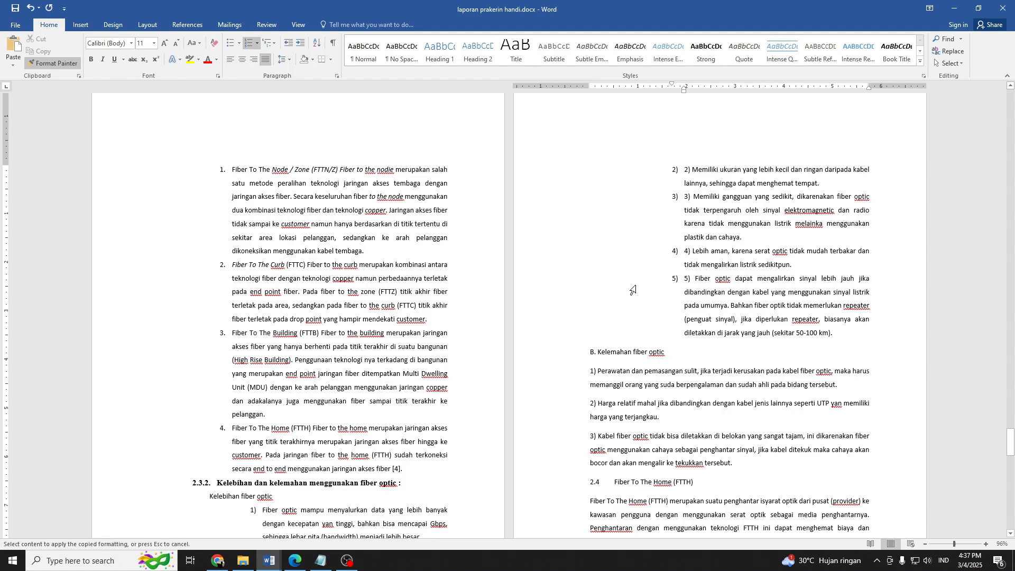
pyautogui.scroll(-5, 631, 290)
pyautogui.press('Escape')
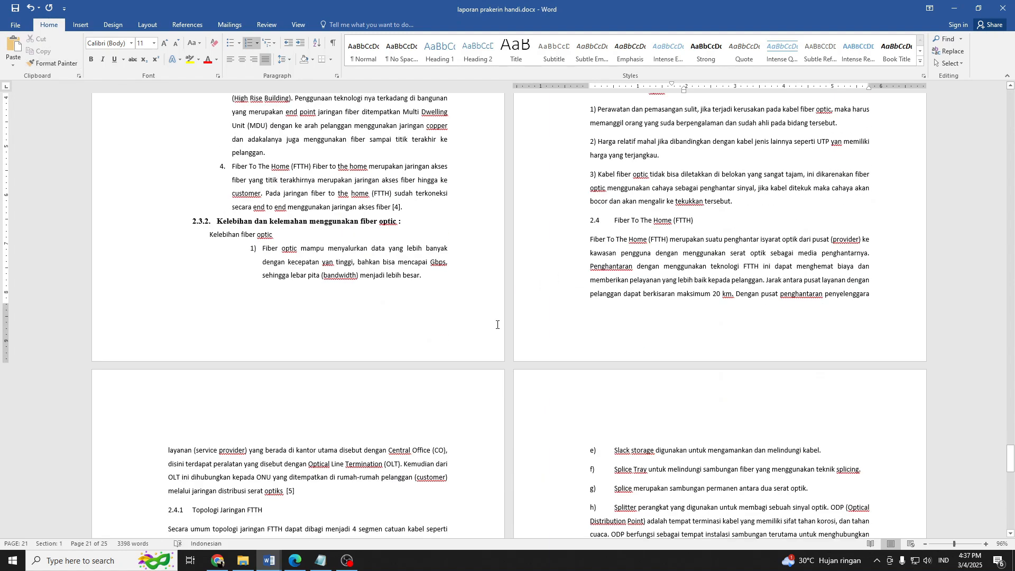
# Apply the a) b) c) numbering format to the line "Kelebihan fiber optic" under 2.3.2.
pyautogui.scroll(5, 706, 270)
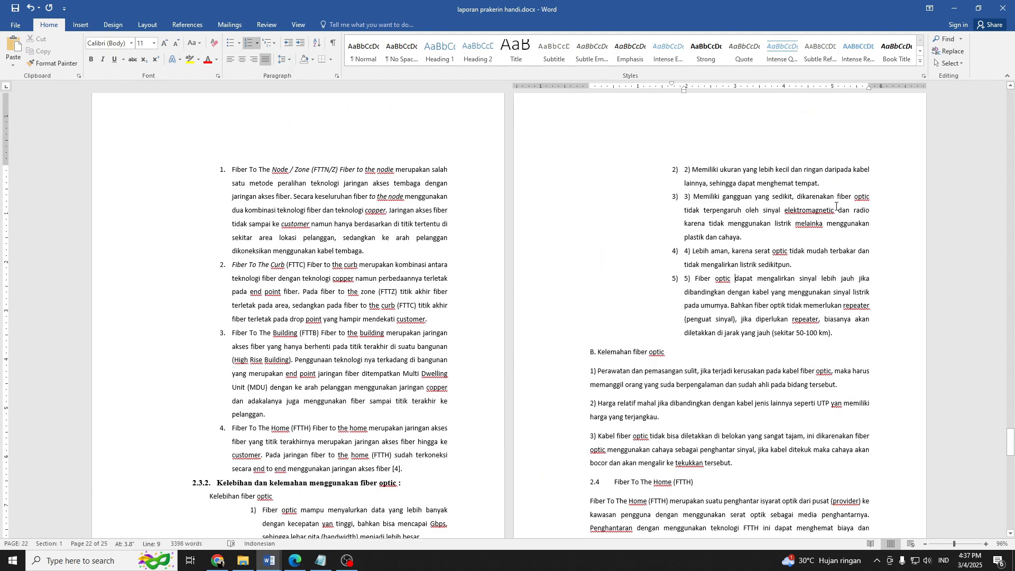
pyautogui.scroll(-3, 836, 206)
pyautogui.click(620, 210)
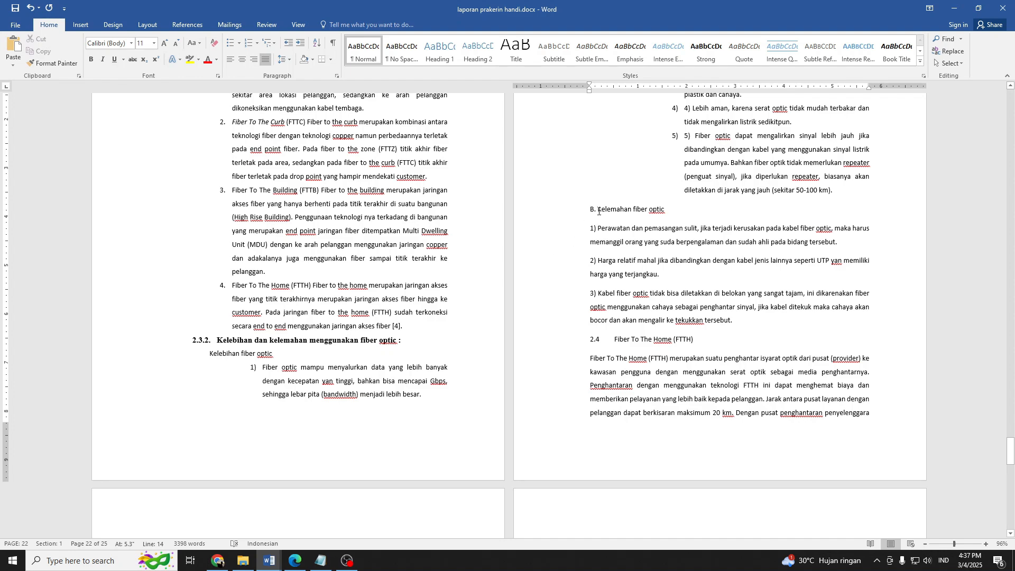
pyautogui.click(223, 353)
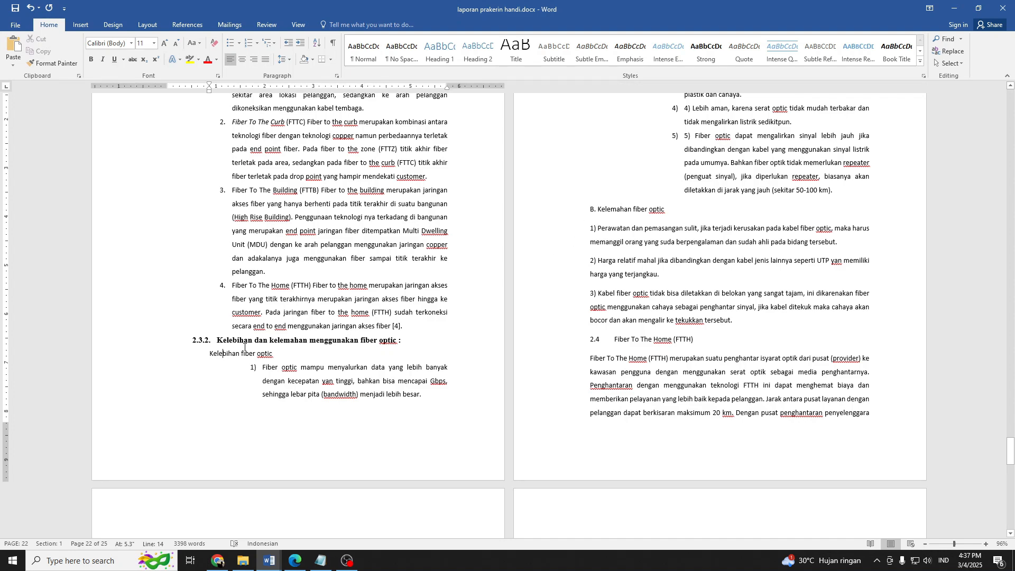
pyautogui.click(257, 43)
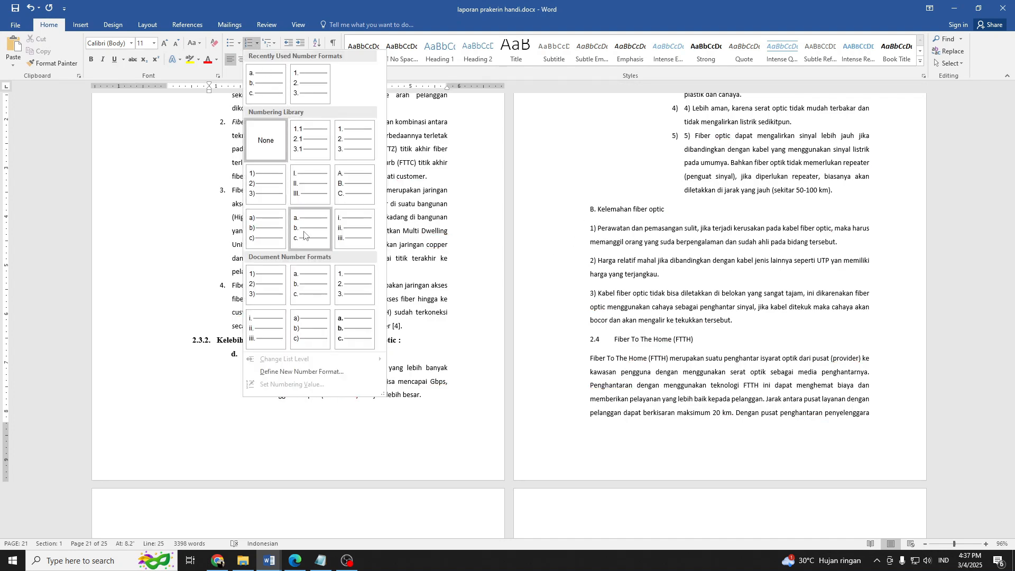
pyautogui.click(281, 235)
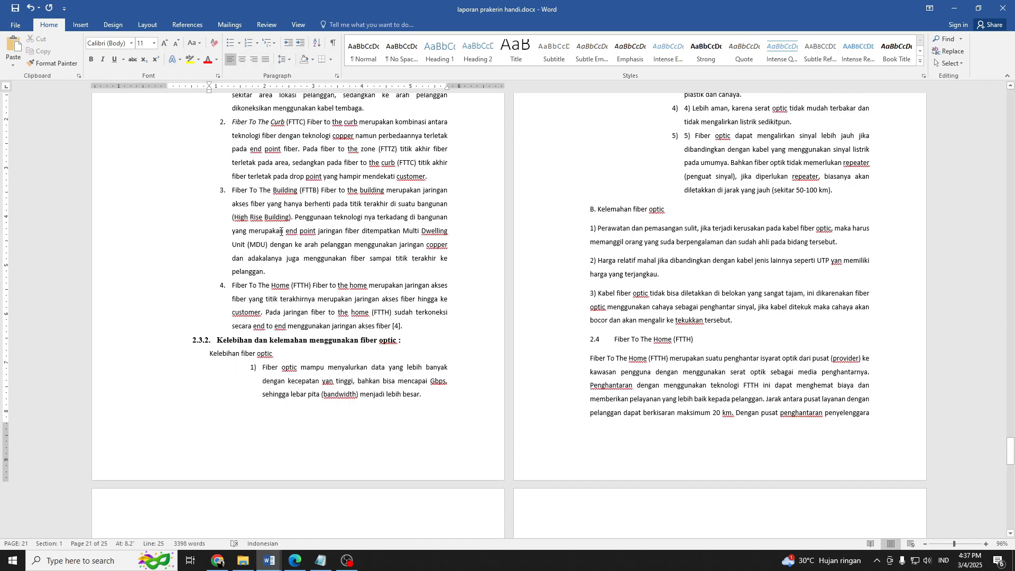
# Copy the a) formatting of "Kelebihan fiber optic" to "Kelemahan fiber optic" and delete its manual "B.".
pyautogui.click(53, 63)
pyautogui.click(624, 209)
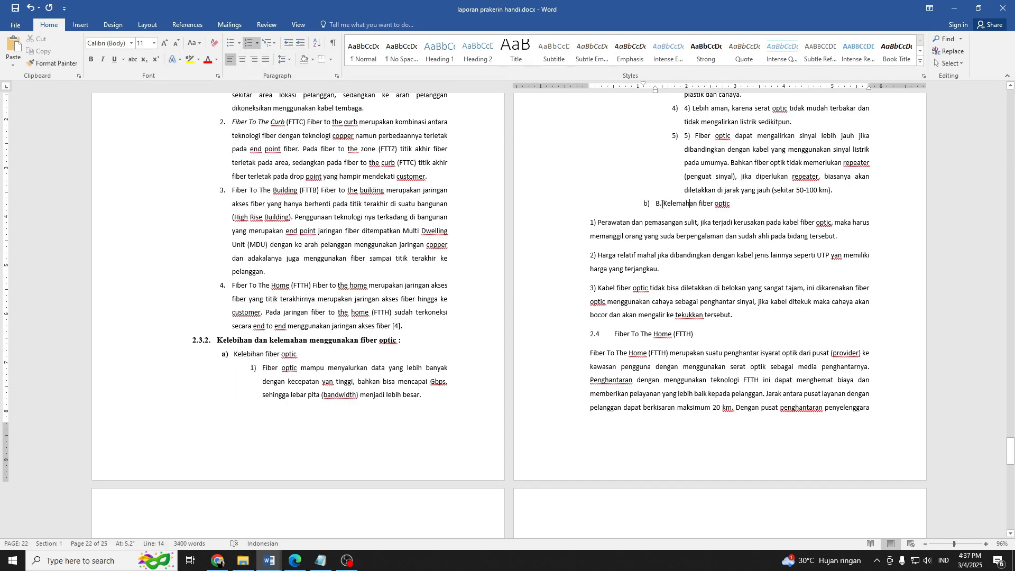
pyautogui.press('BackSpace')
pyautogui.press('BackSpace')
pyautogui.press('BackSpace')
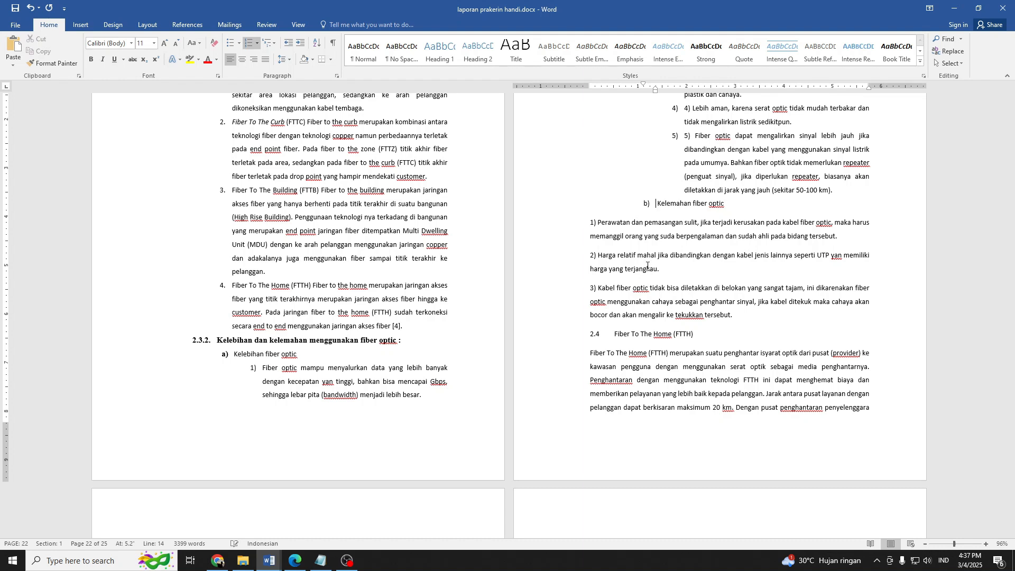
# Turn "Perawatan dan pemasangan sulit" into automatic list item 1) and indent it beneath "Kelemahan fiber optic".
pyautogui.click(604, 227)
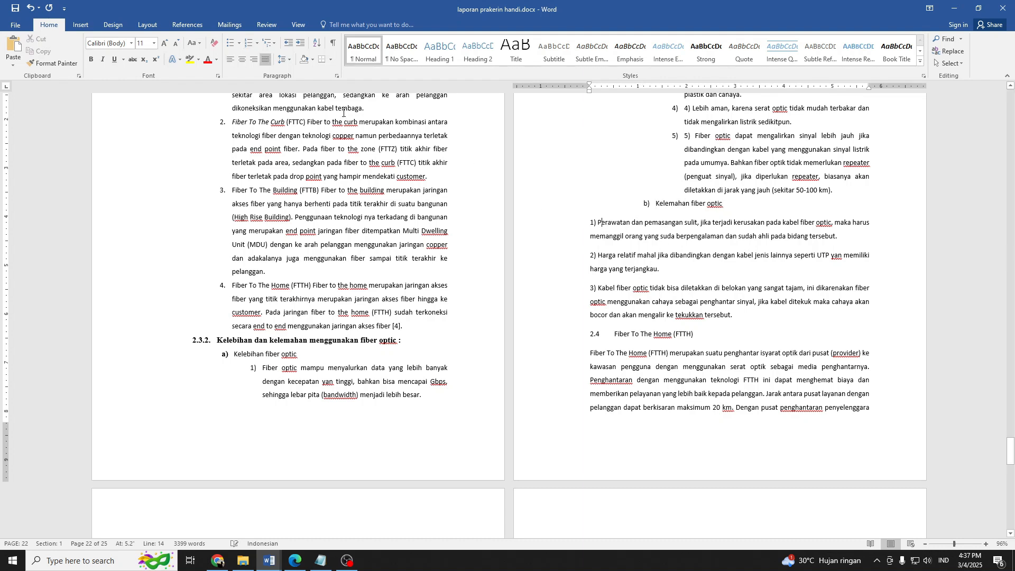
pyautogui.click(249, 44)
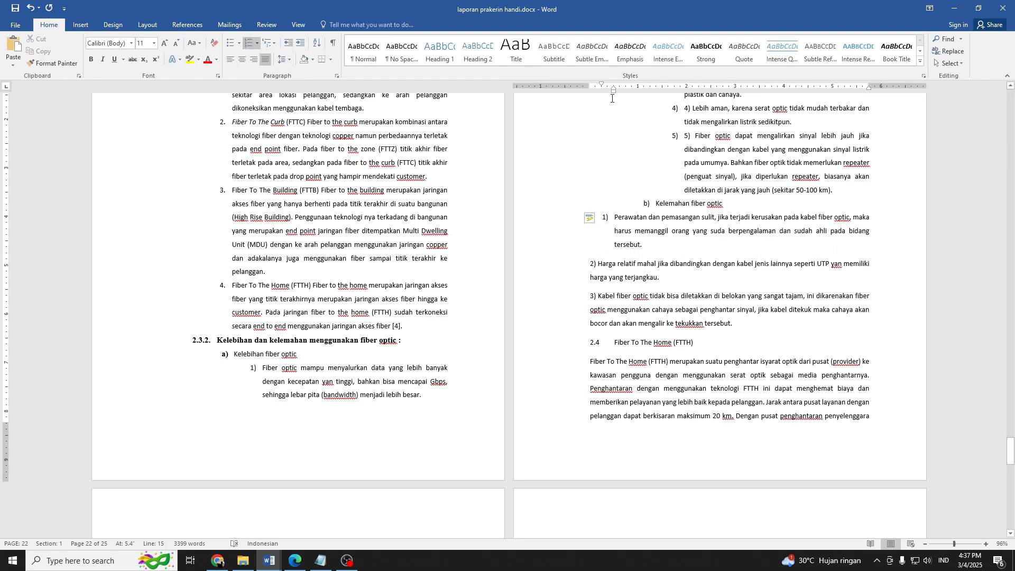
pyautogui.moveTo(612, 93); pyautogui.dragTo(670, 108)
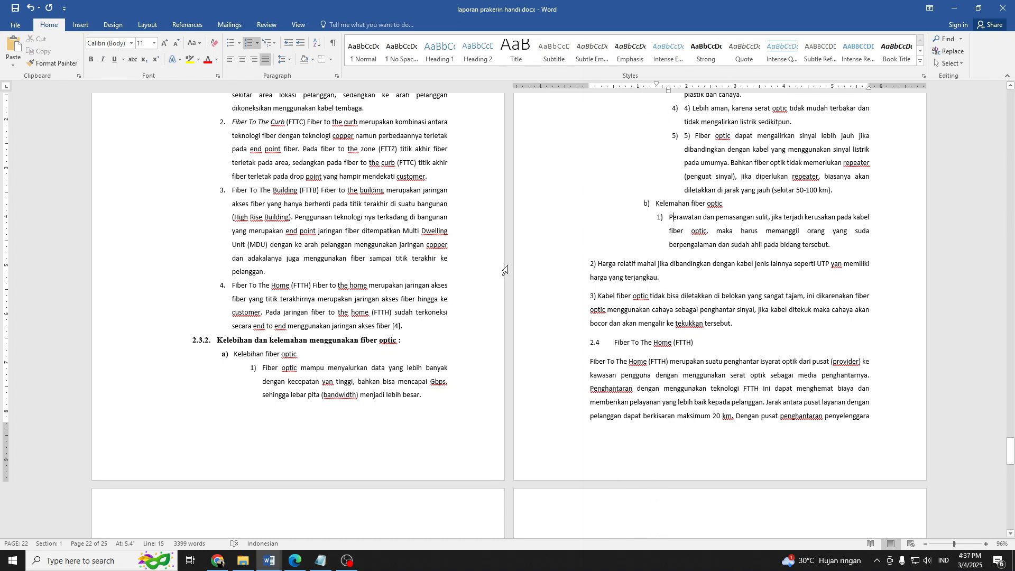
# Copy the list formatting of "Perawatan dan pemasangan sulit" to weaknesses 2 and 3 under "Kelemahan fiber optic".
pyautogui.click(224, 358)
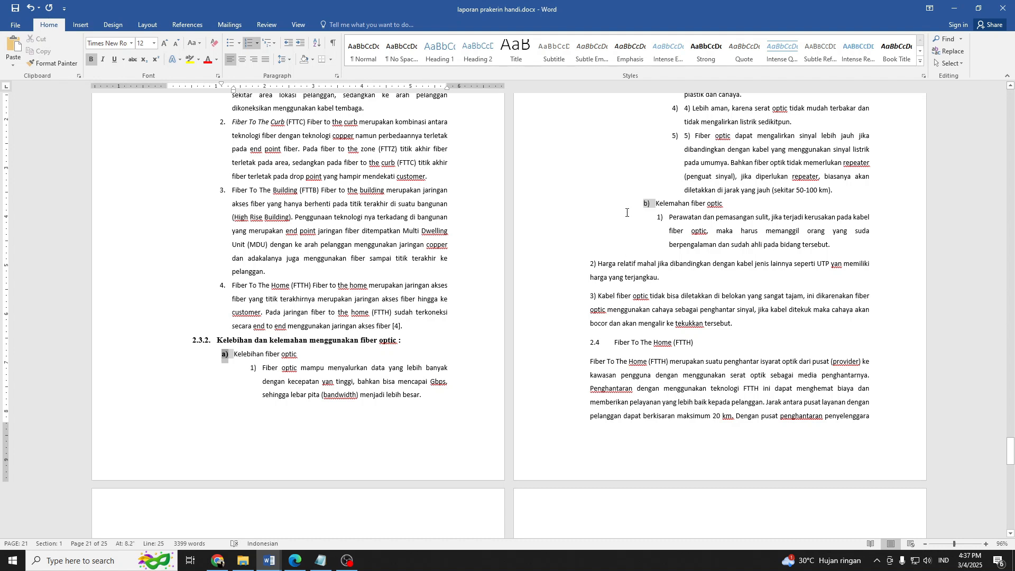
pyautogui.click(670, 222)
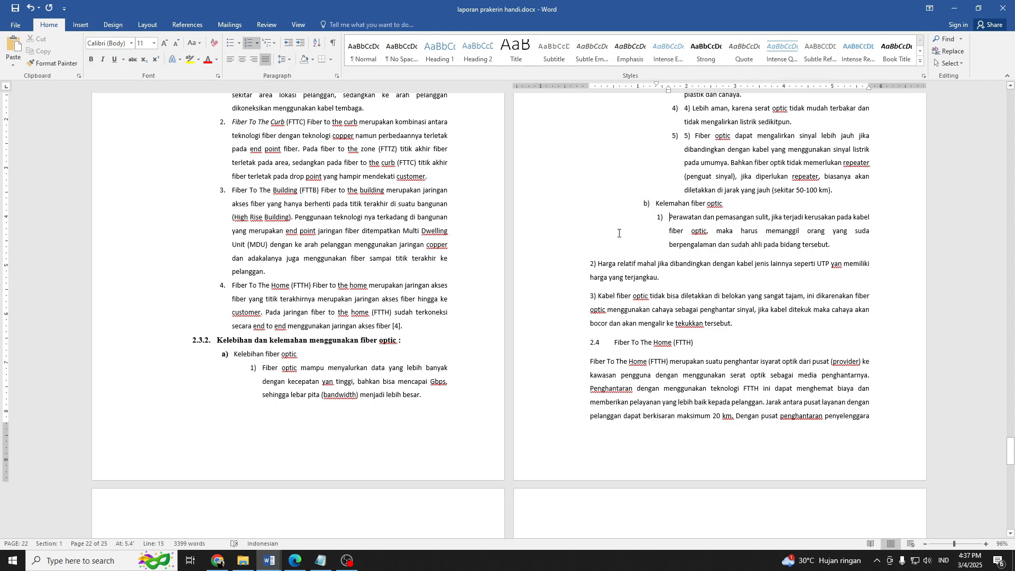
pyautogui.doubleClick(54, 66)
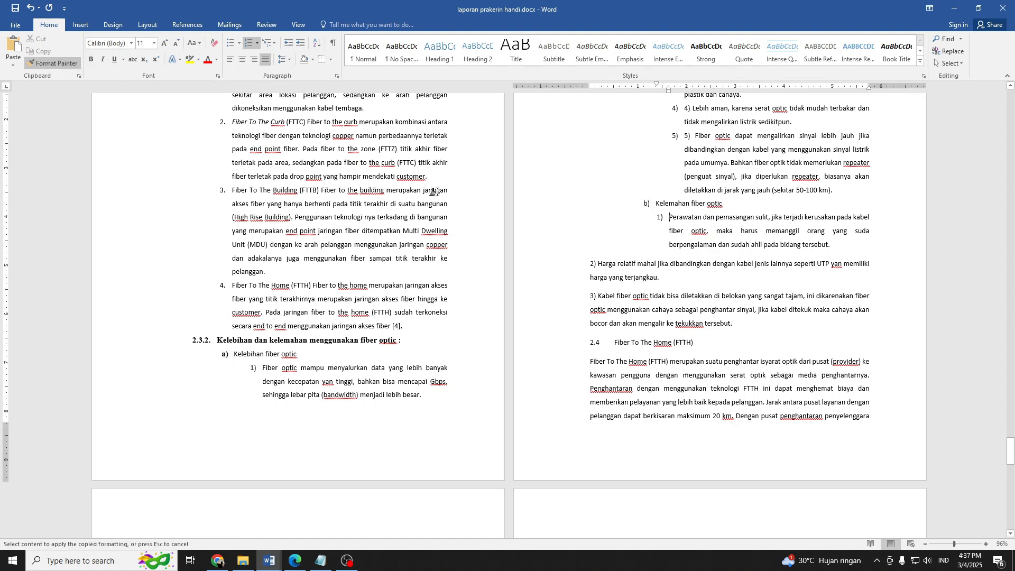
pyautogui.click(615, 257)
pyautogui.click(615, 261)
pyautogui.click(622, 294)
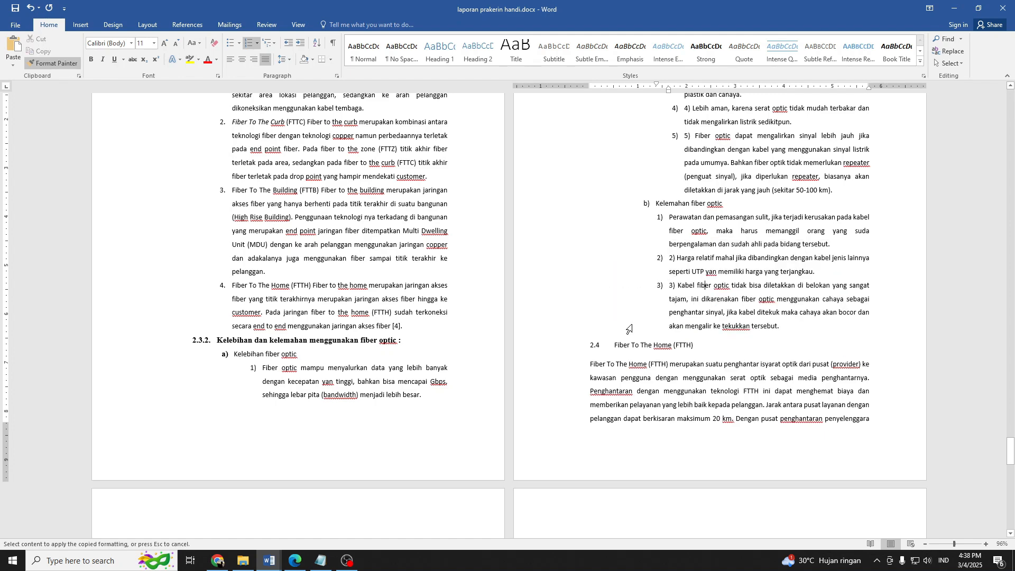
pyautogui.press('Escape')
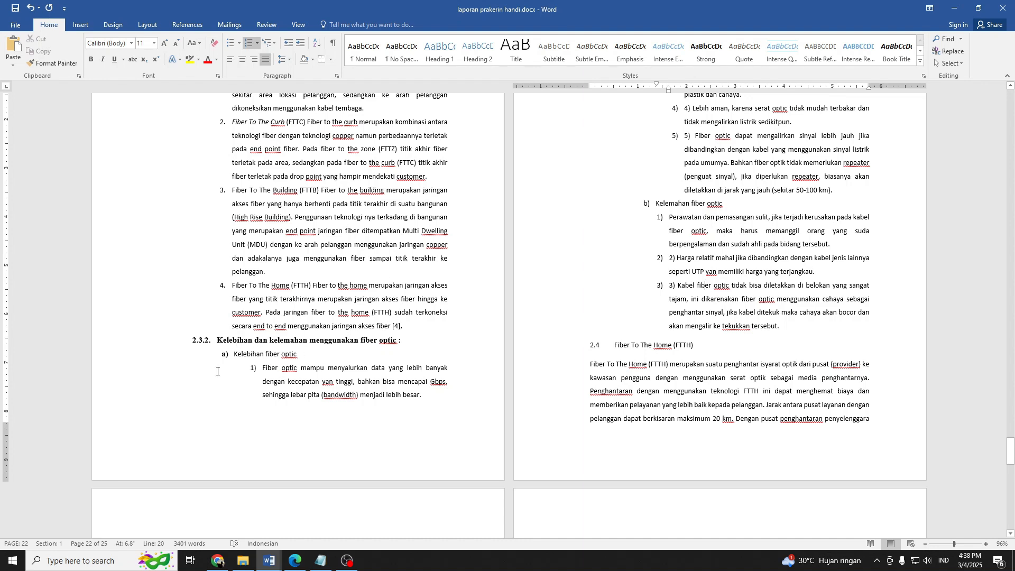
pyautogui.click(261, 366)
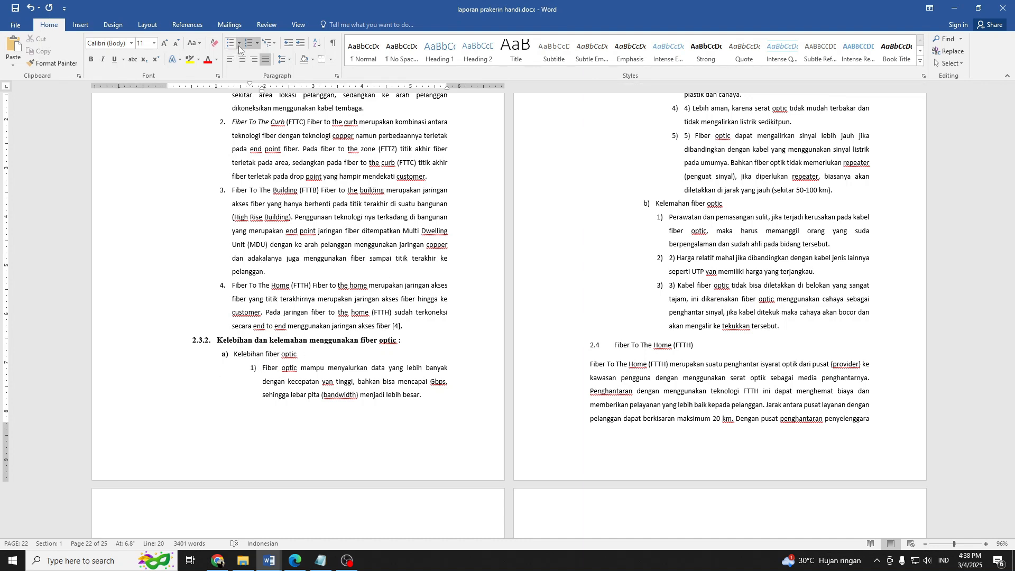
pyautogui.click(239, 43)
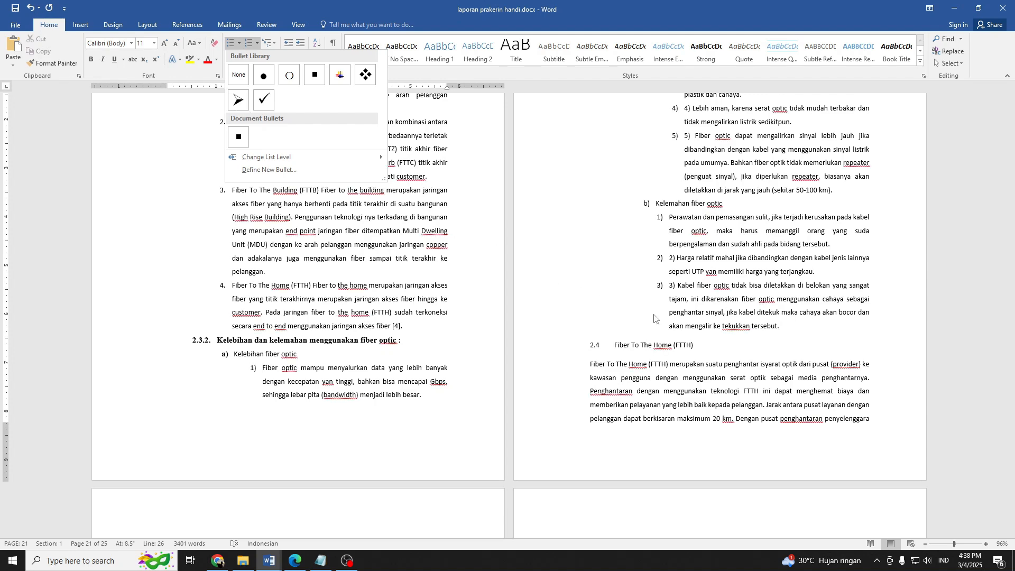
pyautogui.click(742, 318)
# Copy the bold heading formatting of "2.3. Fiber Optic" to the 2.4 heading text "Fiber To The Home (FTTH)".
pyautogui.scroll(-2, 625, 332)
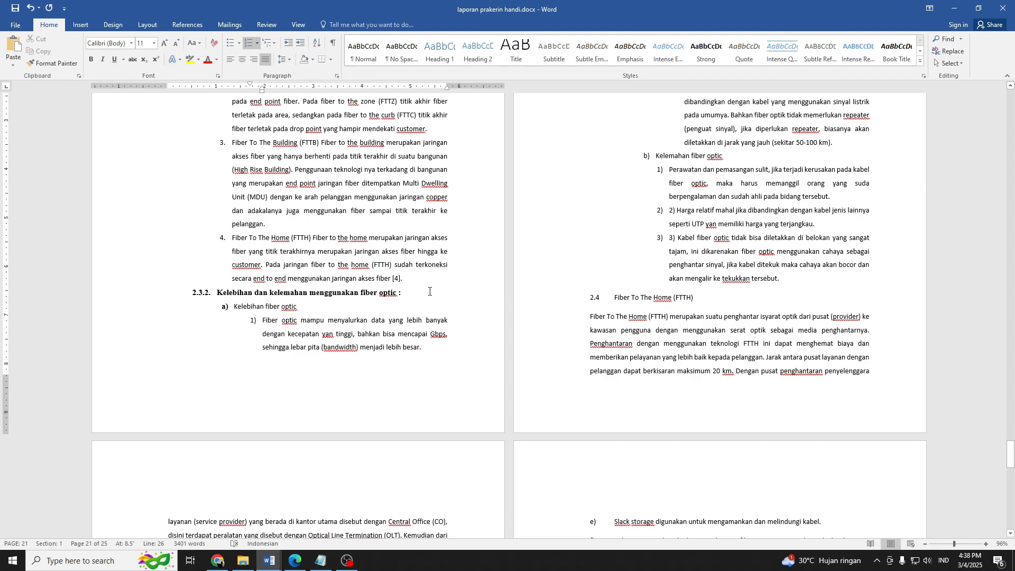
pyautogui.tripleClick(635, 303)
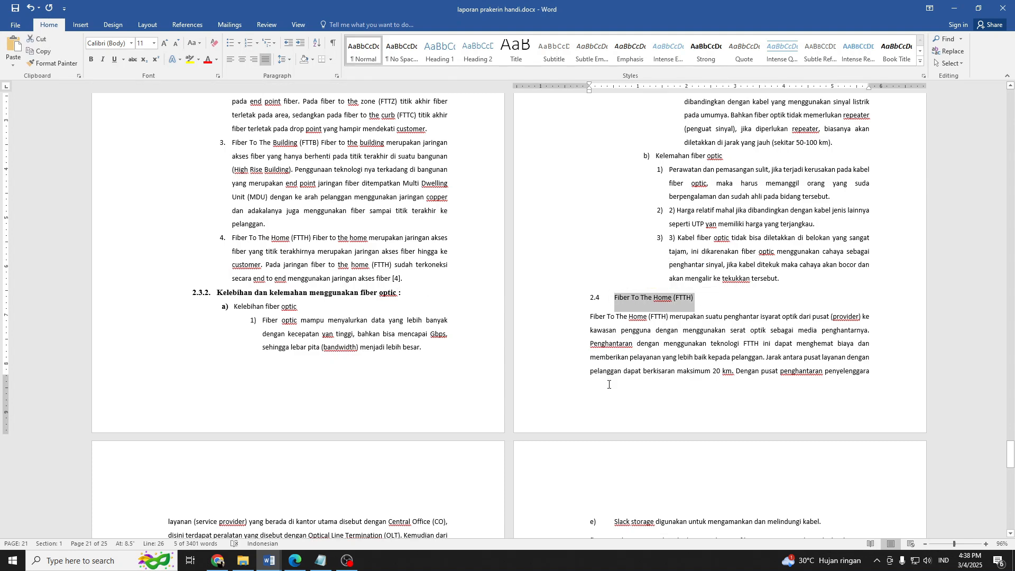
pyautogui.scroll(5, 594, 411)
pyautogui.scroll(1, 594, 410)
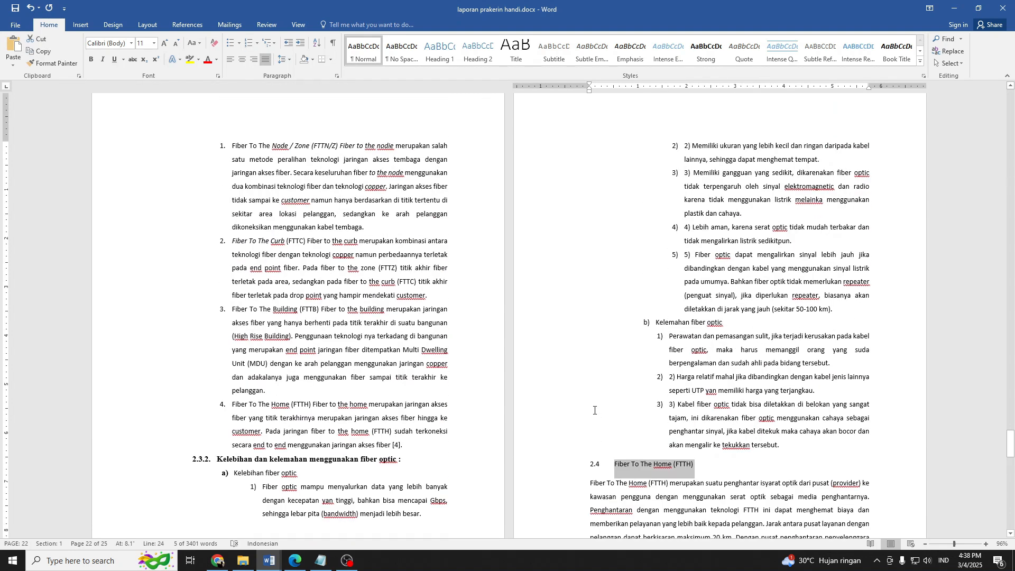
pyautogui.scroll(1, 595, 410)
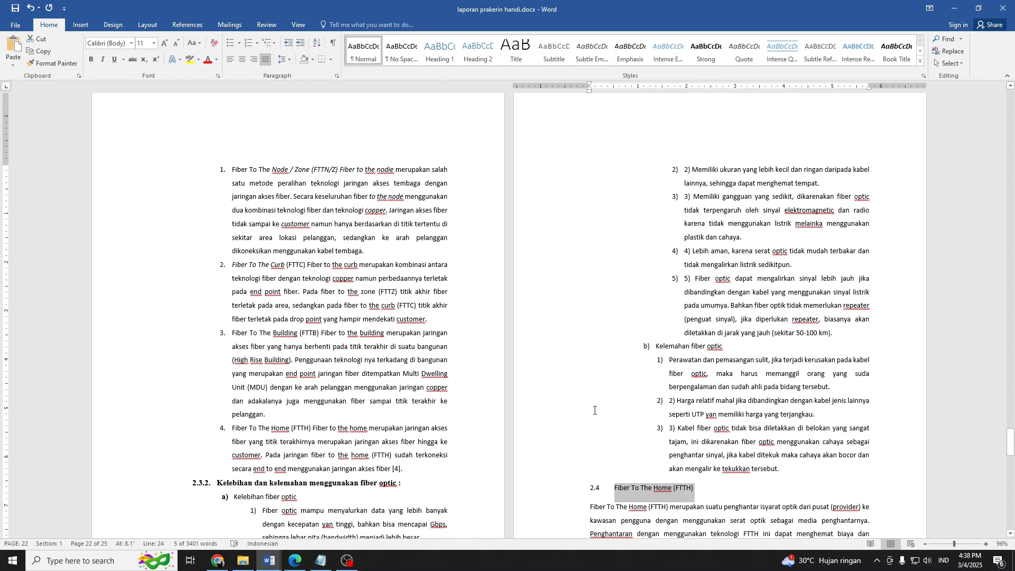
pyautogui.scroll(-5, 594, 411)
pyautogui.scroll(20, 649, 388)
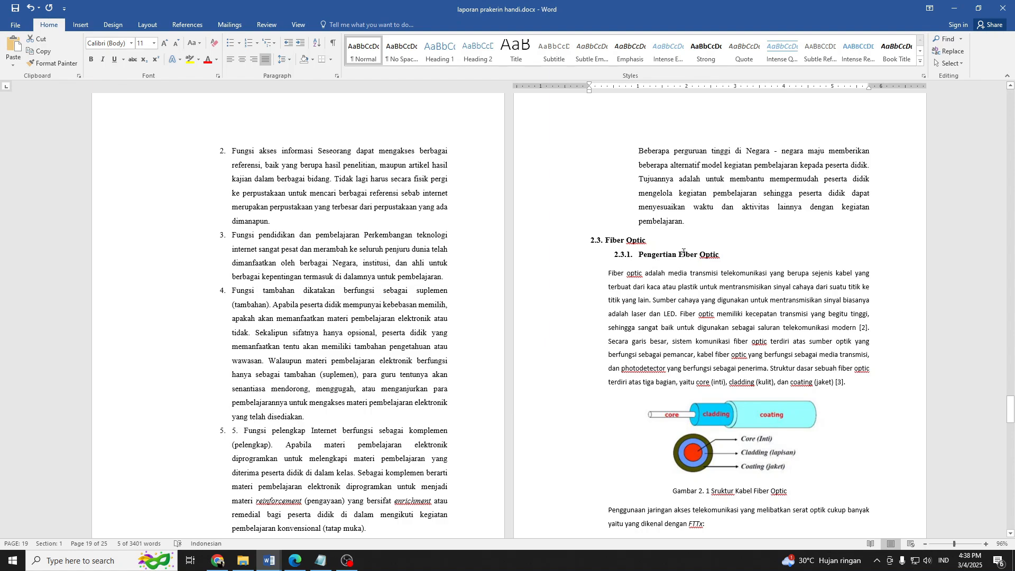
pyautogui.moveTo(649, 241); pyautogui.dragTo(605, 240)
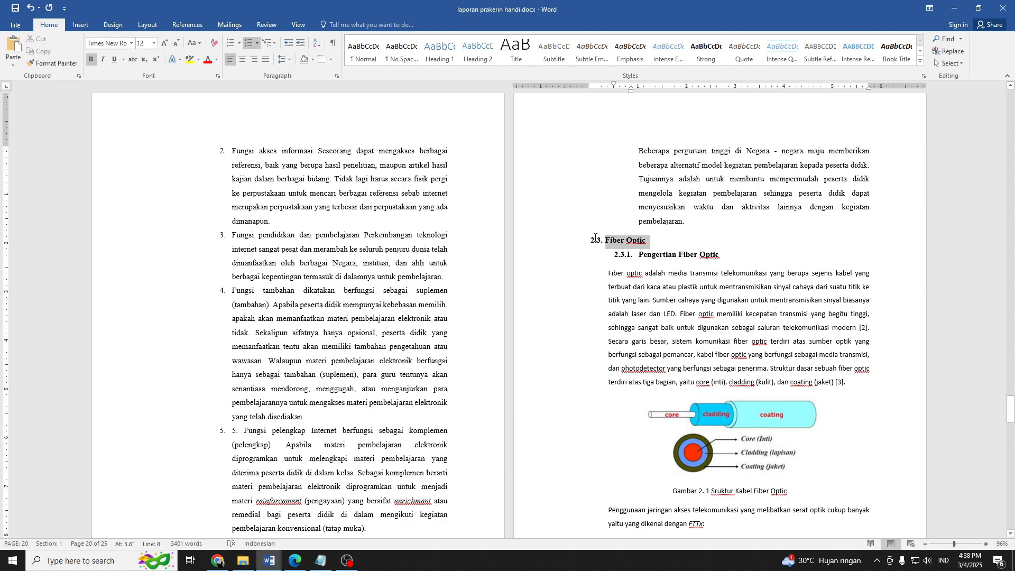
pyautogui.click(47, 64)
pyautogui.scroll(-20, 638, 345)
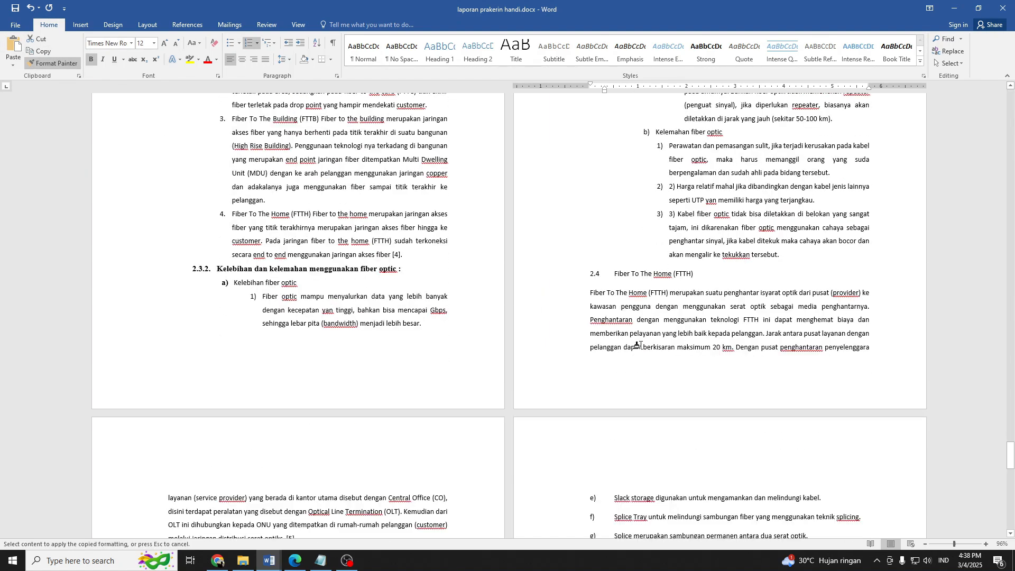
pyautogui.moveTo(699, 274); pyautogui.dragTo(602, 274)
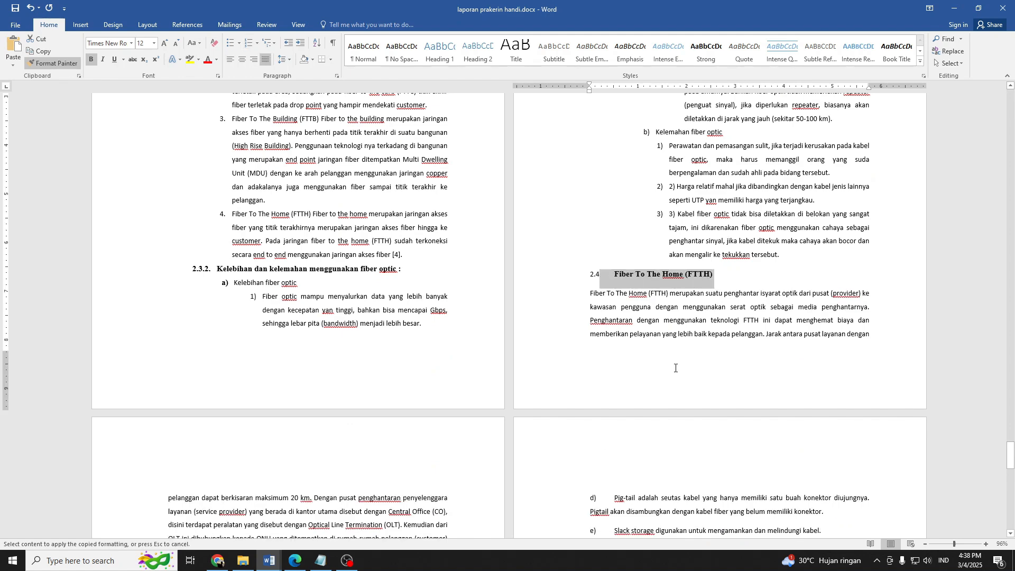
pyautogui.click(634, 310)
pyautogui.hotkey('ctrl', 'z')
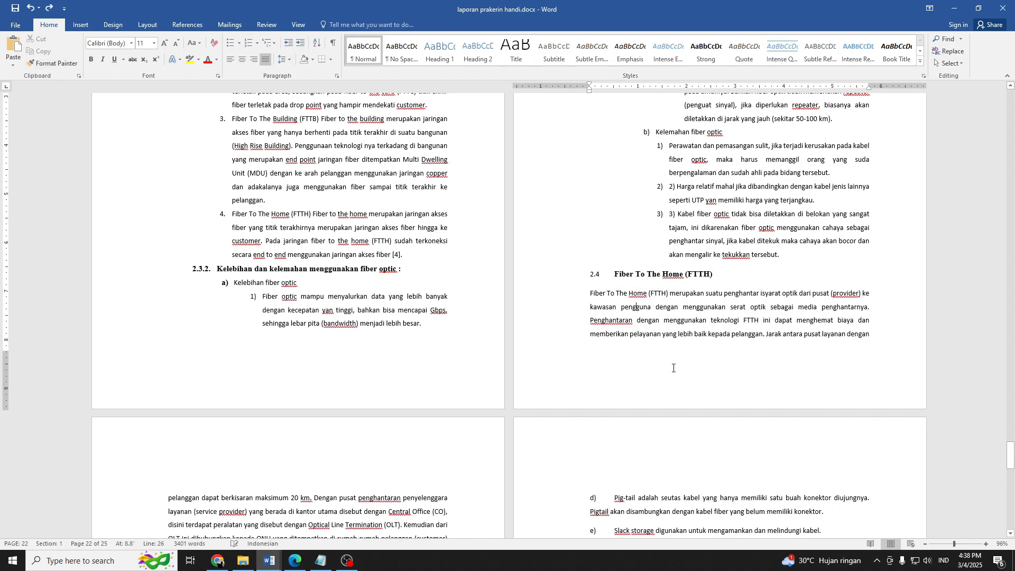
# Select the heading text "Topologi Jaringan FTTH" of section 2.4.1.
pyautogui.scroll(-12, 630, 333)
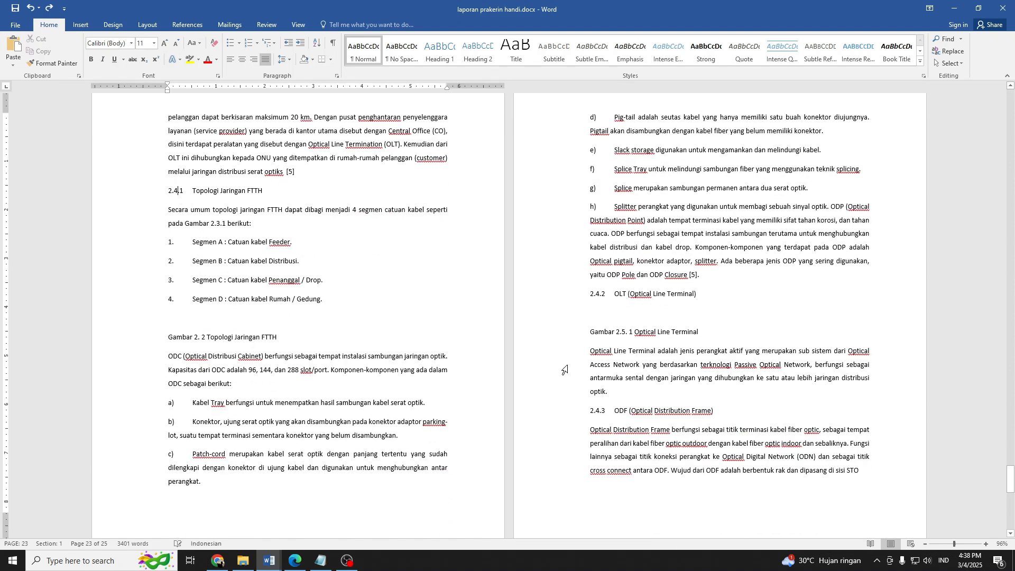
pyautogui.scroll(8, 676, 229)
pyautogui.click(676, 228)
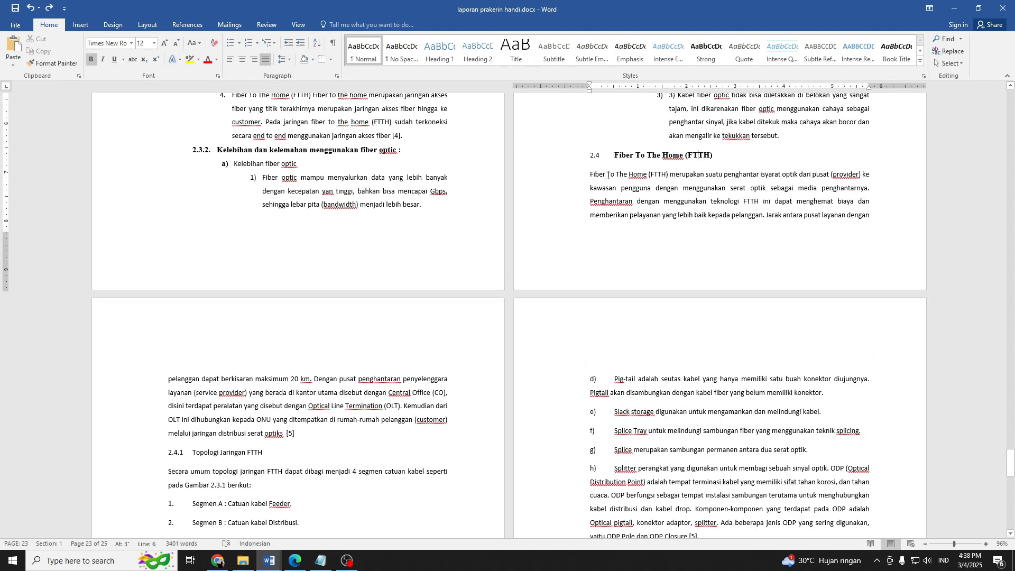
pyautogui.scroll(-1, 197, 461)
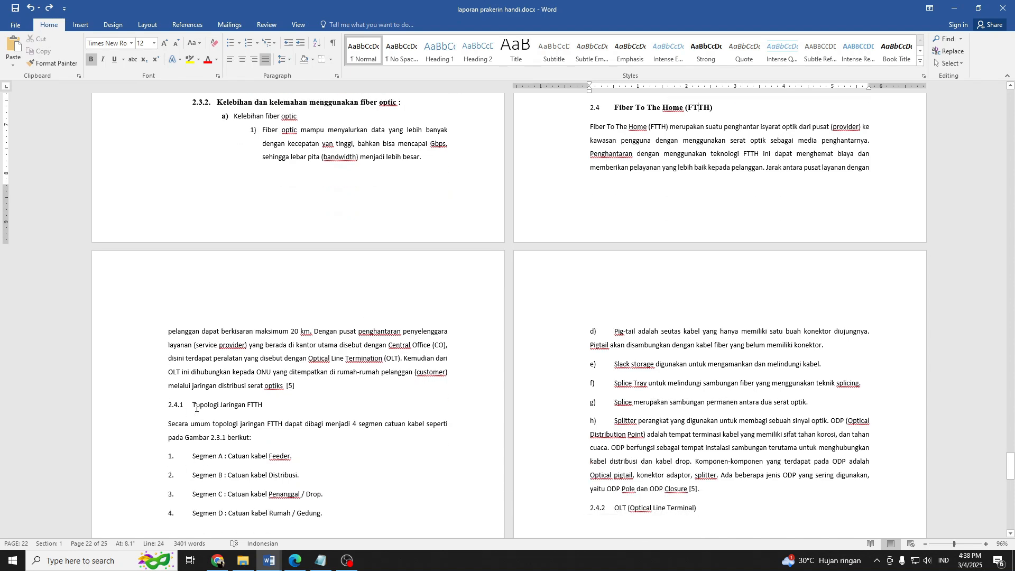
pyautogui.moveTo(194, 408); pyautogui.dragTo(267, 411)
pyautogui.tripleClick(264, 408)
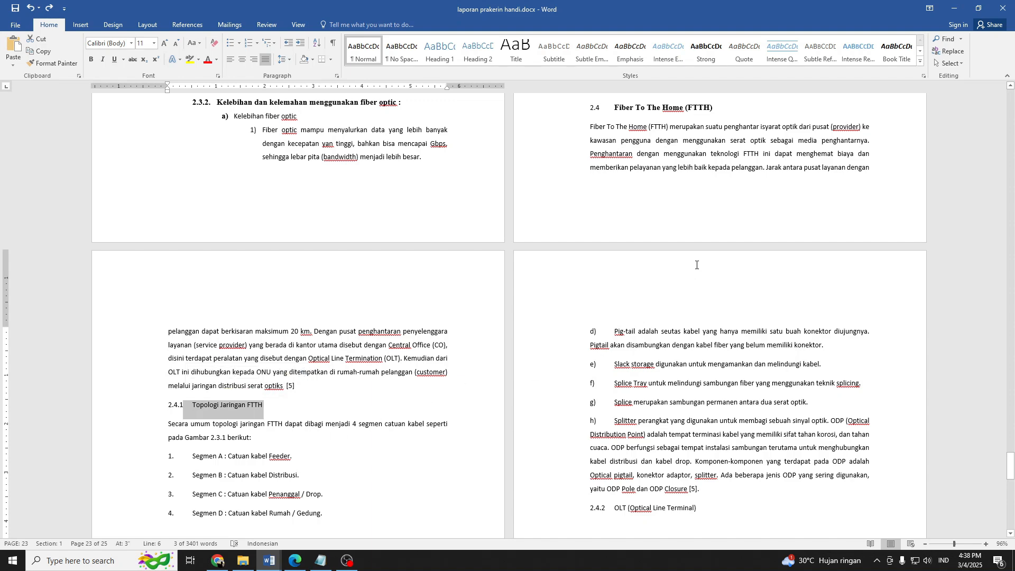
pyautogui.scroll(3, 706, 414)
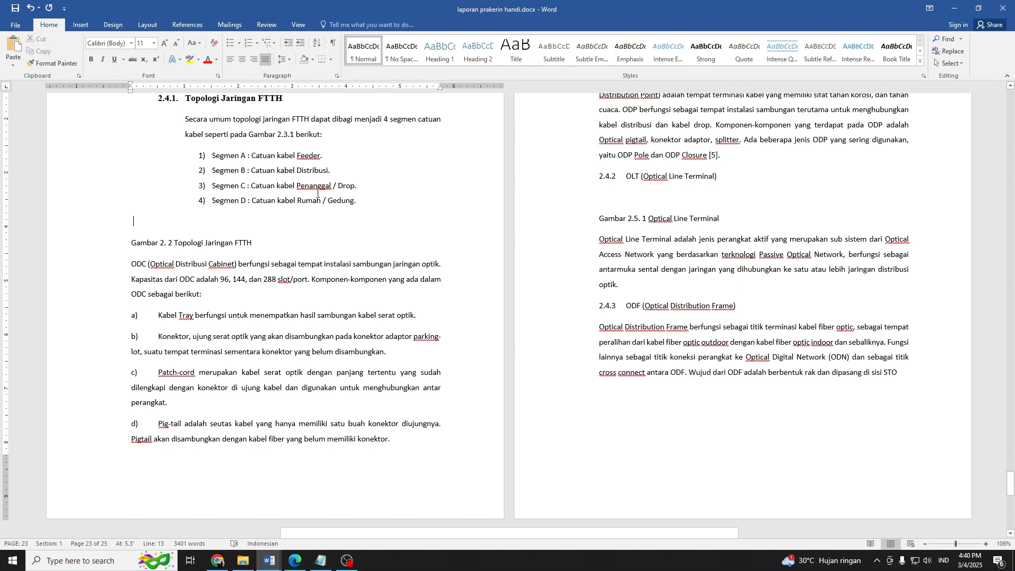
# Place the report side by side with BAB II.pdf in Chrome and go to the diagram in the PDF's section 2.3 Topologi Jaringan FTTH.
pyautogui.scroll(1, 324, 292)
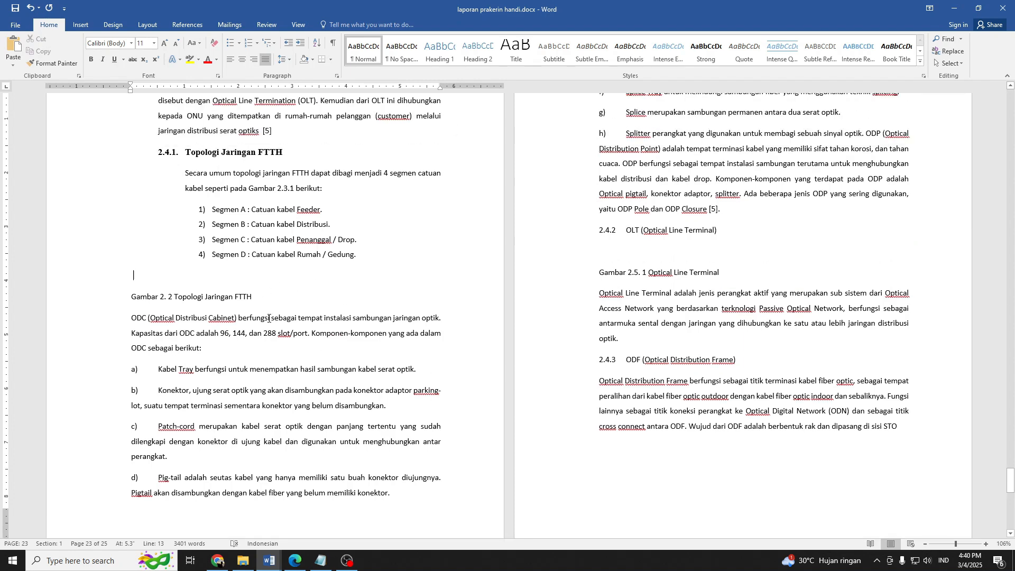
pyautogui.press('super+Right')
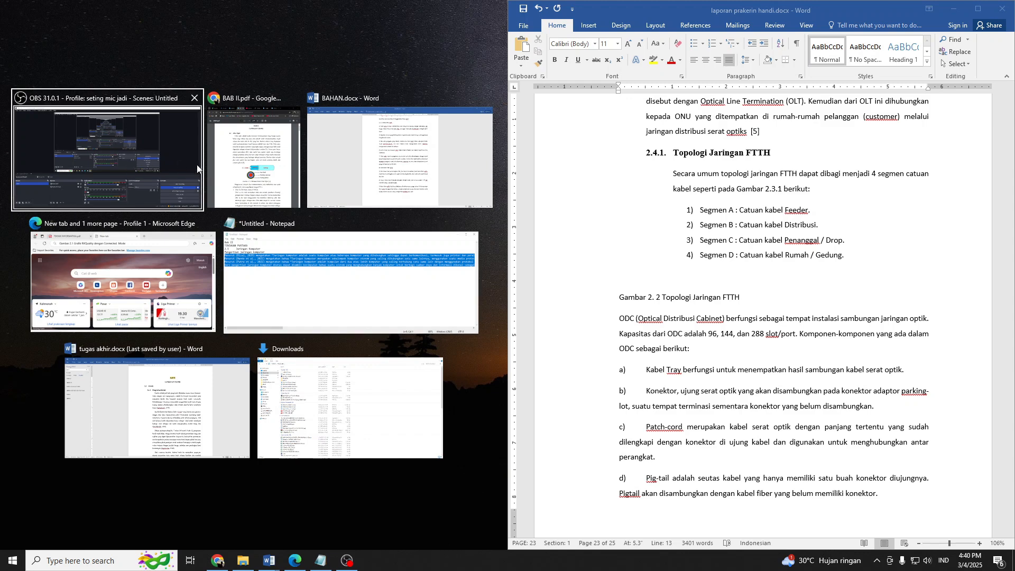
pyautogui.click(146, 173)
pyautogui.click(448, 4)
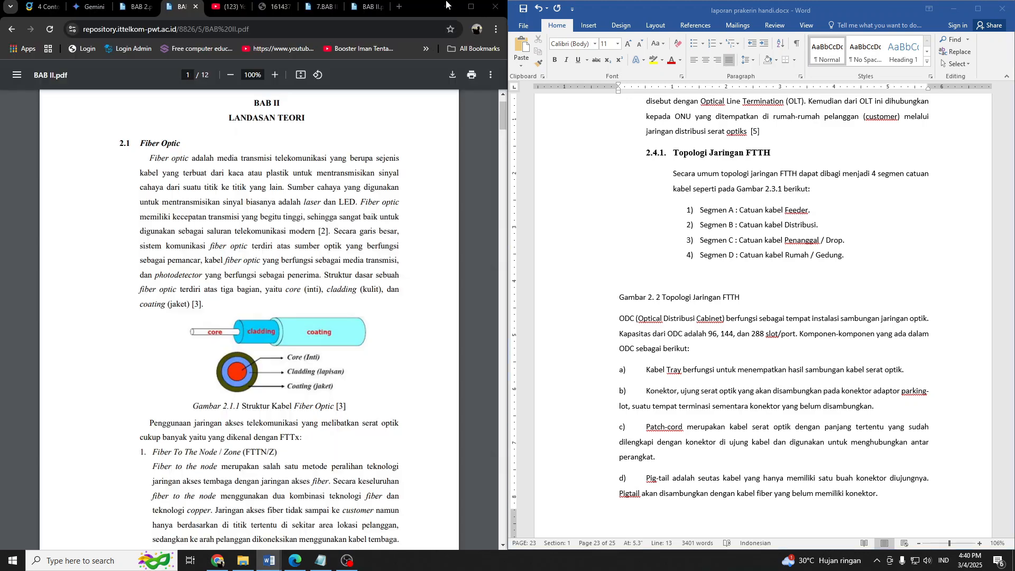
pyautogui.scroll(-20, 228, 236)
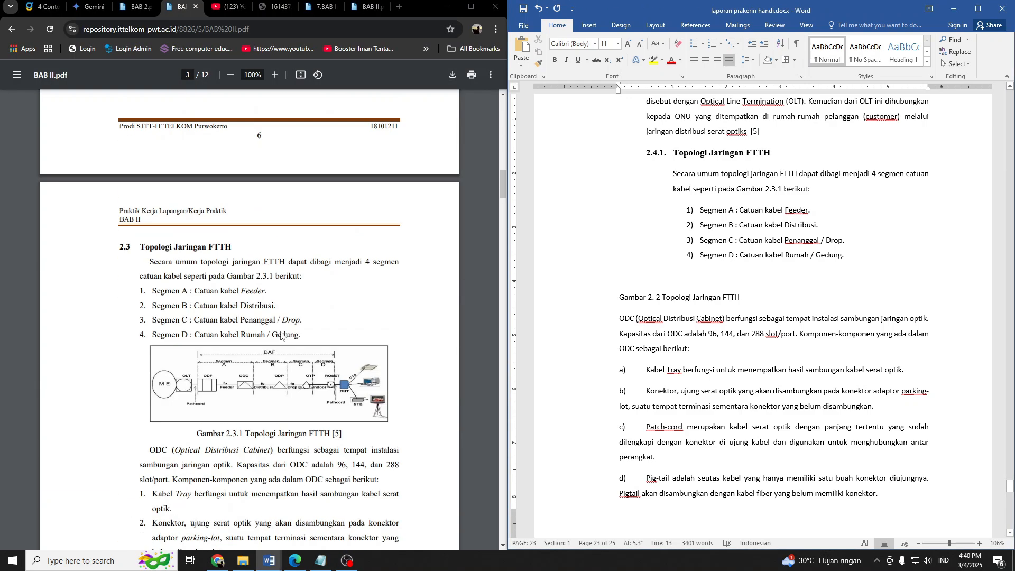
pyautogui.scroll(2, 280, 331)
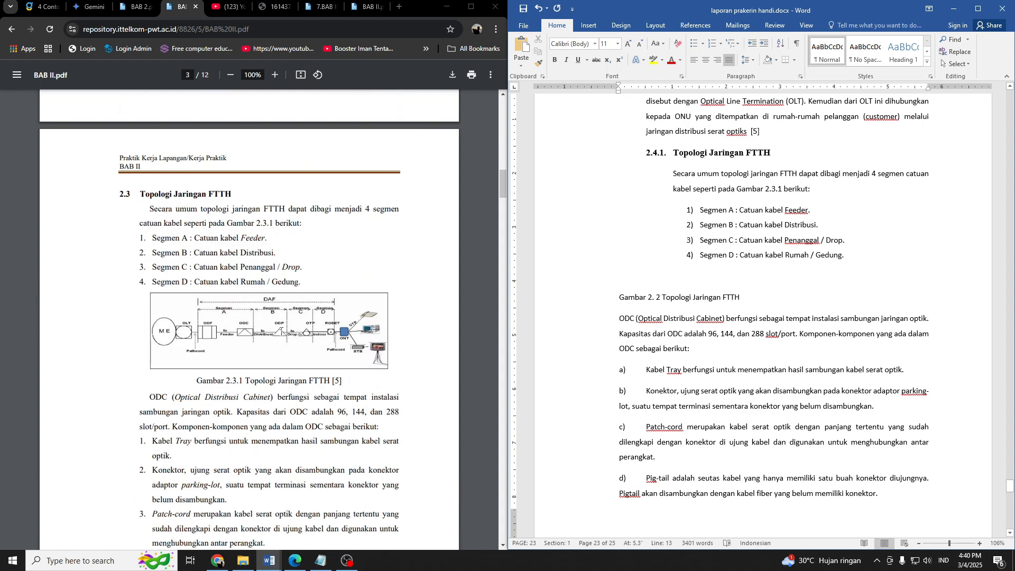
# Capture the FTTH topology diagram from the PDF as a screen snip and paste it before "Segmen D" in section 2.4.1.
pyautogui.press('super+shift+s')
pyautogui.moveTo(148, 290)
pyautogui.mouseDown()
pyautogui.moveTo(414, 365)
pyautogui.moveTo(388, 371)
pyautogui.mouseUp()
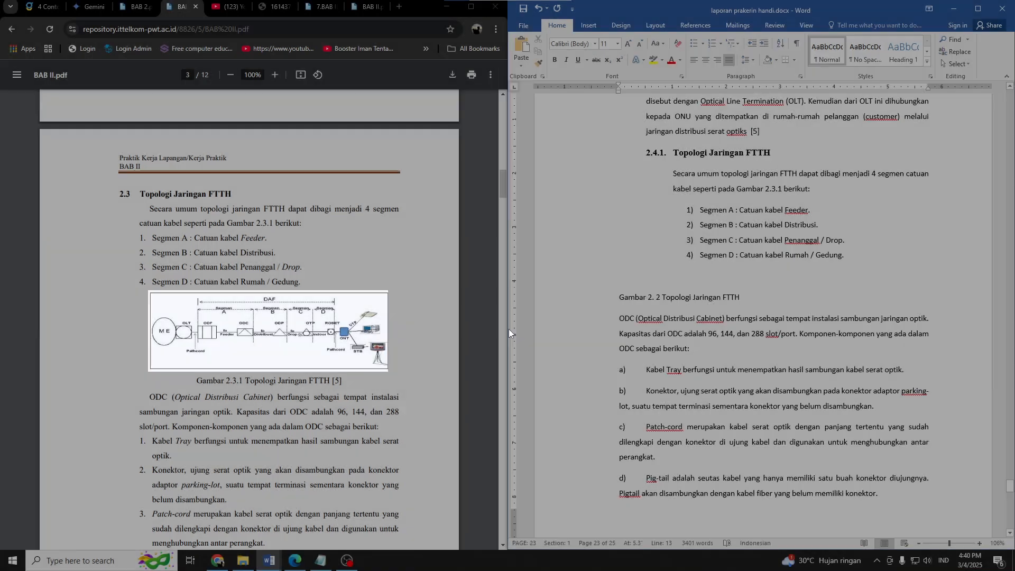
pyautogui.click(641, 270)
pyautogui.hotkey('ctrl', 'v')
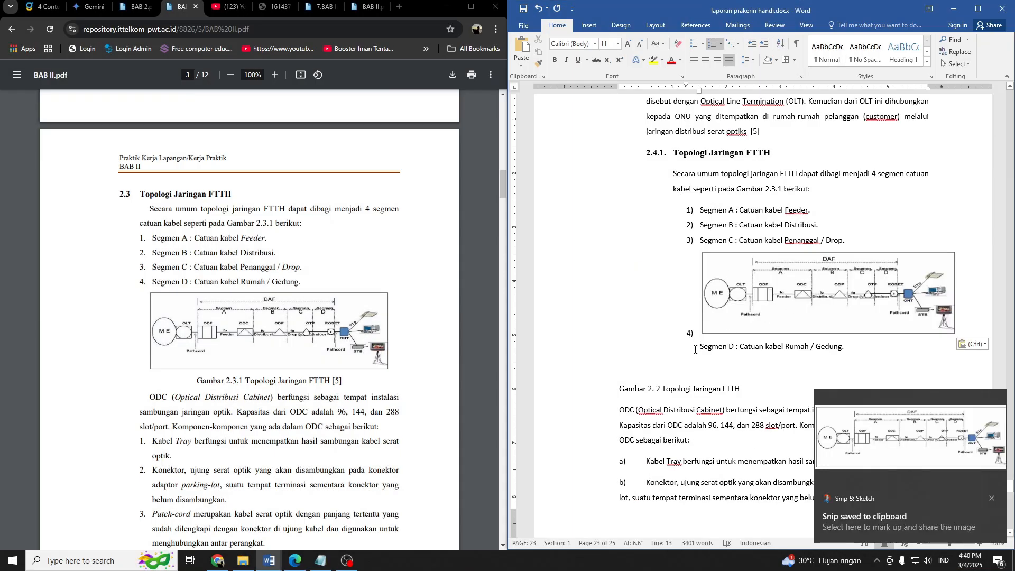
# In the maximized report window, remove the 4) numbering from the pasted diagram's paragraph and center it.
pyautogui.click(705, 330)
pyautogui.click(979, 8)
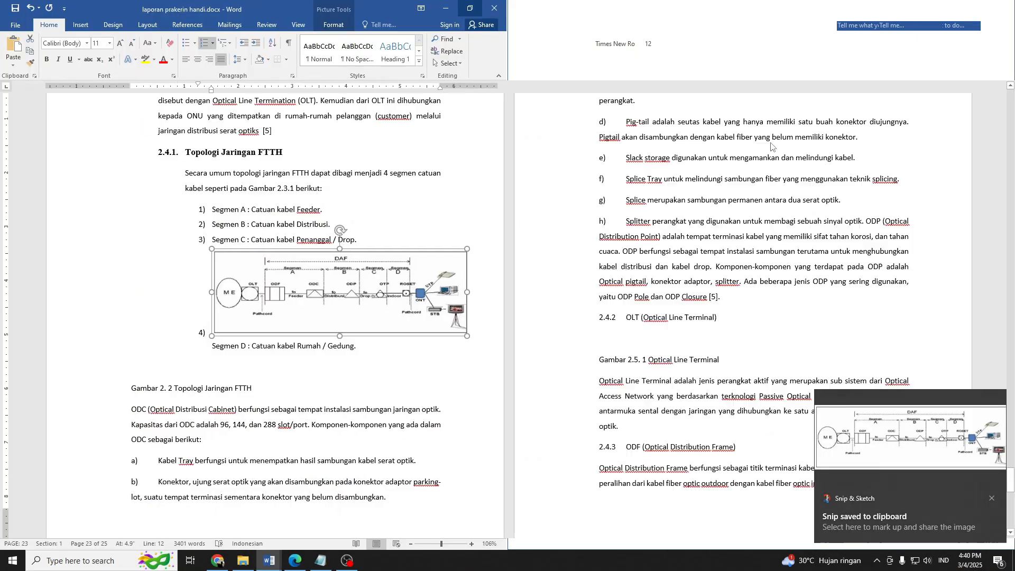
pyautogui.click(209, 331)
pyautogui.press('BackSpace')
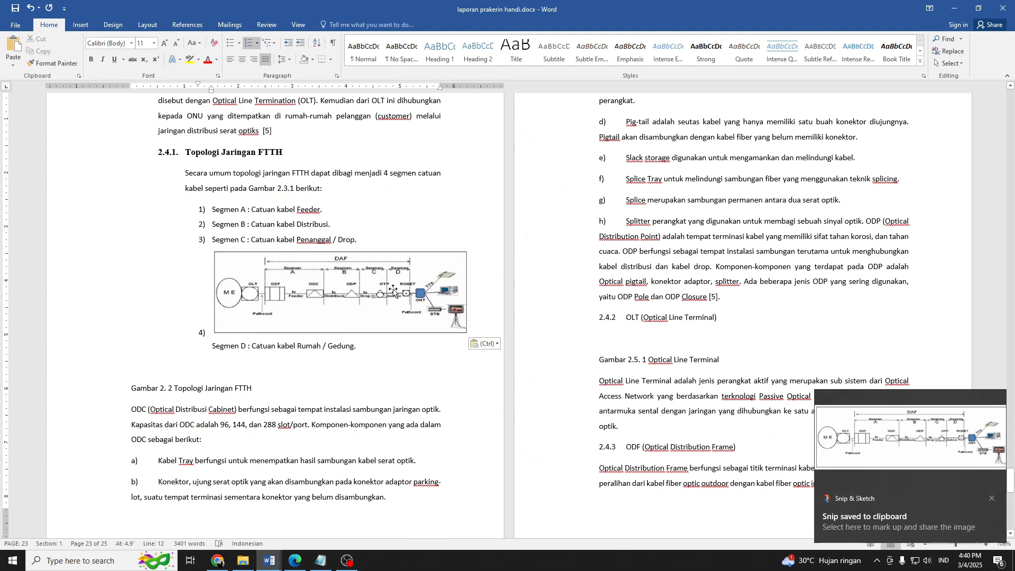
pyautogui.click(333, 285)
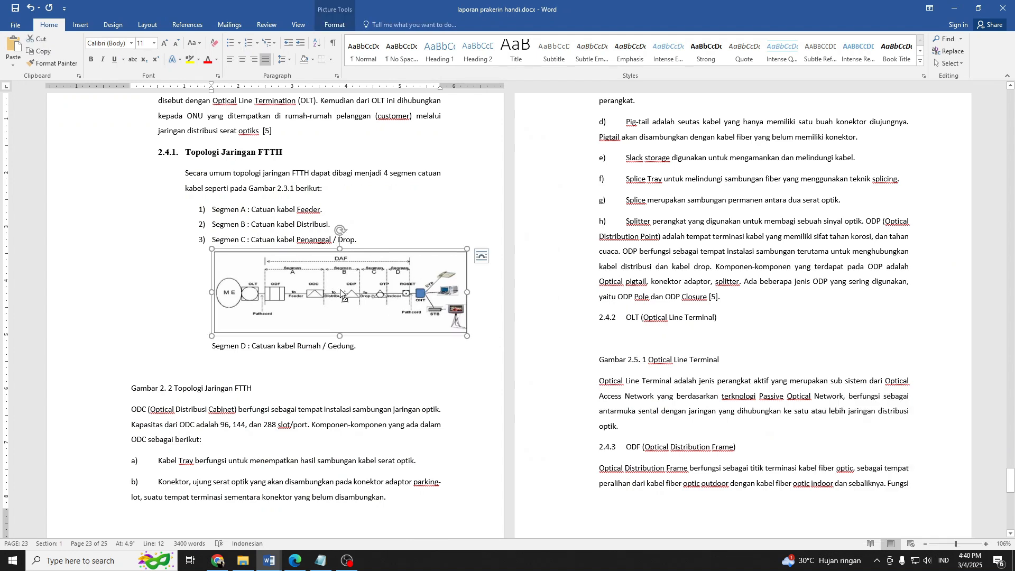
pyautogui.hotkey('ctrl', 'e')
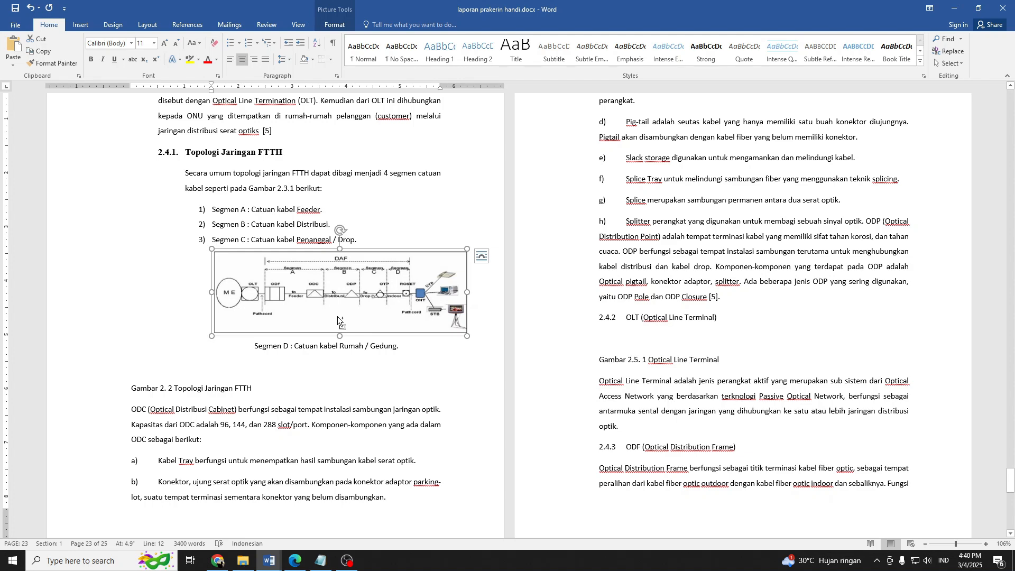
# Delete the line "Segmen D : Catuan kabel Rumah / Gedung." beneath the topology diagram.
pyautogui.scroll(-2, 339, 314)
pyautogui.click(283, 343)
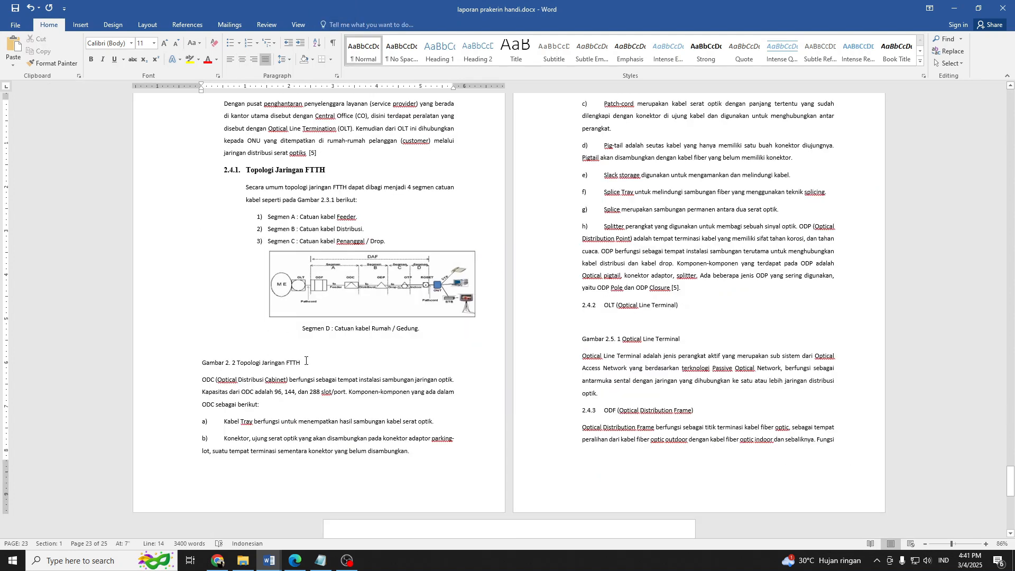
pyautogui.tripleClick(391, 334)
pyautogui.hotkey('ctrl', 'c')
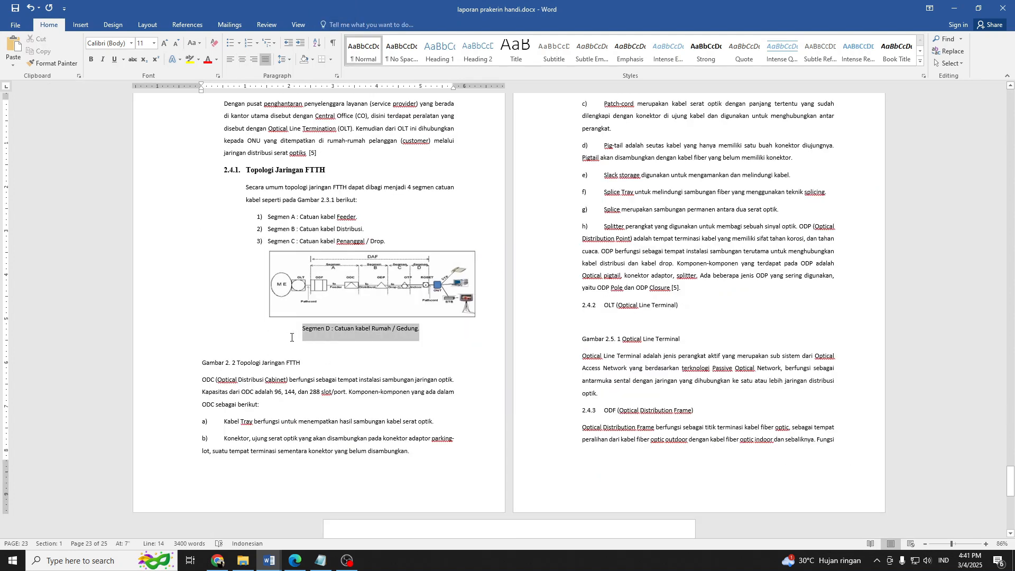
pyautogui.press('Delete')
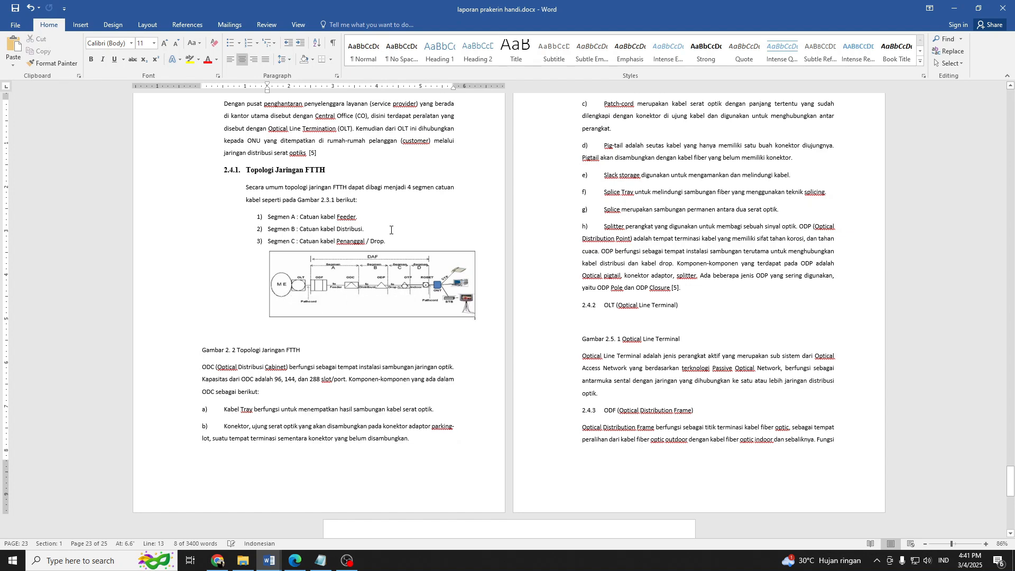
# Reinsert "Segmen D : Catuan kabel Rumah / Gedung." as item 4) between the Segmen C line and the topology diagram.
pyautogui.click(392, 245)
pyautogui.press('Return')
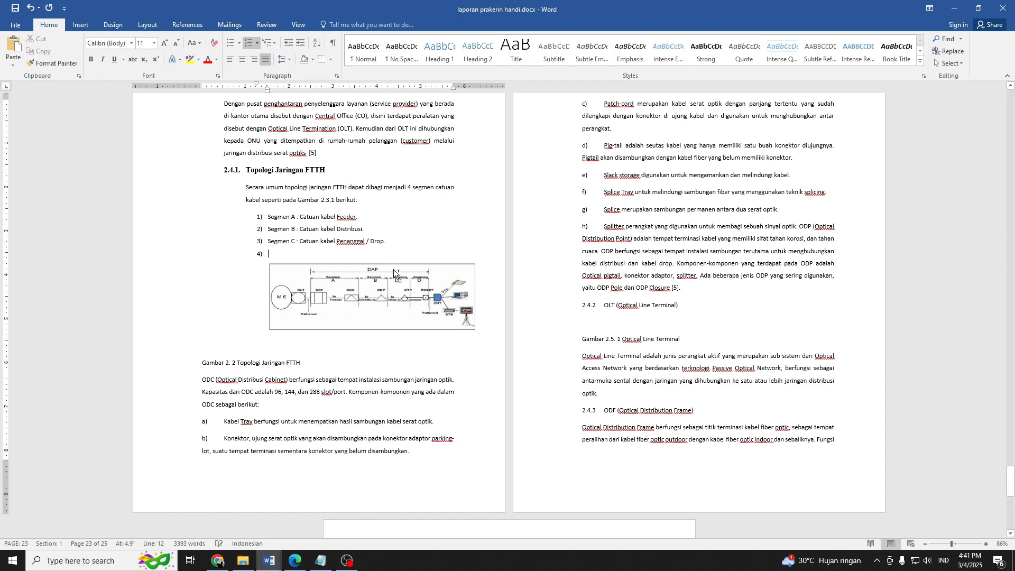
pyautogui.hotkey('ctrl', 'v')
# Set the topology diagram's wrapping to In Front of Text and add three blank lines before the "Gambar 2. 2 Topologi Jaringan FTTH" caption.
pyautogui.scroll(-3, 326, 341)
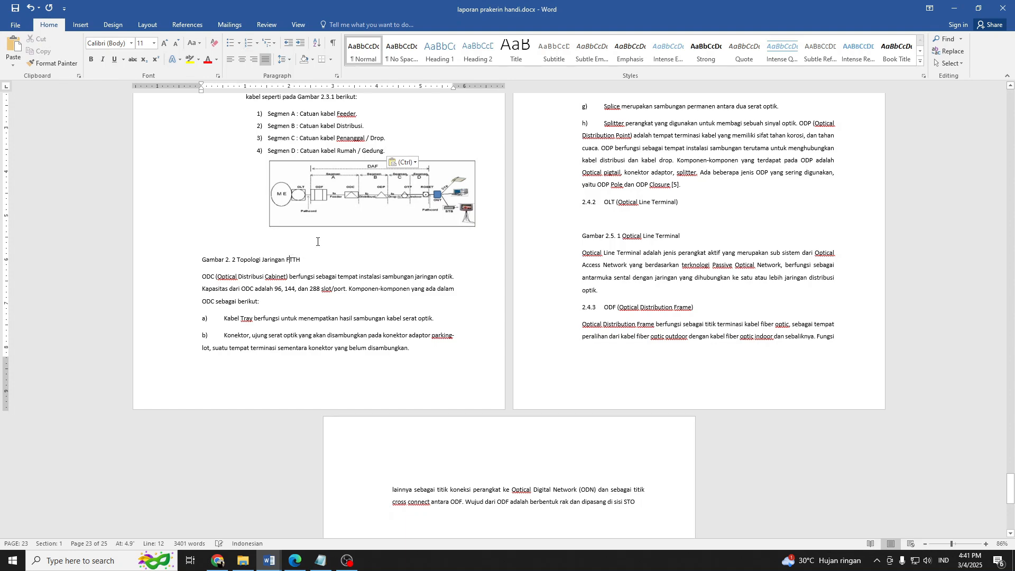
pyautogui.click(325, 209)
pyautogui.click(490, 167)
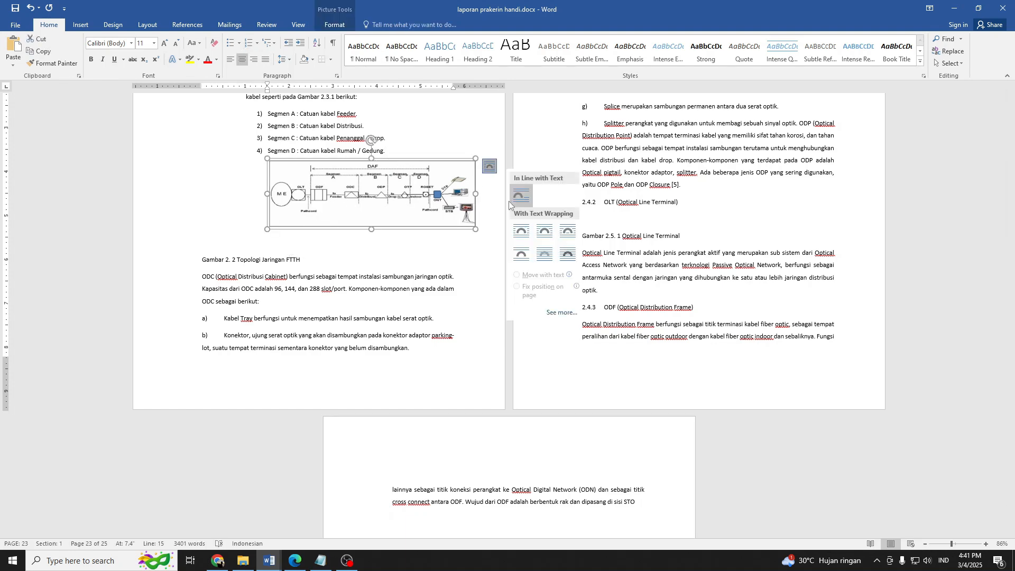
pyautogui.click(567, 254)
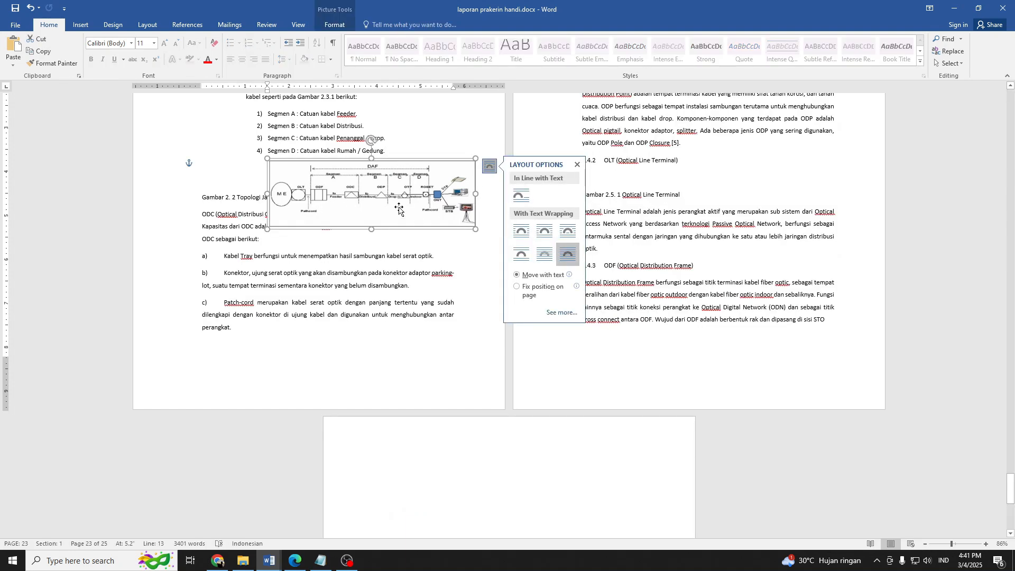
pyautogui.click(199, 200)
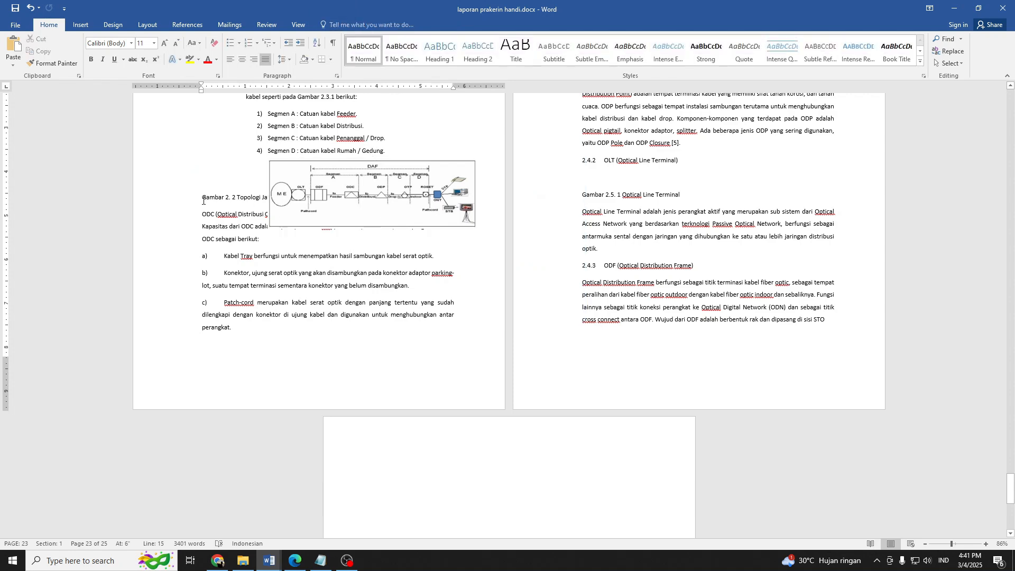
pyautogui.press('Return')
pyautogui.press('Return')
pyautogui.press('Return')
# Shift the topology diagram left toward the page's centre and indent its caption with three tabs.
pyautogui.click(373, 197)
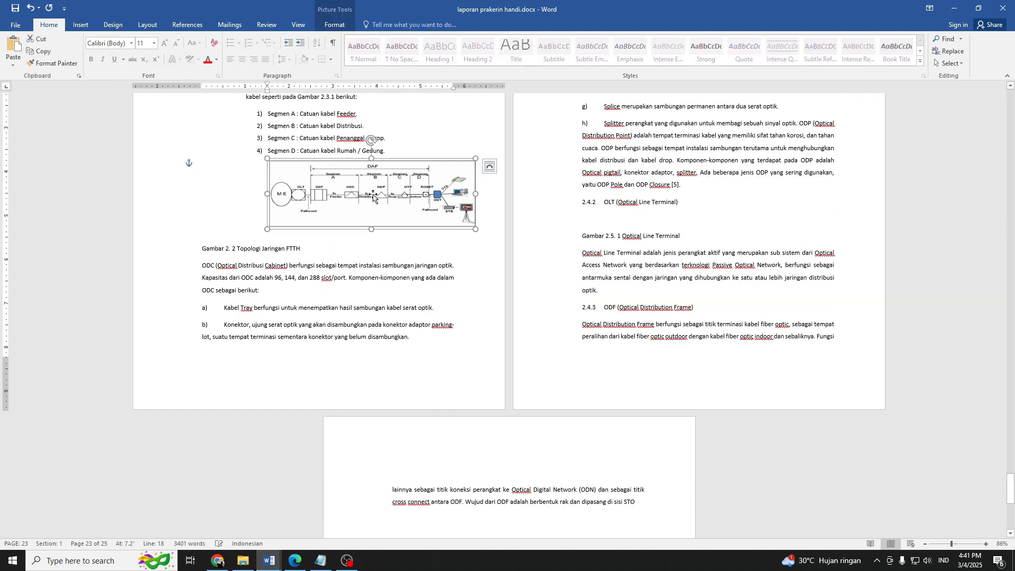
pyautogui.moveTo(373, 196); pyautogui.dragTo(276, 216)
pyautogui.click(206, 249)
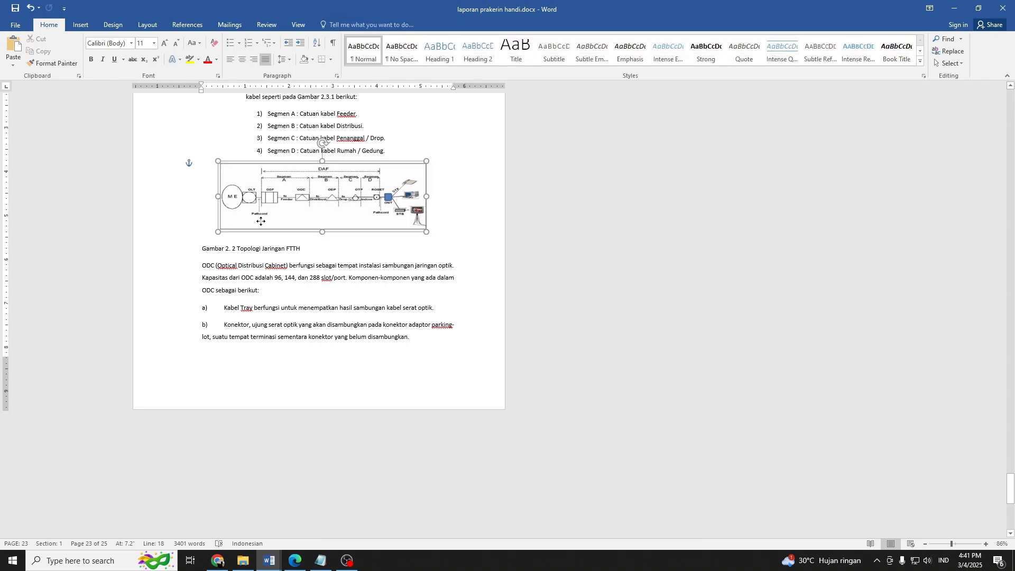
pyautogui.click(202, 249)
pyautogui.hotkey('ctrl', 'z')
pyautogui.hotkey('ctrl', 'z')
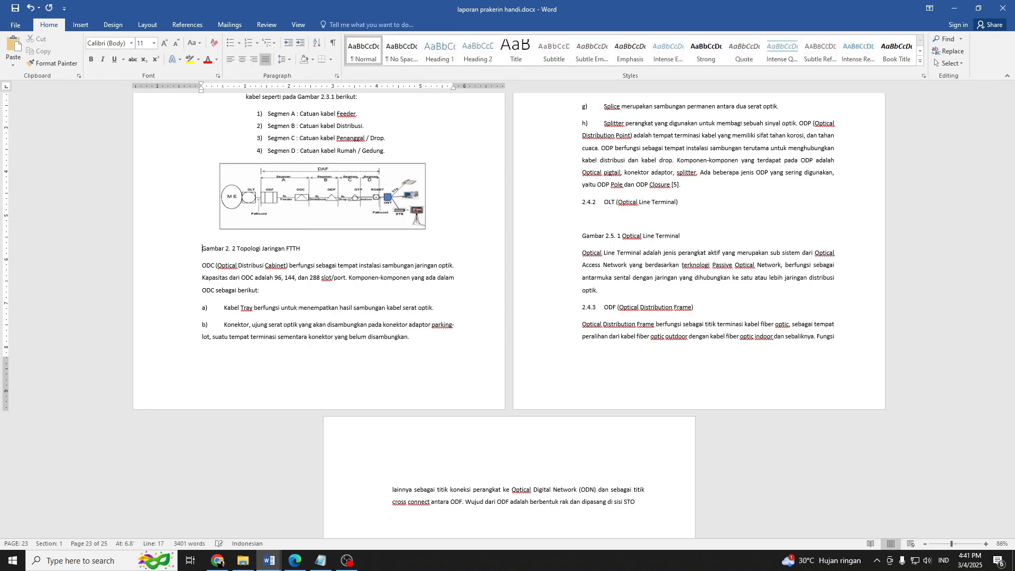
pyautogui.press('Tab')
pyautogui.press('Tab')
pyautogui.press('Tab')
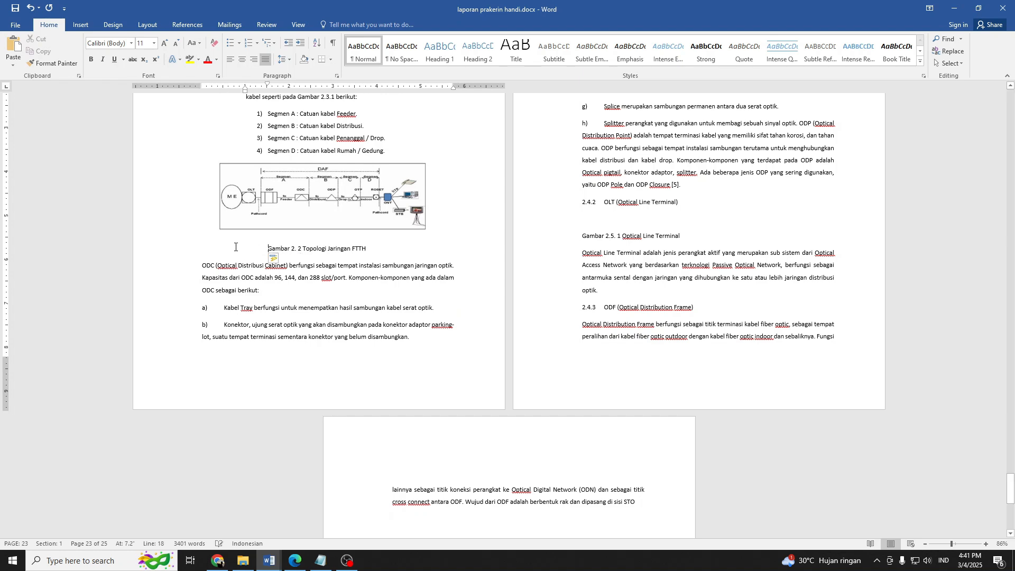
# Change the topology diagram's text wrapping to Tight and keep it centred above its caption.
pyautogui.click(333, 213)
pyautogui.click(440, 168)
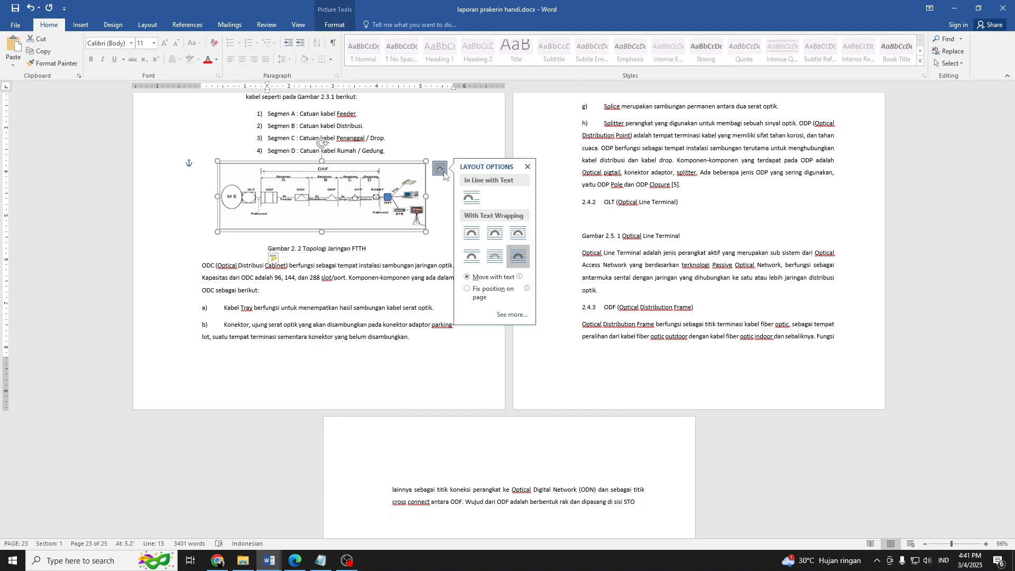
pyautogui.click(492, 244)
pyautogui.moveTo(296, 195)
pyautogui.mouseDown()
pyautogui.moveTo(317, 195)
pyautogui.moveTo(297, 196)
pyautogui.mouseUp()
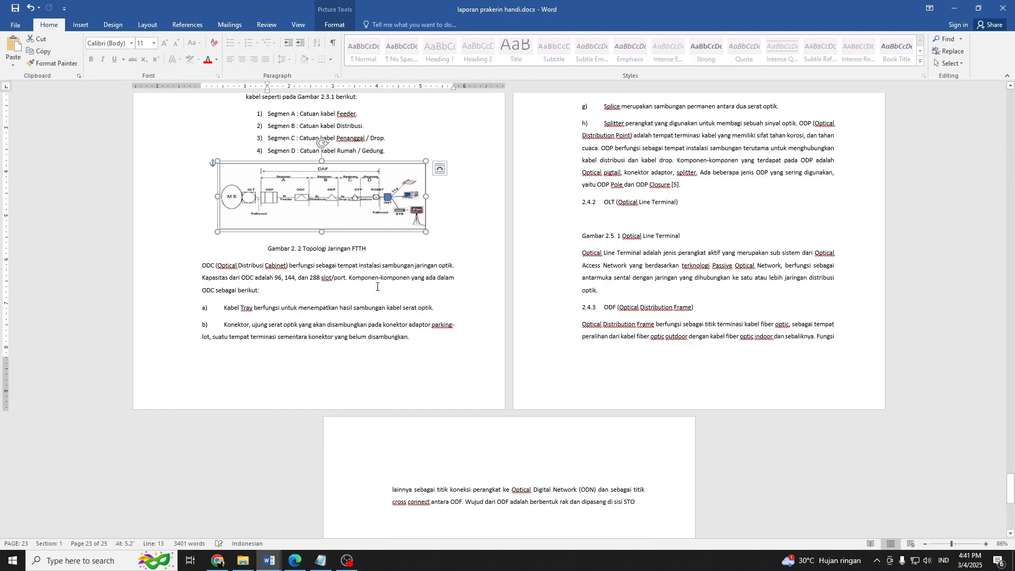
# Compare the report's section 2.4.1 layout with the figure and ODC list in section 2.3 of BAB II.pdf in Chrome.
pyautogui.keyDown('ctrl'); pyautogui.scroll(3, 377, 286); pyautogui.keyUp('ctrl')
pyautogui.keyDown('ctrl'); pyautogui.scroll(-2, 370, 292); pyautogui.keyUp('ctrl')
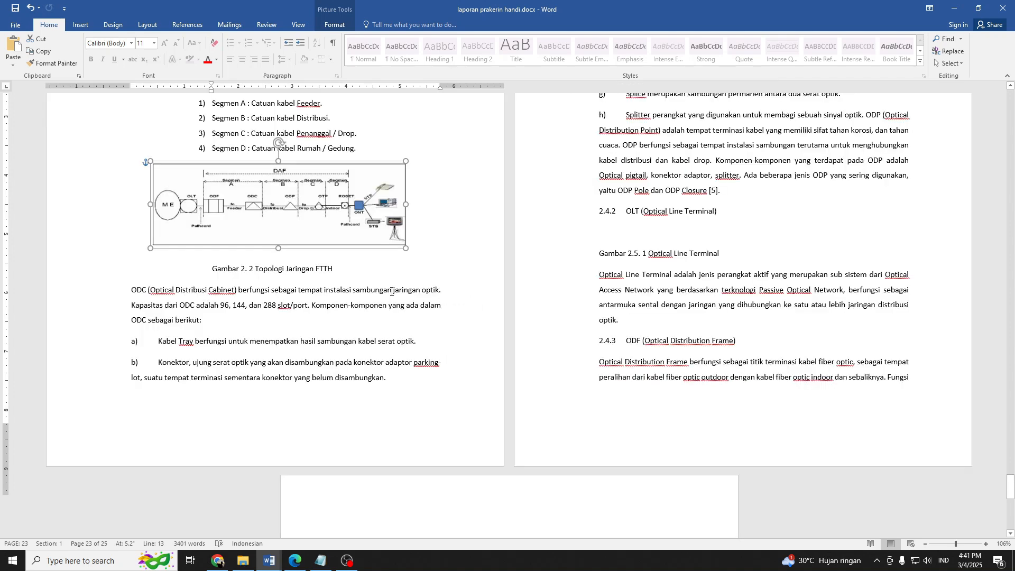
pyautogui.scroll(3, 386, 292)
pyautogui.scroll(-3, 389, 291)
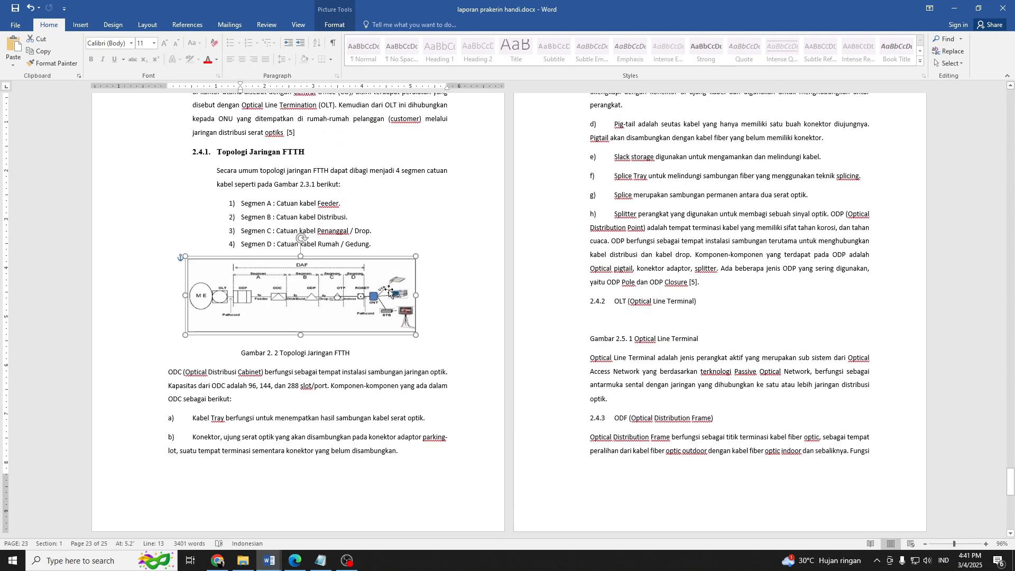
pyautogui.scroll(2, 258, 289)
pyautogui.click(217, 561)
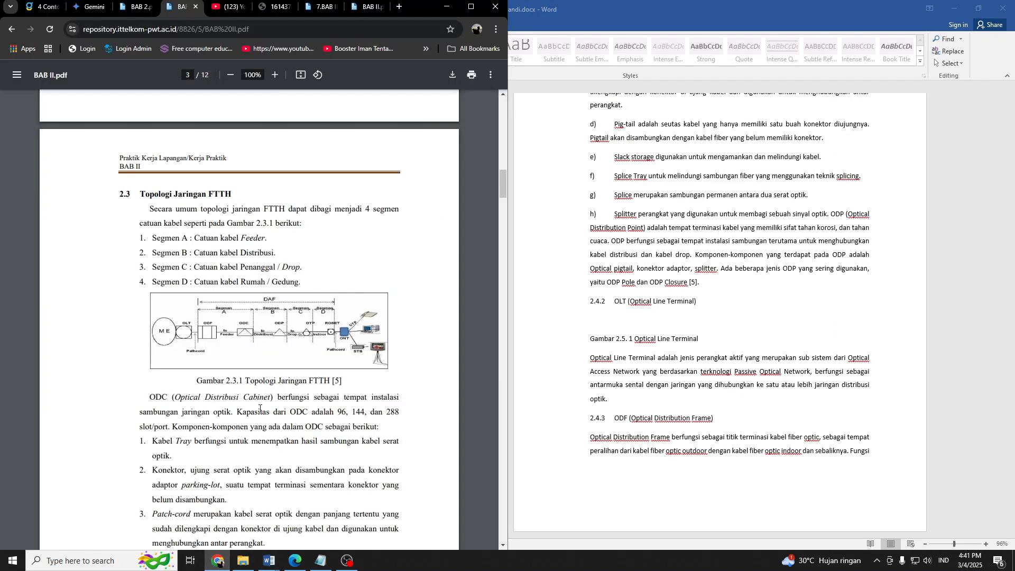
pyautogui.scroll(-7, 264, 377)
pyautogui.scroll(5, 264, 377)
pyautogui.click(631, 349)
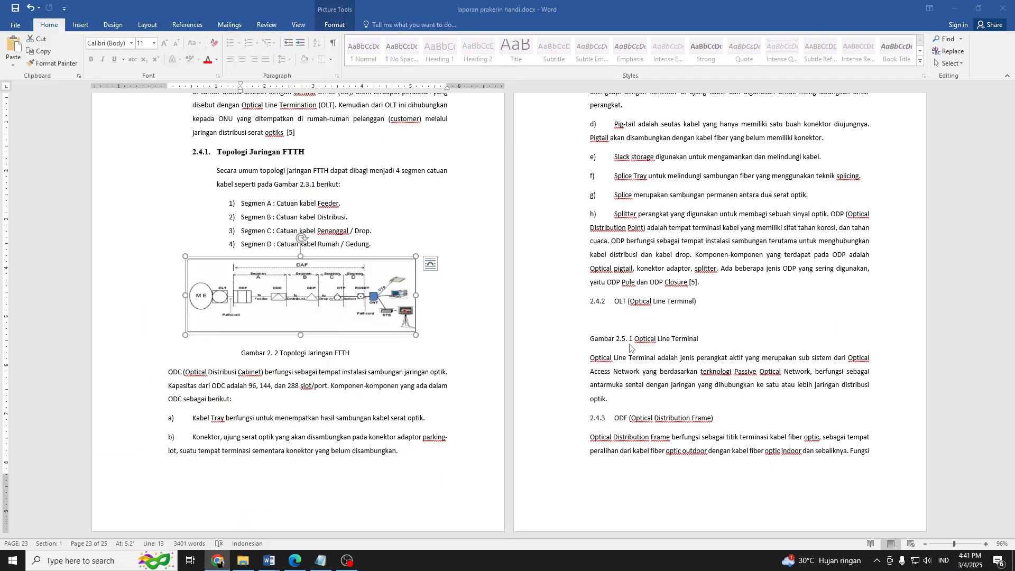
# Indent the ODC paragraph and its component items a) to h) to the 1-inch ruler mark, and save the document.
pyautogui.moveTo(171, 375); pyautogui.dragTo(702, 338)
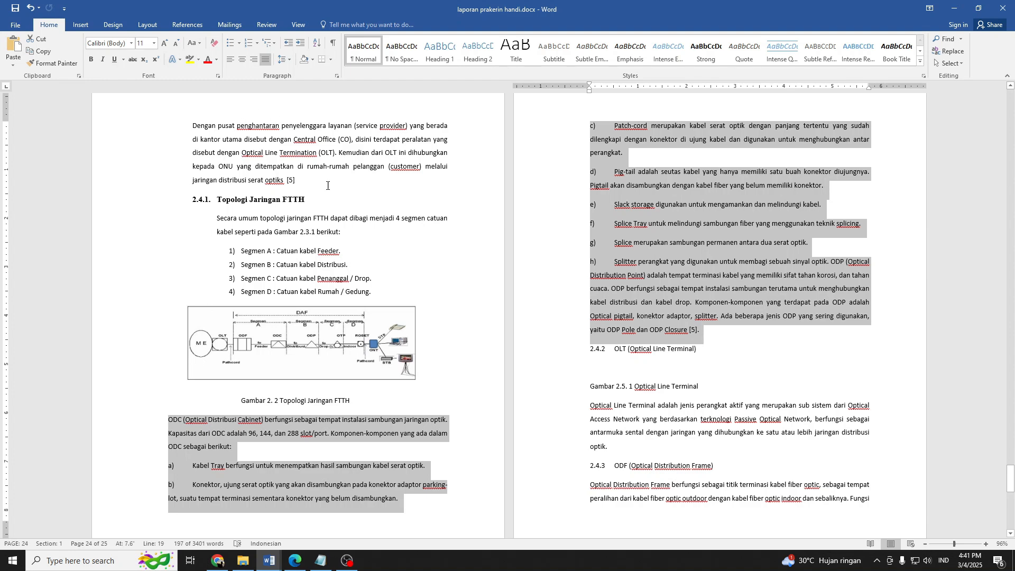
pyautogui.moveTo(590, 93); pyautogui.dragTo(638, 104)
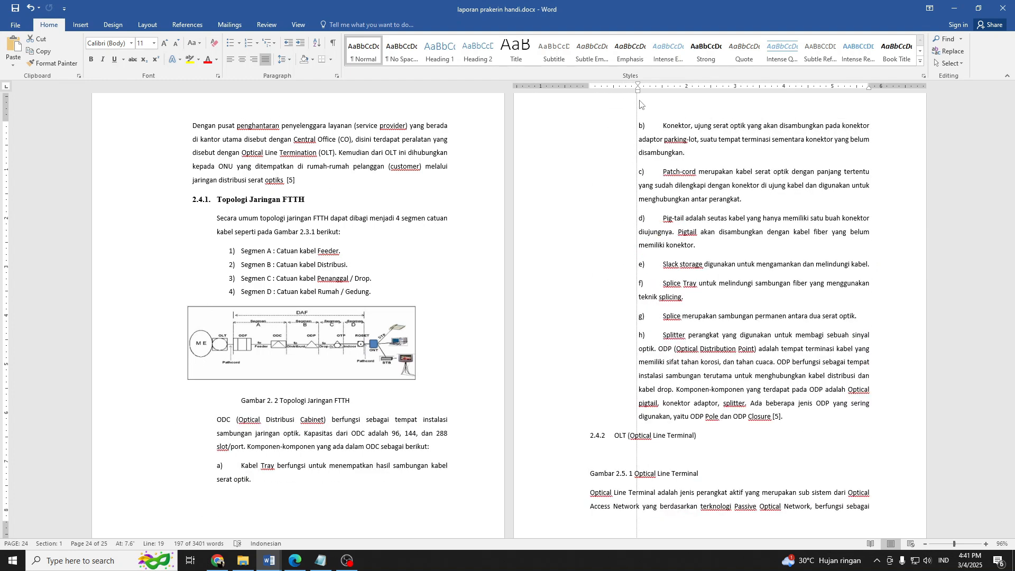
pyautogui.hotkey('ctrl', 's')
# Apply automatic a. b. c. numbering to the "Kabel Tray" item and restart the list at a.
pyautogui.click(244, 474)
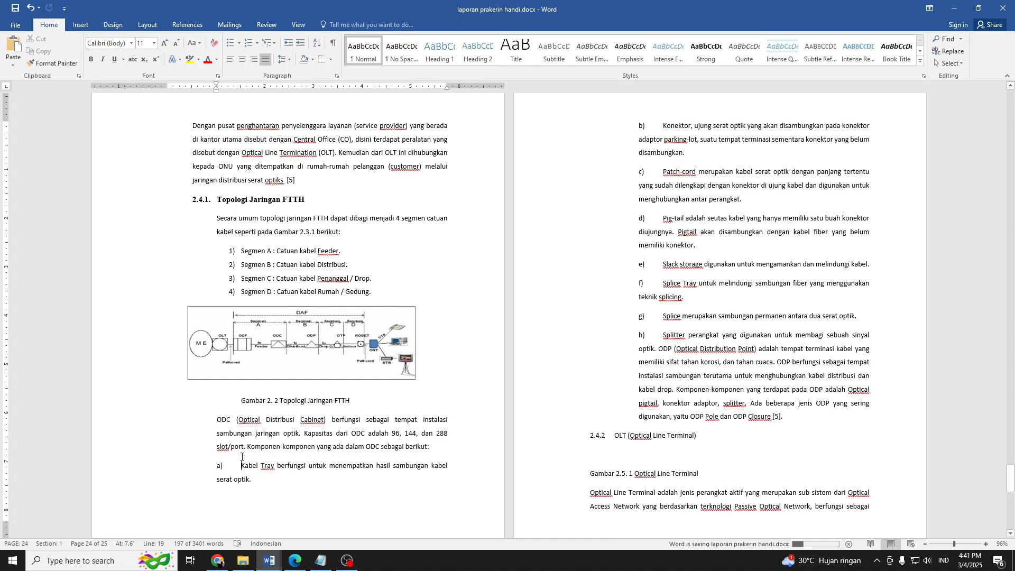
pyautogui.click(256, 42)
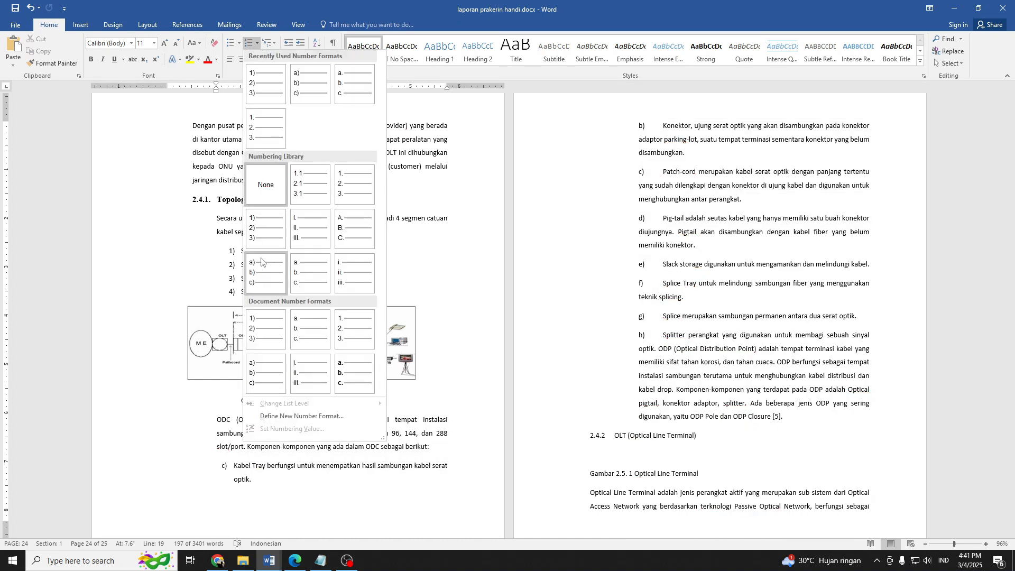
pyautogui.click(306, 268)
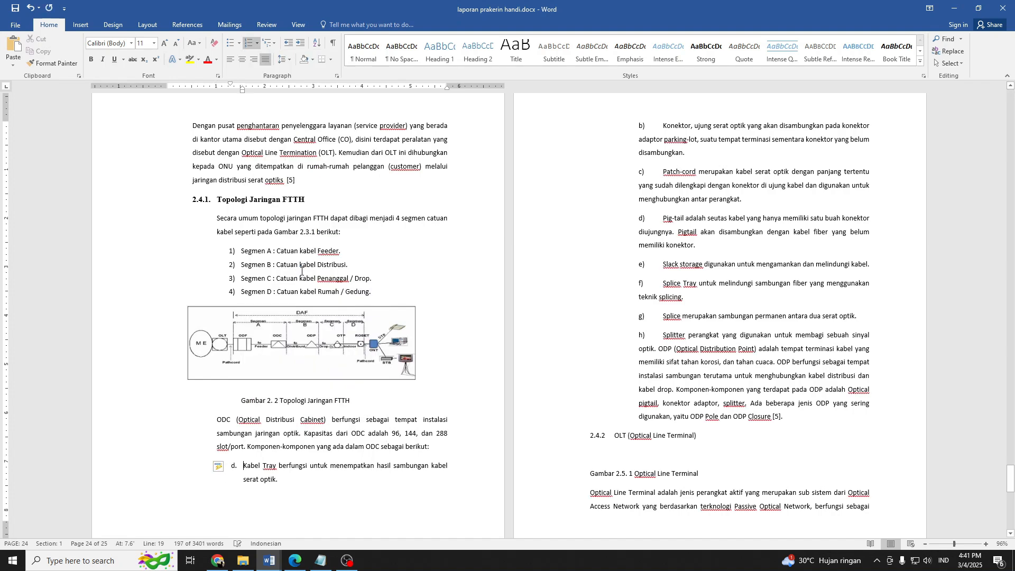
pyautogui.click(220, 466)
pyautogui.click(257, 479)
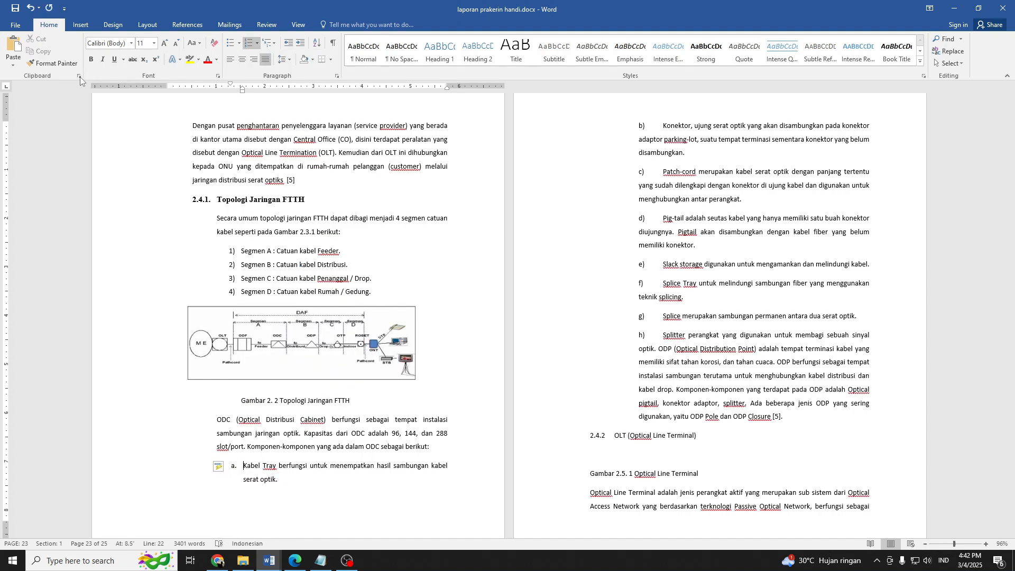
# Copy the "Kabel Tray" item's list formatting onto the seven other ODC components, from Konektor through Splitter.
pyautogui.doubleClick(69, 66)
pyautogui.click(678, 146)
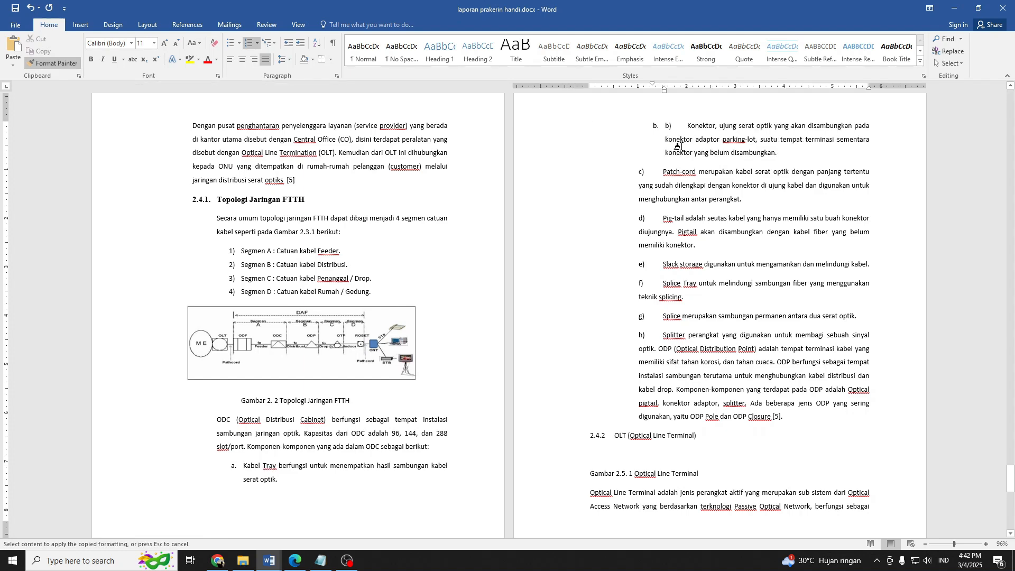
pyautogui.click(679, 179)
pyautogui.click(680, 209)
pyautogui.click(674, 254)
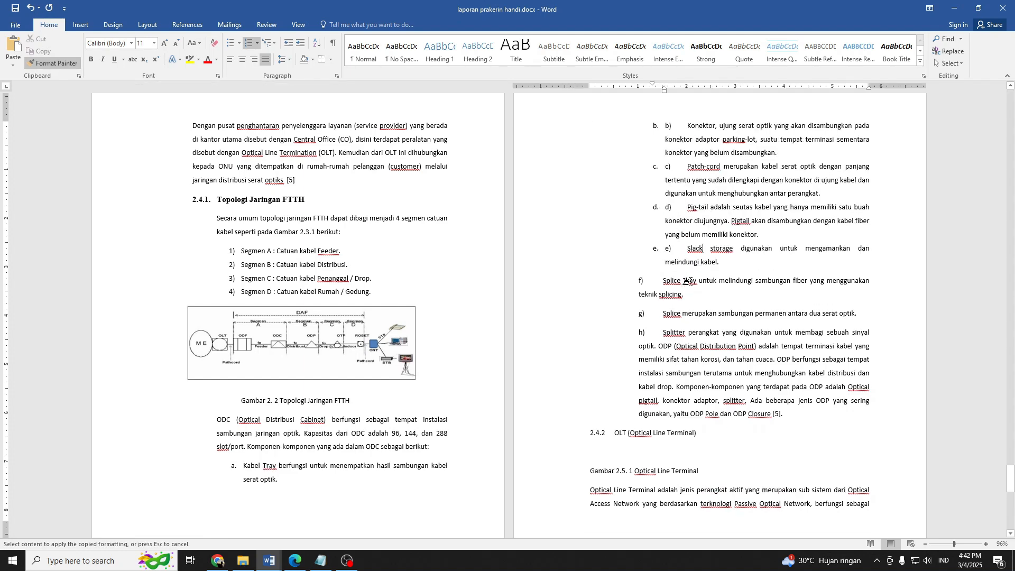
pyautogui.click(686, 279)
pyautogui.click(679, 311)
pyautogui.click(679, 339)
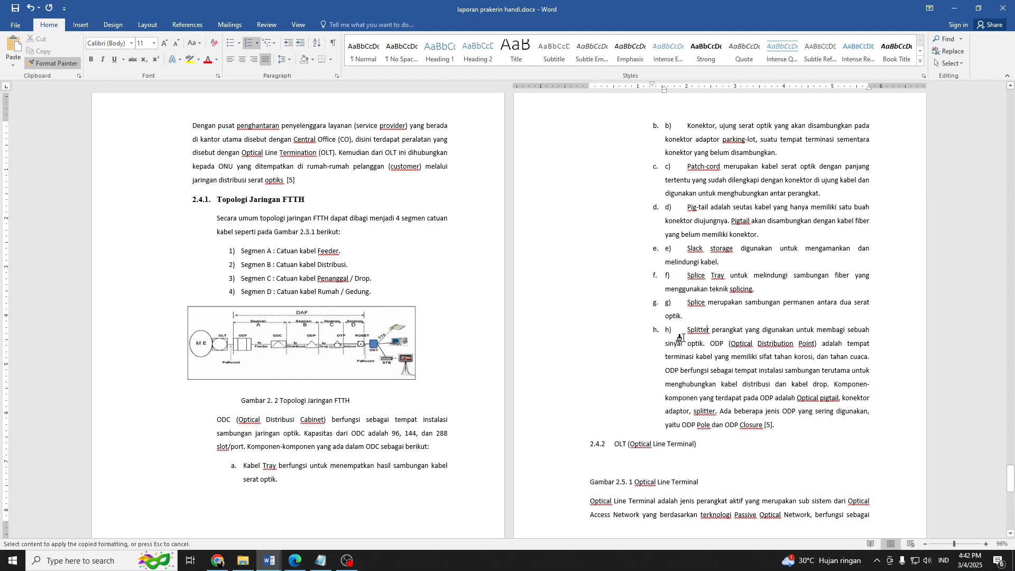
pyautogui.press('Escape')
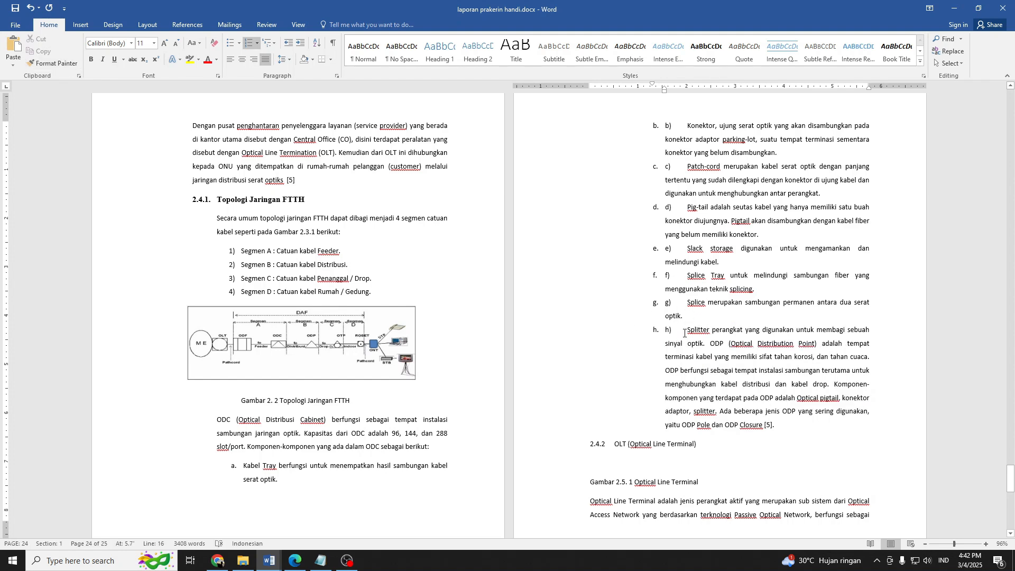
# Delete the manually typed letters b) through h) from the ODC component items, keeping only the automatic numbering.
pyautogui.moveTo(687, 330); pyautogui.dragTo(664, 248)
pyautogui.press('Delete')
pyautogui.press('Delete')
pyautogui.press('Delete')
pyautogui.press('Delete')
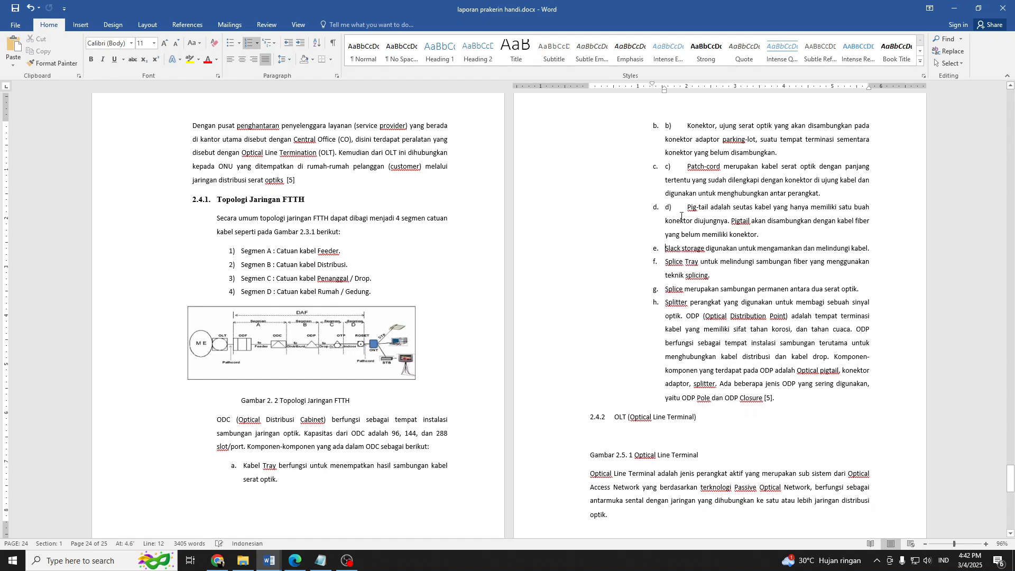
pyautogui.moveTo(687, 207); pyautogui.dragTo(664, 207)
pyautogui.press('Delete')
pyautogui.moveTo(687, 167); pyautogui.dragTo(668, 166)
pyautogui.click(687, 168)
pyautogui.press('Delete')
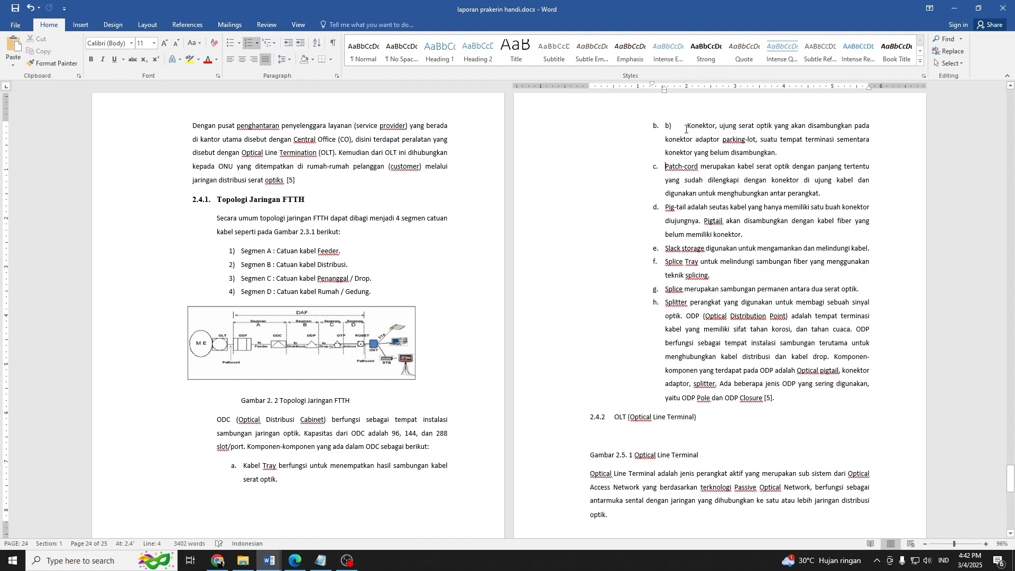
pyautogui.moveTo(687, 126); pyautogui.dragTo(664, 126)
pyautogui.press('Delete')
# Apply the "Topologi Jaringan FTTH" heading format to the "OLT (Optical Line Terminal)" heading and remove its manually typed 2.4.2 number.
pyautogui.scroll(-5, 660, 302)
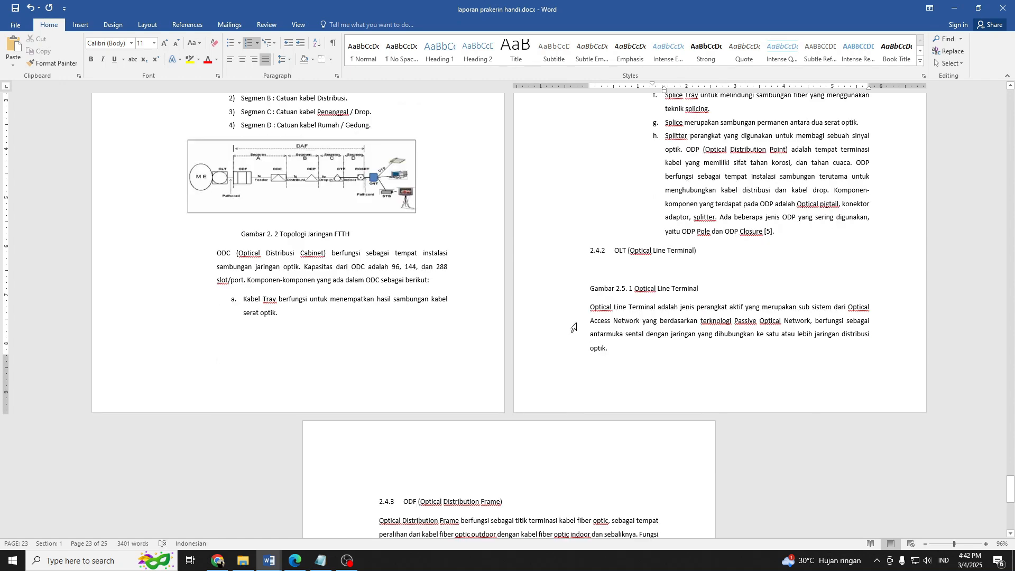
pyautogui.scroll(1, 573, 328)
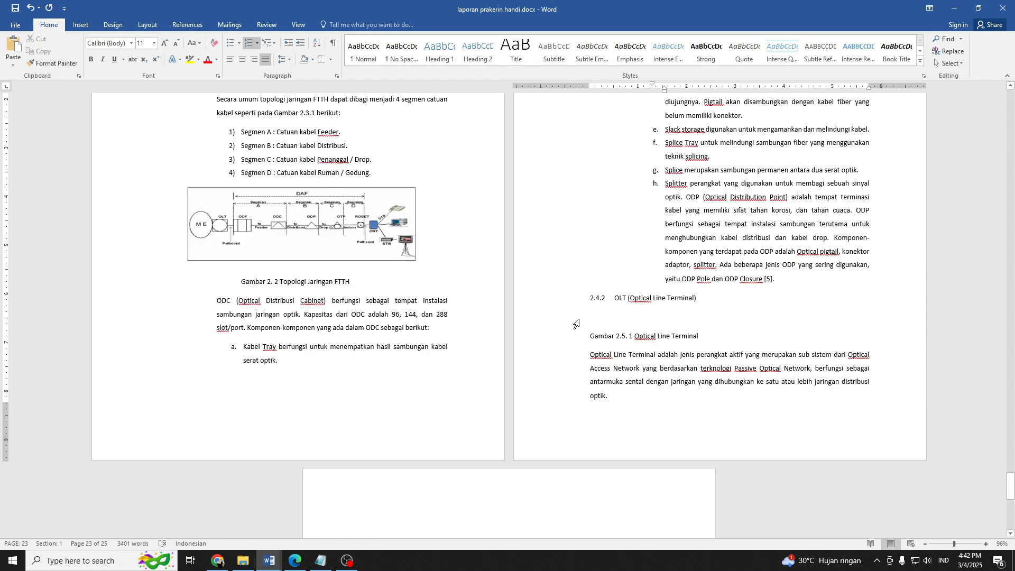
pyautogui.scroll(2, 617, 305)
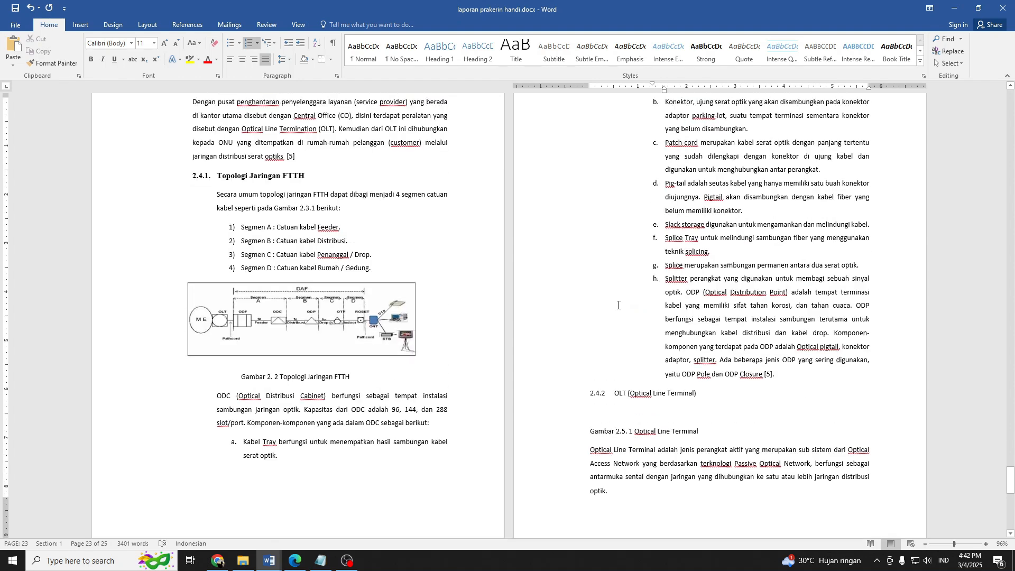
pyautogui.click(231, 176)
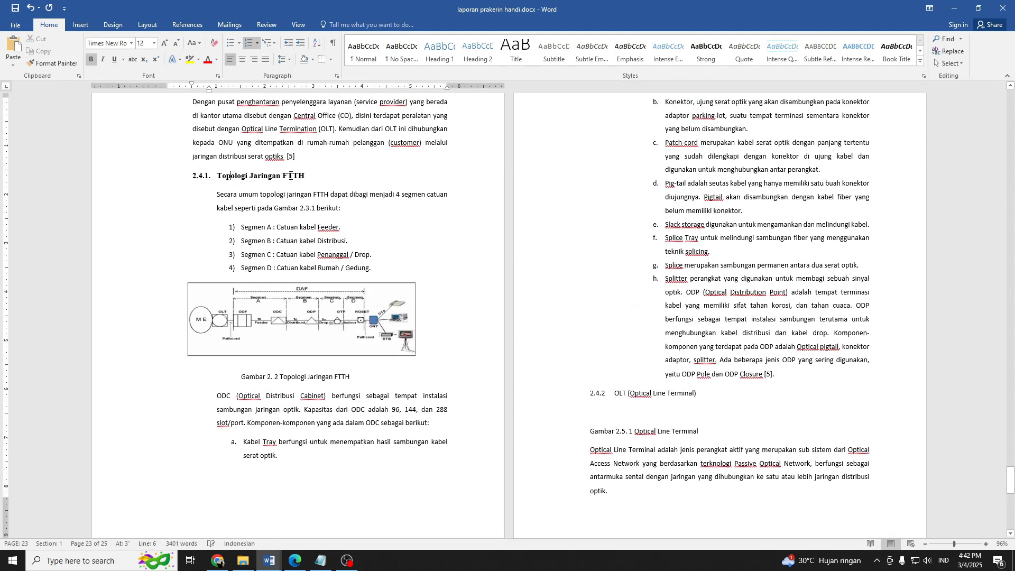
pyautogui.moveTo(307, 175); pyautogui.dragTo(217, 175)
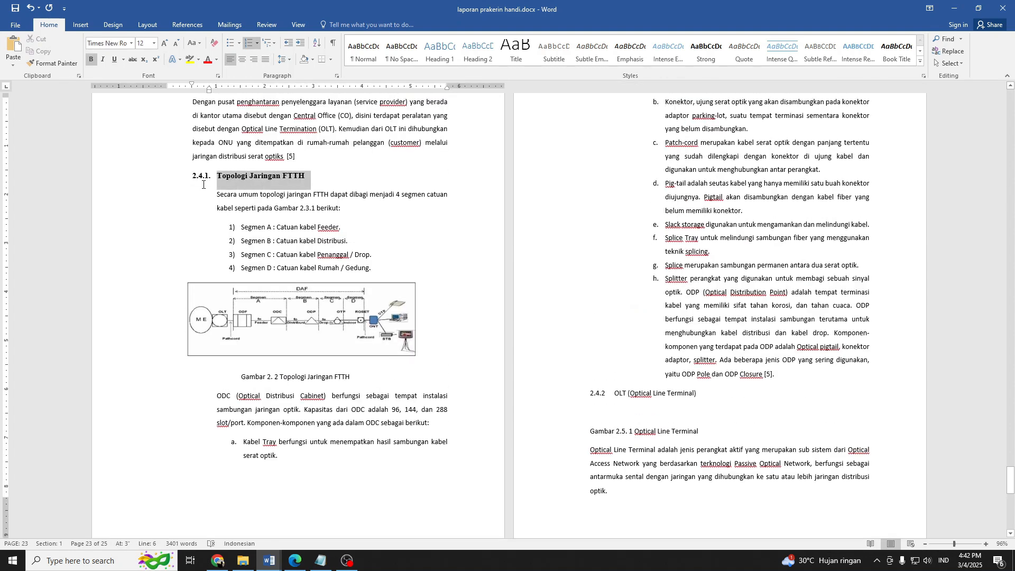
pyautogui.click(53, 63)
pyautogui.moveTo(698, 396); pyautogui.dragTo(590, 397)
pyautogui.moveTo(663, 389); pyautogui.dragTo(618, 389)
pyautogui.press('Delete')
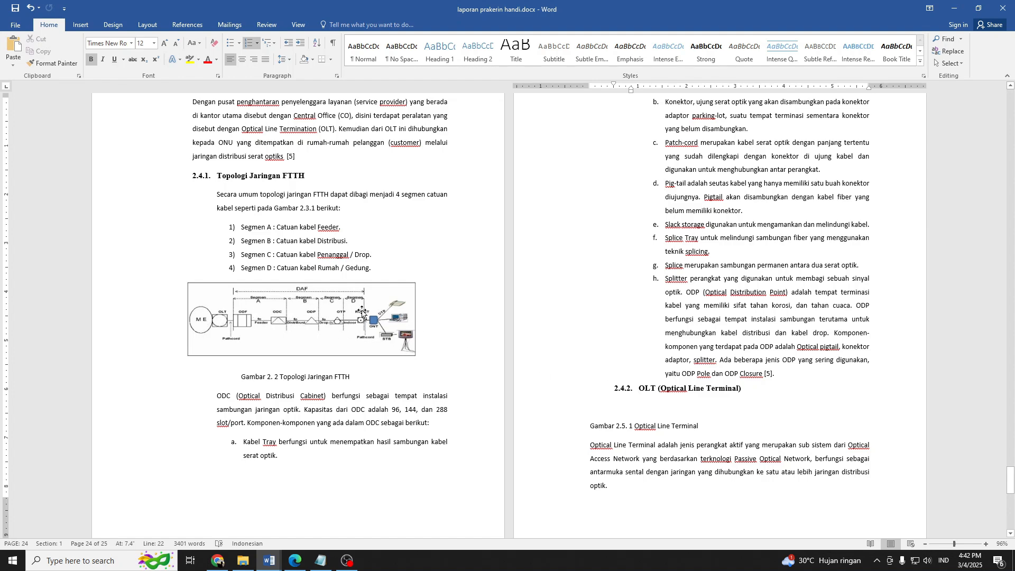
# Place the cursor on the blank line beneath the OLT heading and go to the Optical Line Terminal photo in Chrome's BAB II.pdf, section 2.3.2.
pyautogui.scroll(-3, 620, 329)
pyautogui.click(641, 323)
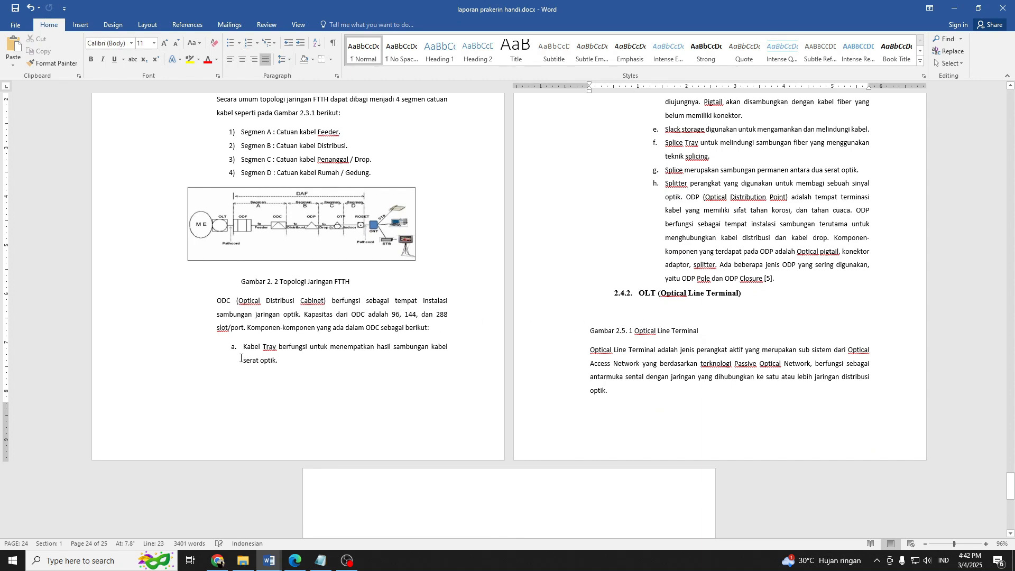
pyautogui.click(216, 560)
pyautogui.scroll(-15, 275, 359)
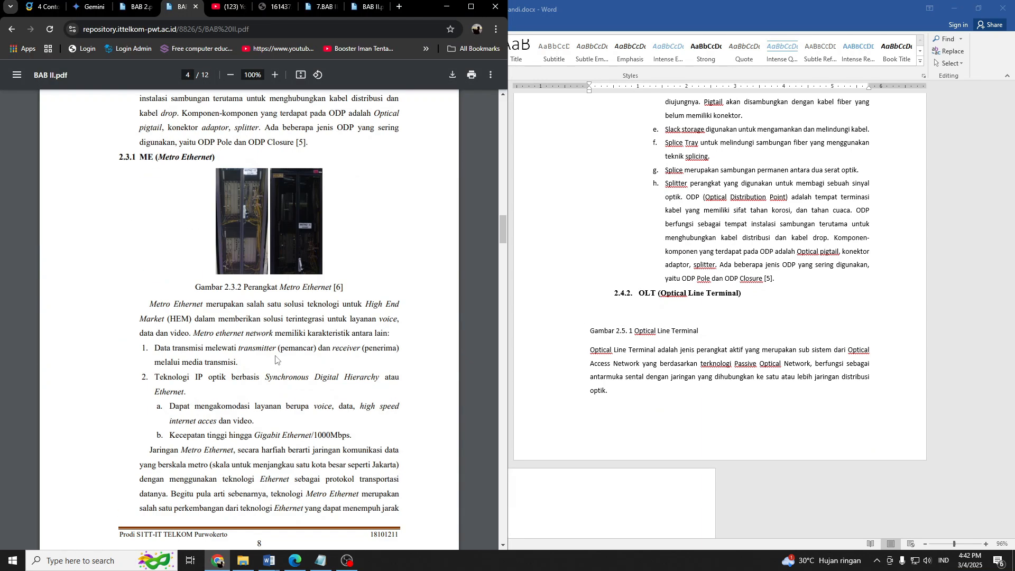
pyautogui.scroll(-9, 274, 354)
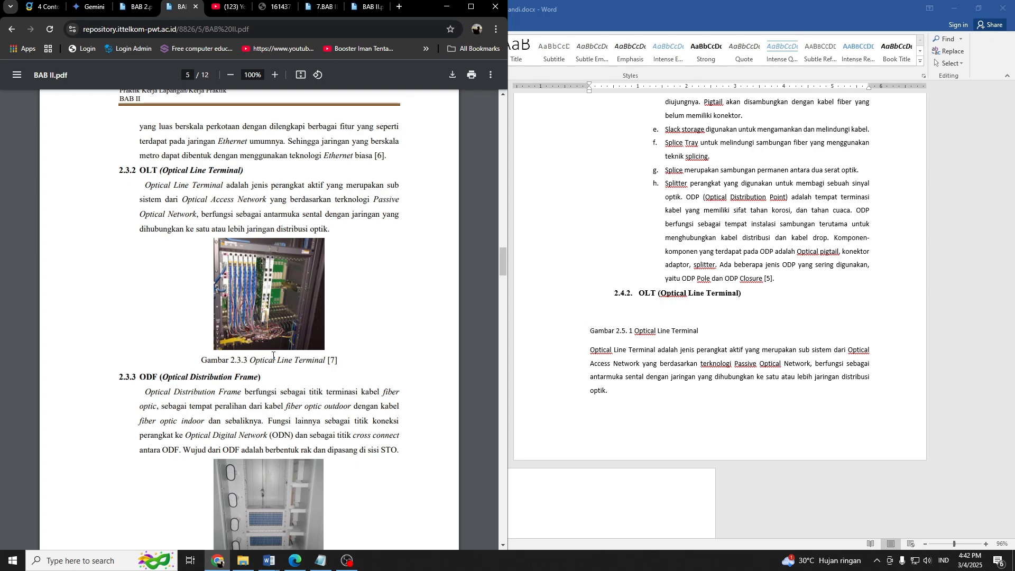
# Capture a screen snip of the Optical Line Terminal photo in section 2.3.2 of the PDF.
pyautogui.press('super+shift+s')
pyautogui.moveTo(213, 237); pyautogui.dragTo(326, 350)
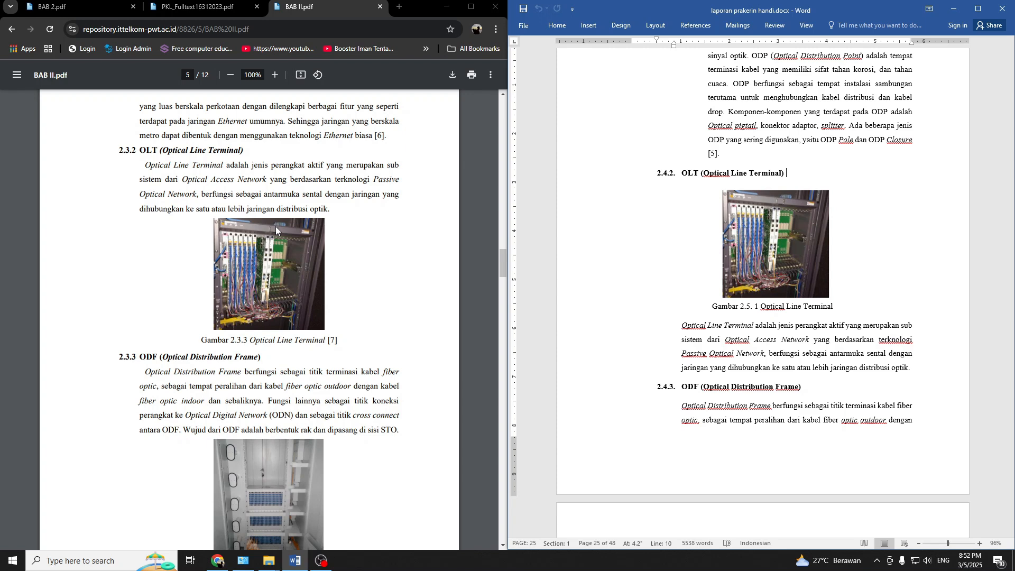
# Delete the existing picture under the 2.4.2 OLT heading and add a blank line above the "Gambar 2.5. 1 Optical Line Terminal" caption.
pyautogui.click(777, 235)
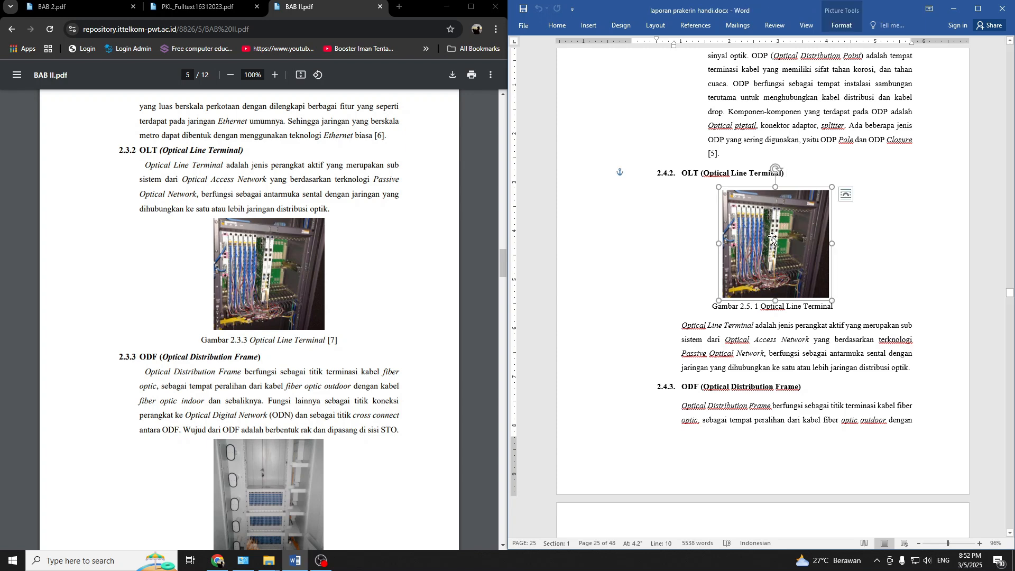
pyautogui.press('Delete')
pyautogui.click(709, 199)
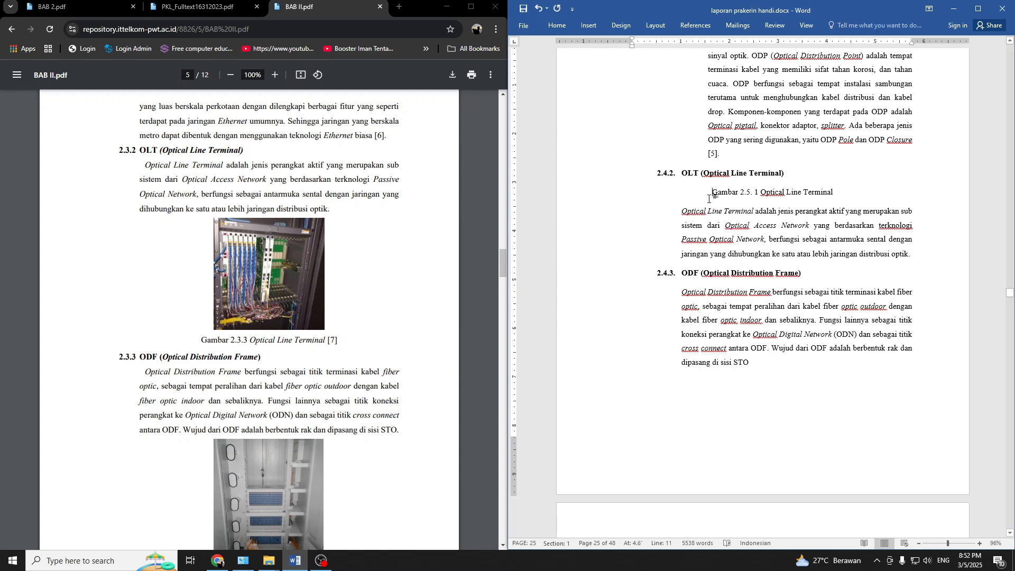
pyautogui.press('Return')
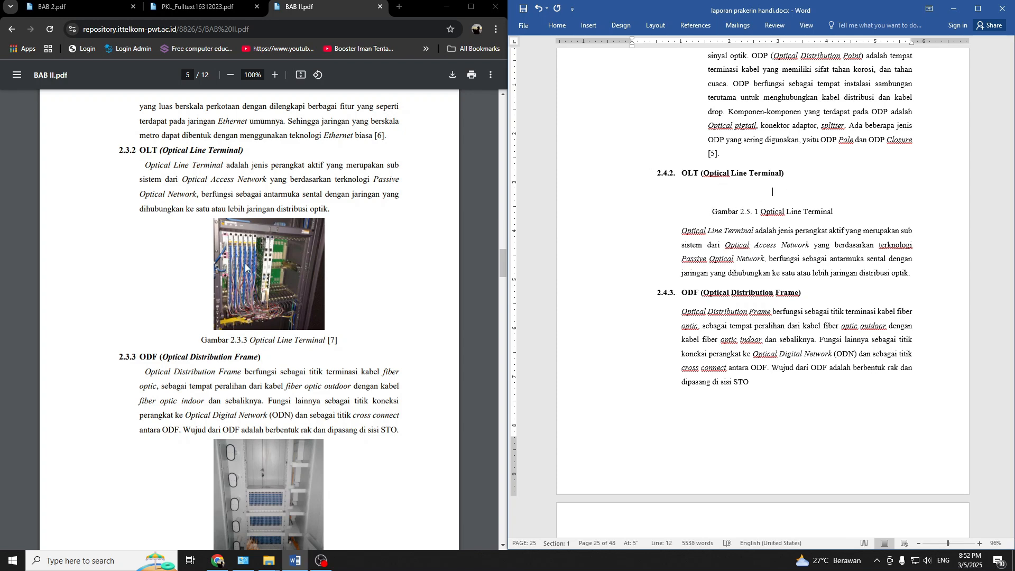
# Snip the Optical Line Terminal photo from the PDF, paste it on the blank line above its caption, and dismiss the snip notification.
pyautogui.press('super+shift+s')
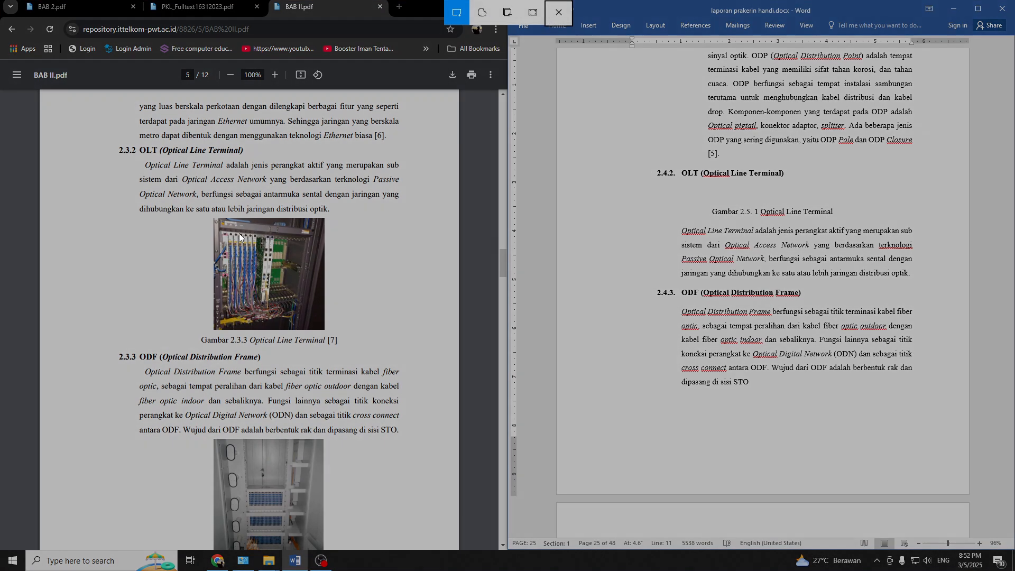
pyautogui.moveTo(213, 214)
pyautogui.mouseDown()
pyautogui.moveTo(305, 228)
pyautogui.moveTo(332, 313)
pyautogui.moveTo(326, 328)
pyautogui.mouseUp()
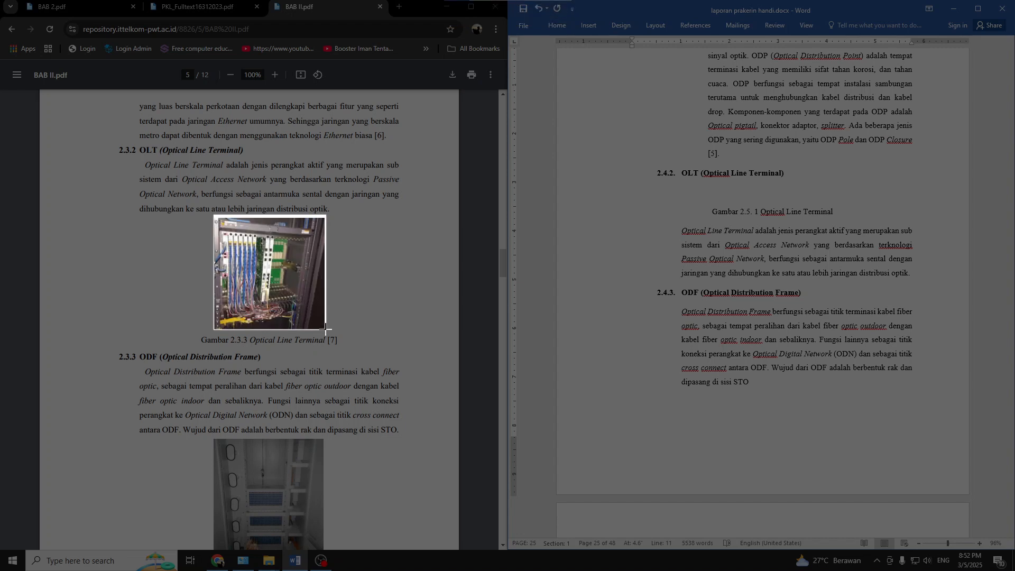
pyautogui.moveTo(325, 328); pyautogui.dragTo(324, 329)
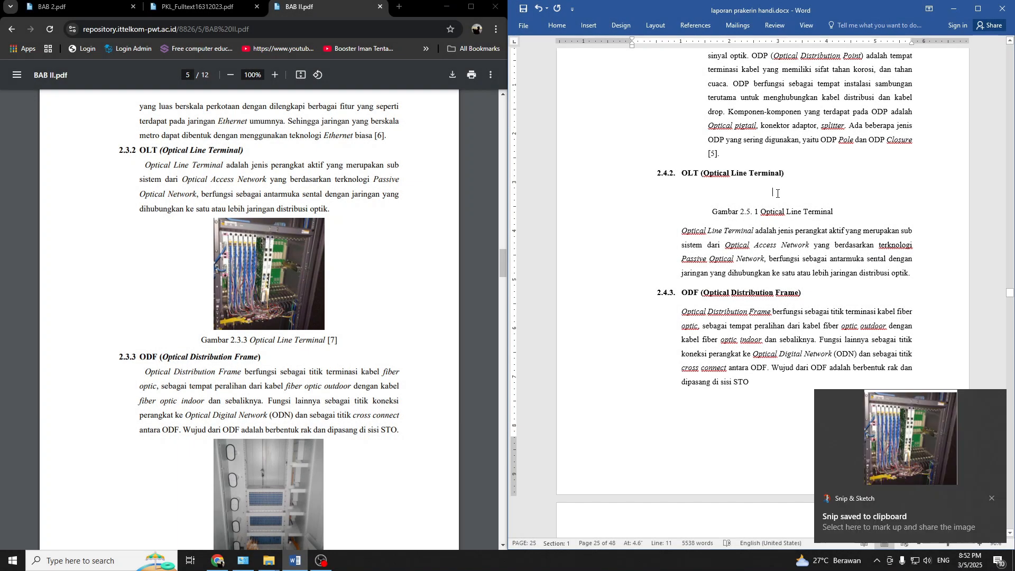
pyautogui.hotkey('ctrl', 'v')
pyautogui.scroll(-2, 774, 212)
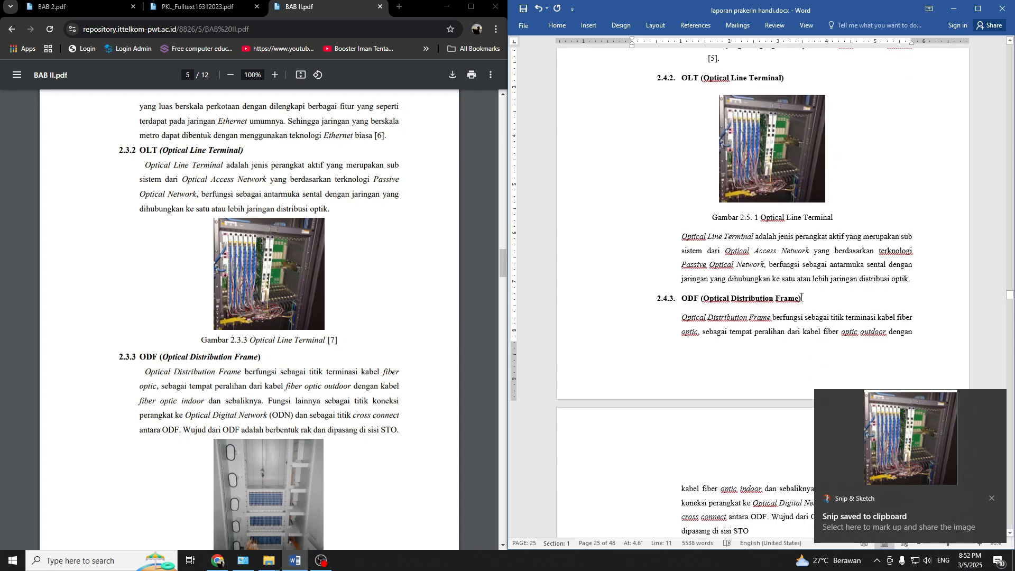
pyautogui.click(991, 499)
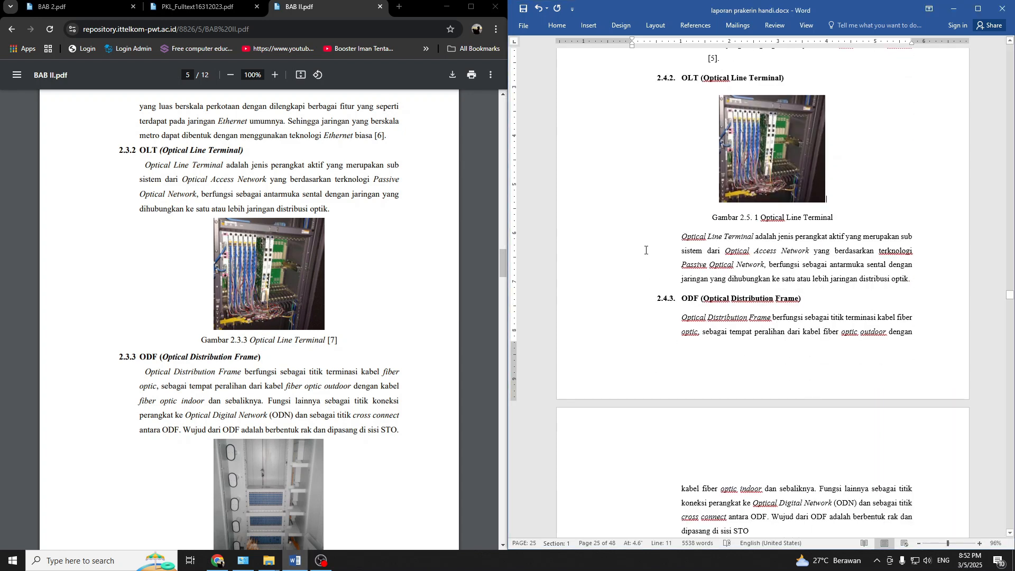
# Delete the existing cabinet picture above the "Gambar 2.4.3 ODF (Optical Distribution Frame)" caption.
pyautogui.scroll(-5, 741, 314)
pyautogui.click(741, 313)
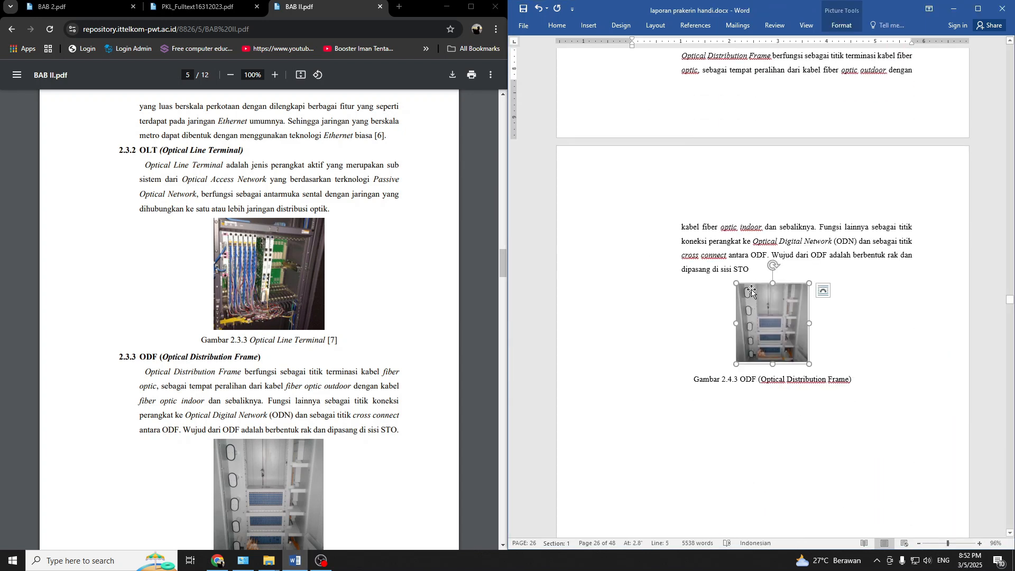
pyautogui.press('Delete')
# Snip the Optical Distribution Frame photo from section 2.3.3 of the PDF and paste it above the Gambar 2.4.3 caption.
pyautogui.scroll(-4, 269, 327)
pyautogui.press('super+shift+s')
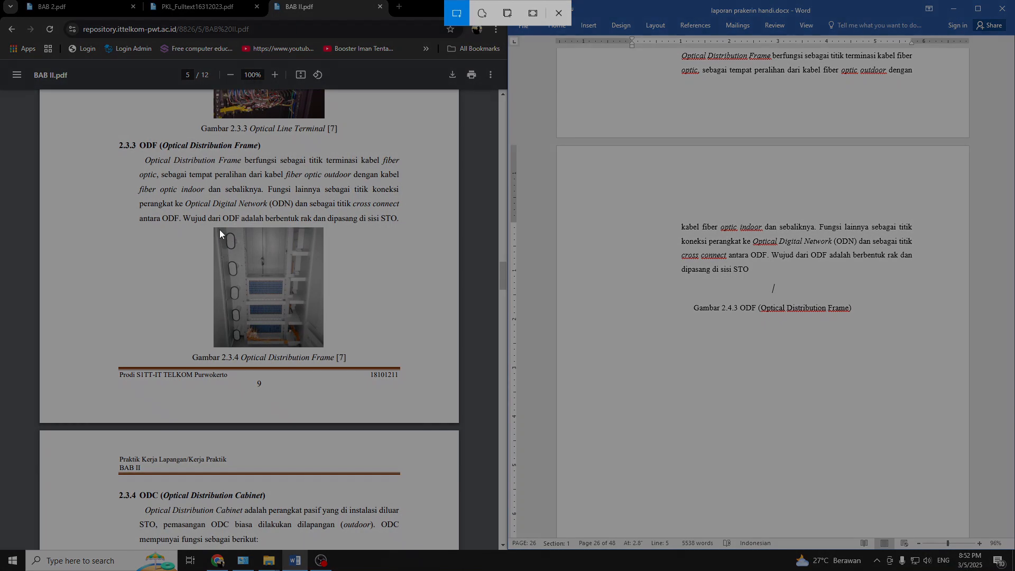
pyautogui.moveTo(214, 227)
pyautogui.mouseDown()
pyautogui.moveTo(329, 256)
pyautogui.moveTo(323, 347)
pyautogui.mouseUp()
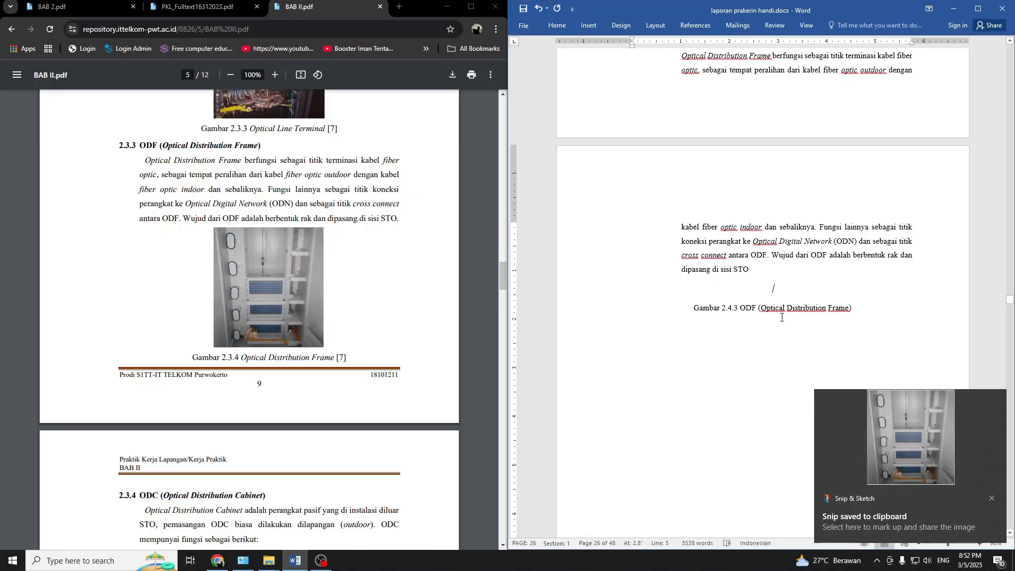
pyautogui.click(775, 290)
pyautogui.hotkey('ctrl', 'v')
pyautogui.hotkey('ctrl', 'z')
pyautogui.hotkey('ctrl', 'v')
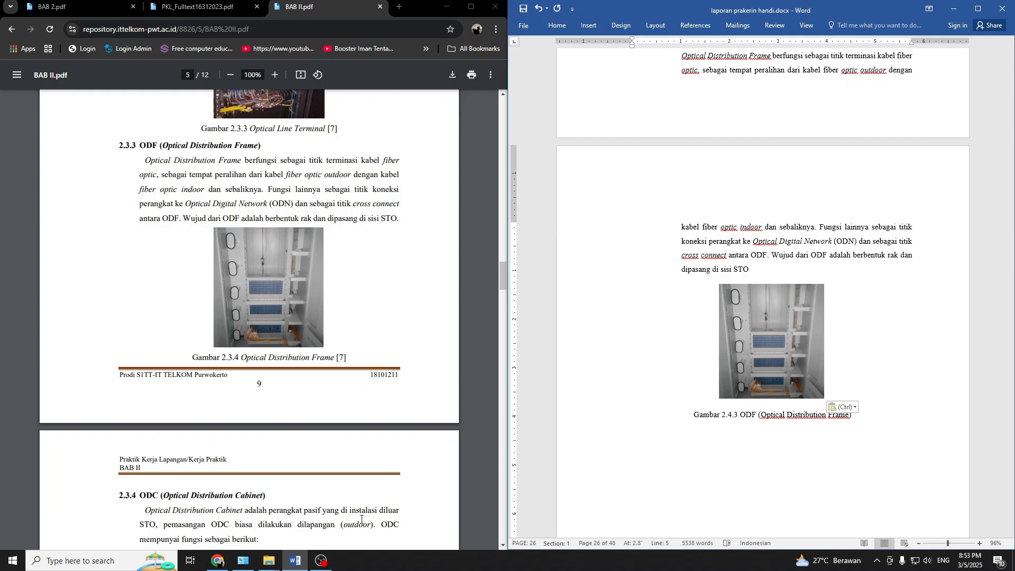
pyautogui.click(321, 560)
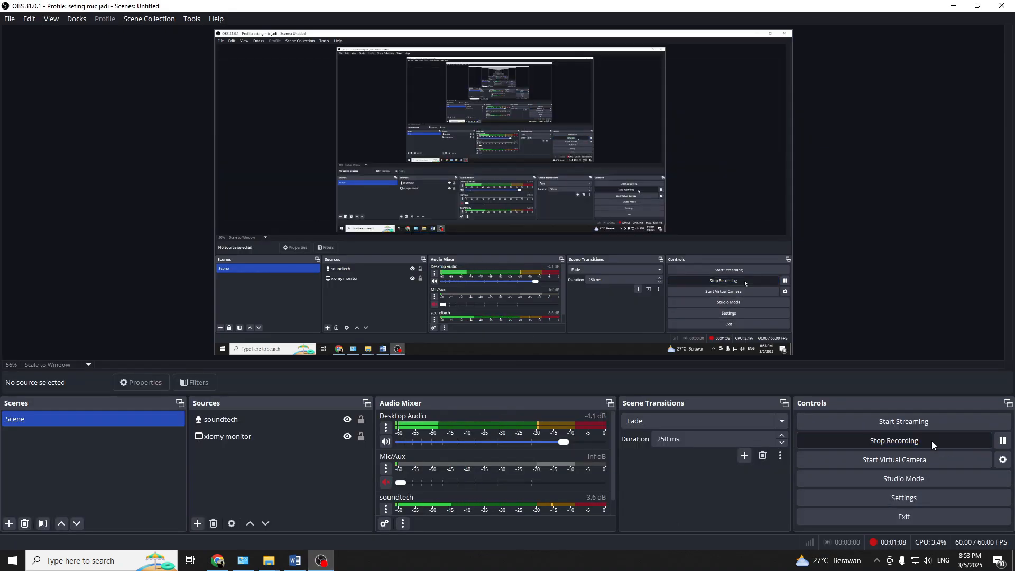